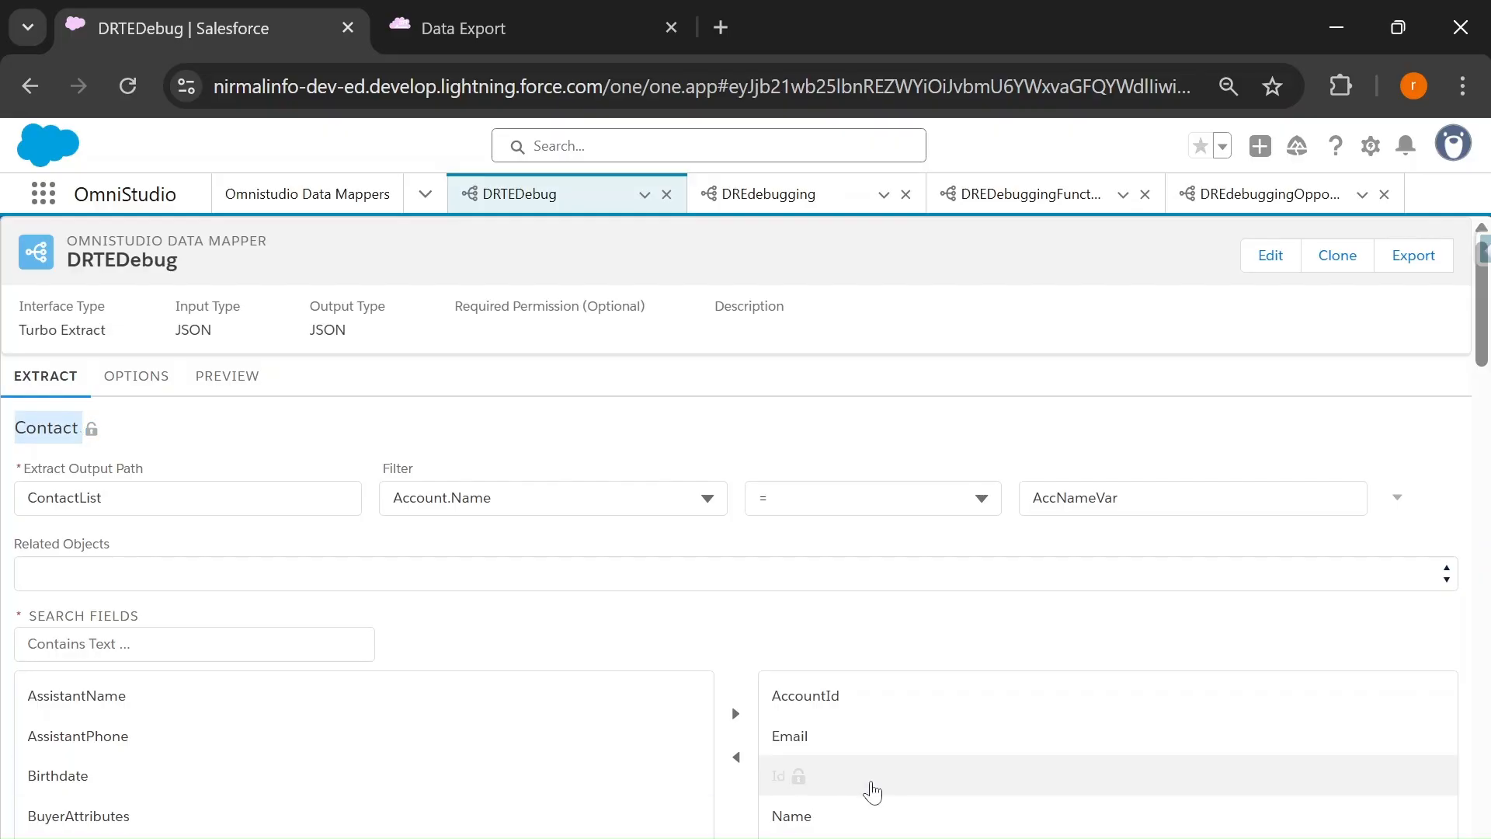
Execute the DRTEDebug preview without input parameters and read the debug log
click(804, 703)
ctrl+click(802, 736)
ctrl+click(796, 816)
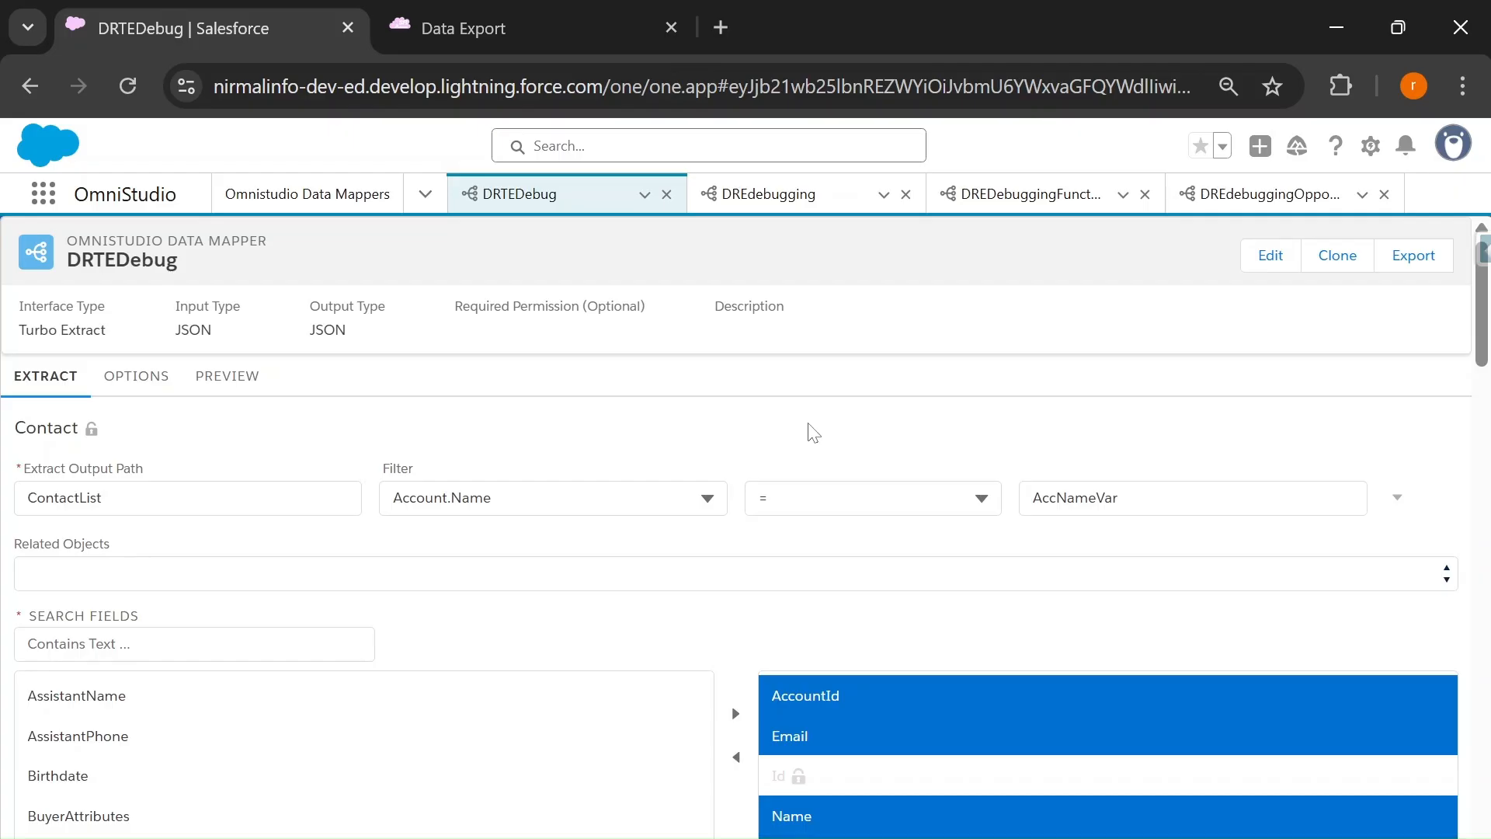
click(237, 382)
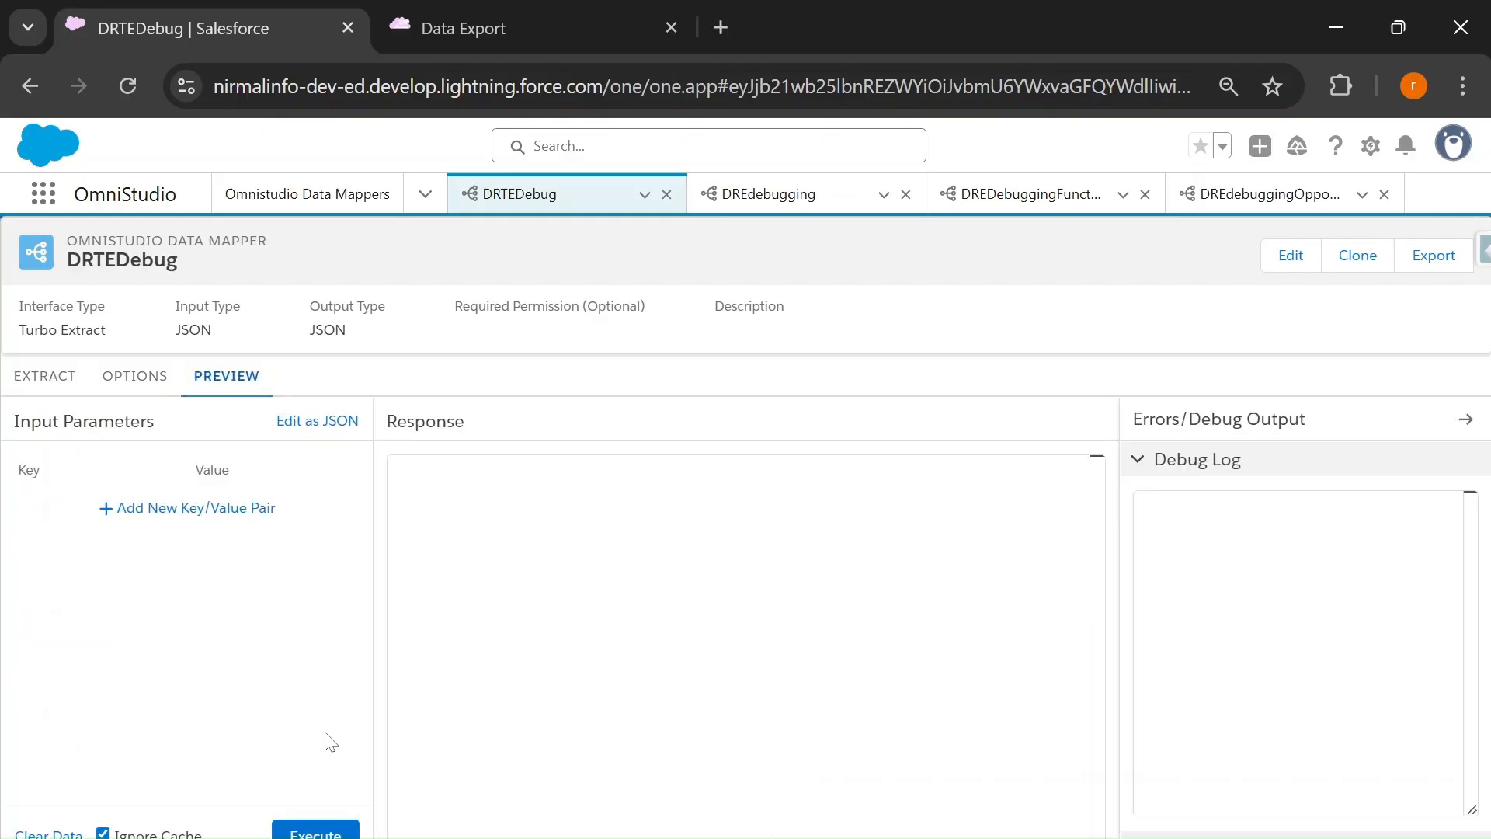
click(302, 834)
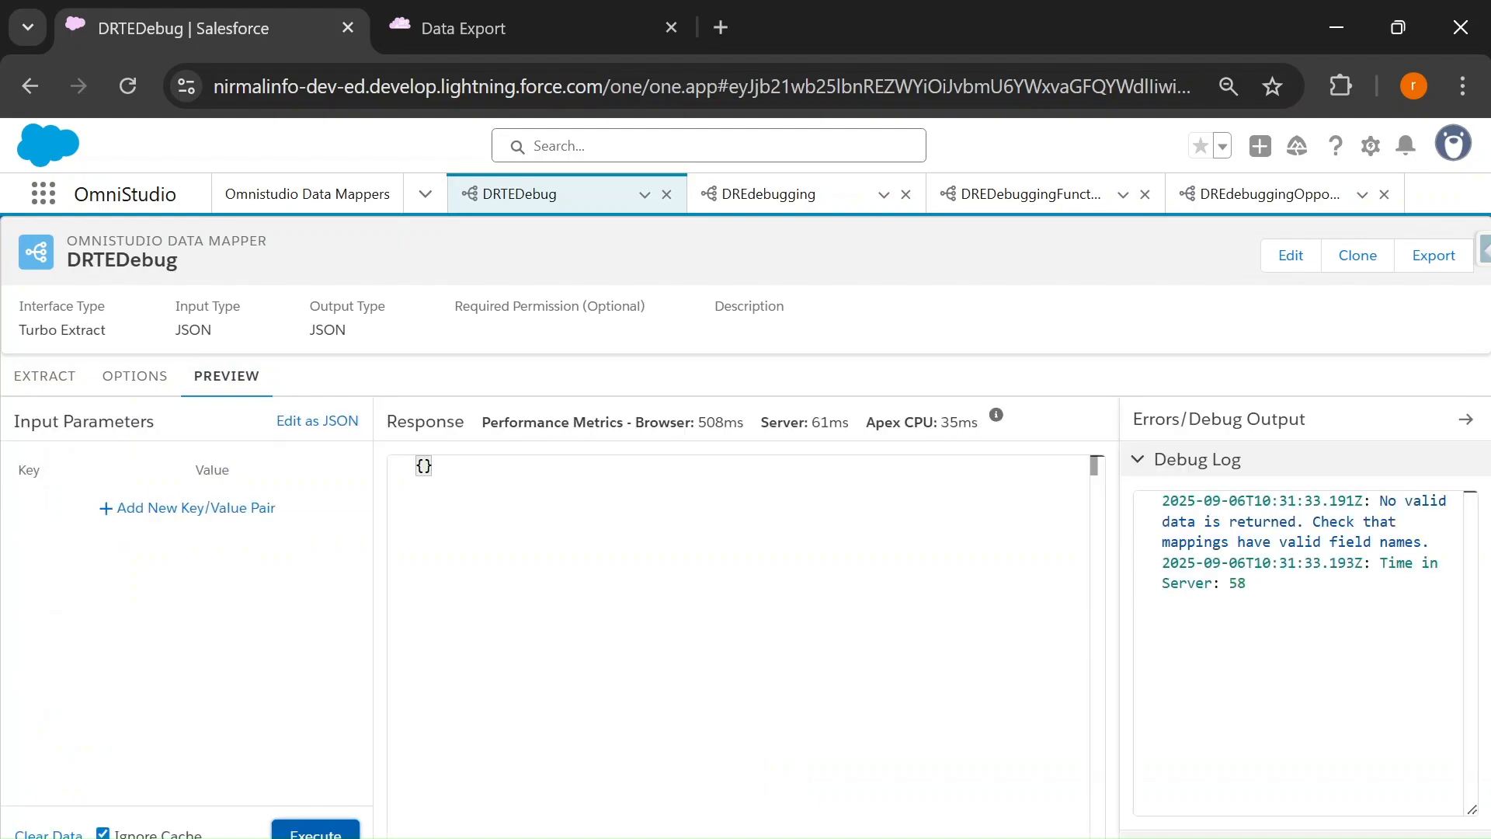
drag(1161, 521, 1305, 541)
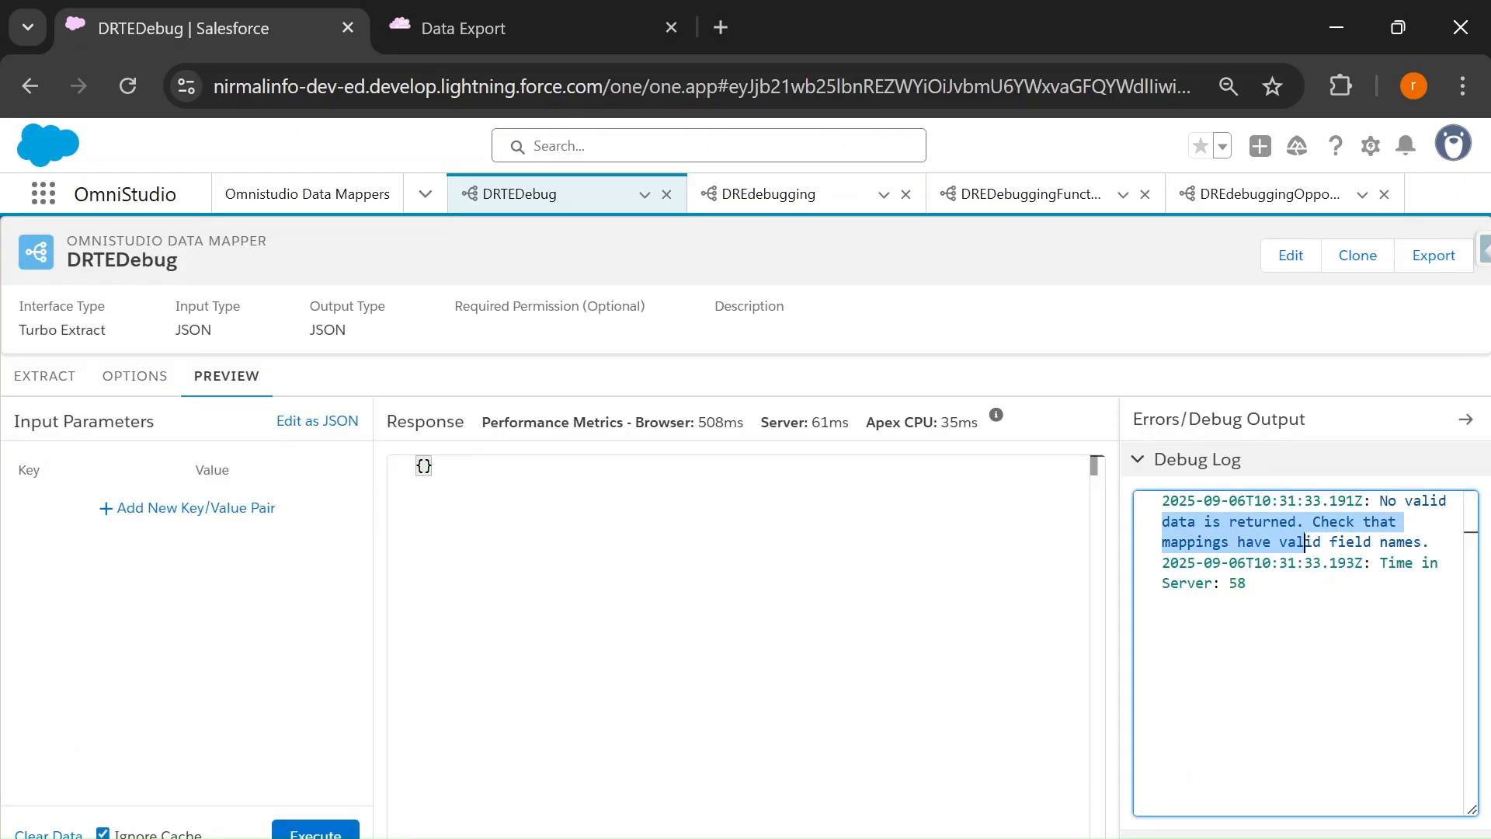
click(1247, 584)
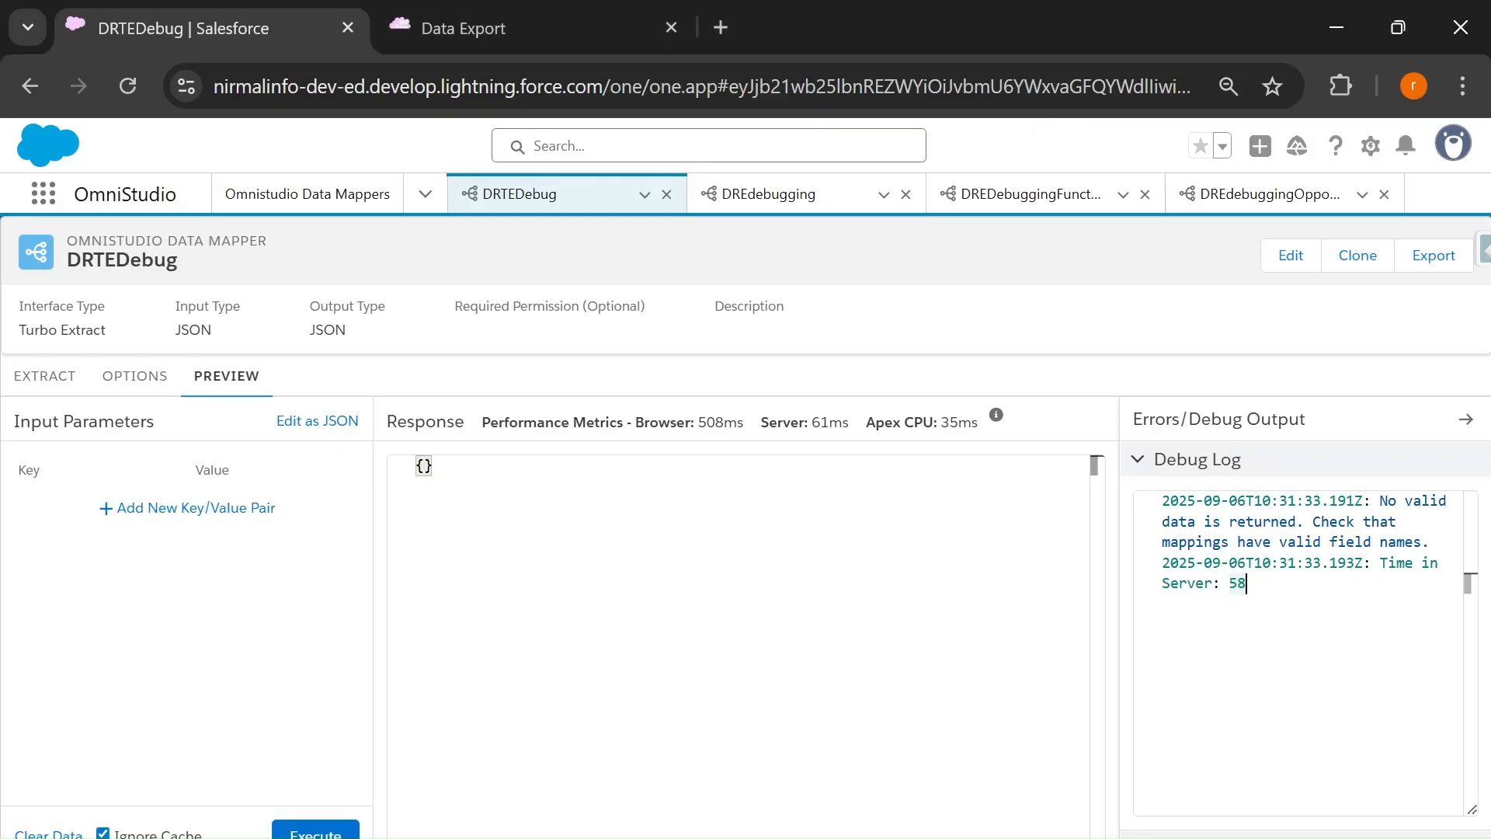
Check the Contact extract's Account.Name filter variable against the contact records in Data Export and the preview's input parameters
click(45, 378)
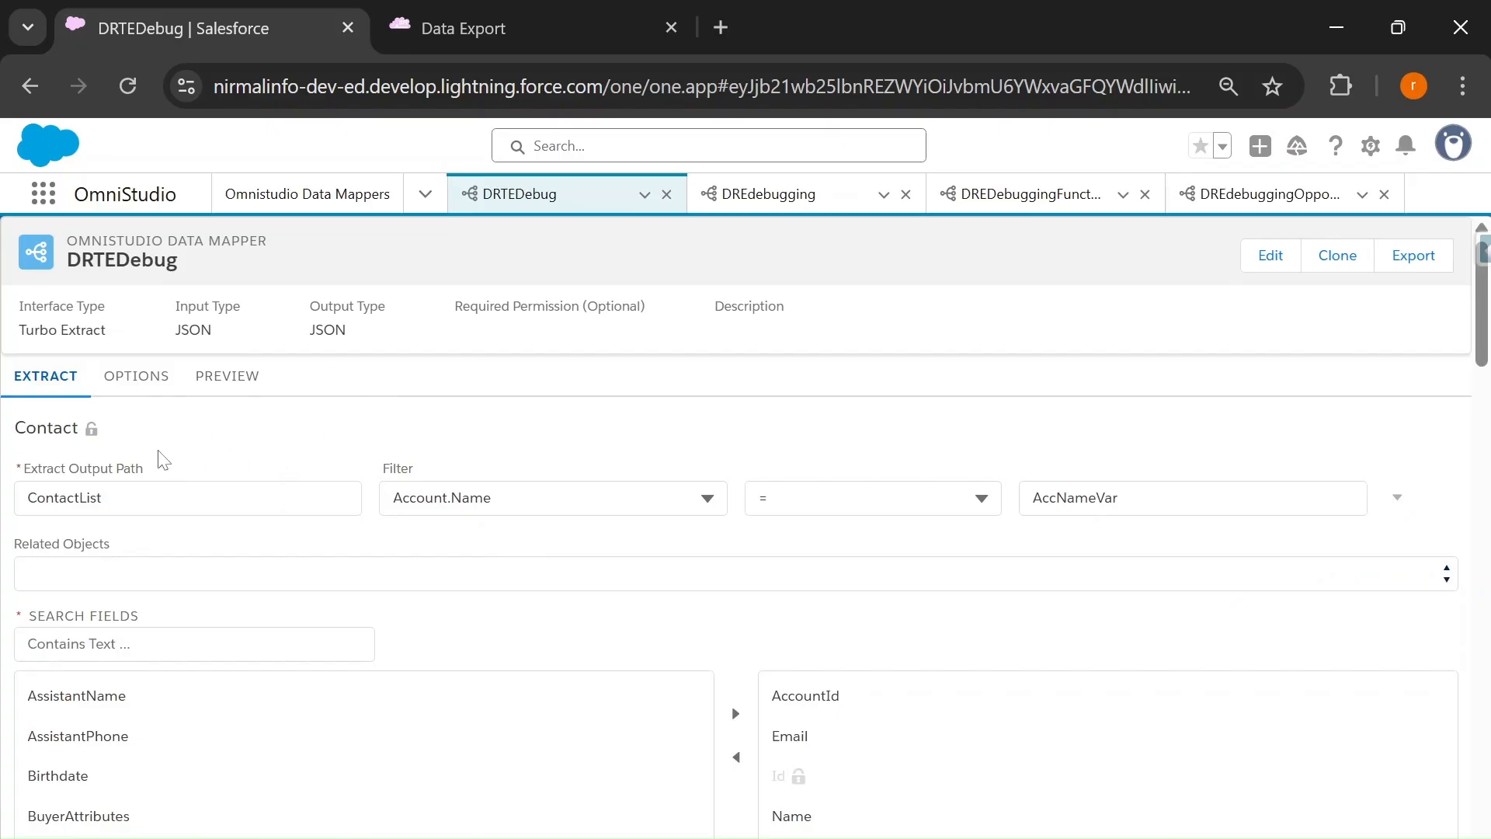
click(486, 31)
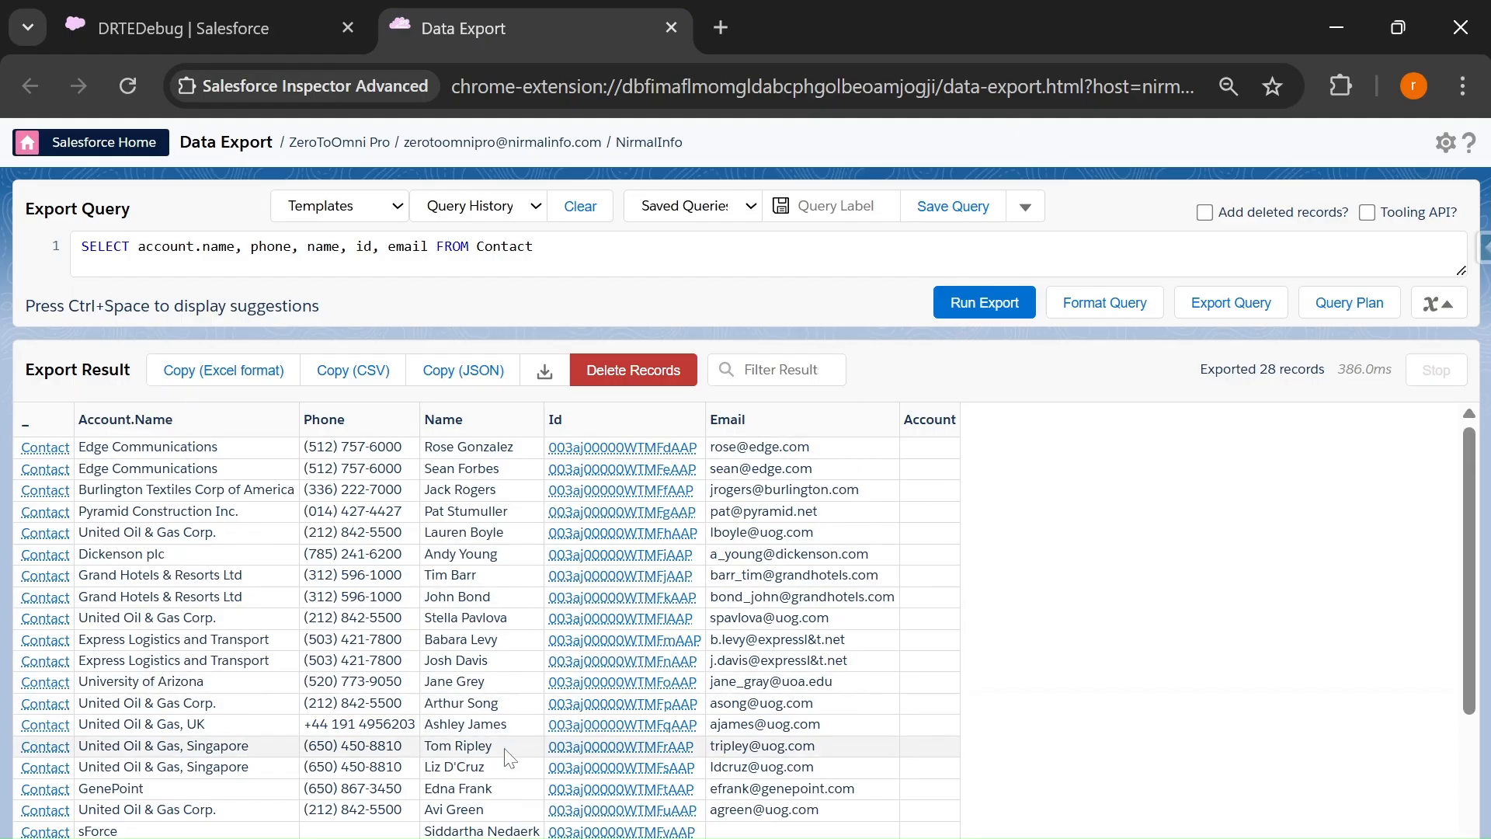
click(225, 14)
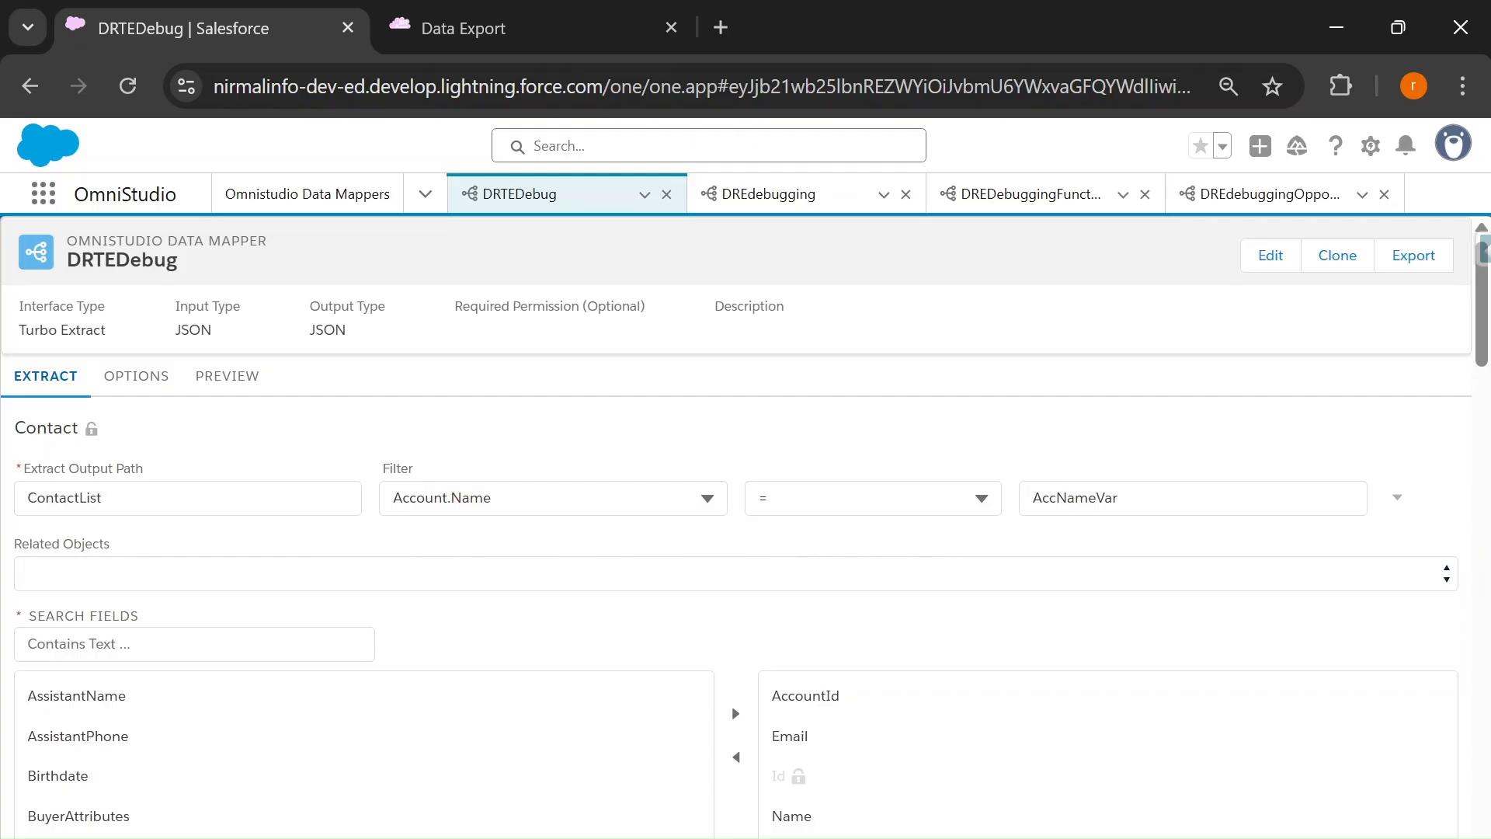
drag(1123, 498, 1029, 498)
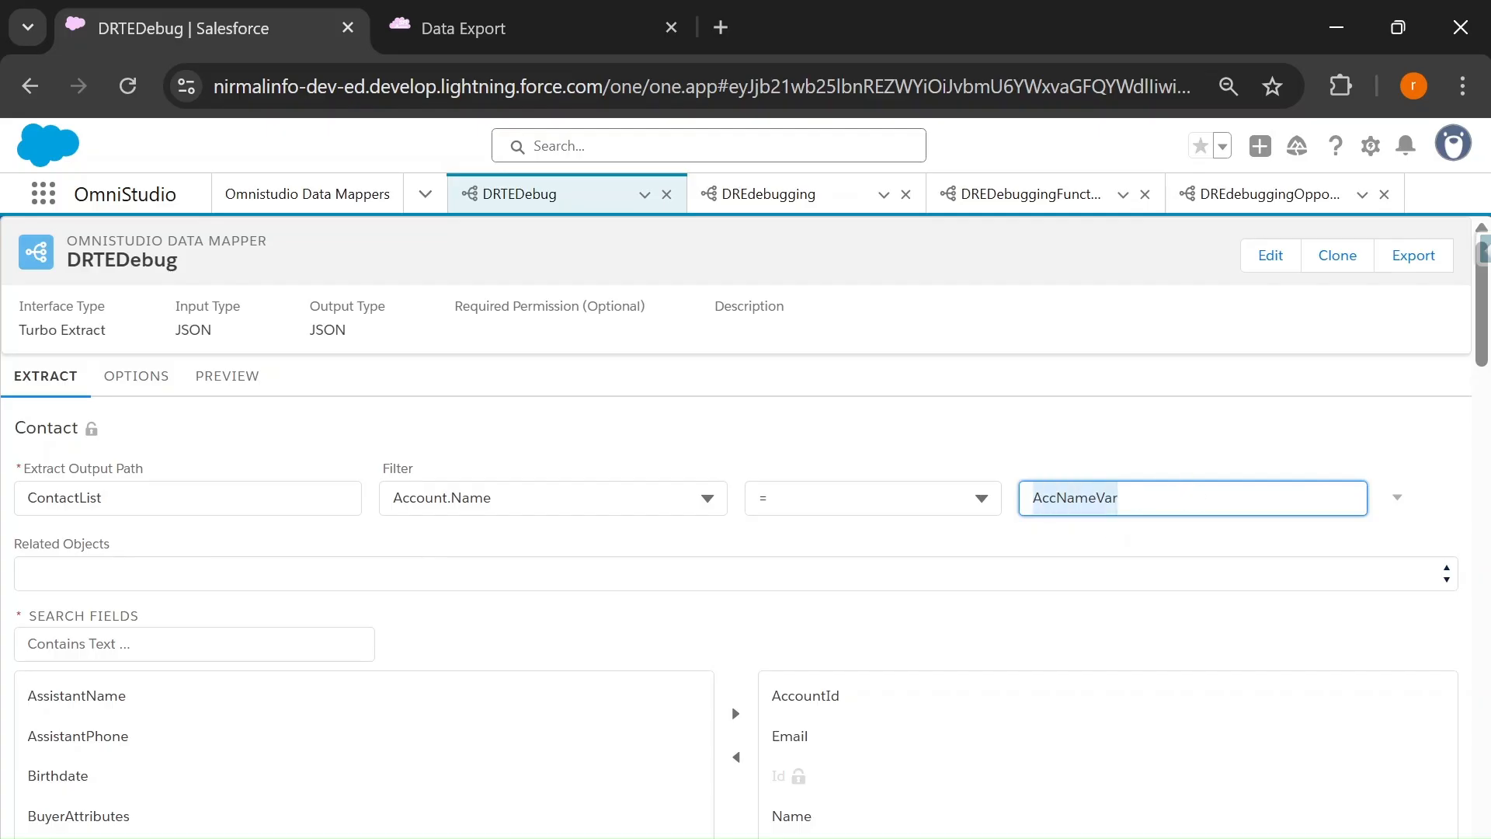
click(221, 376)
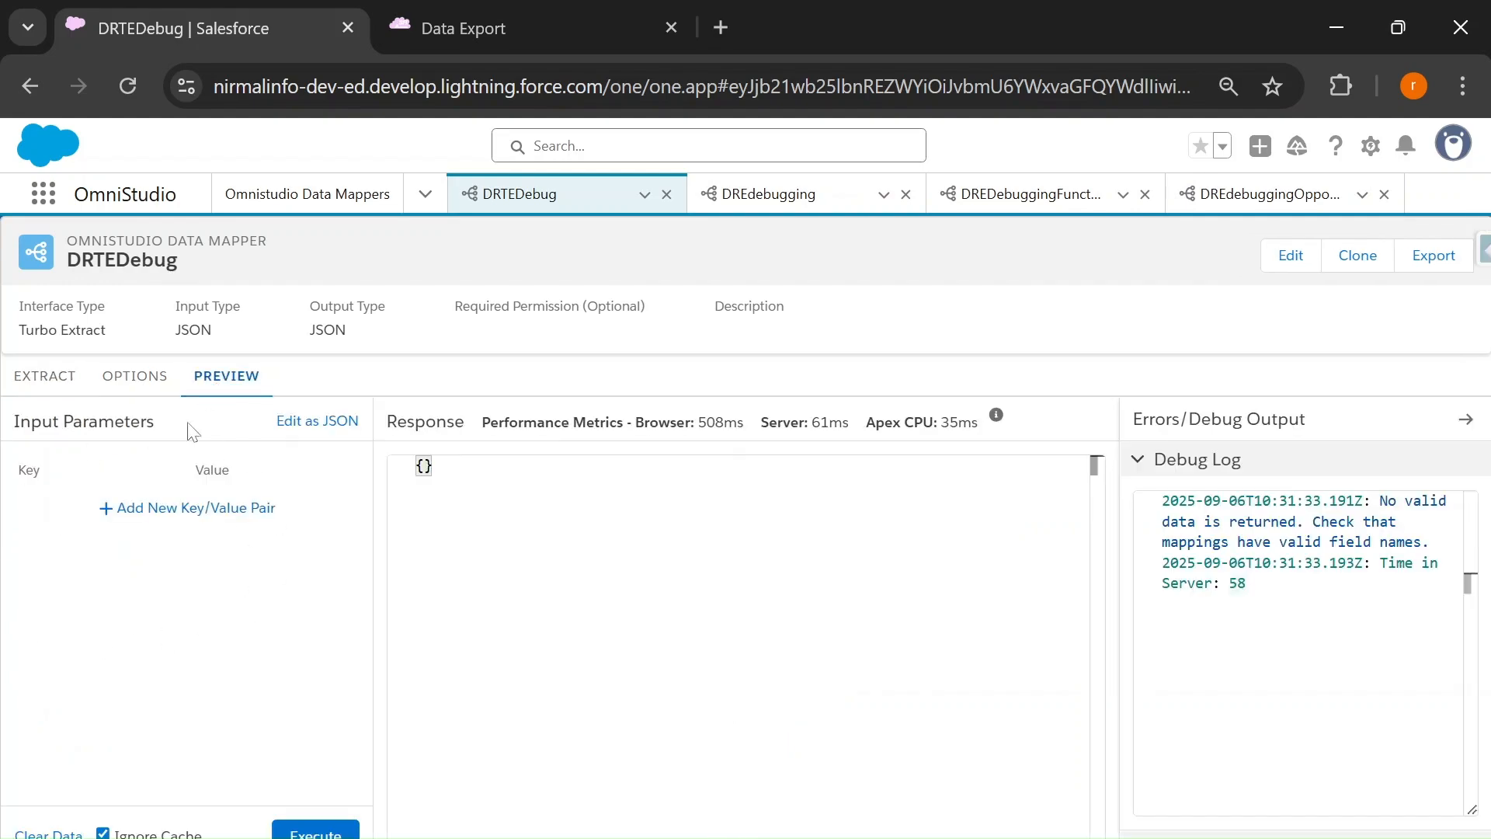
click(56, 381)
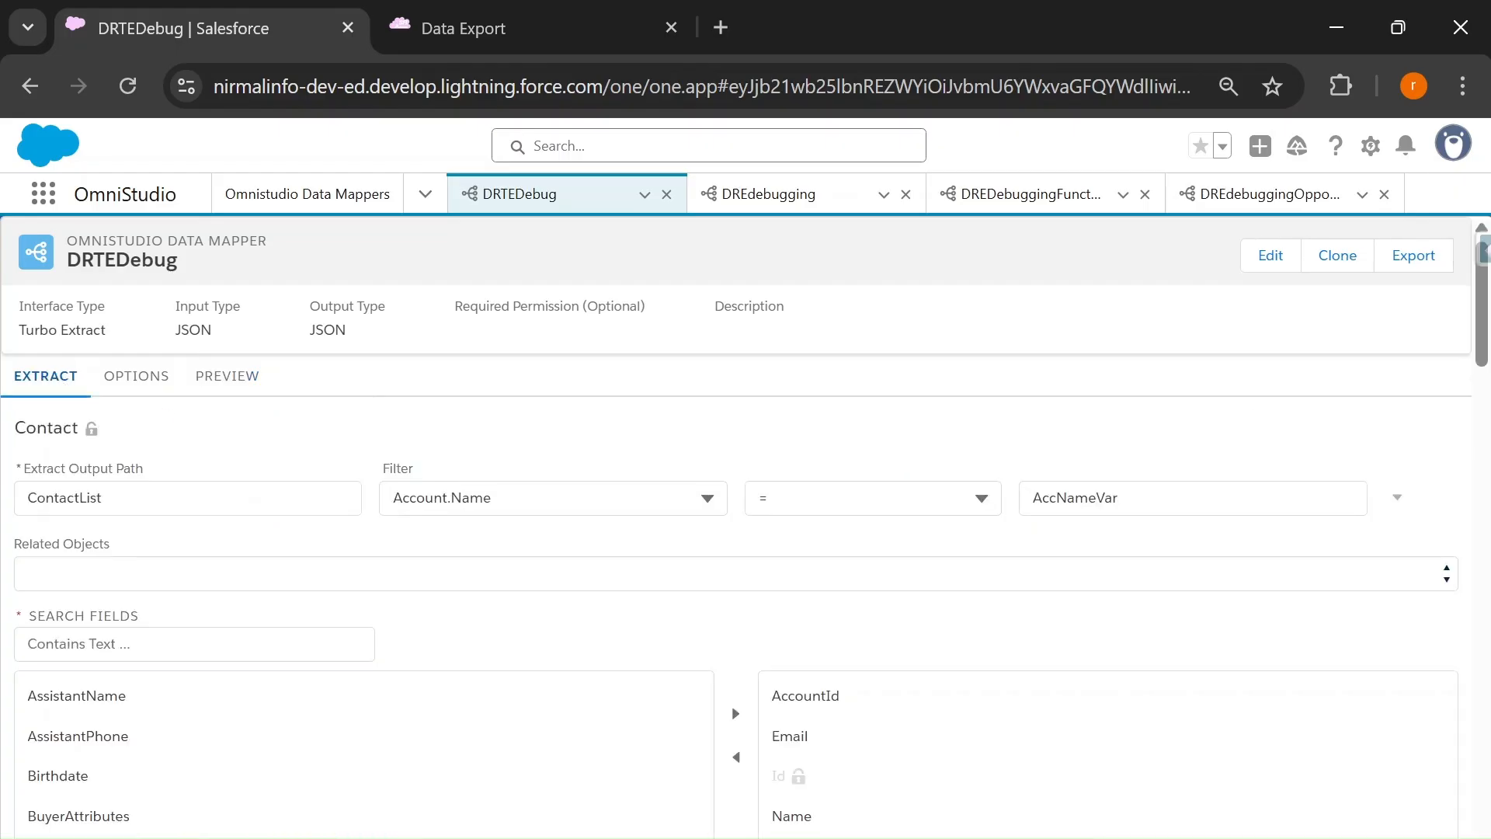
click(221, 380)
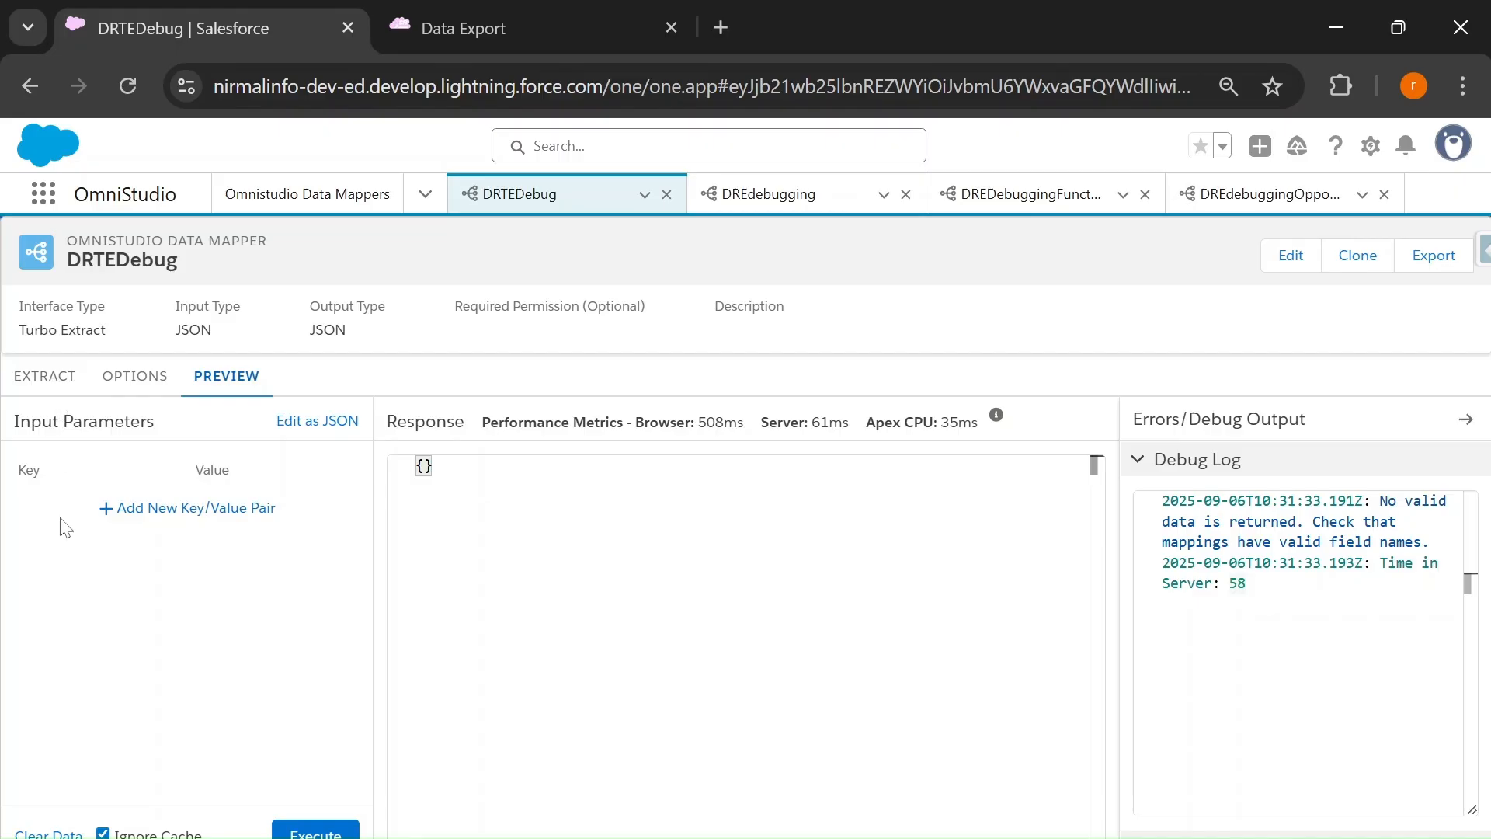
click(31, 377)
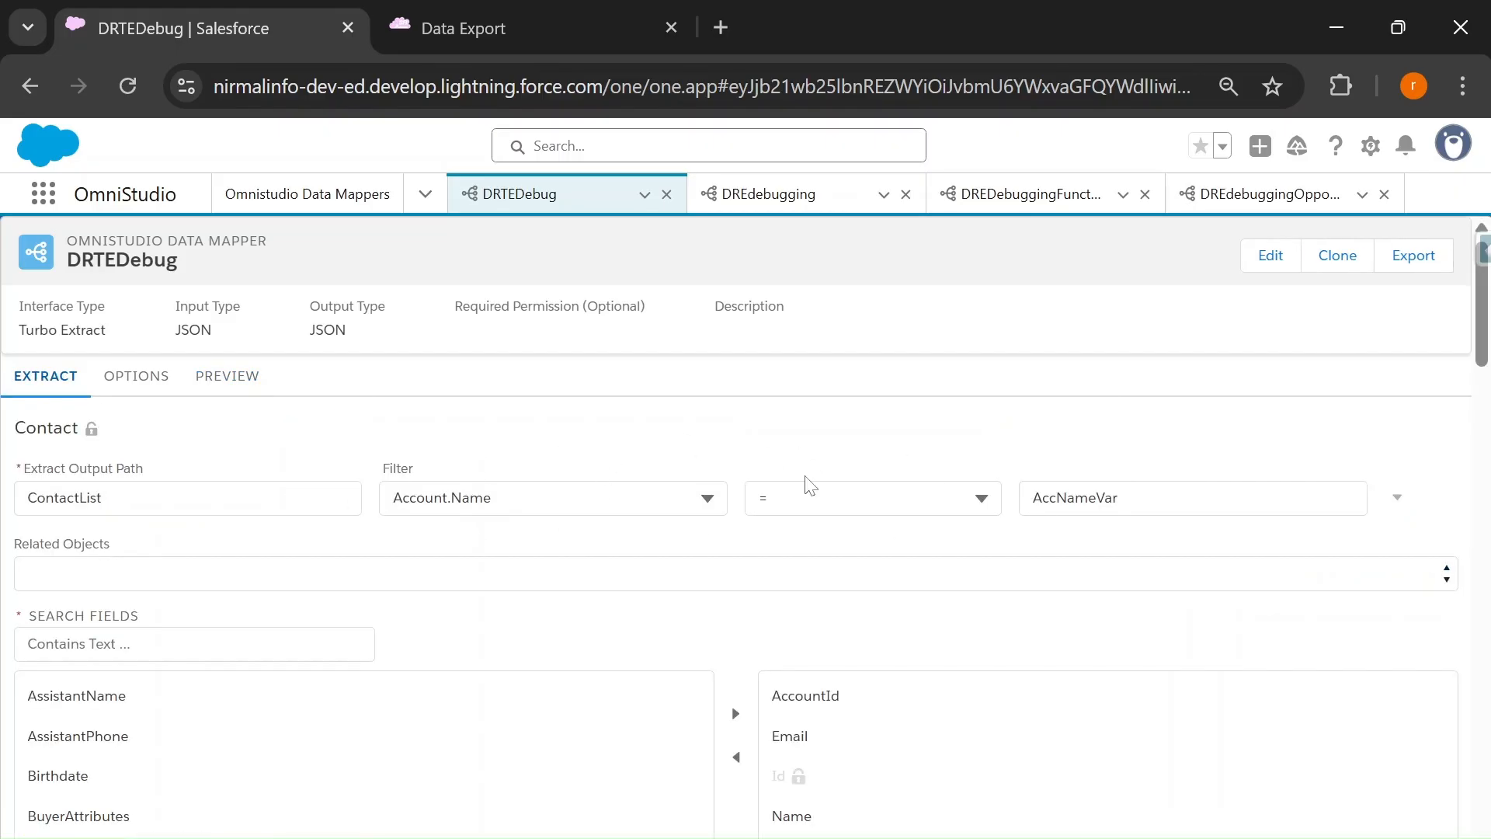
Add the preview input parameter AccNameVar with value Acme, execute it, and examine the query in the debug log
click(233, 389)
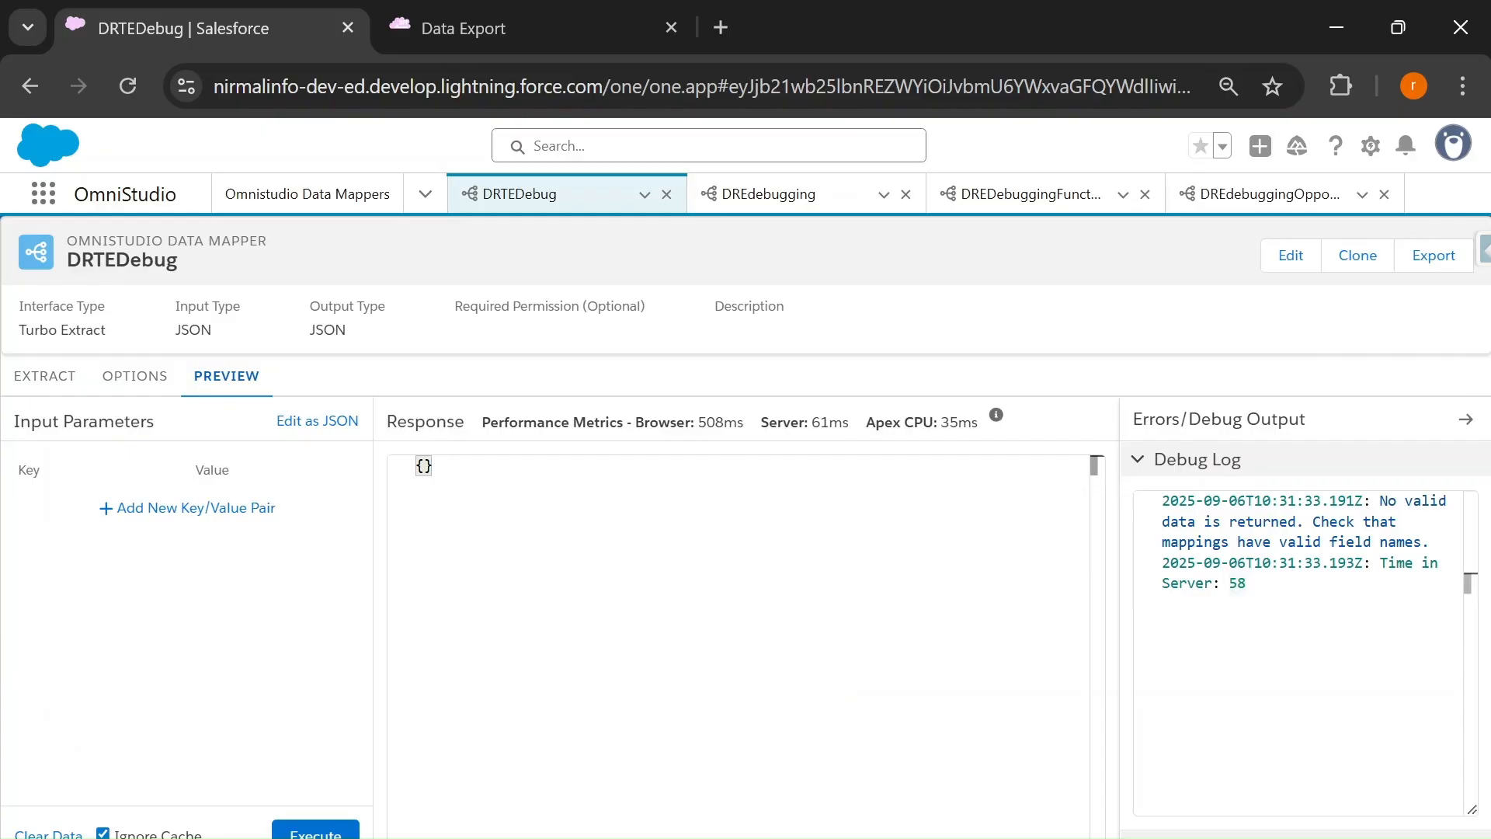
click(173, 508)
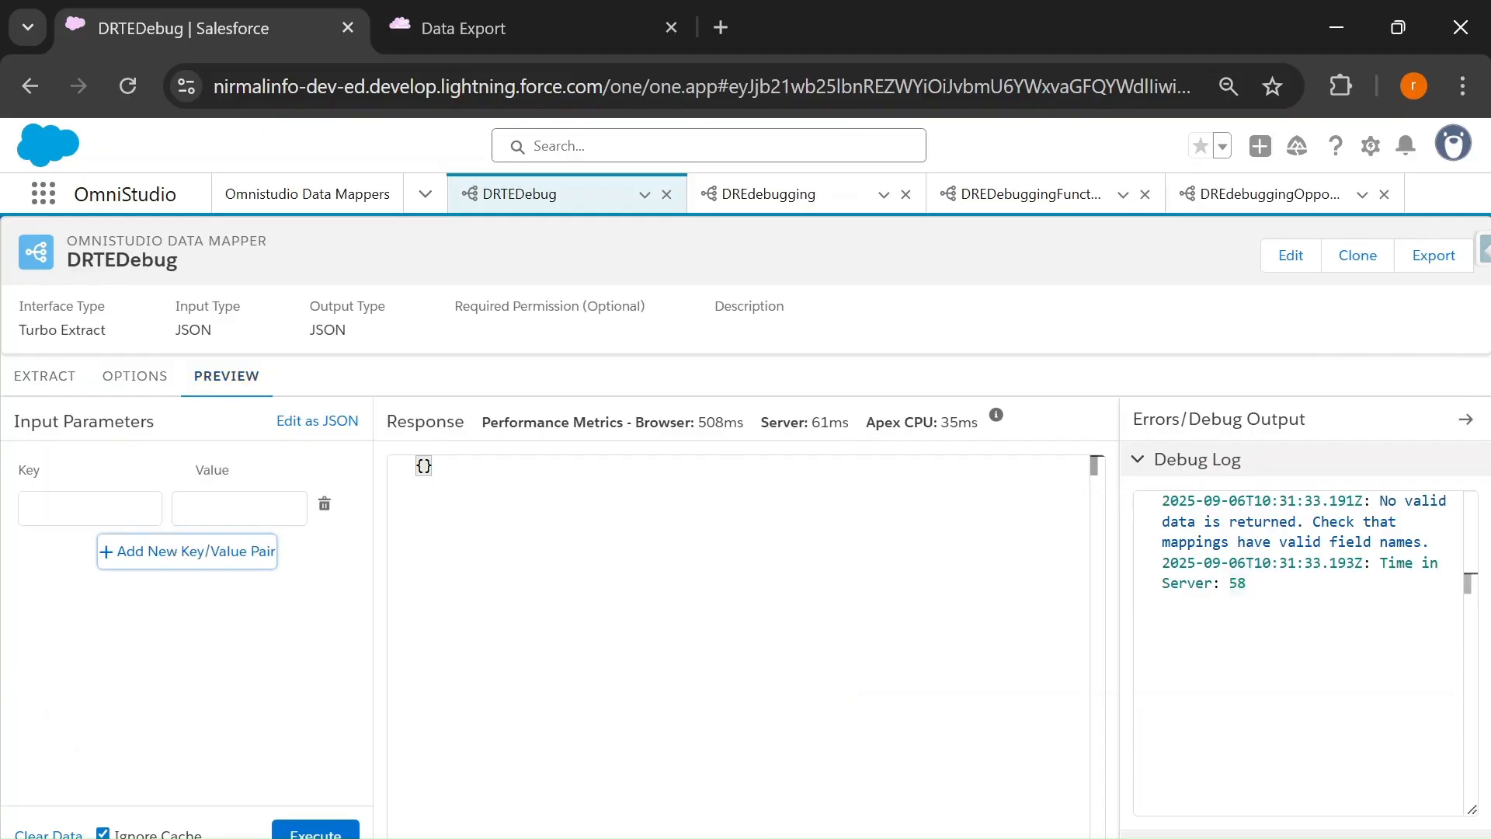
click(90, 508)
text(AccNameVar)
key(Tab)
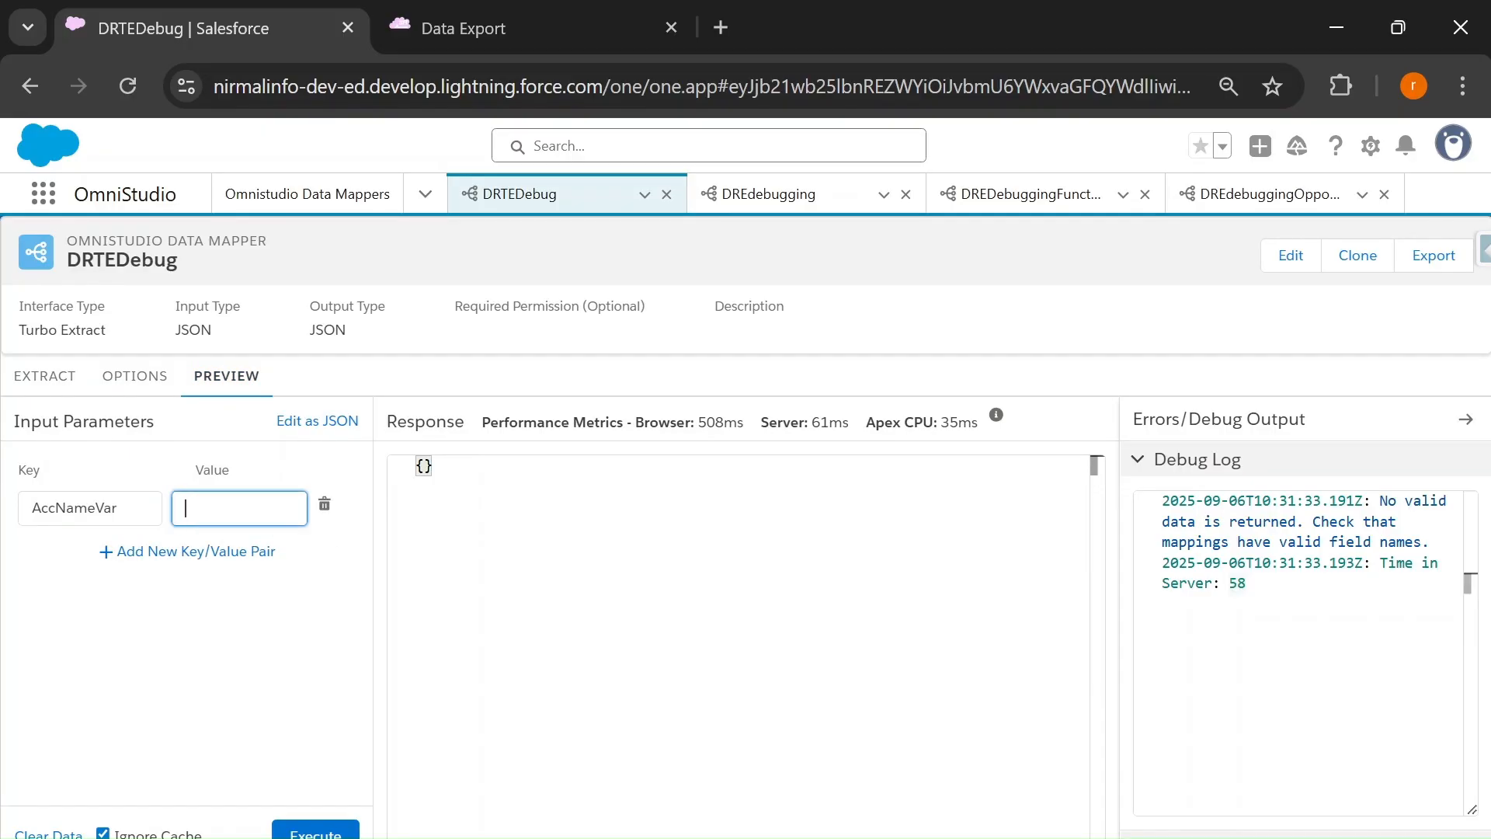
text(Acme)
click(327, 833)
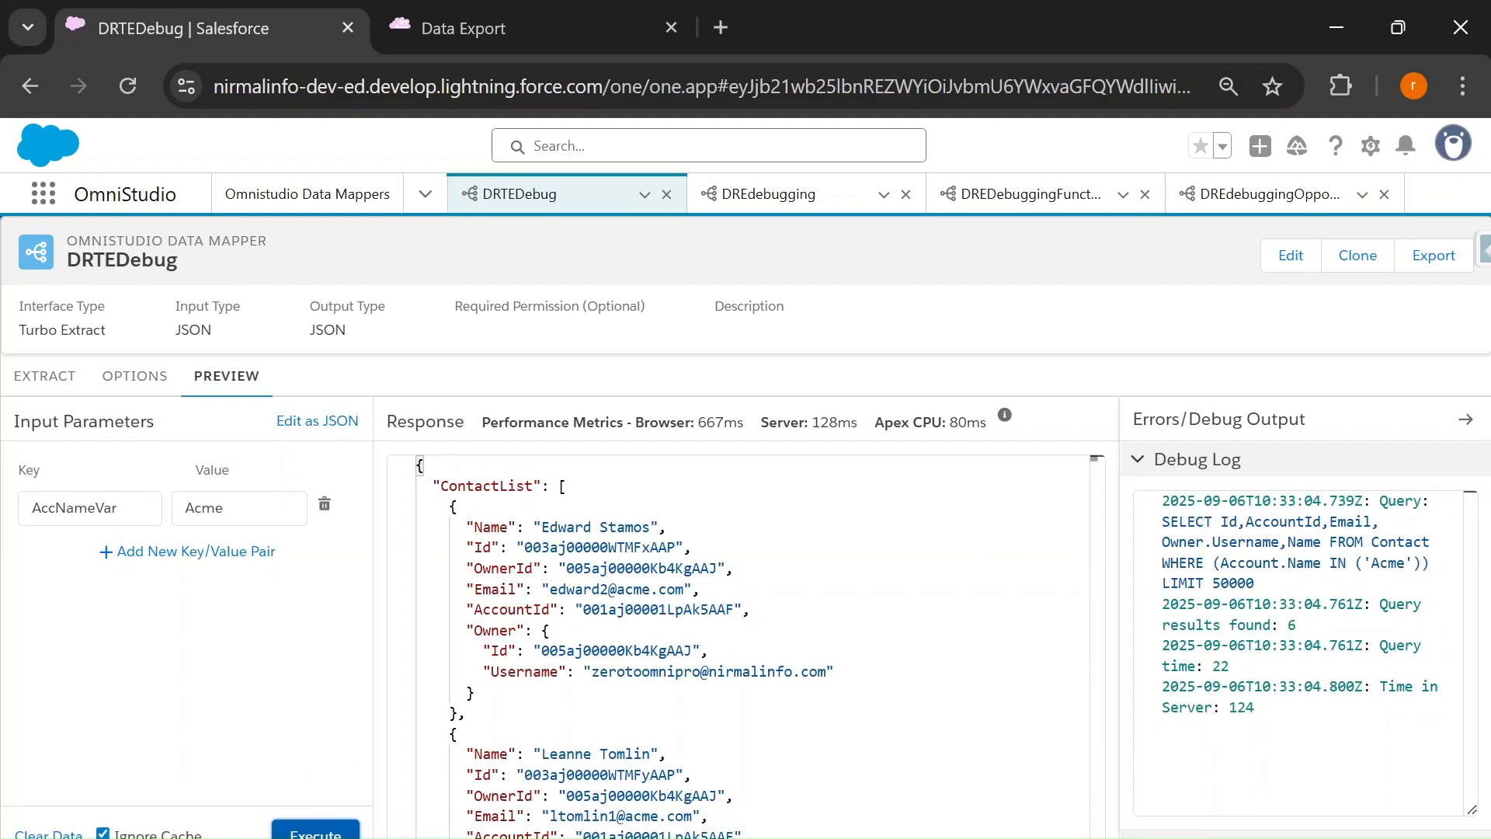
drag(1162, 522, 1282, 624)
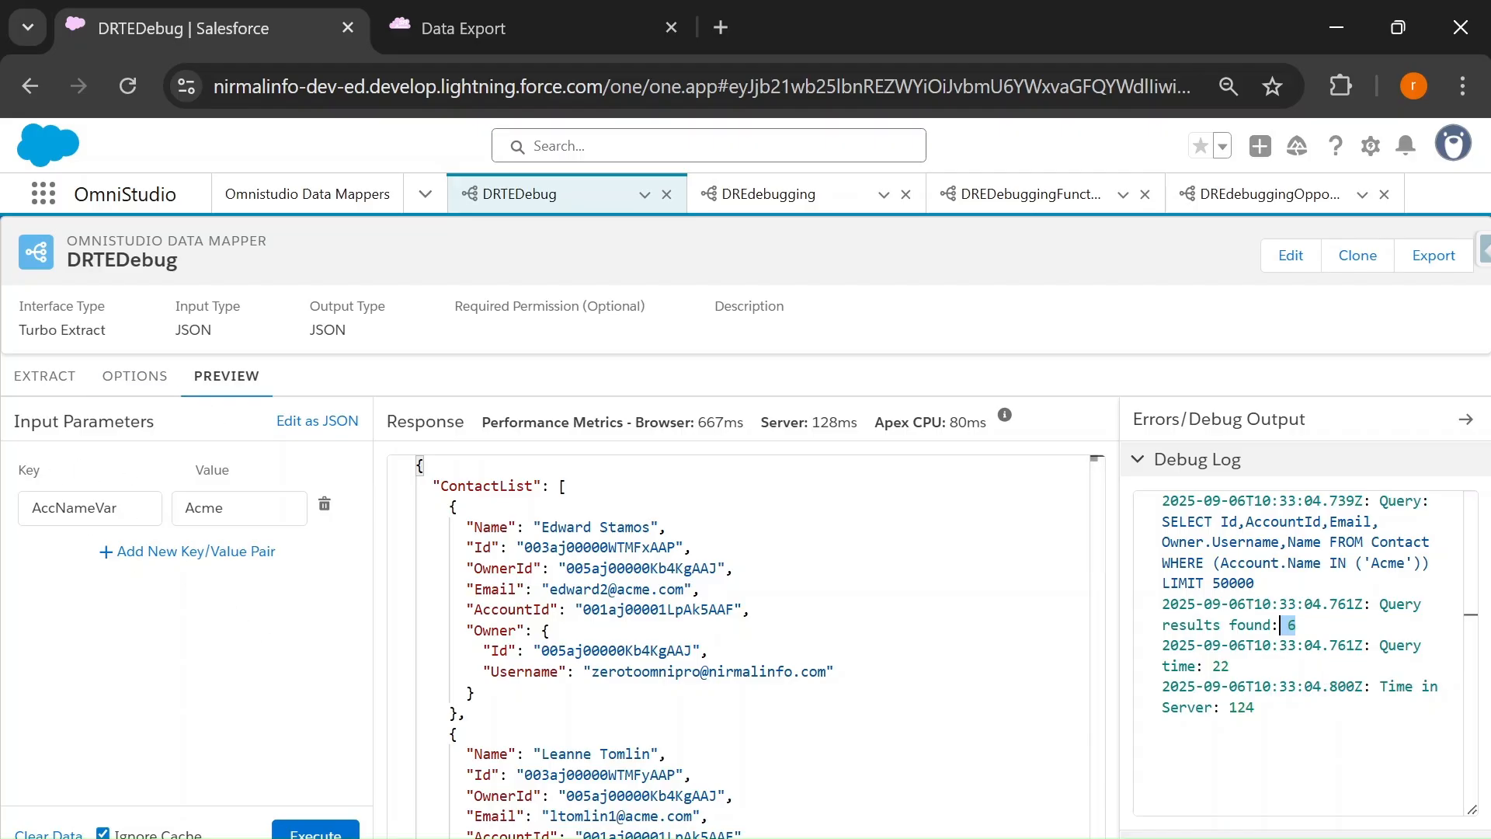
Delete the AccNameVar preview parameter and set the Contact extract's Account.Name filter value to Acme
click(324, 504)
click(45, 380)
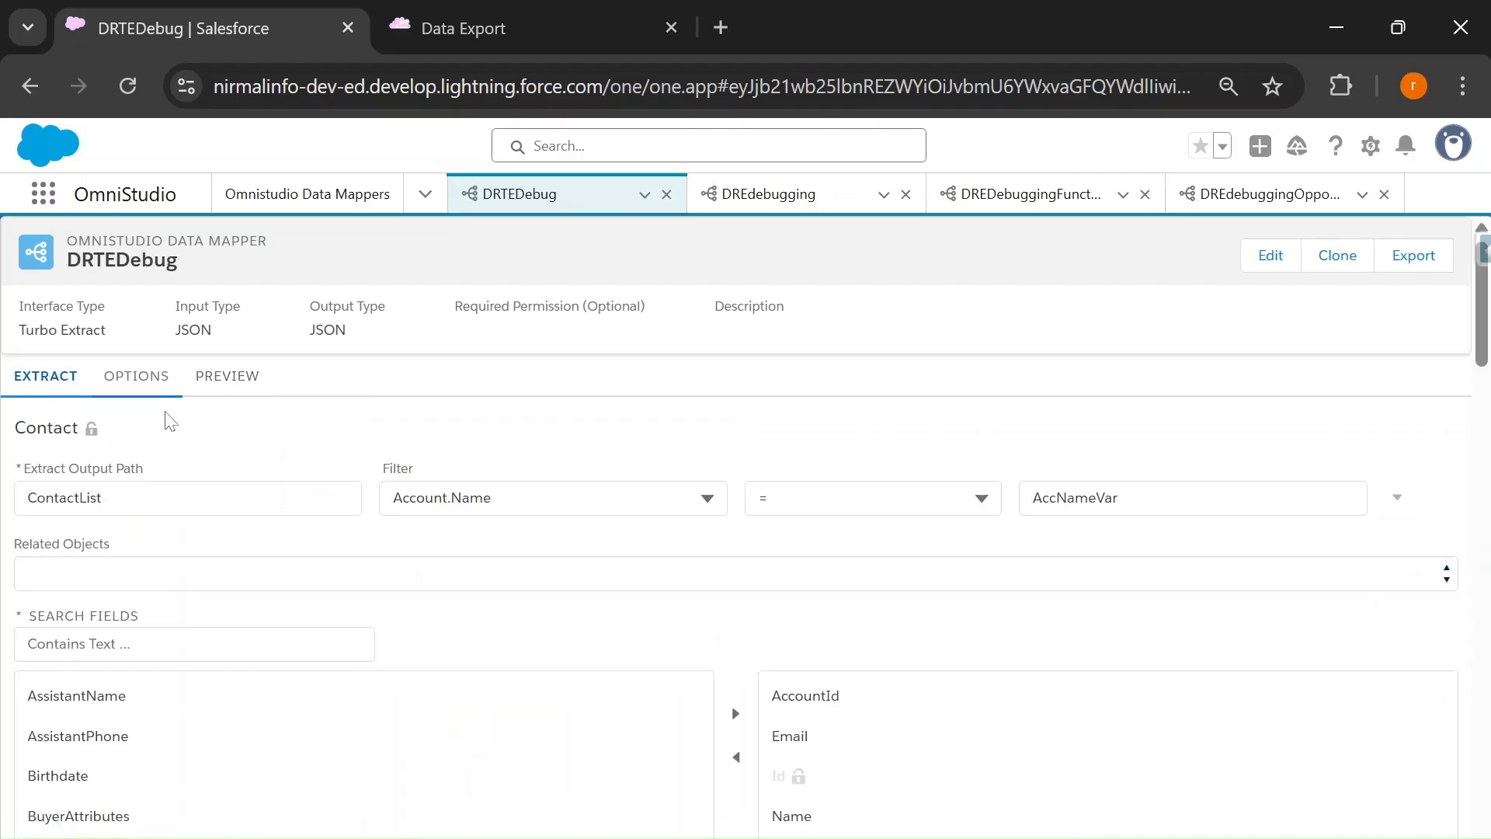
double_click(1013, 497)
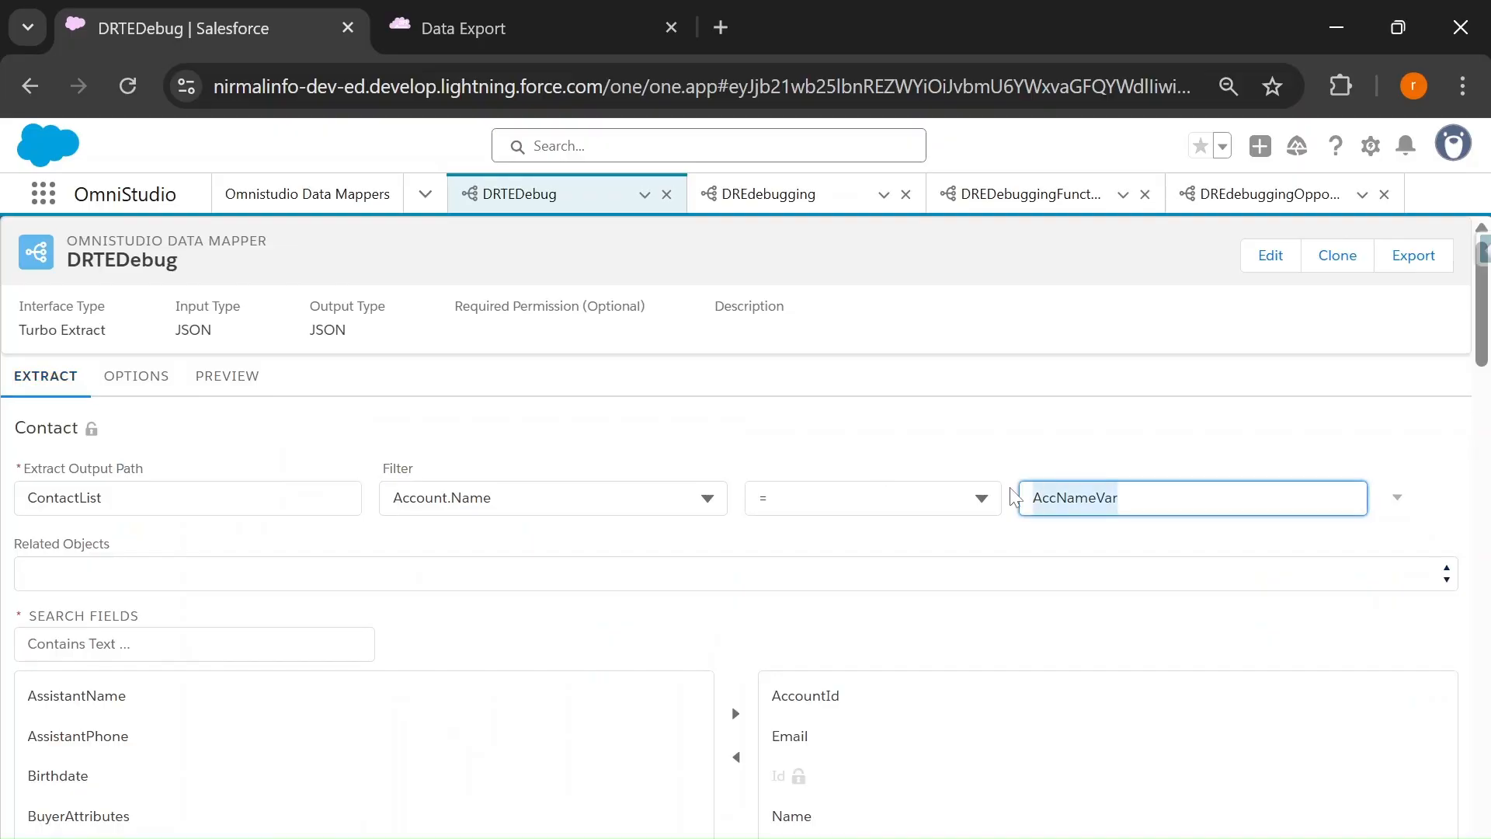
text(Acme)
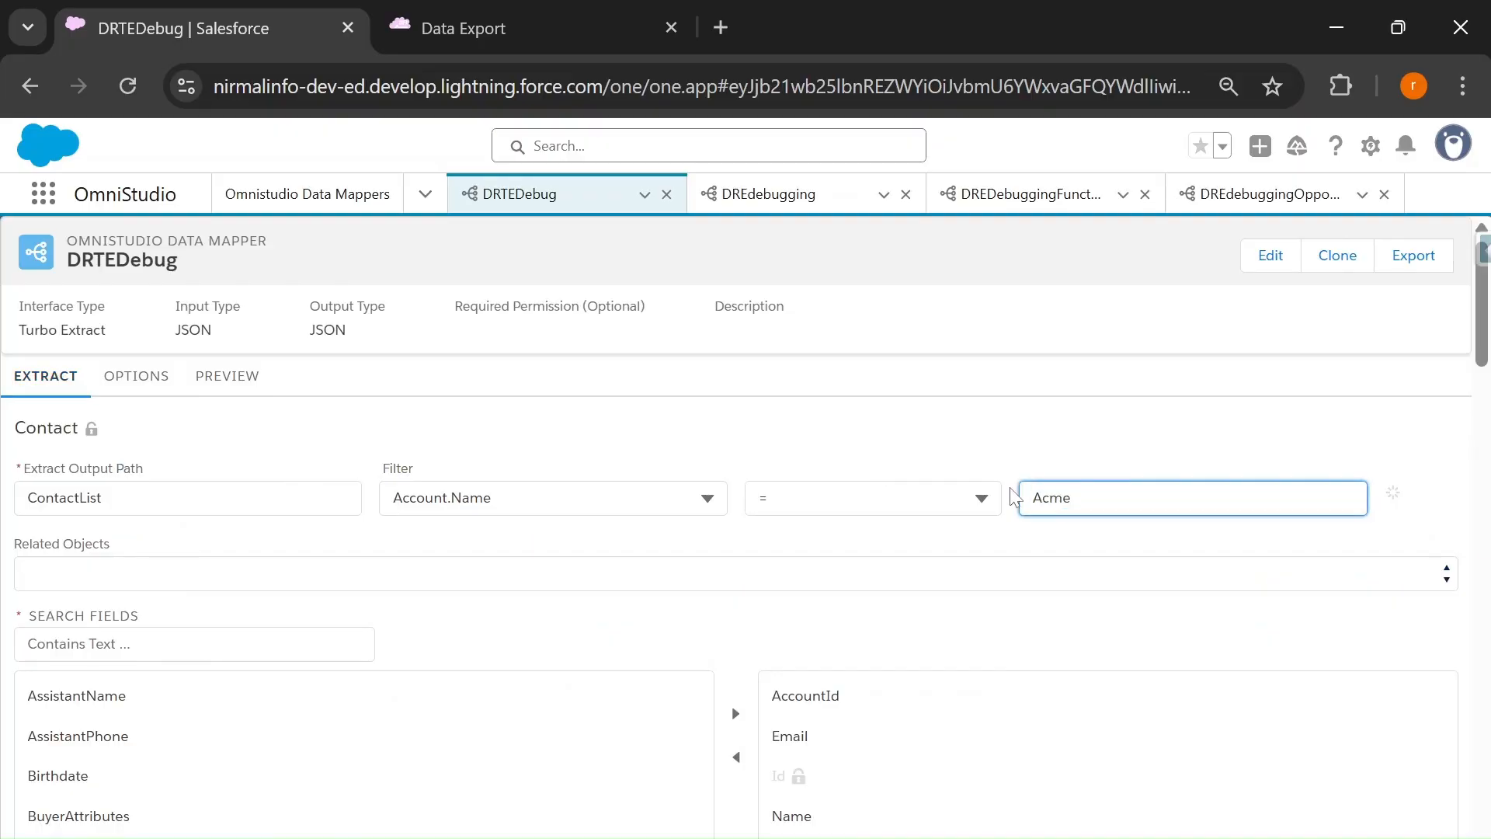
click(993, 437)
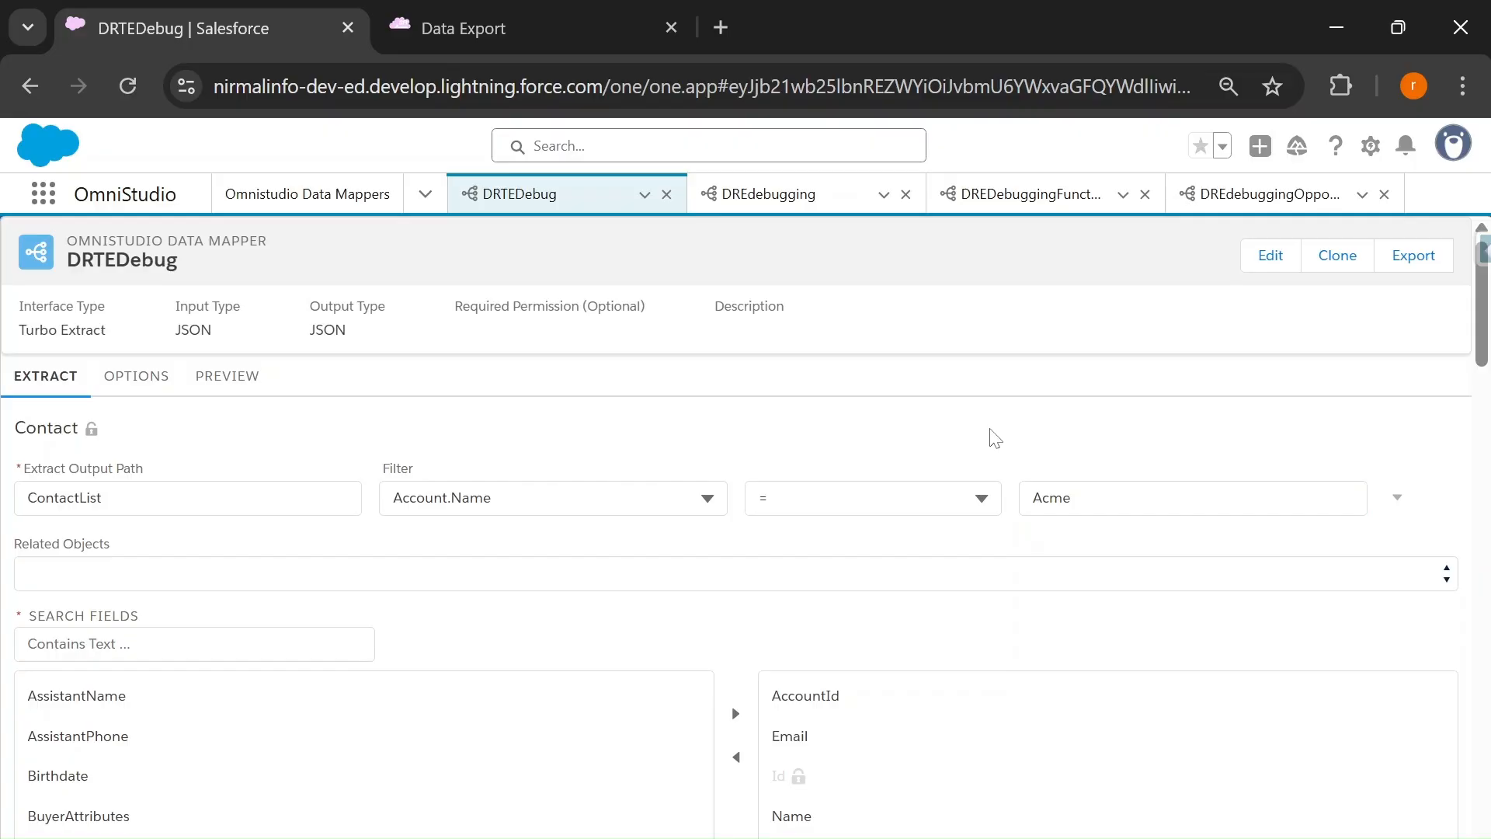
Execute the preview with the hard-coded filter value and no input parameters, and read the Errors output
click(203, 375)
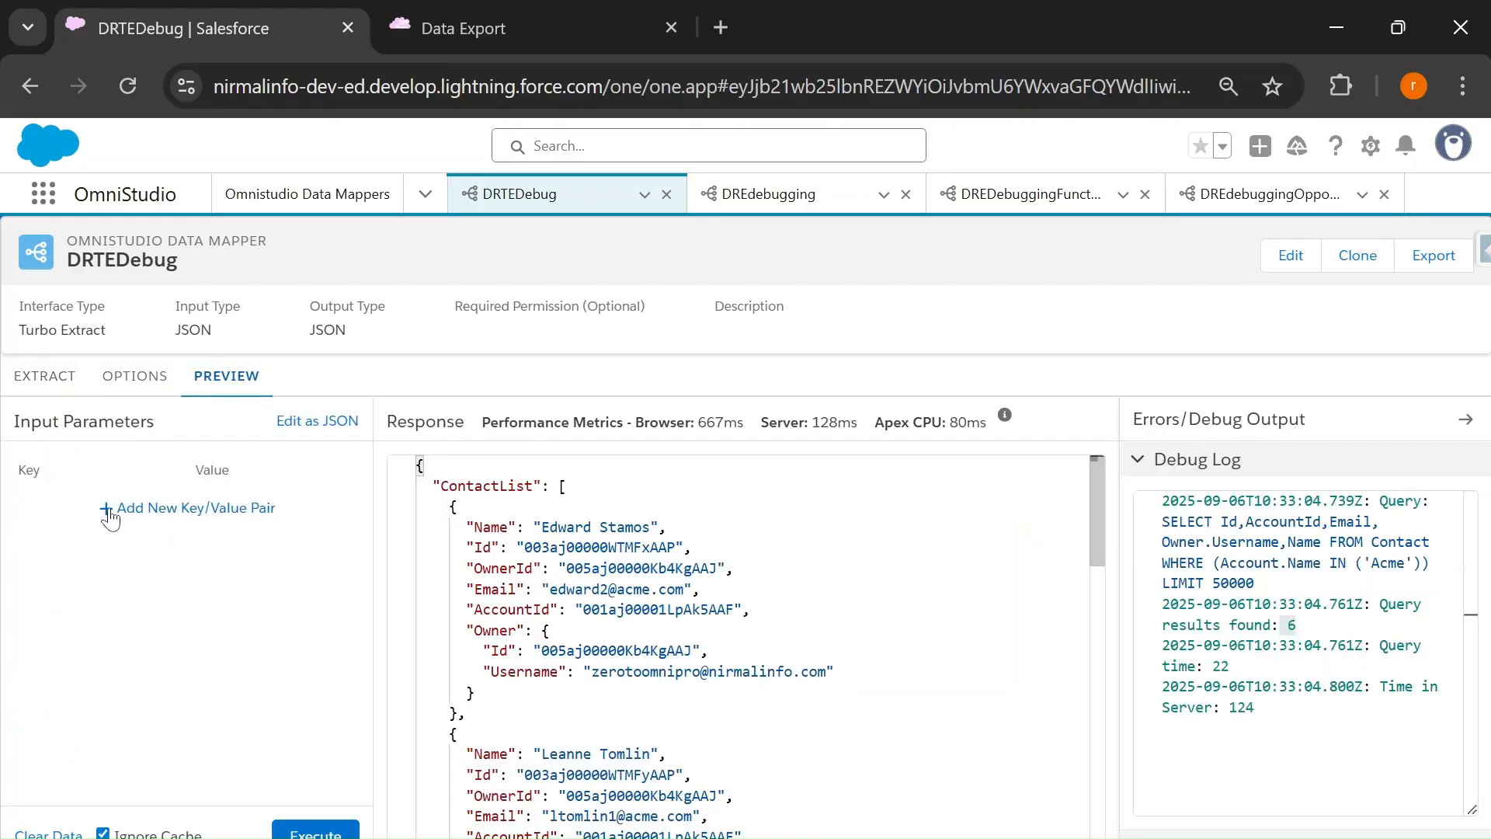
click(32, 379)
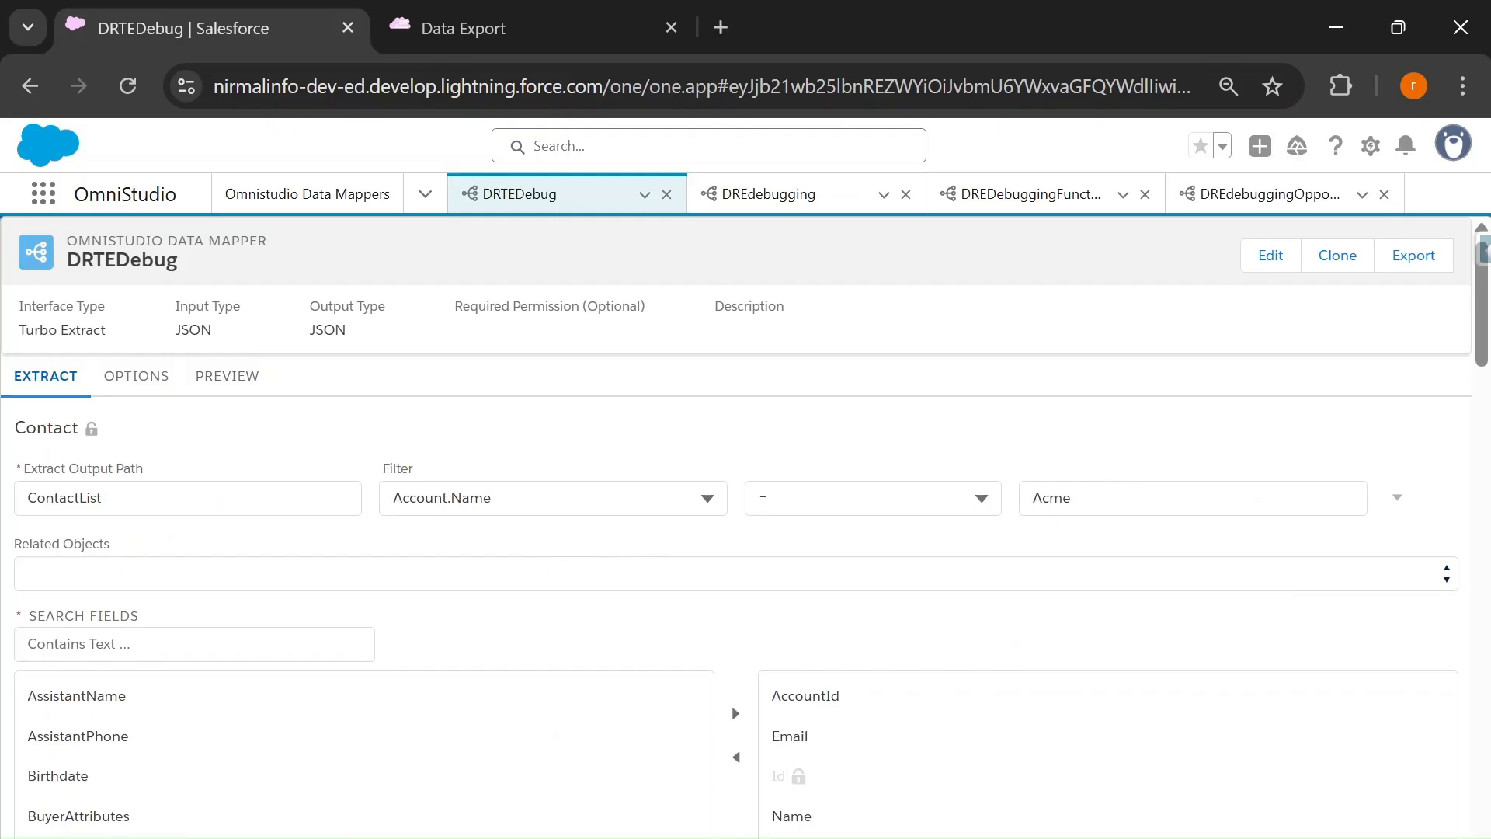
click(231, 379)
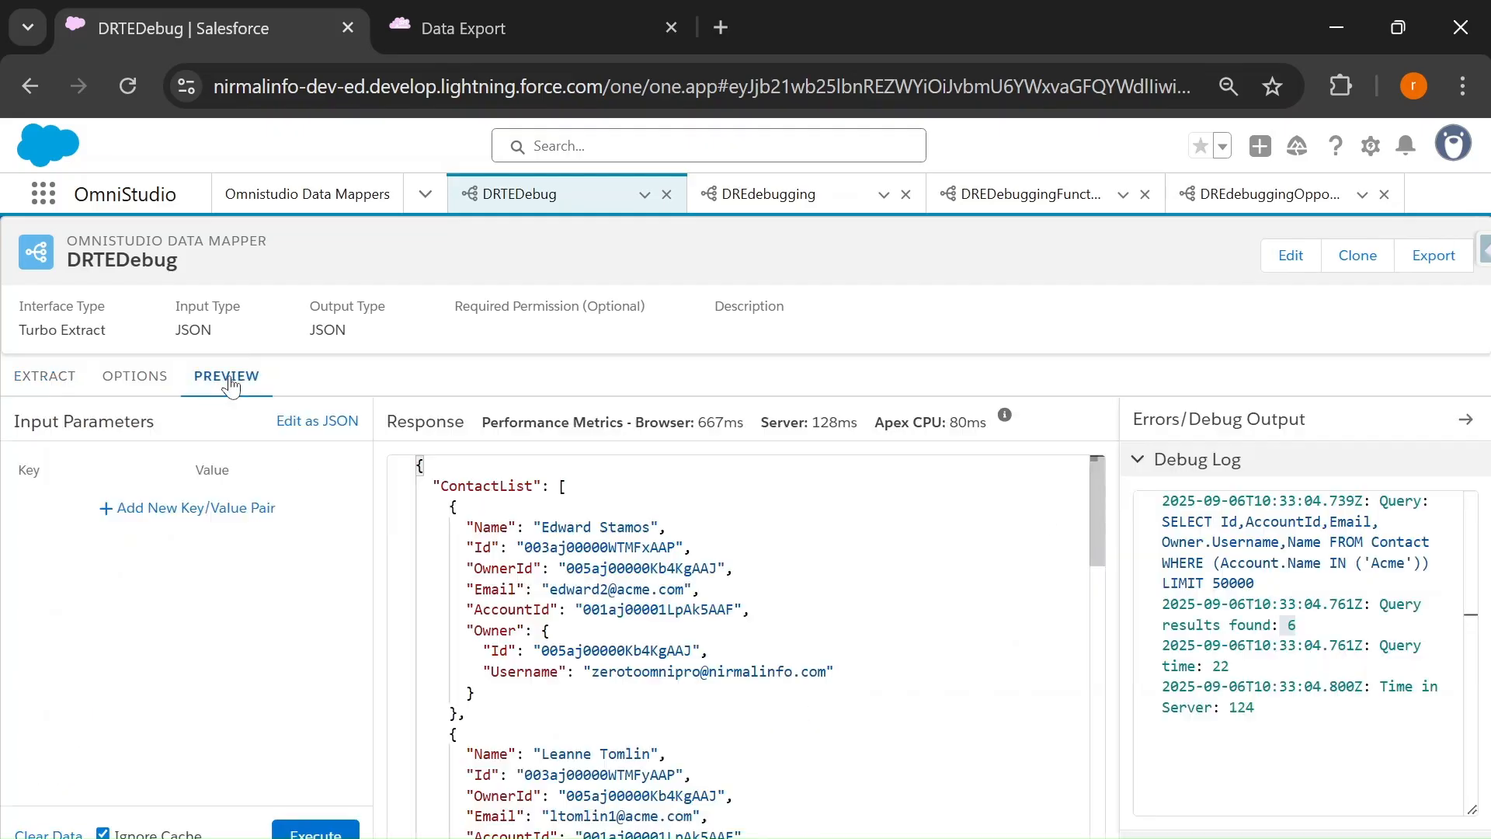
click(289, 828)
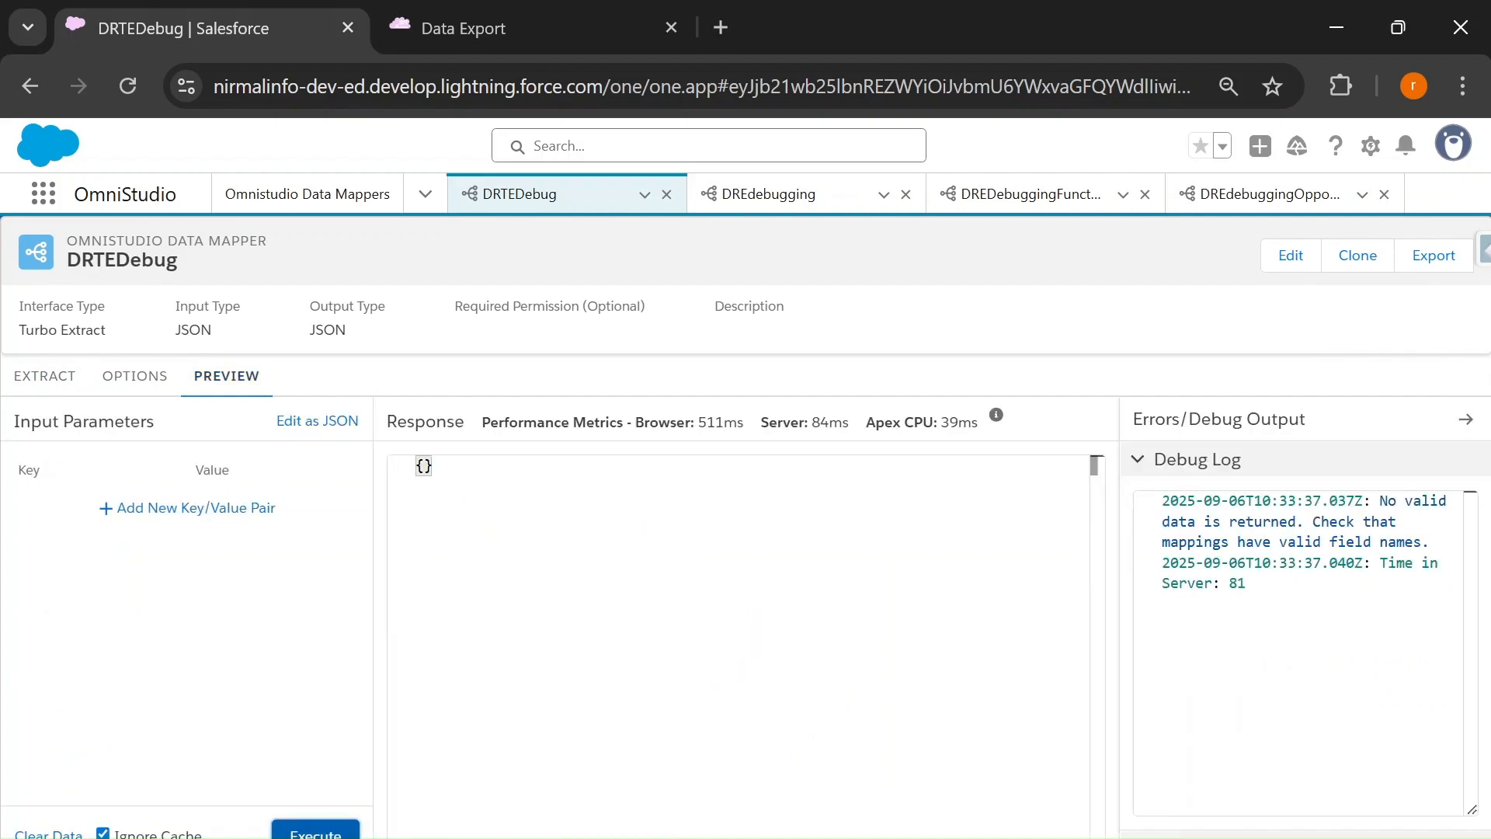
click(51, 382)
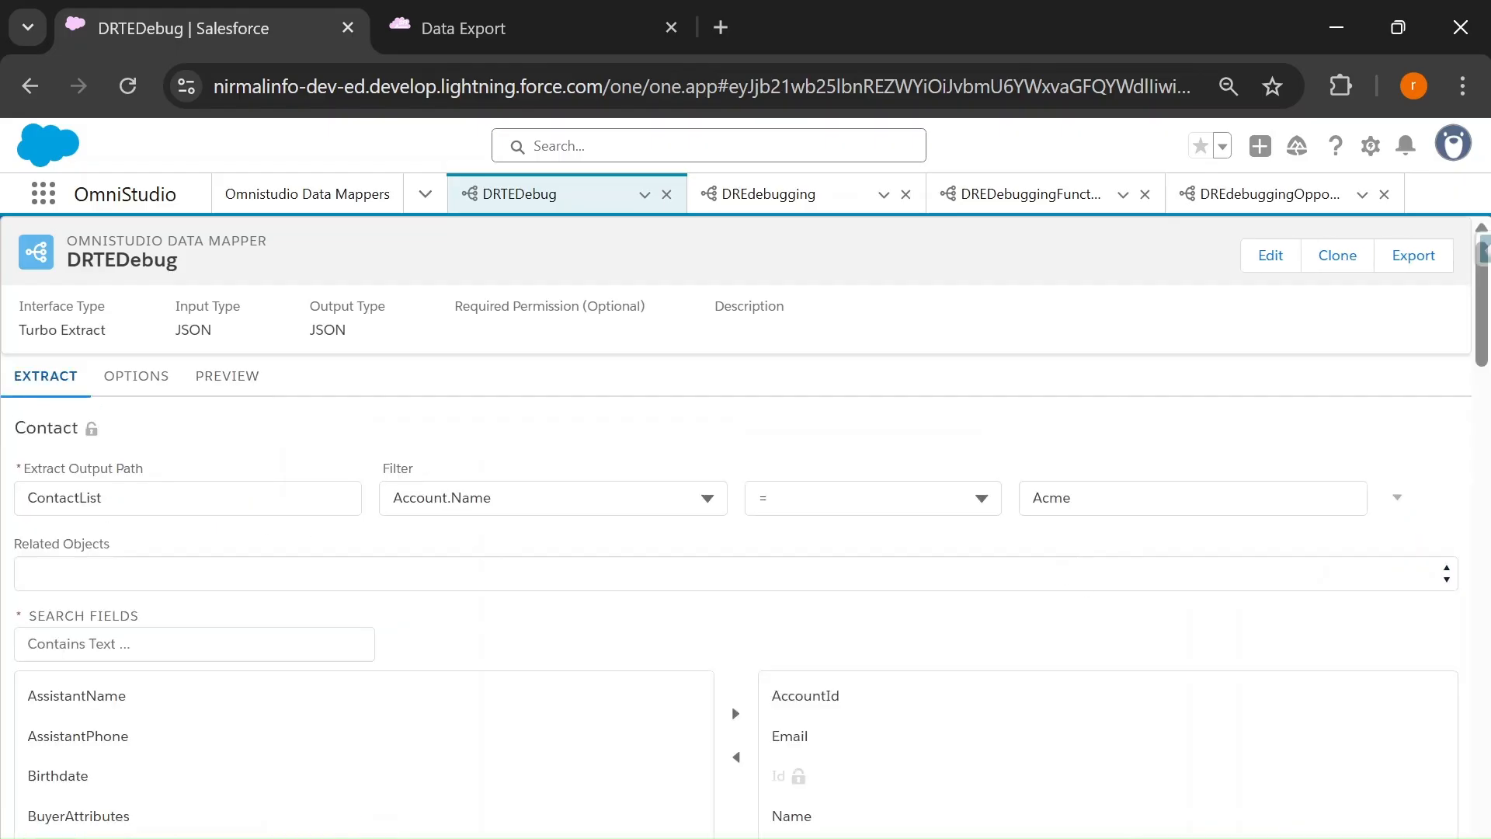
click(237, 381)
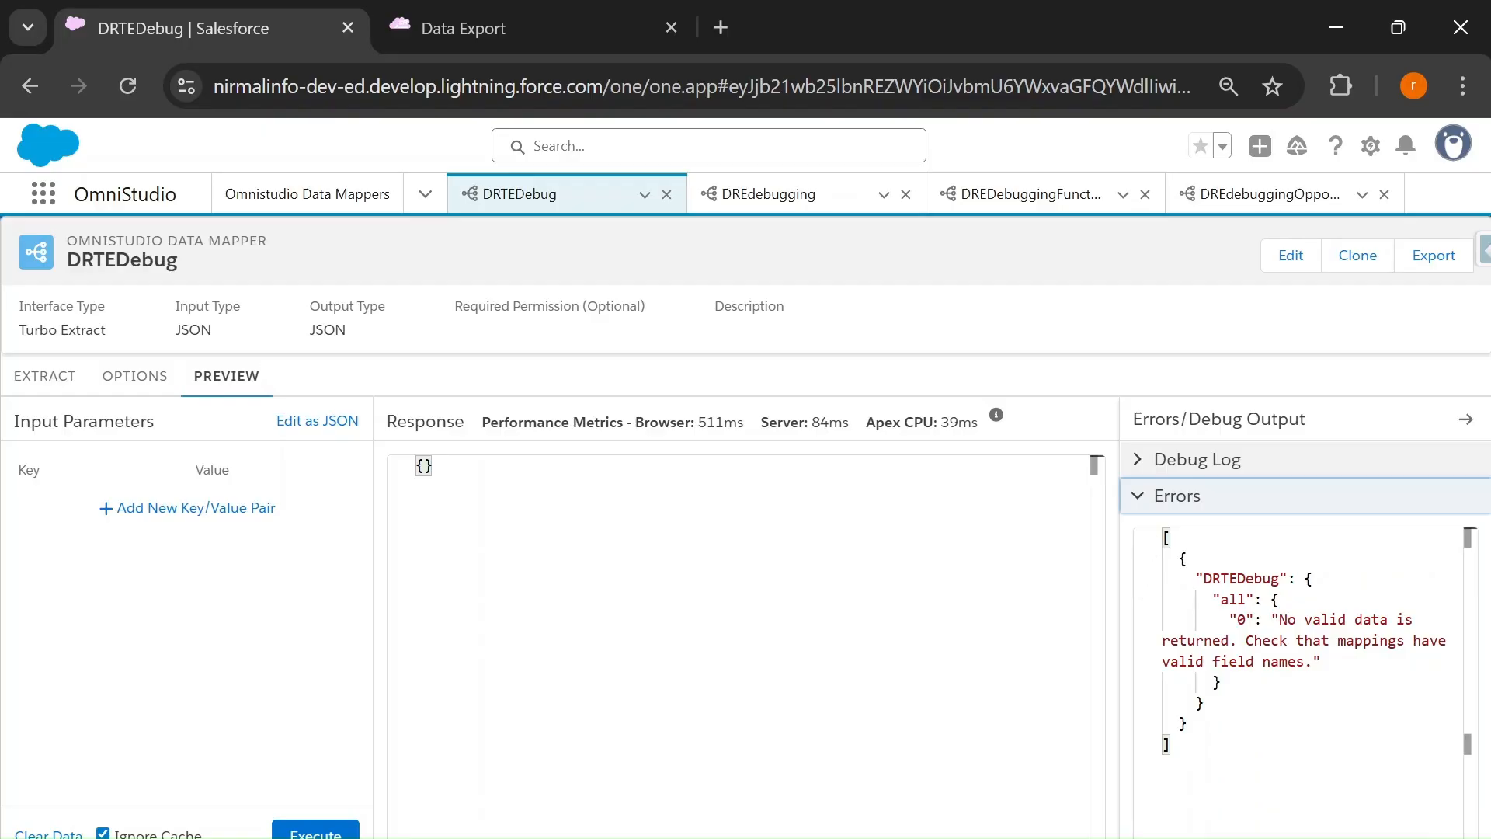
drag(1279, 619, 1404, 641)
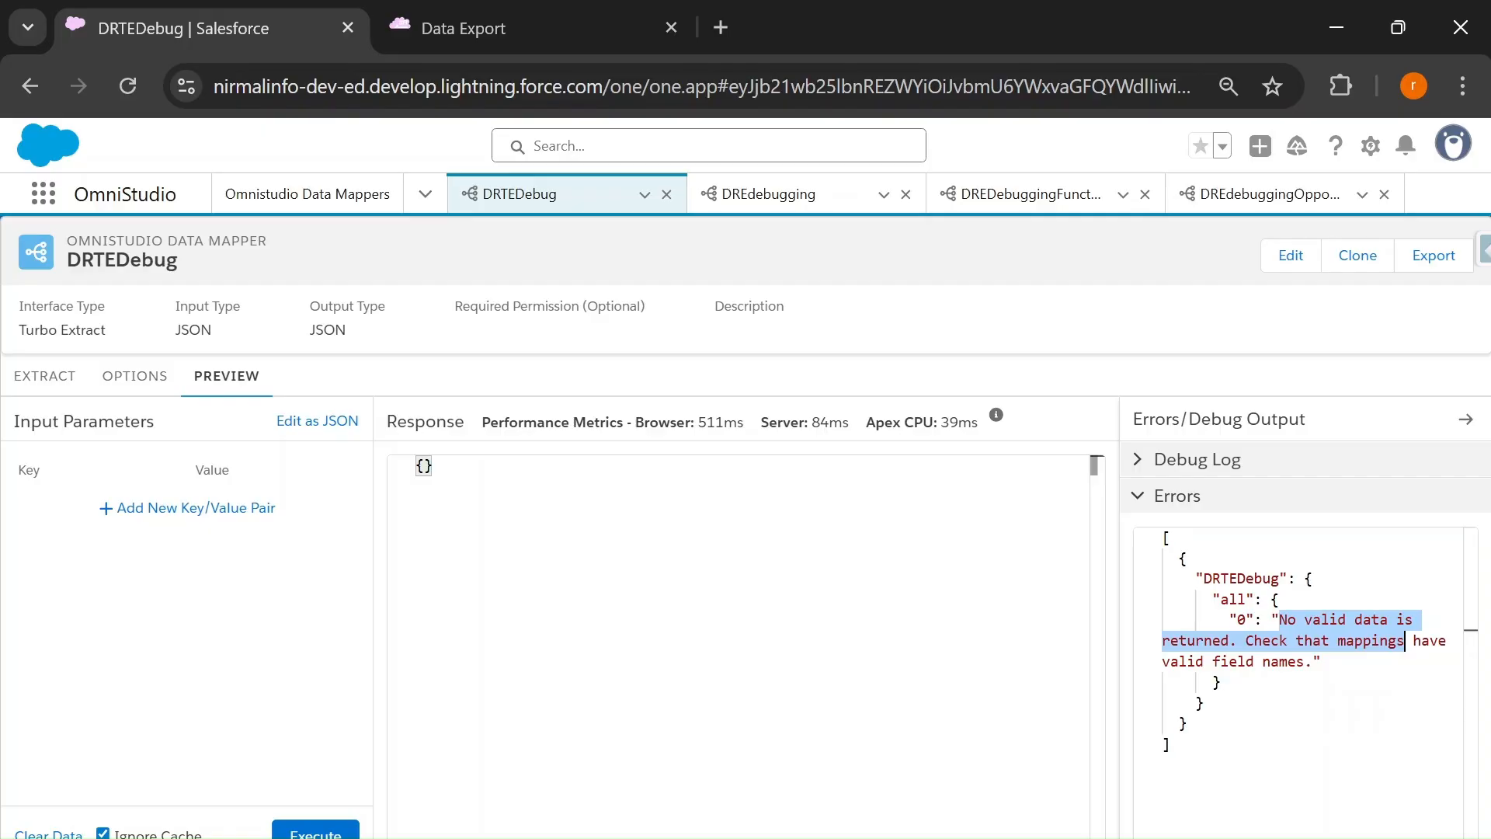
Review the Contact extract's selected fields, the preview's debug log and the Account.Name filter value
click(48, 381)
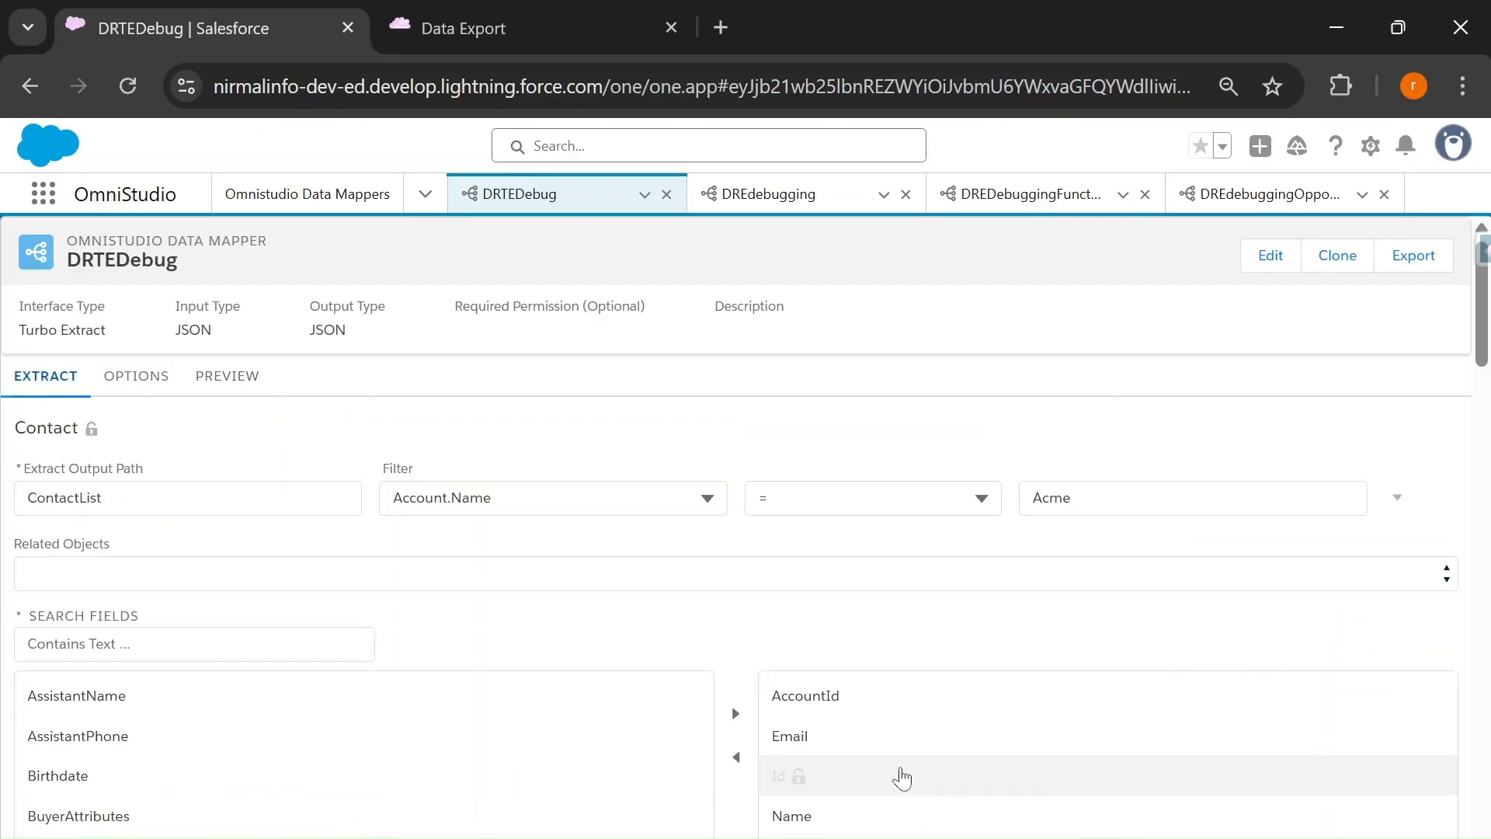
scroll(882, 726, down, 4)
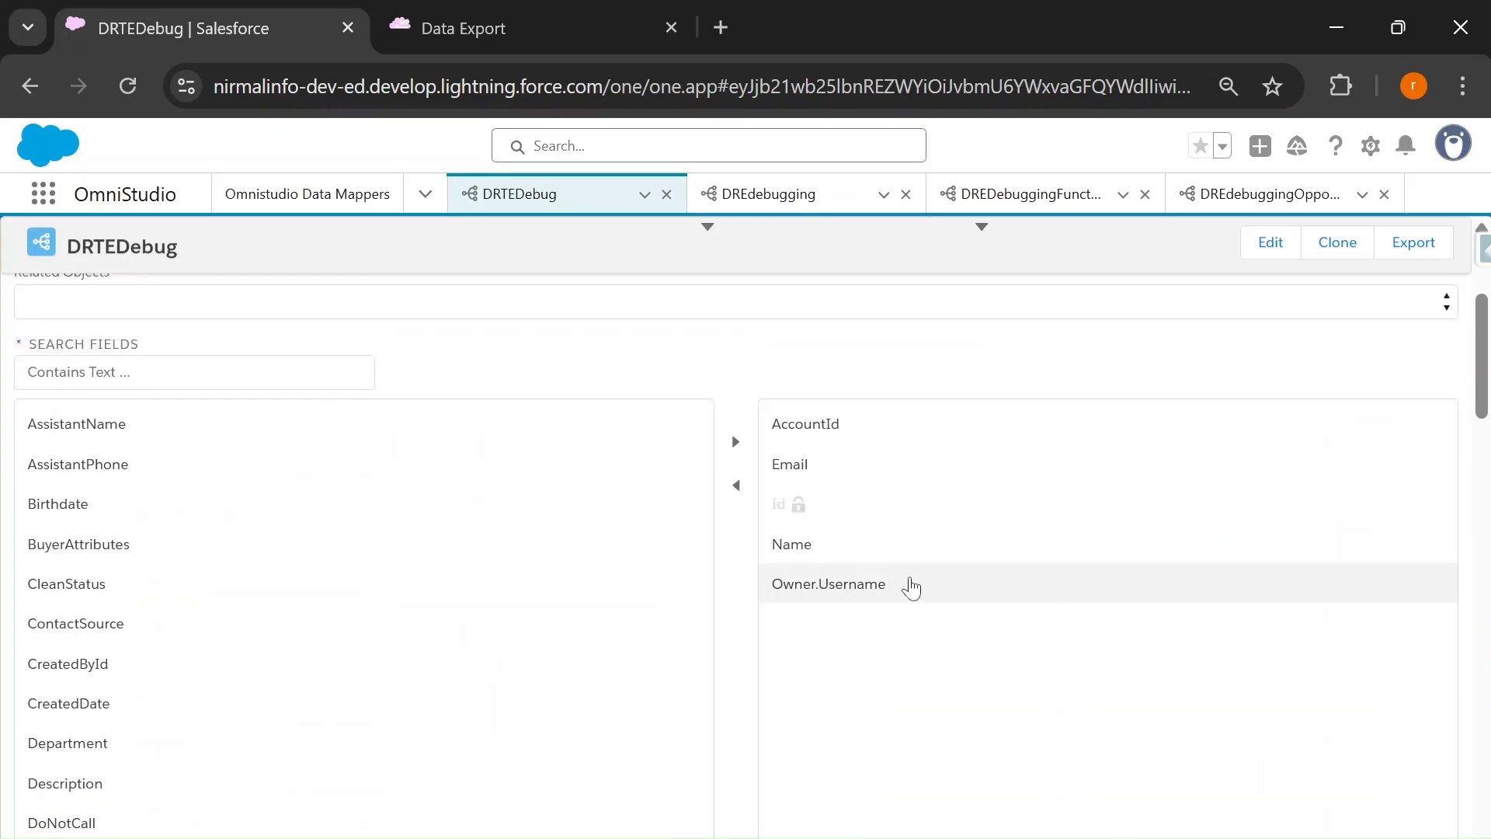
scroll(918, 587, up, 2)
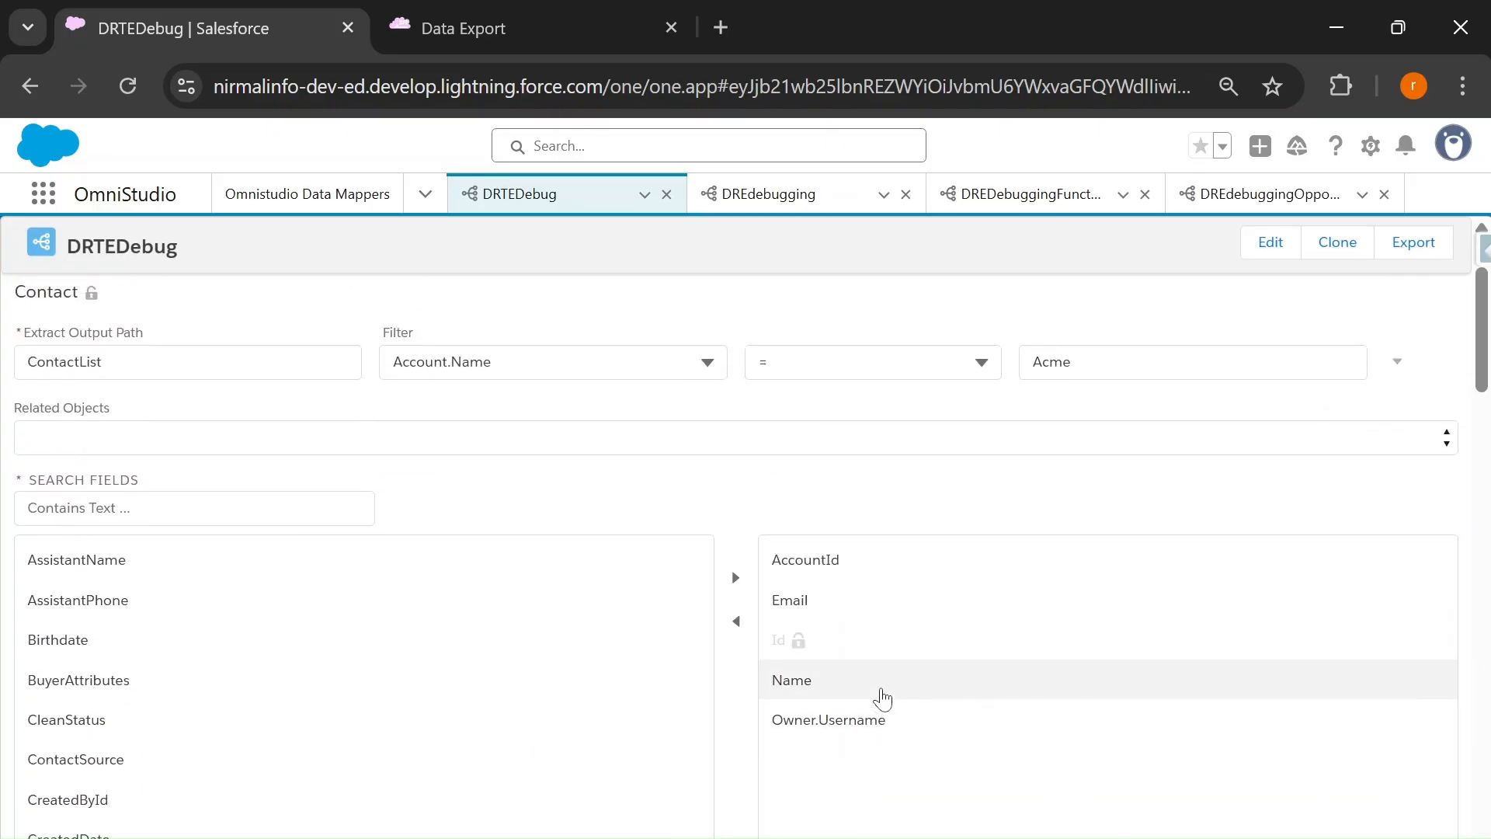
scroll(882, 696, up, 2)
click(233, 379)
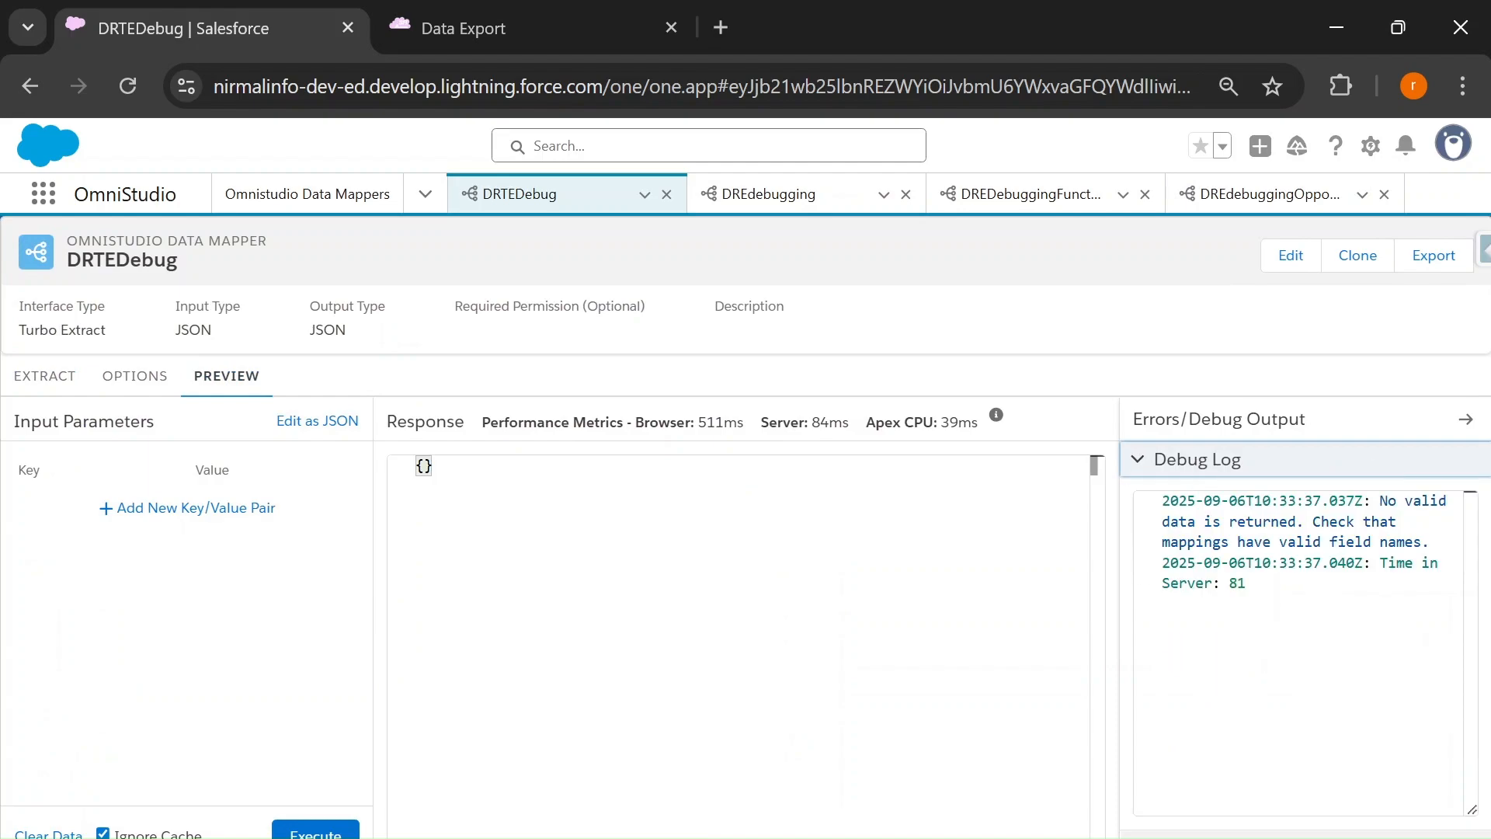
click(42, 376)
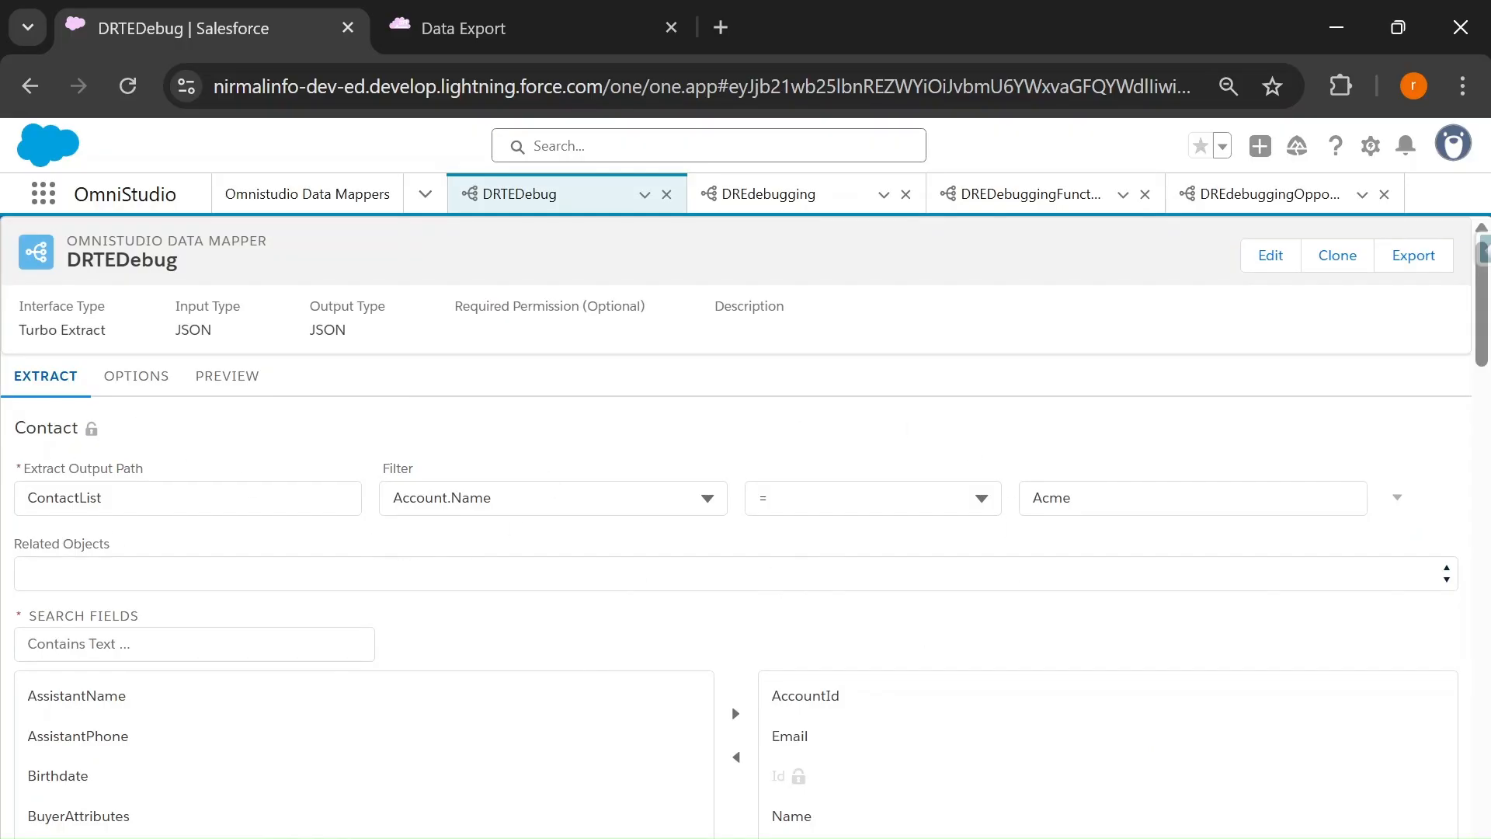
drag(1083, 498, 1032, 499)
click(1017, 424)
drag(1032, 498, 1073, 499)
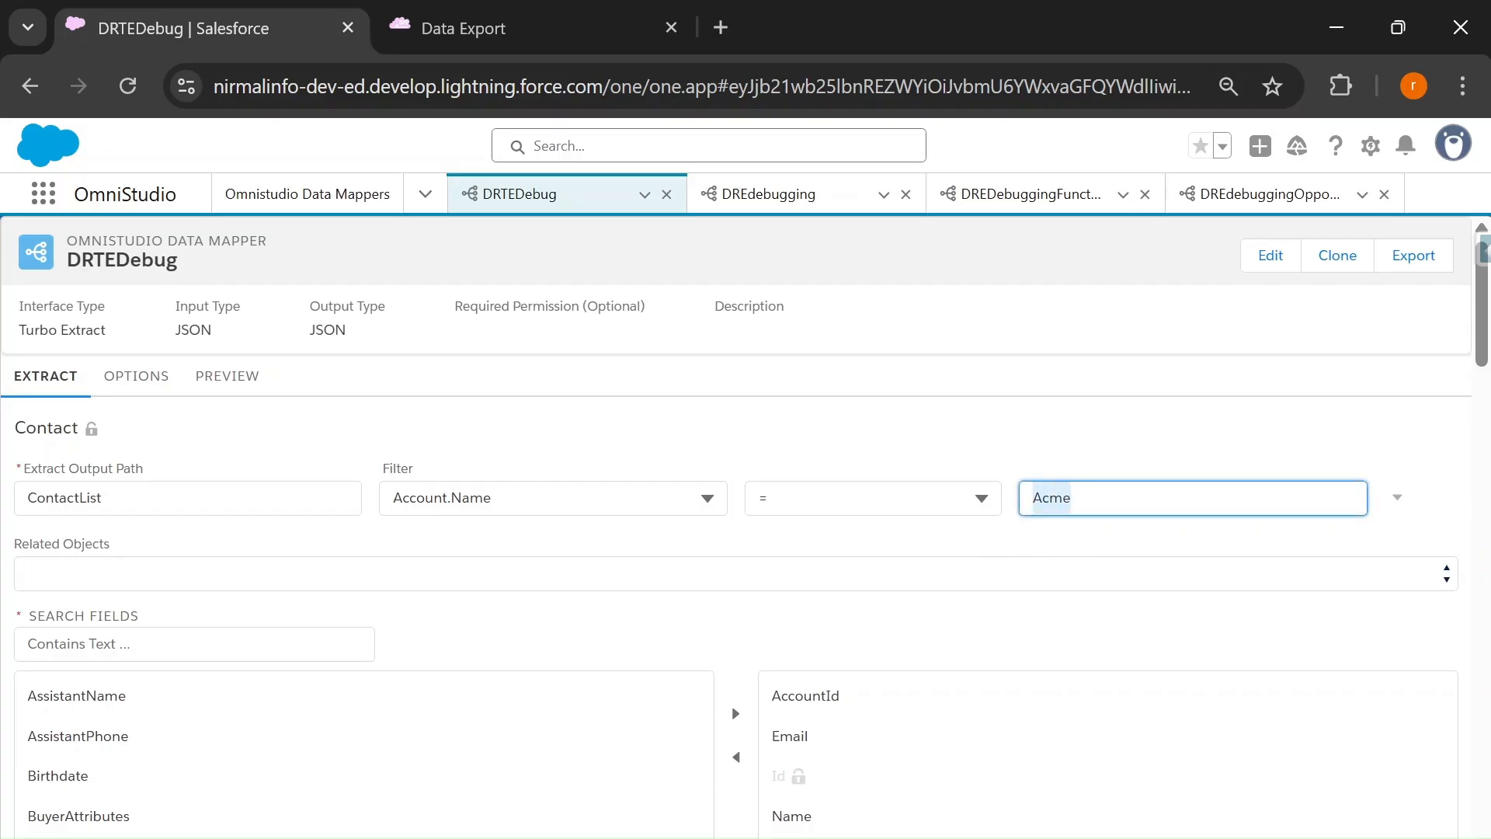
Wrap the Contact extract's Account.Name filter value in single quotes as 'Acme' and execute the preview without input parameters
click(1050, 498)
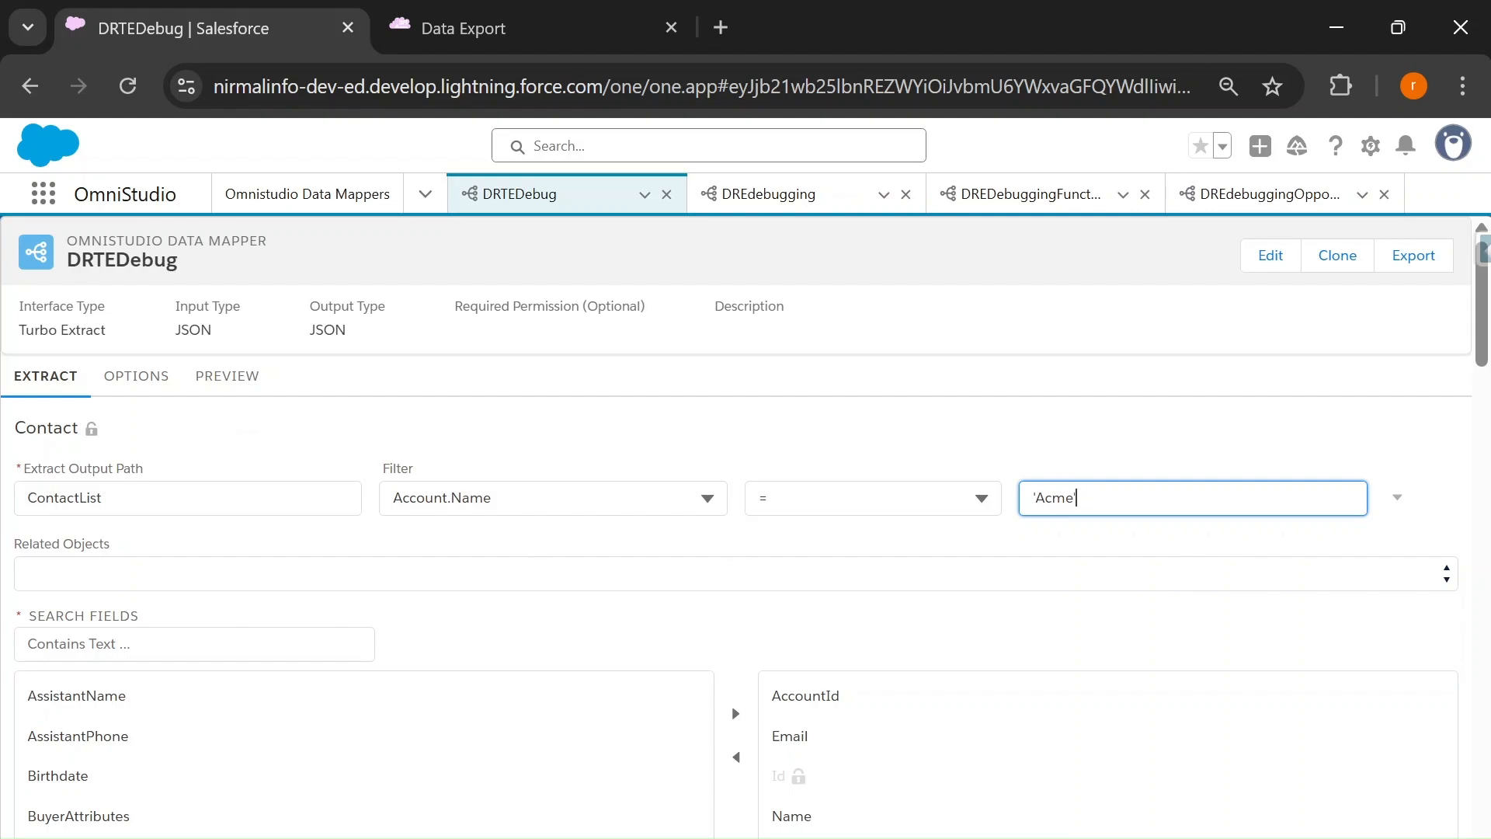
click(228, 378)
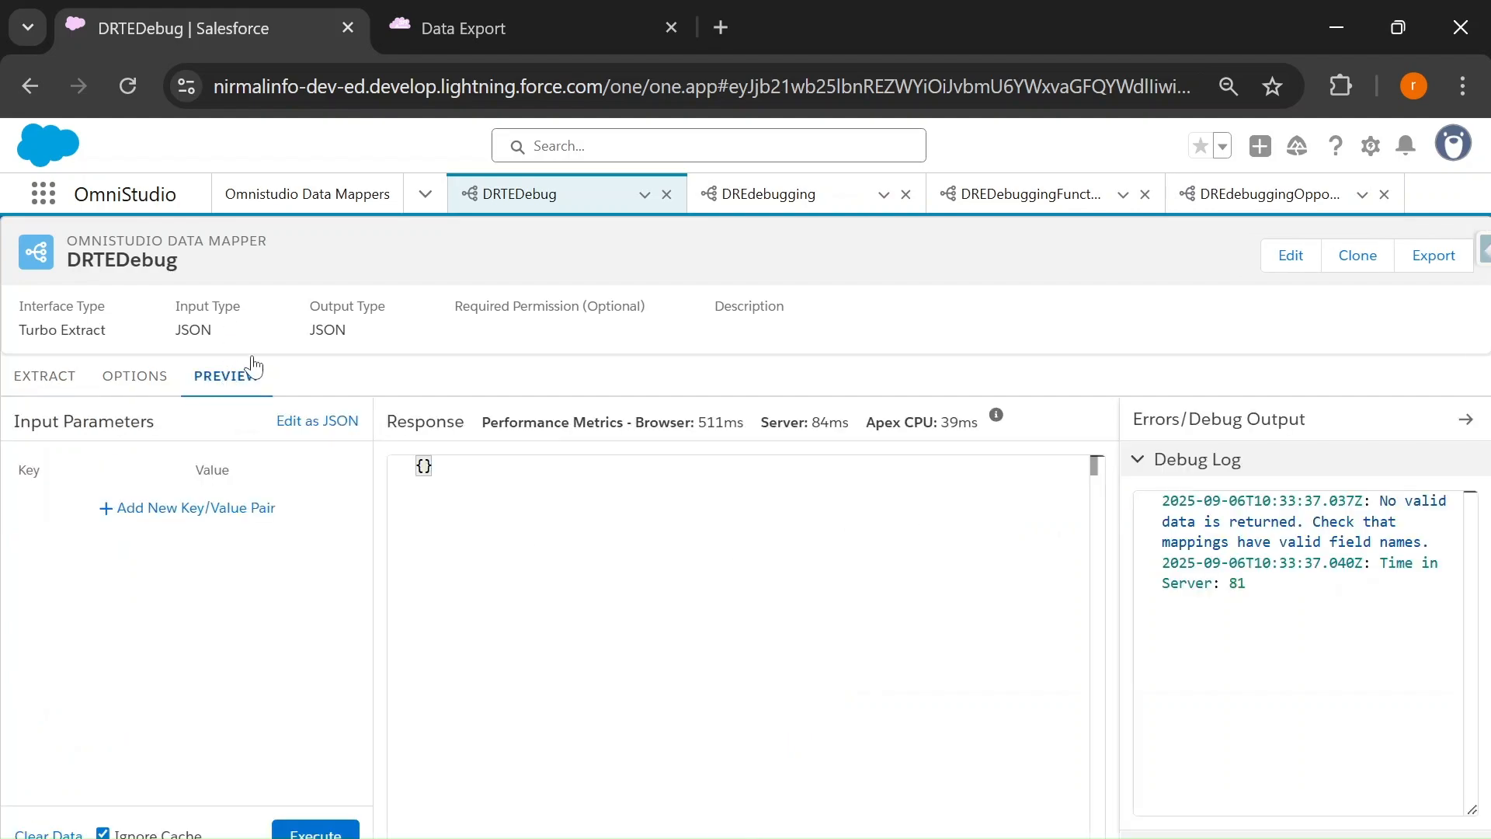
click(316, 833)
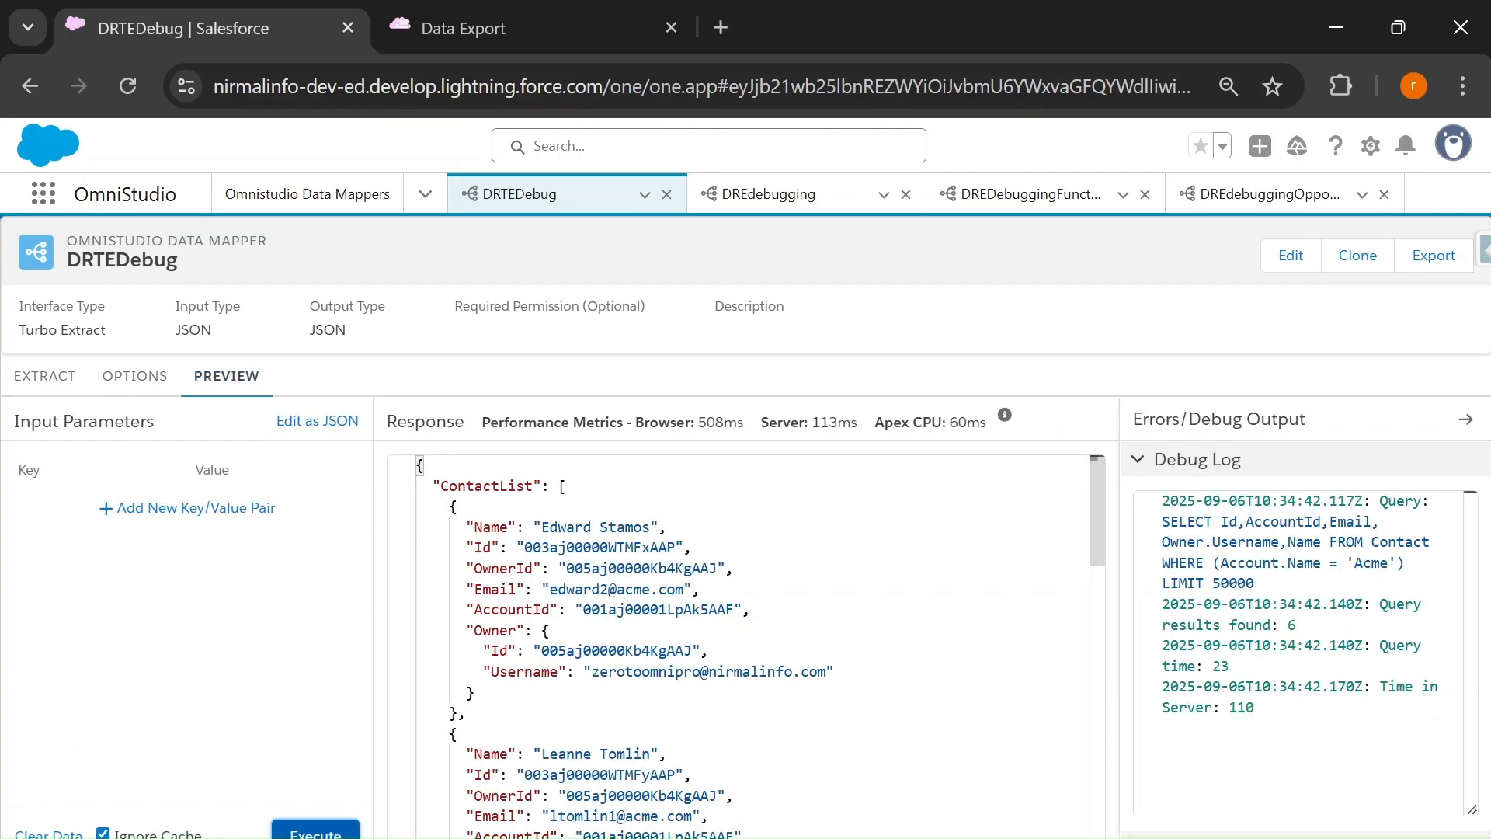
Examine the query, its quoted Account.Name condition and the result count in the debug log, and check the filter value and Errors output
drag(1162, 522, 1389, 562)
click(1389, 562)
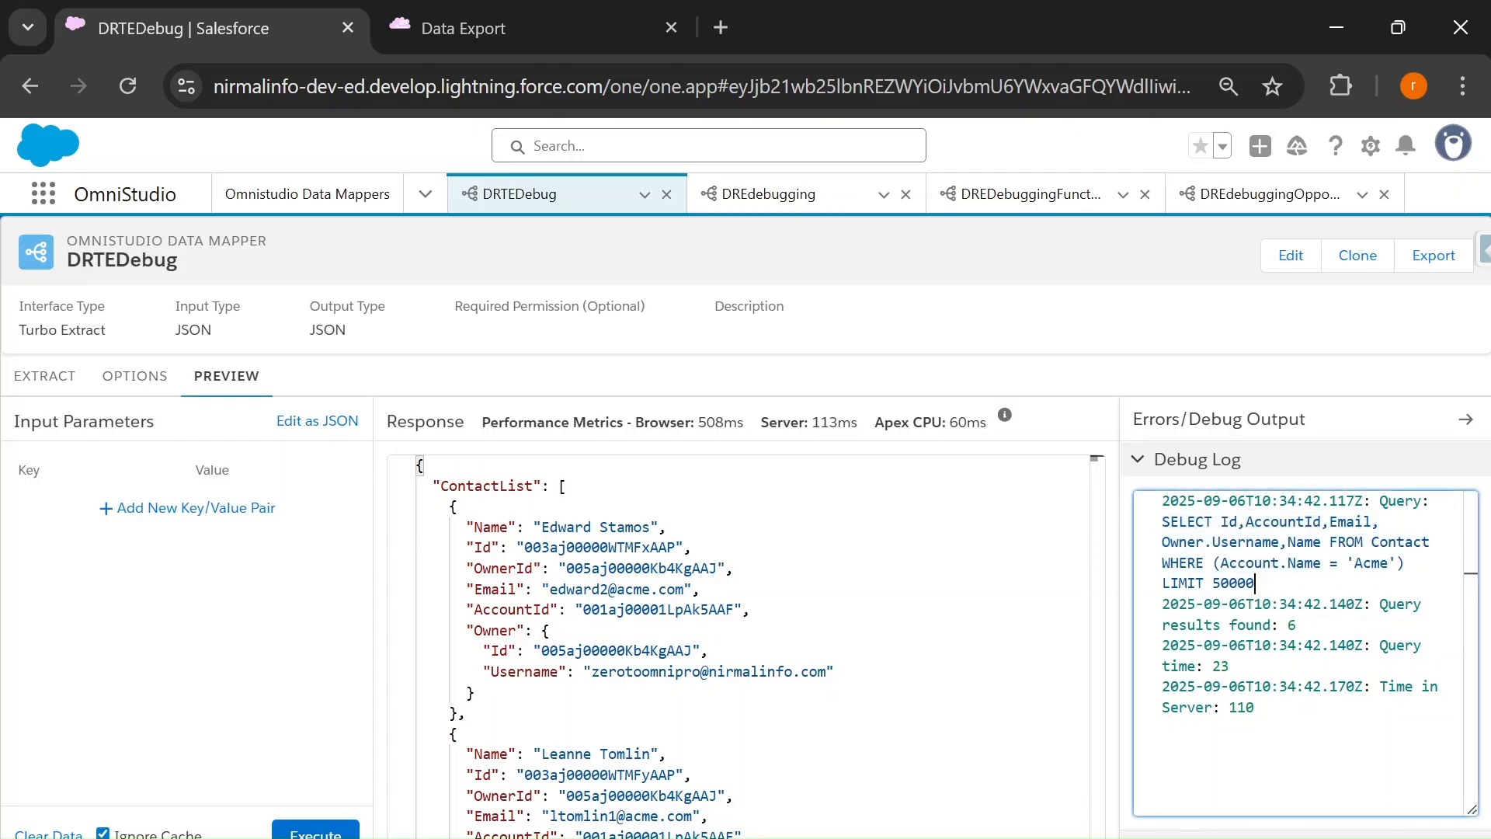
double_click(1389, 563)
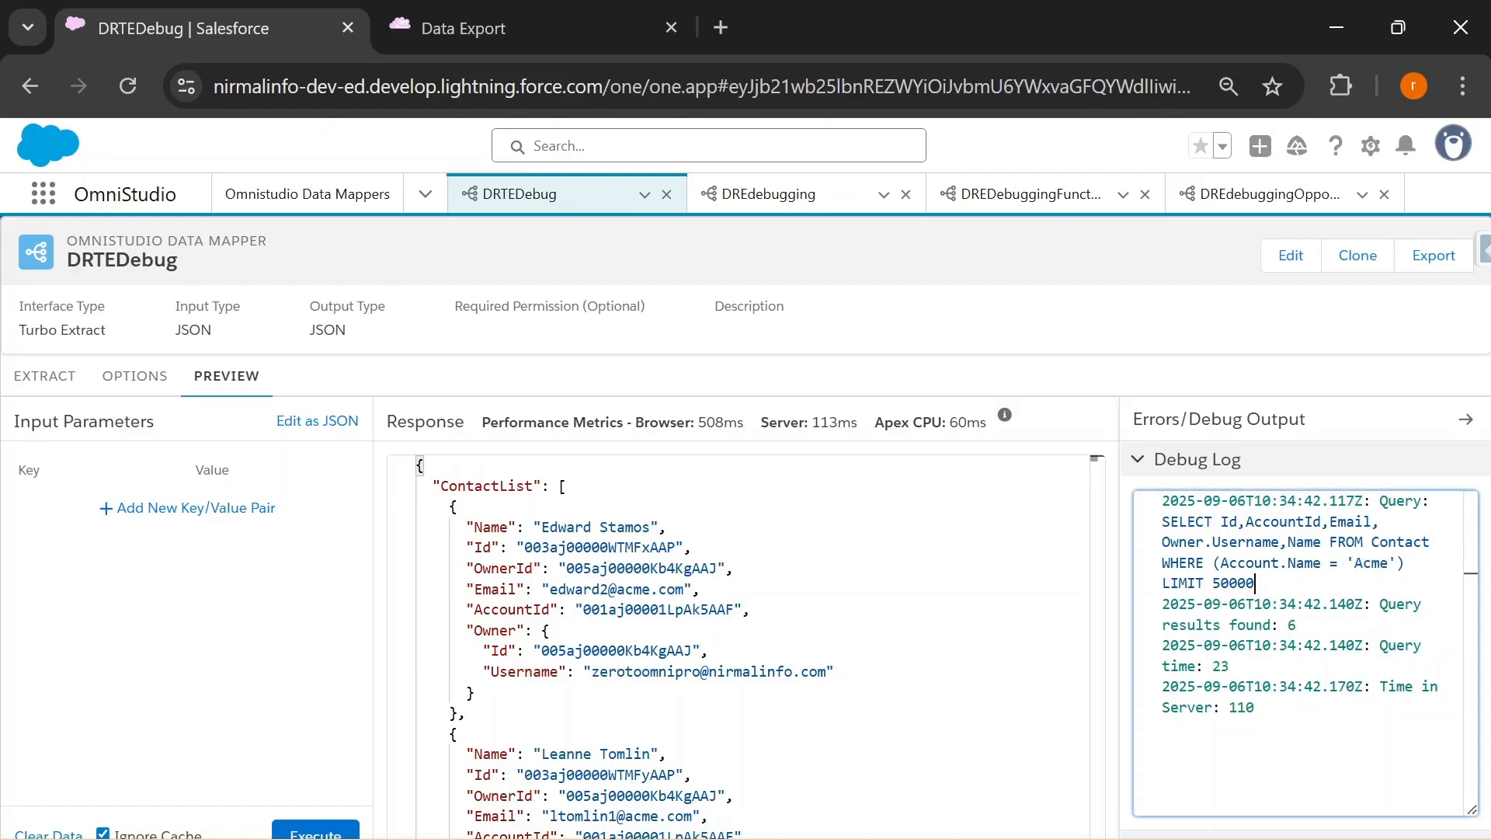
drag(1347, 562, 1398, 562)
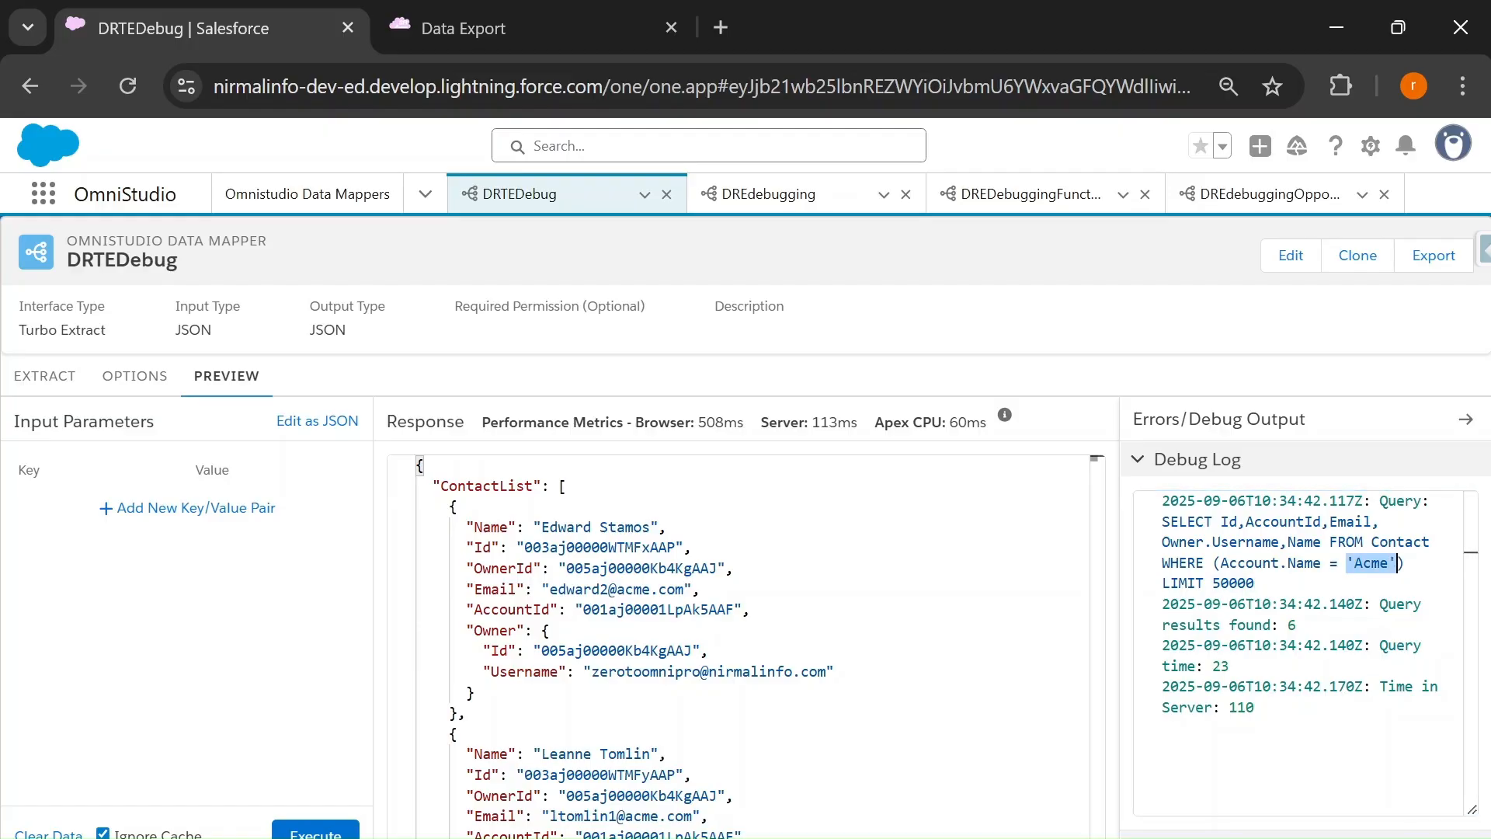
double_click(1389, 562)
drag(1295, 624, 1178, 603)
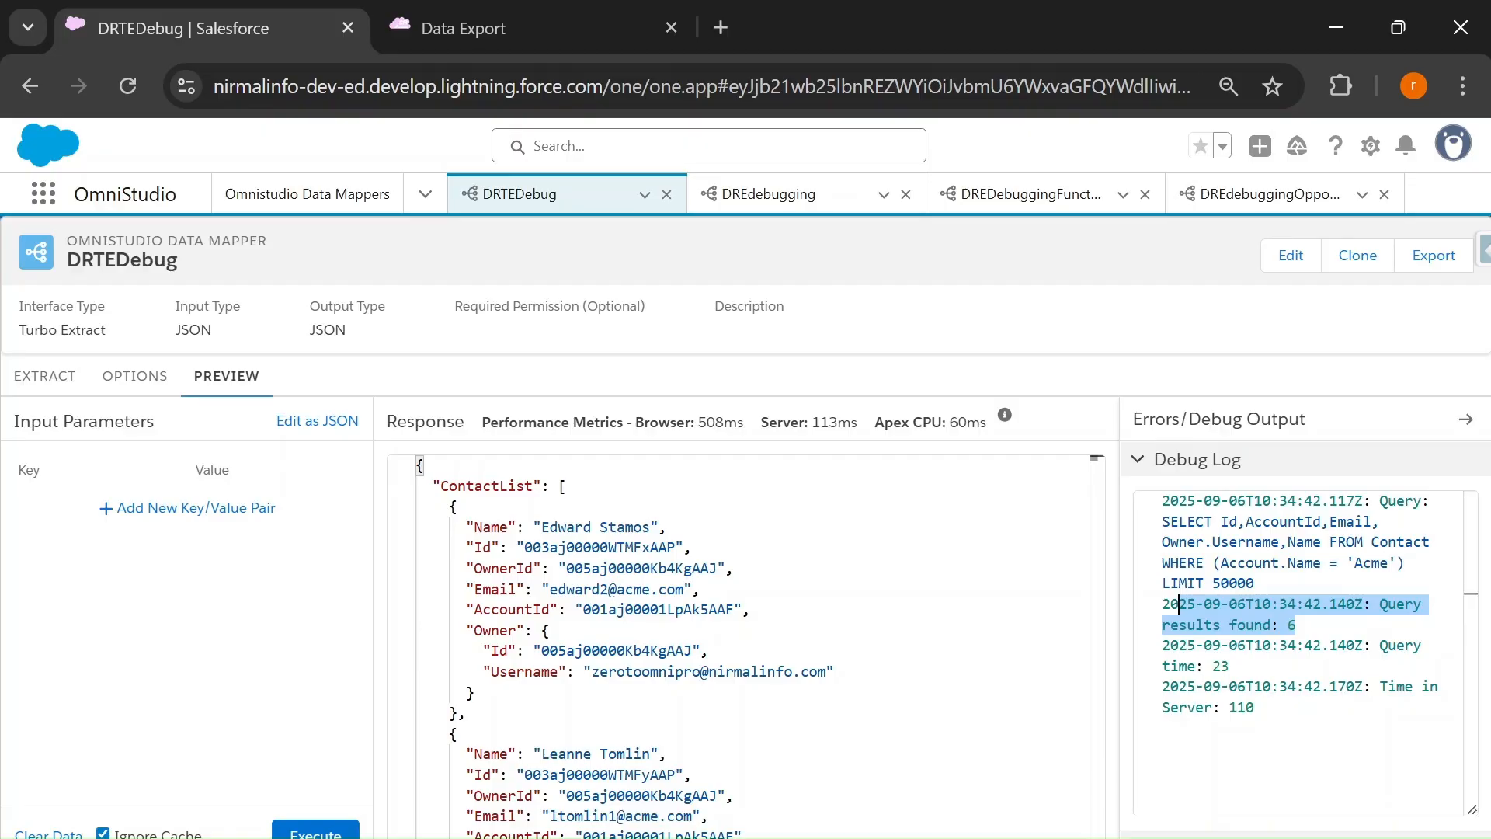
click(40, 388)
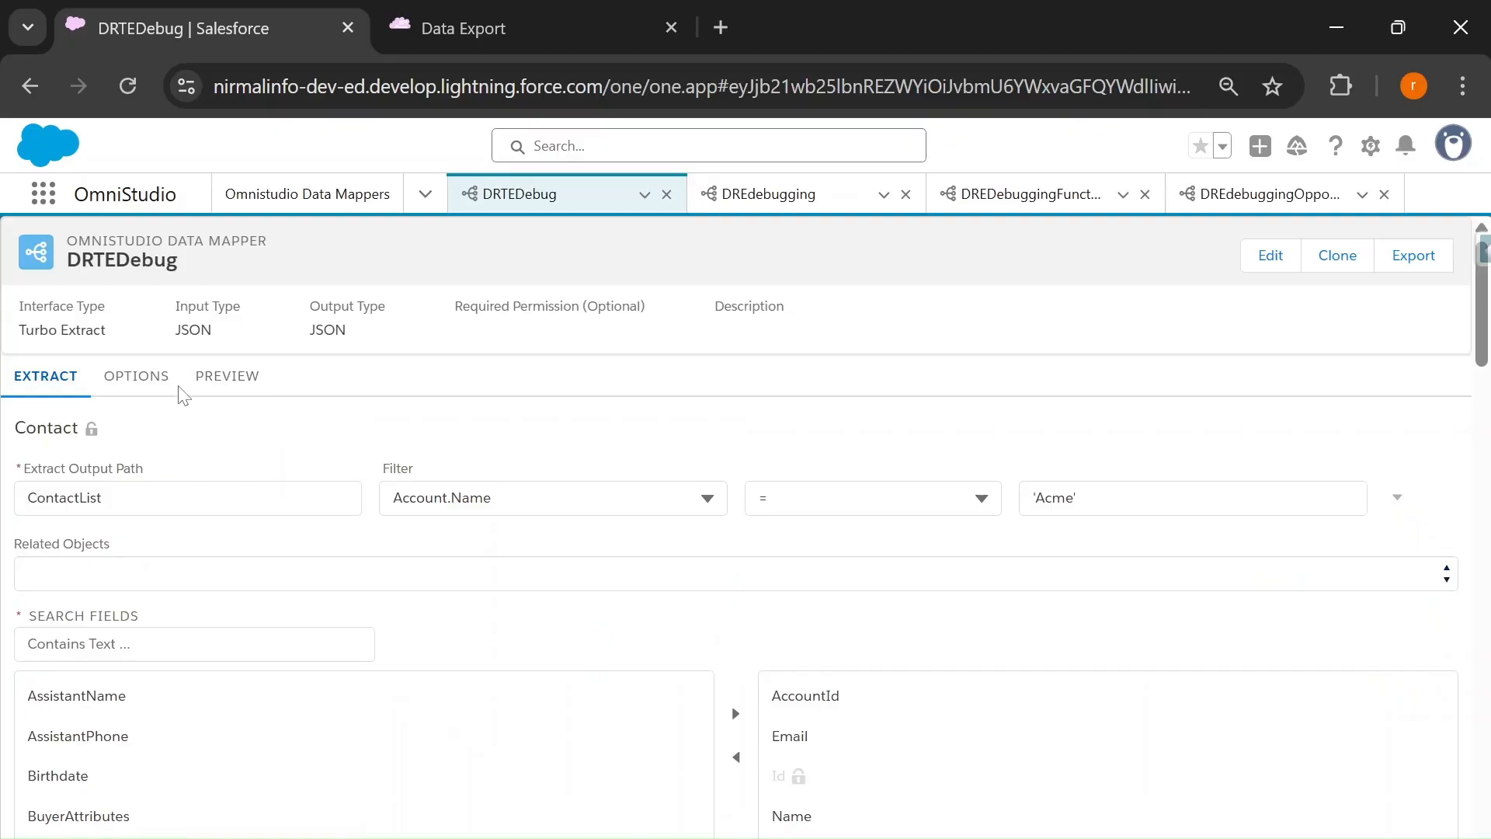
click(226, 377)
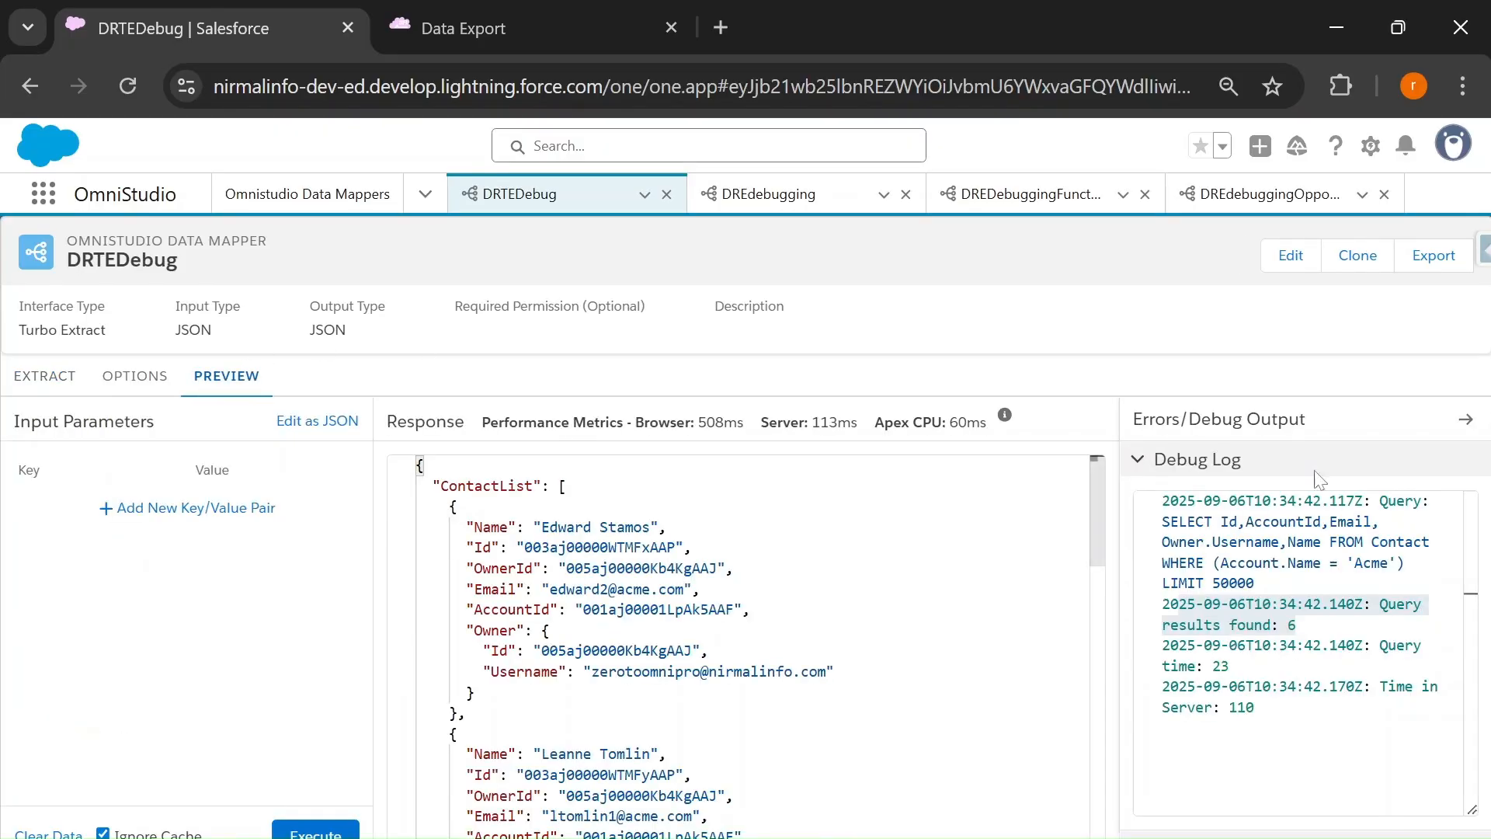
click(1273, 834)
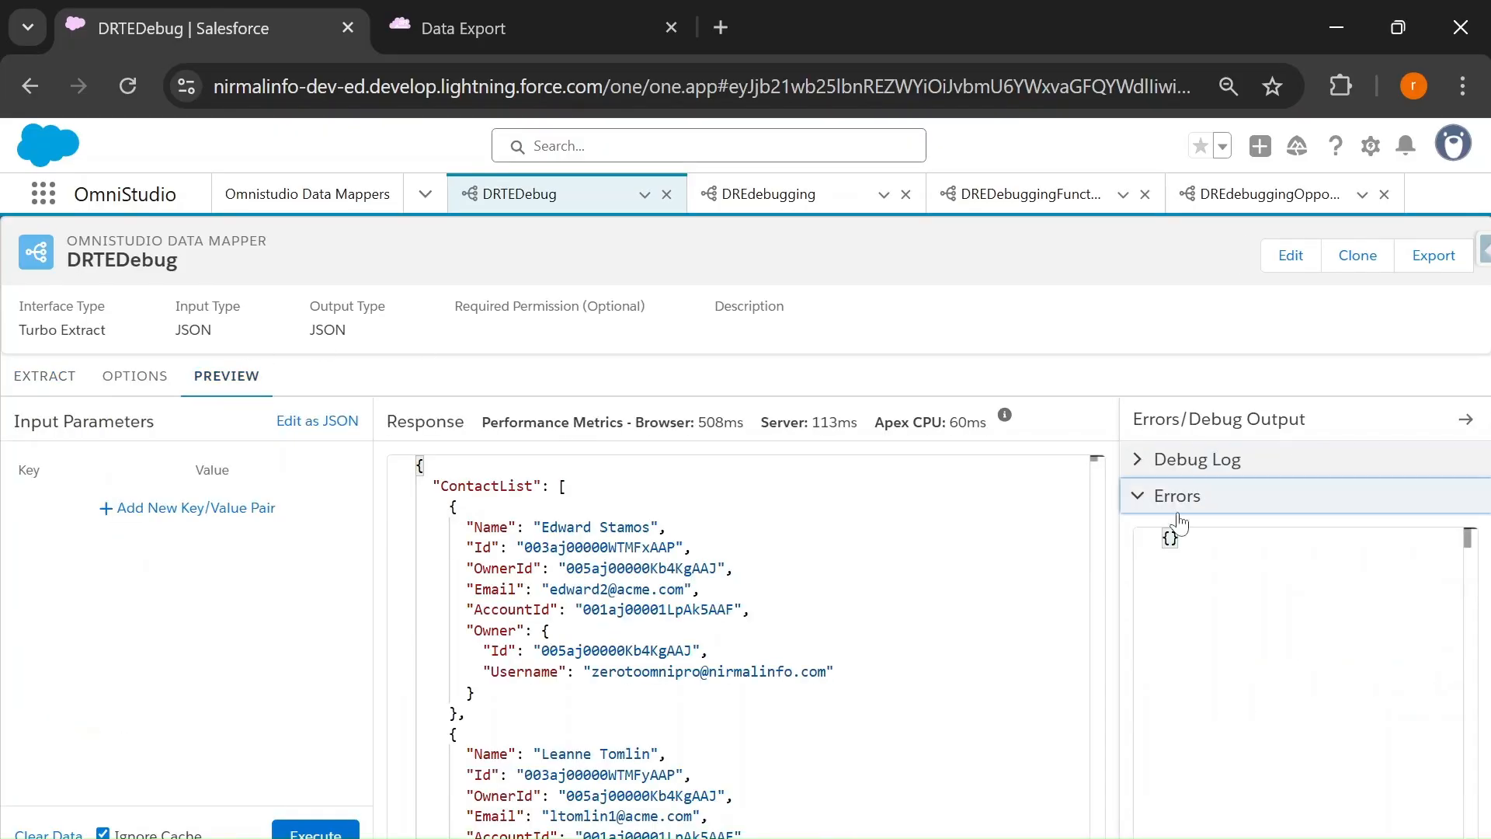
click(1142, 464)
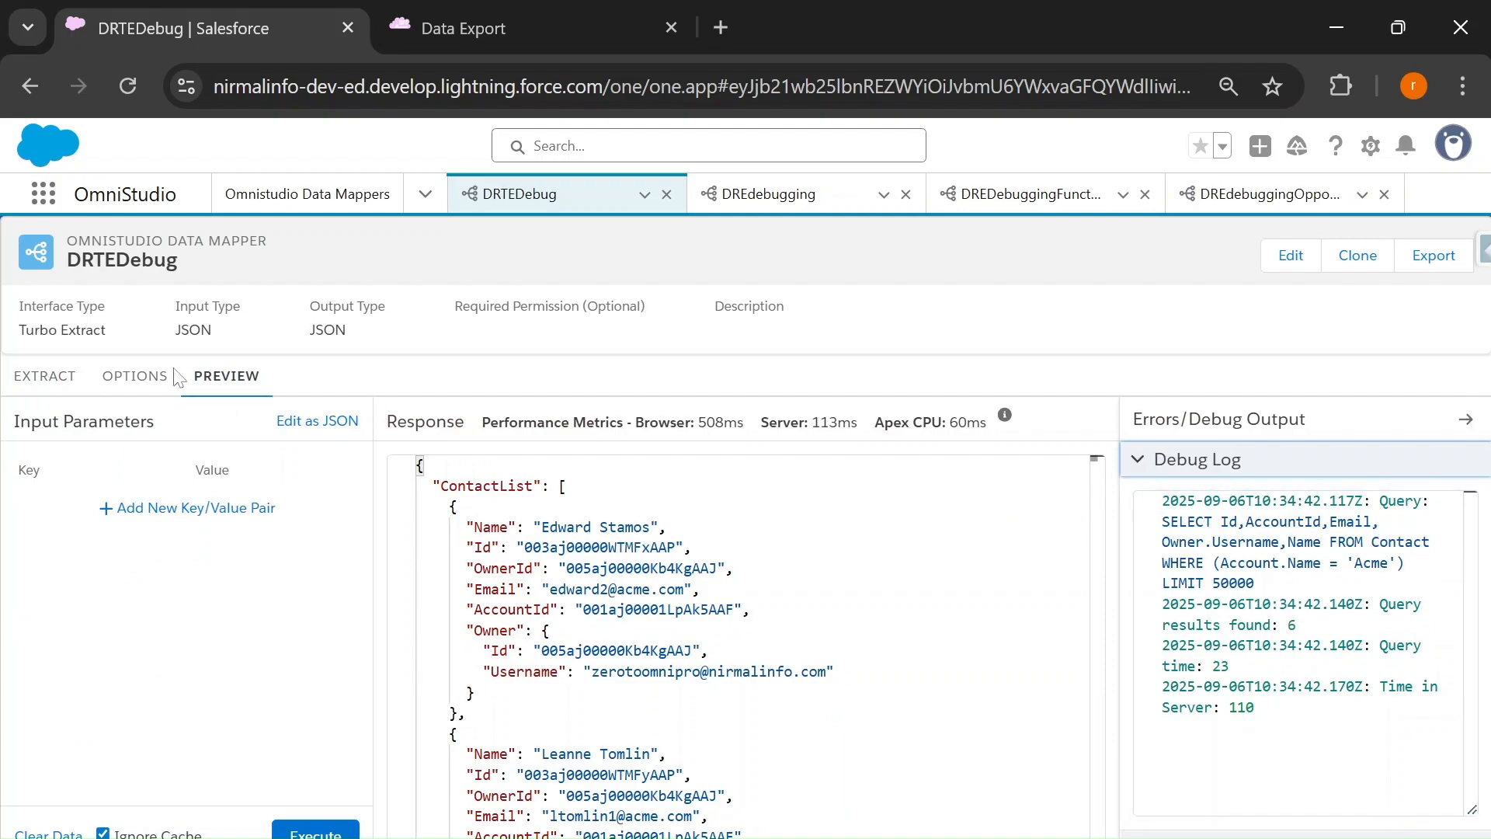
Review the options for extending the Contact extract's Account.Name filter and add an empty AND condition
click(35, 381)
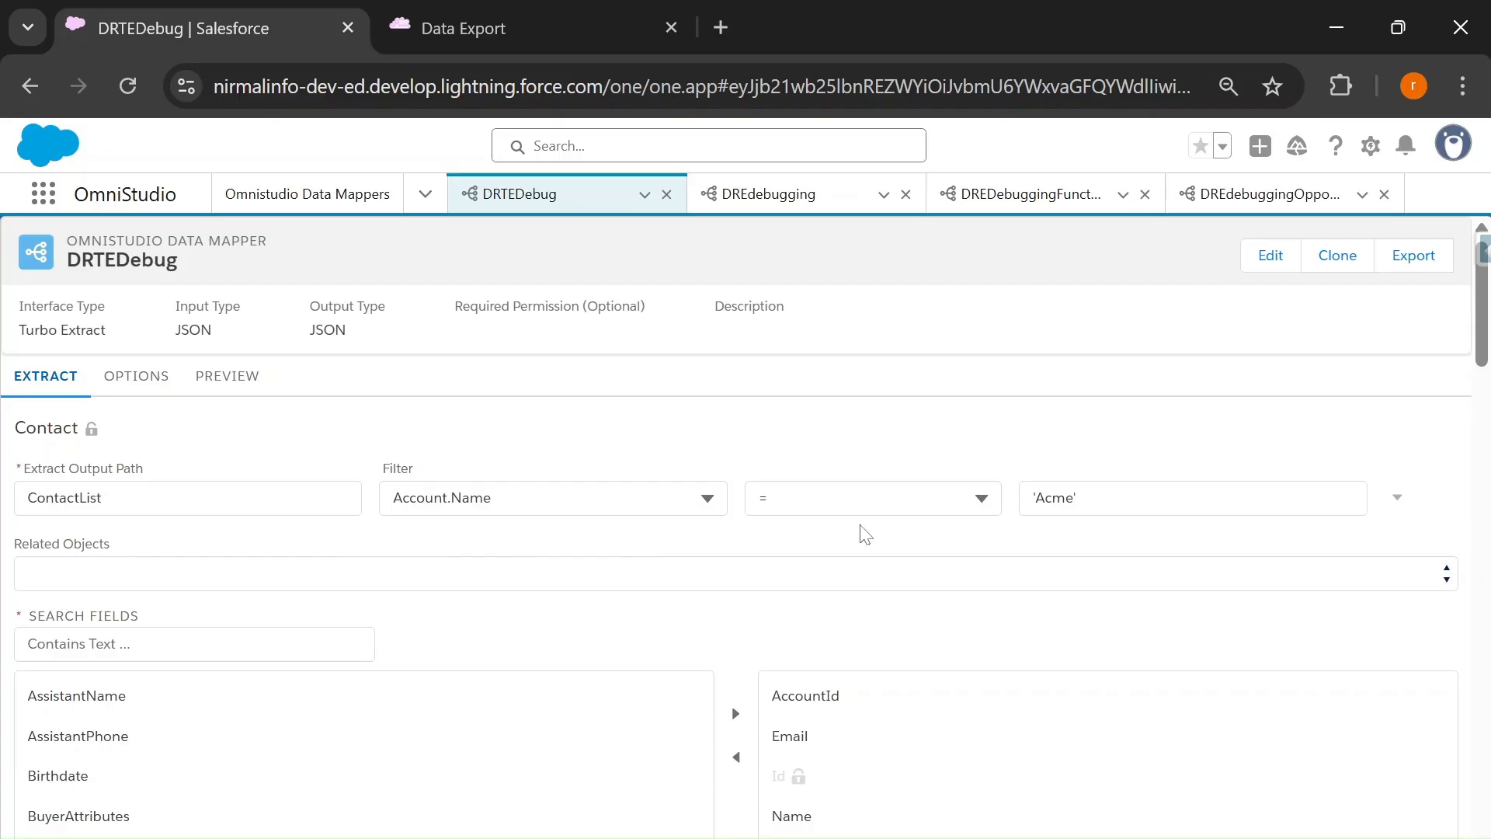
click(1397, 497)
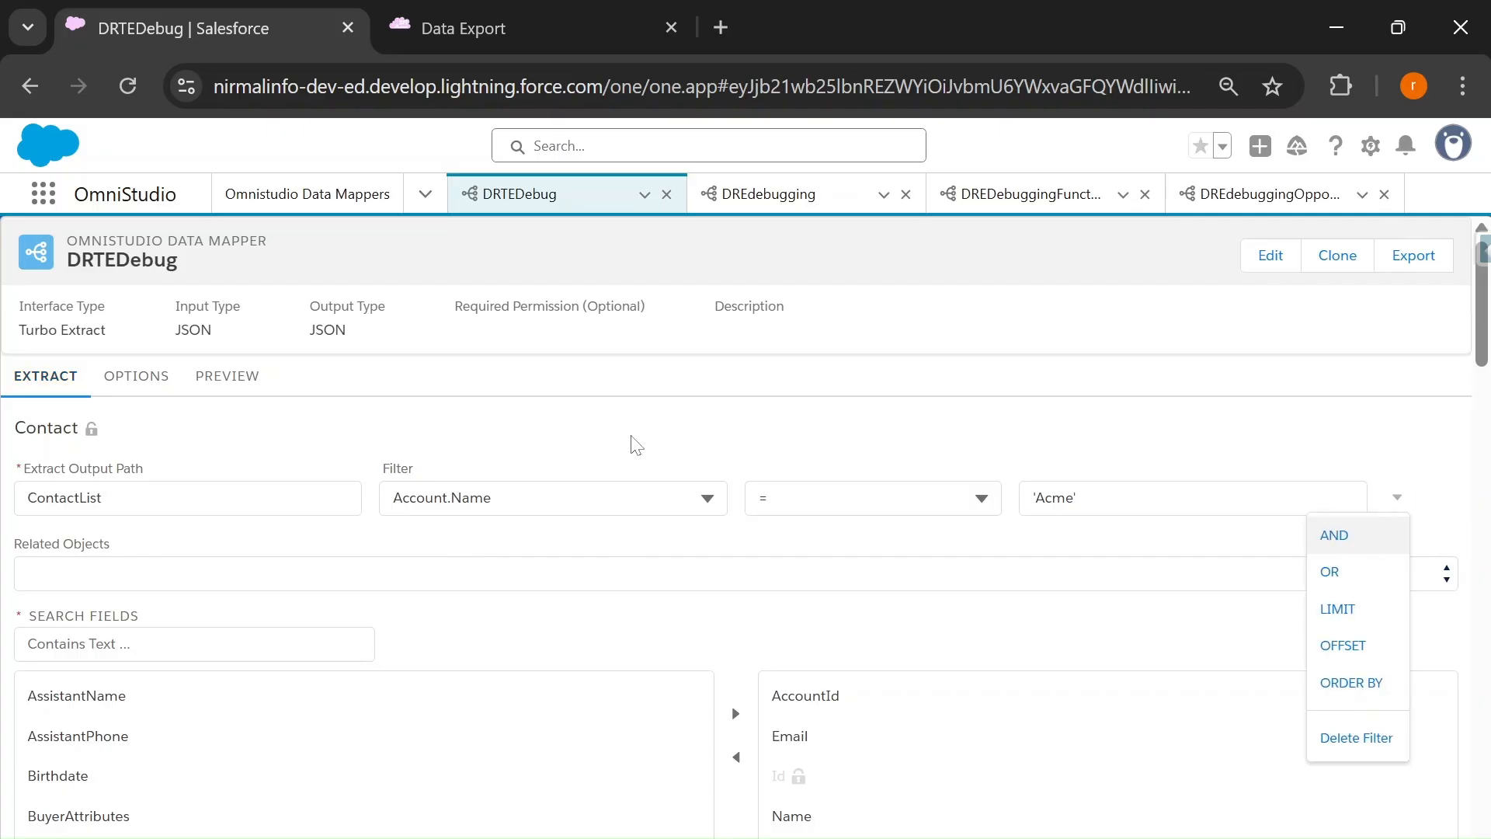
click(801, 431)
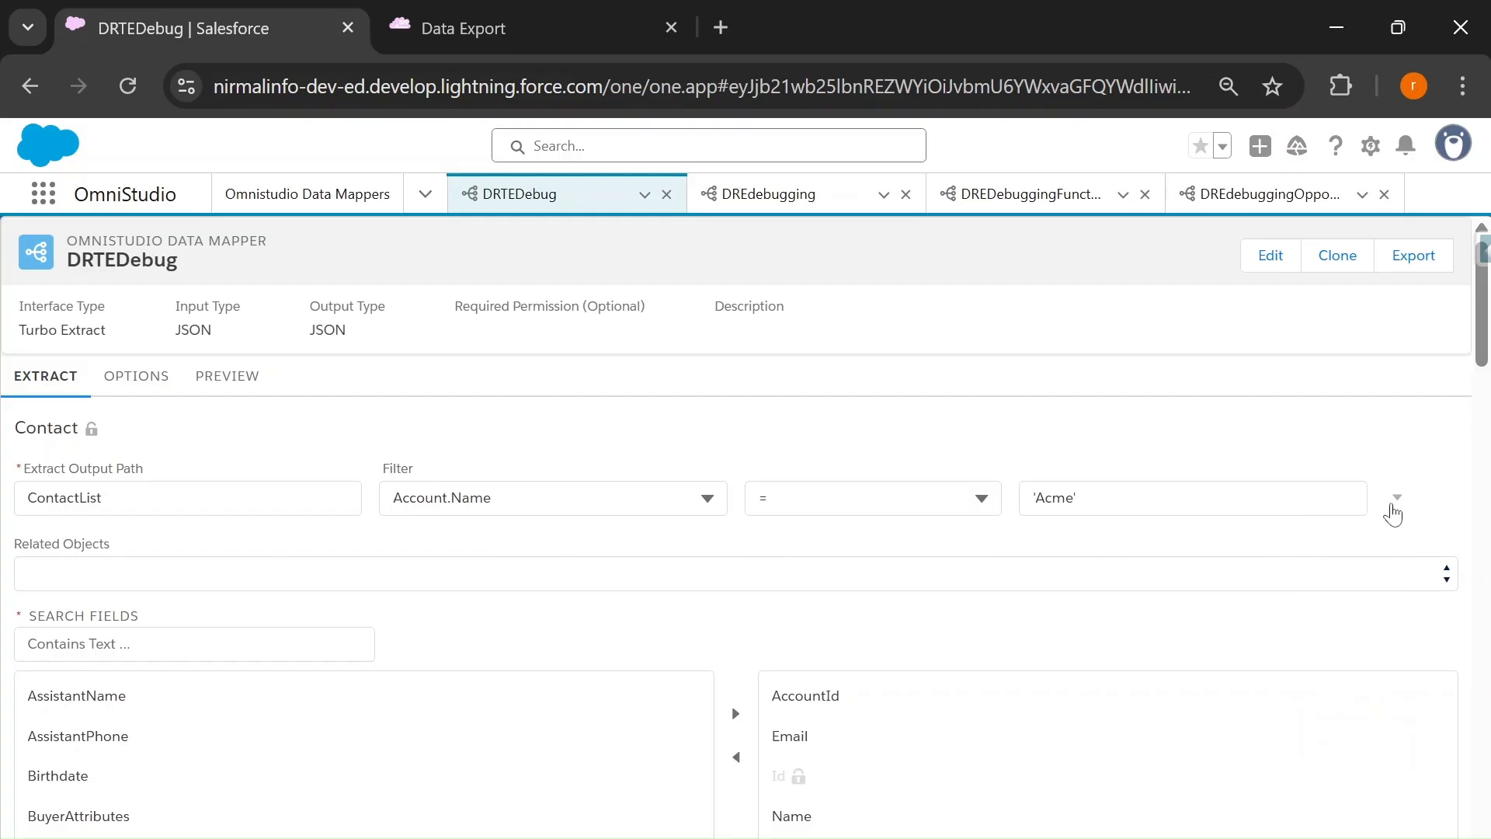
click(1397, 497)
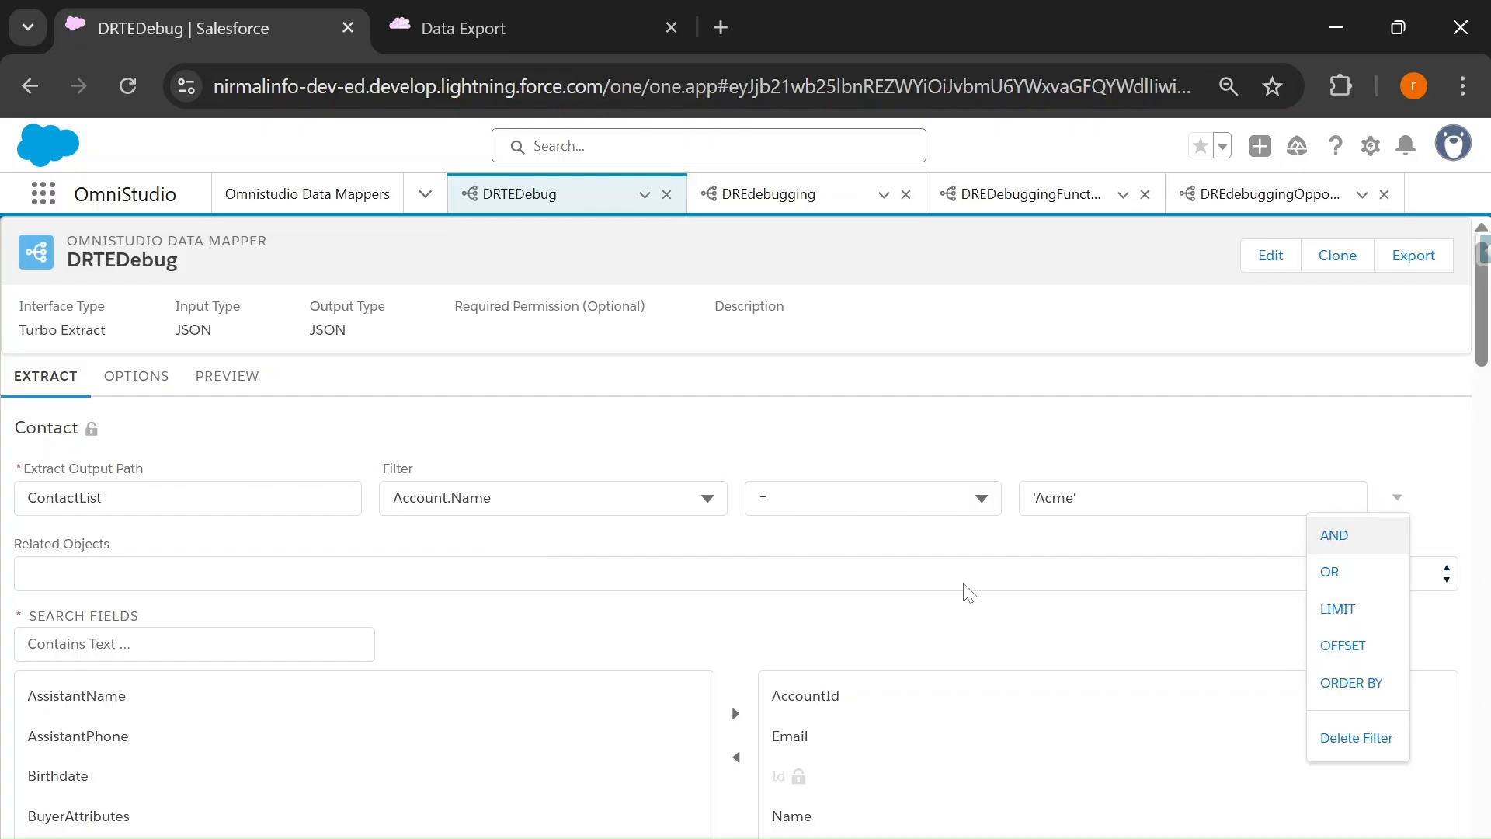
click(931, 464)
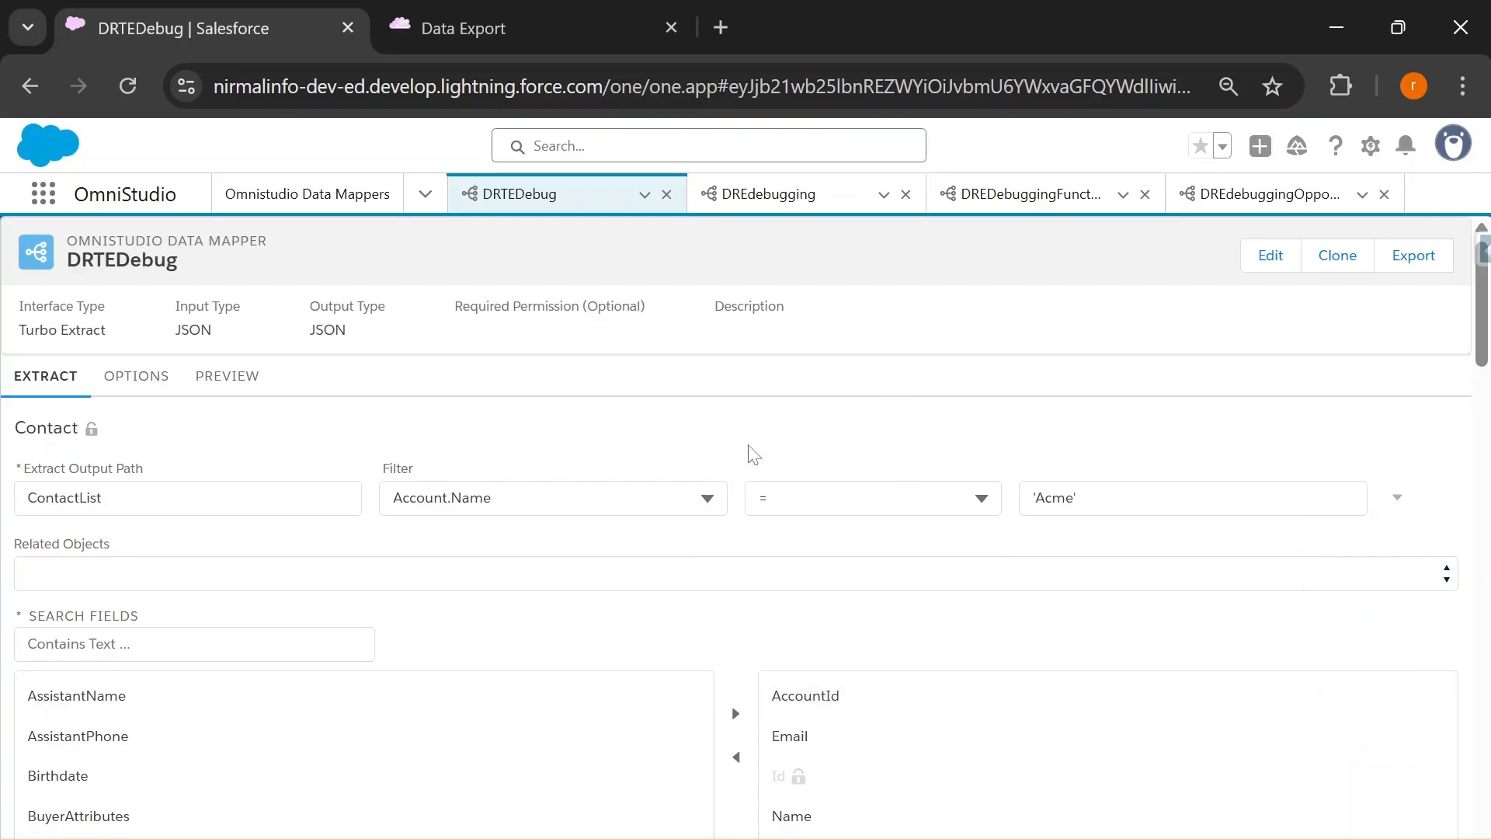
click(1397, 497)
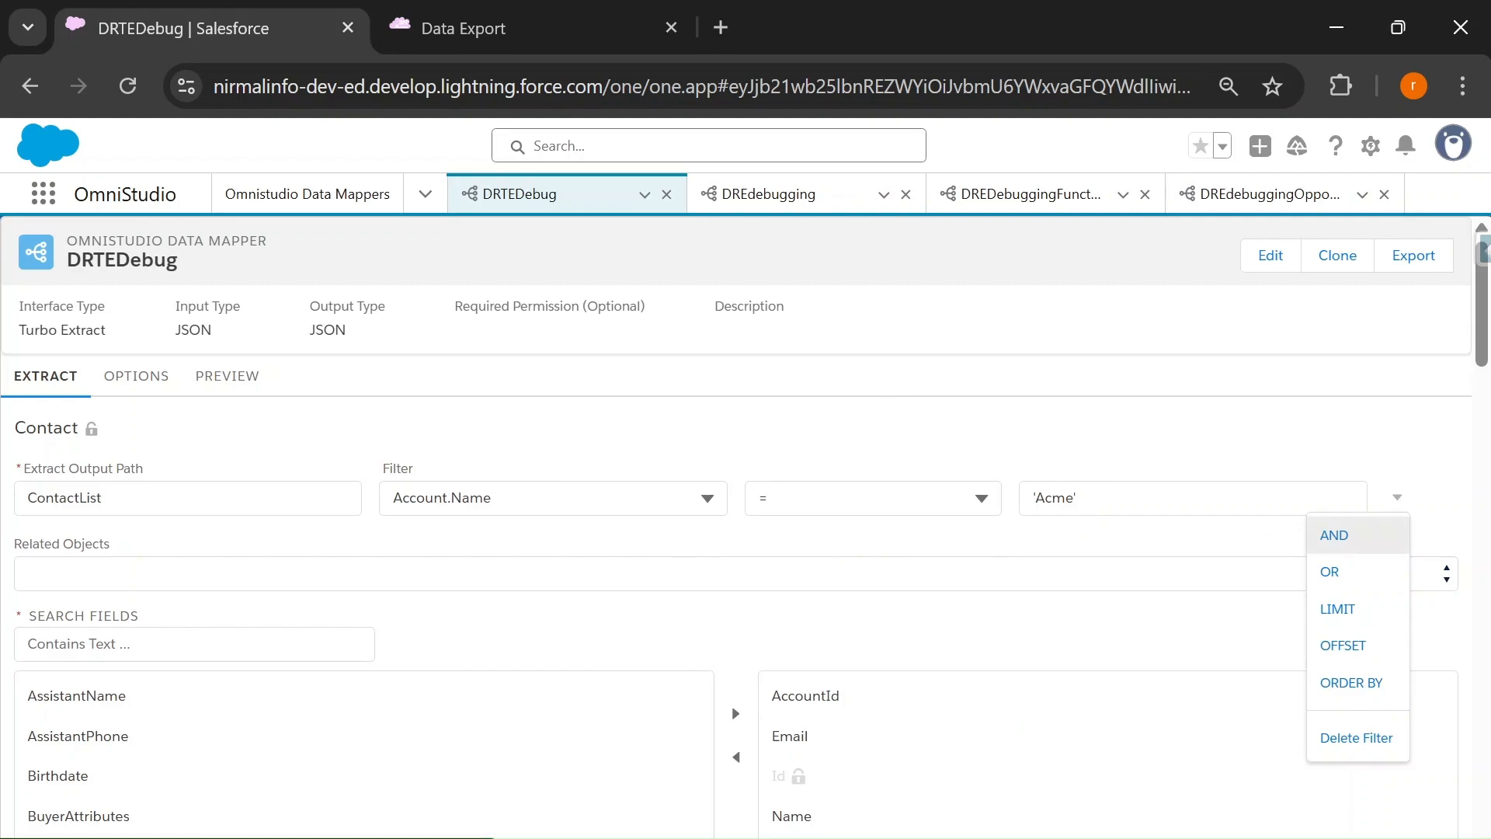
click(1334, 535)
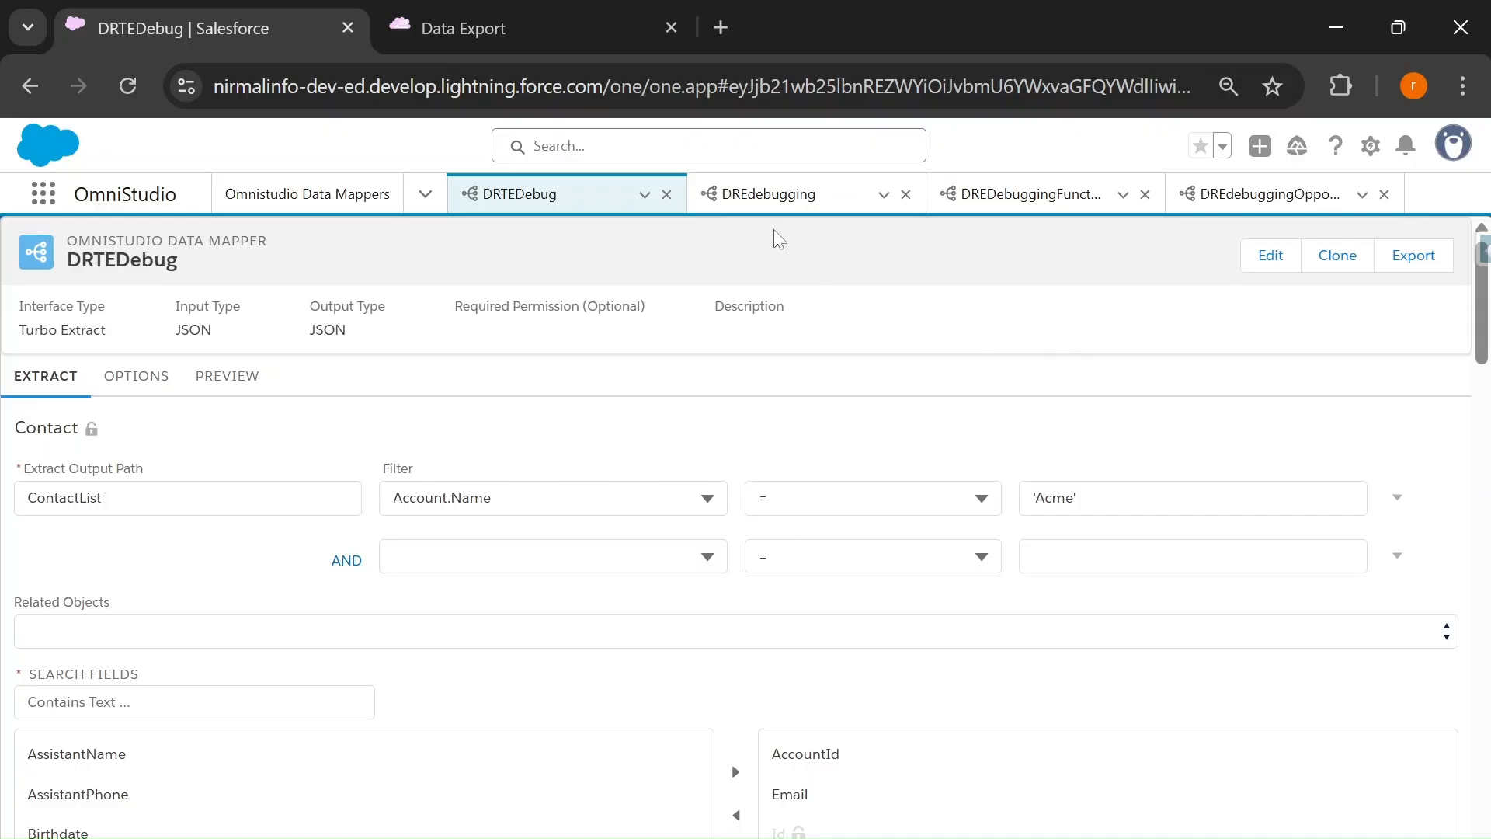
Check the DREdebugging data mapper's Contact filter variable and output mappings, and execute its preview with AccNameVar as Acne
click(761, 206)
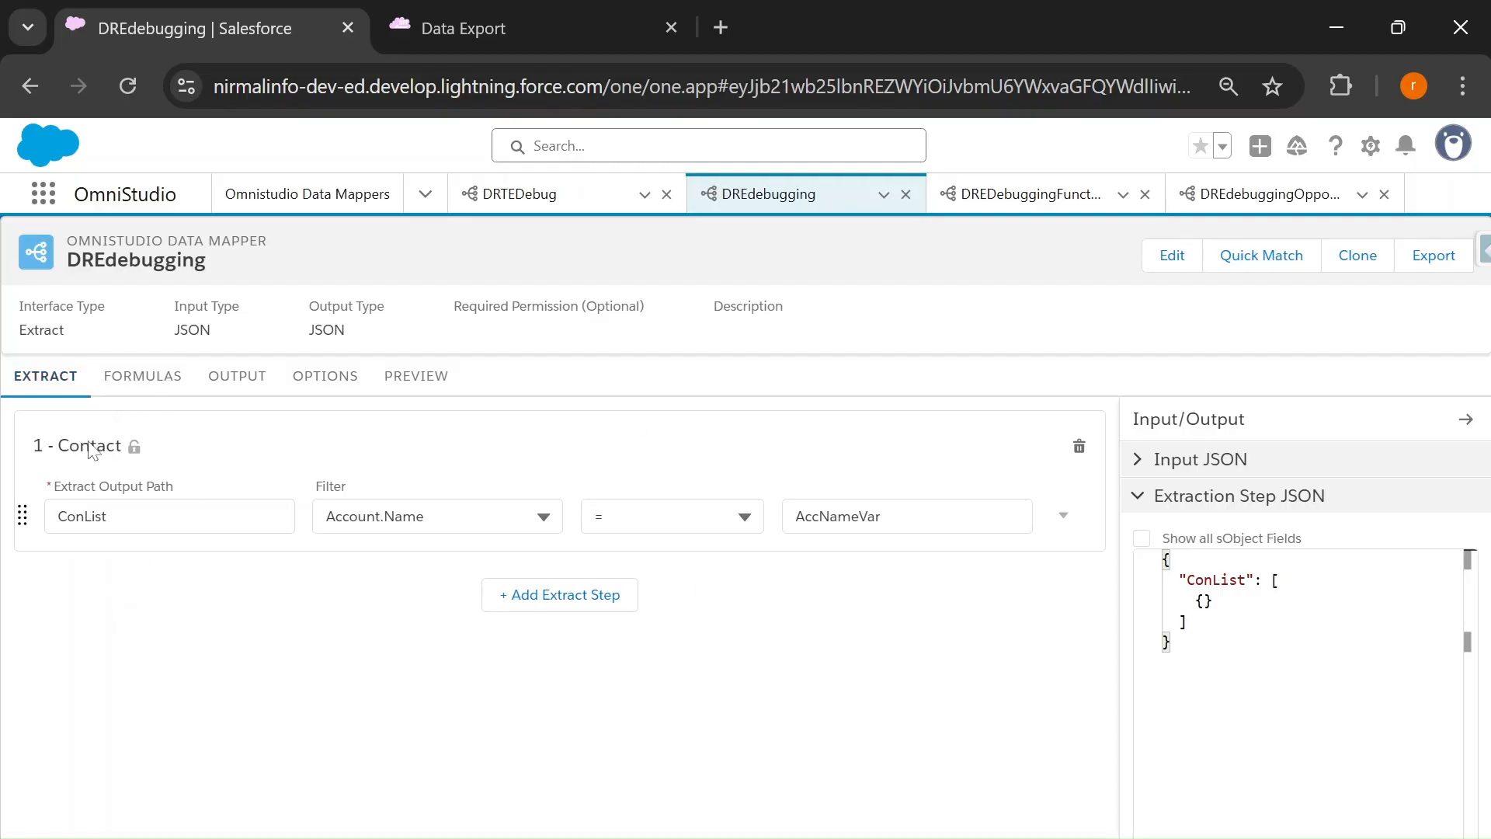
double_click(845, 516)
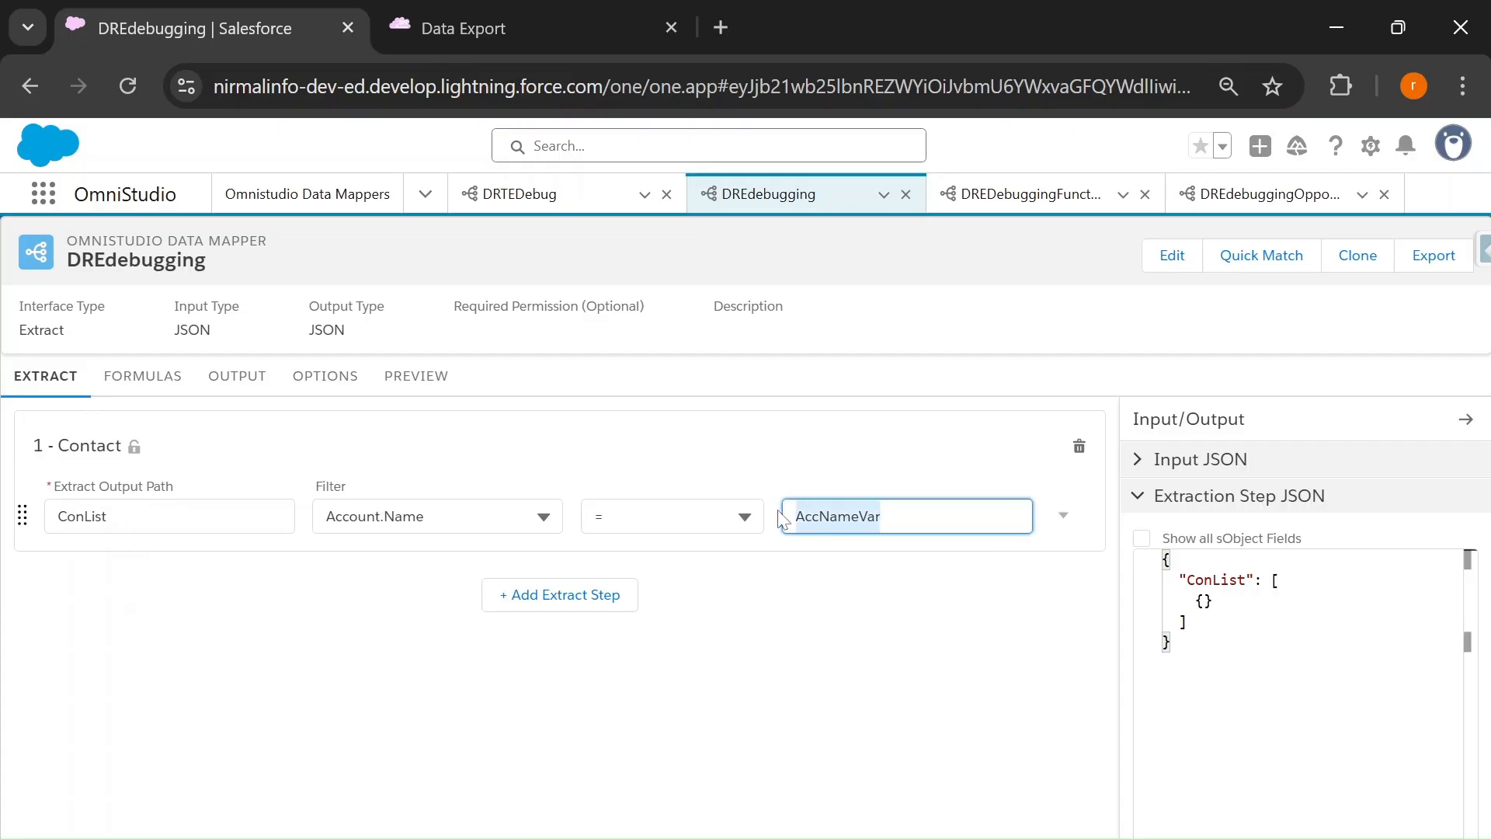
click(221, 384)
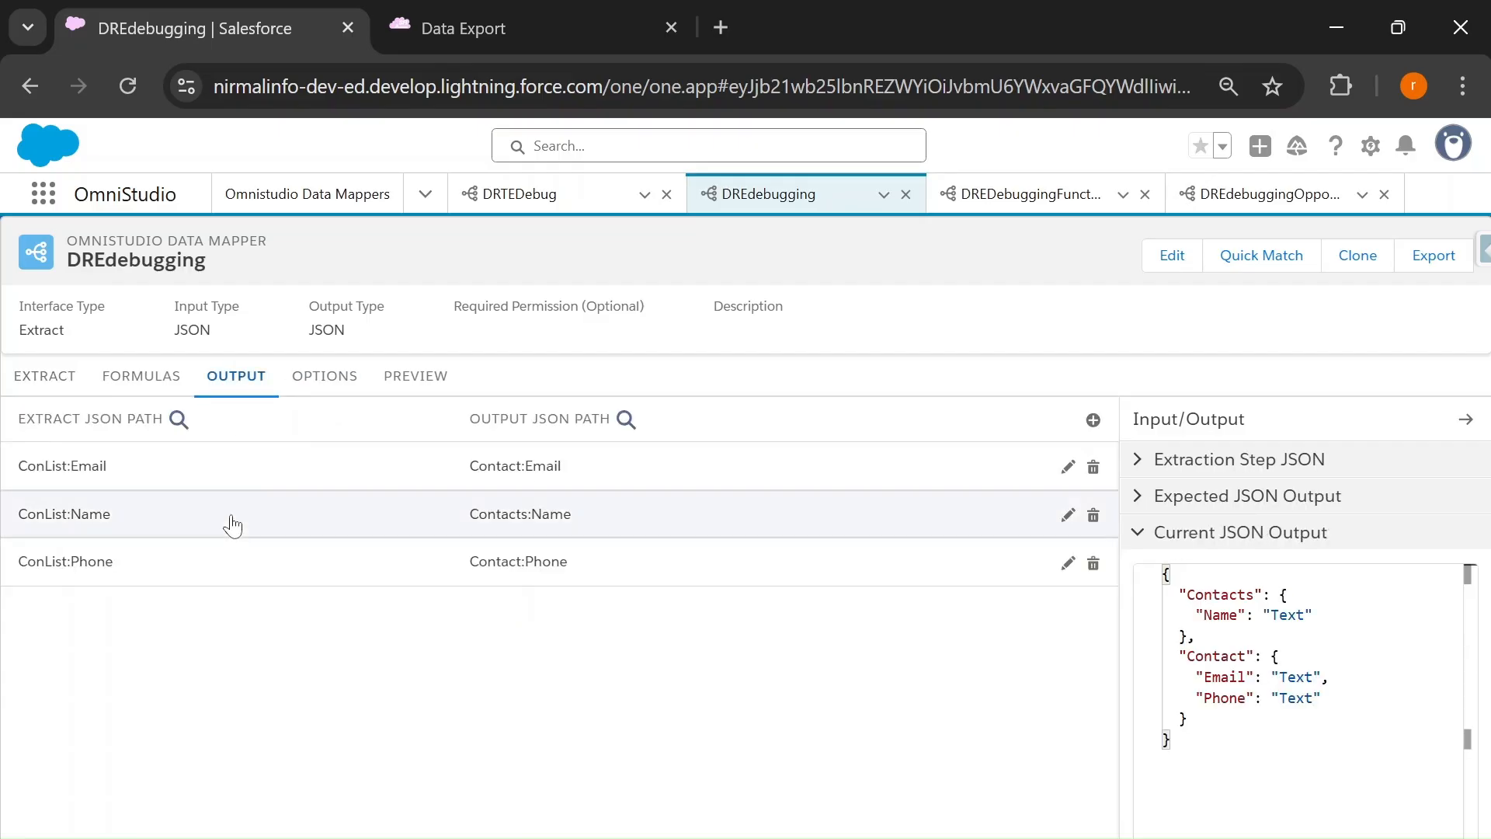
click(431, 380)
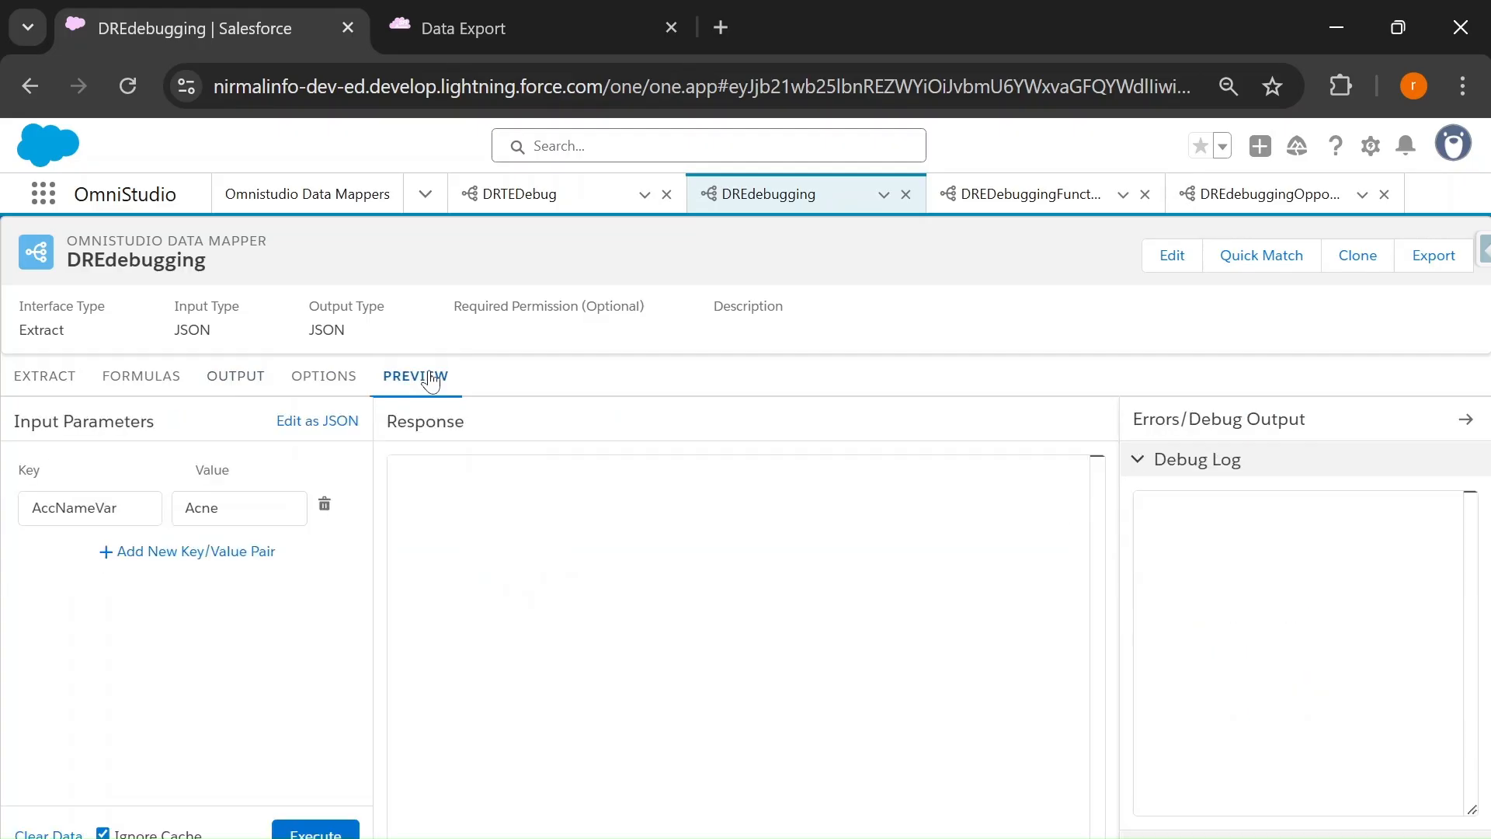
click(316, 833)
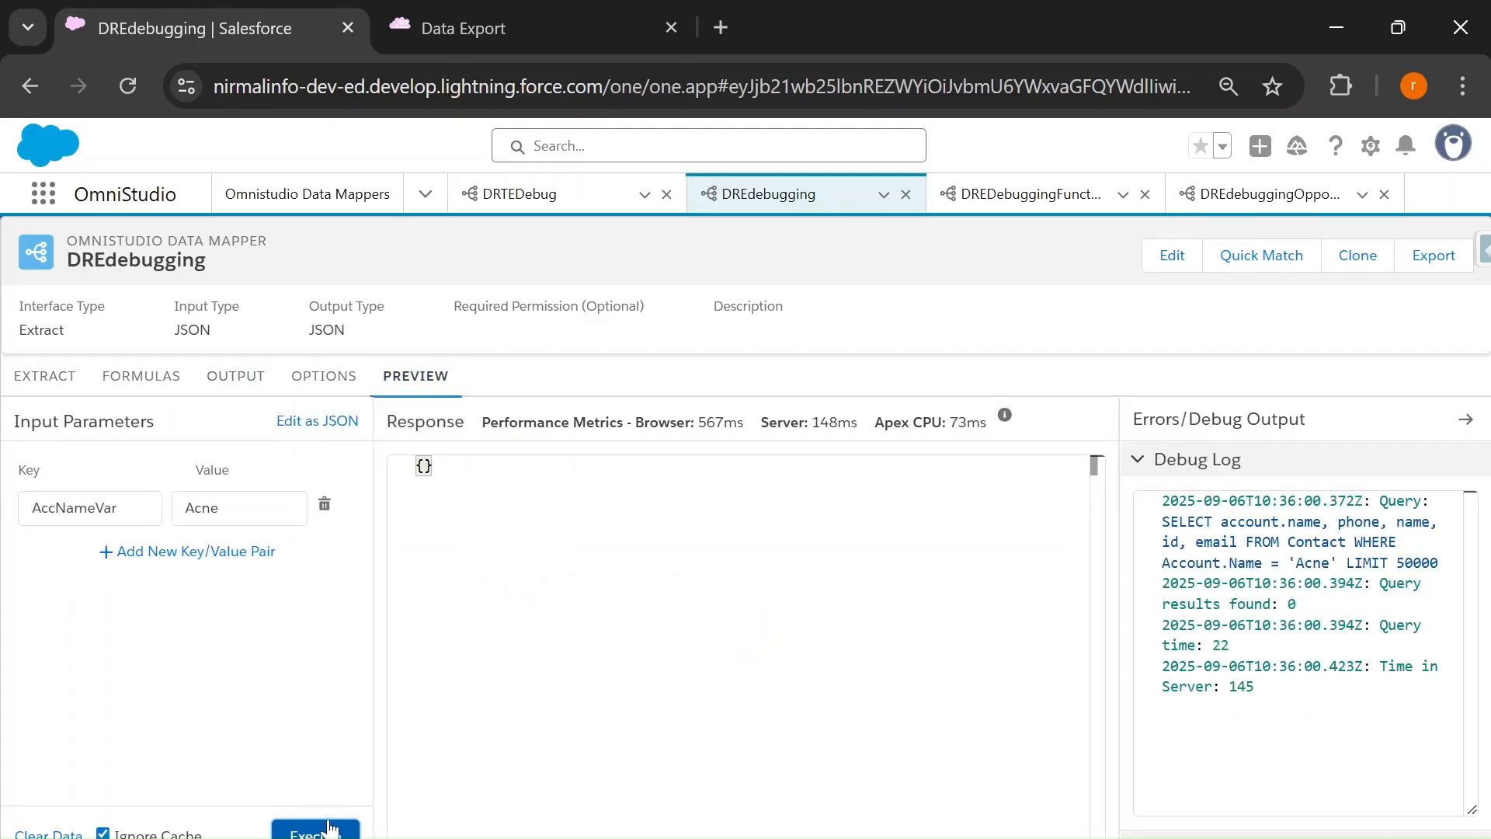
Examine the DREdebugging preview's response, its Errors output, and the query and result count in the debug log
drag(434, 469, 408, 472)
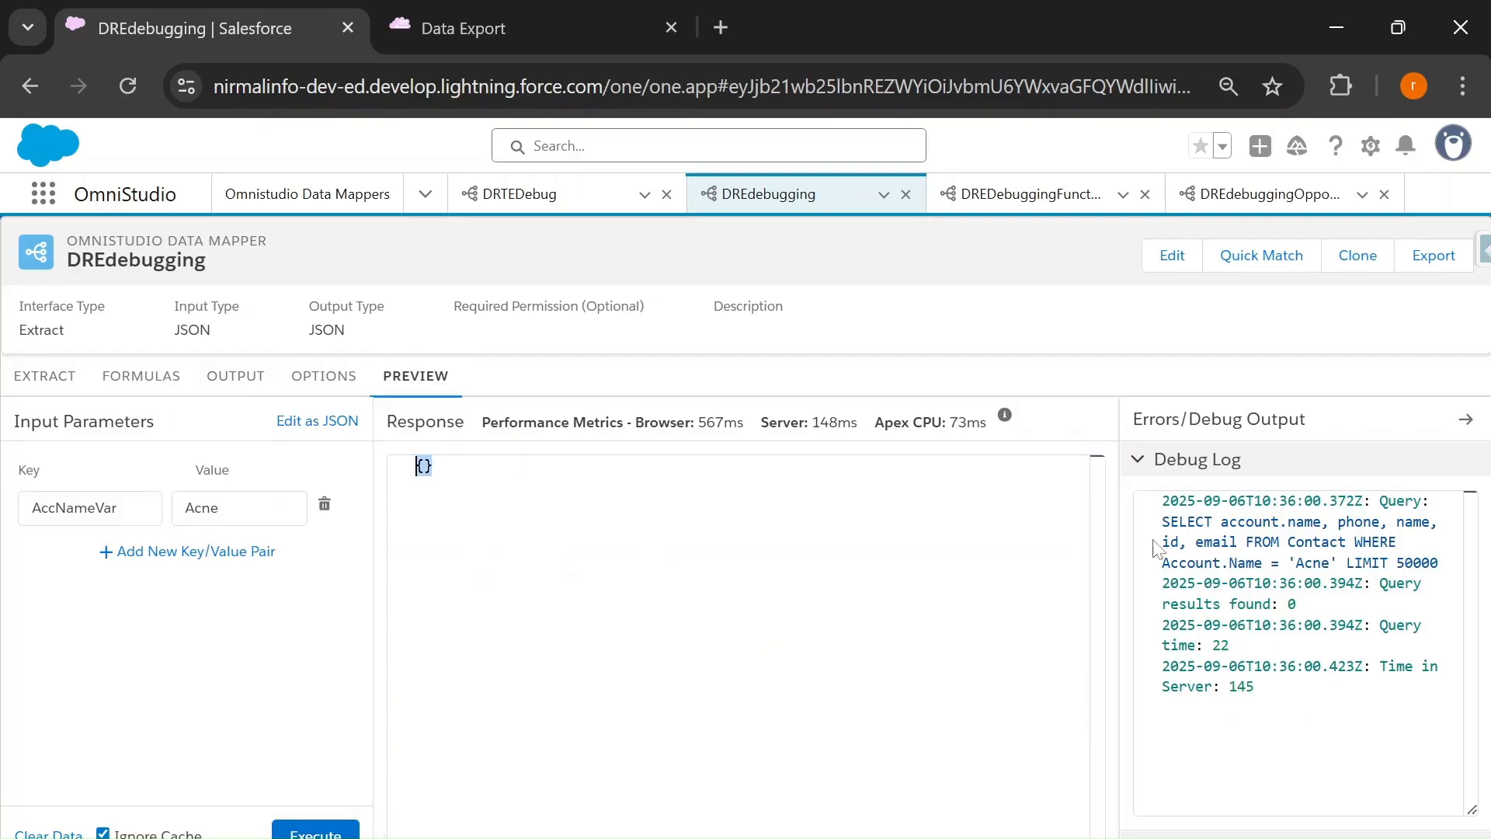
drag(1162, 521, 1439, 562)
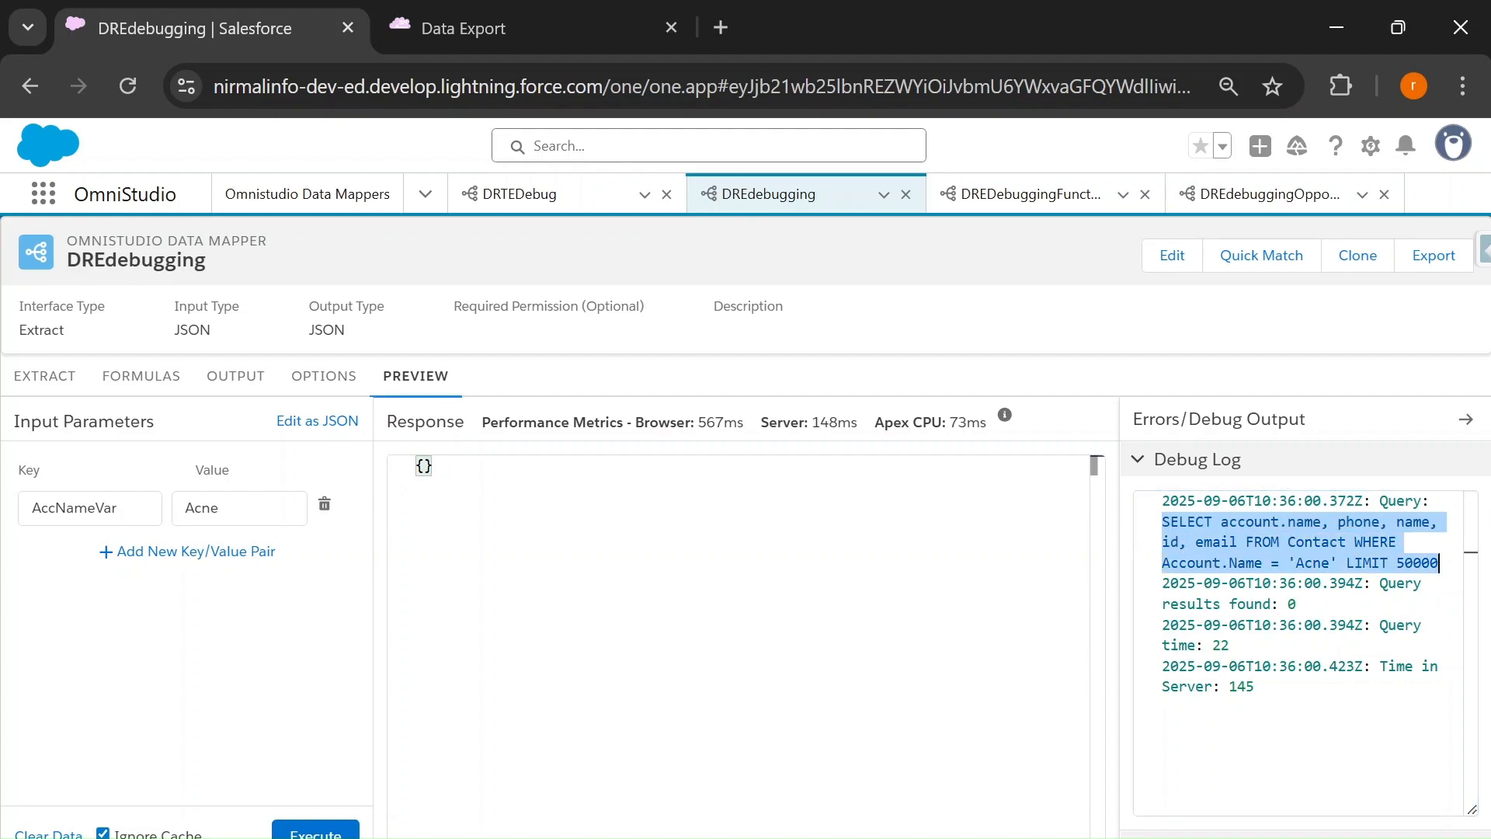
click(1136, 460)
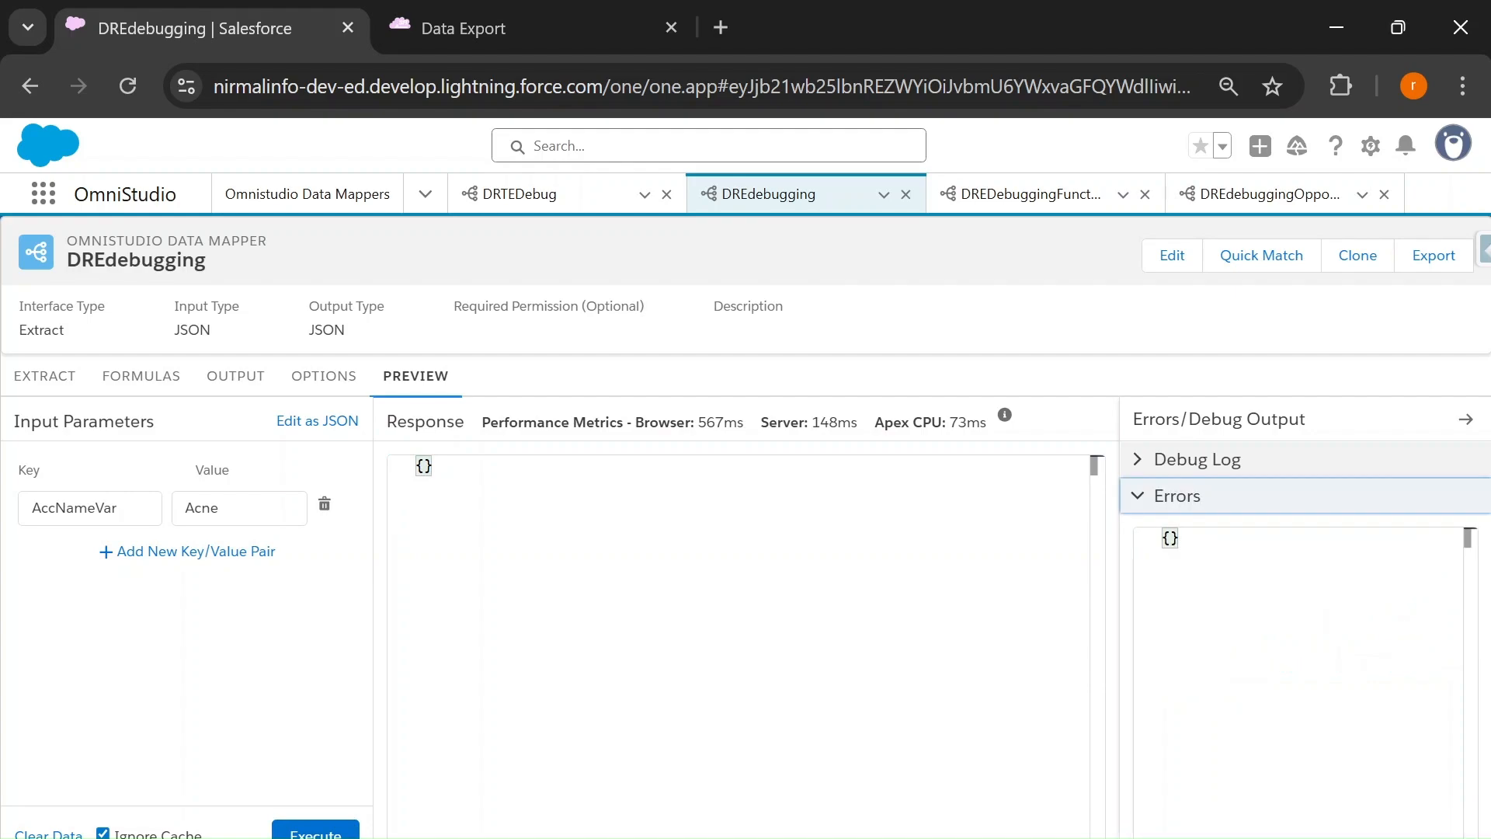
click(1135, 460)
drag(1295, 605, 1162, 583)
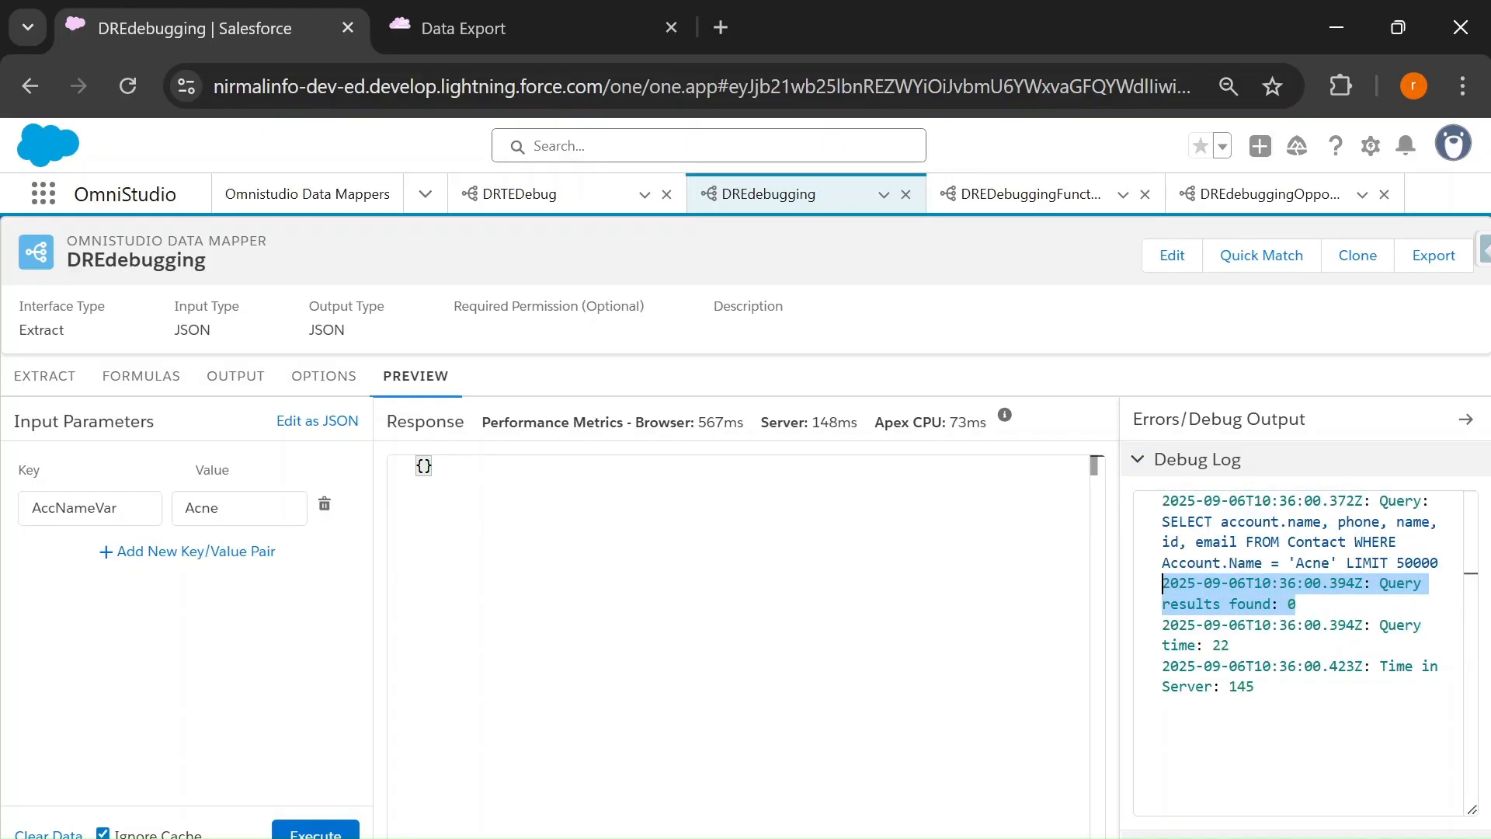
click(1295, 604)
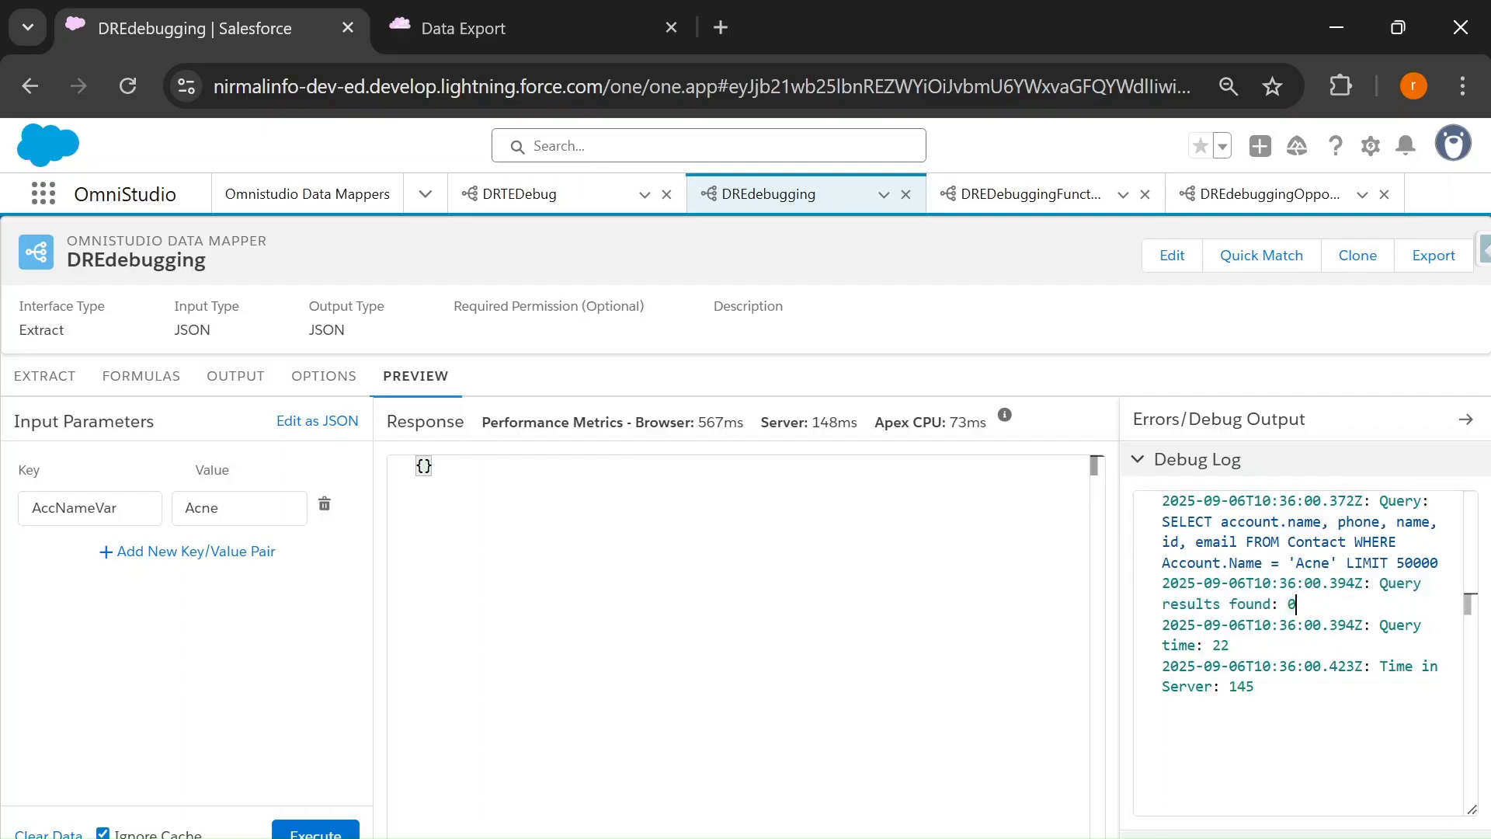
key(Escape)
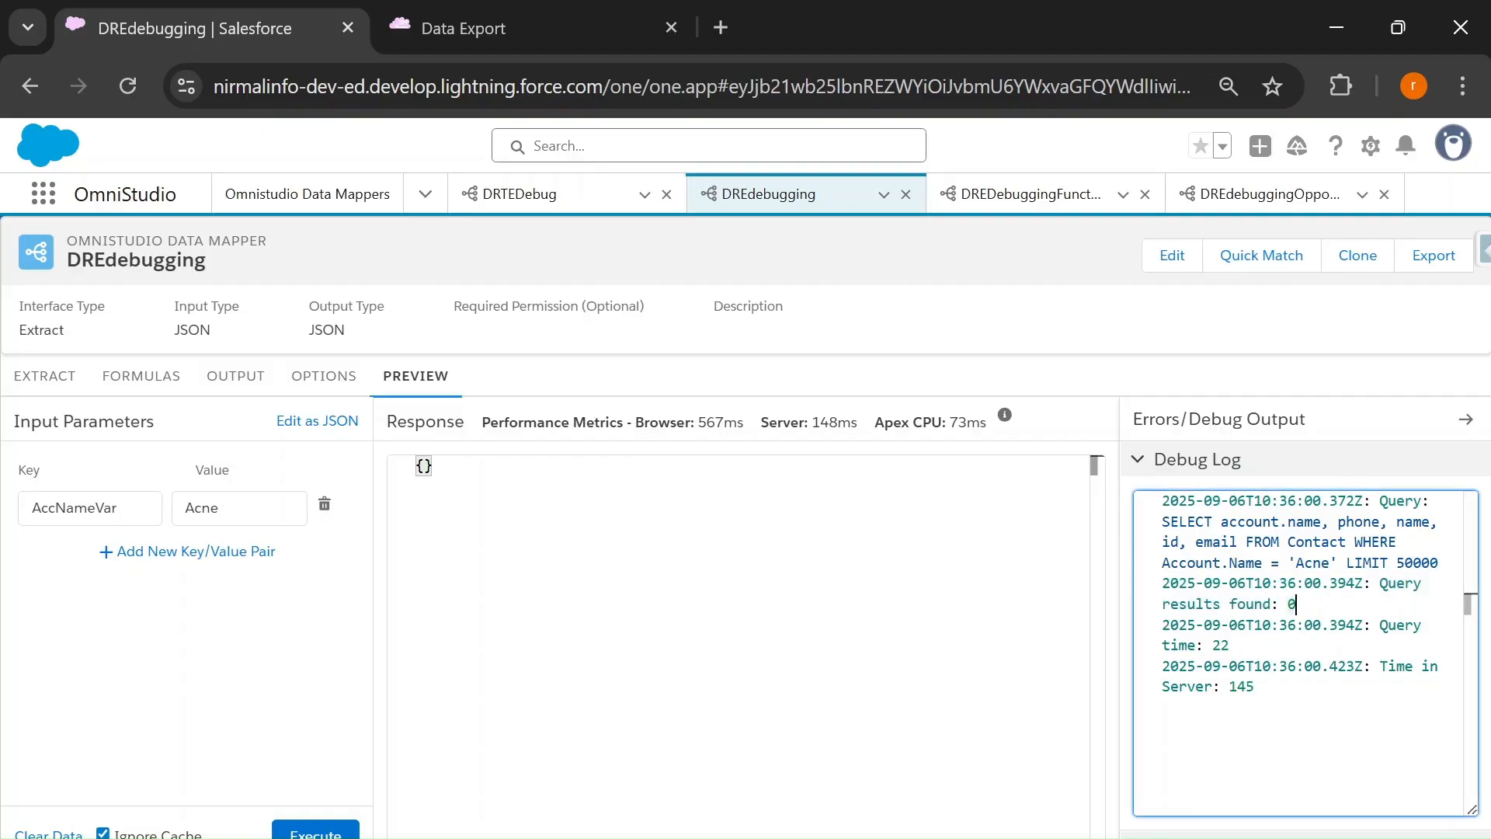
Copy the Contact query from the debug log, replace the Data Export query with it in Salesforce Inspector Advanced, and run the export
click(539, 12)
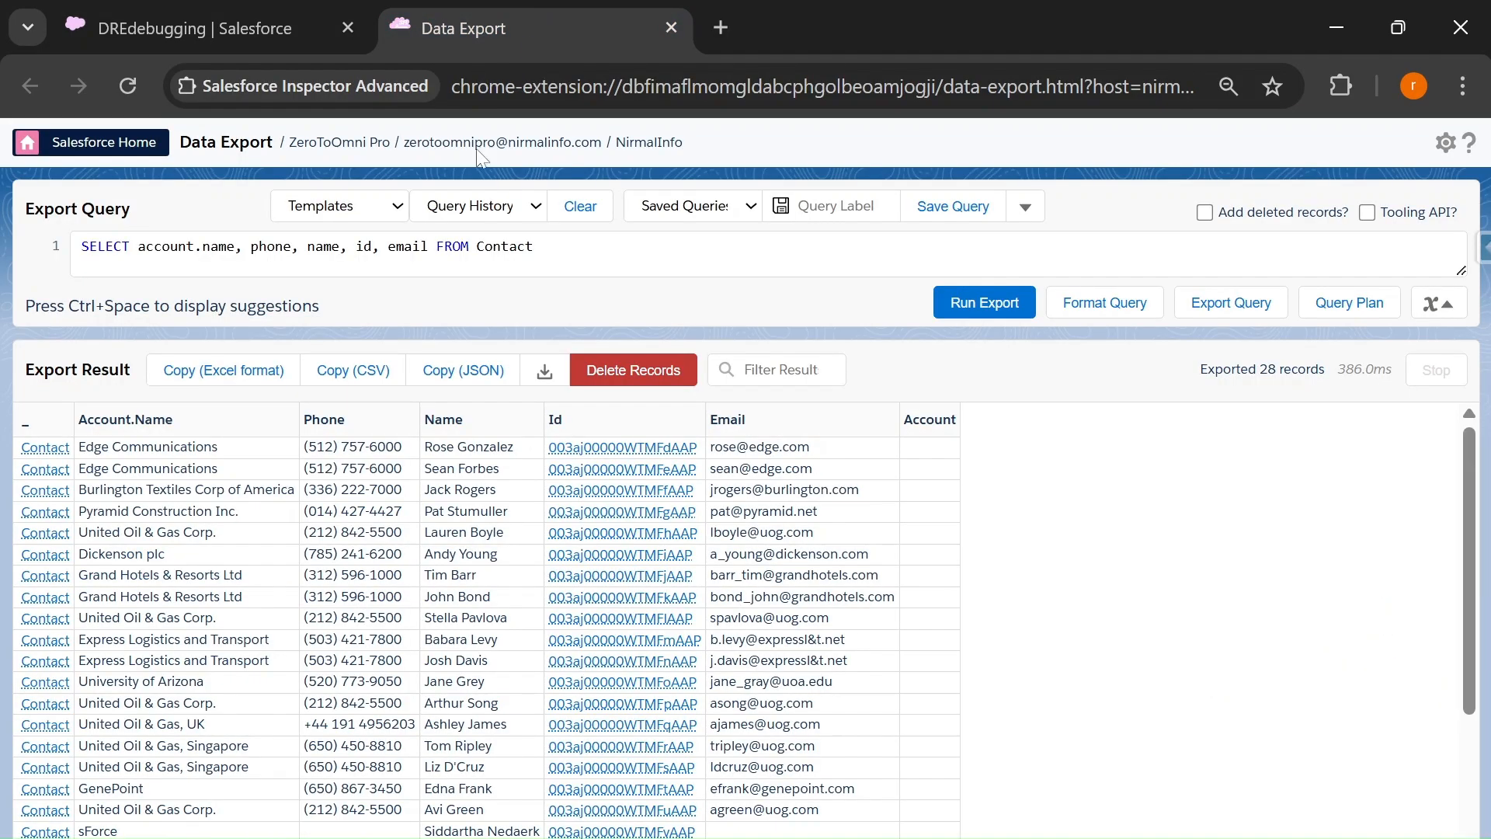
click(227, 21)
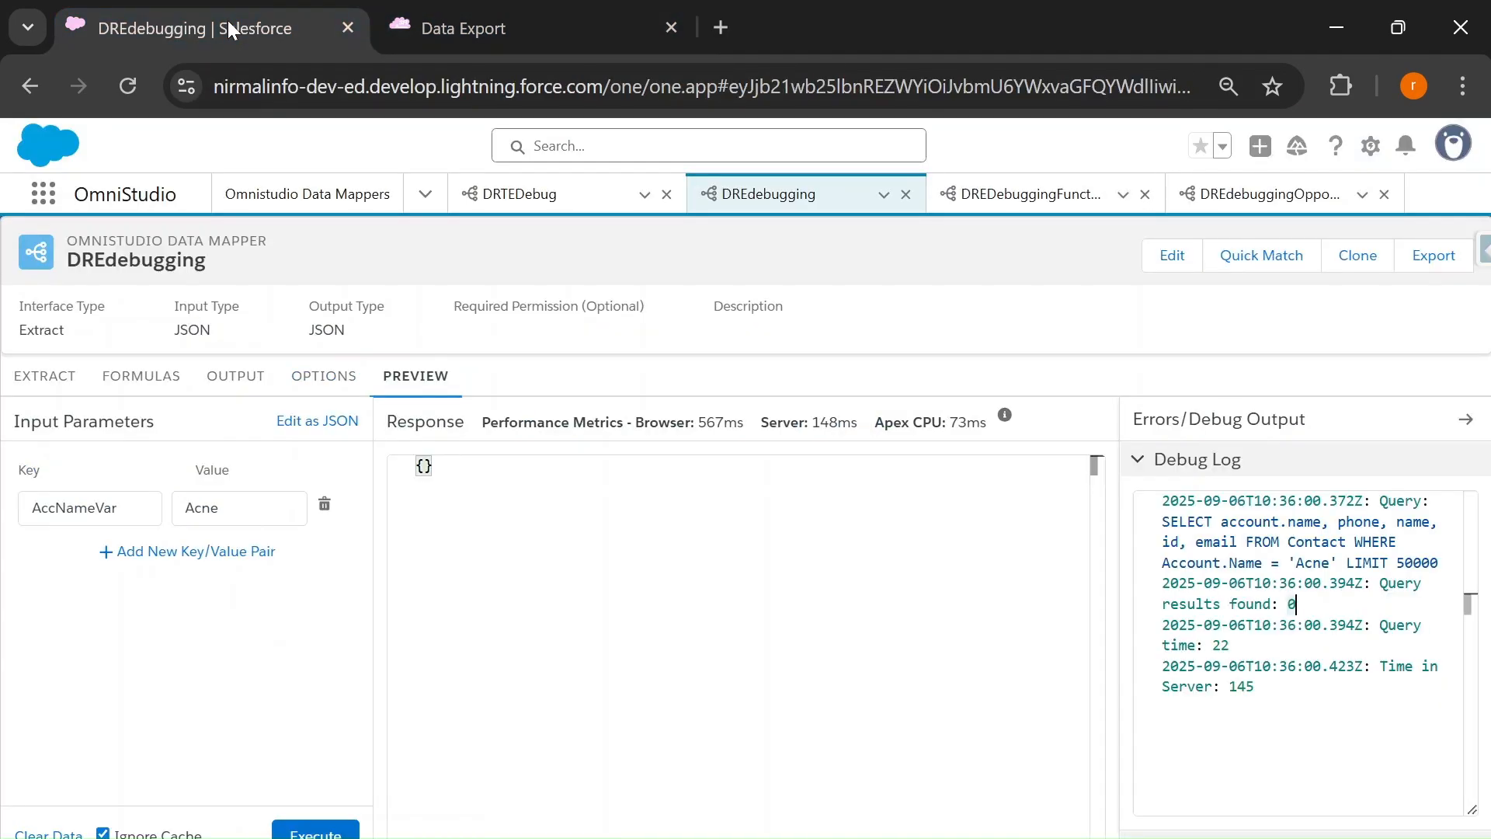
drag(1438, 562, 1162, 521)
key(ctrl+c)
click(575, 11)
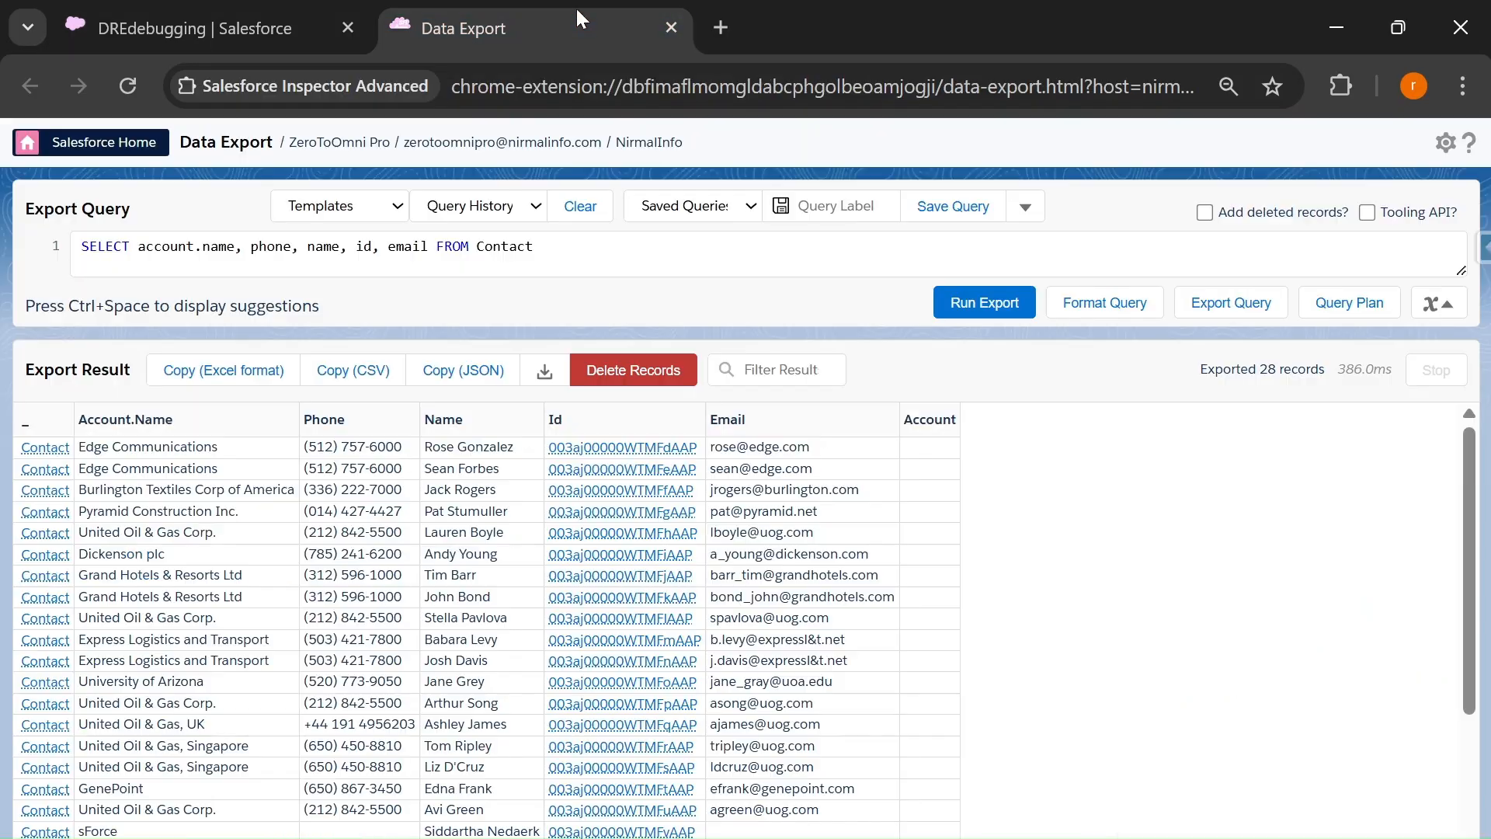
drag(541, 246, 81, 246)
key(ctrl+v)
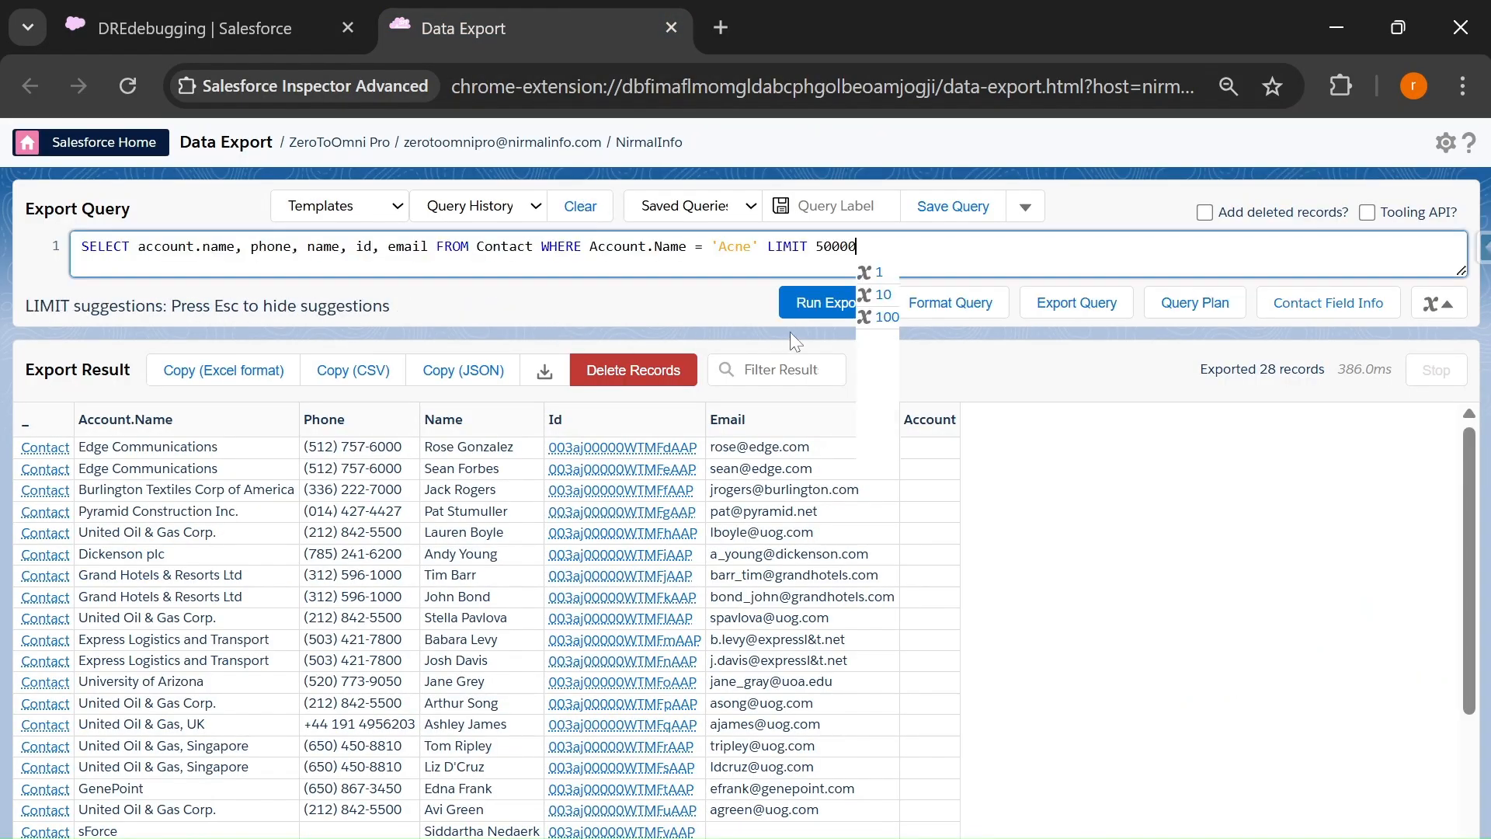
click(807, 303)
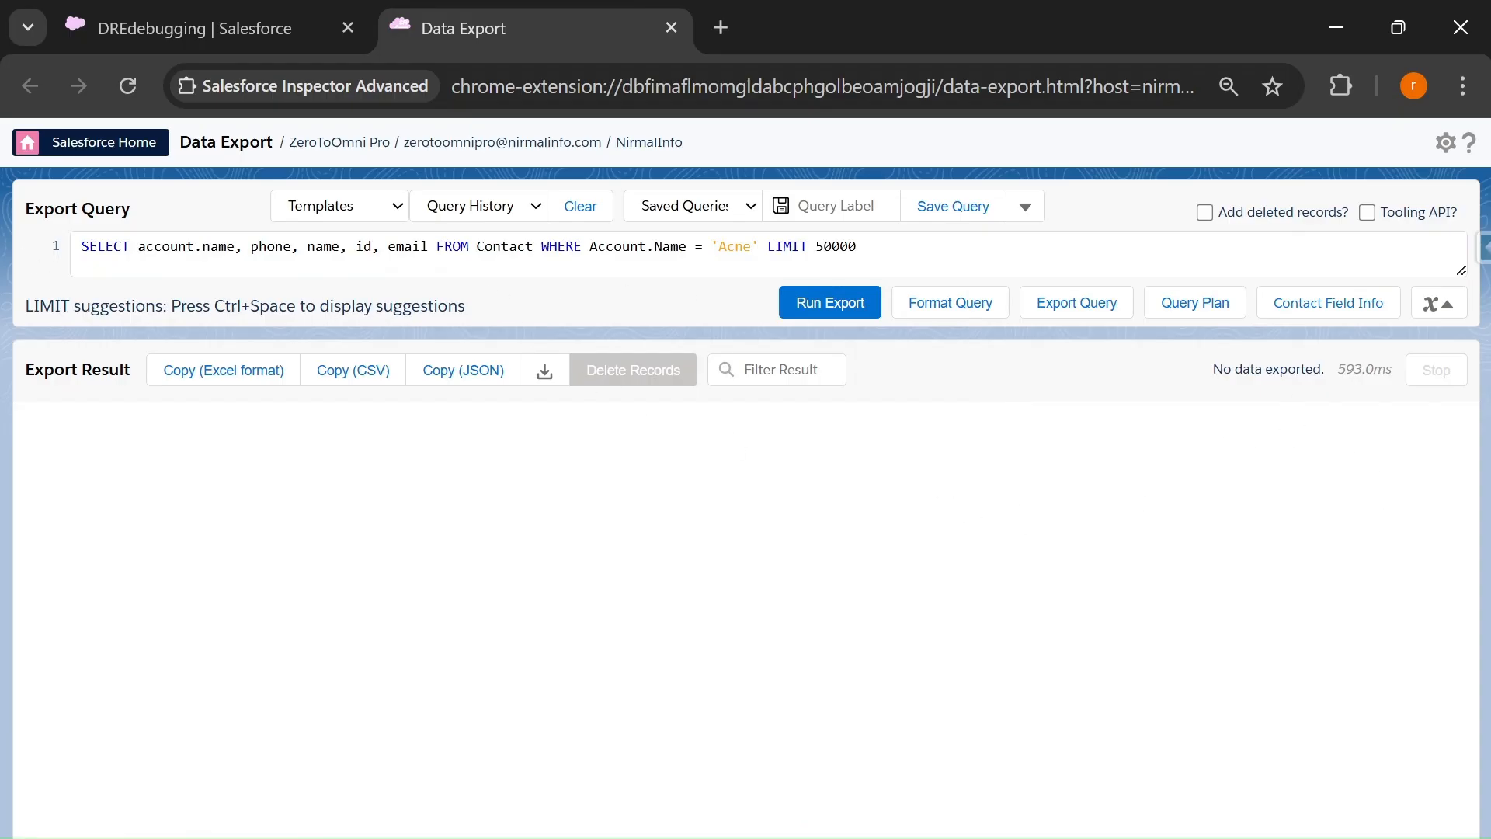
Copy the WHERE Account.Name = 'Acne' LIMIT 50000 portion of the export query and remove it from the query
drag(541, 246, 857, 246)
key(ctrl+c)
key(BackSpace)
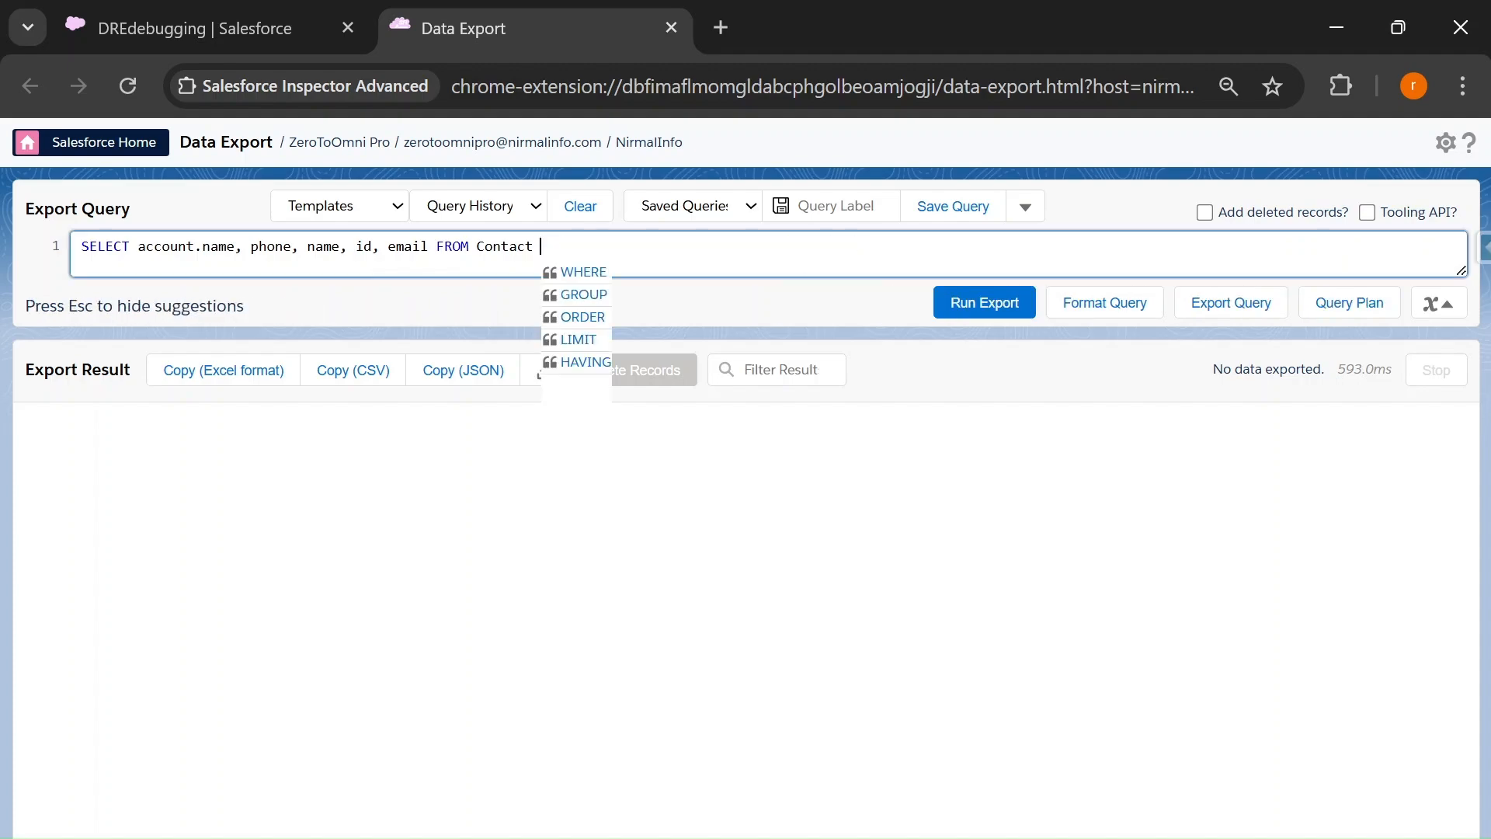
Run the unfiltered Contact export, restore the copied WHERE Account.Name = 'Acne' LIMIT 50000 portion in the query, and run the export again
click(978, 303)
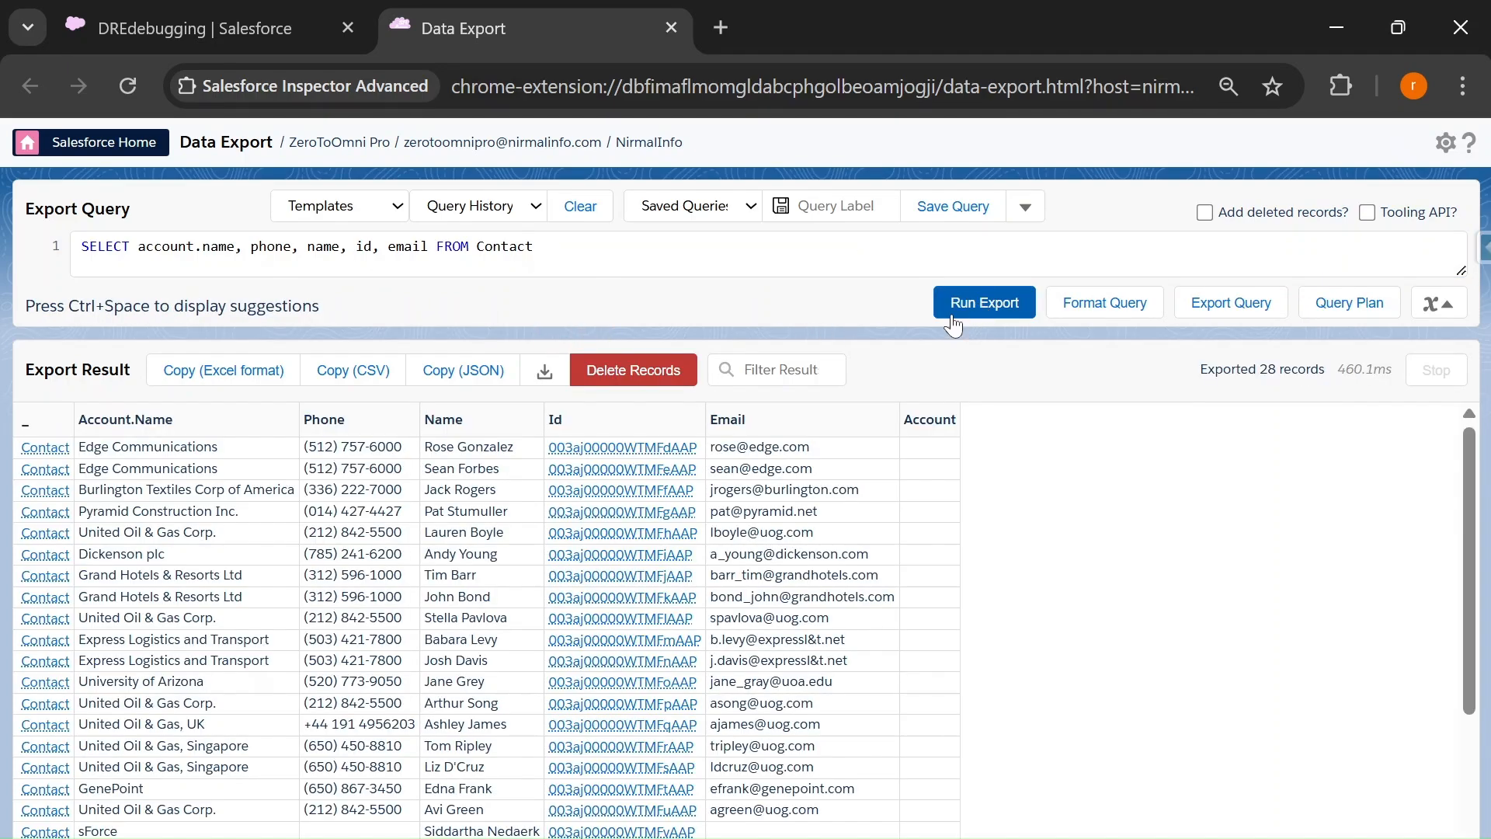
click(568, 249)
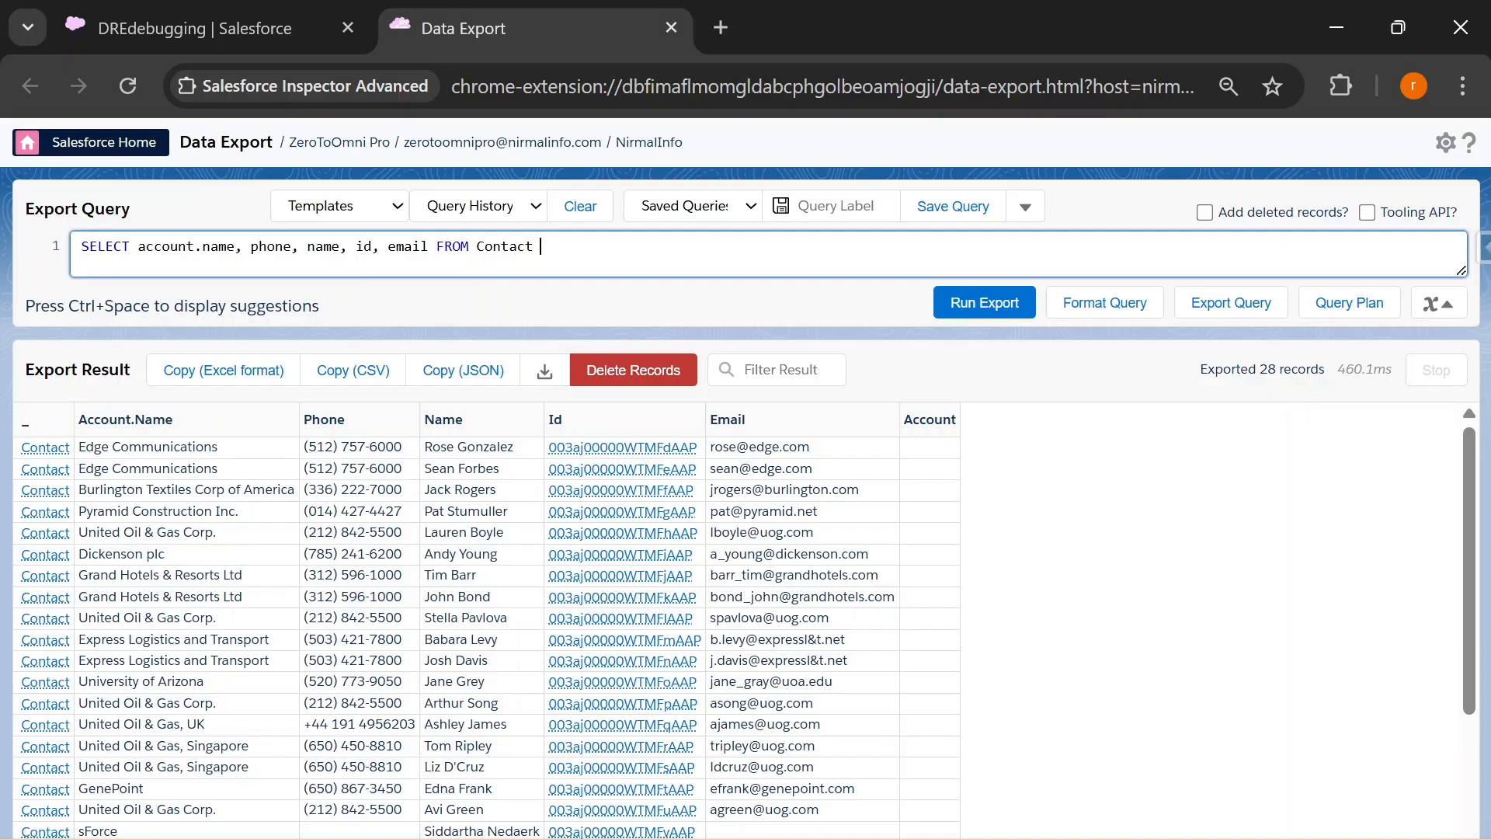
key(ctrl+v)
click(811, 303)
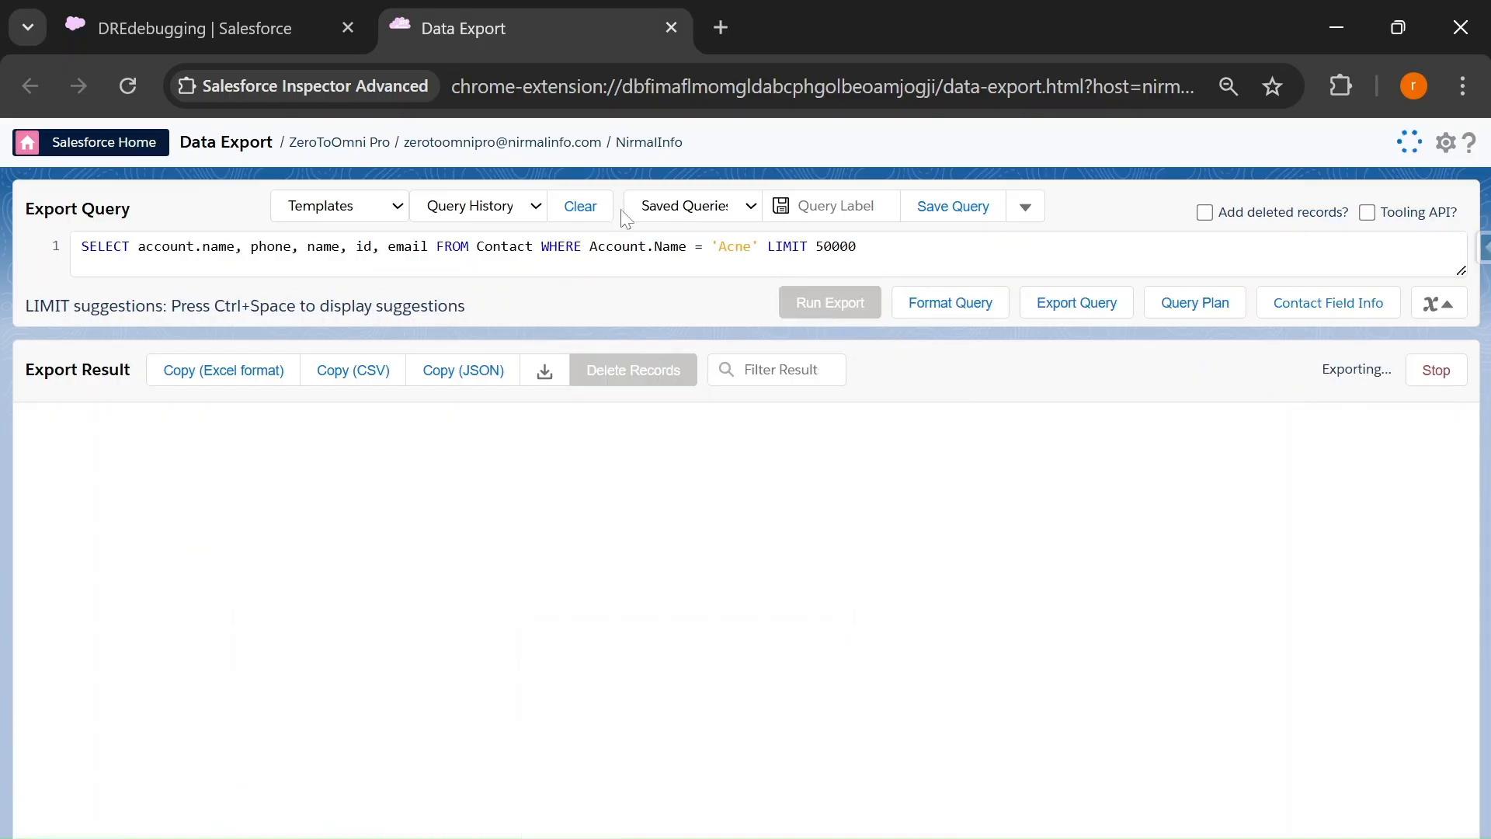
Check the Contact filter variable in the DREdebugging data mapper's extract step and the AccNameVar value used in its preview
click(154, 15)
click(45, 376)
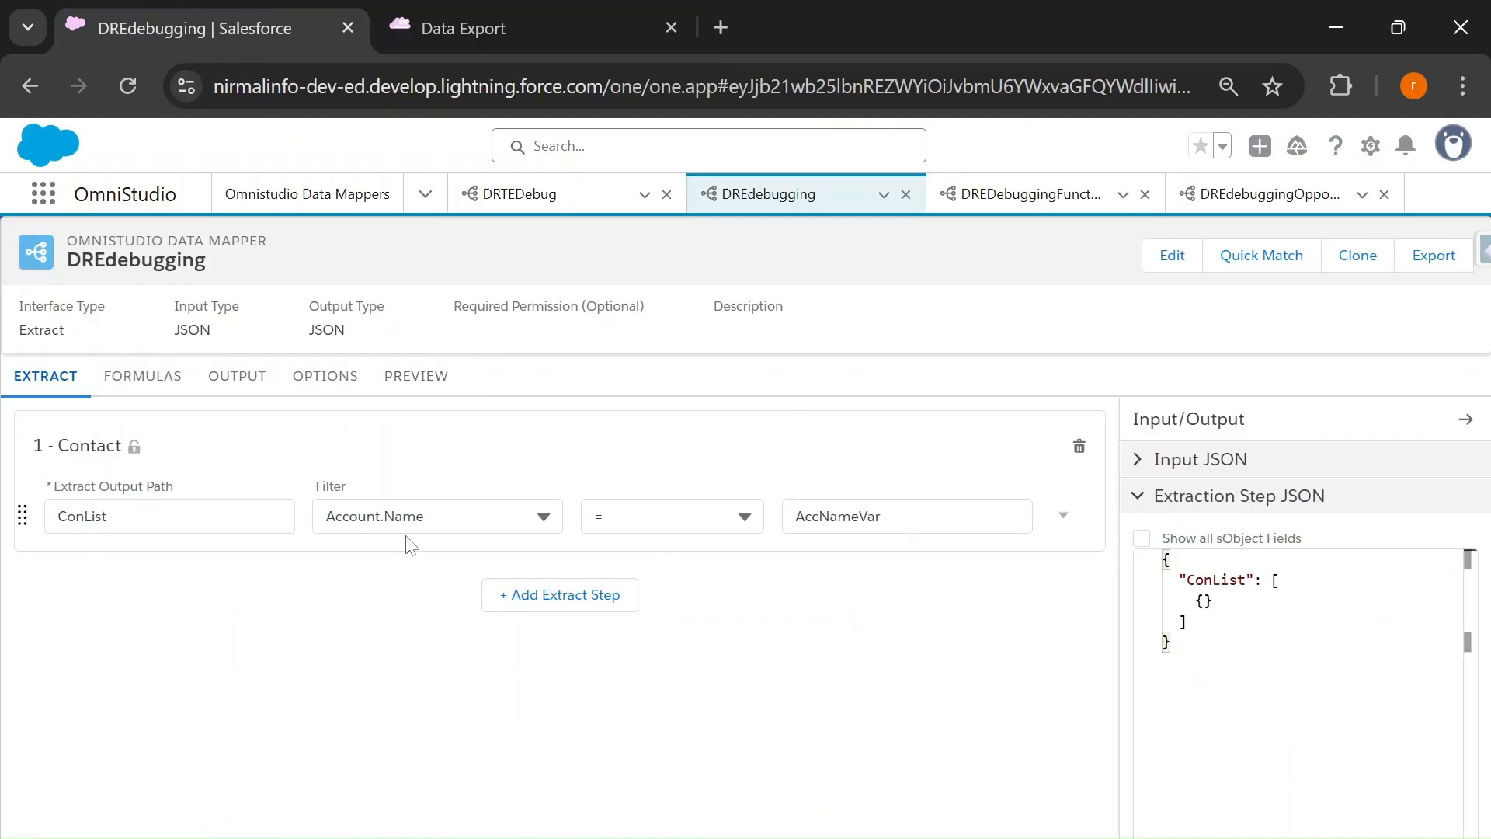
click(893, 517)
key(ctrl+a)
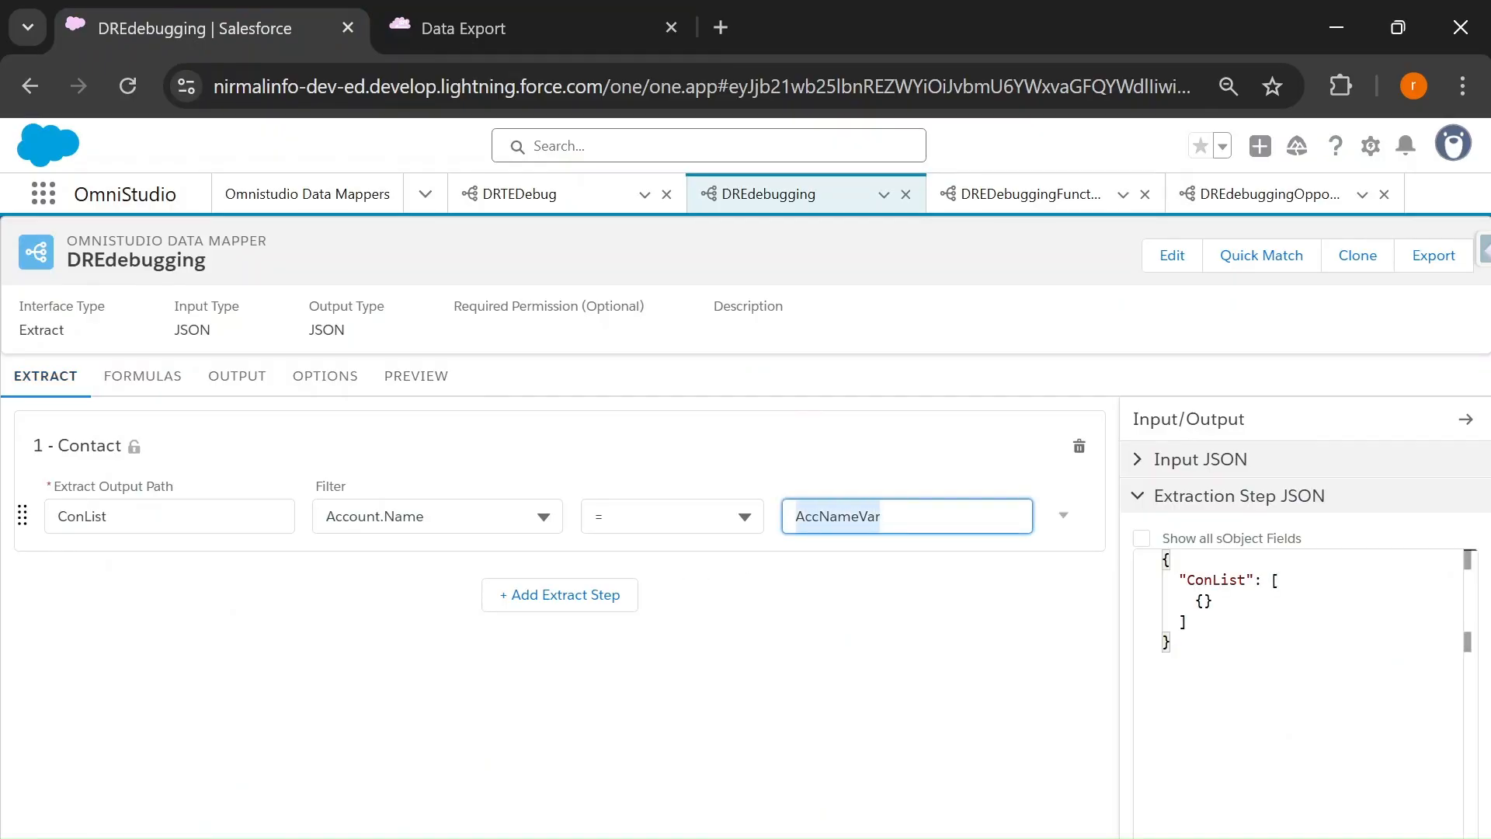
click(415, 376)
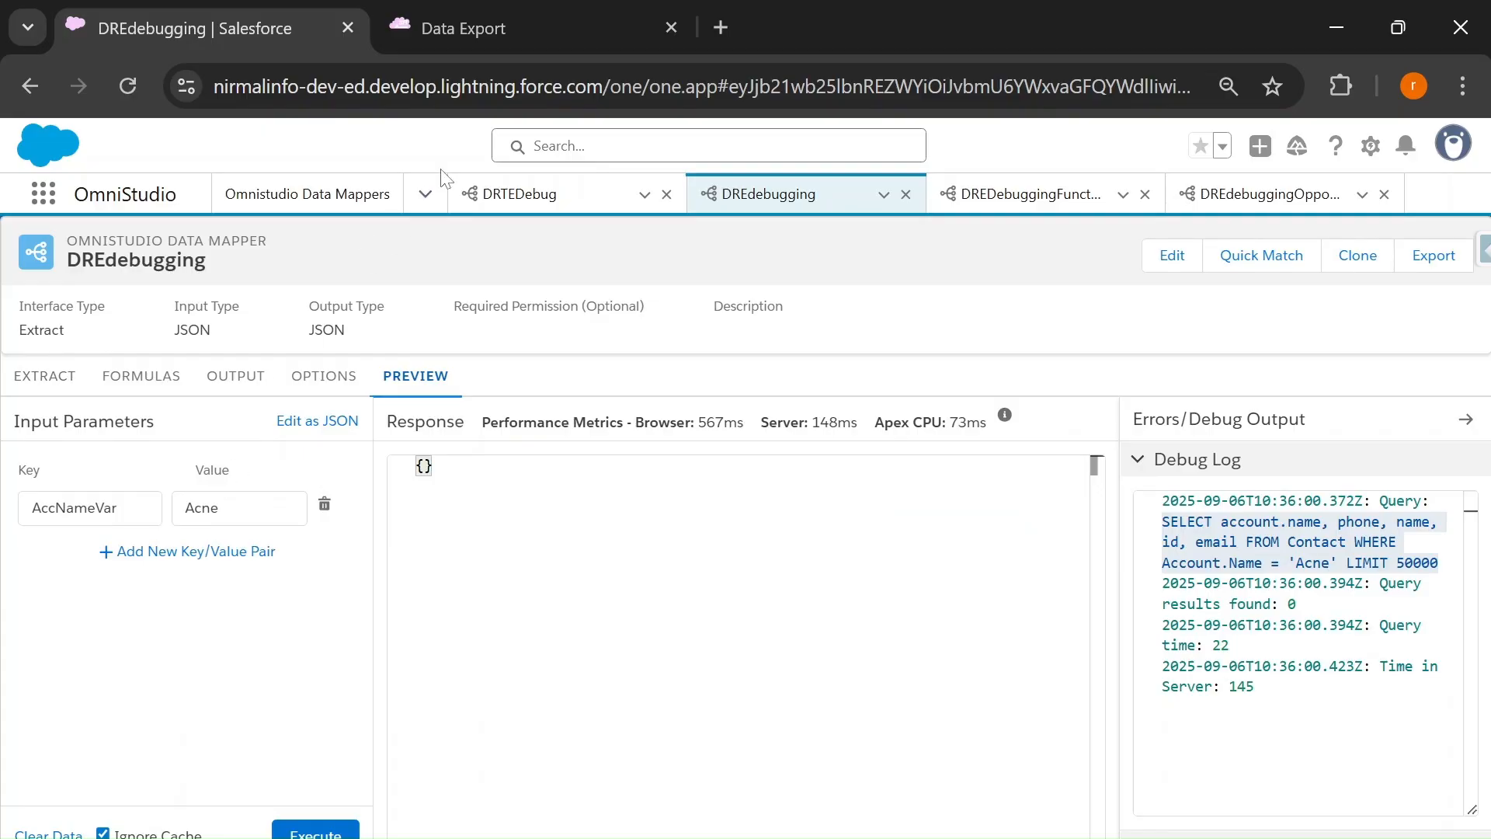
Remove the WHERE and LIMIT portion from the Data Export query, run it, and highlight the first record's Account.Name value
click(521, 24)
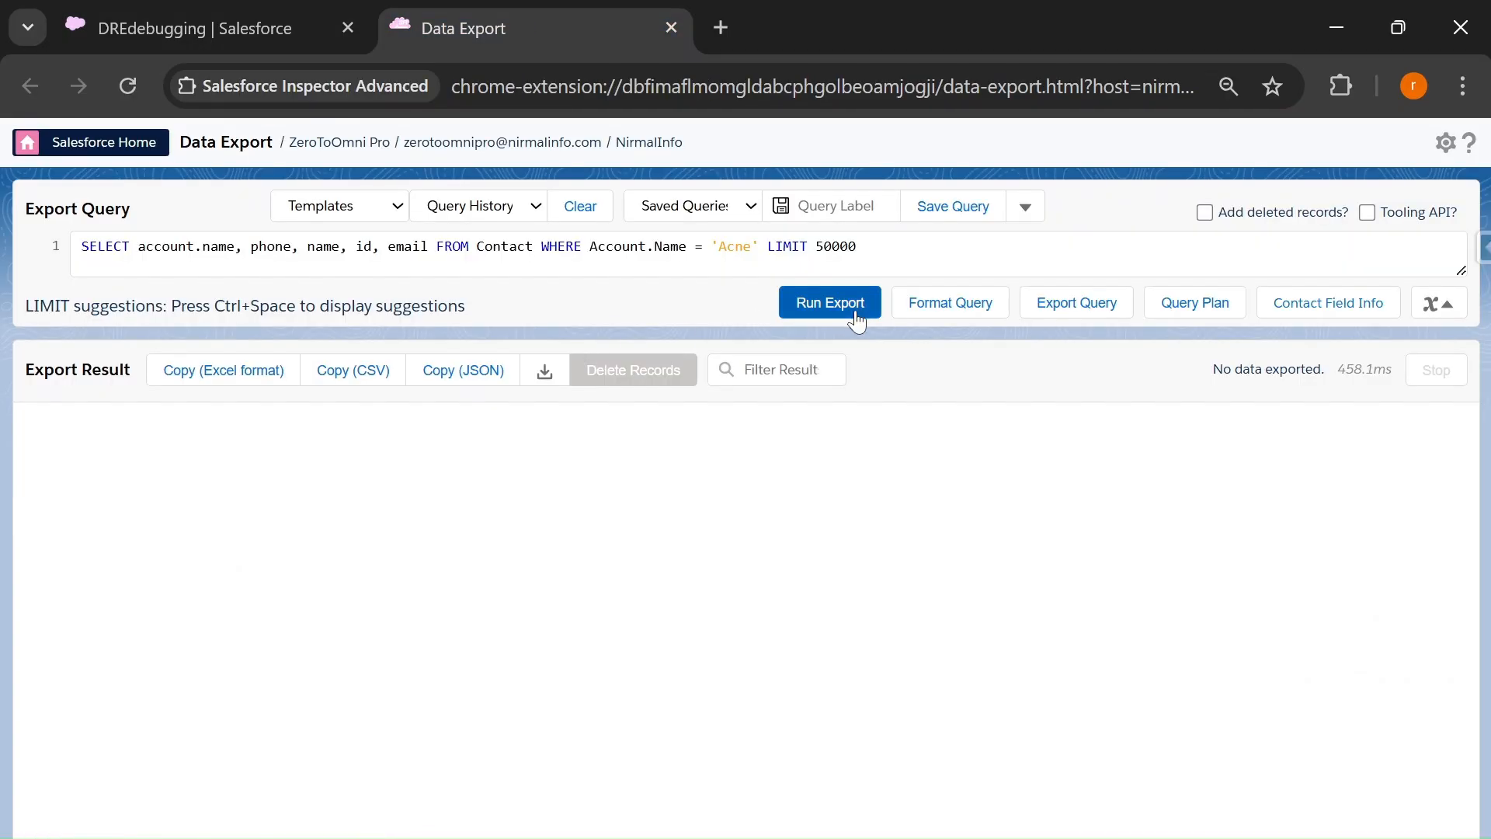
drag(541, 246, 856, 247)
key(BackSpace)
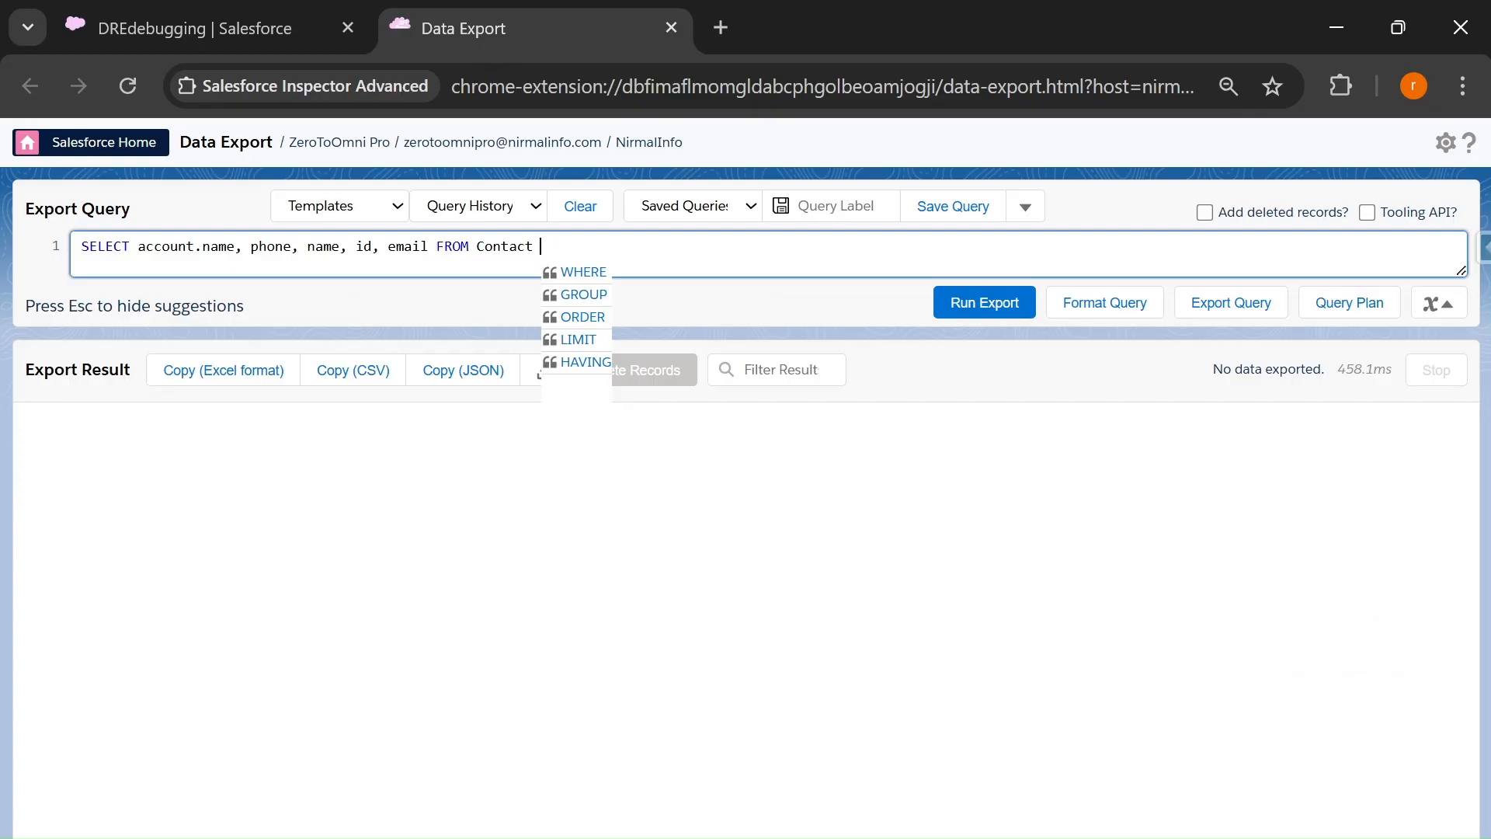
click(986, 311)
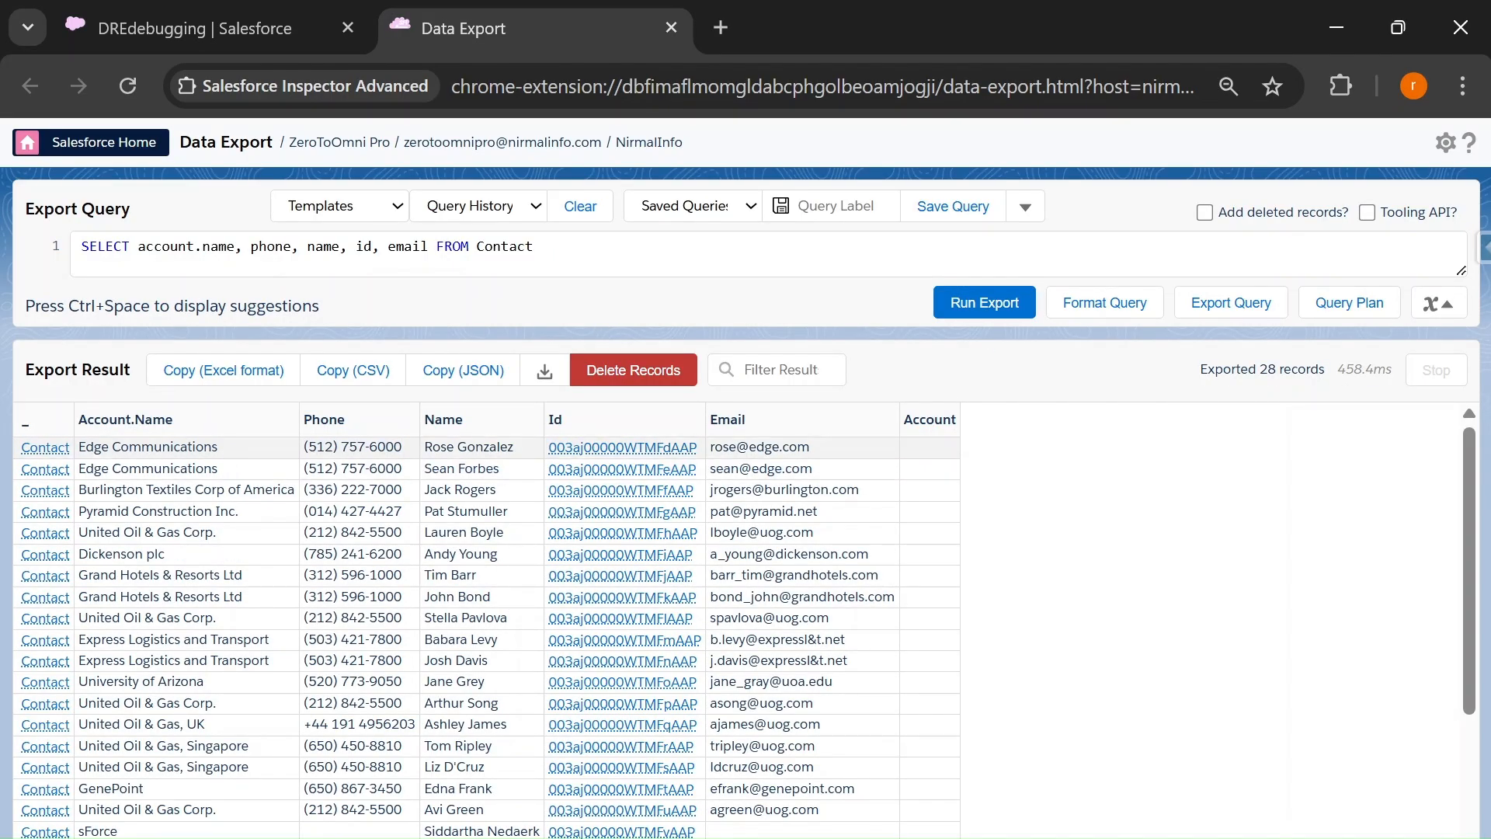
drag(220, 448, 68, 448)
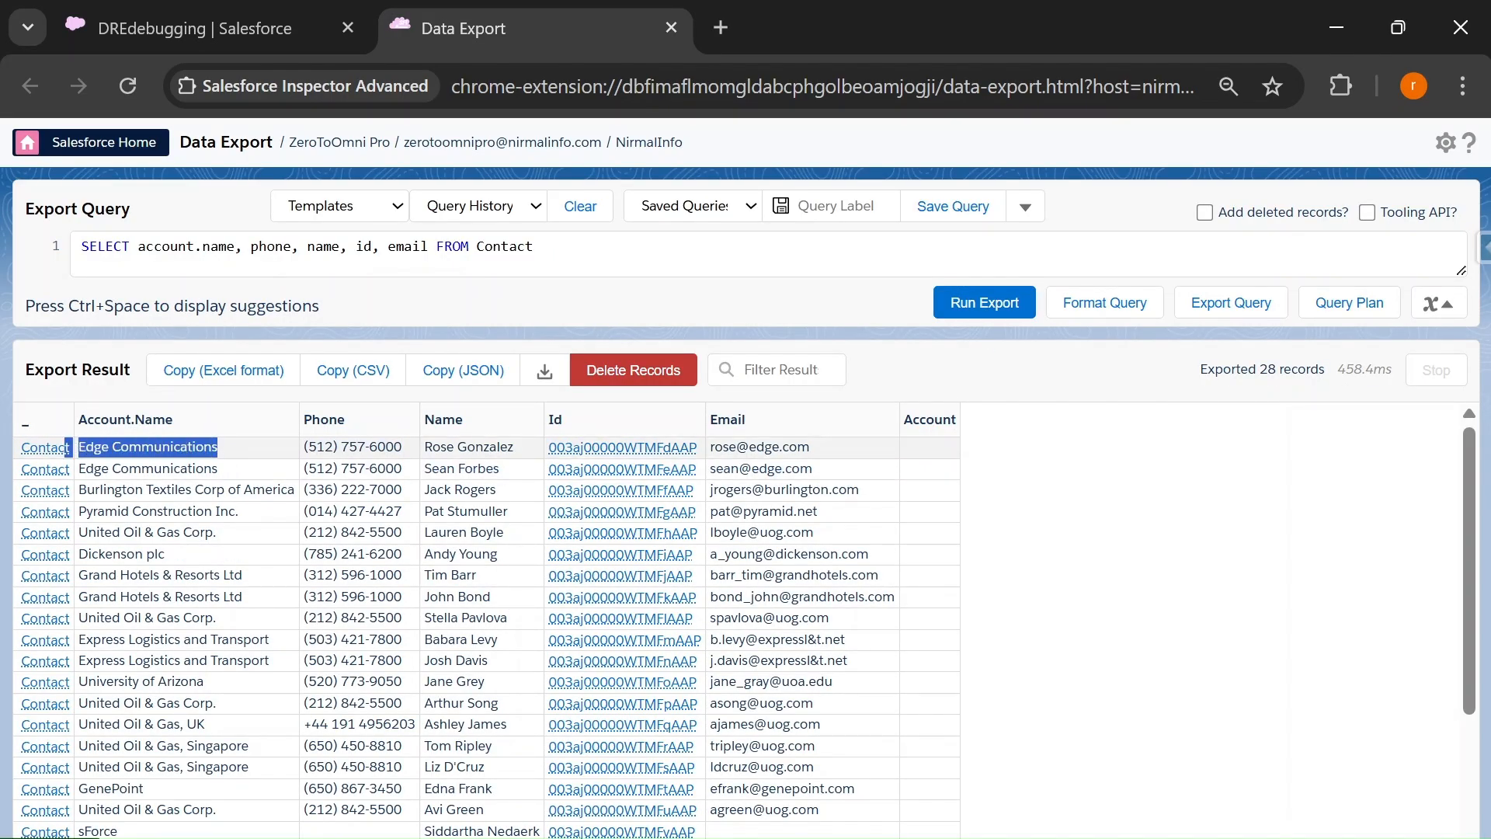
Compare the AccNameVar value in the DREdebugging preview with the account names in the Data Export results
click(198, 16)
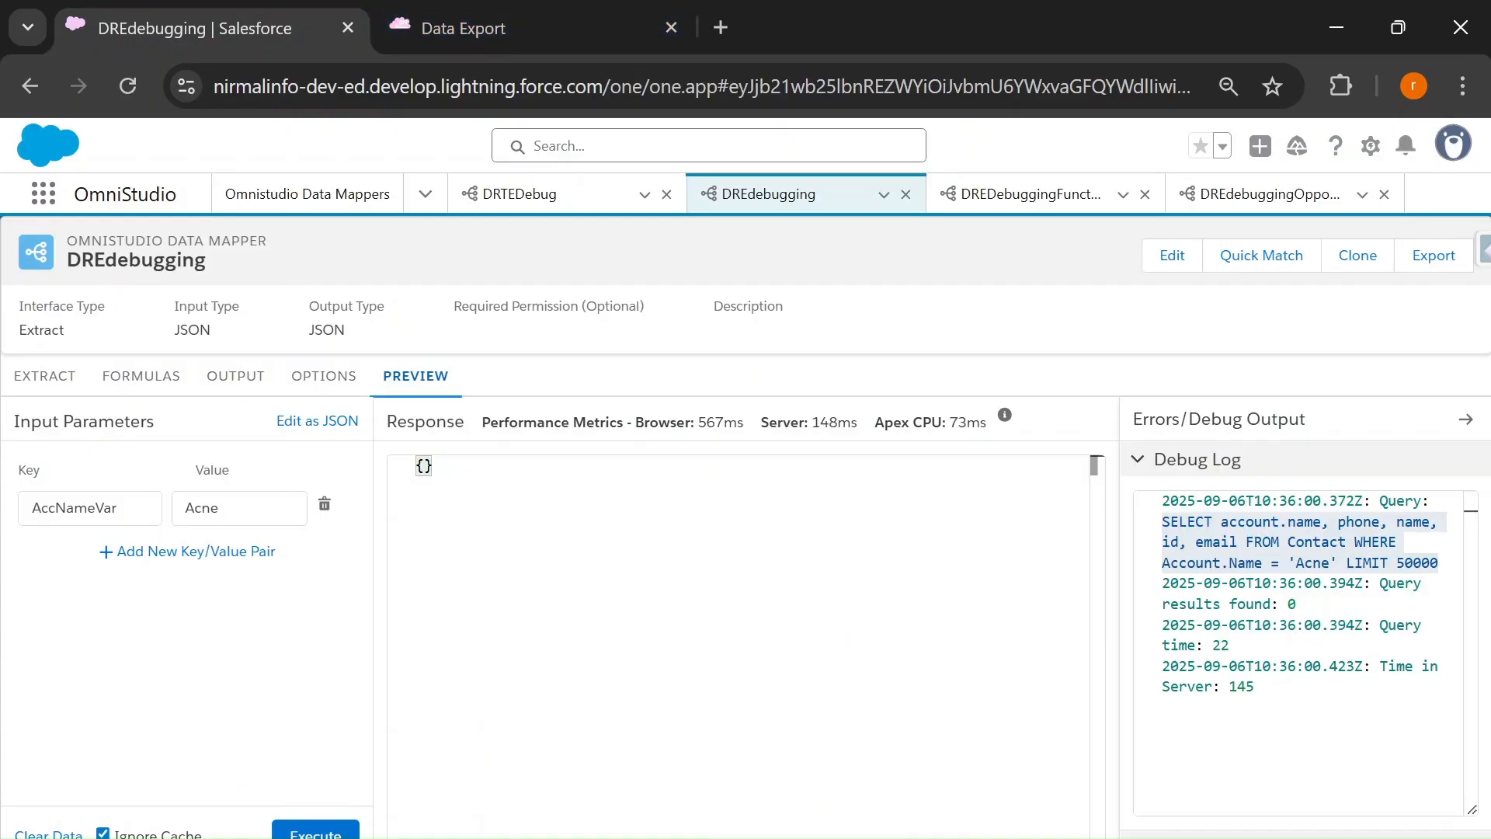
click(518, 42)
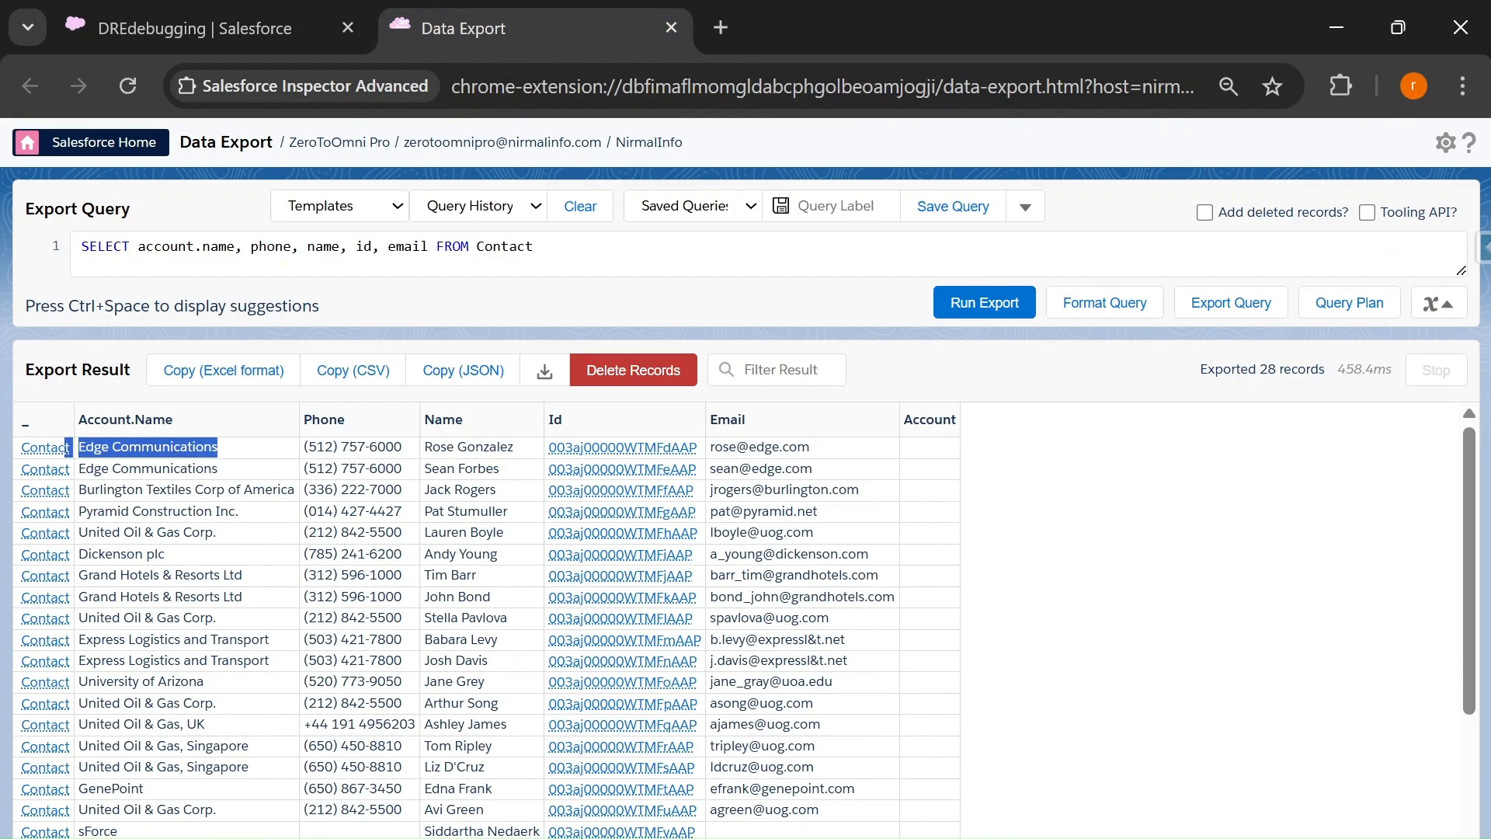
click(194, 28)
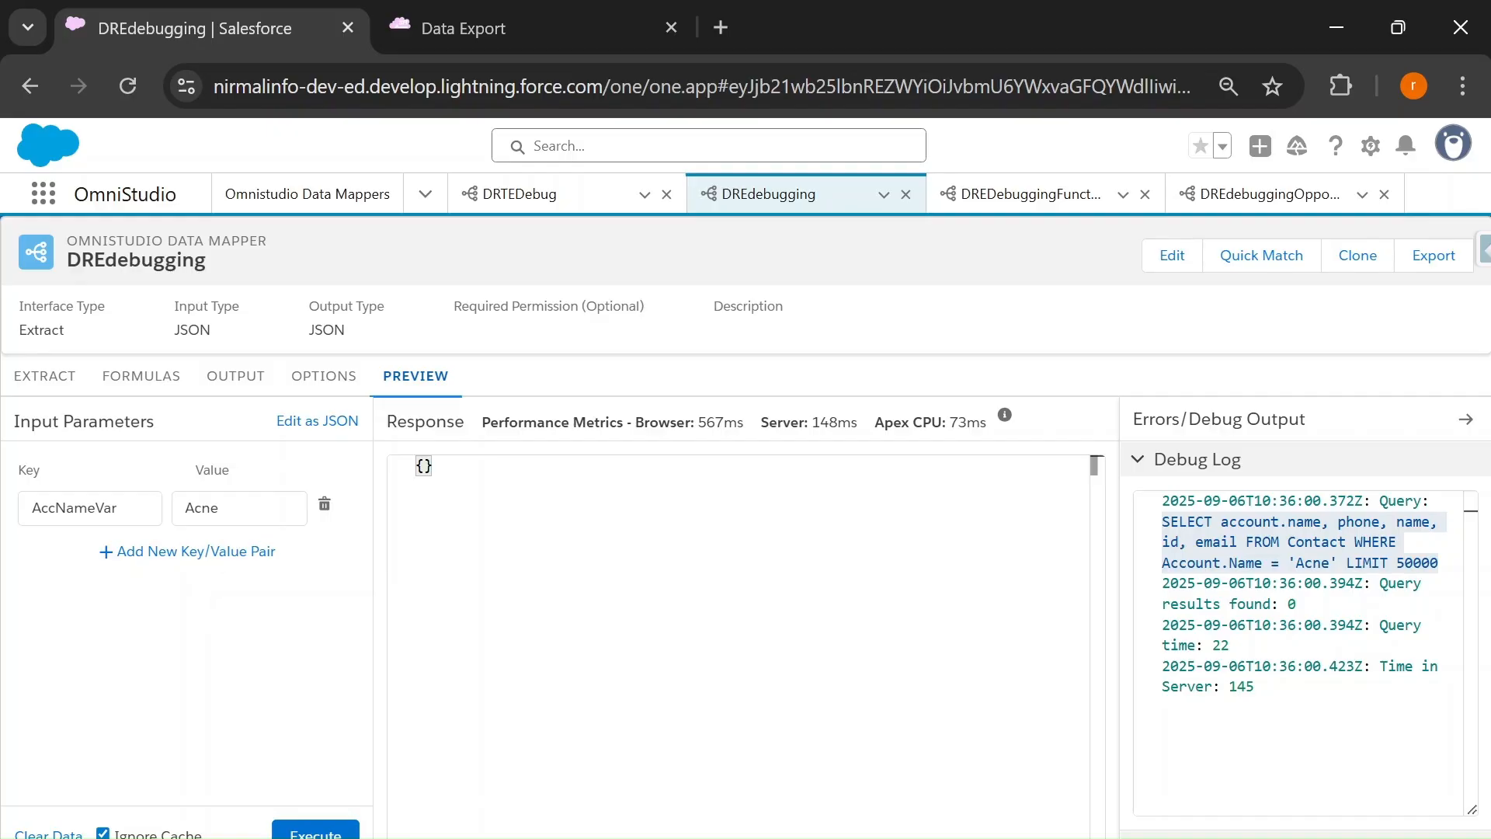
click(217, 507)
drag(217, 508, 185, 508)
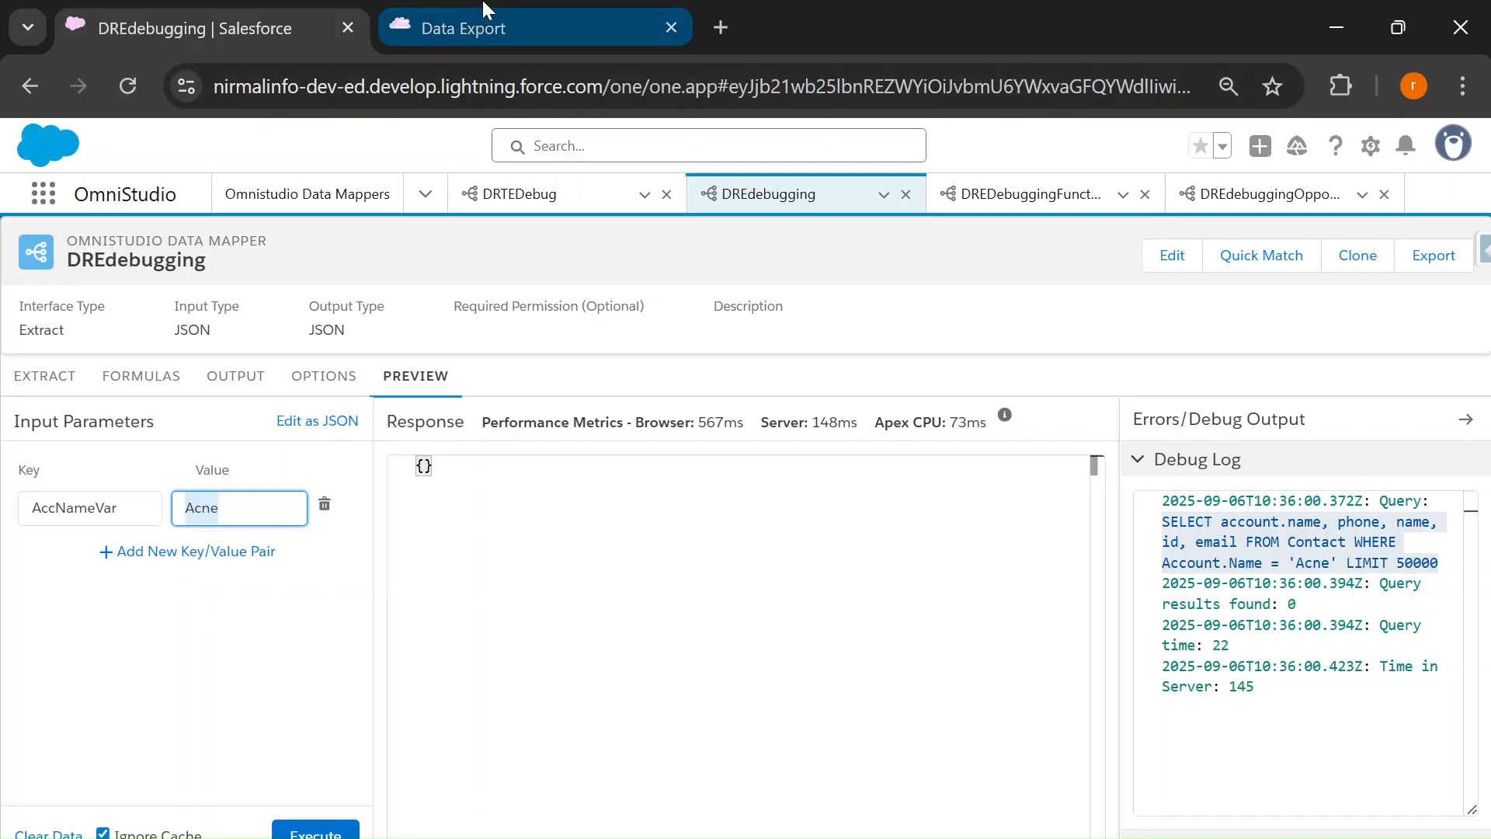
click(473, 23)
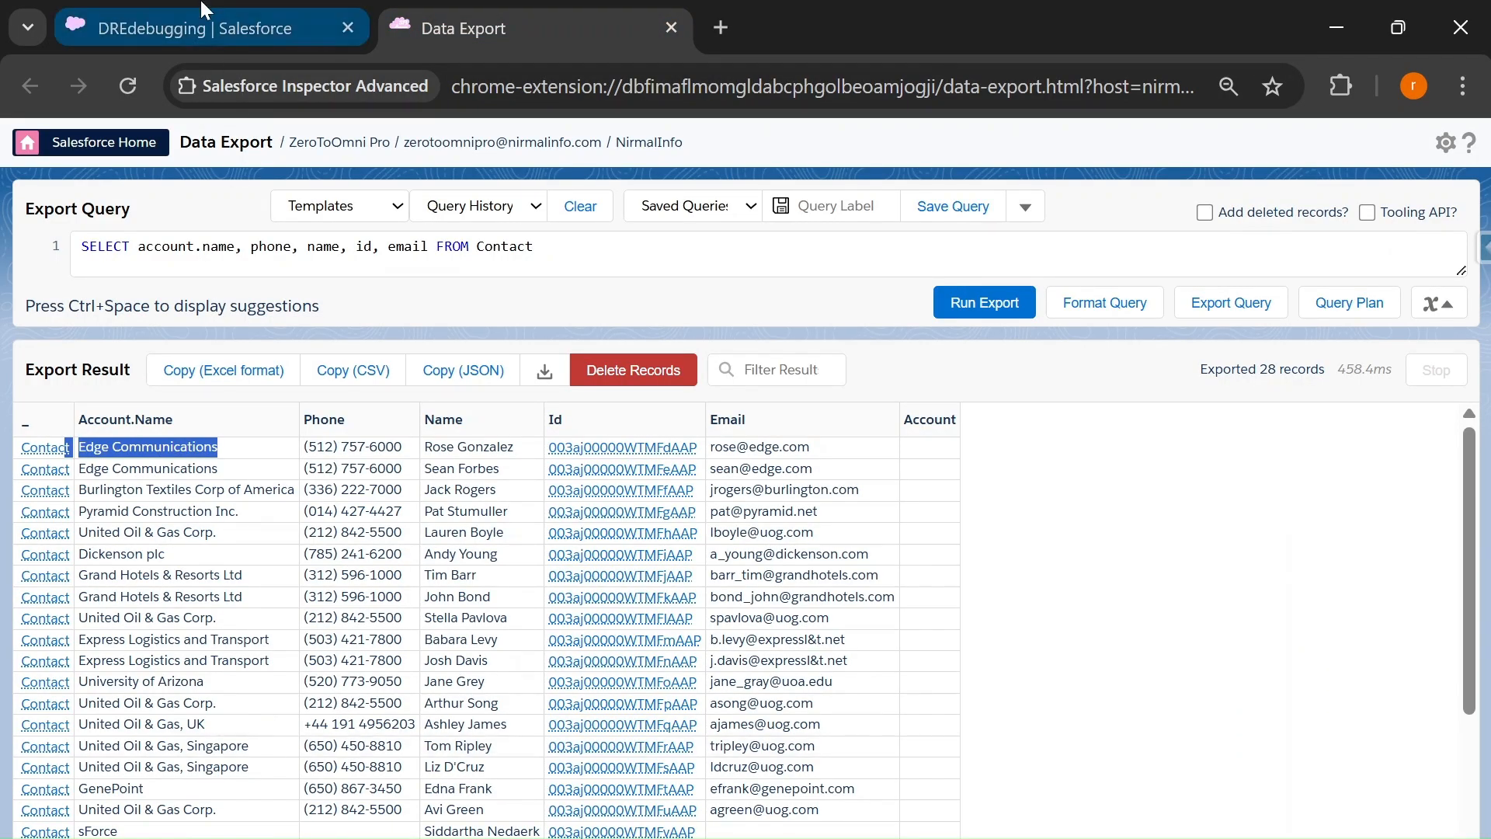
click(198, 28)
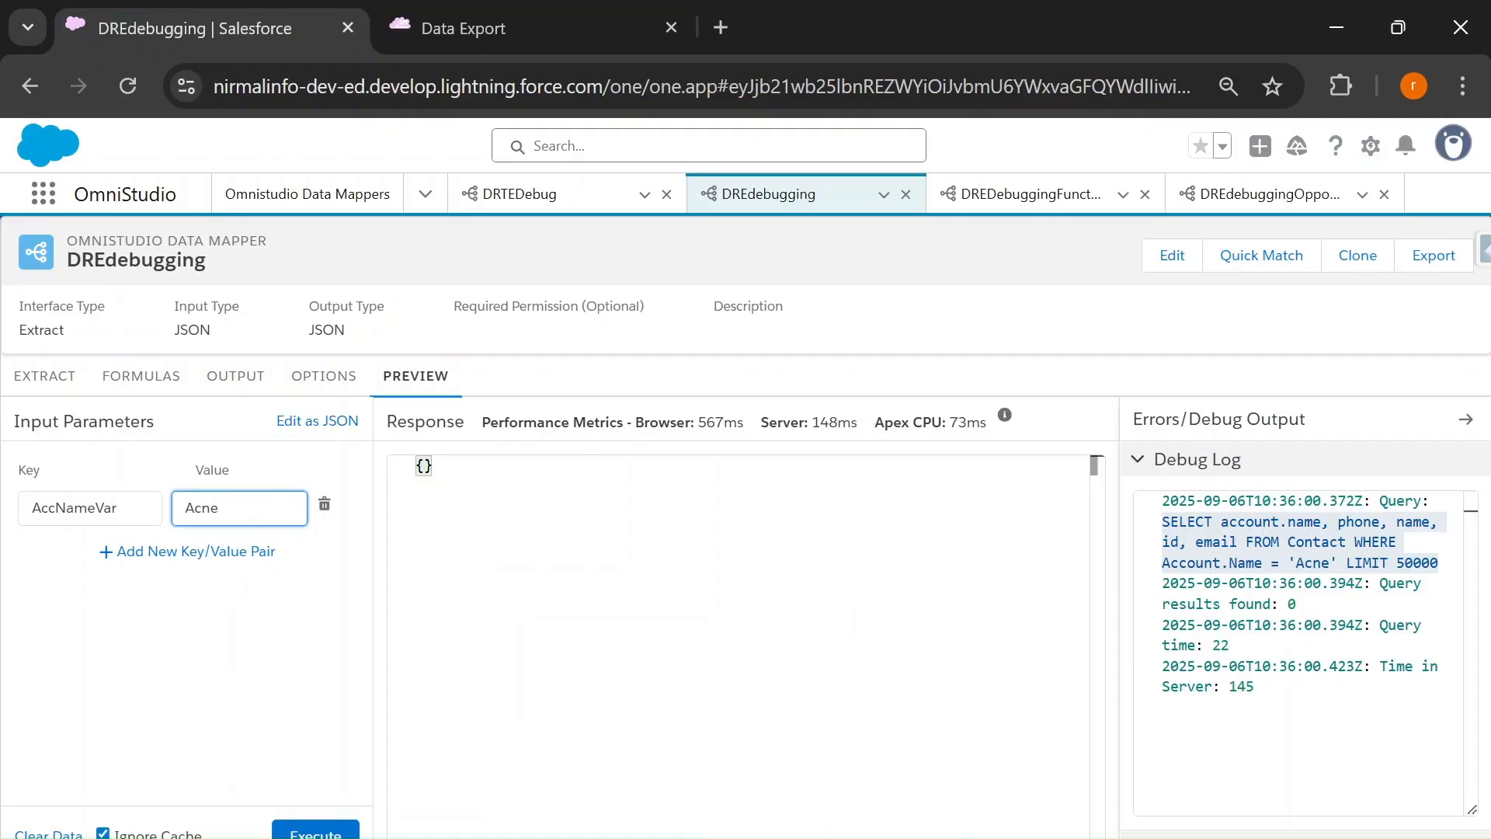
Execute the DREdebugging preview again with AccNameVar as Acne, and execute it with AccNameVar set to Acme
drag(202, 509, 210, 509)
click(316, 831)
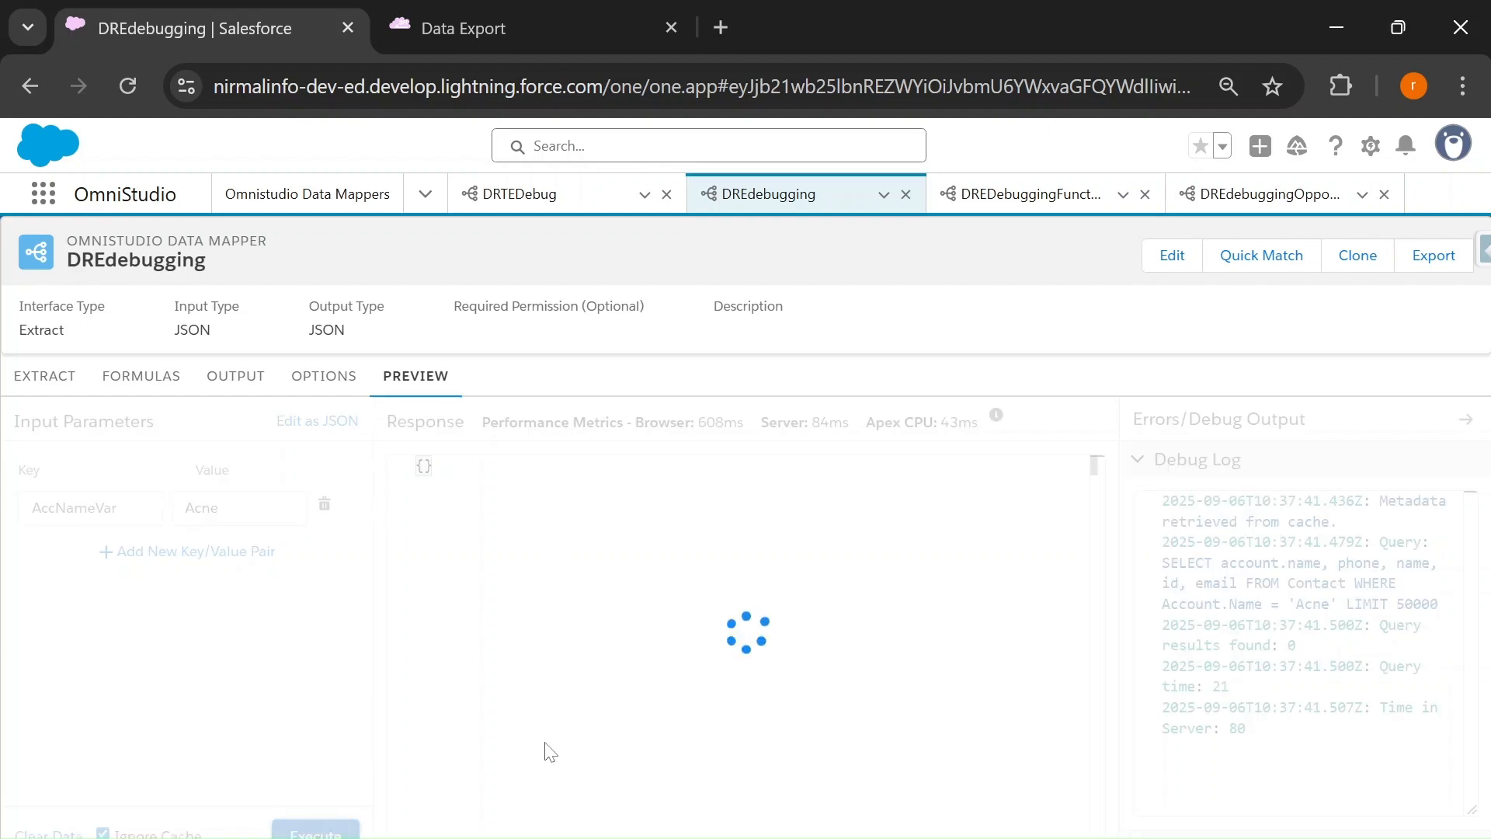
click(208, 509)
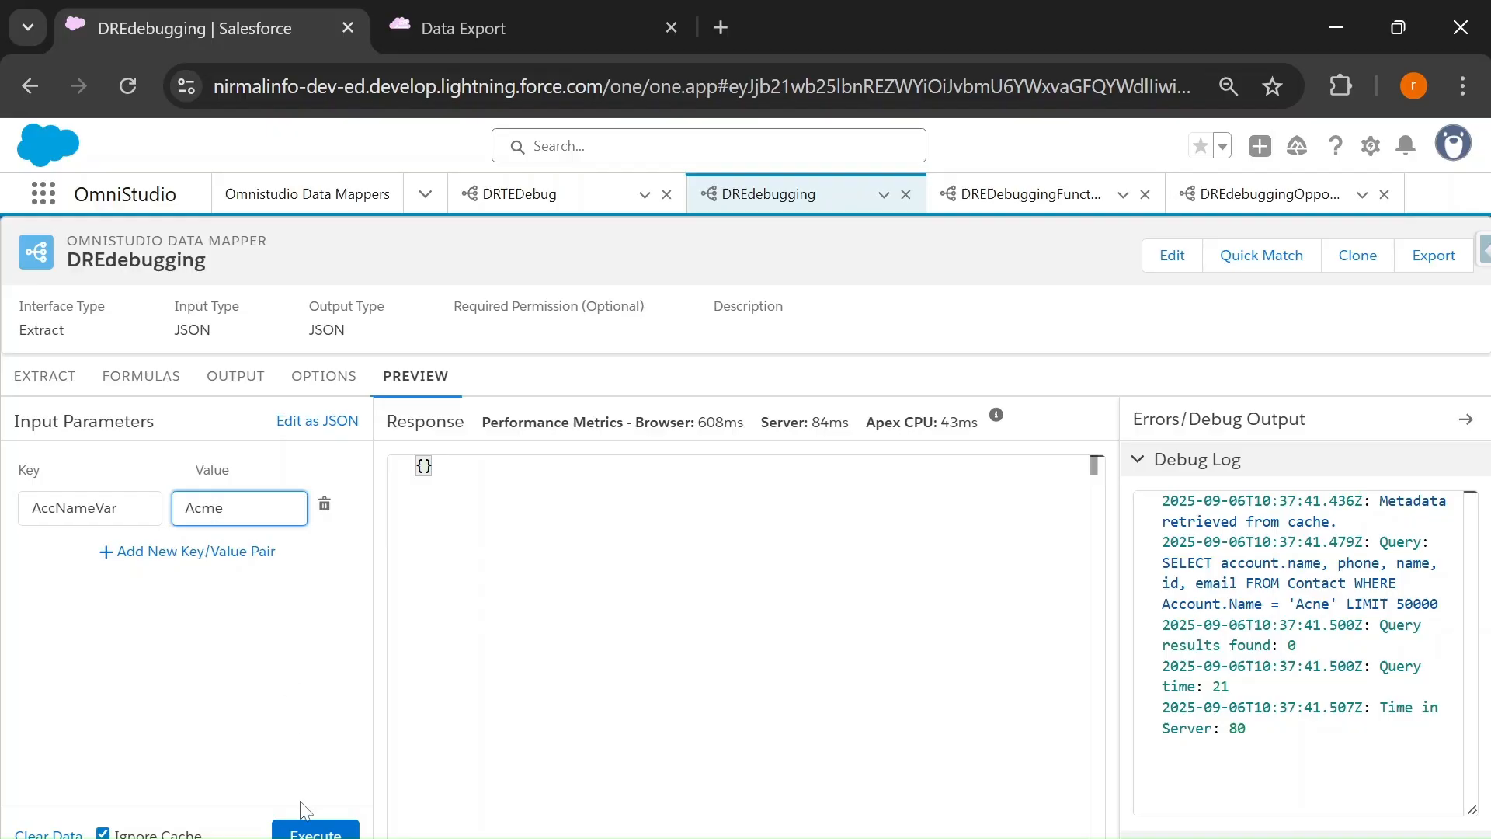
click(311, 827)
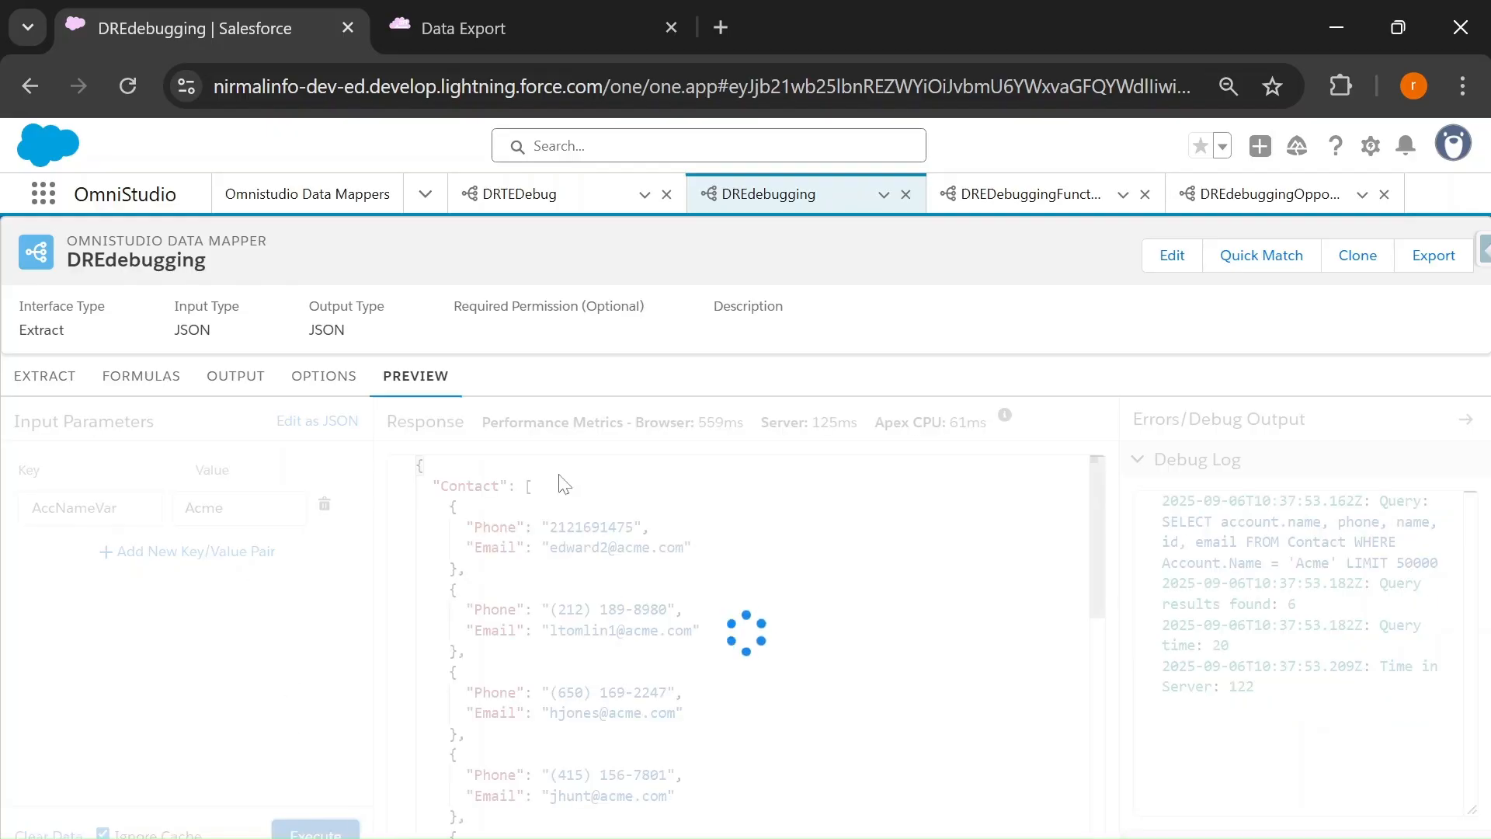
Examine the Contact and Contacts lists and their fields in the preview response, and collapse both lists
scroll(605, 595, down, 10)
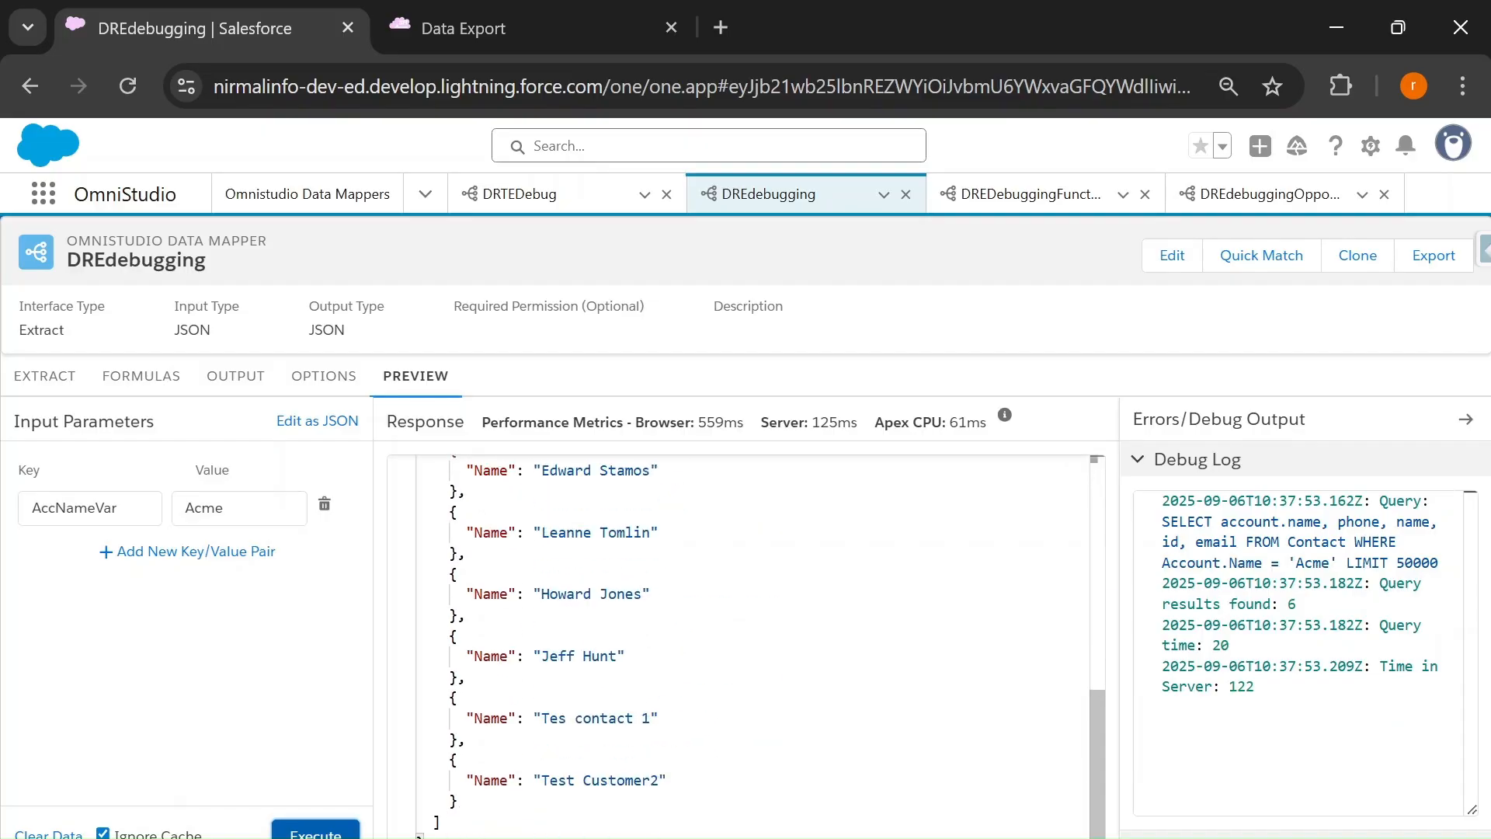
scroll(738, 645, up, 10)
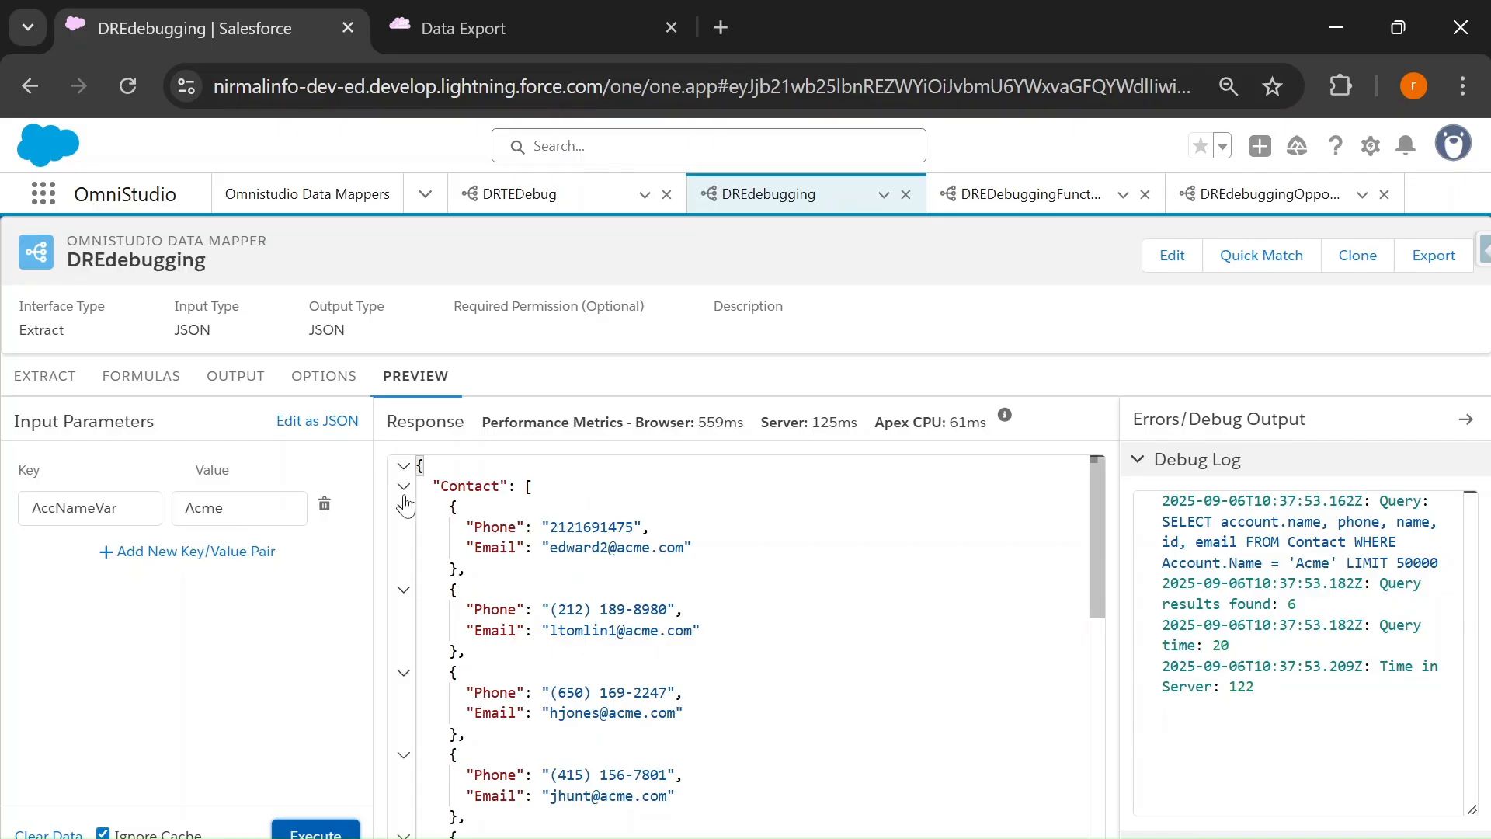
double_click(497, 485)
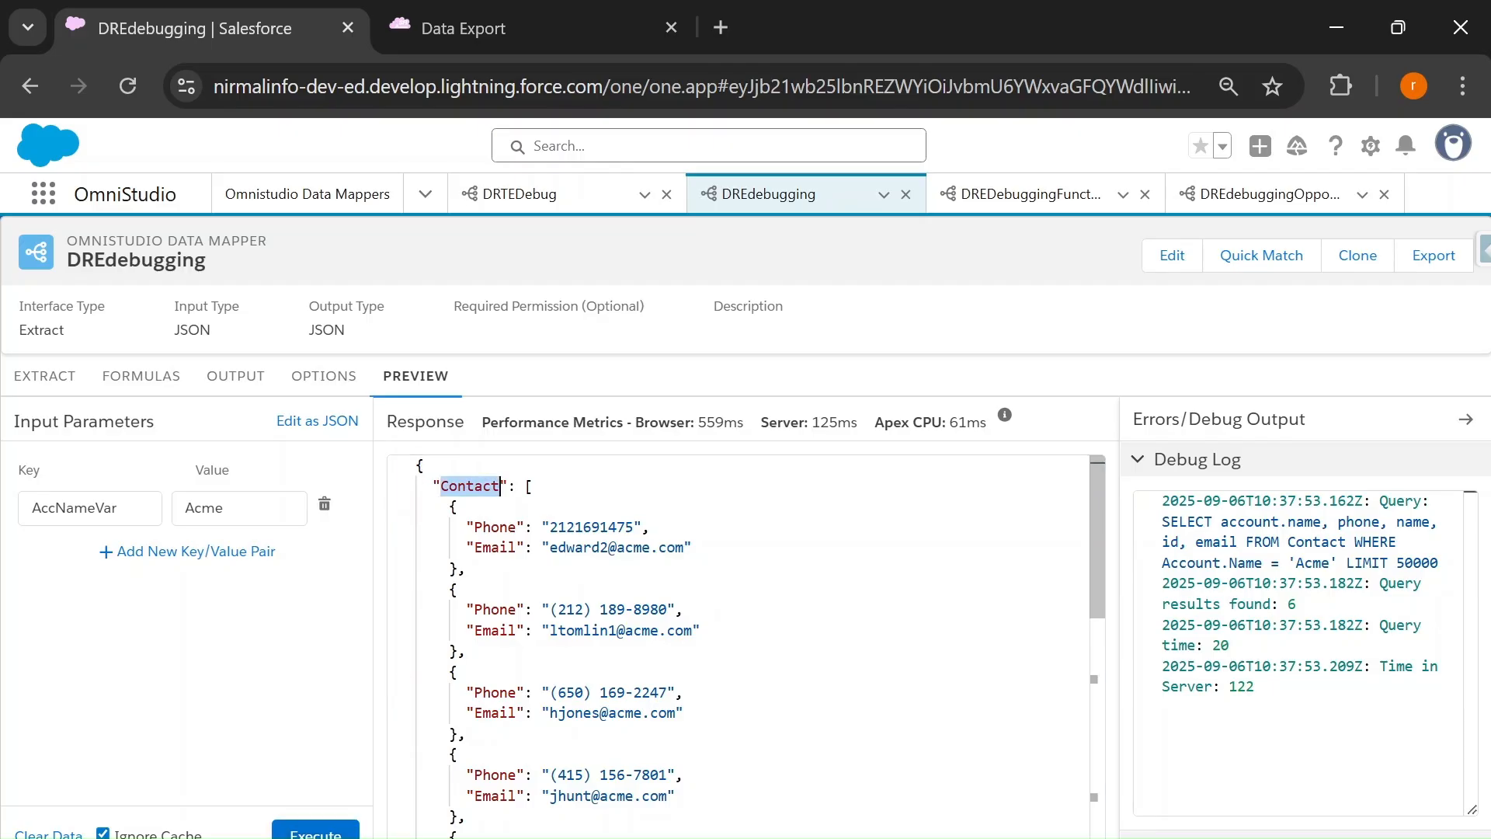
scroll(501, 485, down, 6)
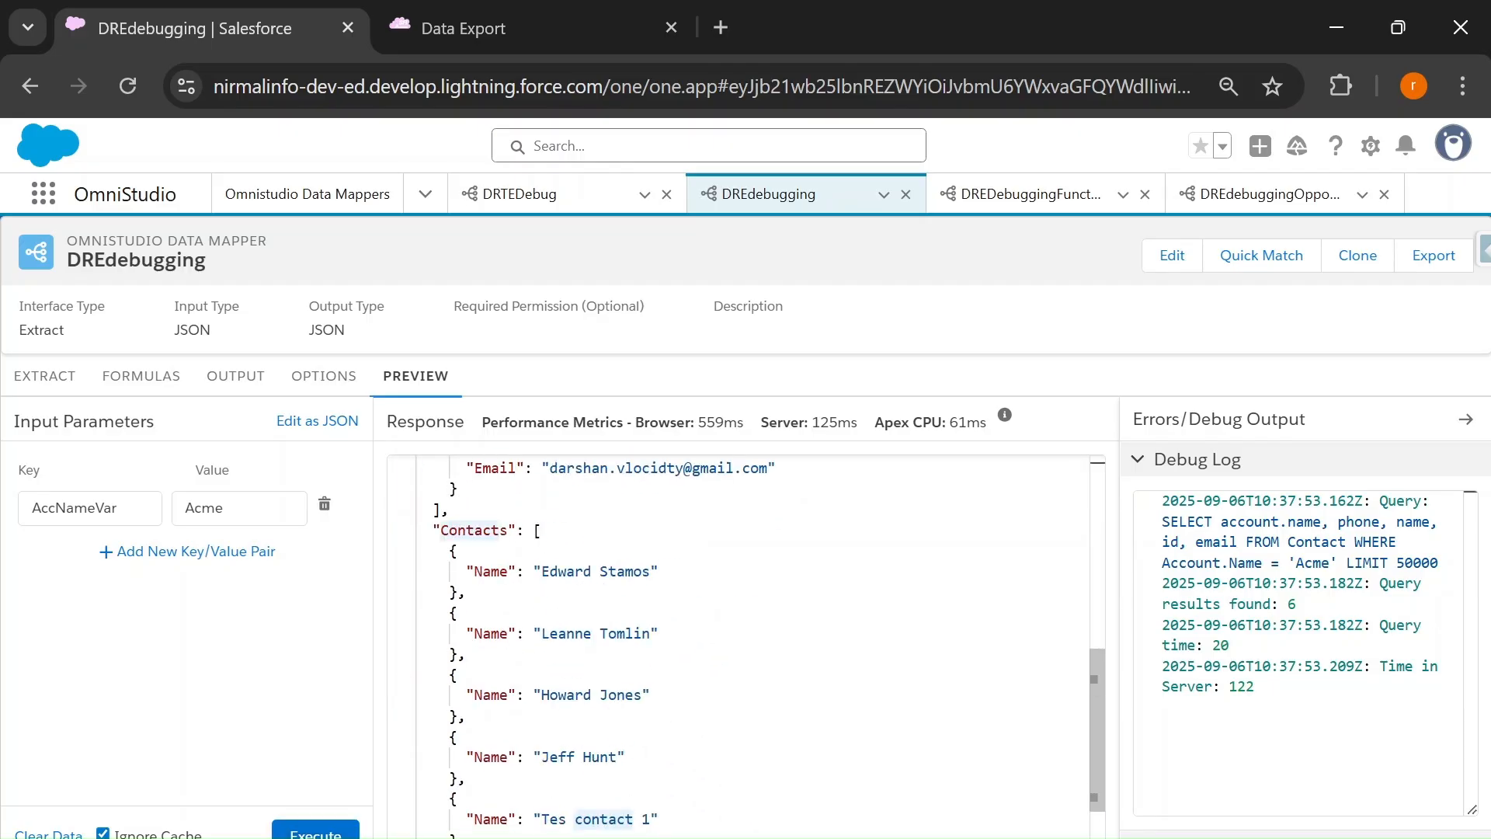
double_click(475, 532)
double_click(491, 572)
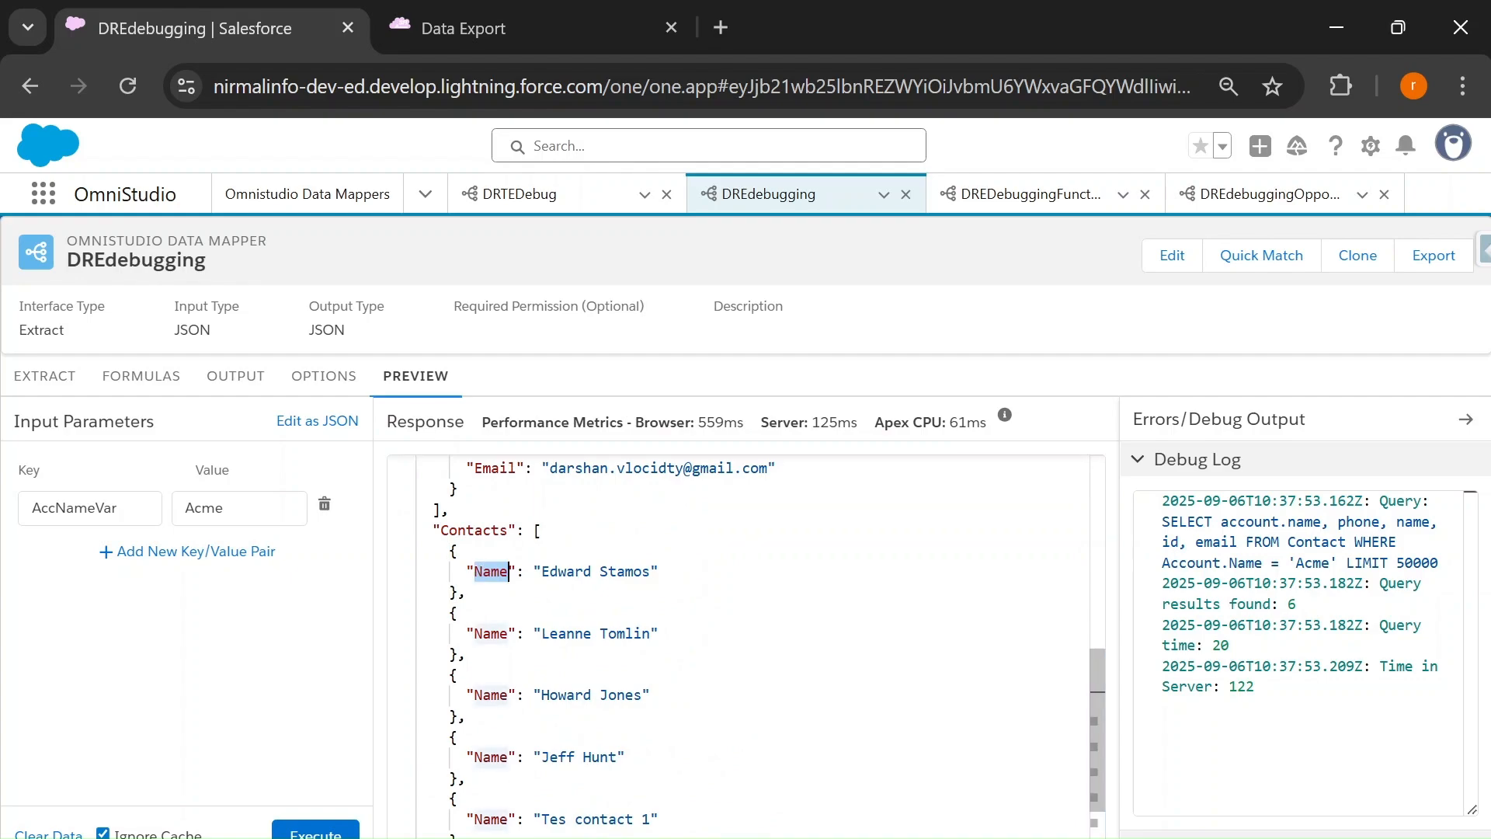
scroll(509, 572, up, 6)
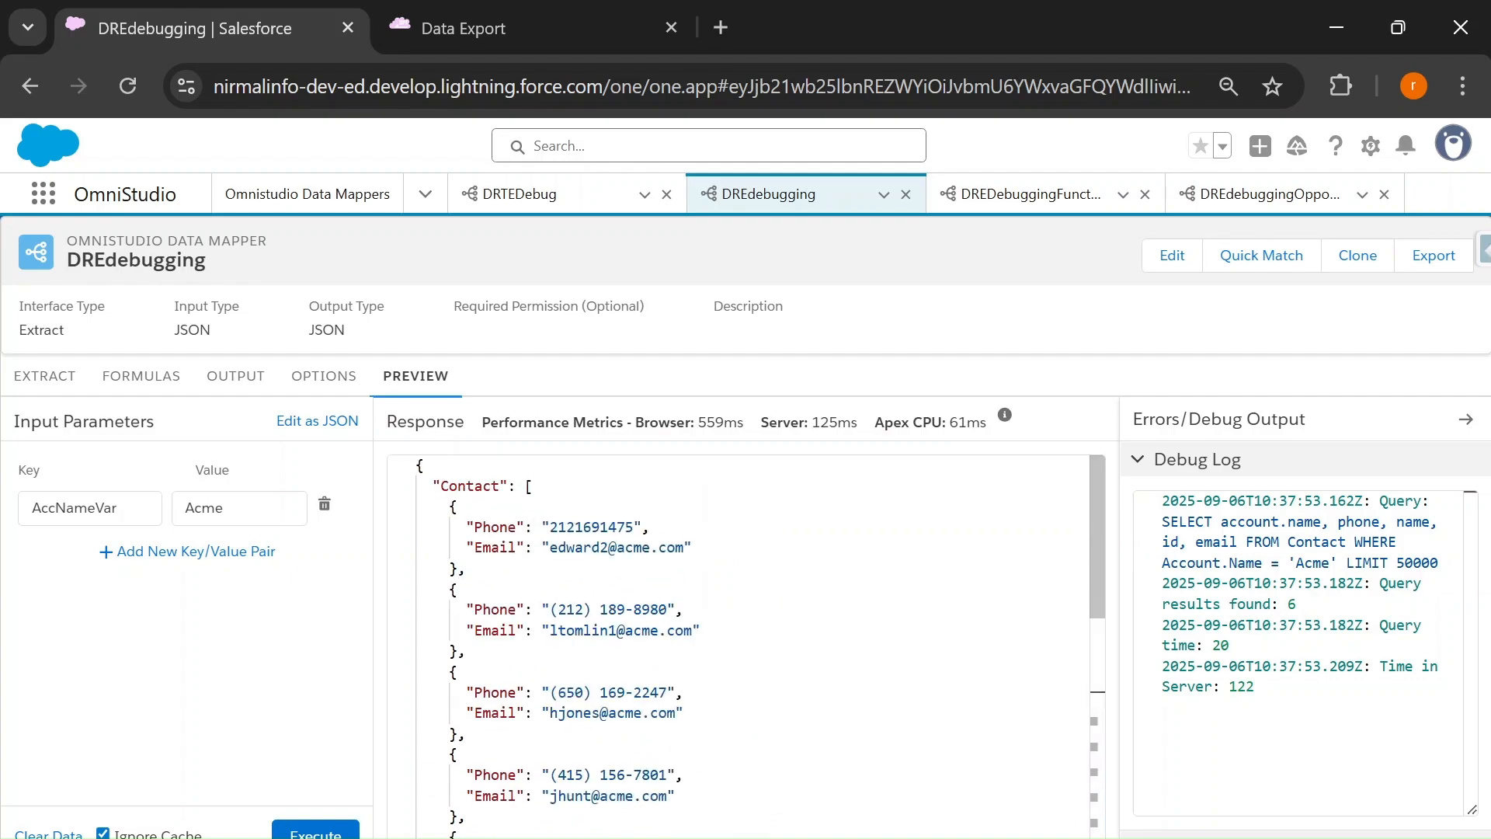
drag(449, 506, 466, 568)
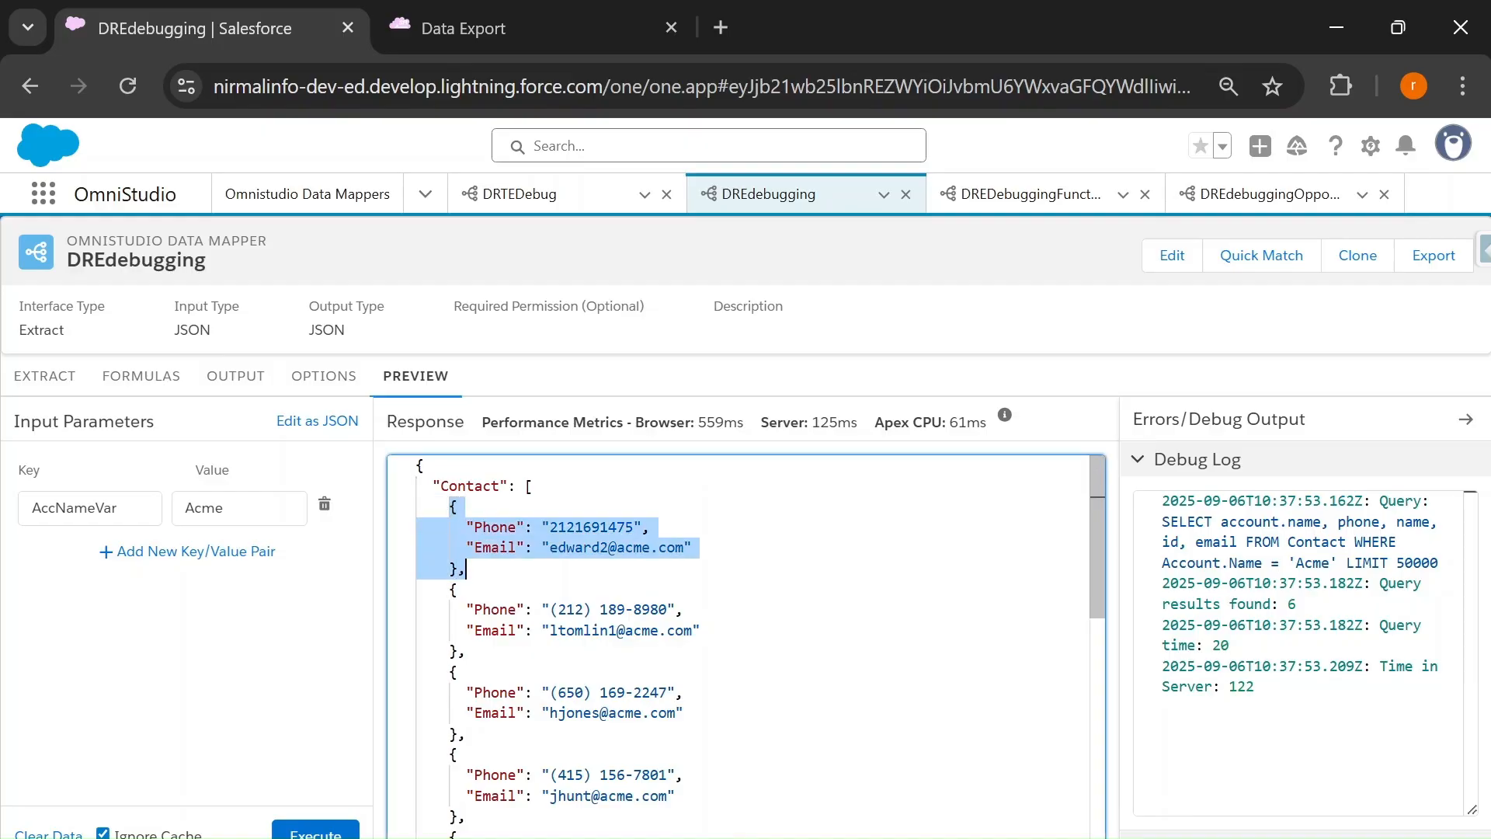
click(403, 486)
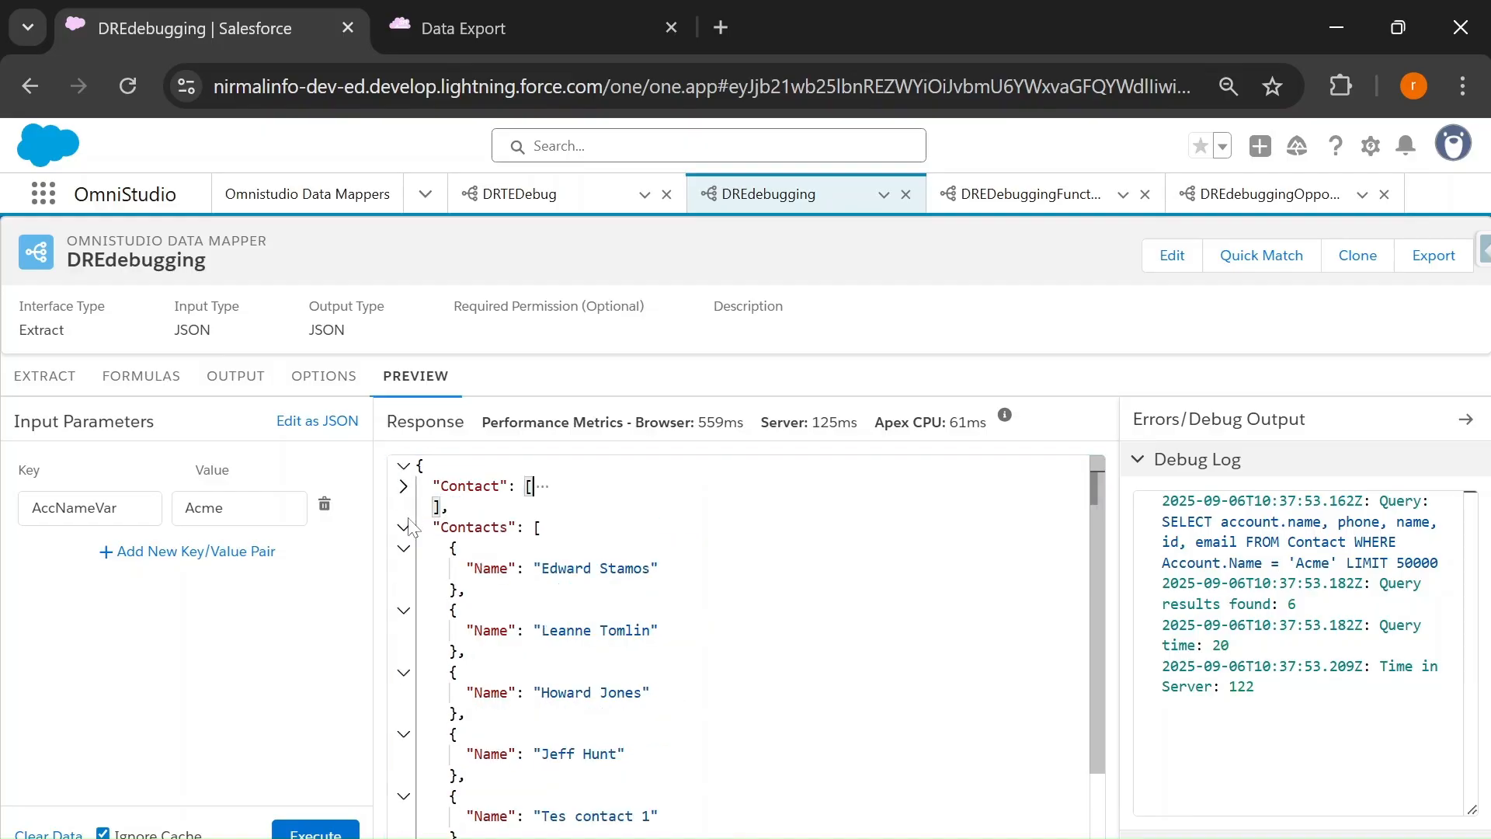
click(403, 528)
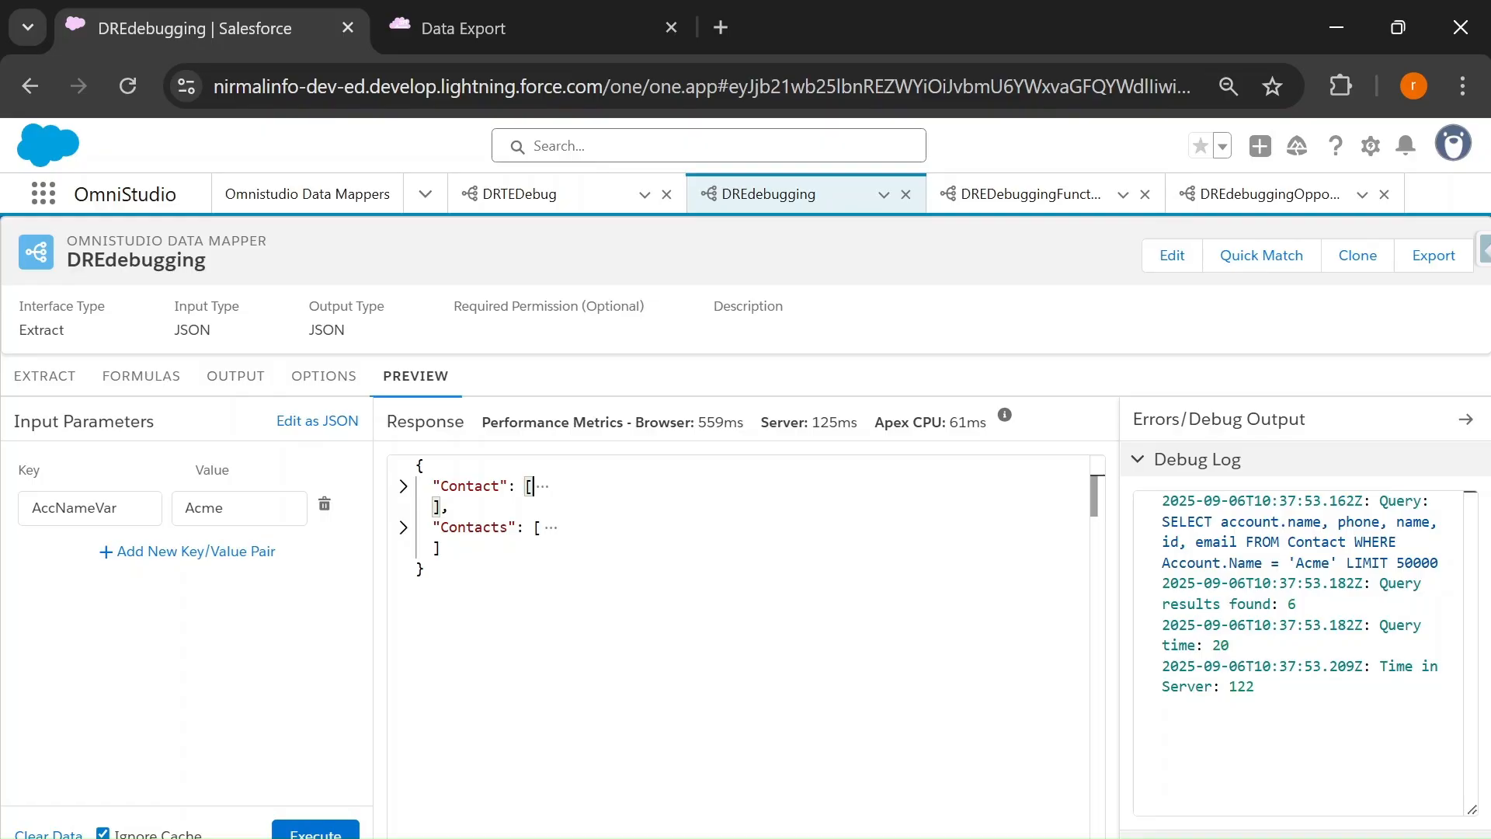
Change the output JSON path of the ConList:Name mapping to Contact:Name in the DREdebugging data mapper
click(227, 392)
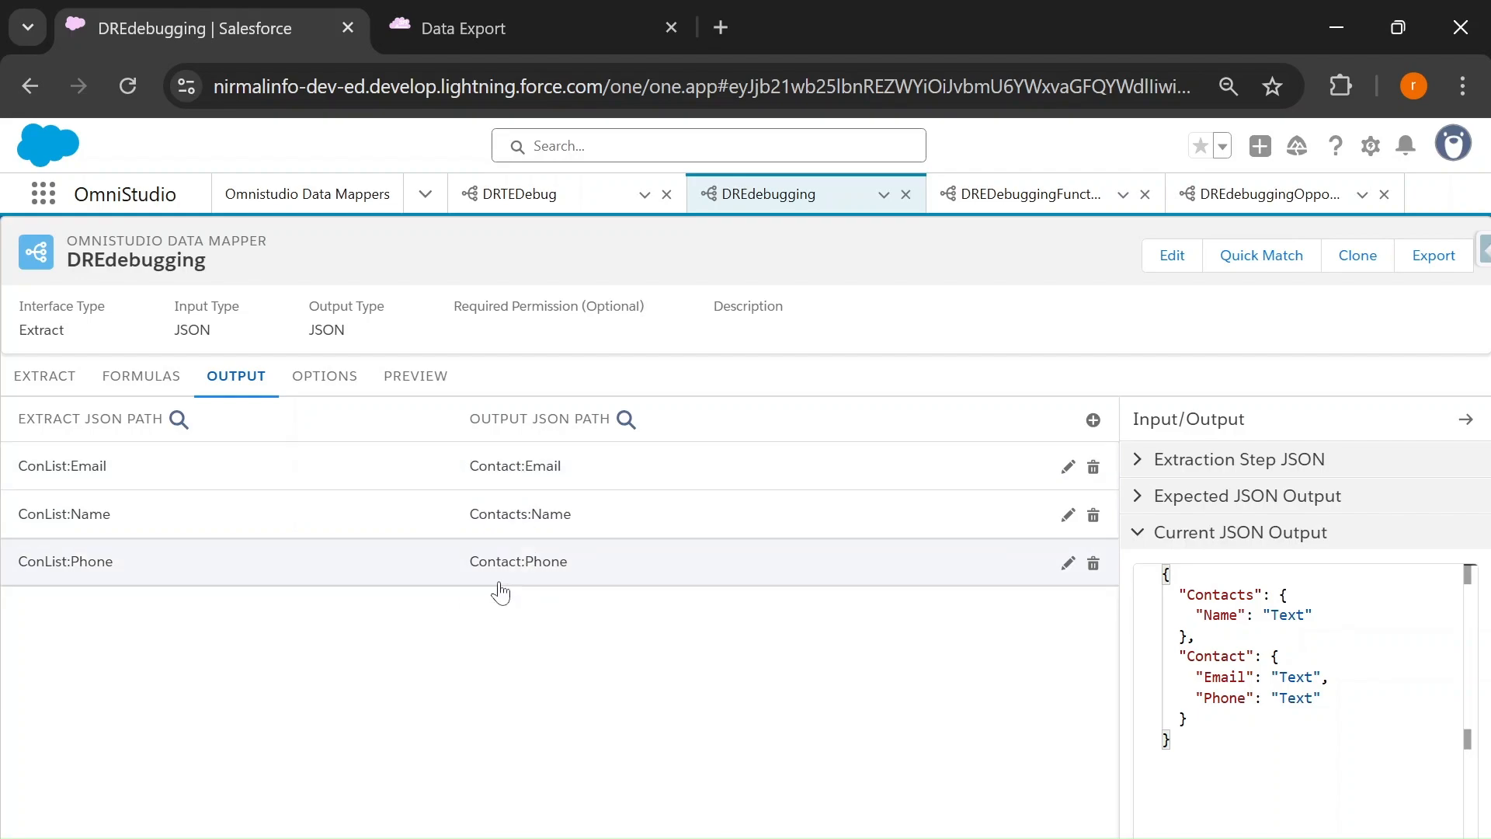
click(522, 524)
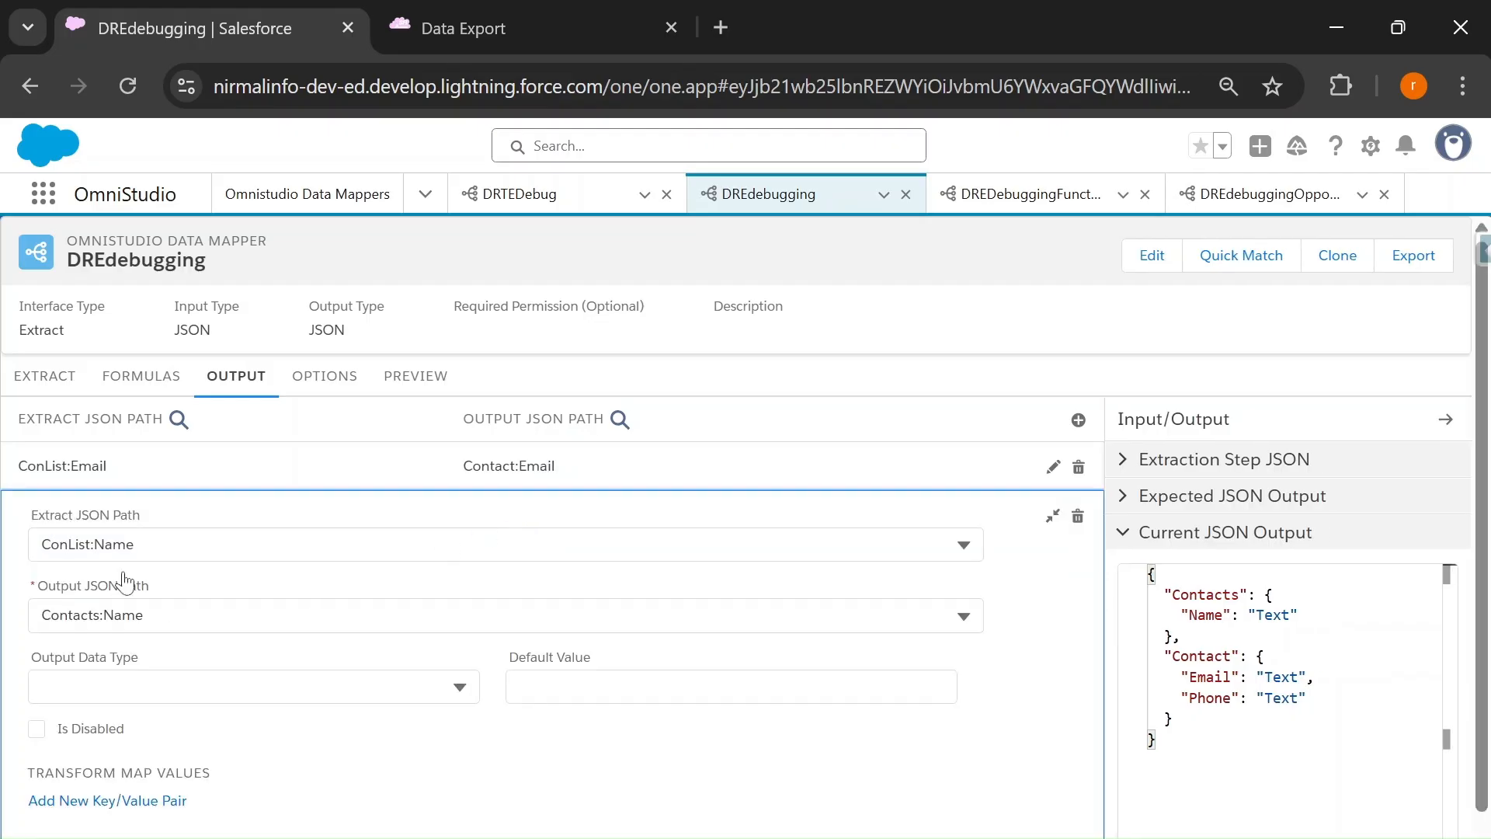
click(100, 615)
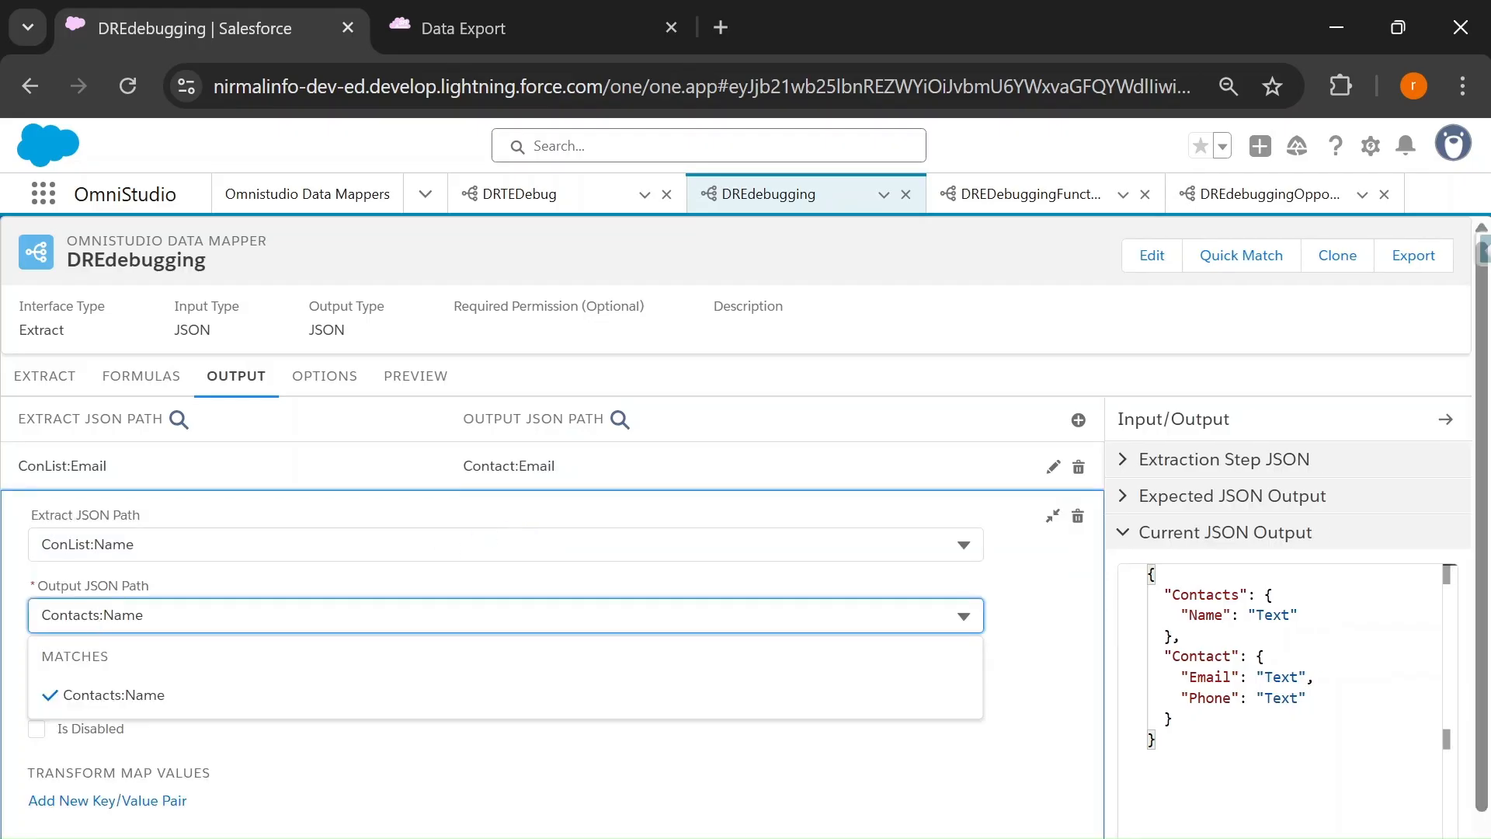
key(BackSpace)
key(Return)
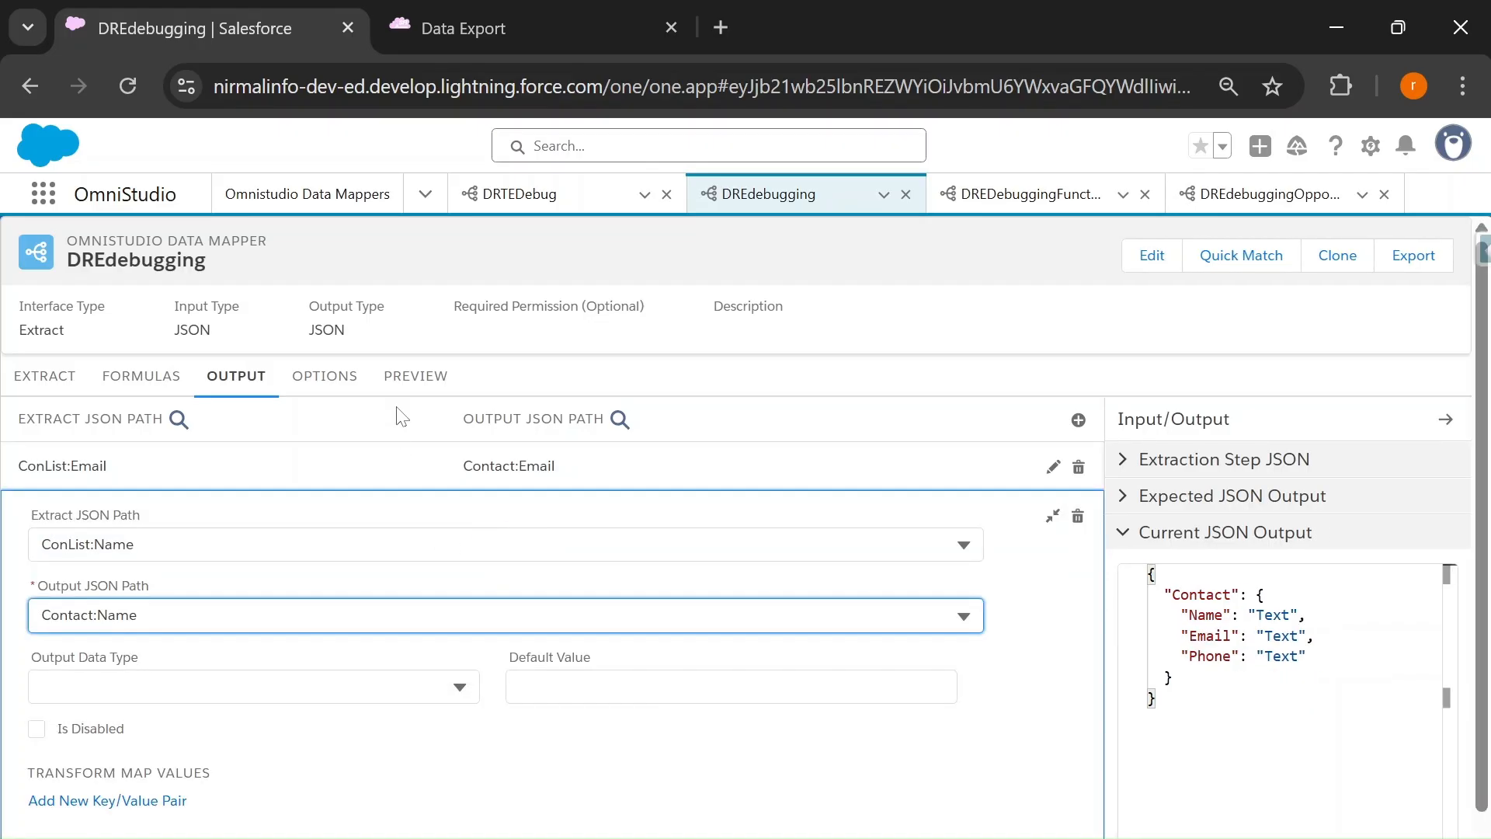
Execute the DREdebugging preview for Acme again, review the name, phone and email fields in the response, and collapse the Contact list
click(414, 375)
click(315, 829)
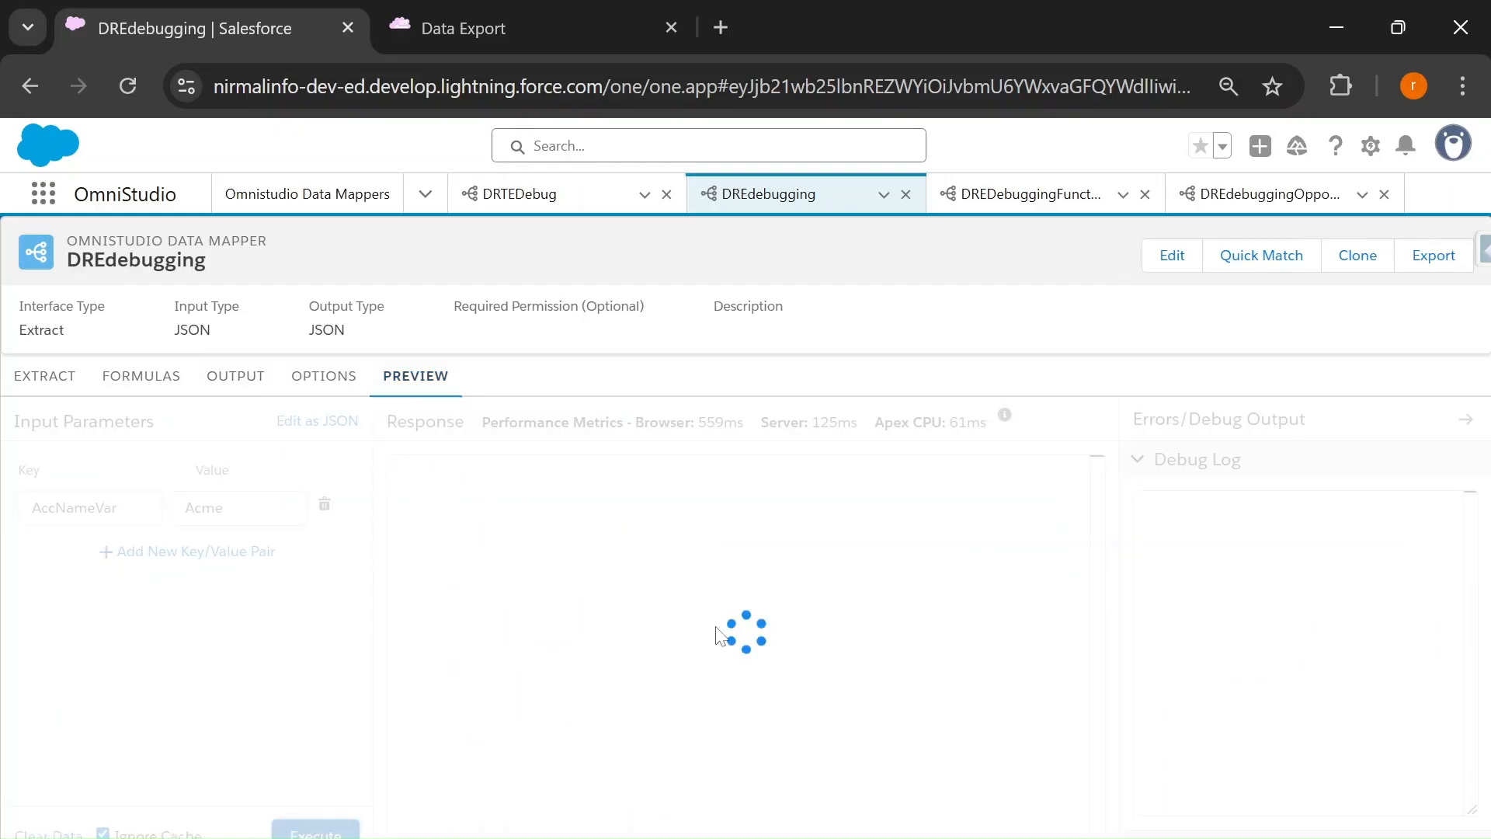
scroll(596, 639, down, 4)
scroll(595, 639, up, 3)
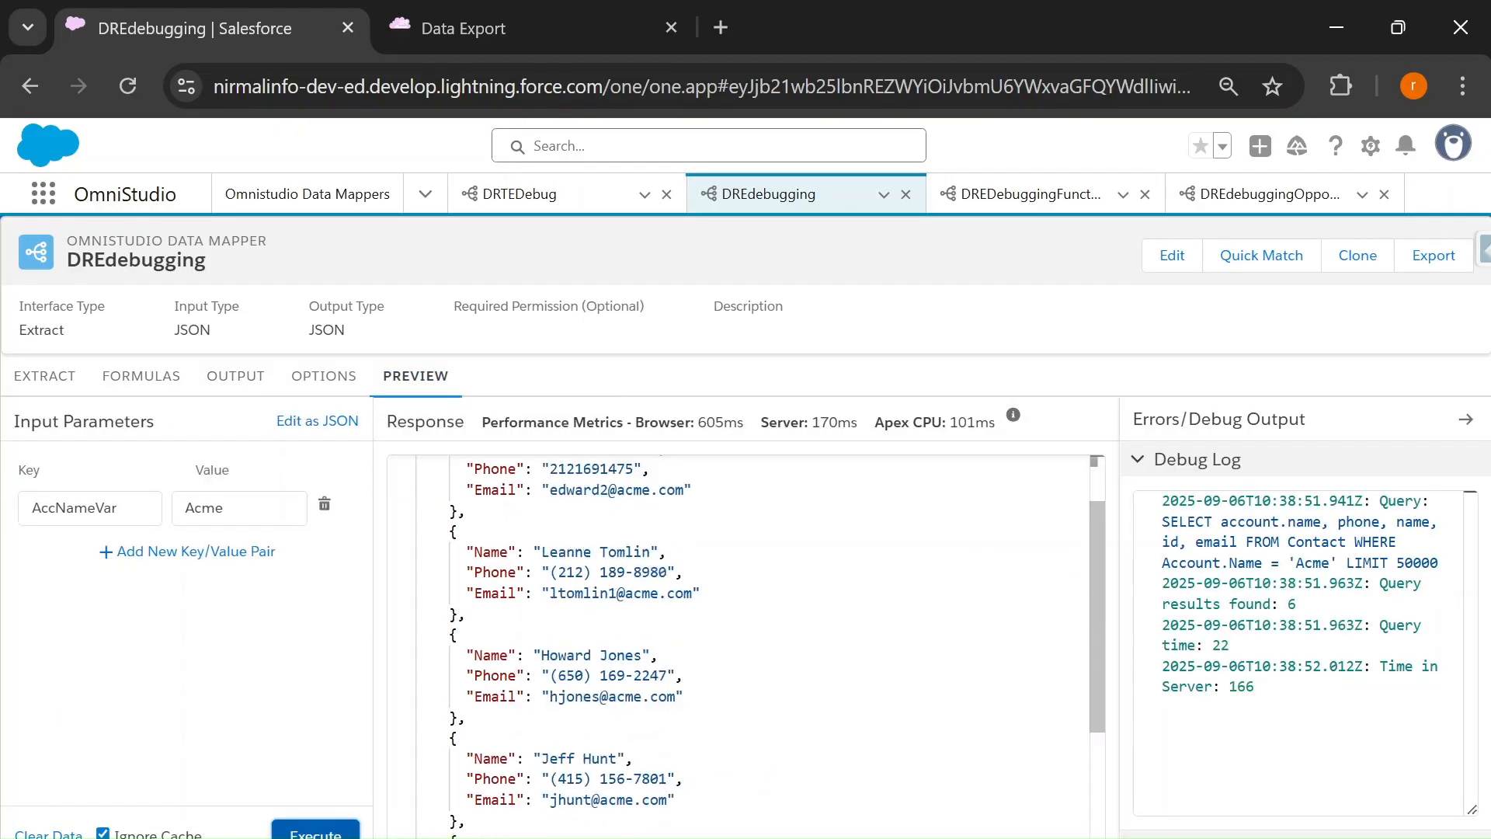
scroll(737, 644, up, 3)
click(403, 486)
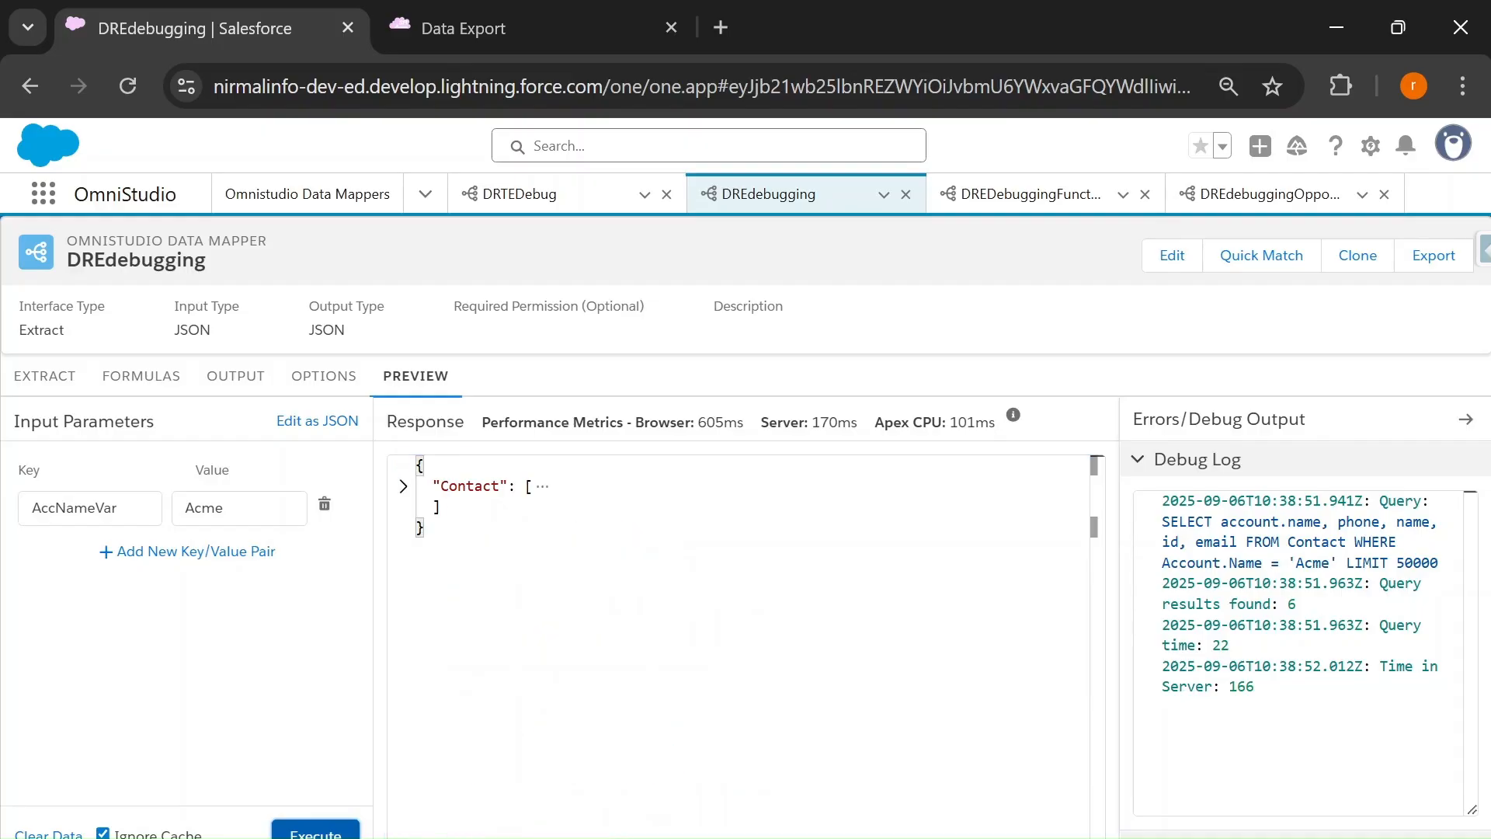
Change the Account.Name filter variable of the Contact extract step in DREdebugging to AccountNamevar
click(53, 384)
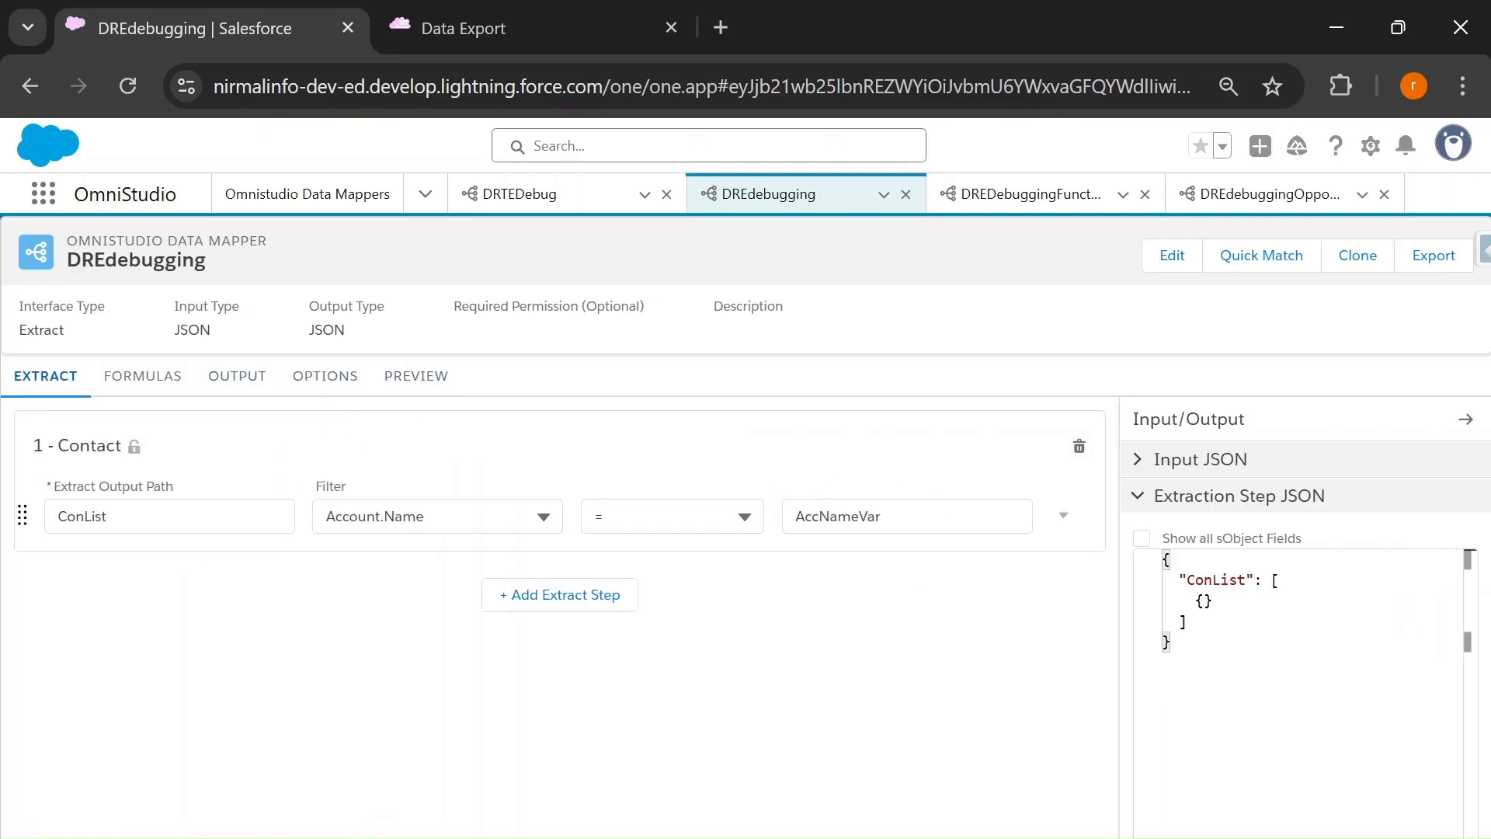
double_click(881, 517)
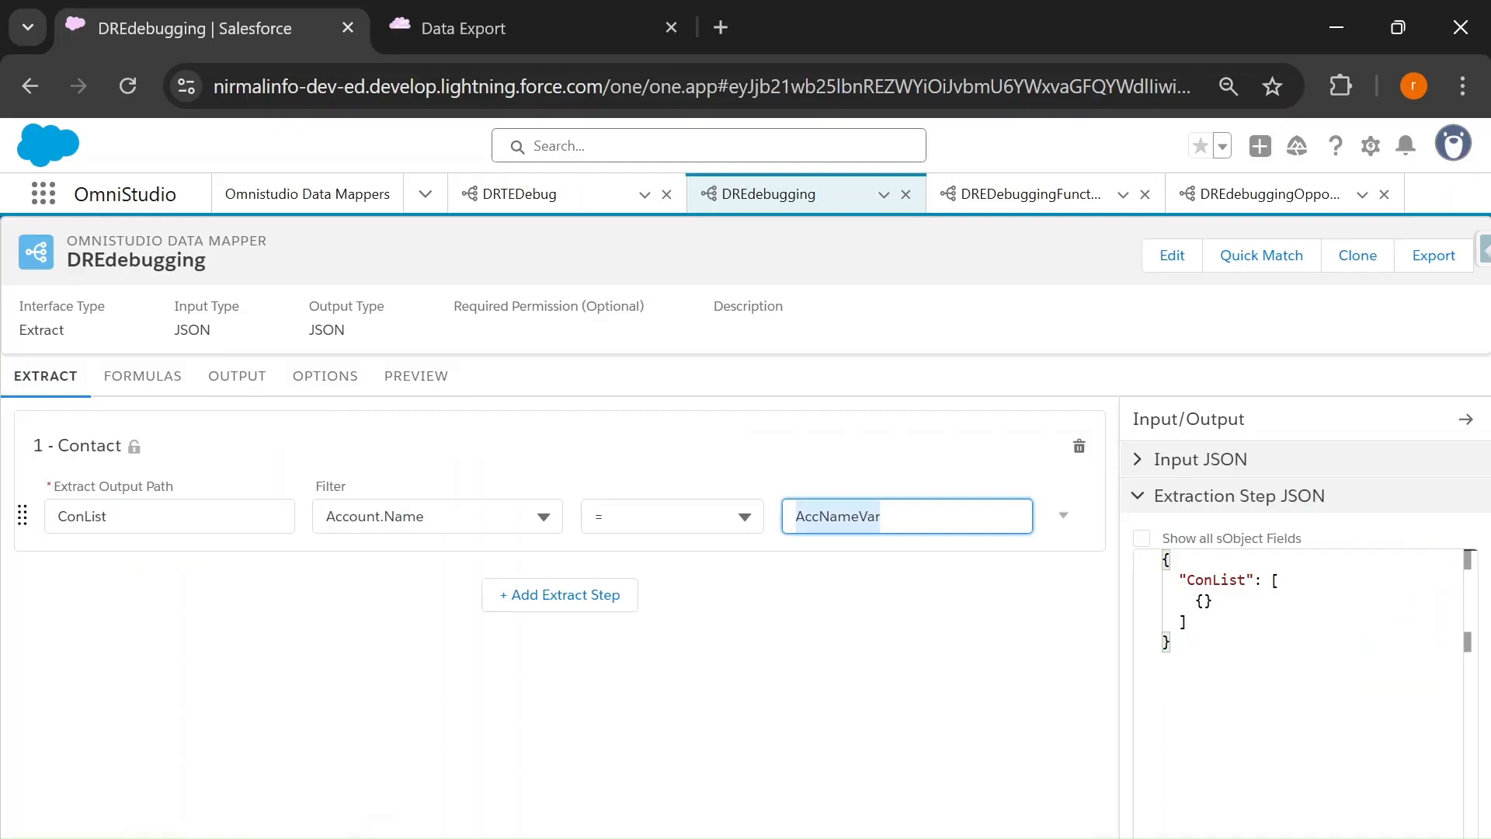
text(Acc)
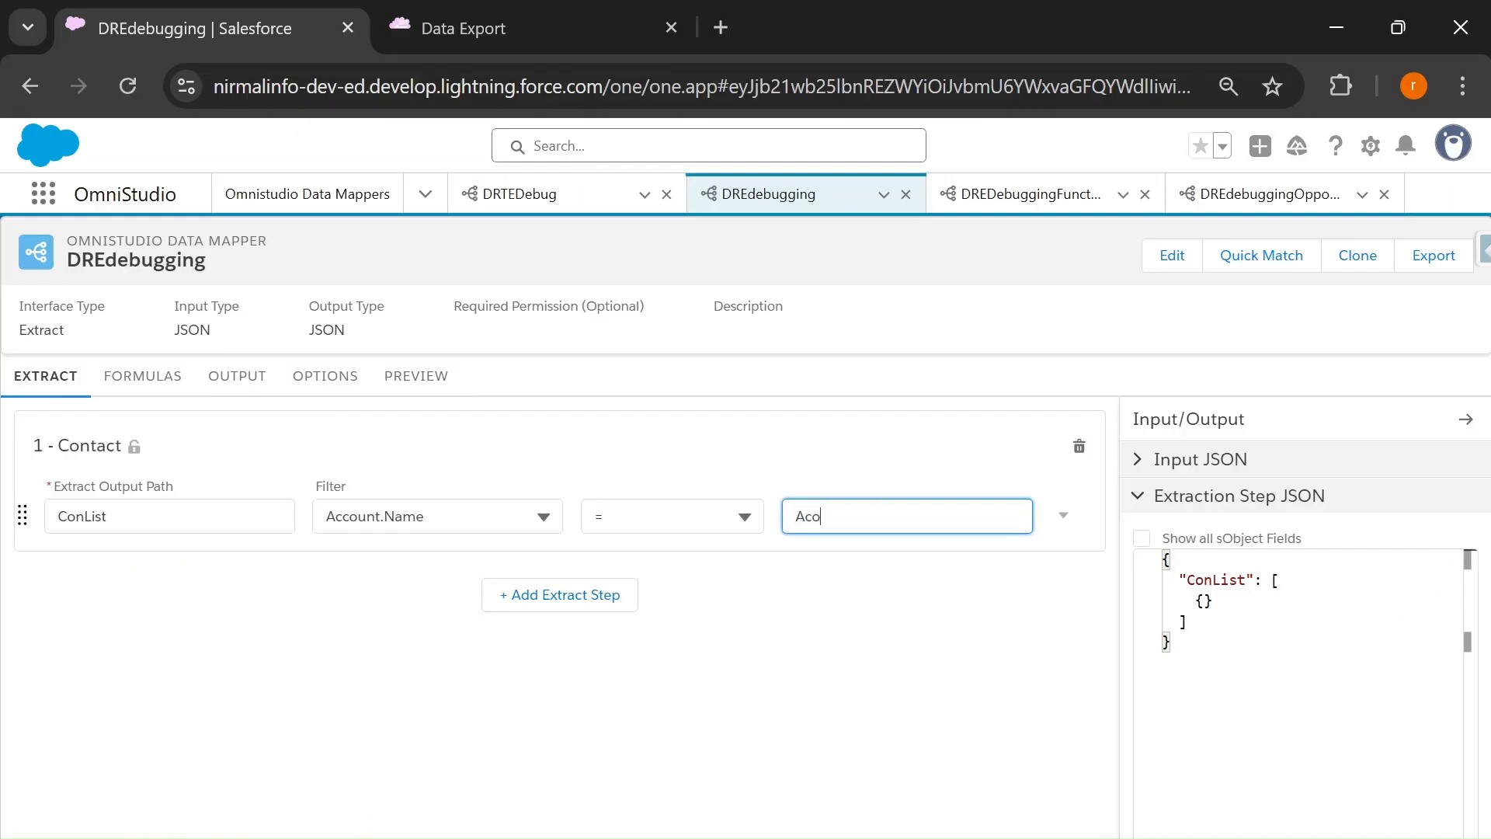
key(BackSpace)
text(countNamevar)
click(405, 377)
click(81, 376)
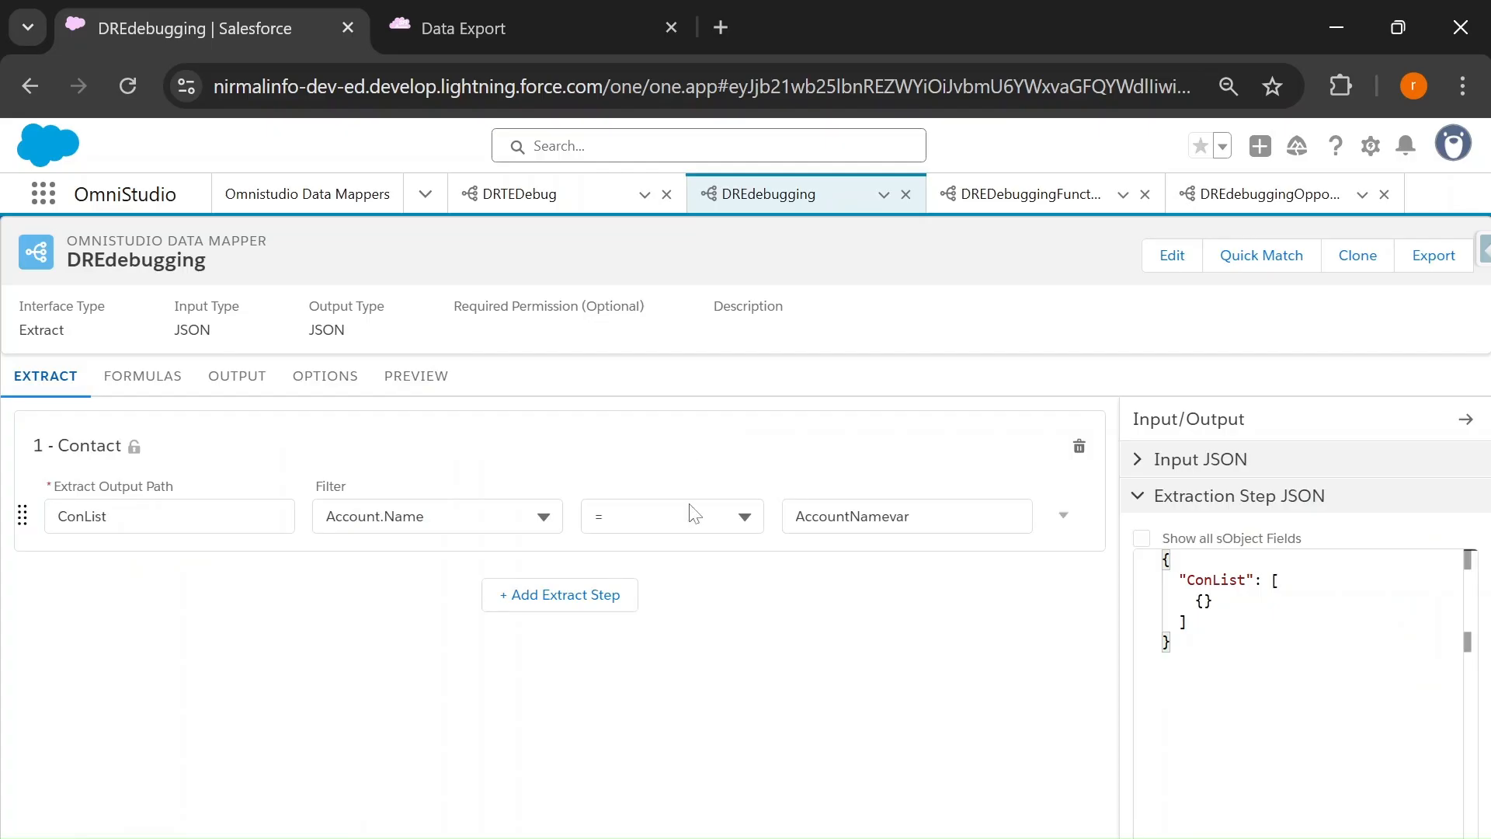
Rename the preview input parameter key to AccountNameVar and execute the DREdebugging preview for Acme
click(429, 385)
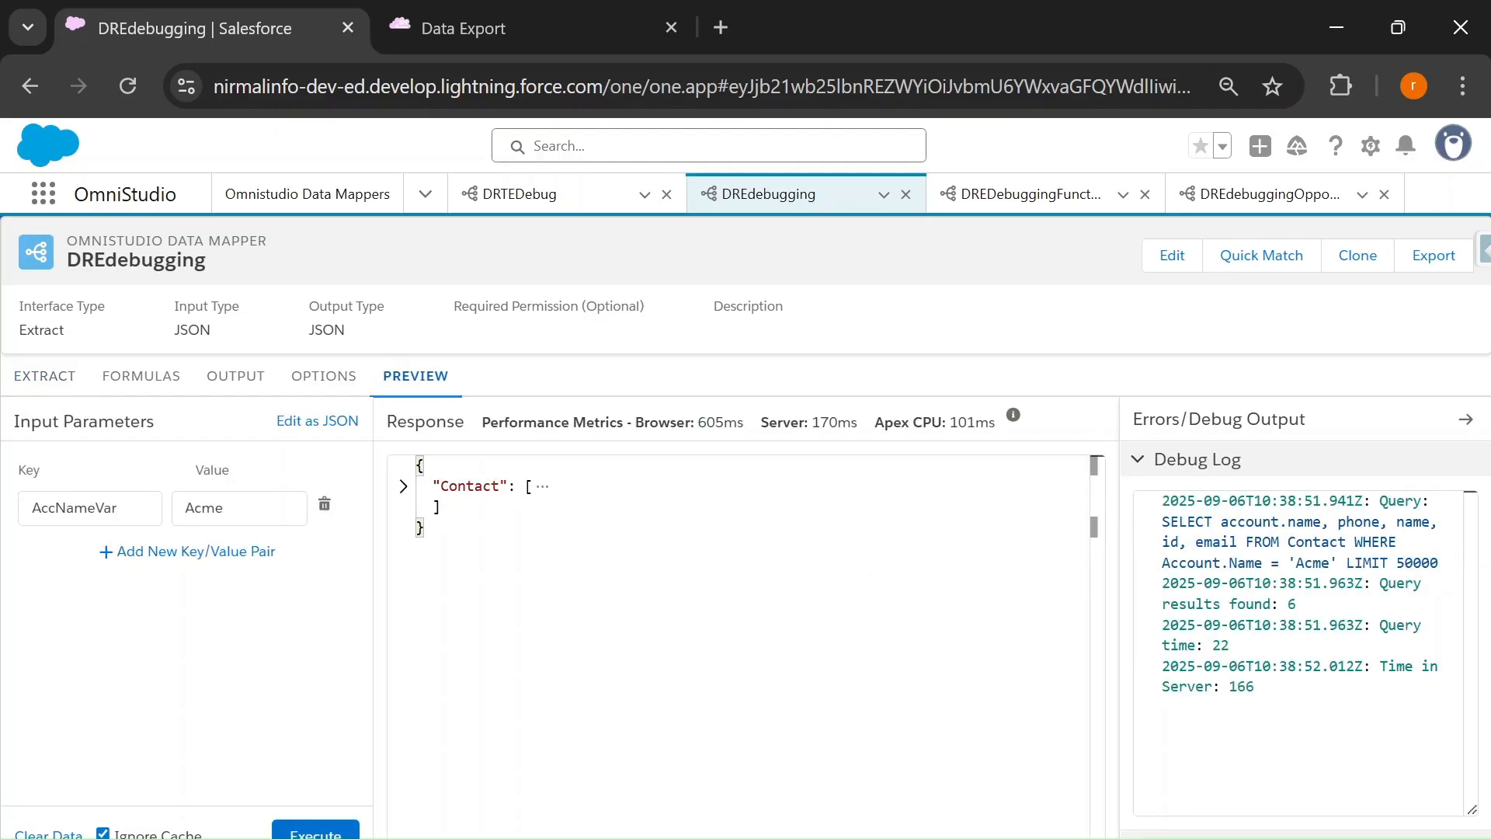
drag(118, 509, 16, 514)
text(A)
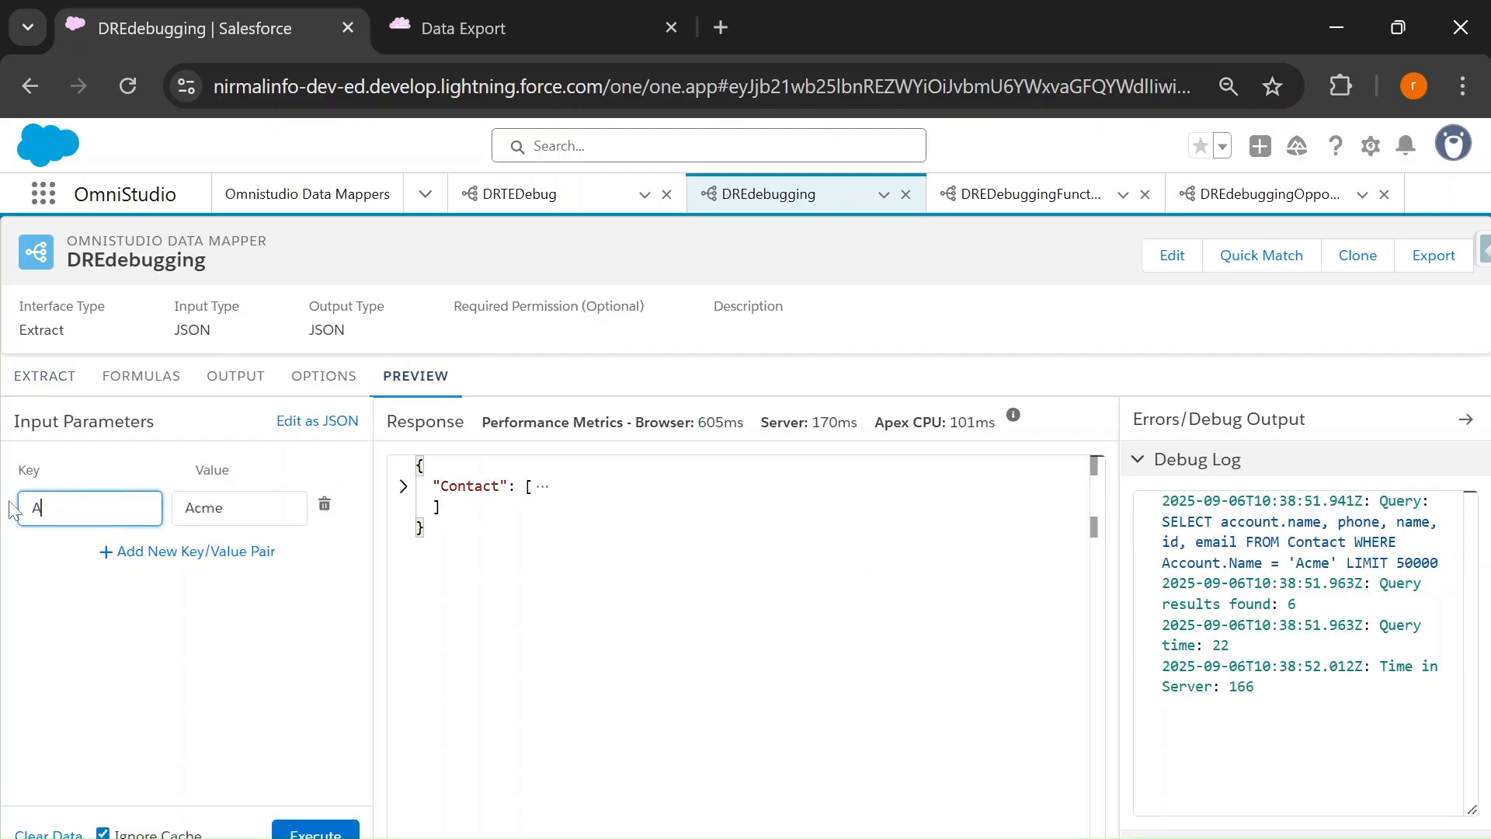
text(ccountNameVar)
click(313, 829)
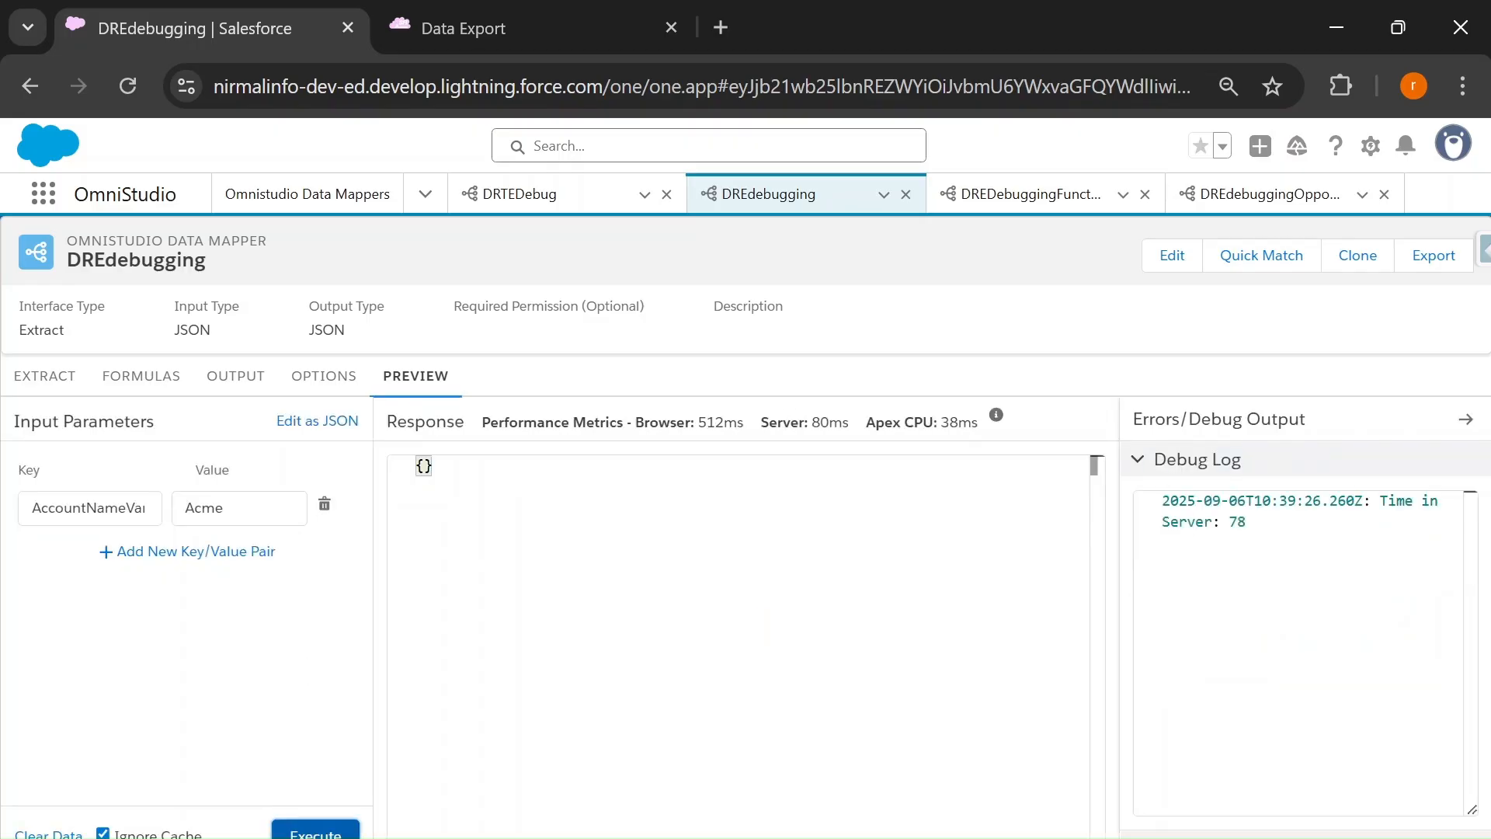
Copy the preview input key AccountNameVar and search for it in the extract step settings to compare it with the filter variable
click(44, 376)
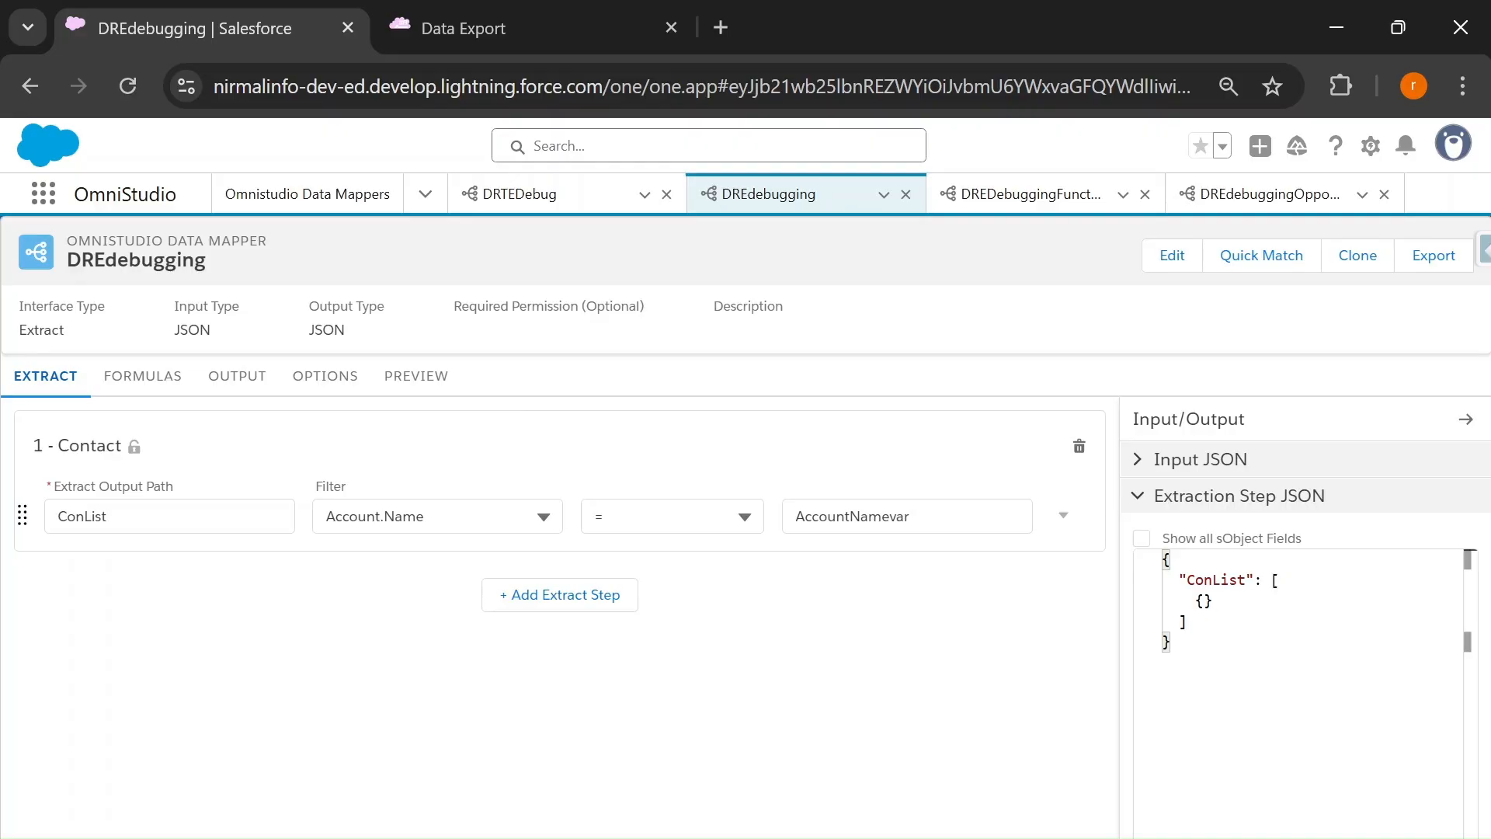
click(419, 377)
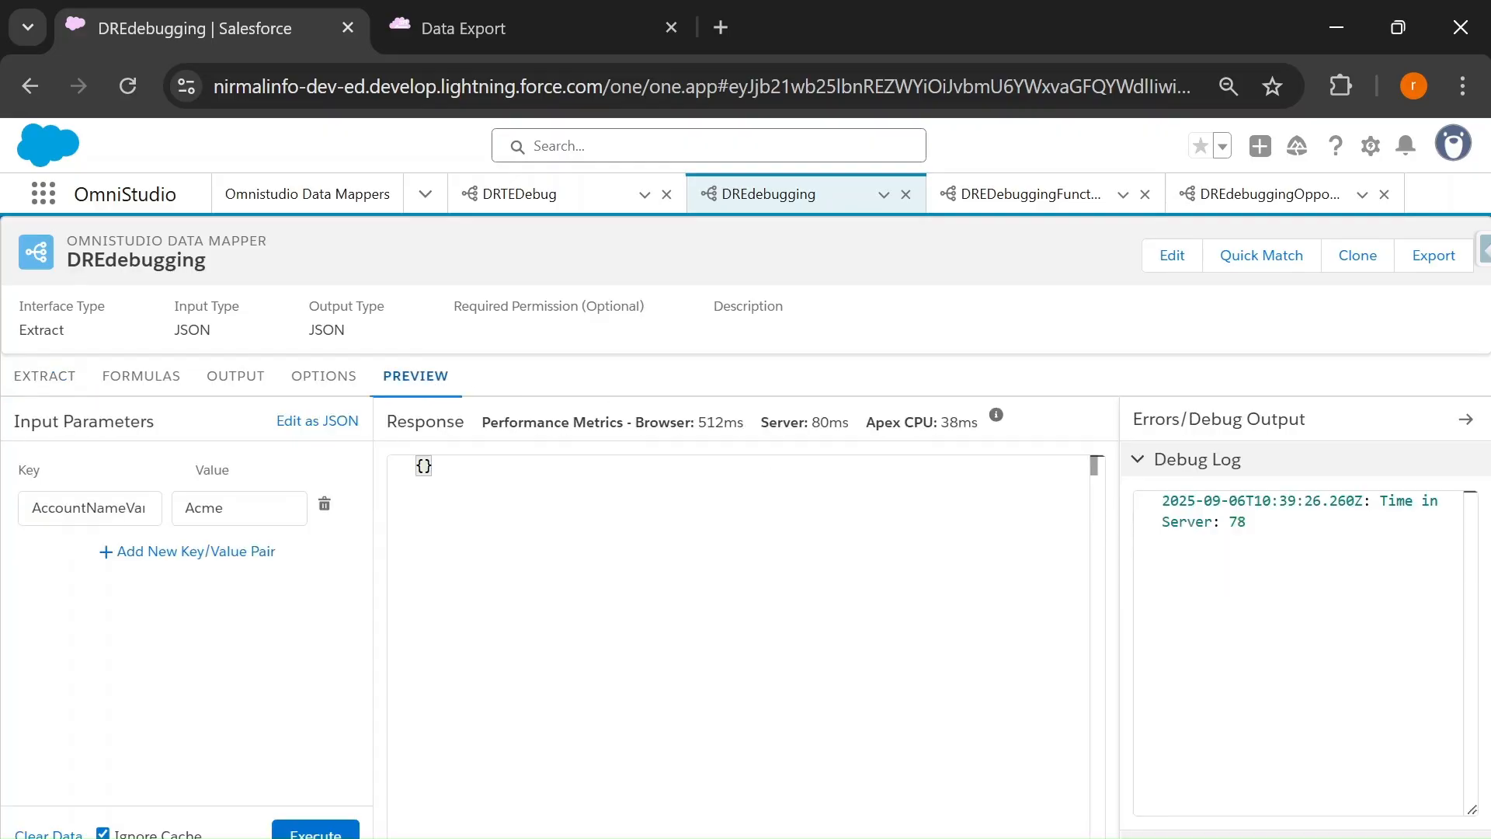
double_click(90, 508)
key(ctrl+c)
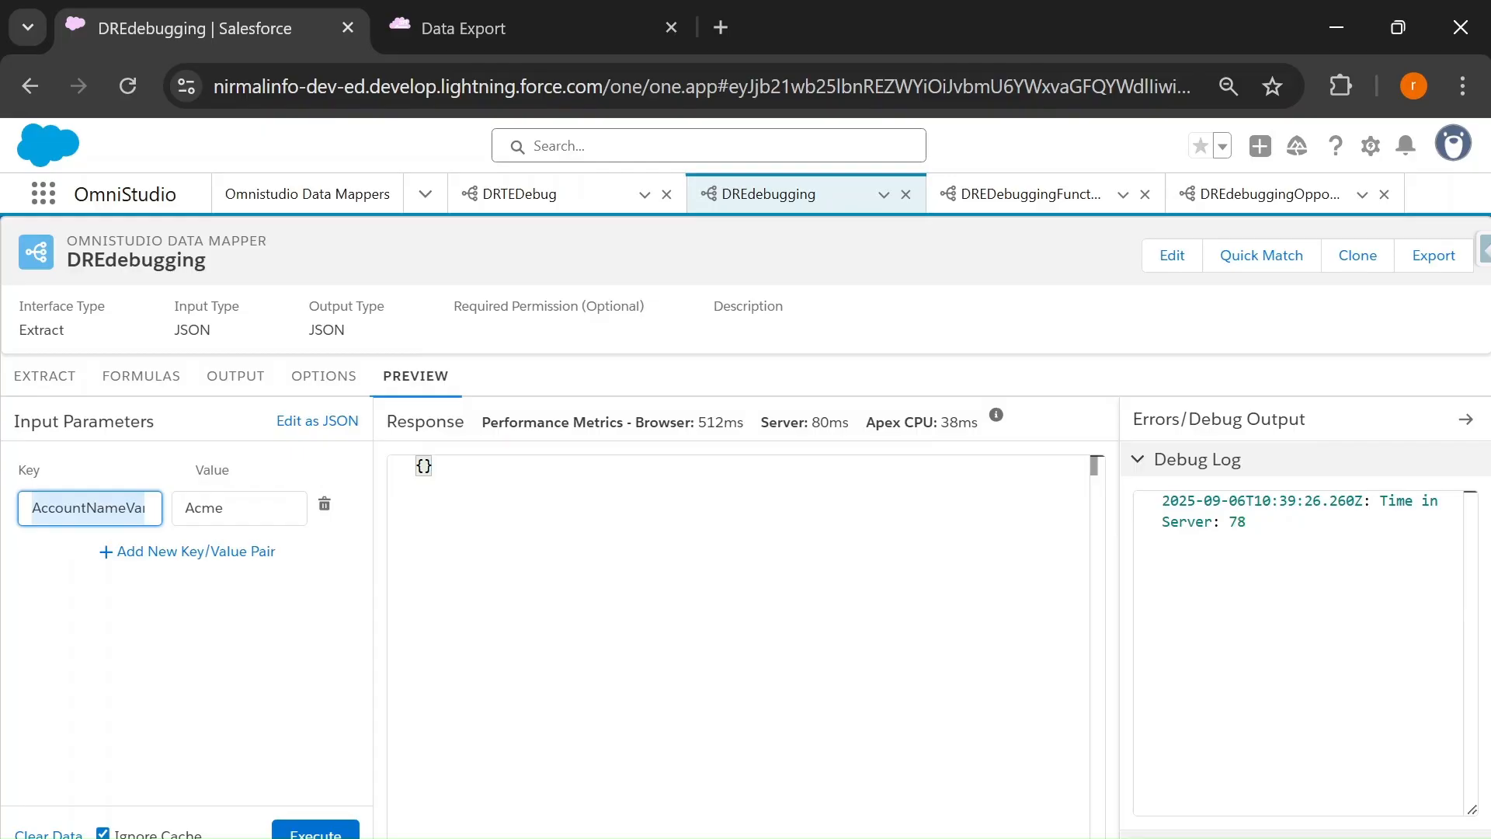
click(44, 377)
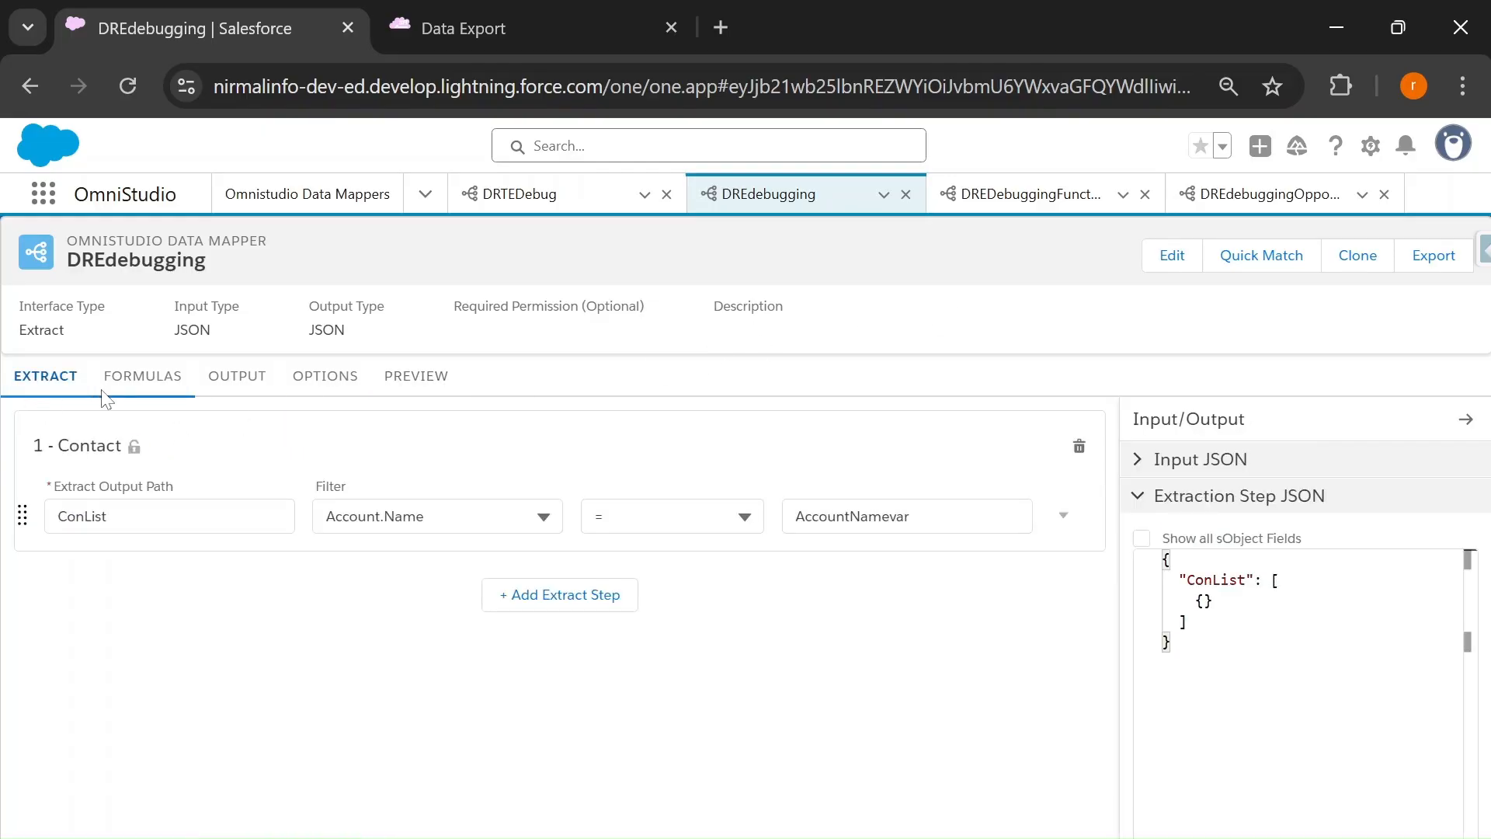
key(ctrl+f)
key(ctrl+v)
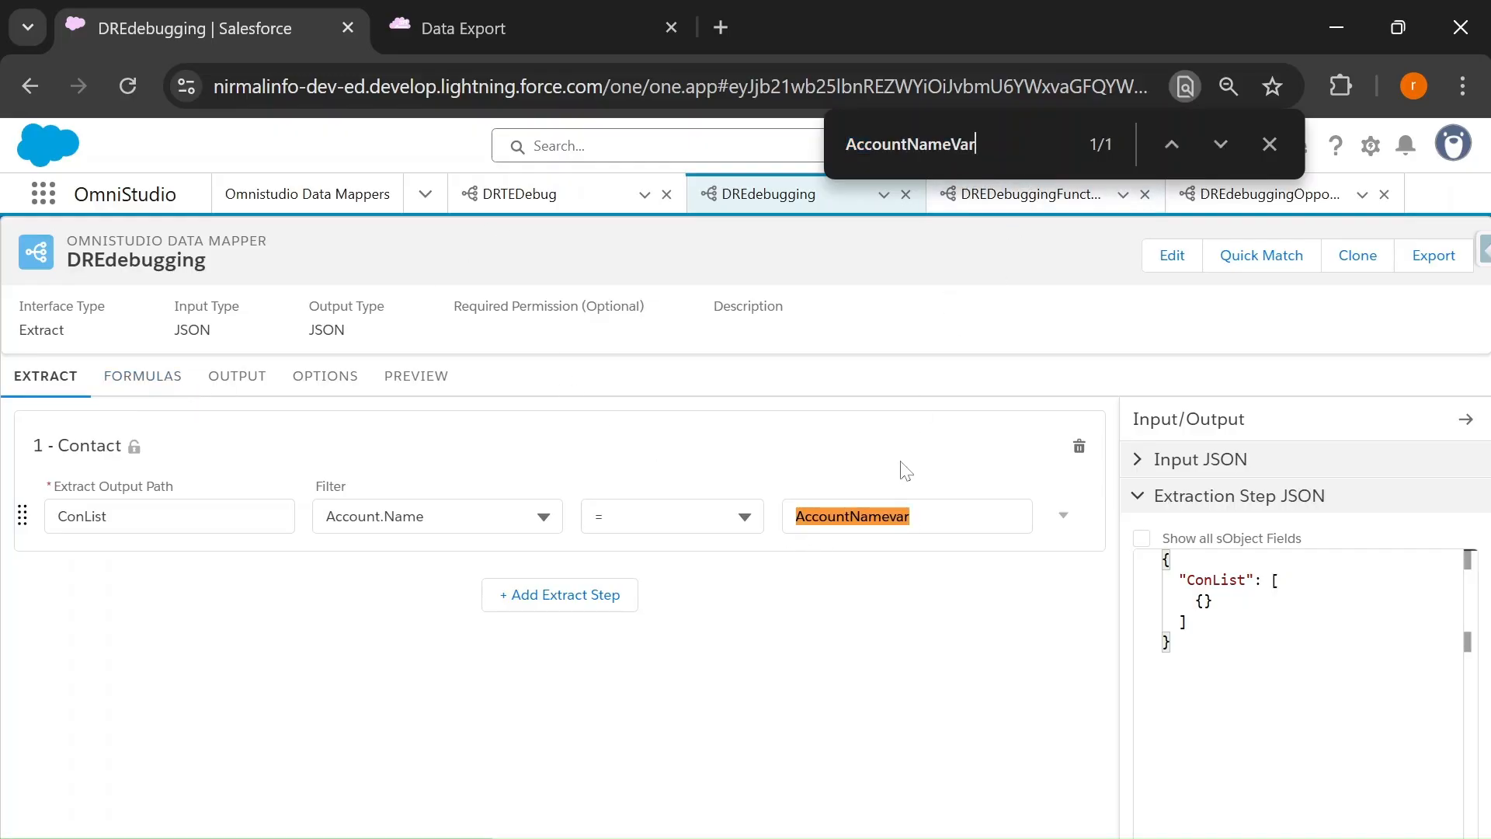
Compare the spelling and letter case of the filter variable with the preview input key, and close the page search
click(409, 378)
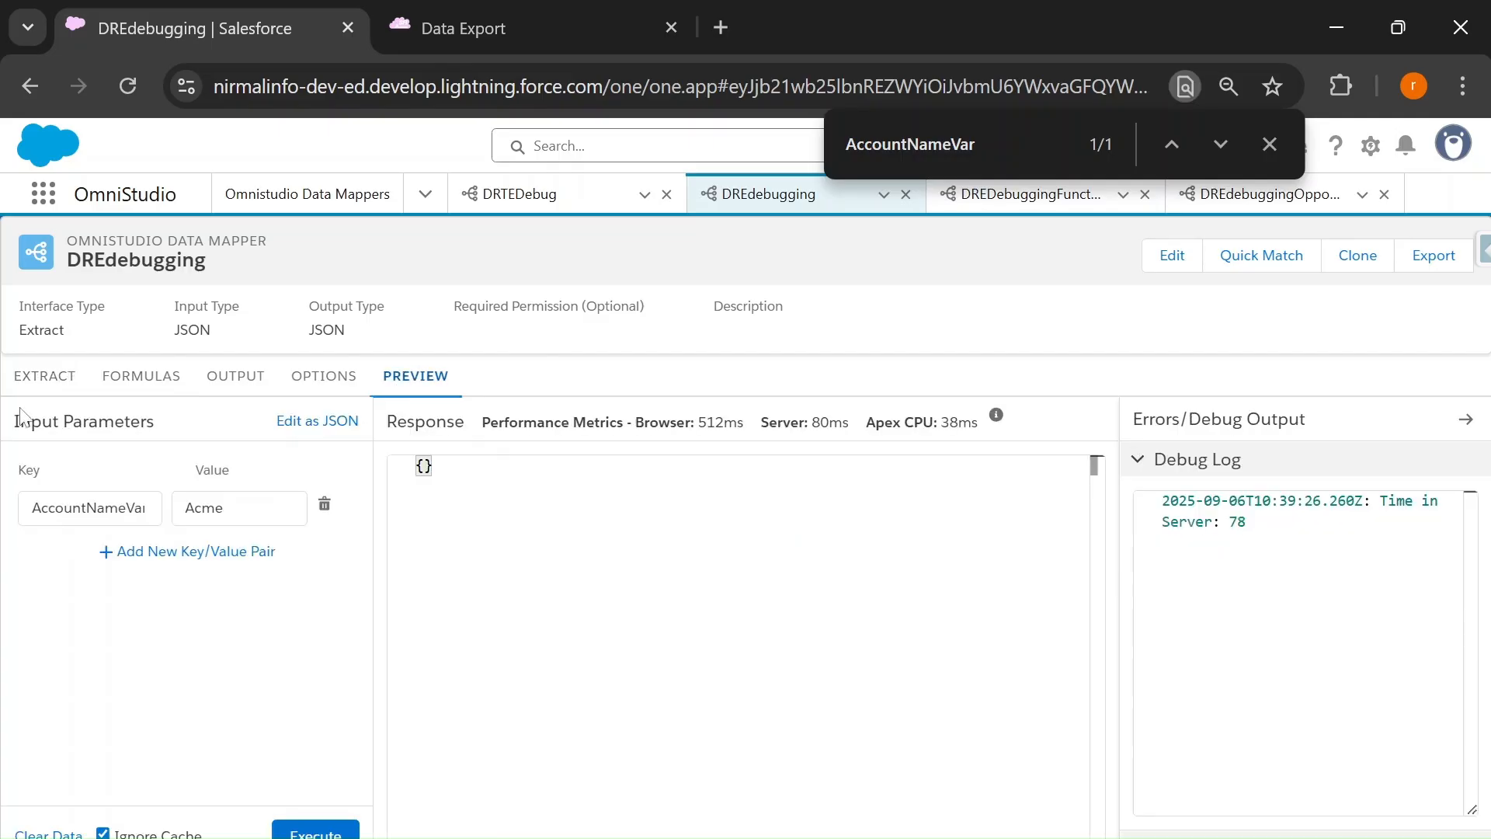
click(25, 377)
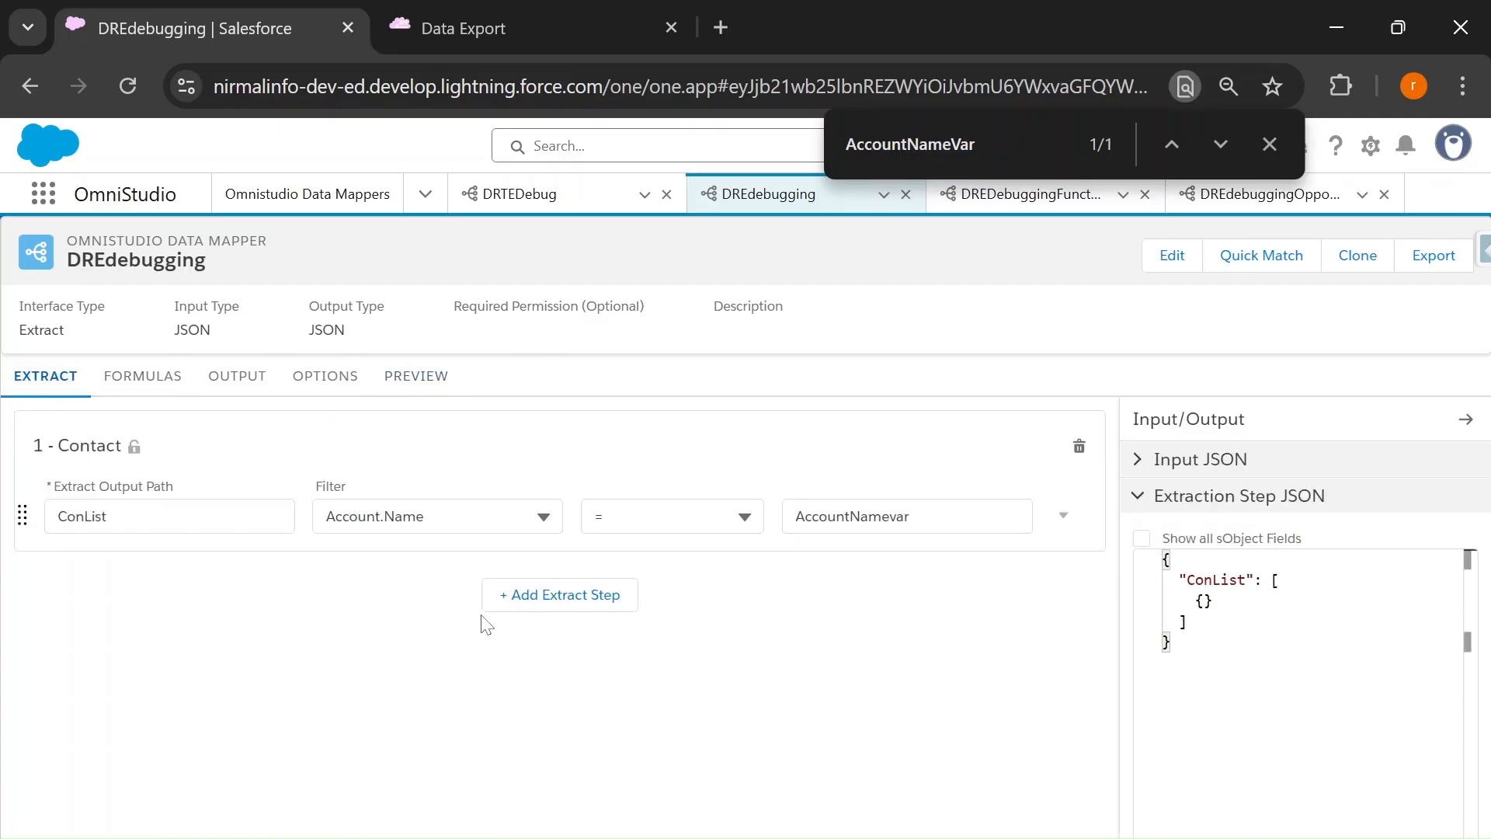
click(406, 380)
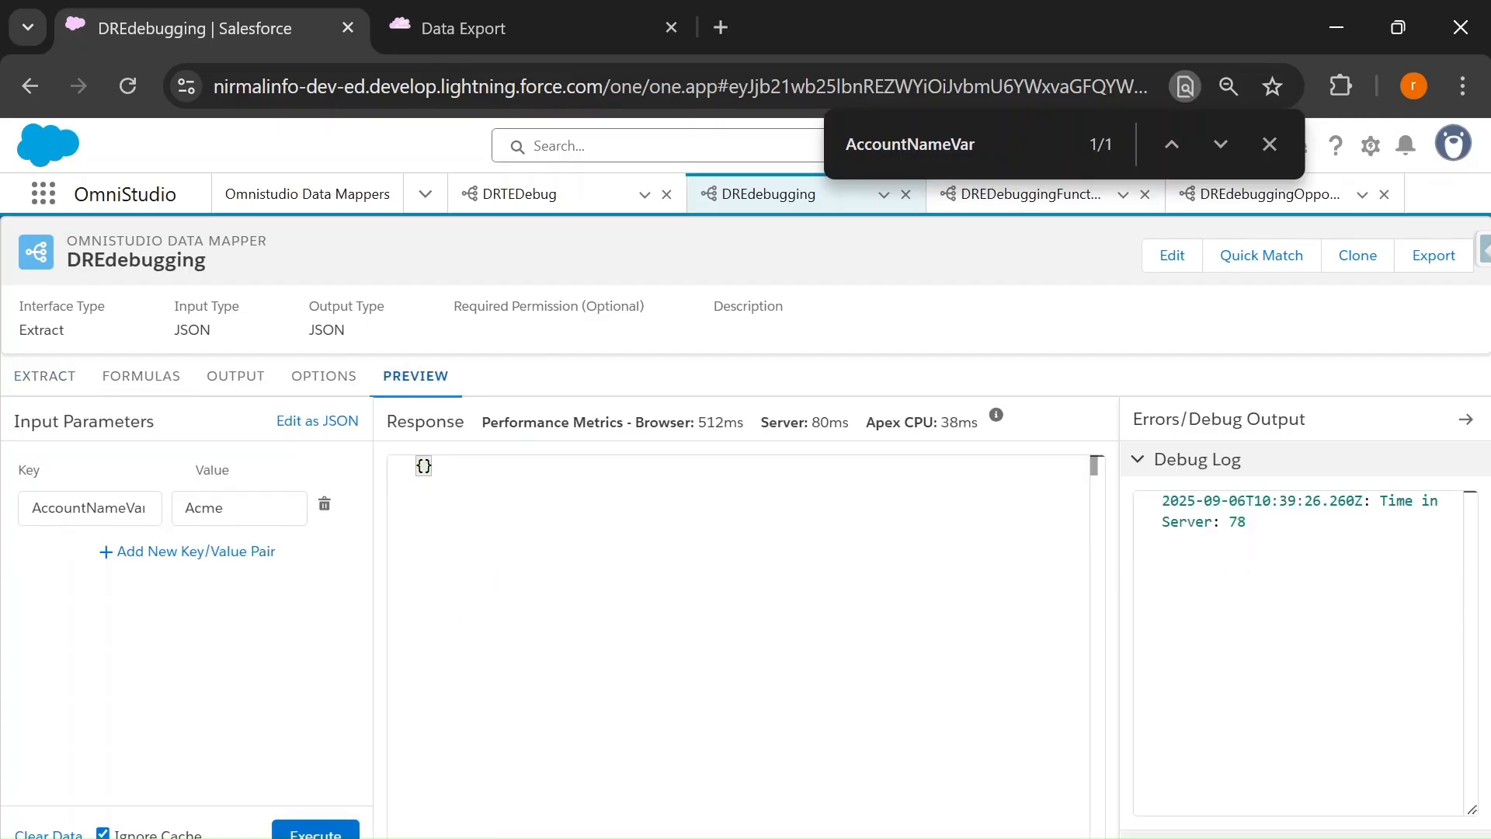
click(40, 380)
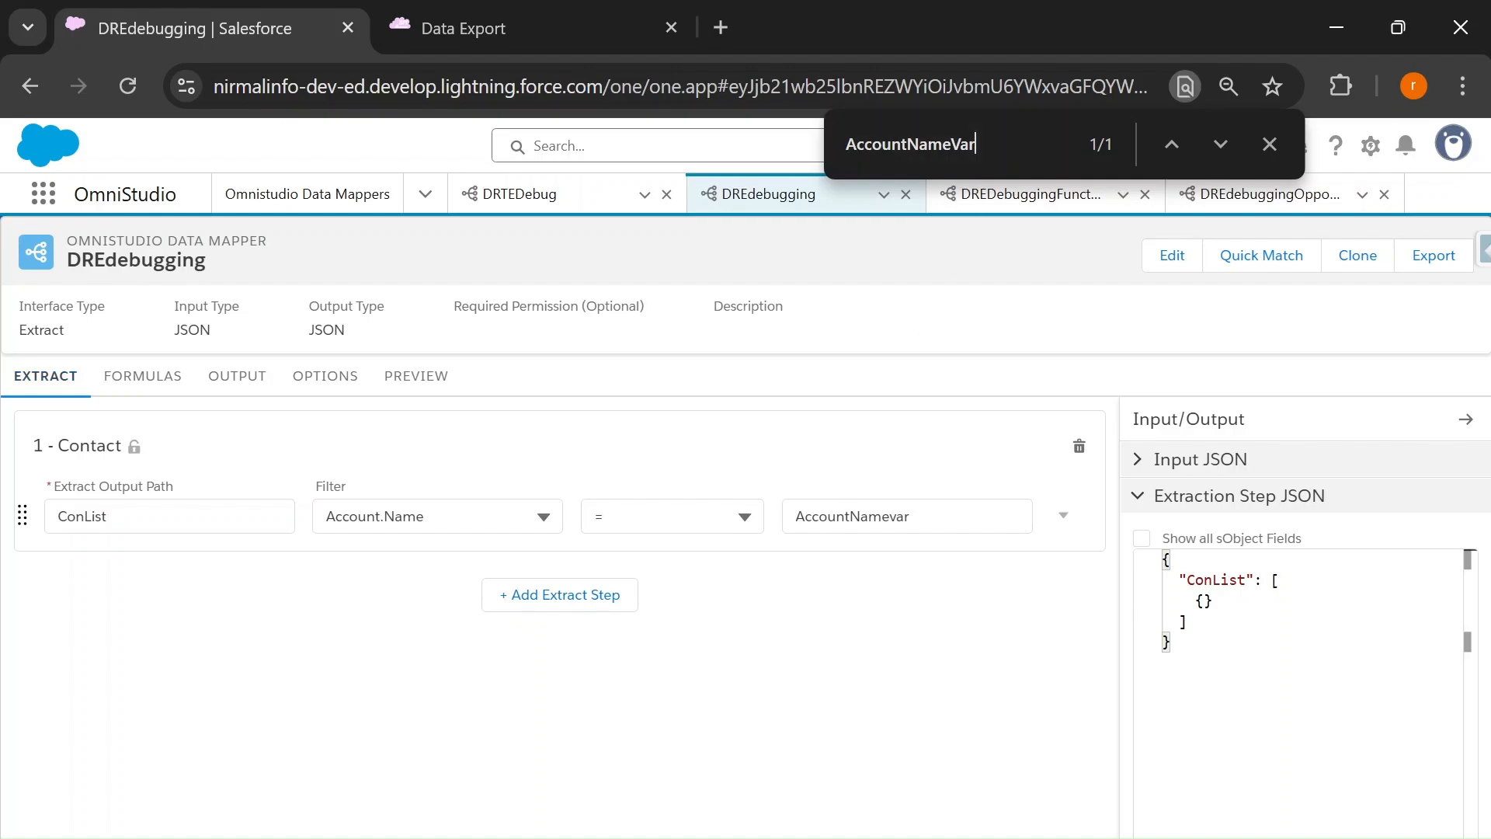
key(Return)
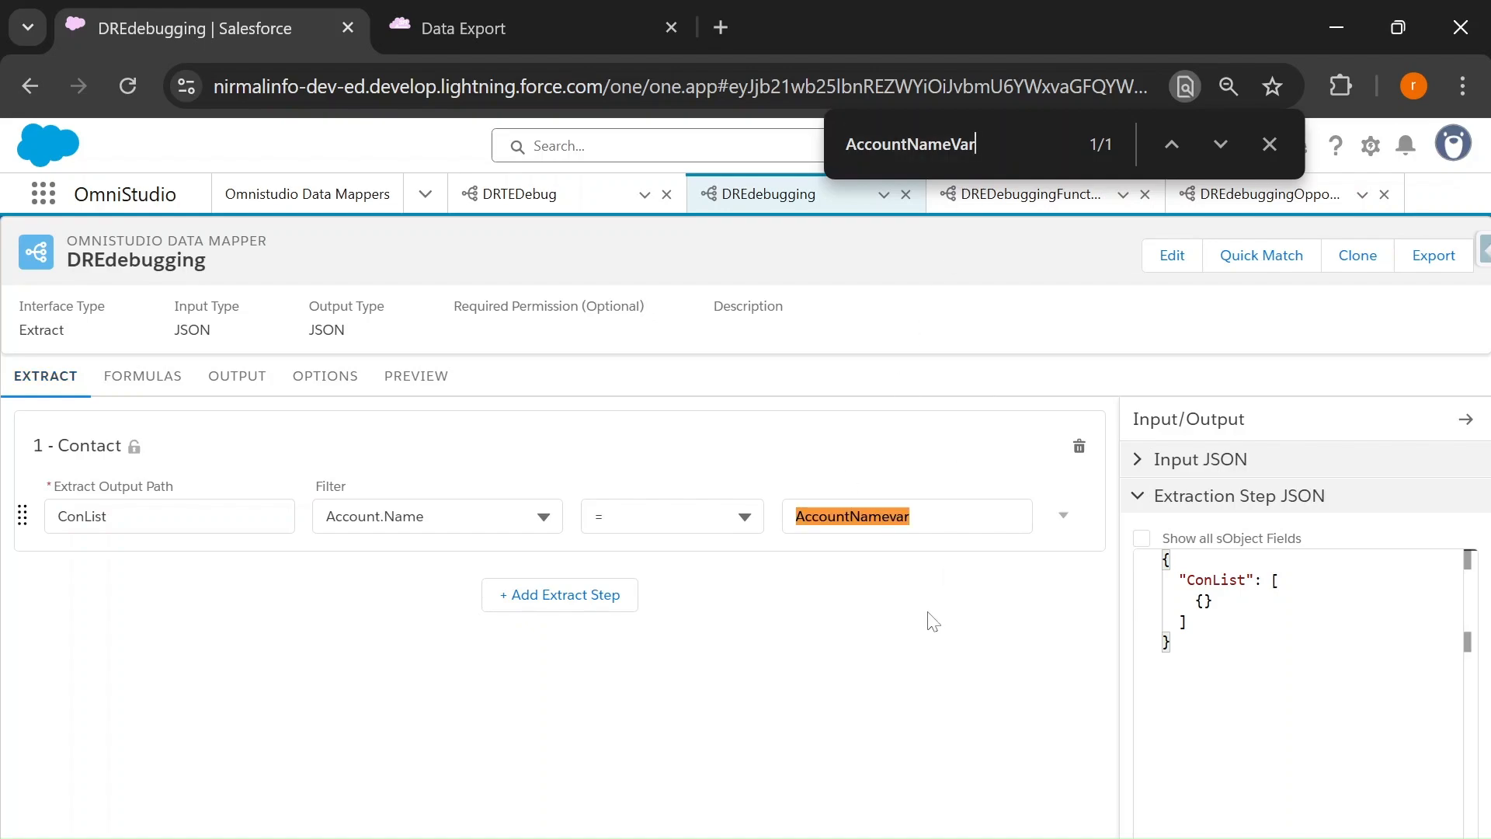
click(900, 517)
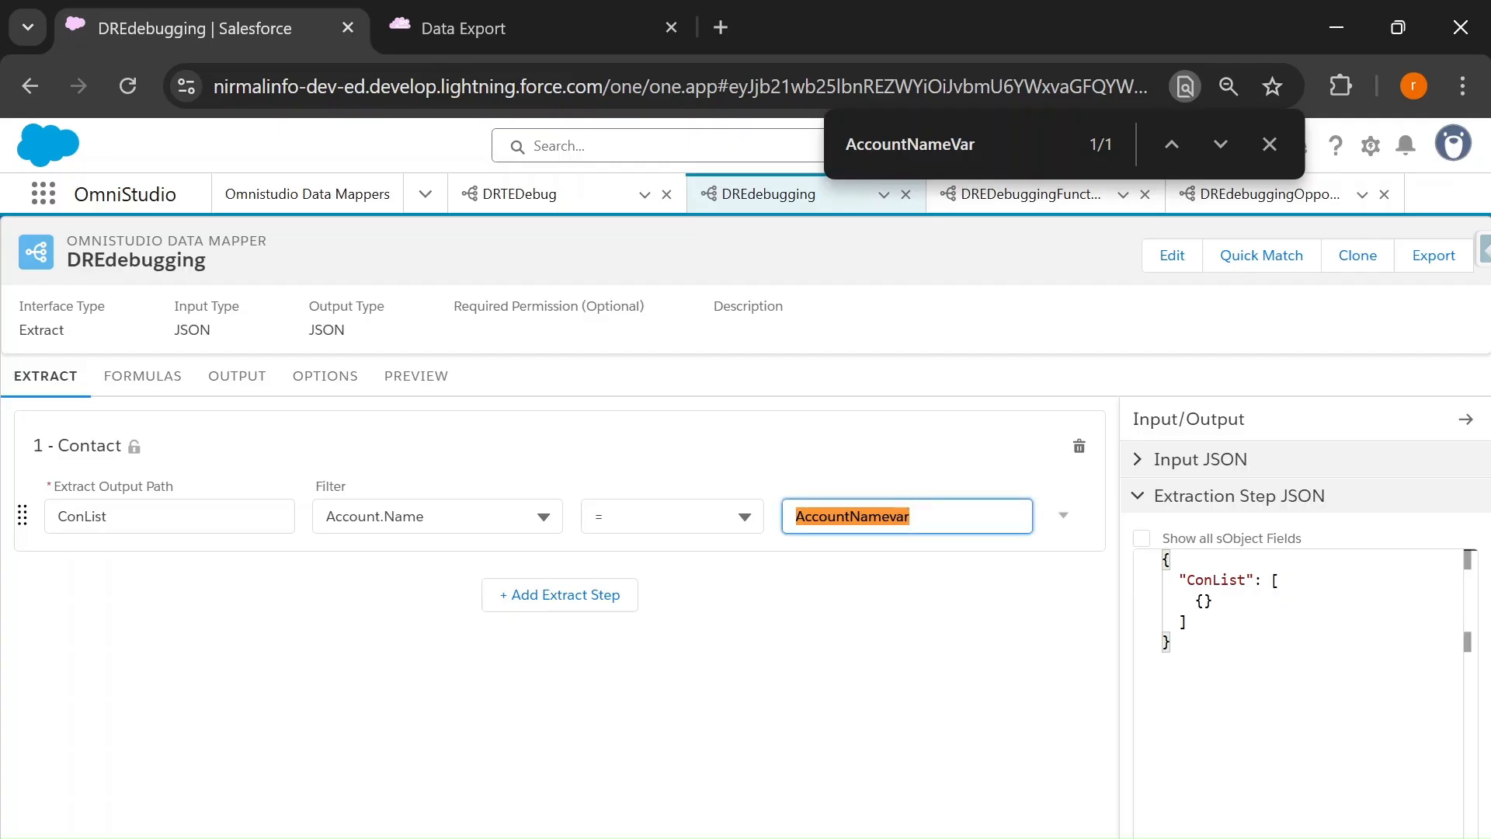
click(890, 581)
click(1270, 145)
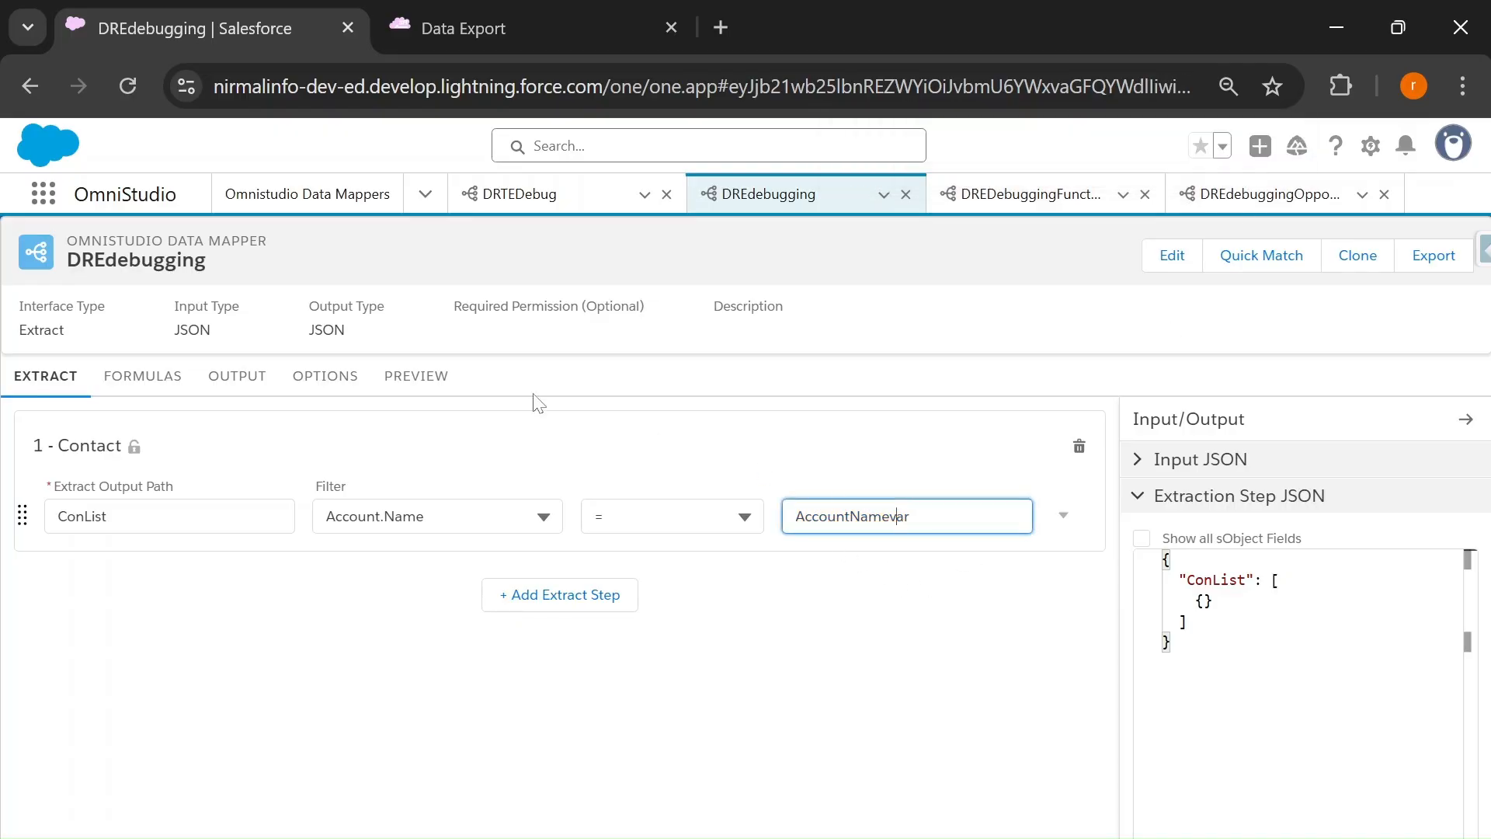
click(405, 376)
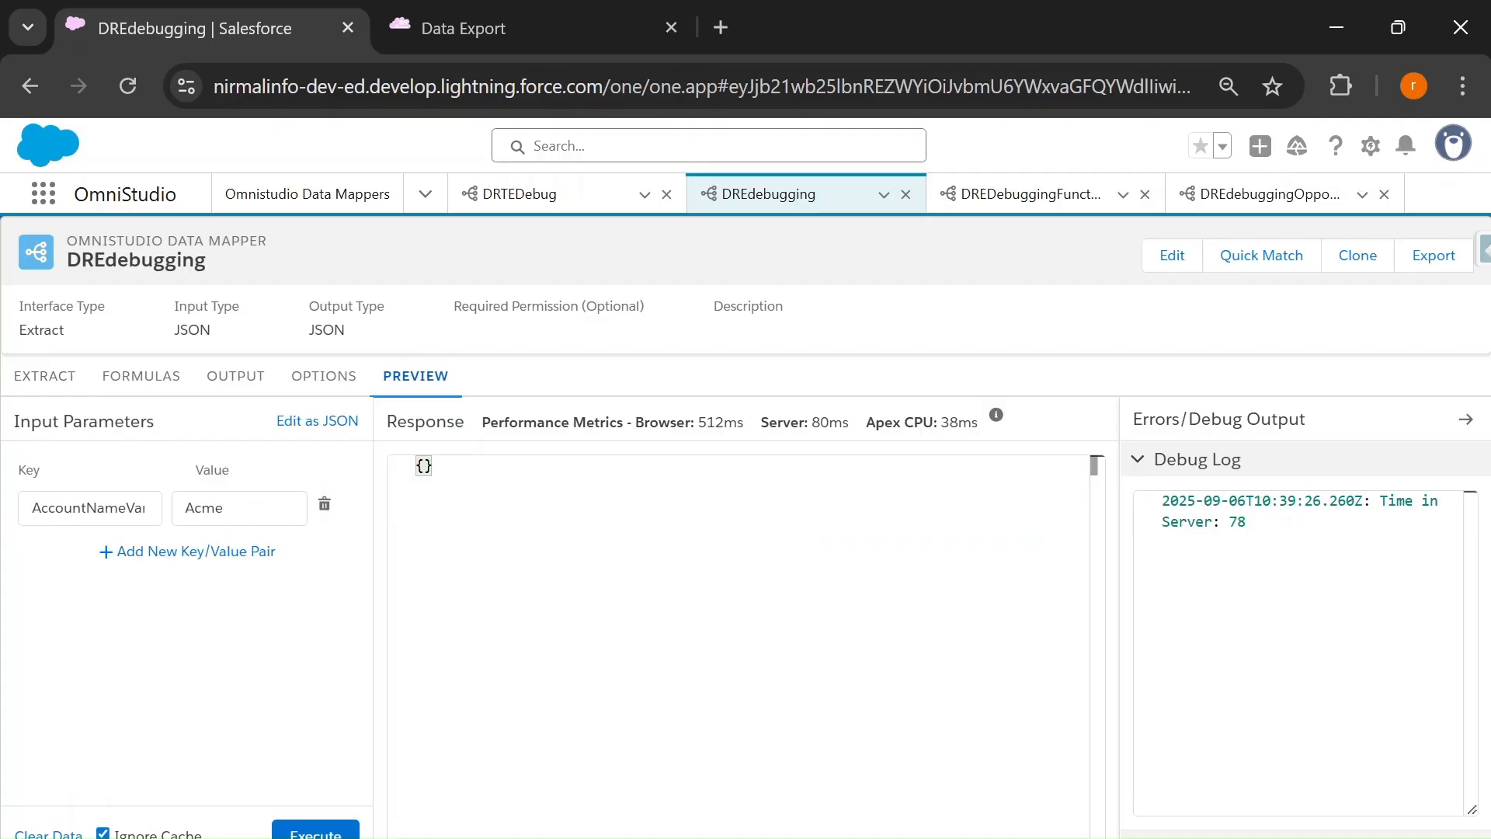
drag(125, 507, 146, 509)
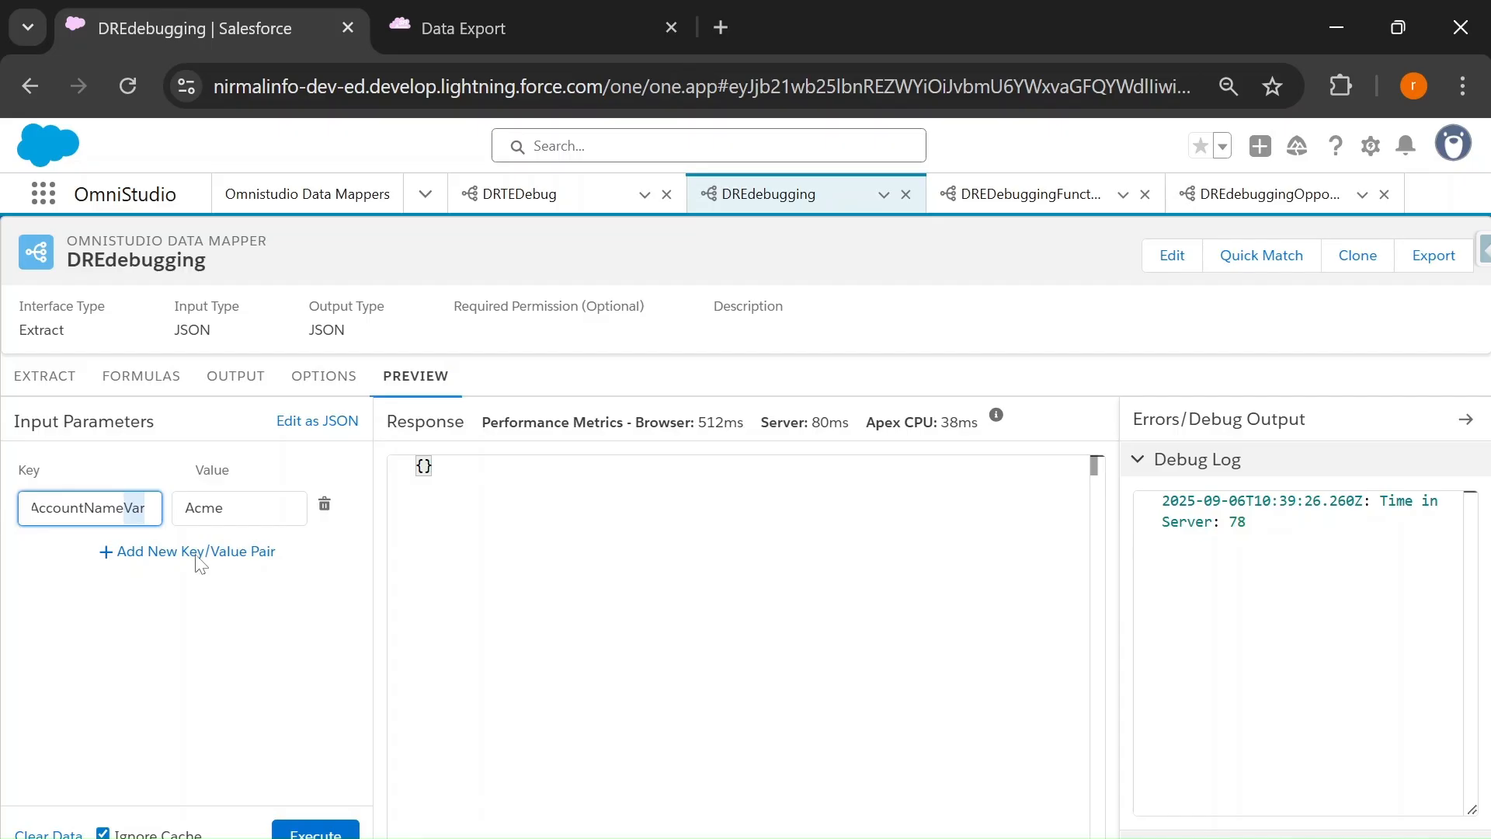
Correct the Account.Name filter variable of the Contact extract step to AccountNameVar with a capital V
click(44, 378)
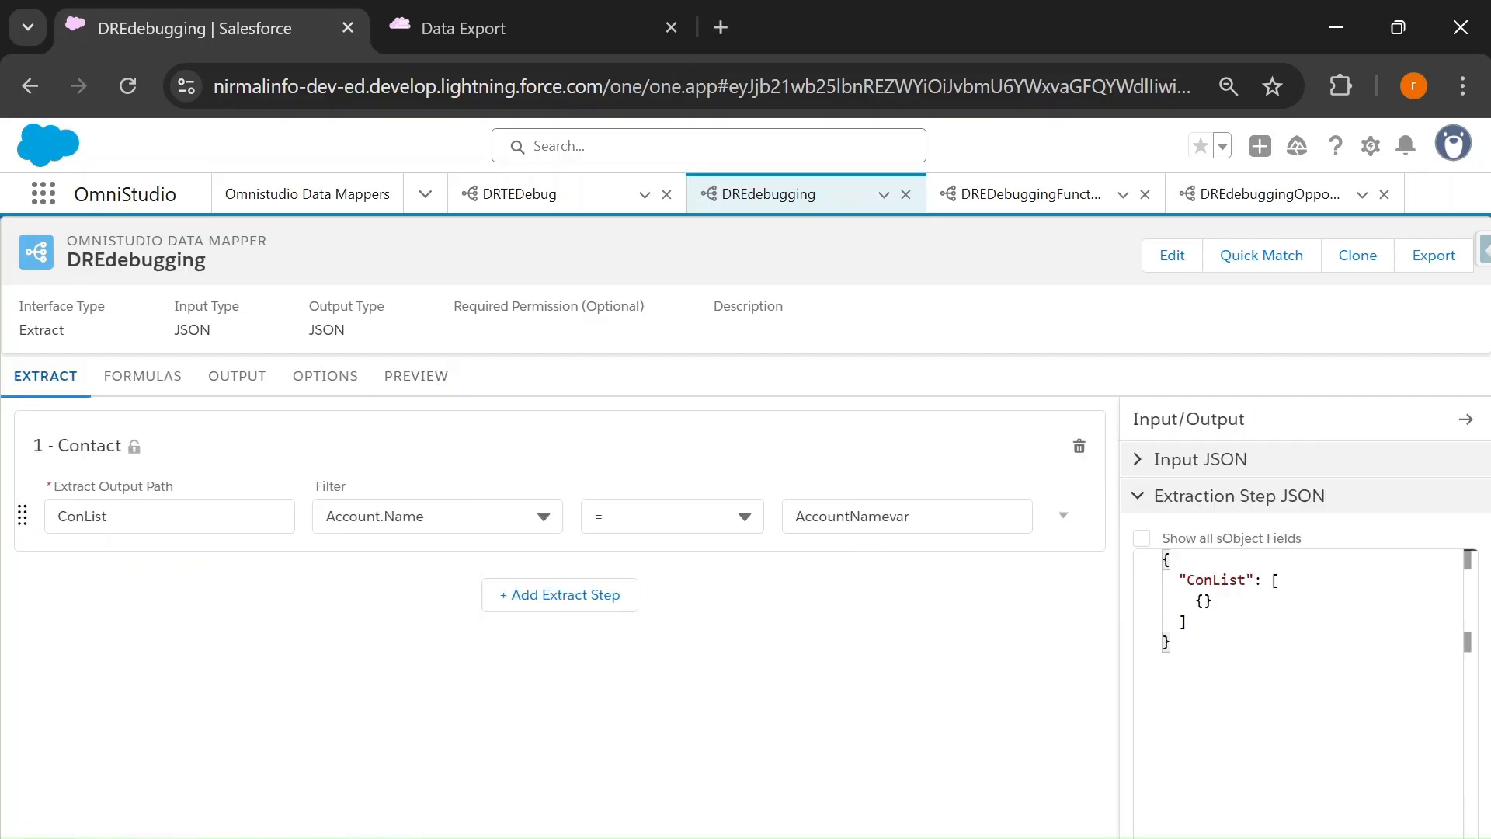
click(897, 517)
key(BackSpace)
text(V)
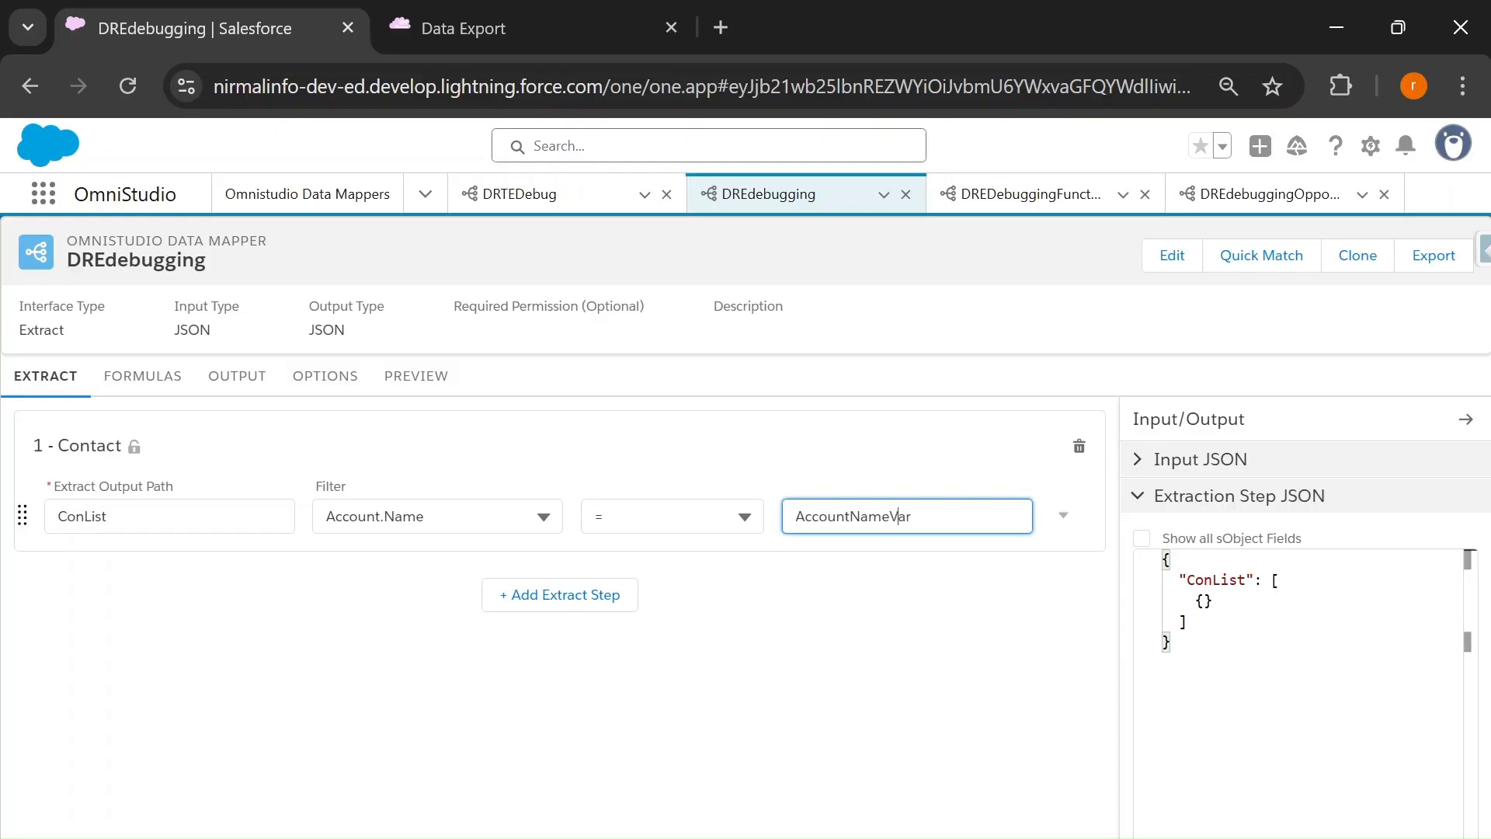
Execute the DREdebugging preview for Acme again, review the returned contacts, and recheck the filter variable in the extract step
click(402, 378)
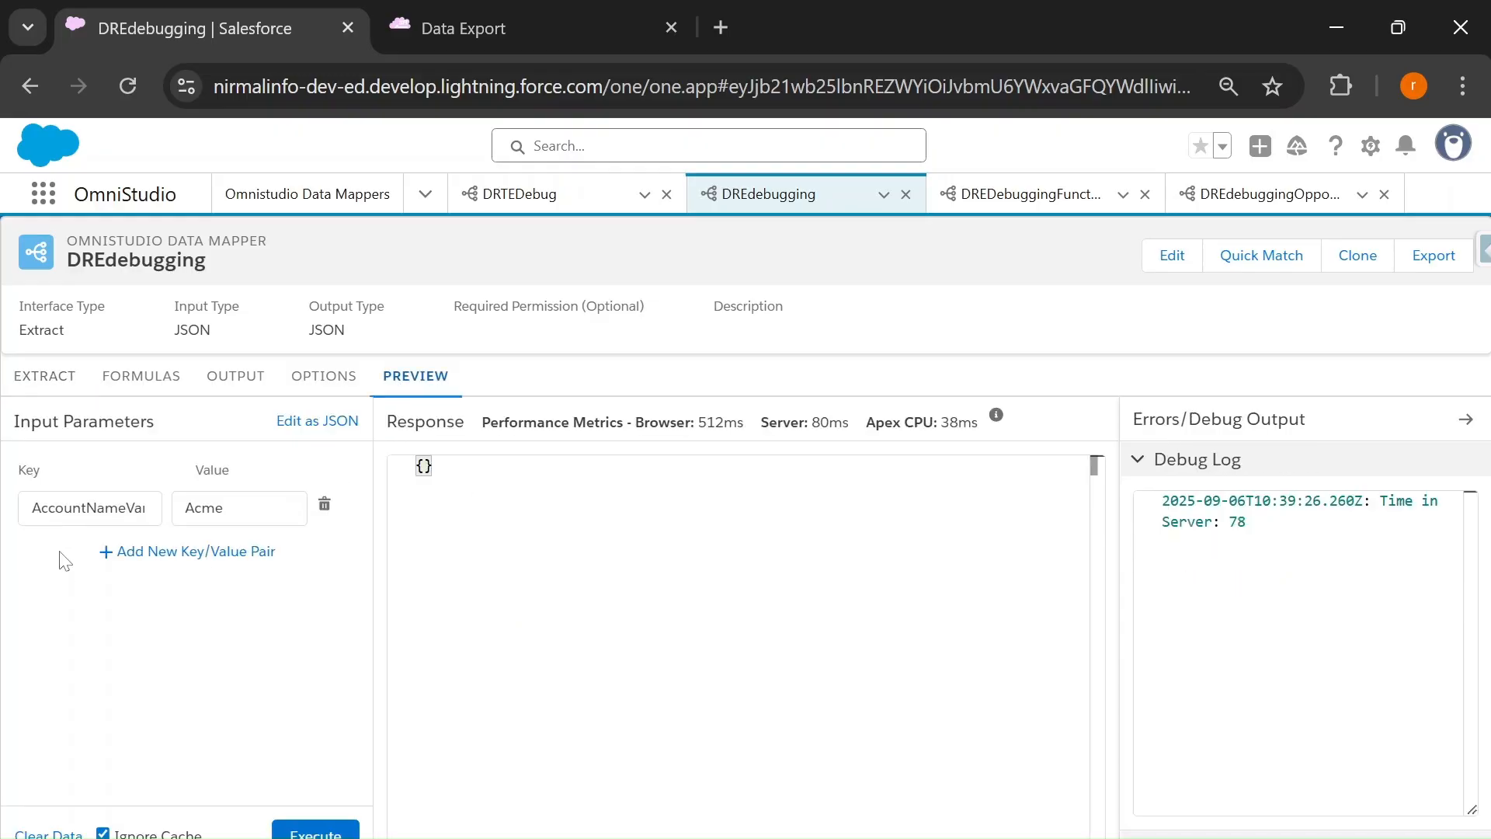
click(315, 833)
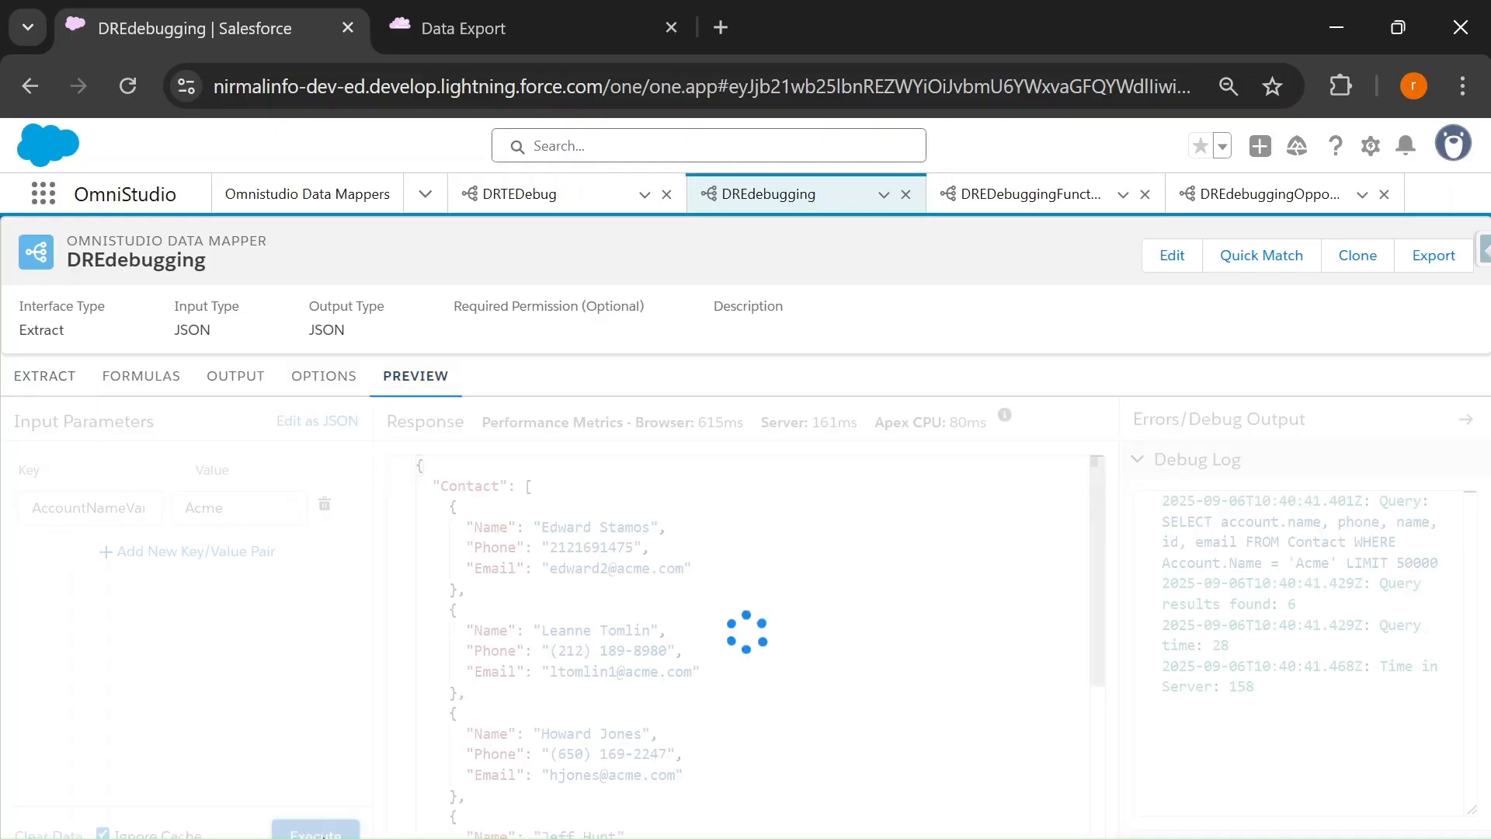
scroll(737, 636, down, 2)
scroll(738, 645, down, 2)
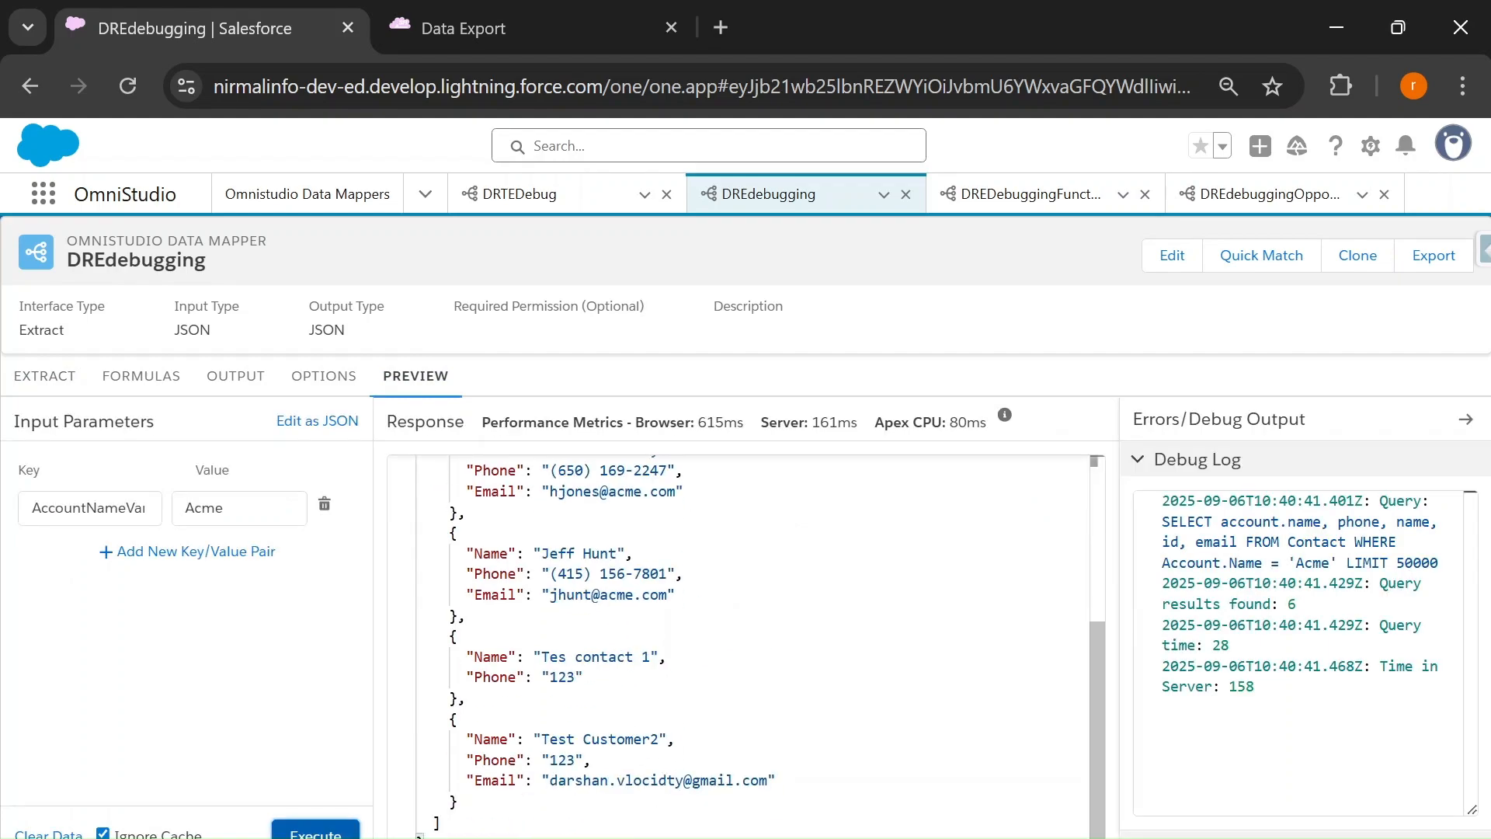
click(44, 375)
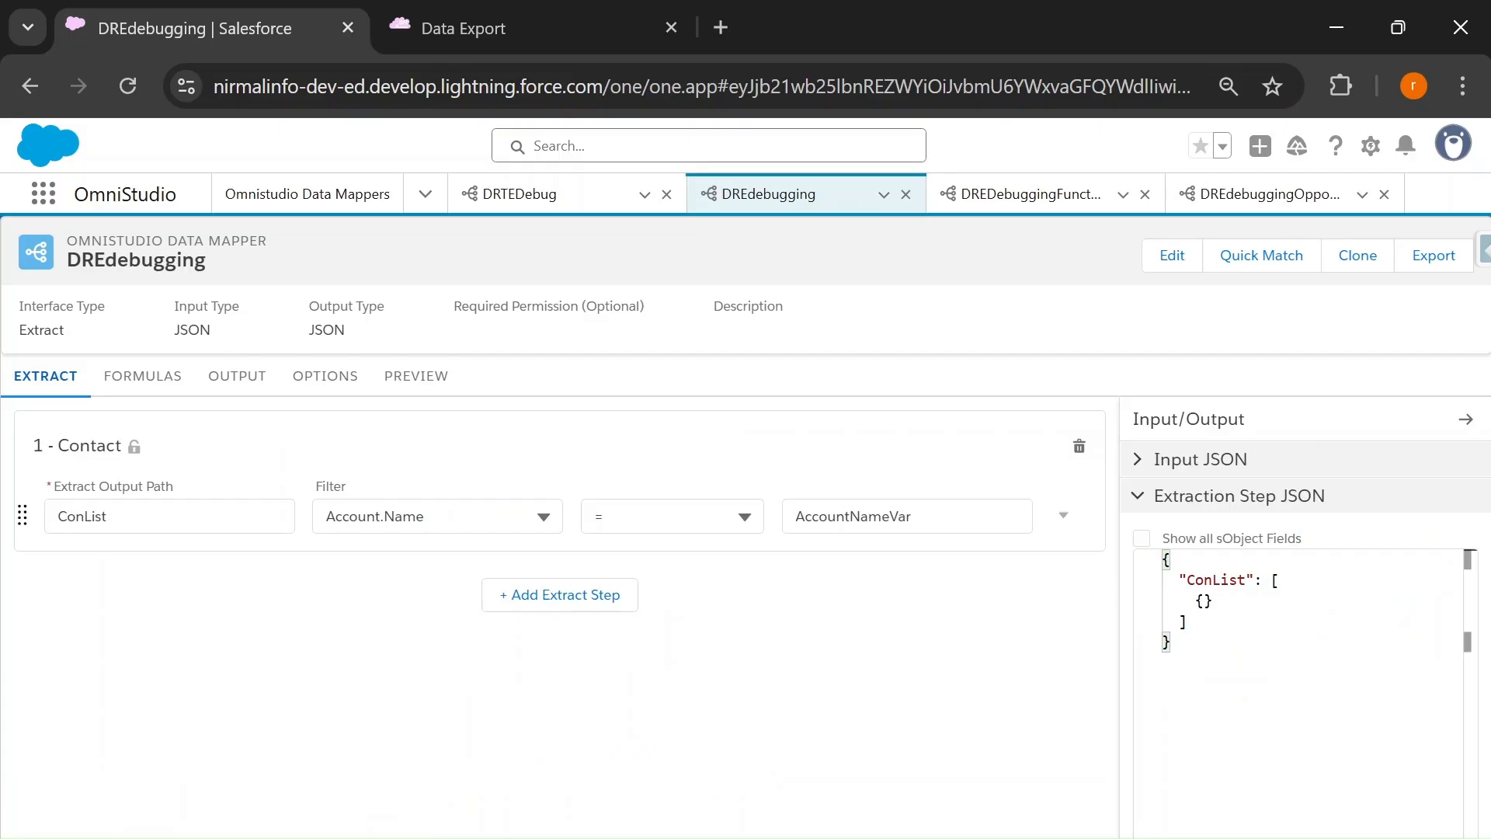
drag(913, 516, 782, 522)
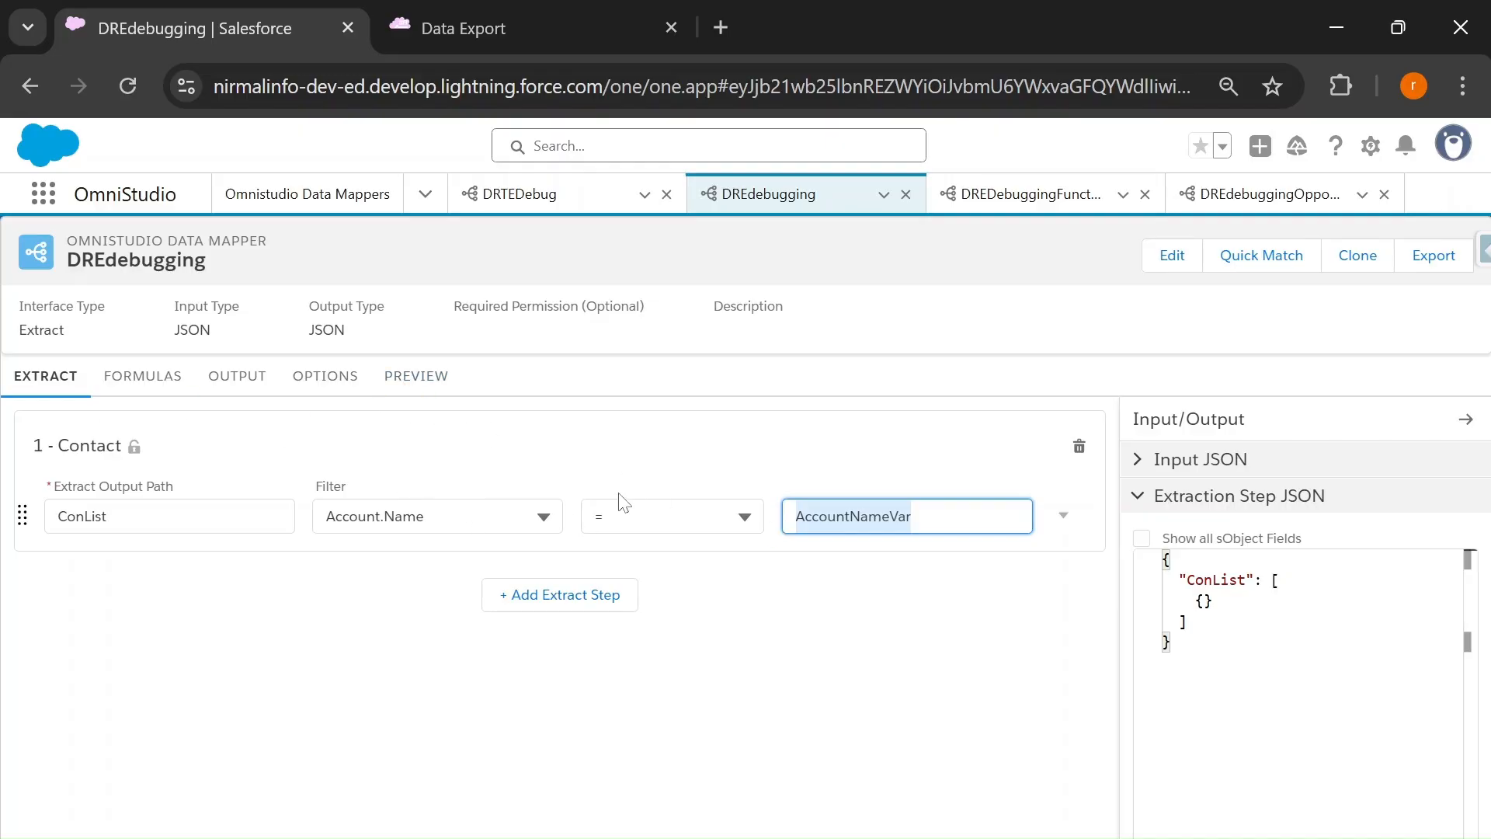
key(alt+Tab)
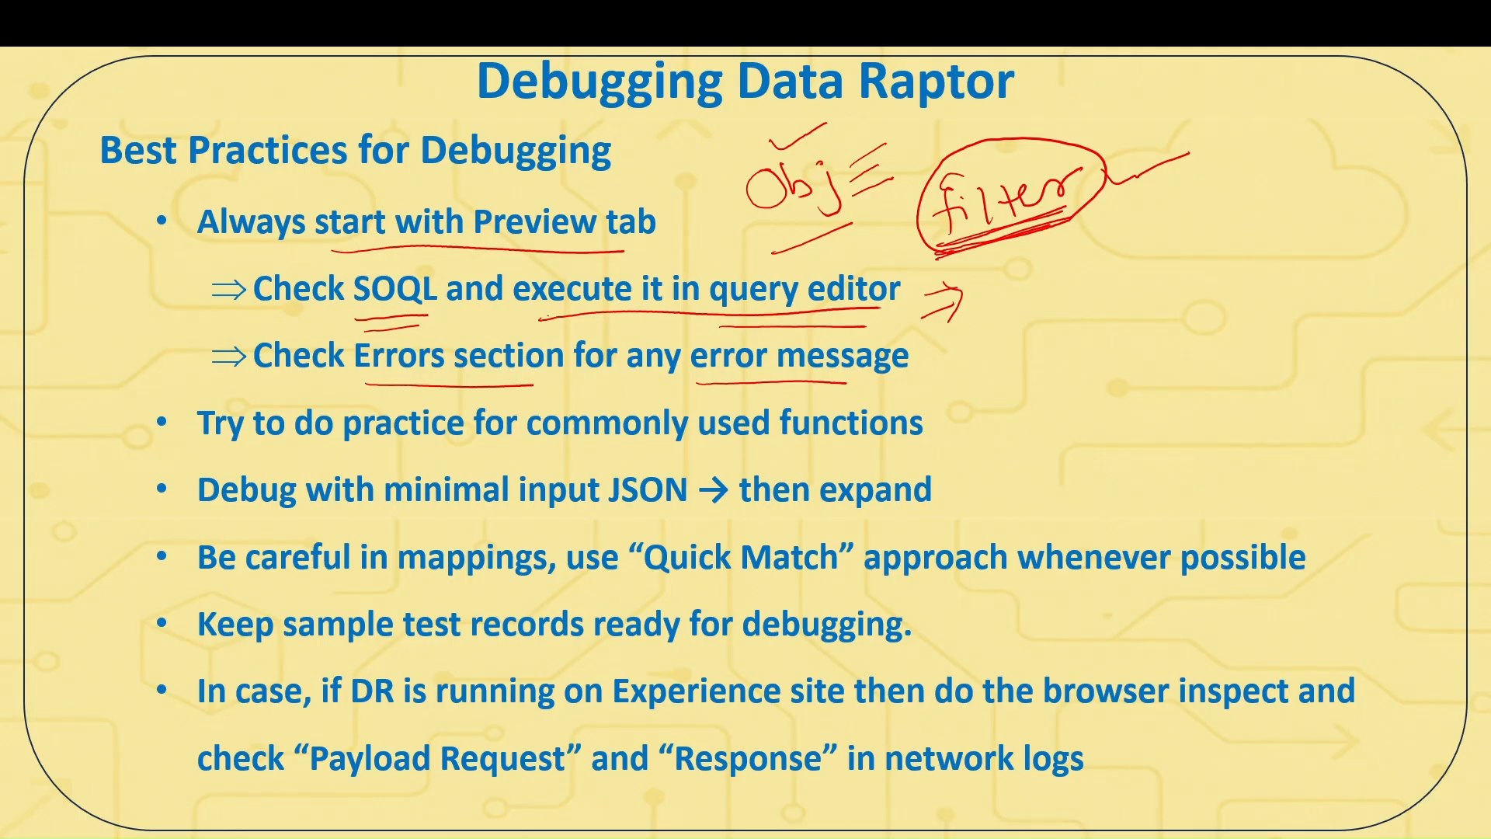
drag(192, 254, 174, 371)
key(Right)
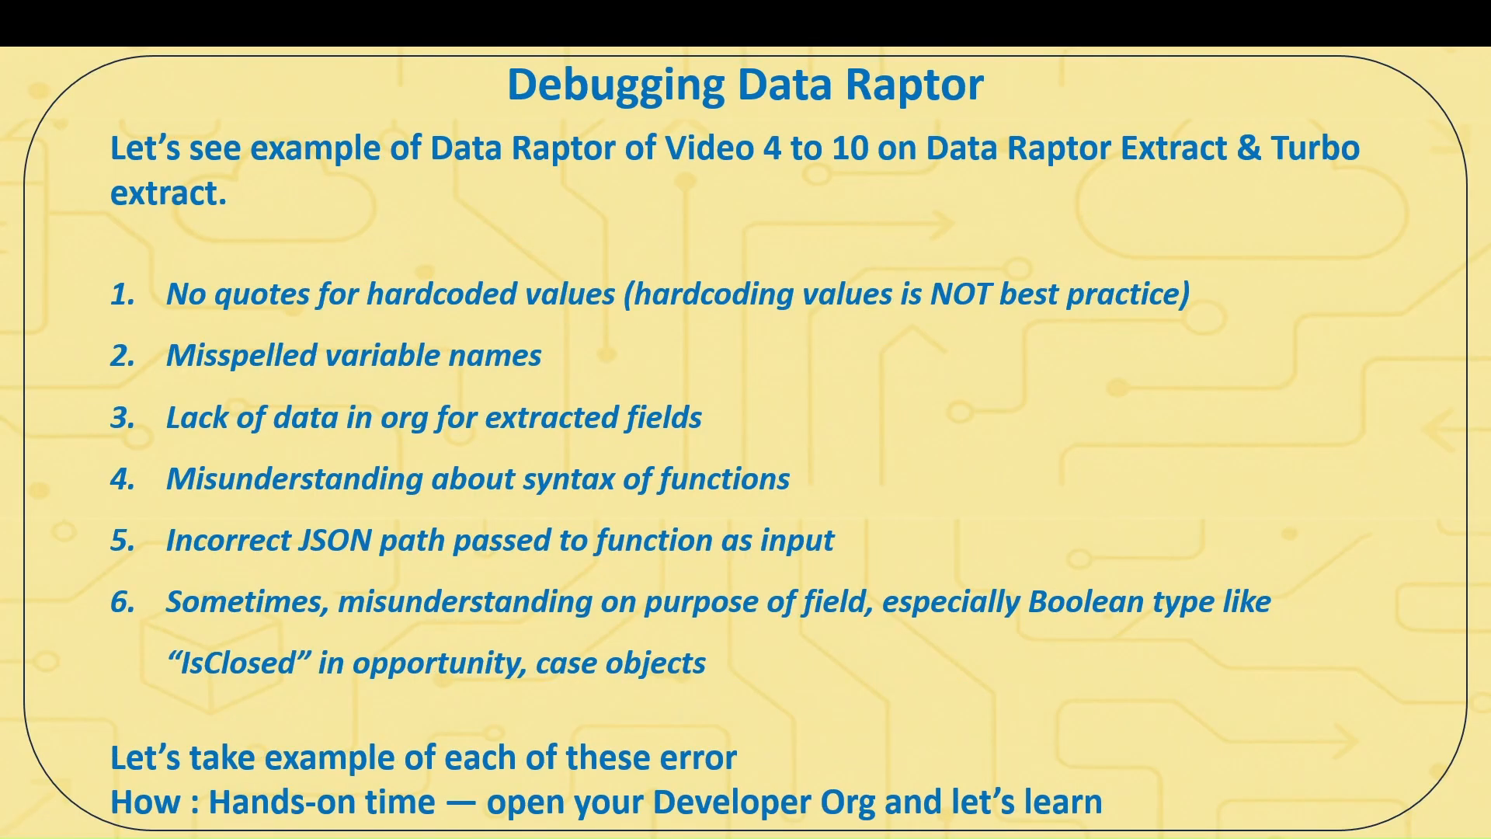
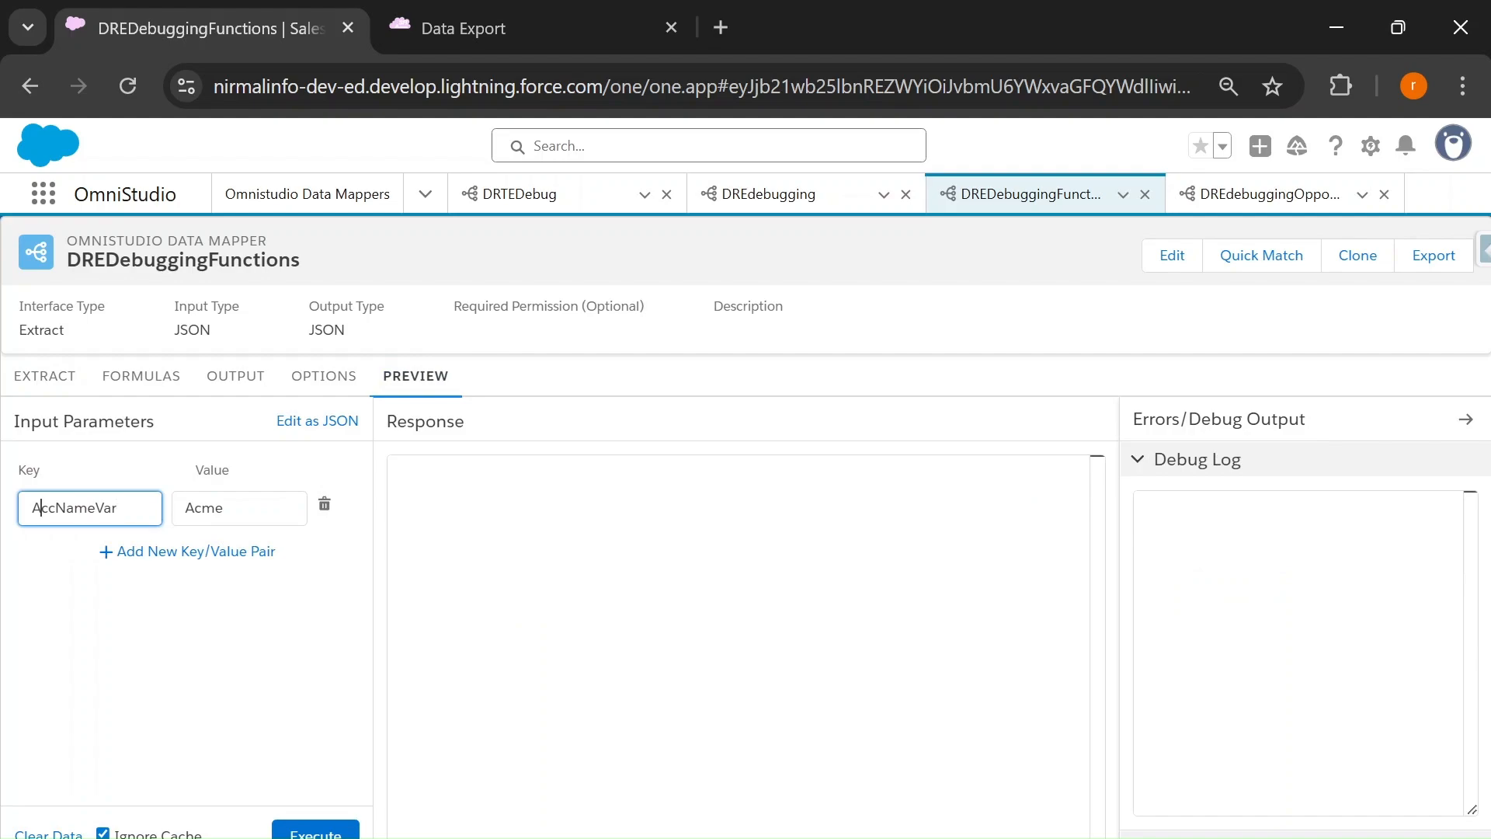
Execute the DREDebuggingFunctions preview with AccNameVar set to Acme and examine the logged query and its result count
click(316, 831)
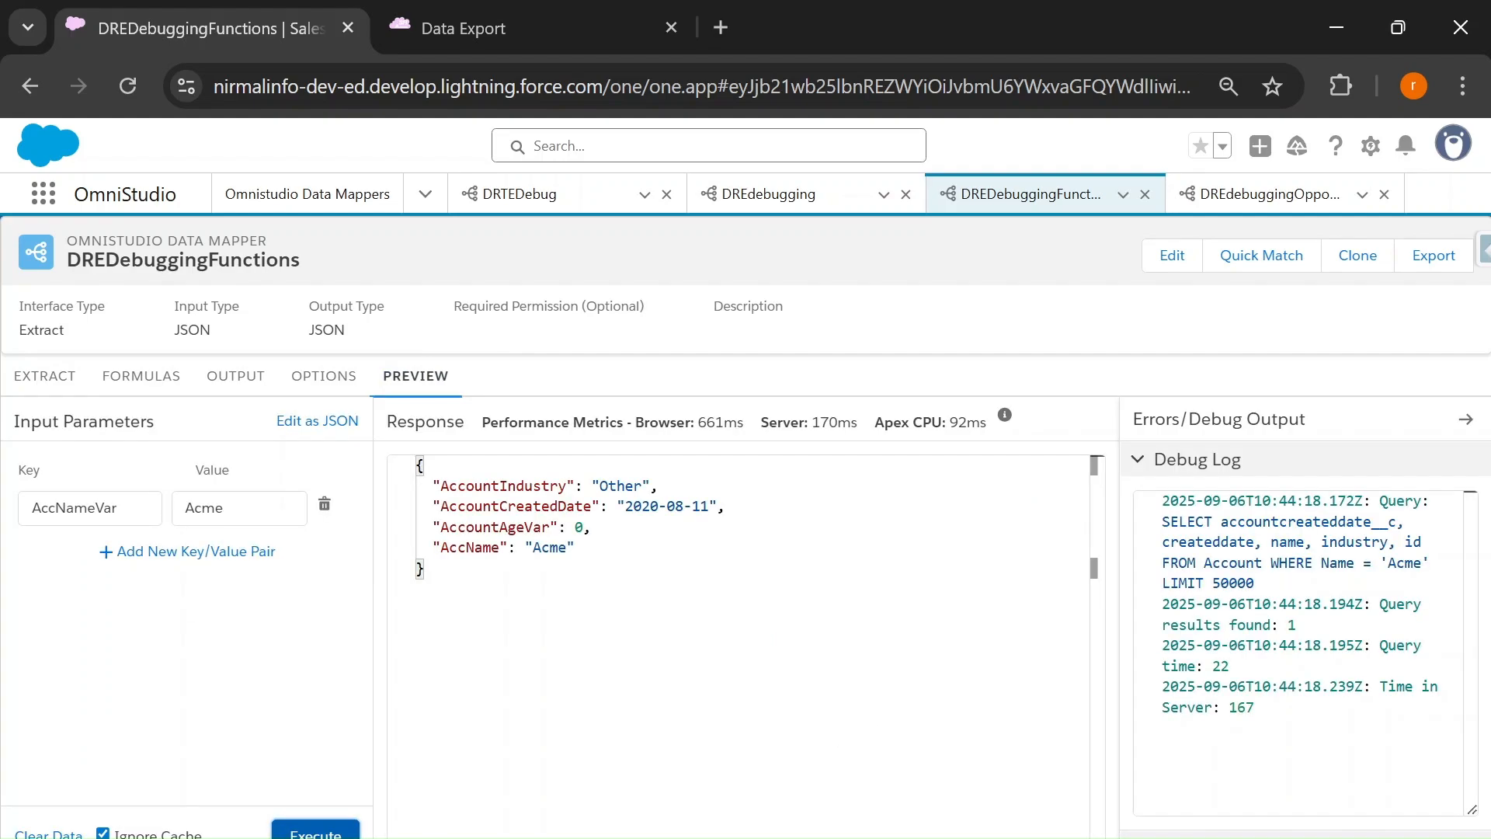
drag(1255, 583, 1160, 521)
click(1279, 625)
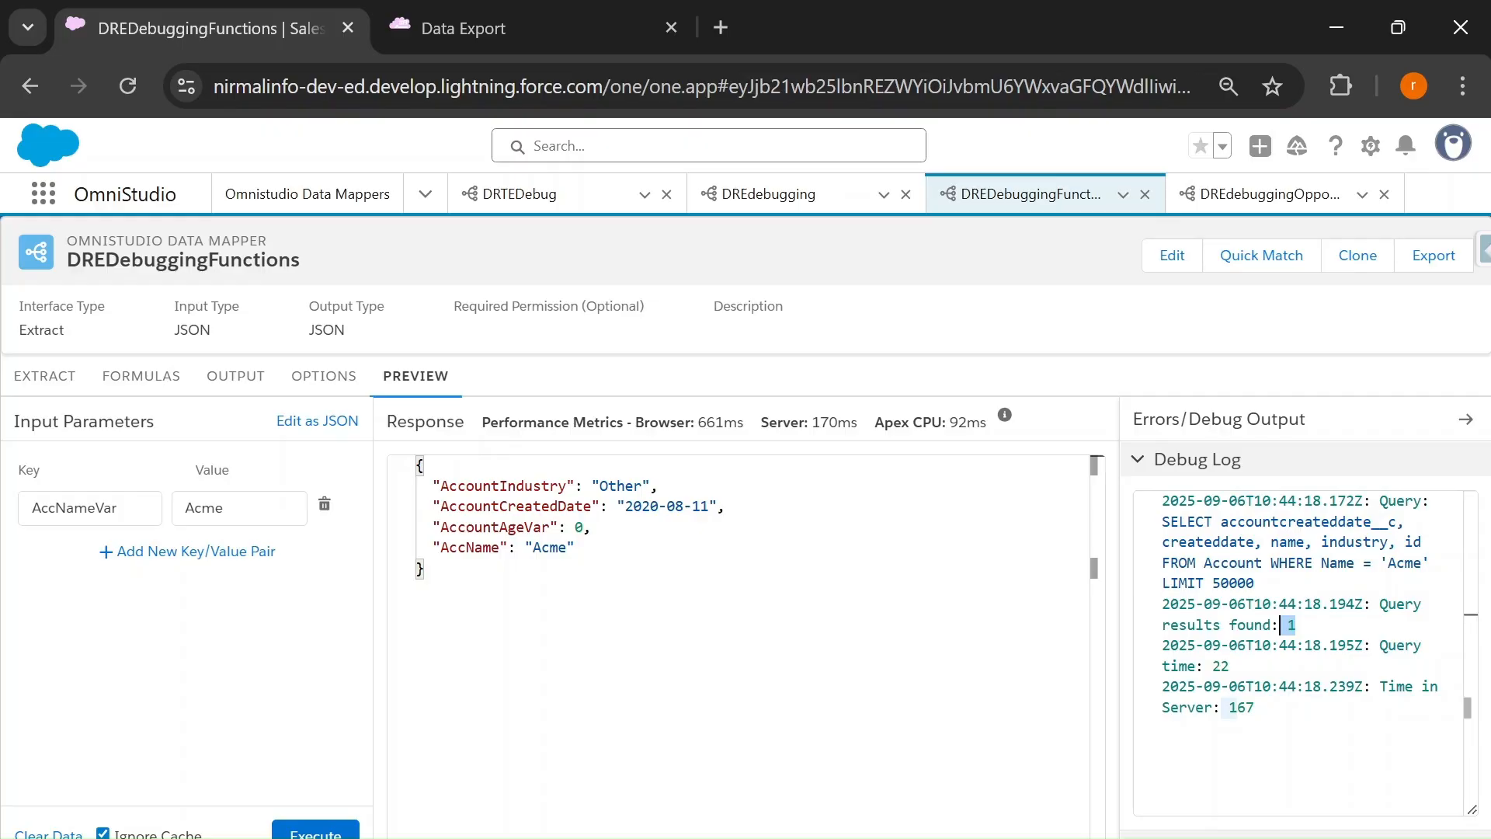
click(1188, 835)
click(1141, 461)
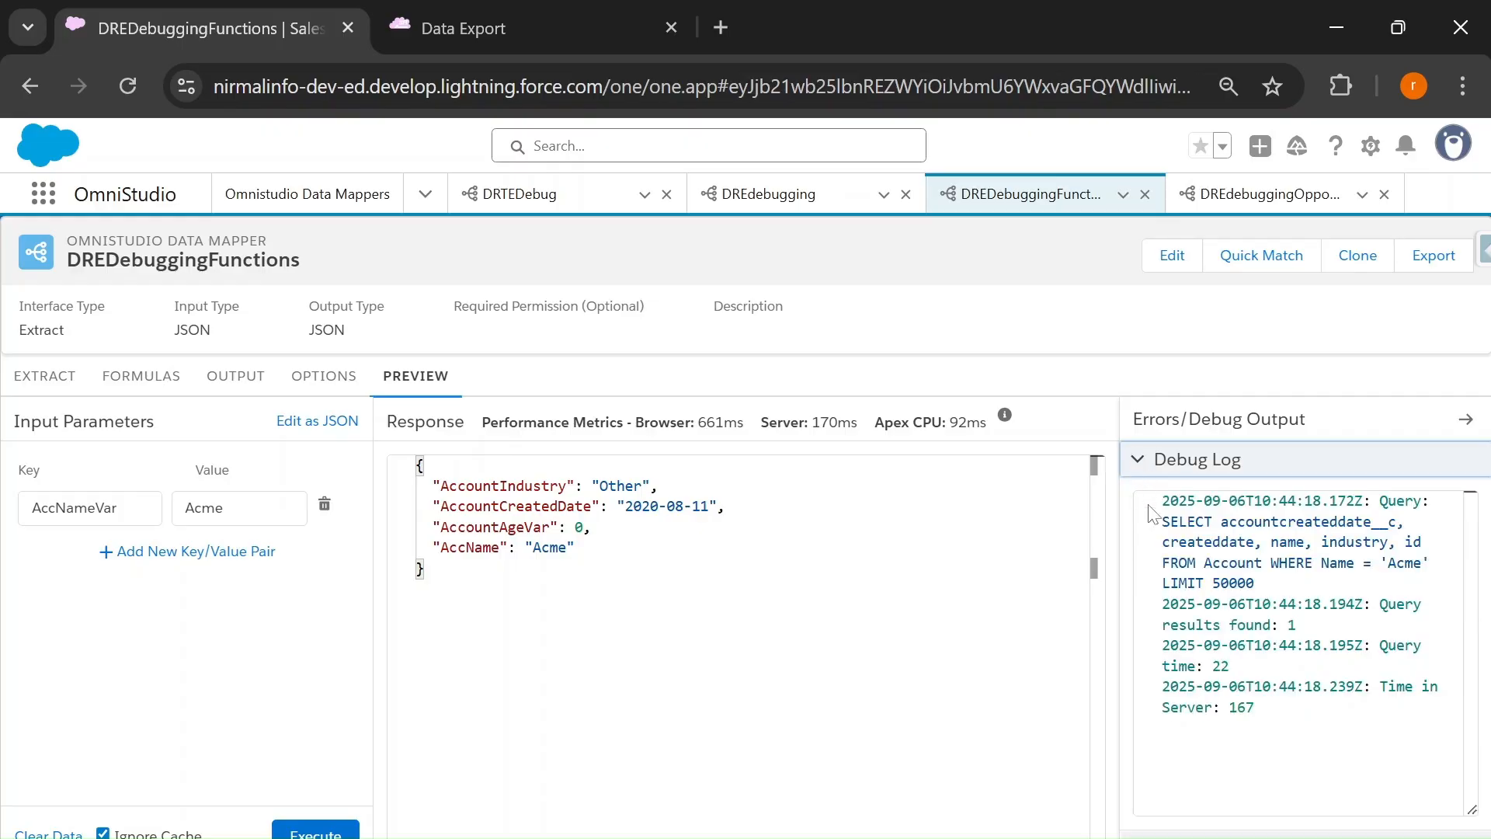
Trace the AGE formula's AccList path and CreatedDate argument through the Account extract step, its AccountAgeVar result path and the output mapping
click(145, 378)
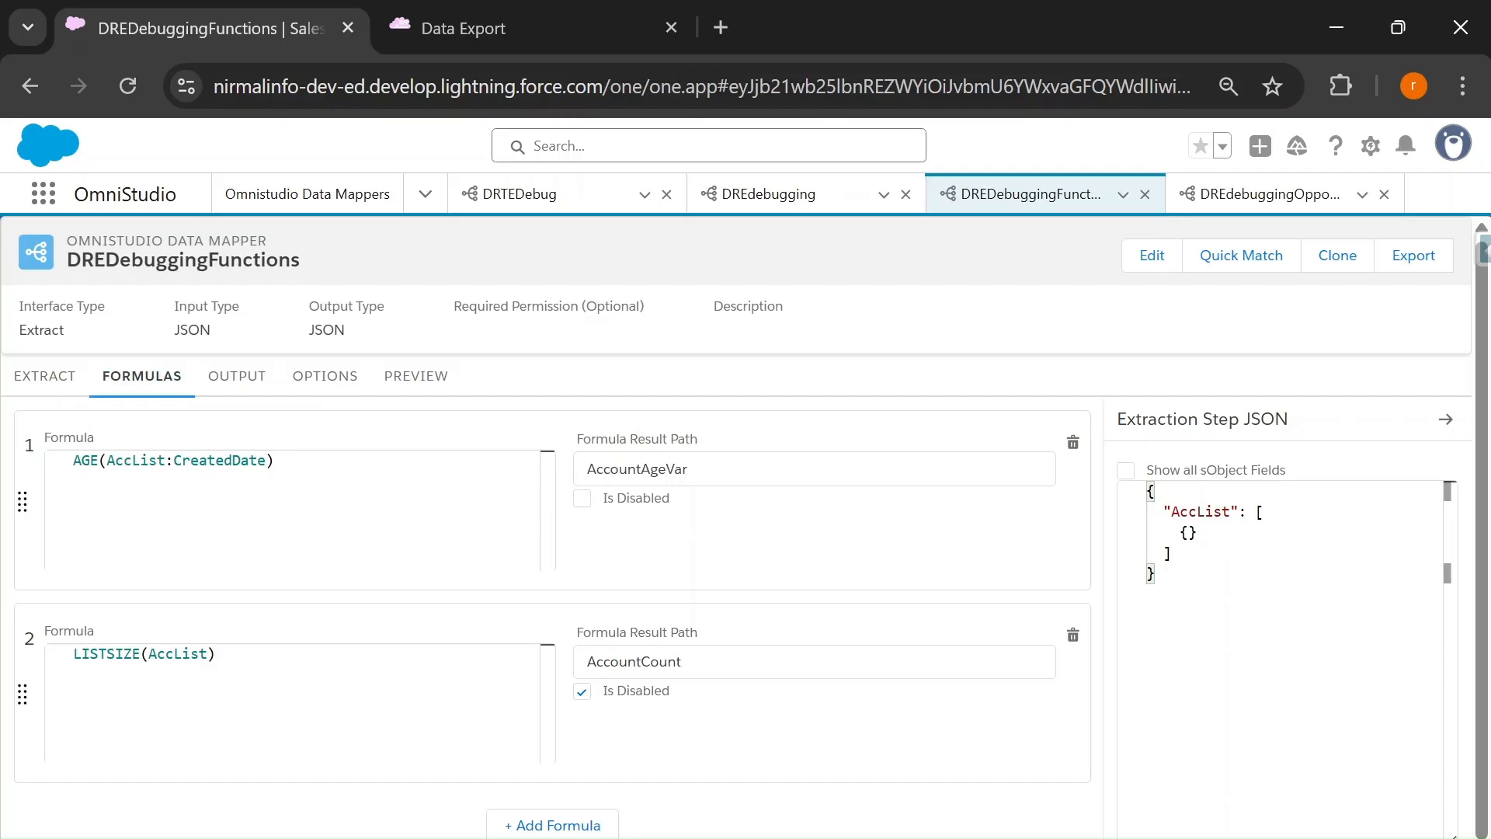
double_click(165, 460)
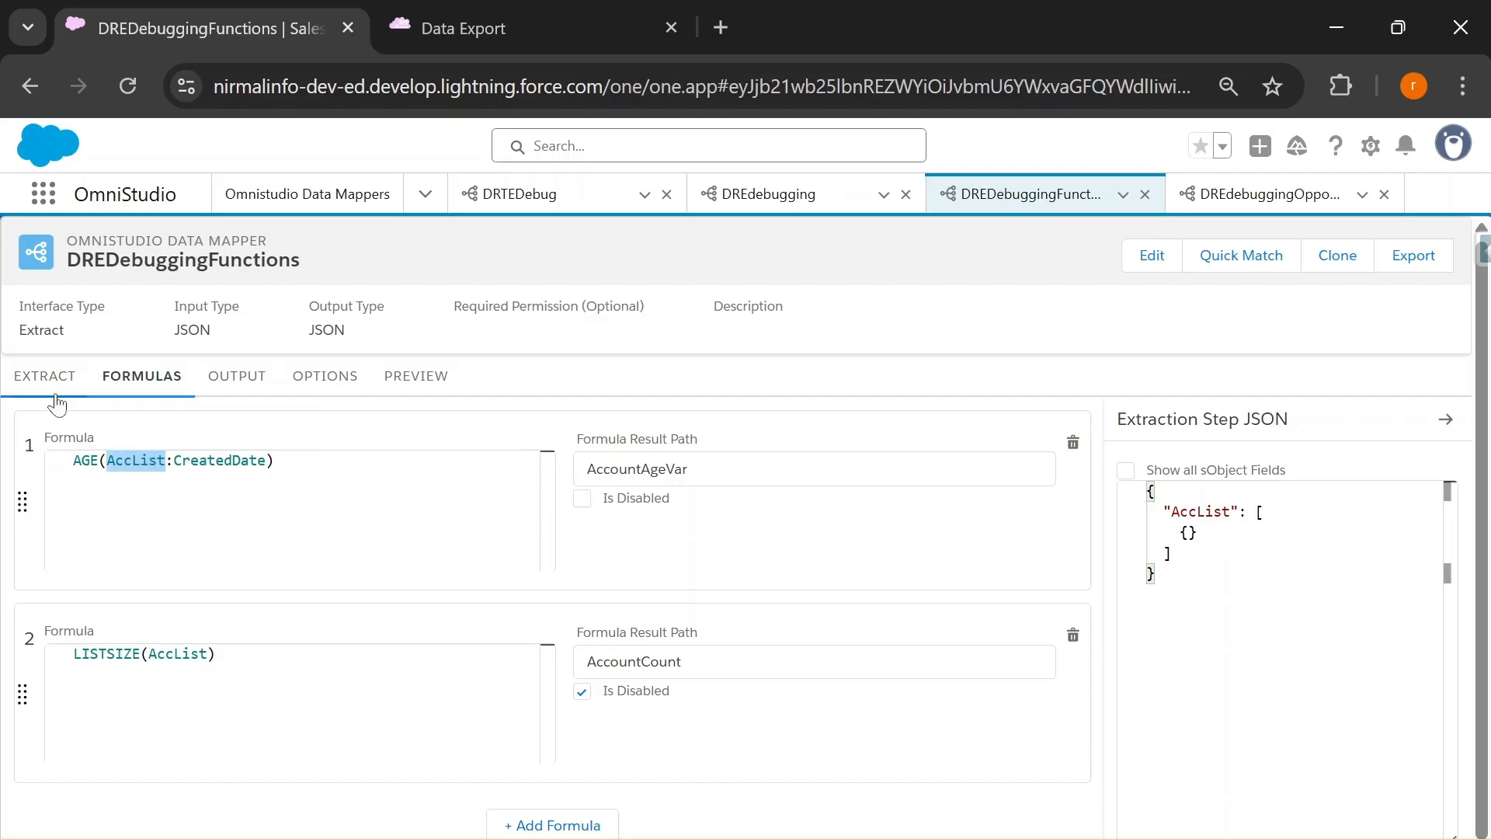
click(45, 379)
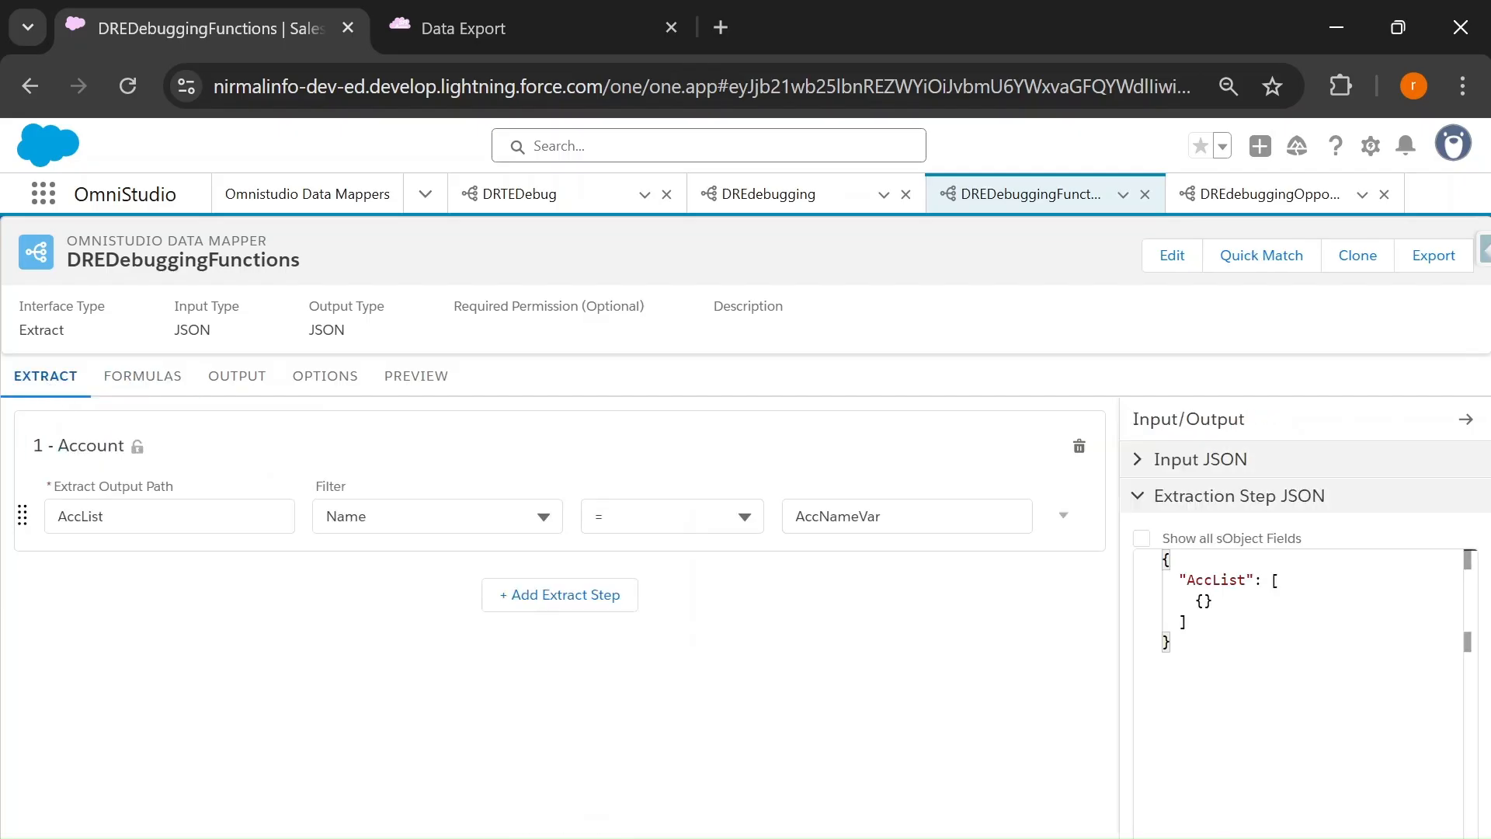
click(140, 376)
double_click(219, 460)
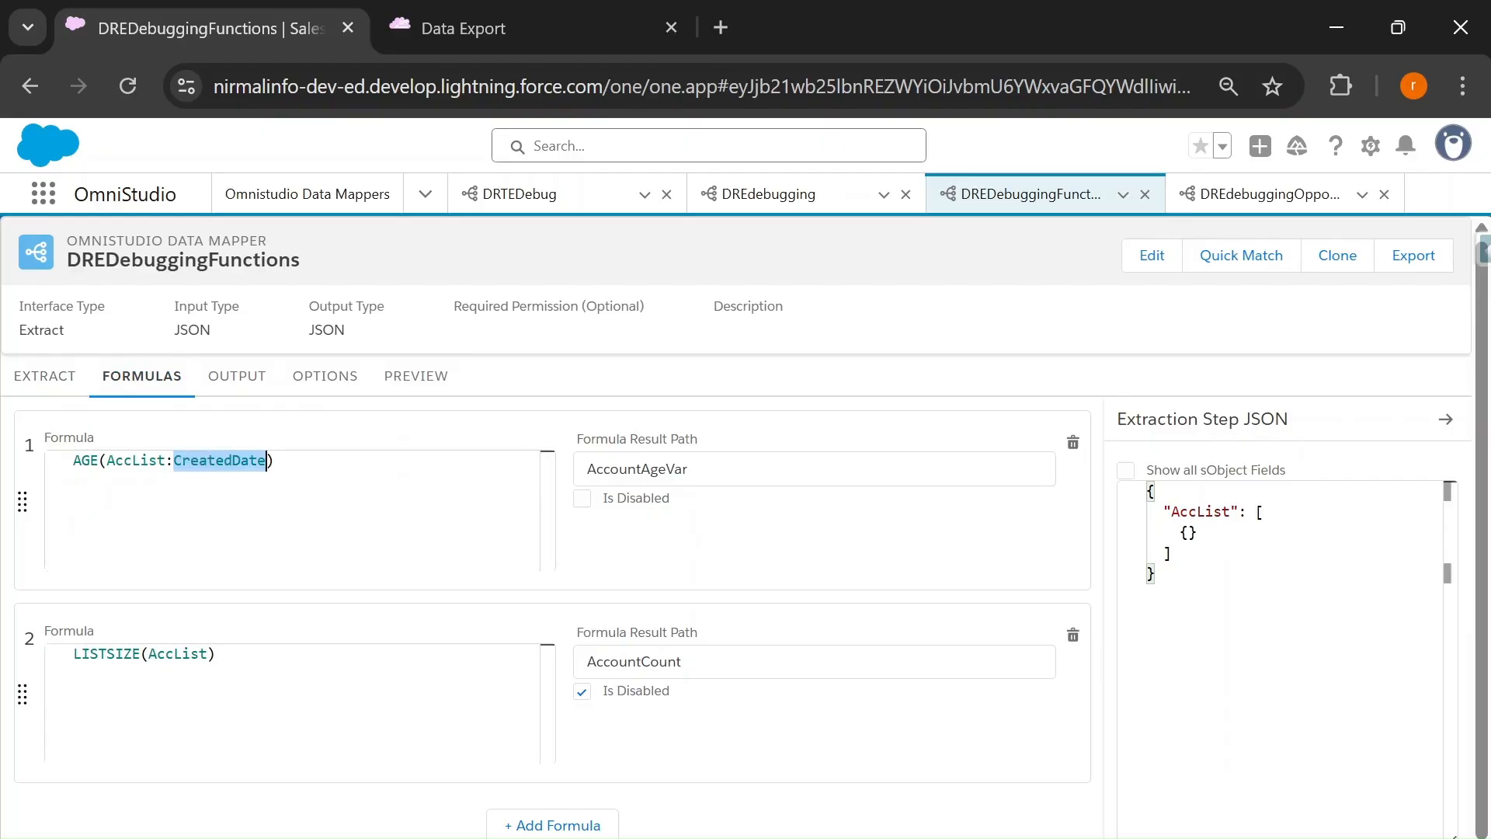
click(576, 468)
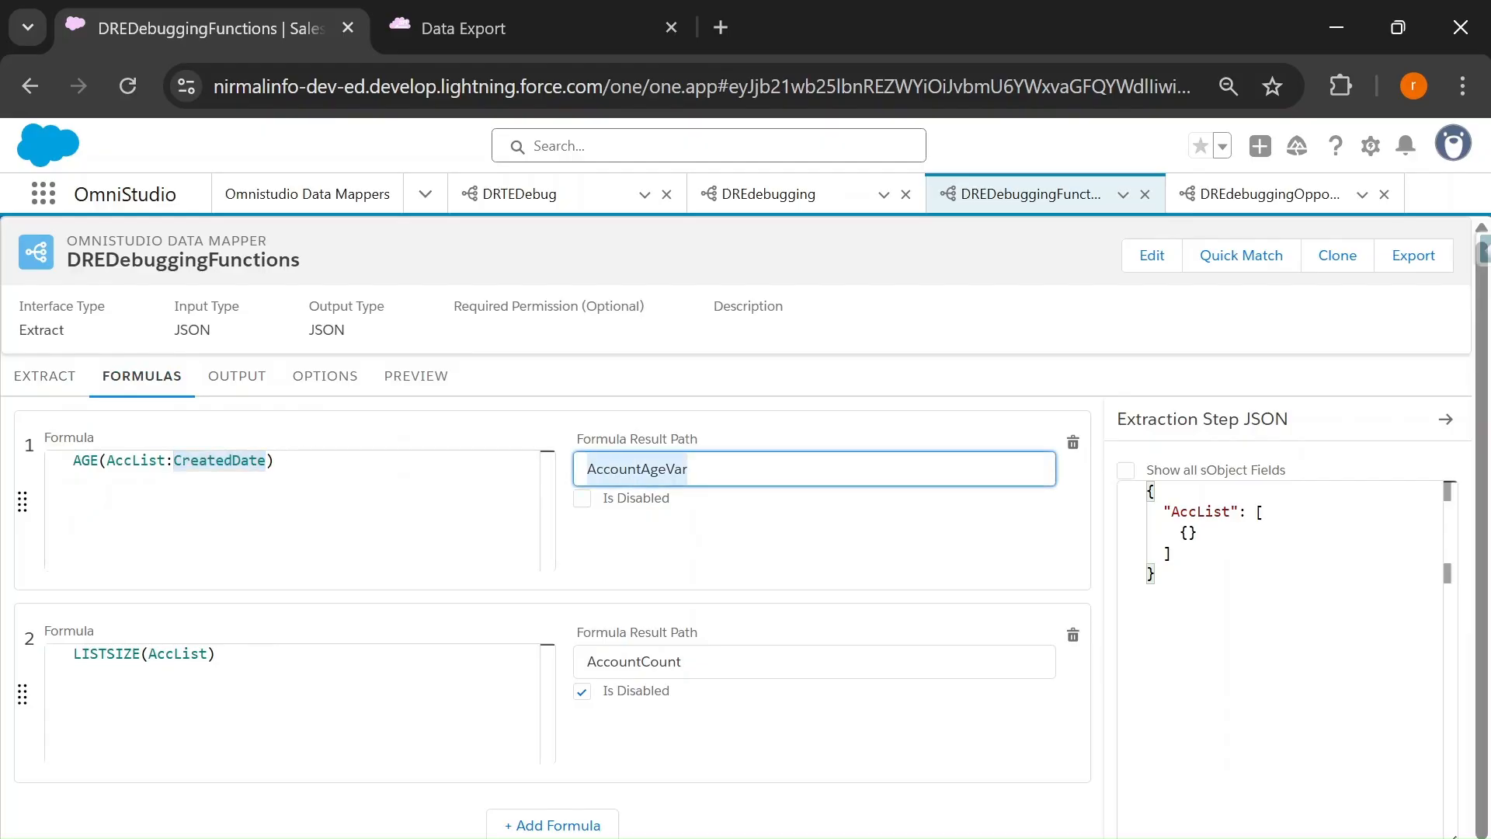
click(236, 380)
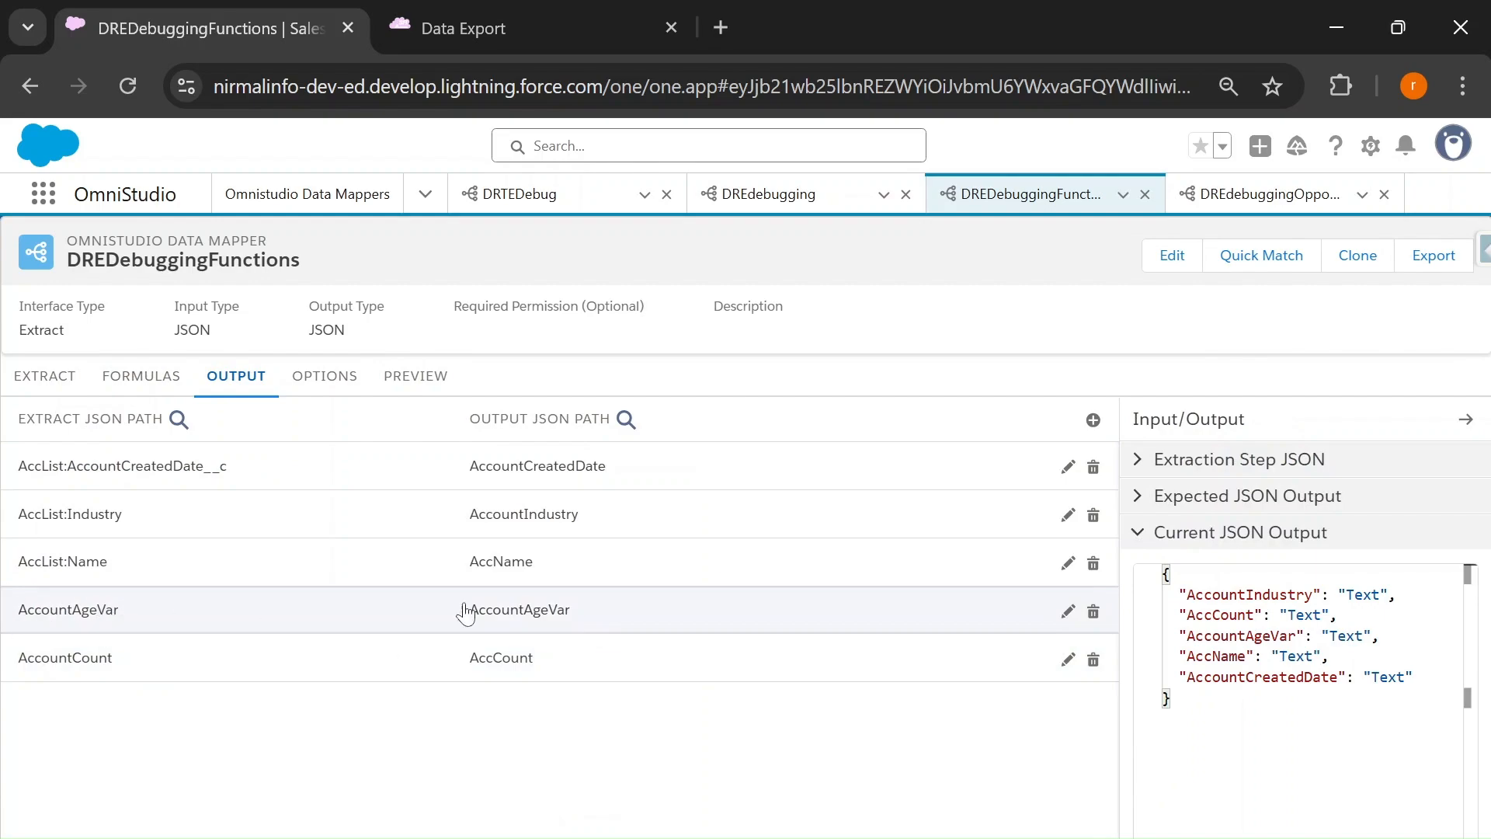
Execute the DREDebuggingFunctions preview for Acme again and examine the AccountAgeVar value in the response
click(405, 392)
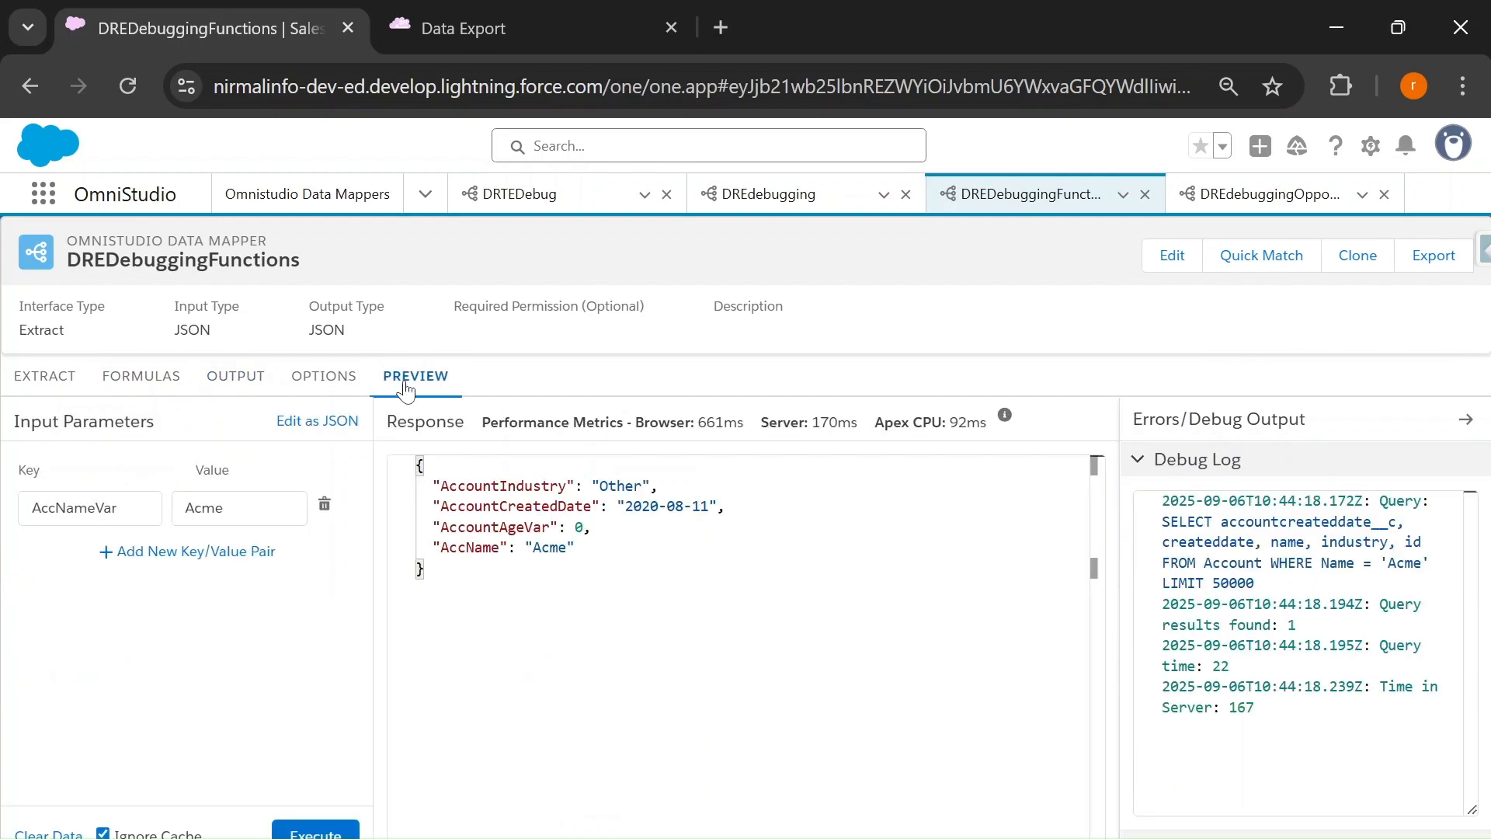
click(326, 832)
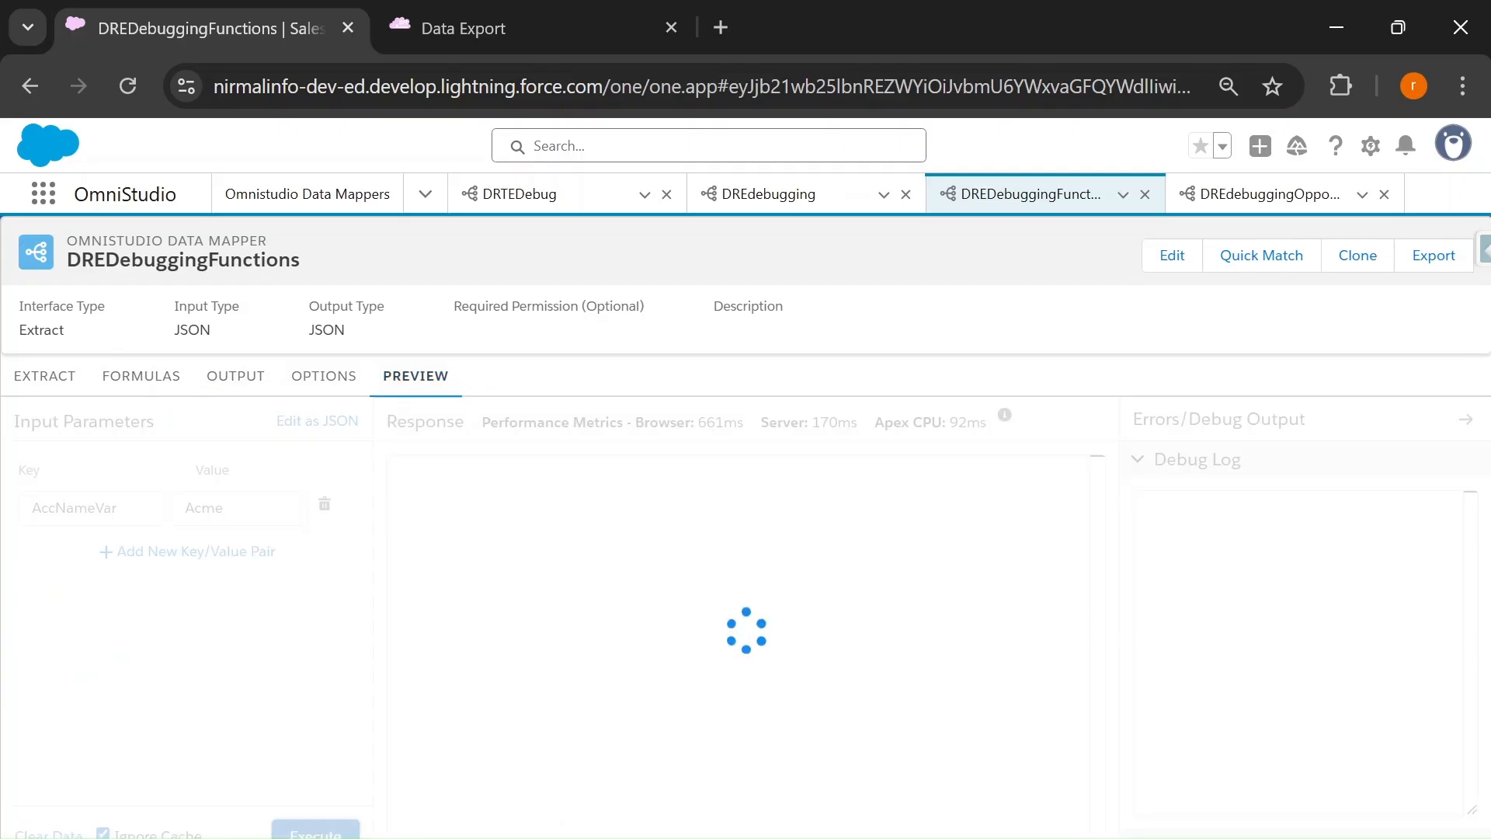
drag(440, 527, 584, 527)
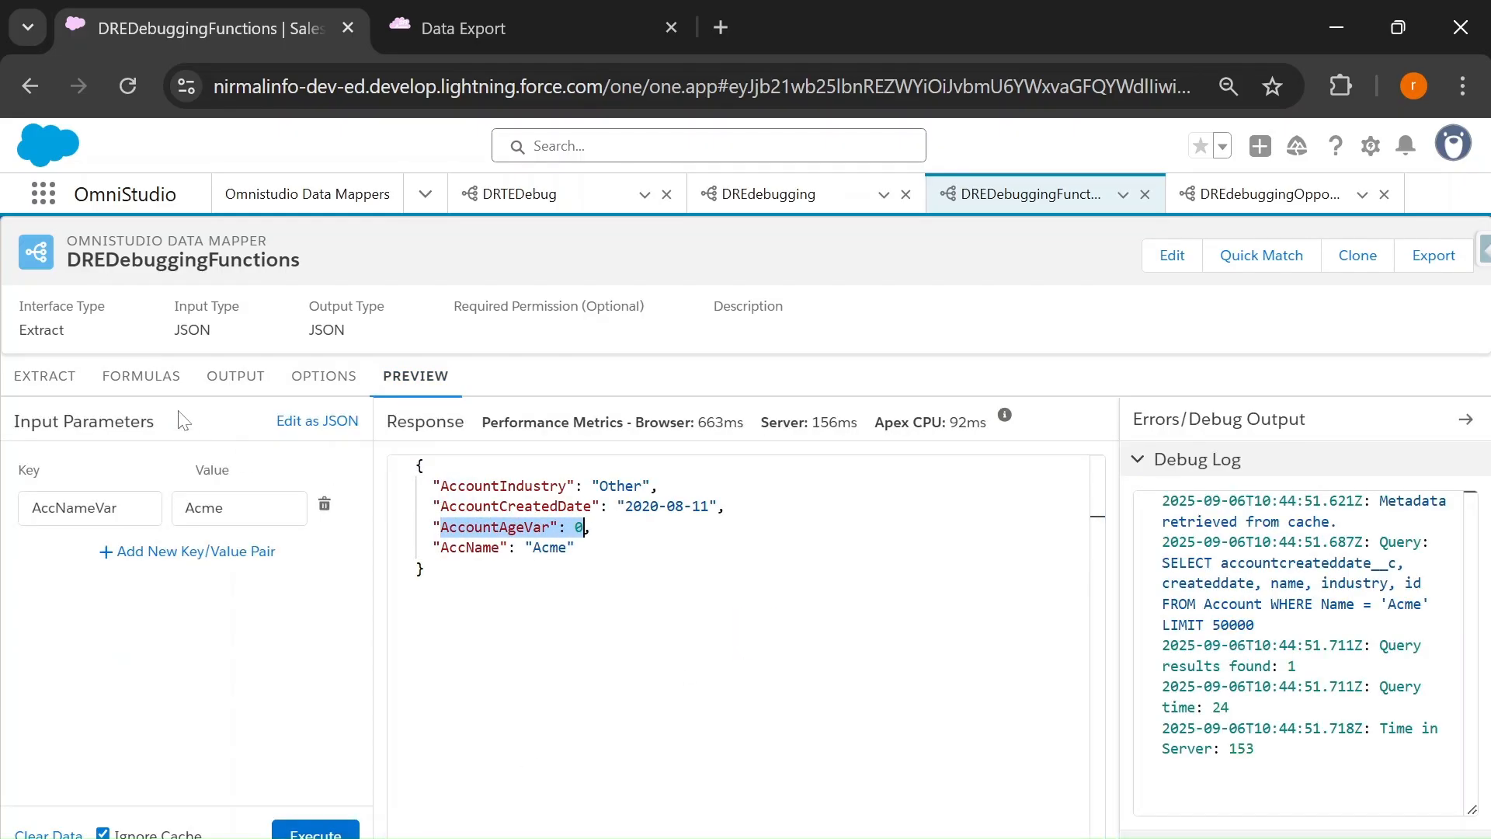
Examine the AGE formula's syntax, its AccList:CreatedDate argument and the result path it writes to
click(156, 382)
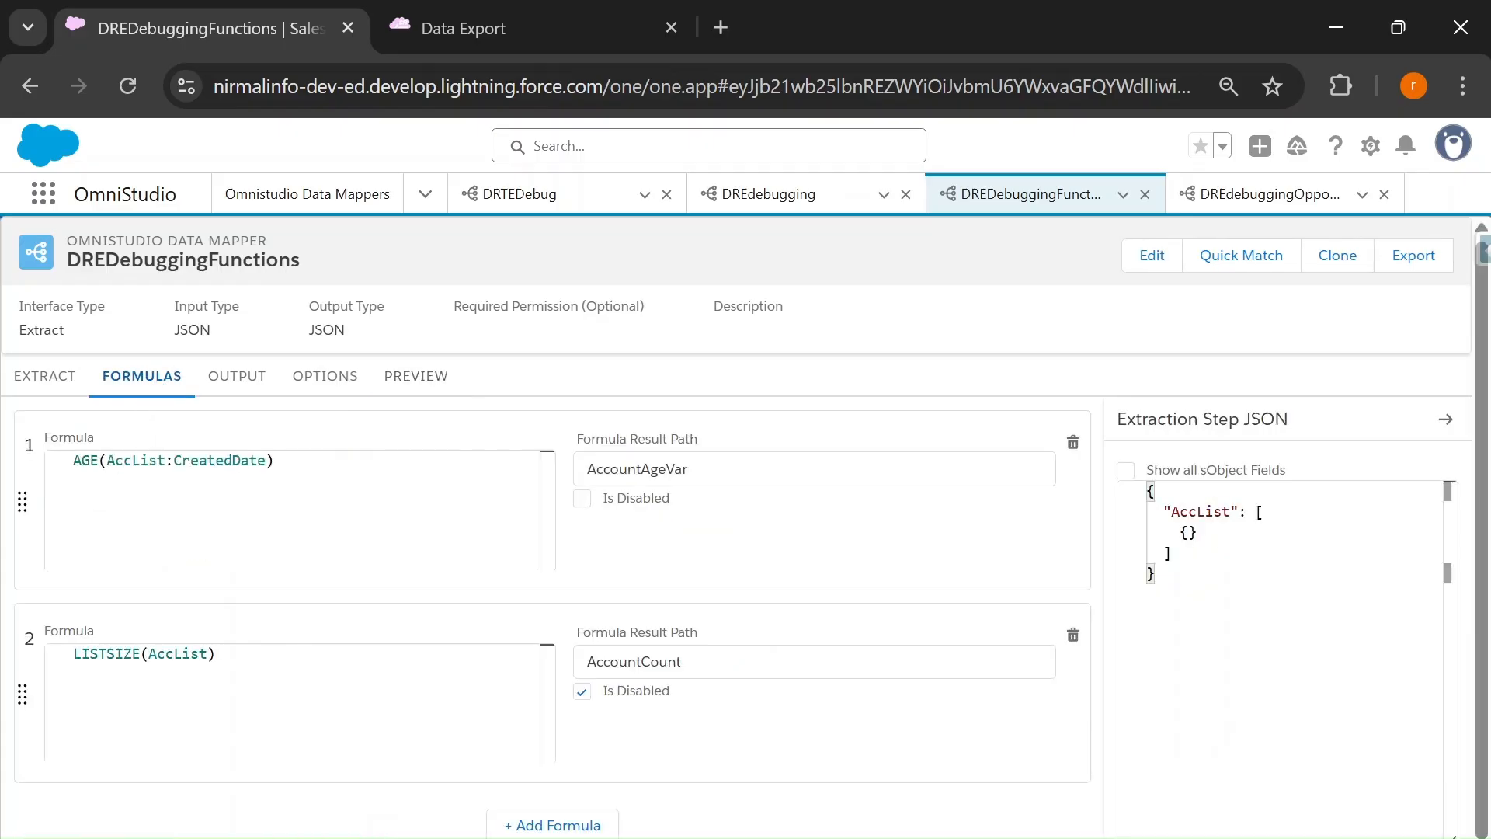
click(73, 466)
double_click(85, 461)
click(275, 462)
double_click(86, 462)
drag(107, 461, 267, 460)
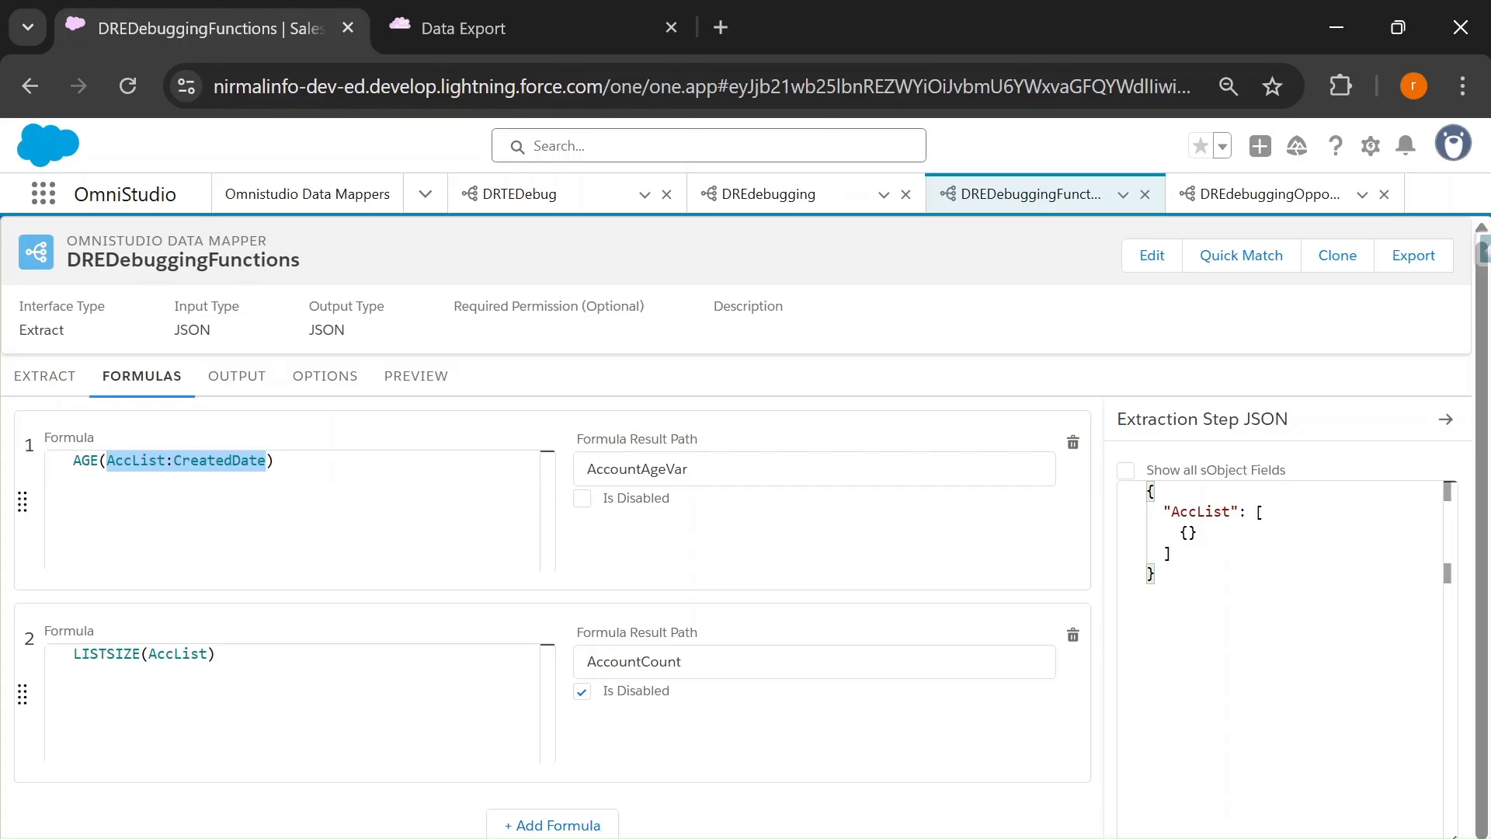
double_click(638, 469)
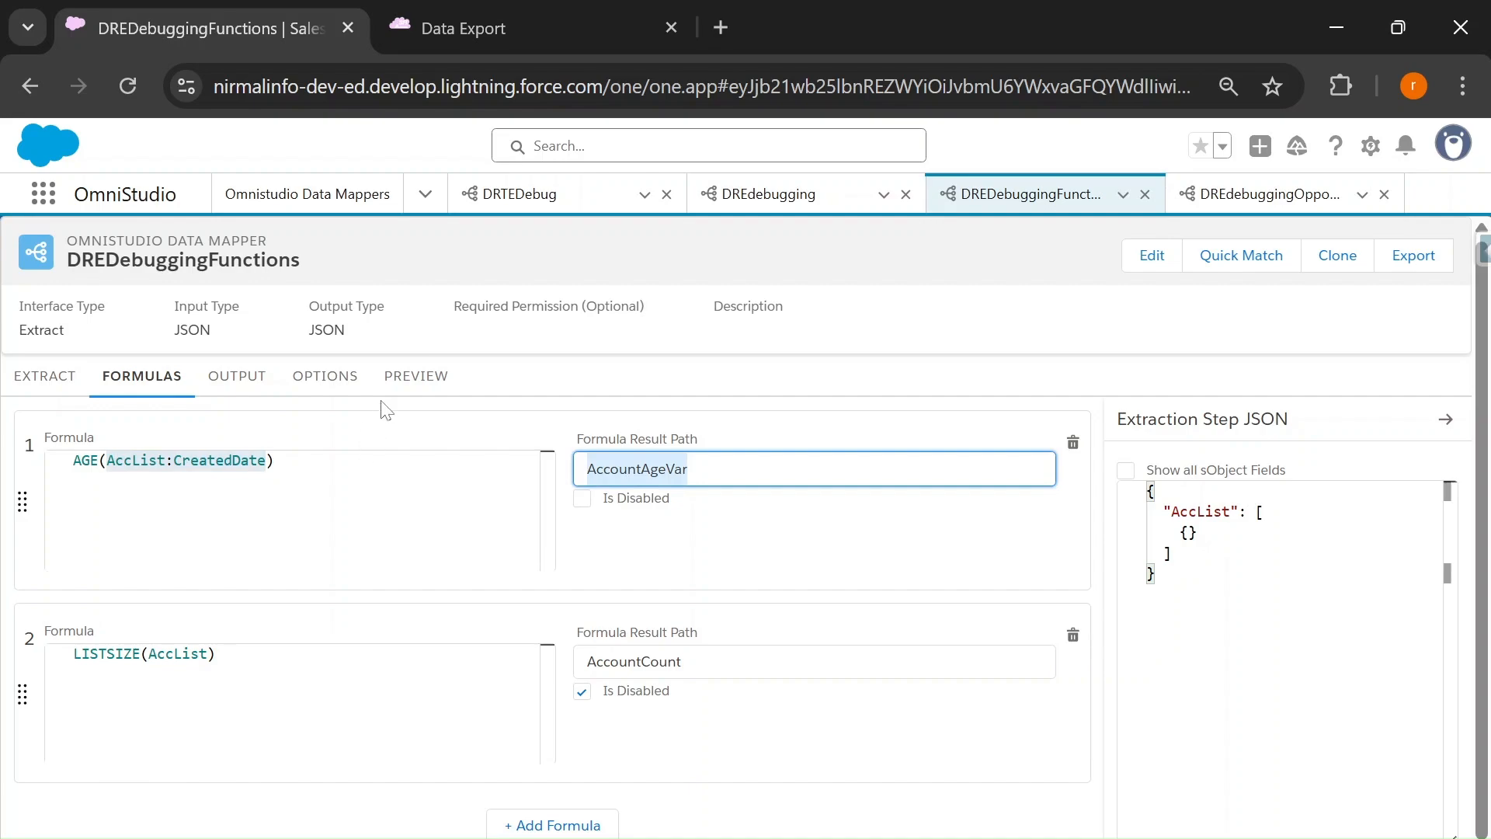
Compare the returned AccountAgeVar value with the account created date, and inspect the logged Account query
click(413, 388)
double_click(580, 527)
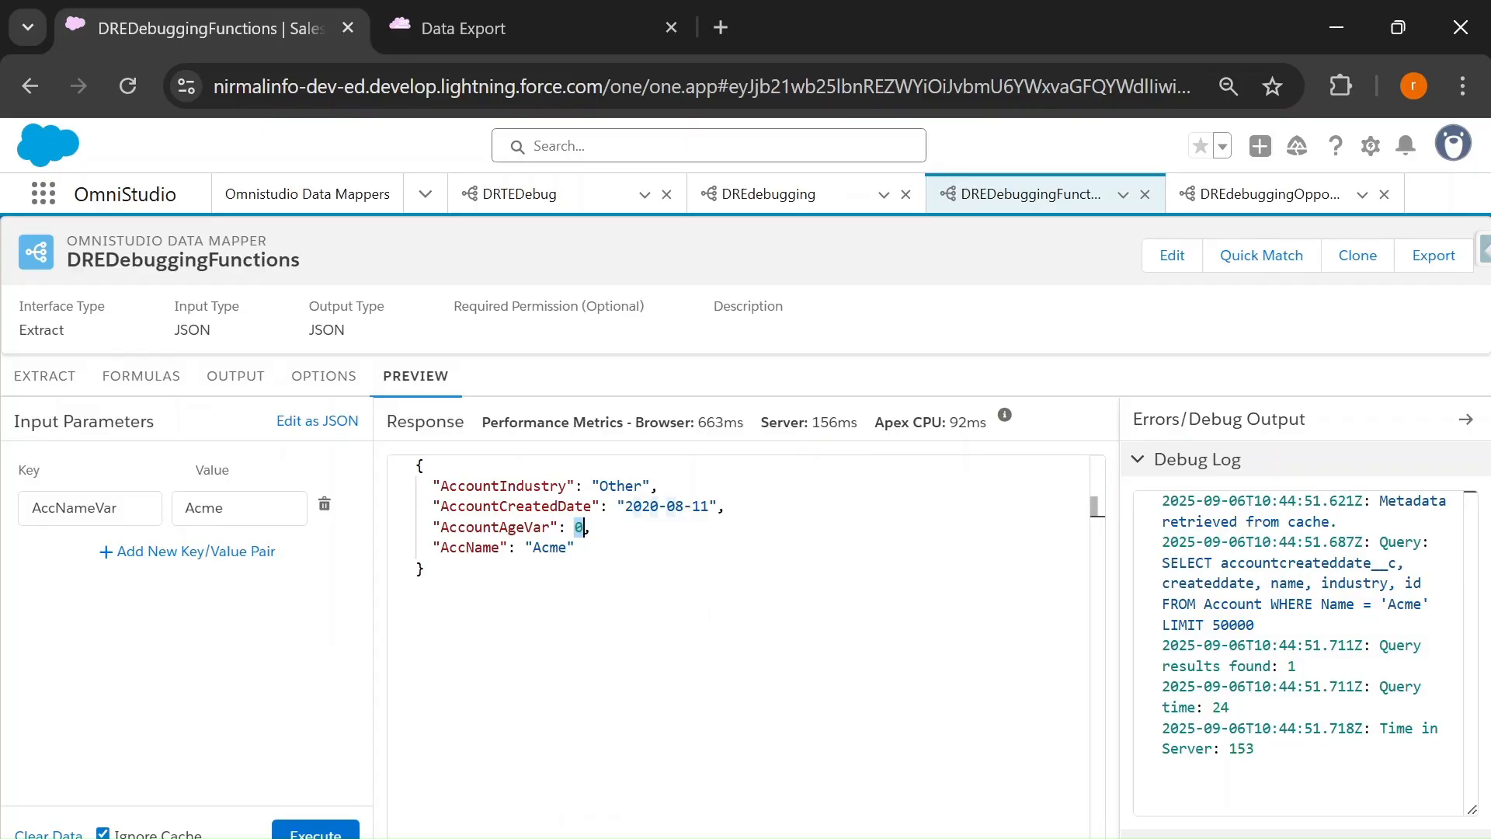
drag(441, 506, 718, 506)
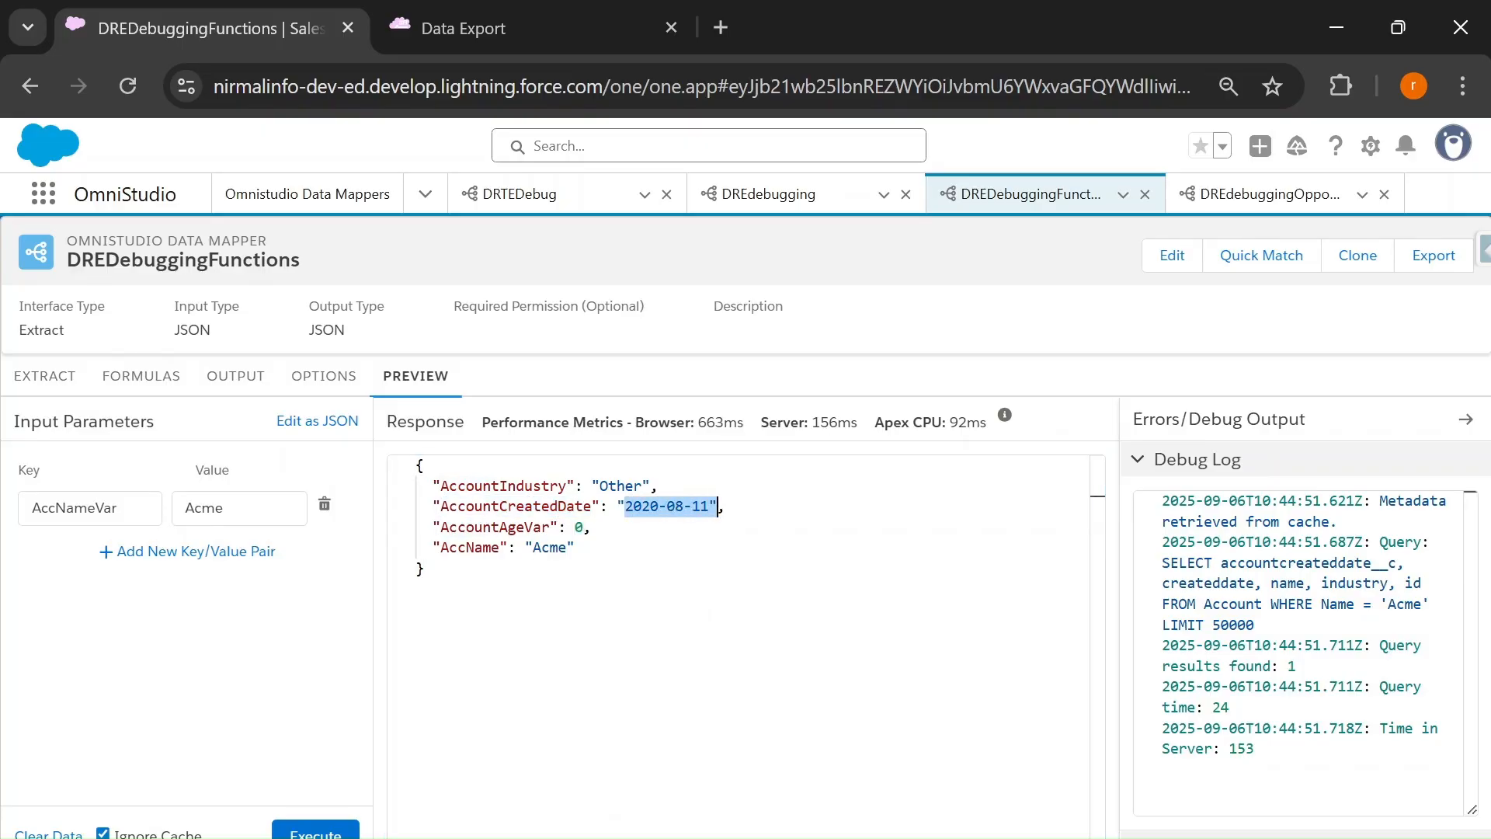
double_click(578, 527)
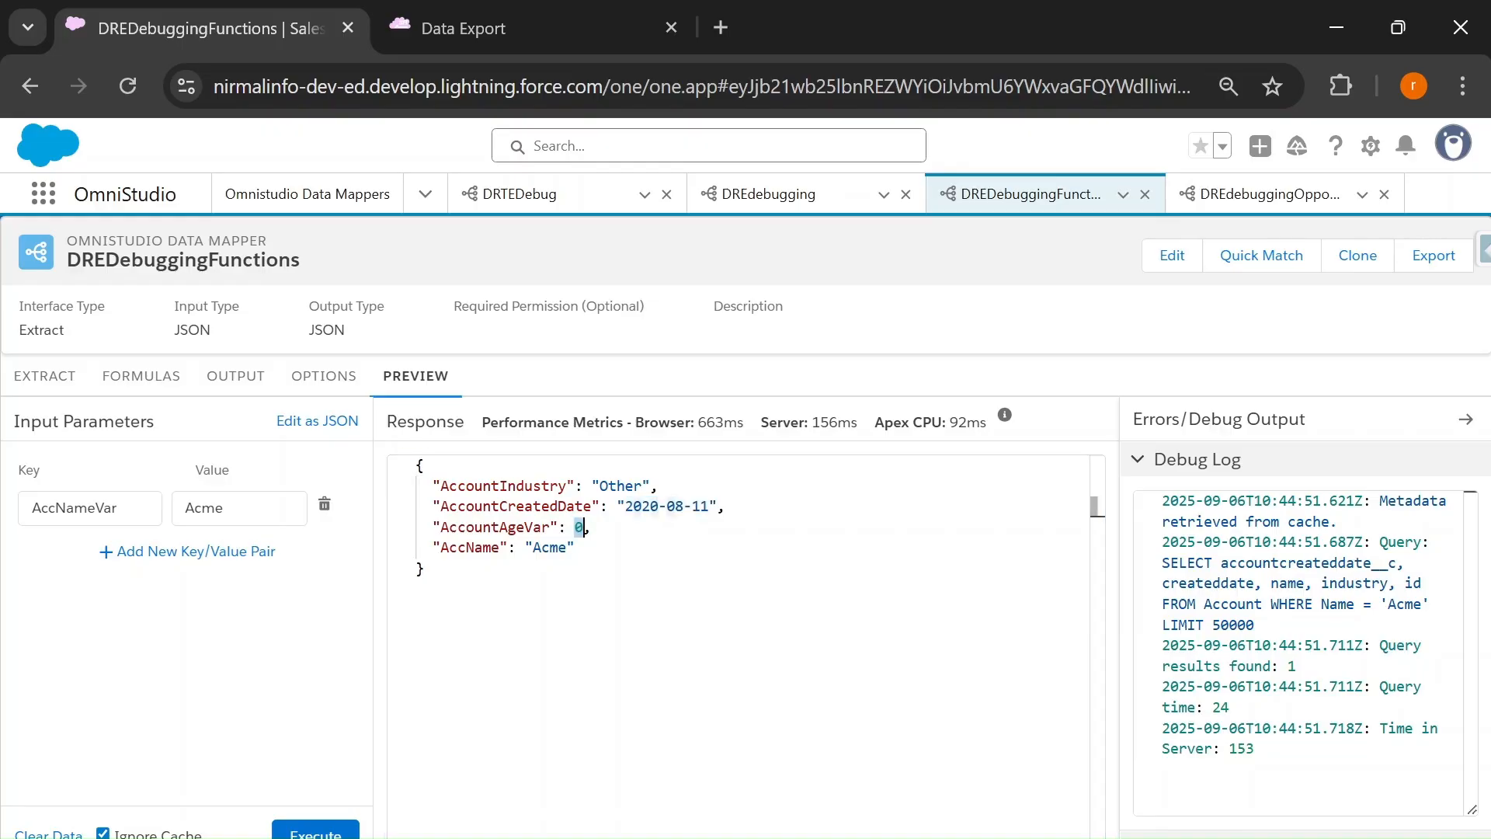
drag(1162, 541, 1254, 625)
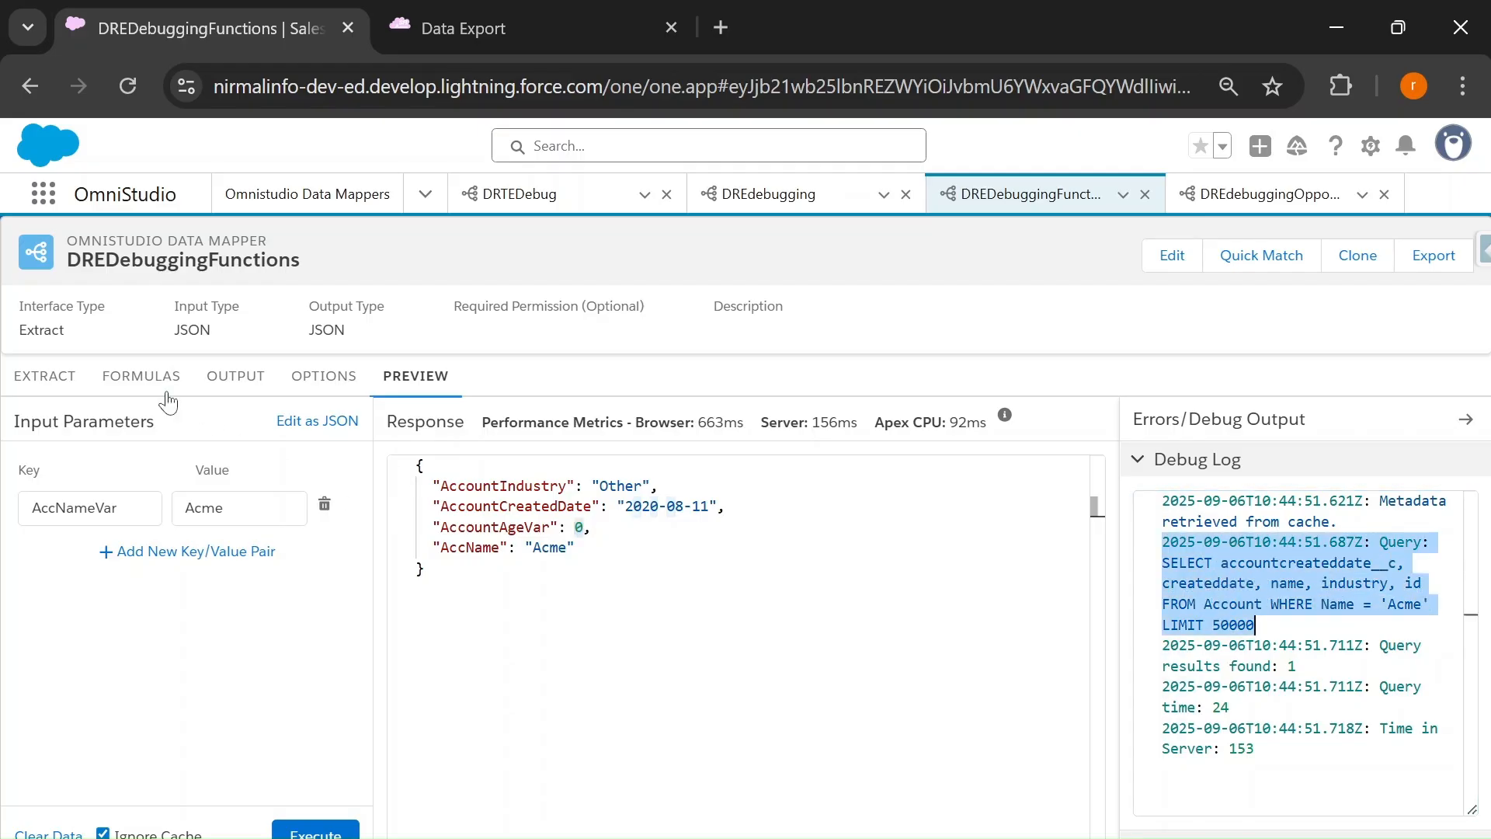
Compare the CreatedDate field used in the AGE formula with the AccountCreatedDate entry in the preview response
click(146, 383)
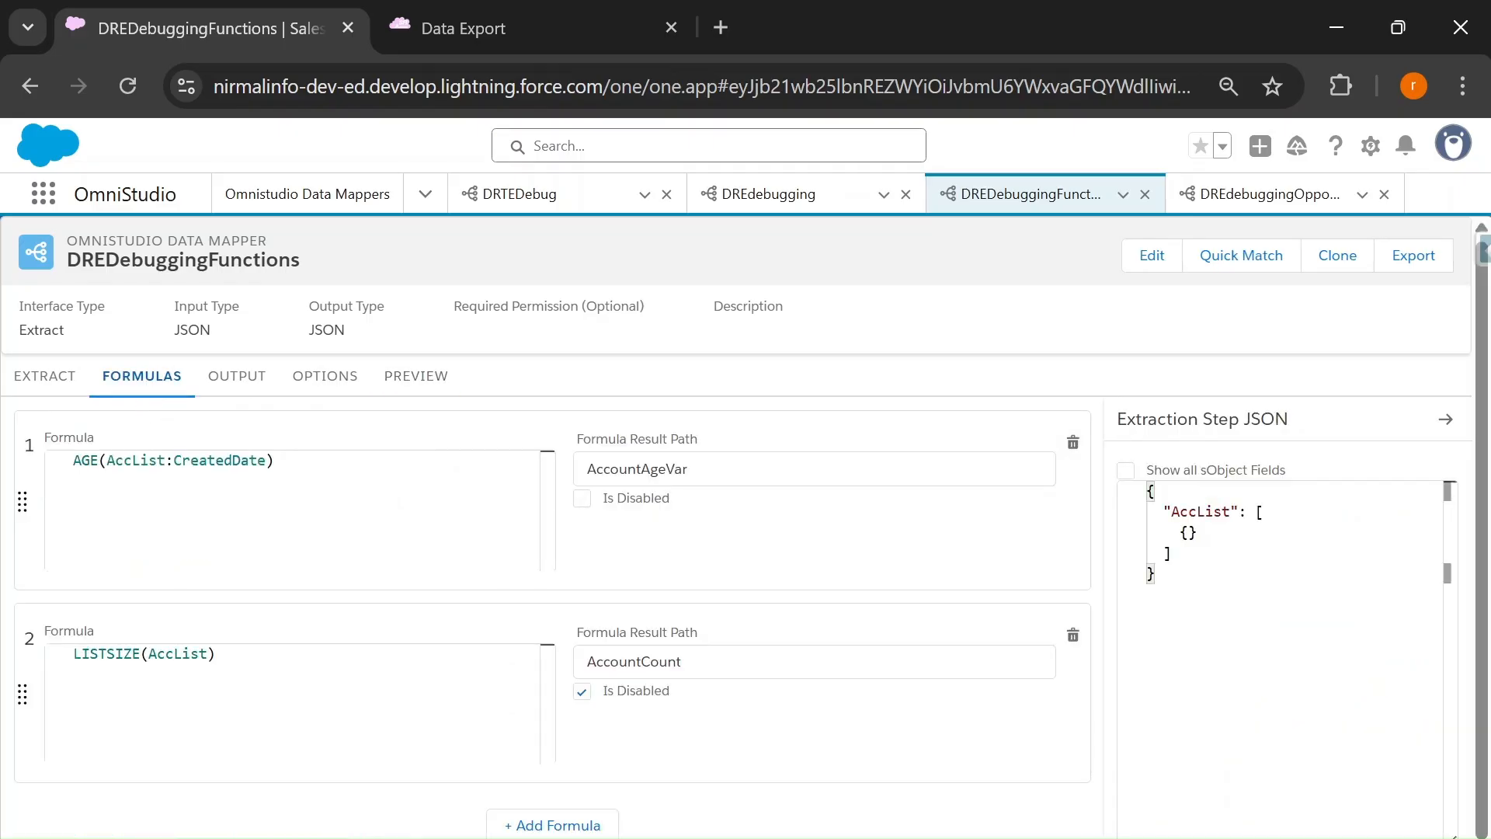
double_click(136, 460)
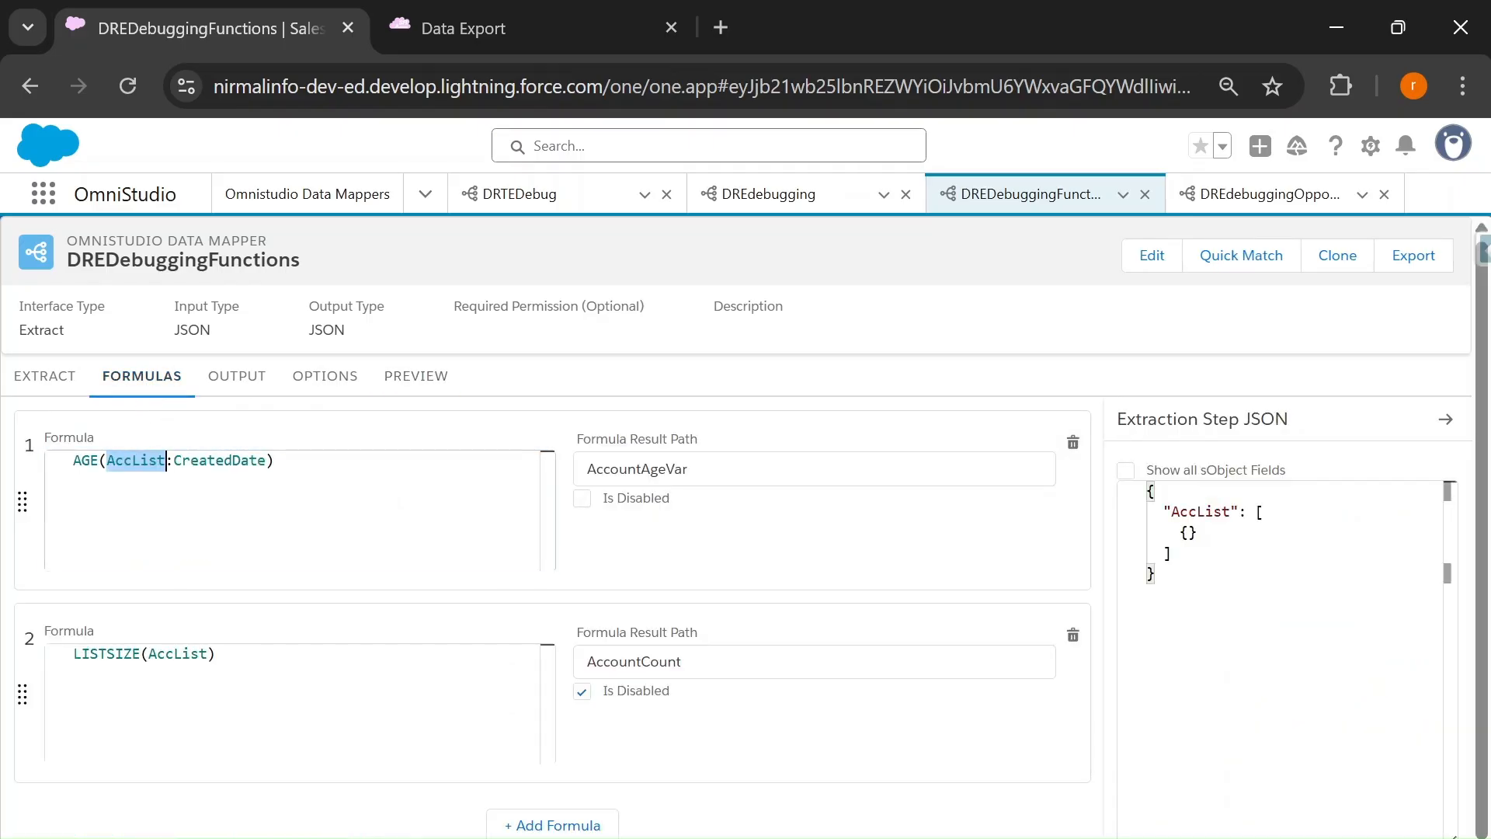
double_click(219, 461)
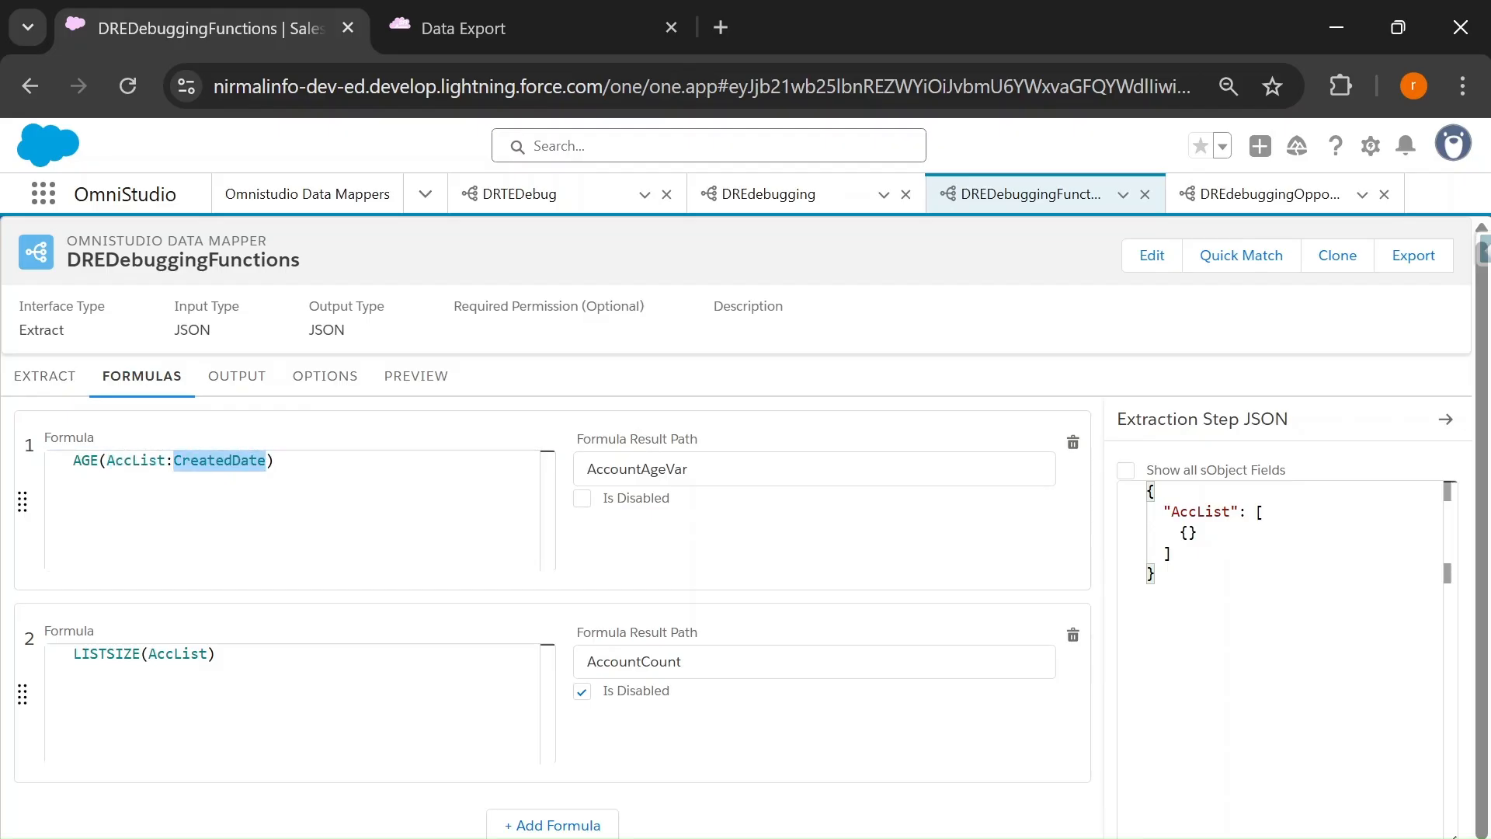
click(415, 377)
double_click(682, 506)
drag(440, 506, 594, 506)
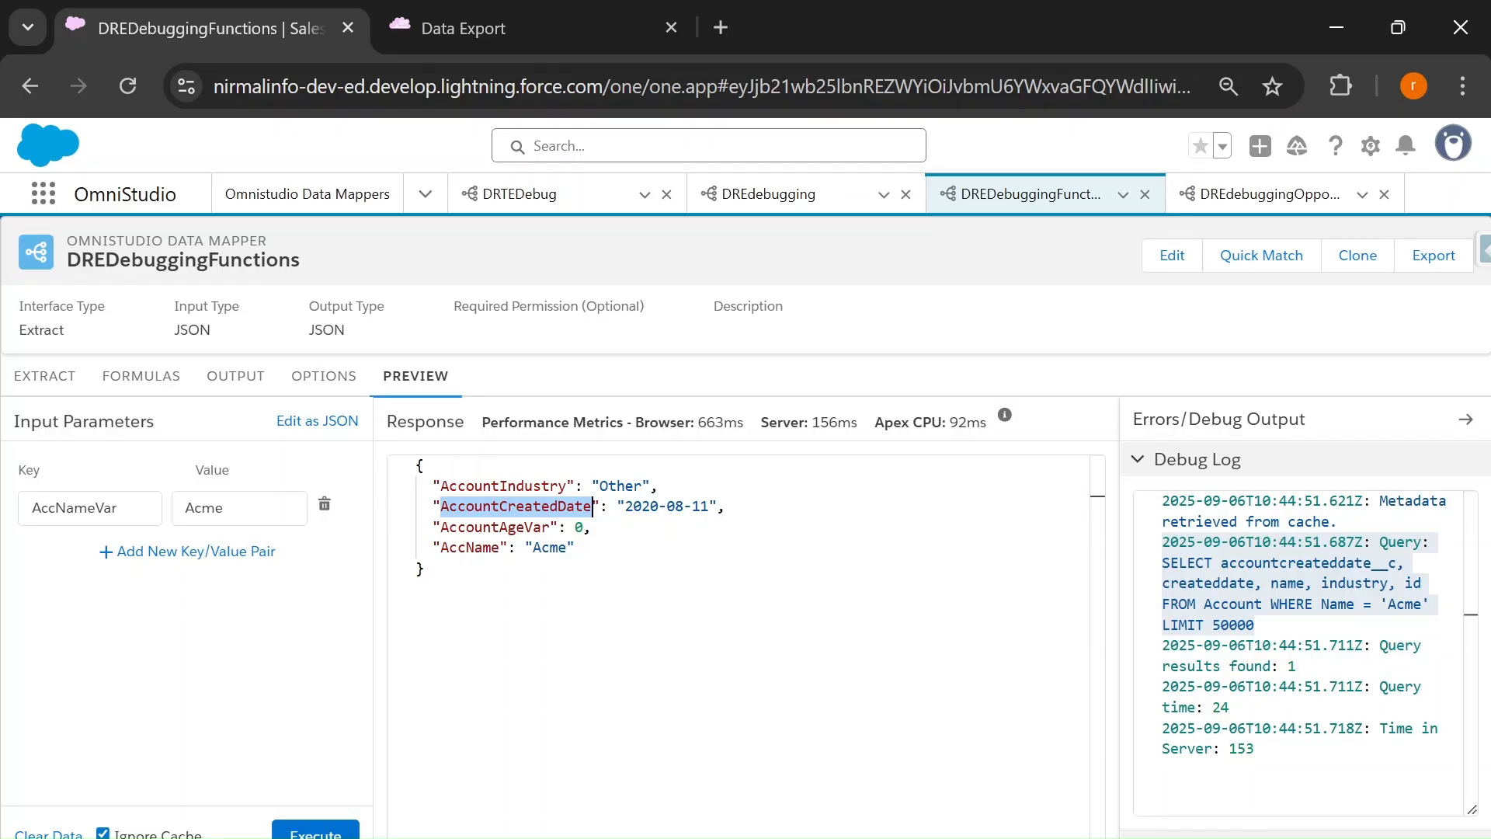
Check which extract field feeds the AccountCreatedDate output, and compare it with the AGE formula's argument and the preview response
click(240, 382)
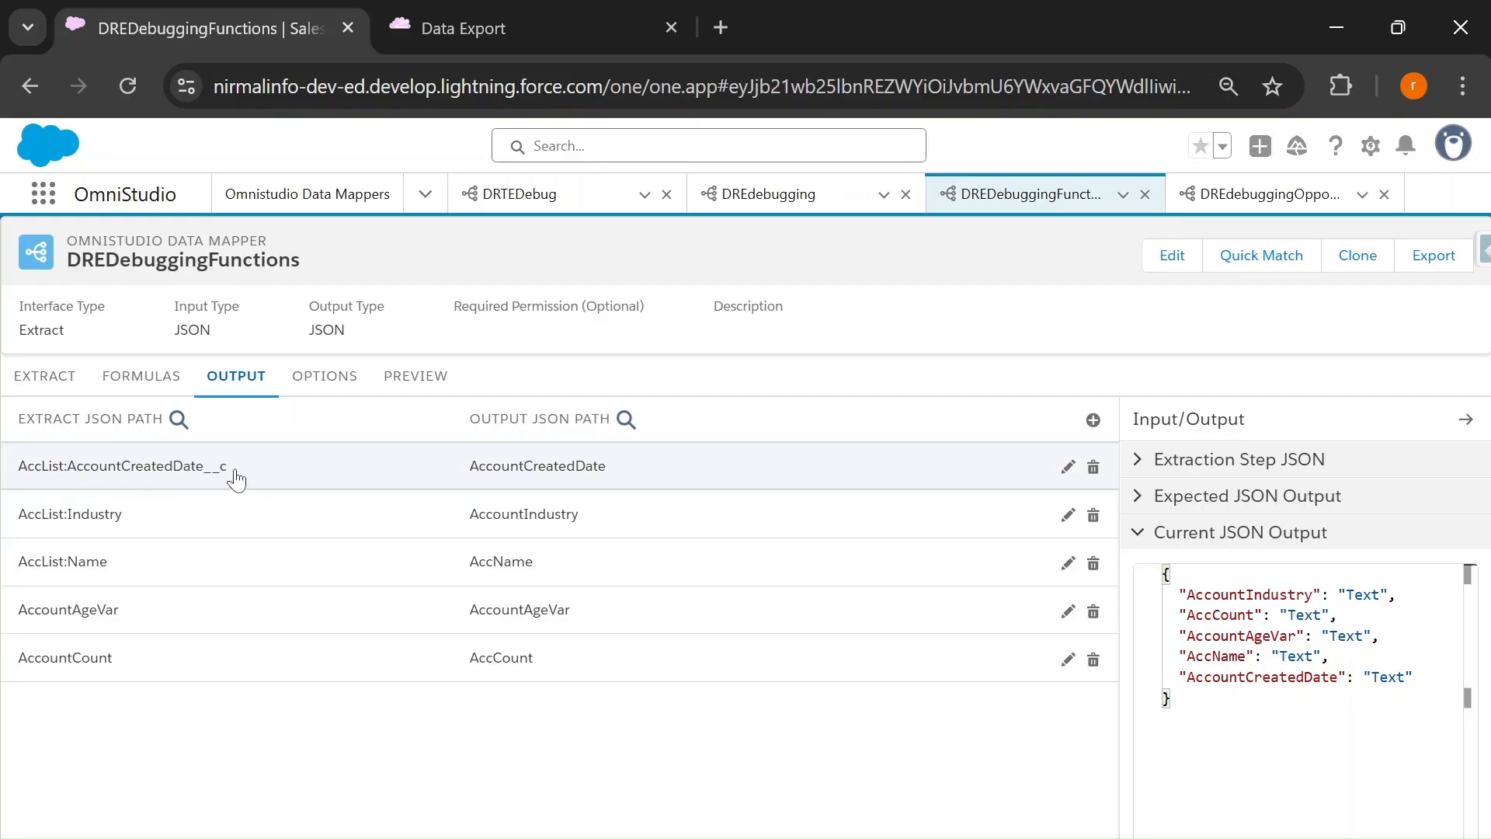
click(147, 378)
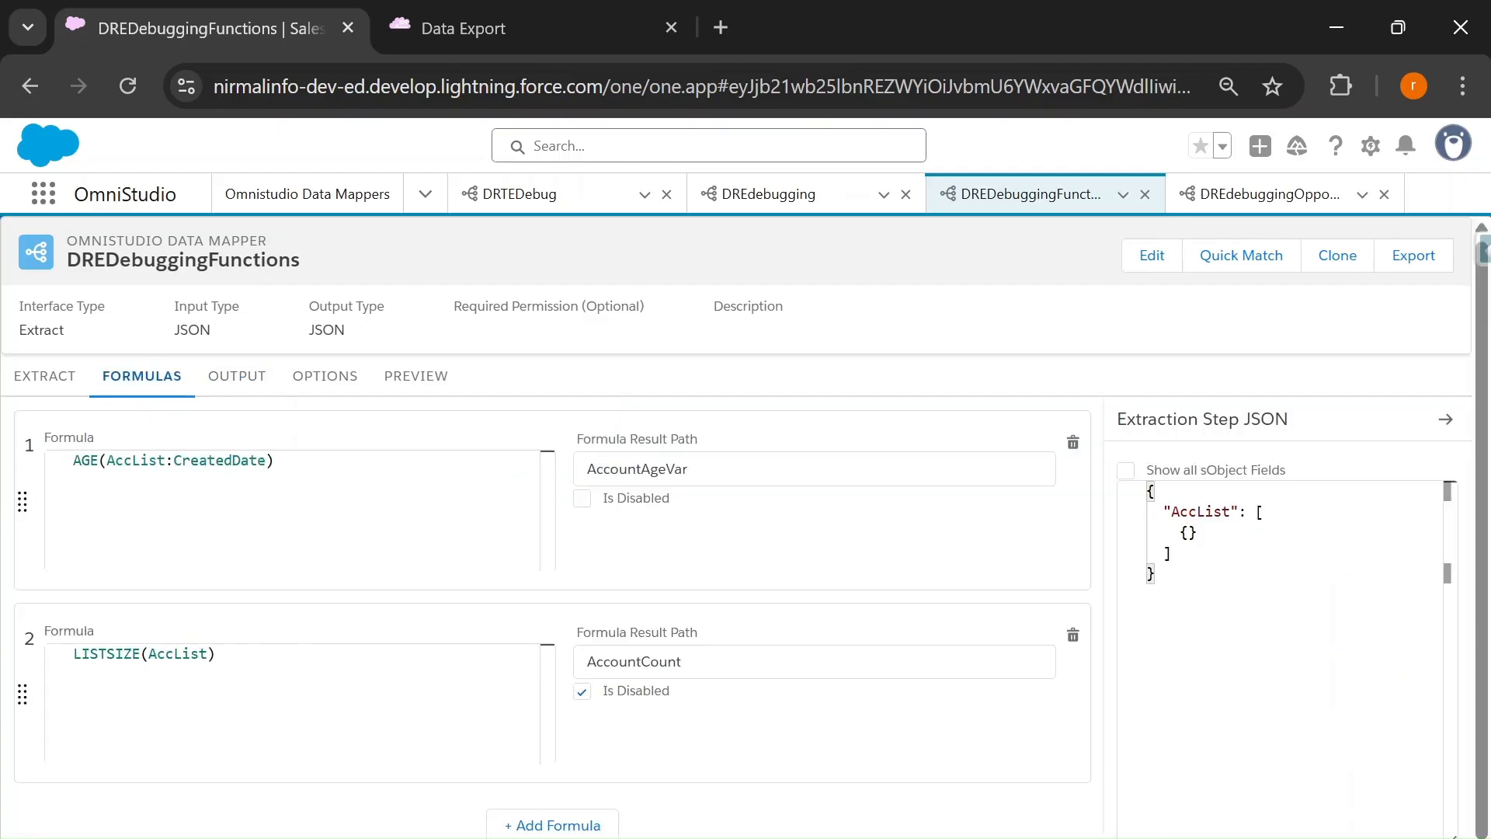
double_click(220, 461)
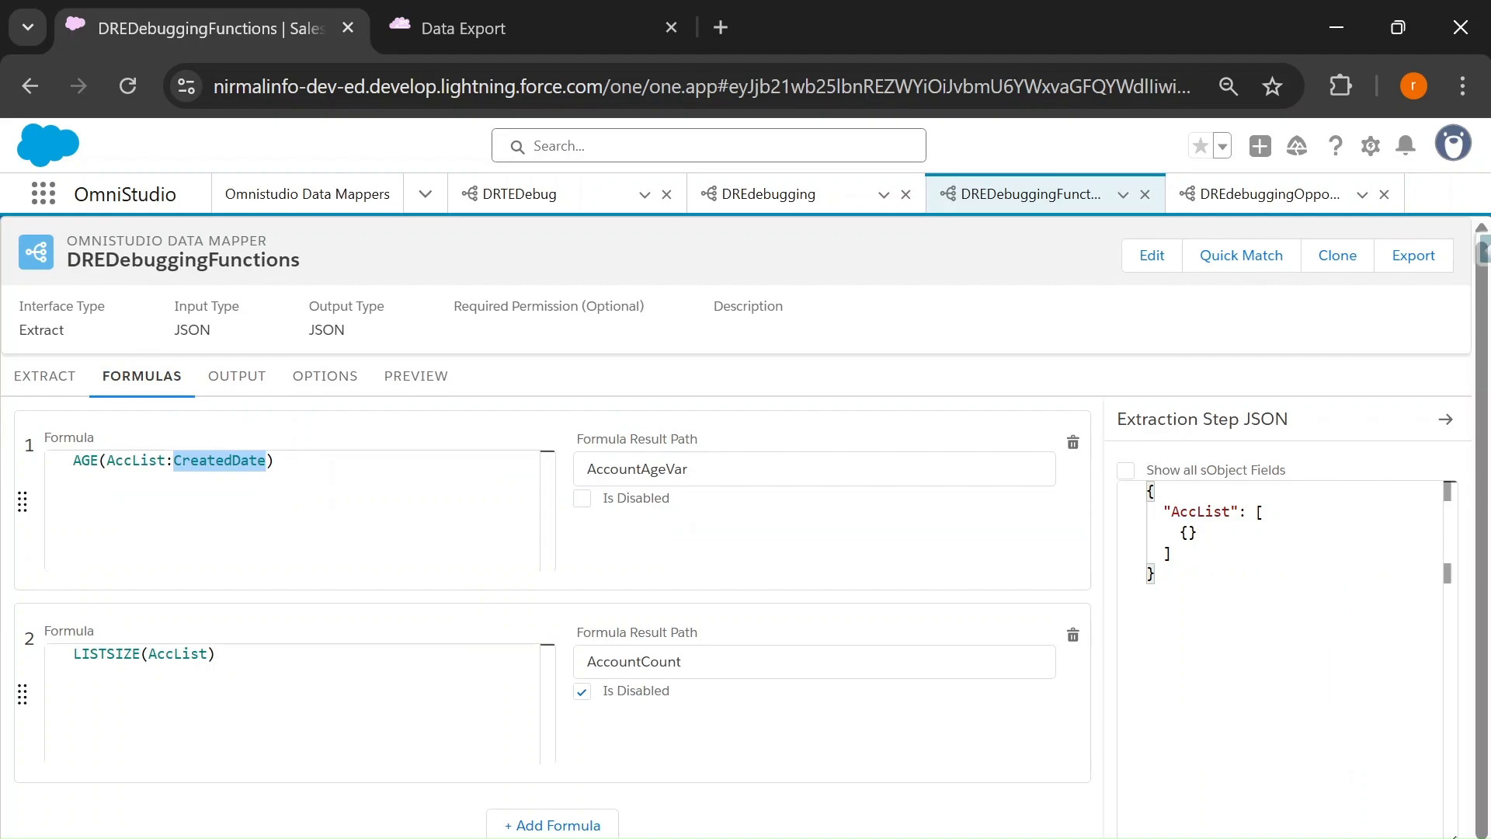
click(240, 388)
click(285, 467)
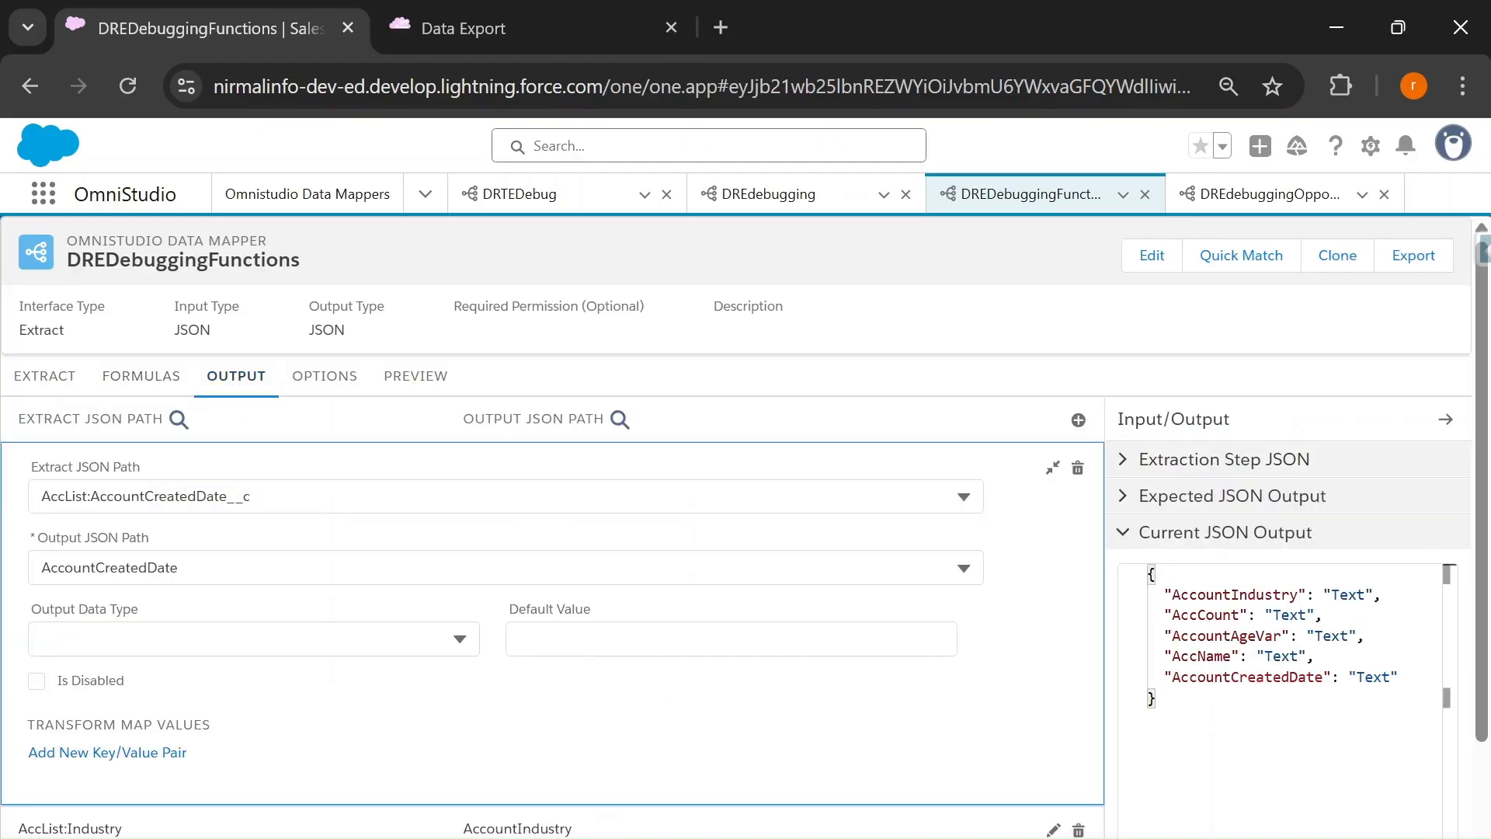
click(394, 387)
drag(625, 506, 719, 505)
double_click(516, 505)
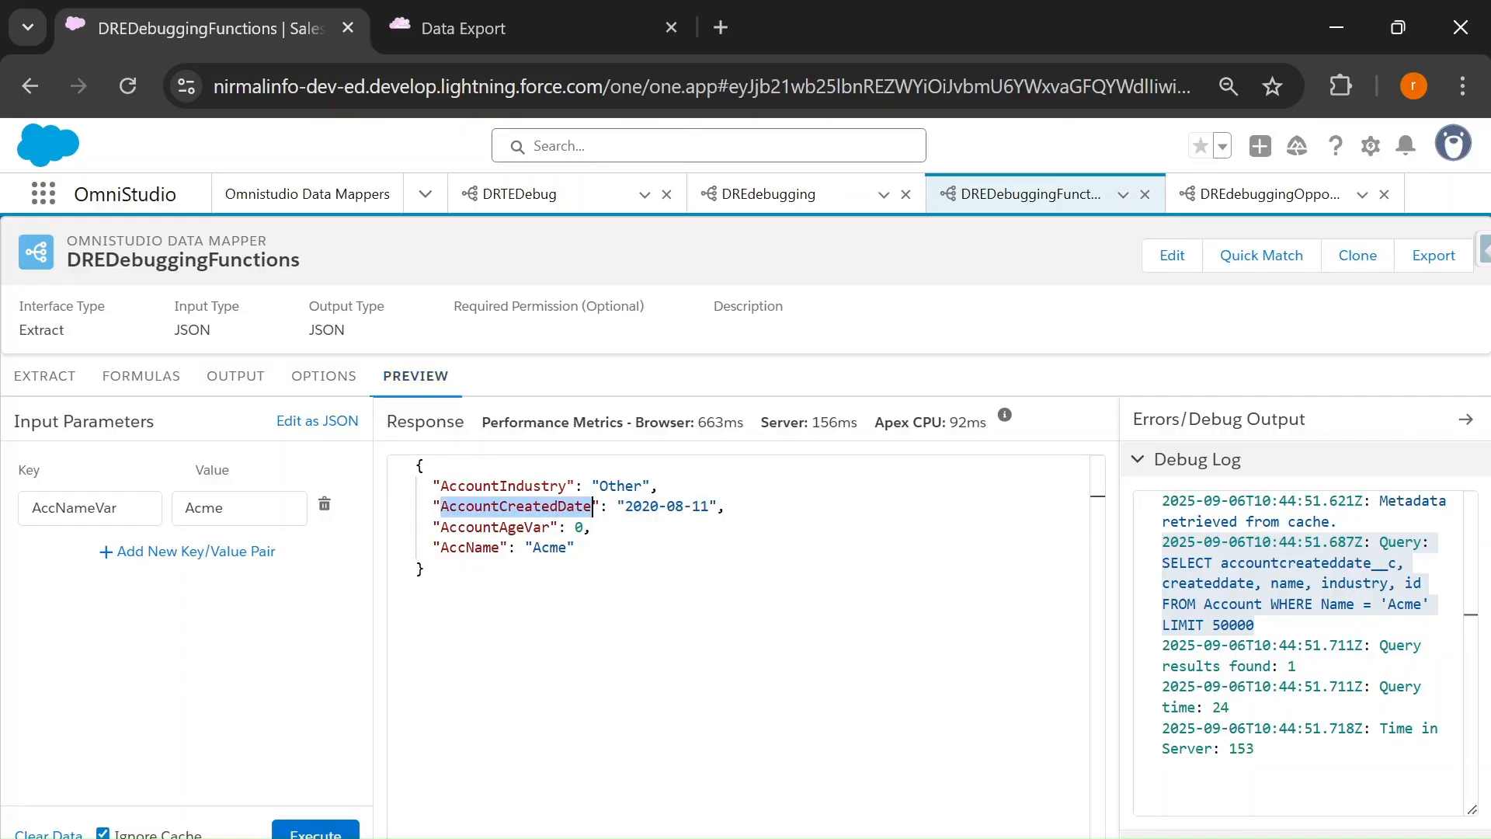
Replace CreatedDate in the AGE formula with AccountCreatedDate__c, copied from the extract JSON path of the AccountCreatedDate output mapping
click(235, 376)
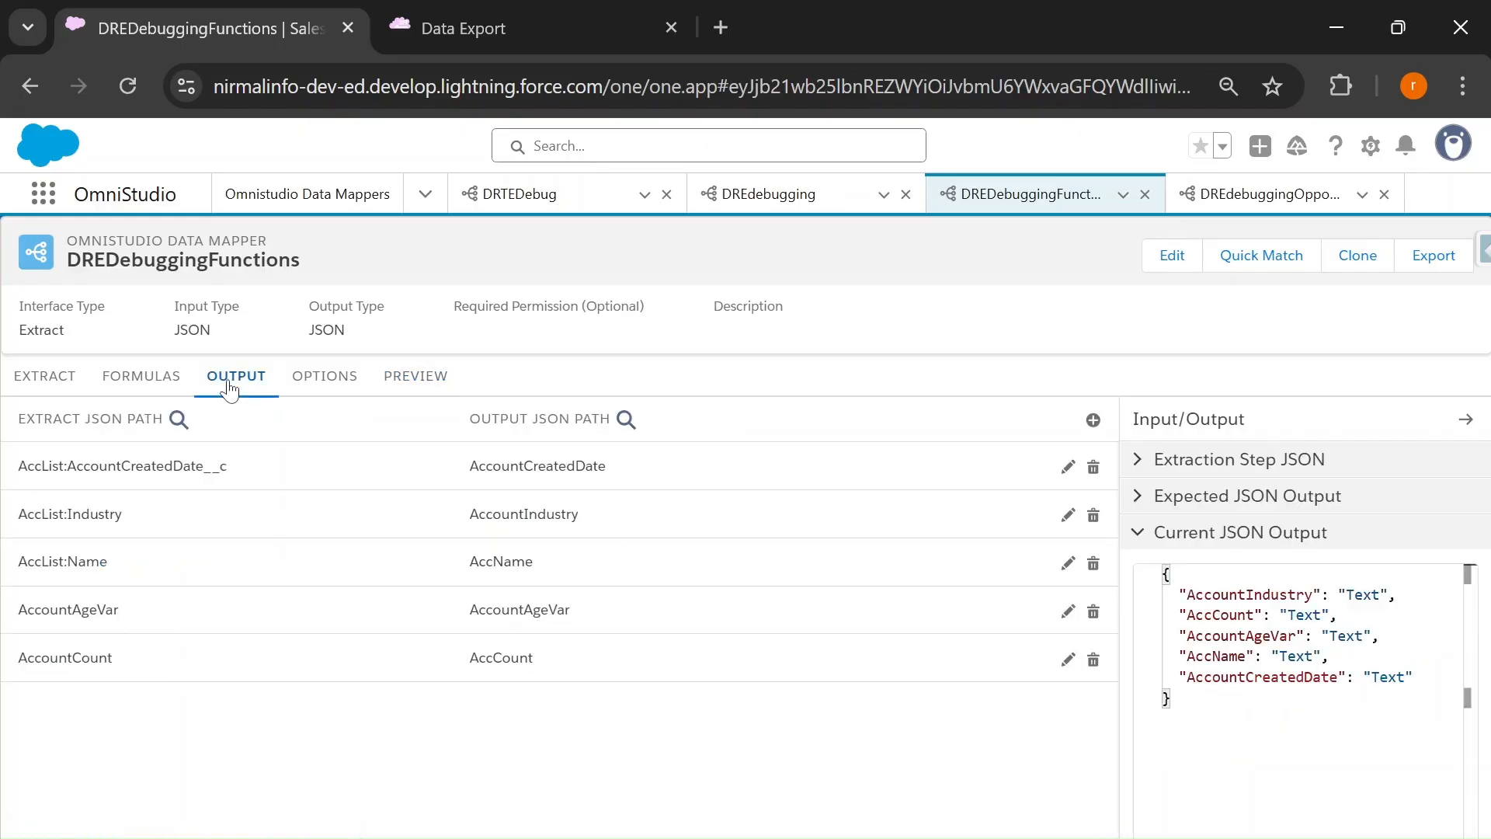
click(124, 476)
double_click(109, 501)
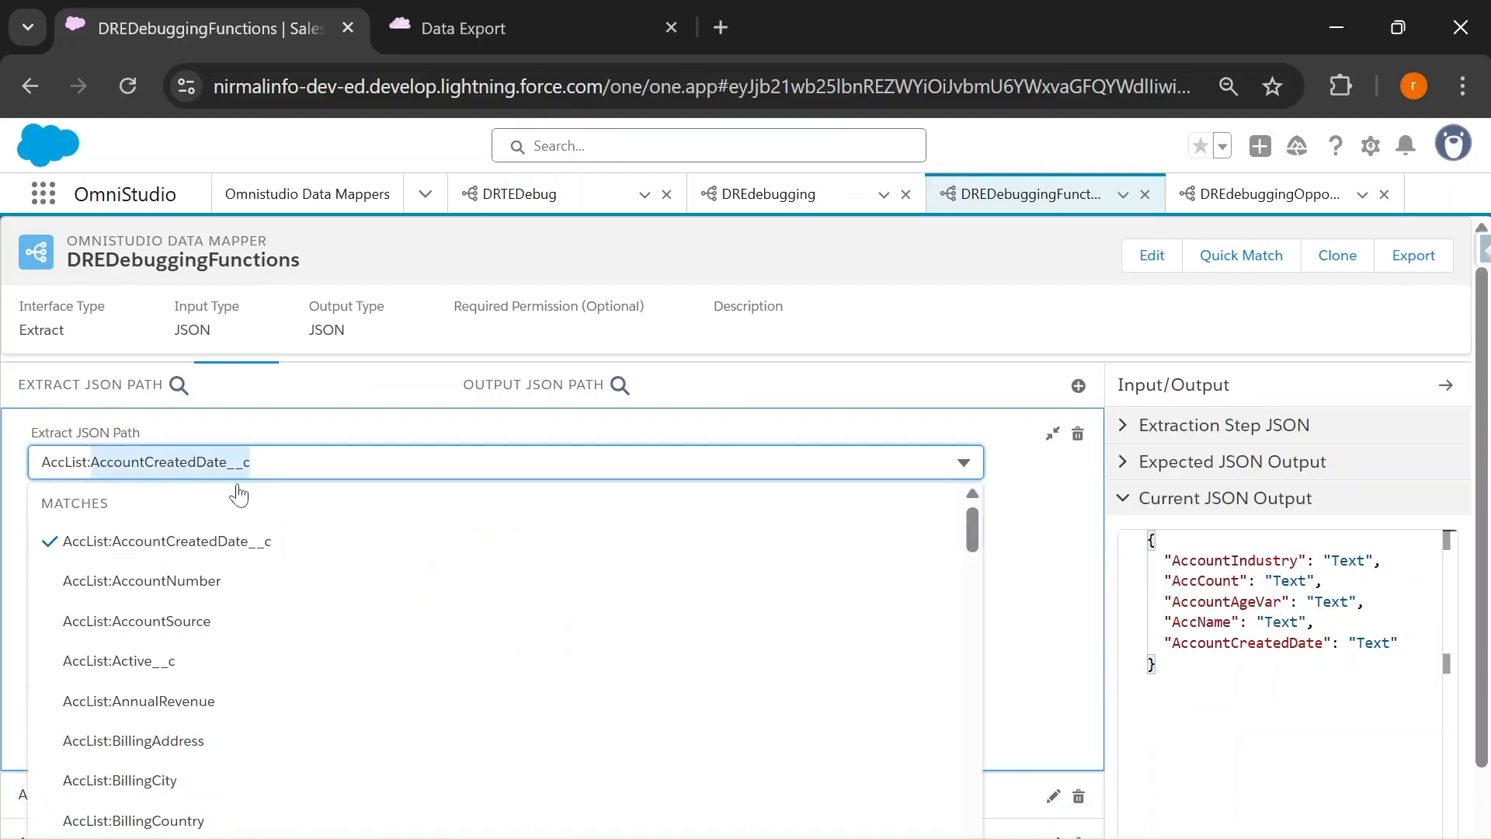
key(ctrl+c)
scroll(245, 438, up, 1)
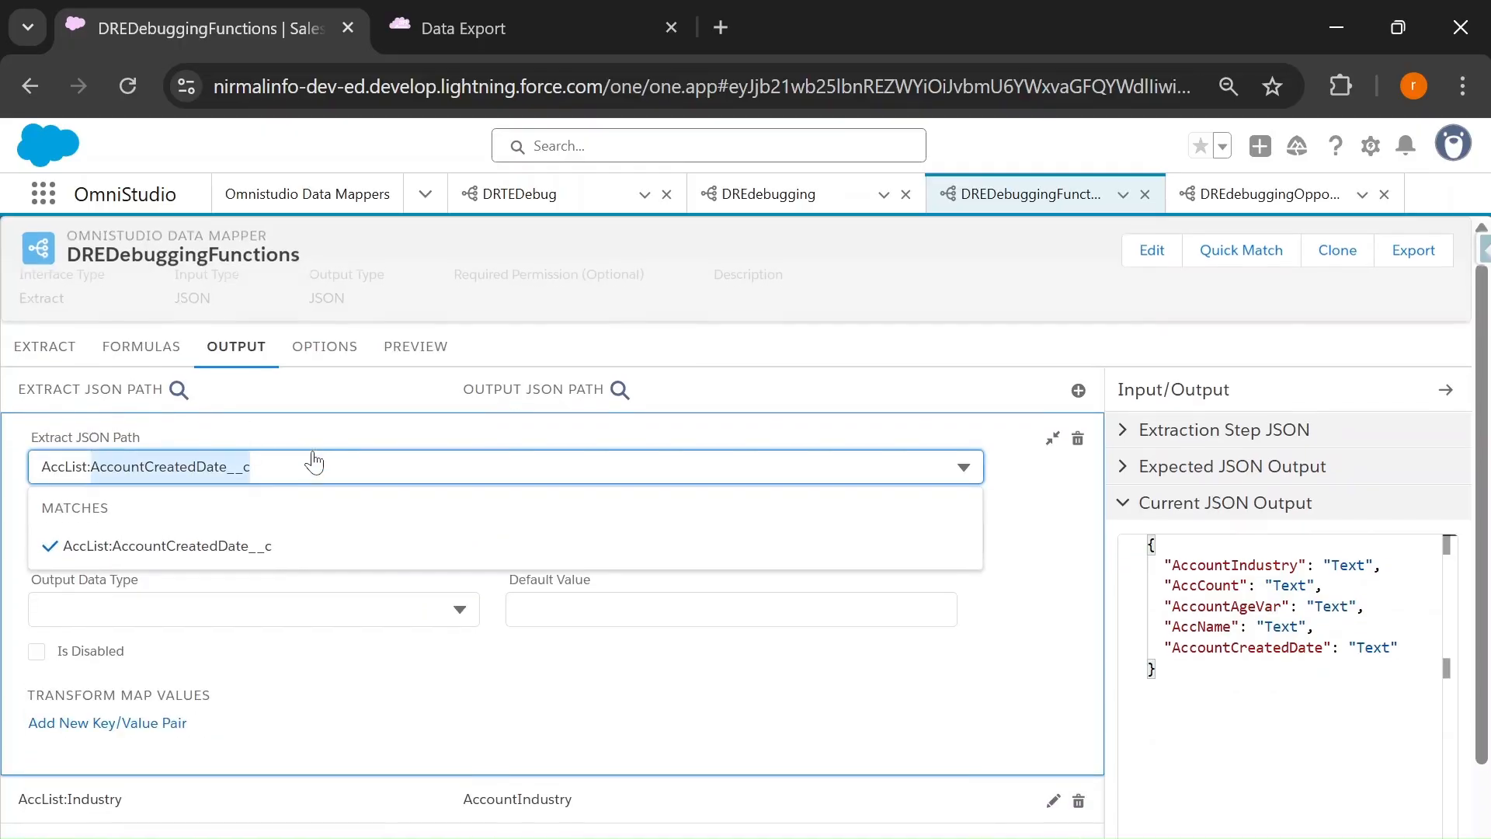
click(146, 382)
double_click(263, 460)
key(ctrl+v)
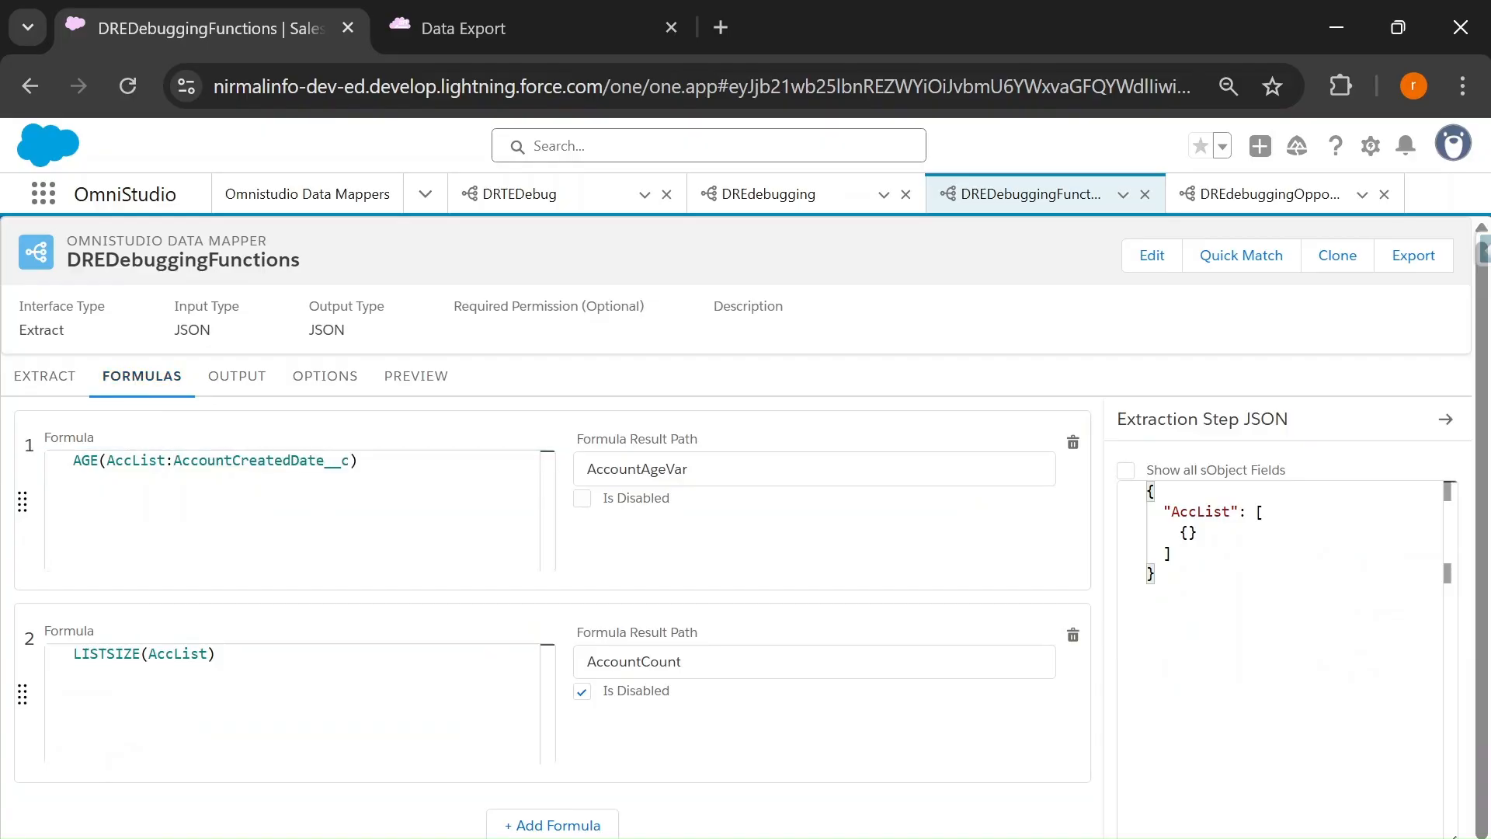
Search the output mappings for AccountCreatedDate__c to verify that the AGE formula uses the same field name
double_click(264, 460)
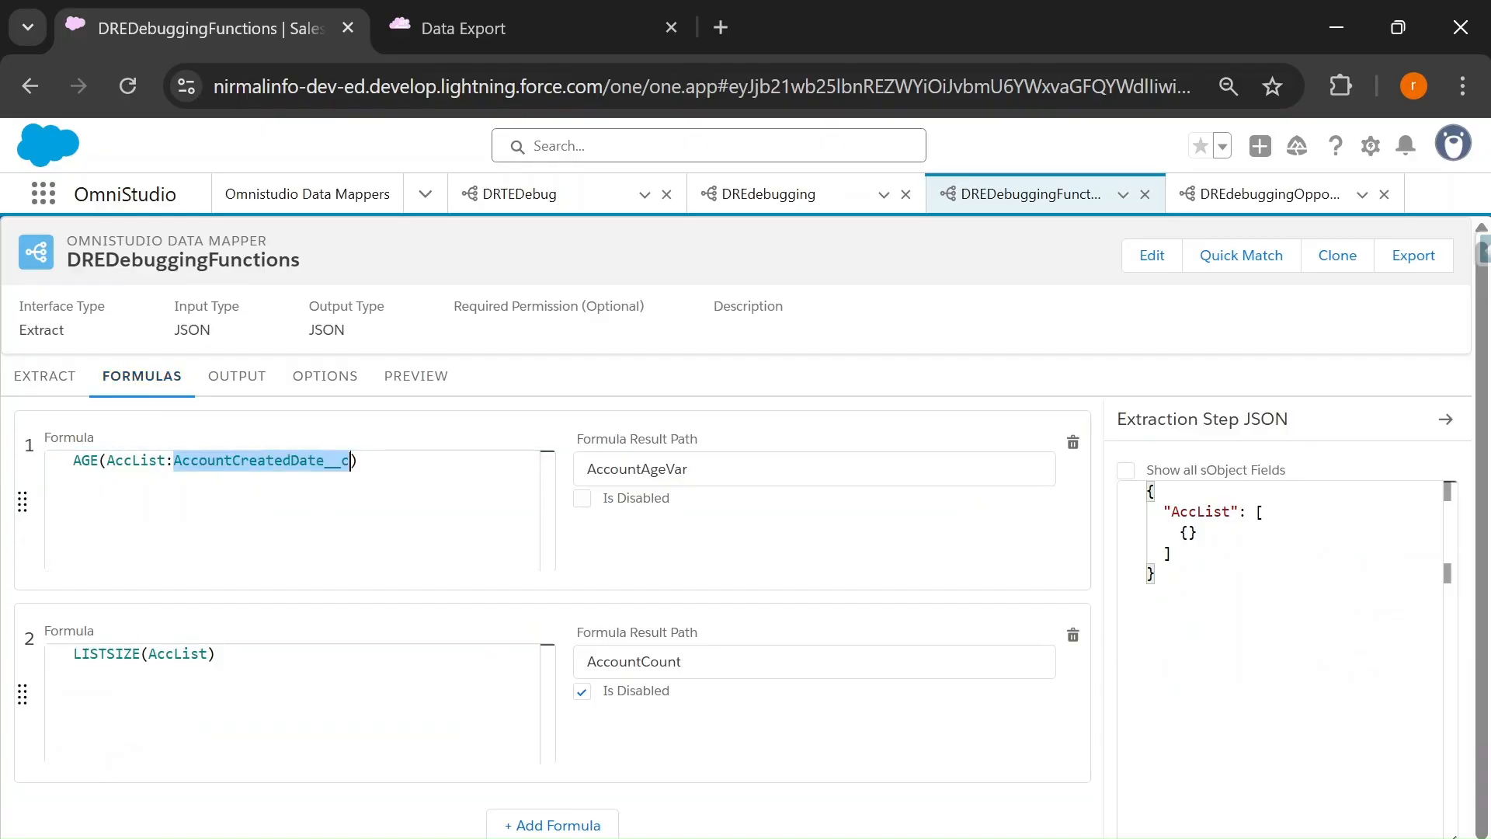
click(233, 388)
key(ctrl+f)
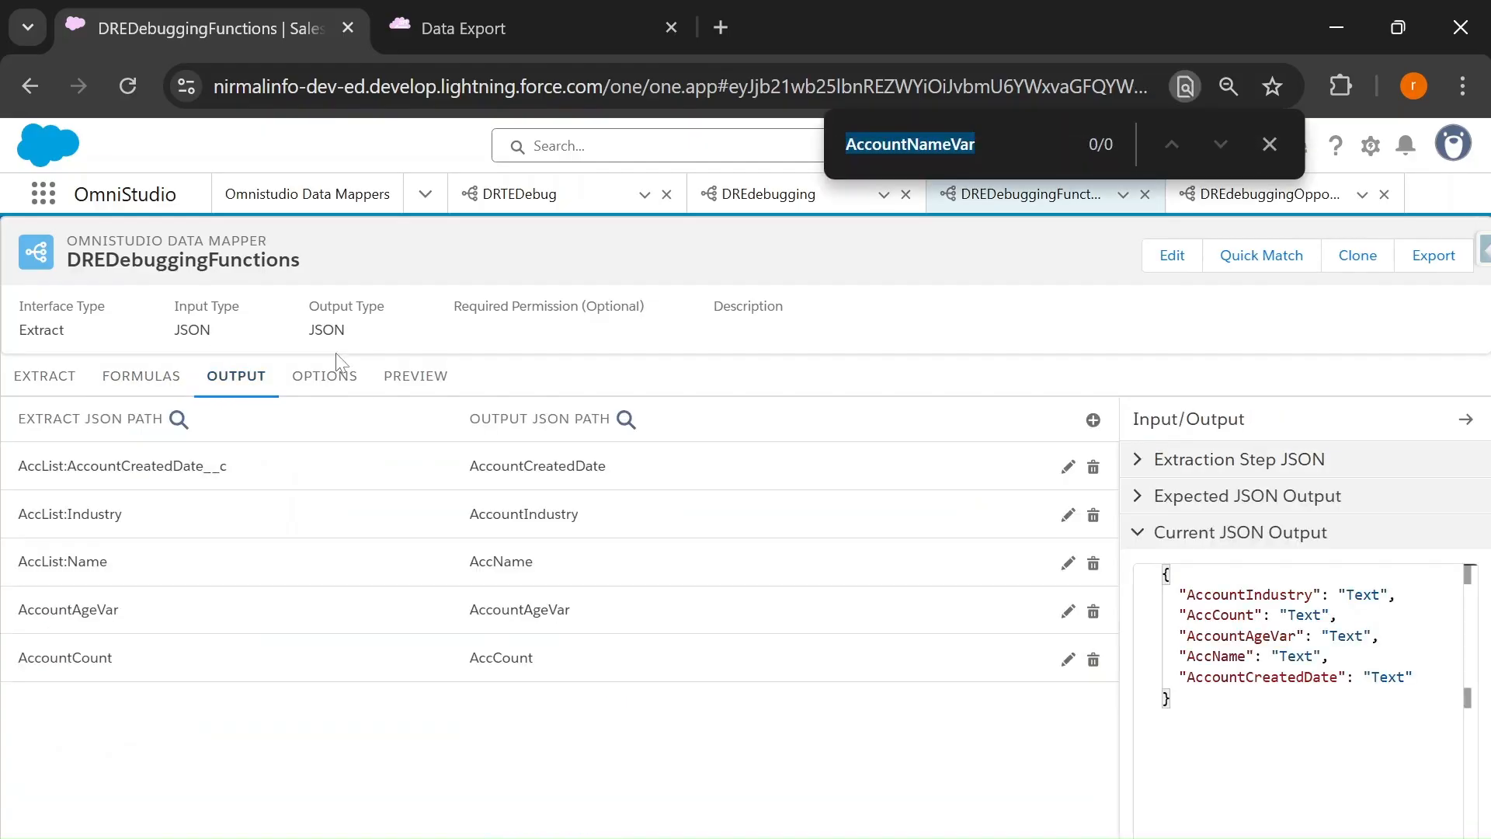
key(ctrl+v)
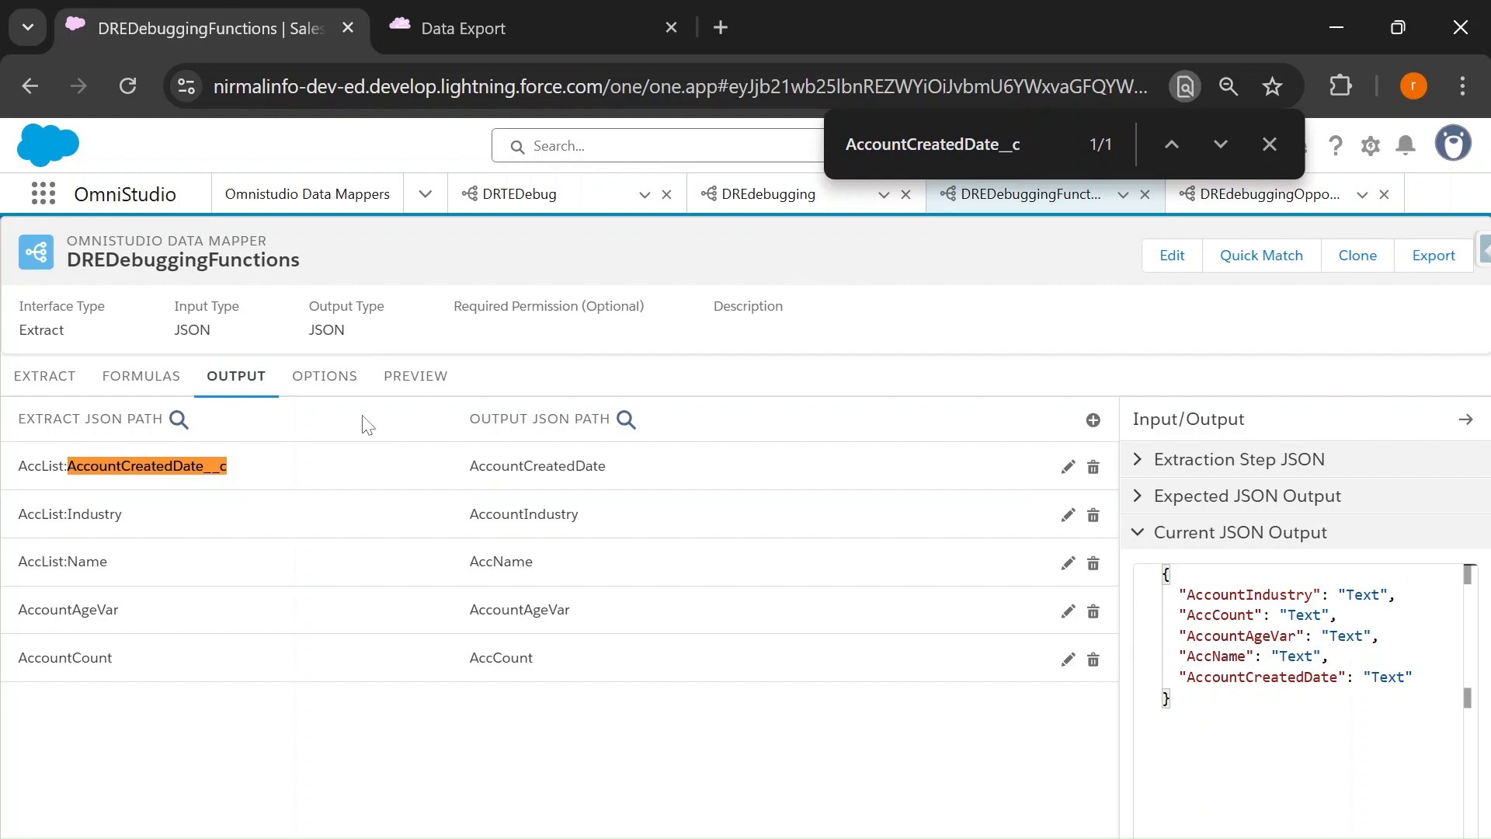
Recheck the edited AGE formula and execute the DREDebuggingFunctions preview for Acme with it
click(141, 377)
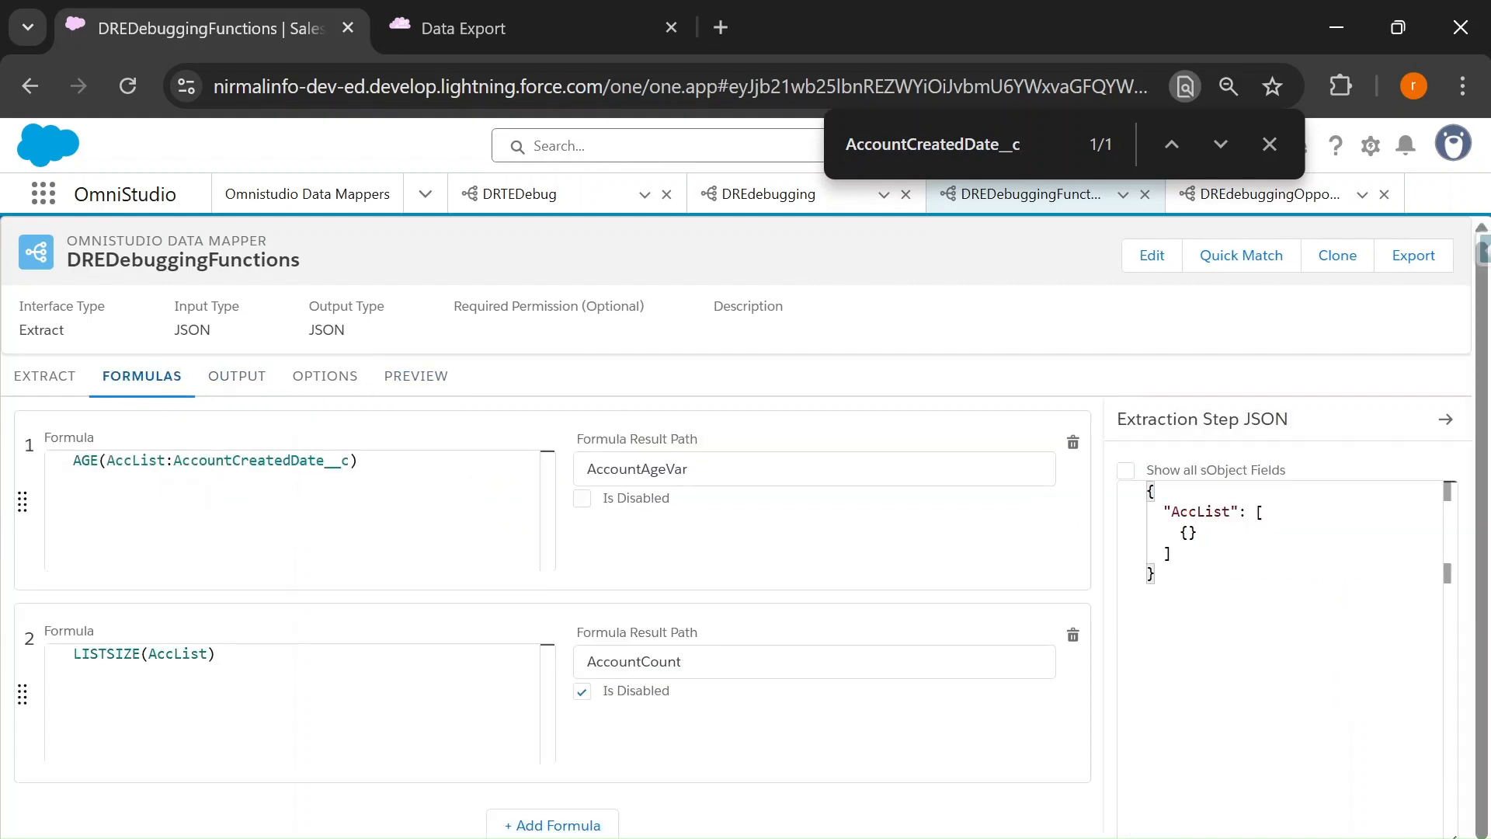
click(415, 385)
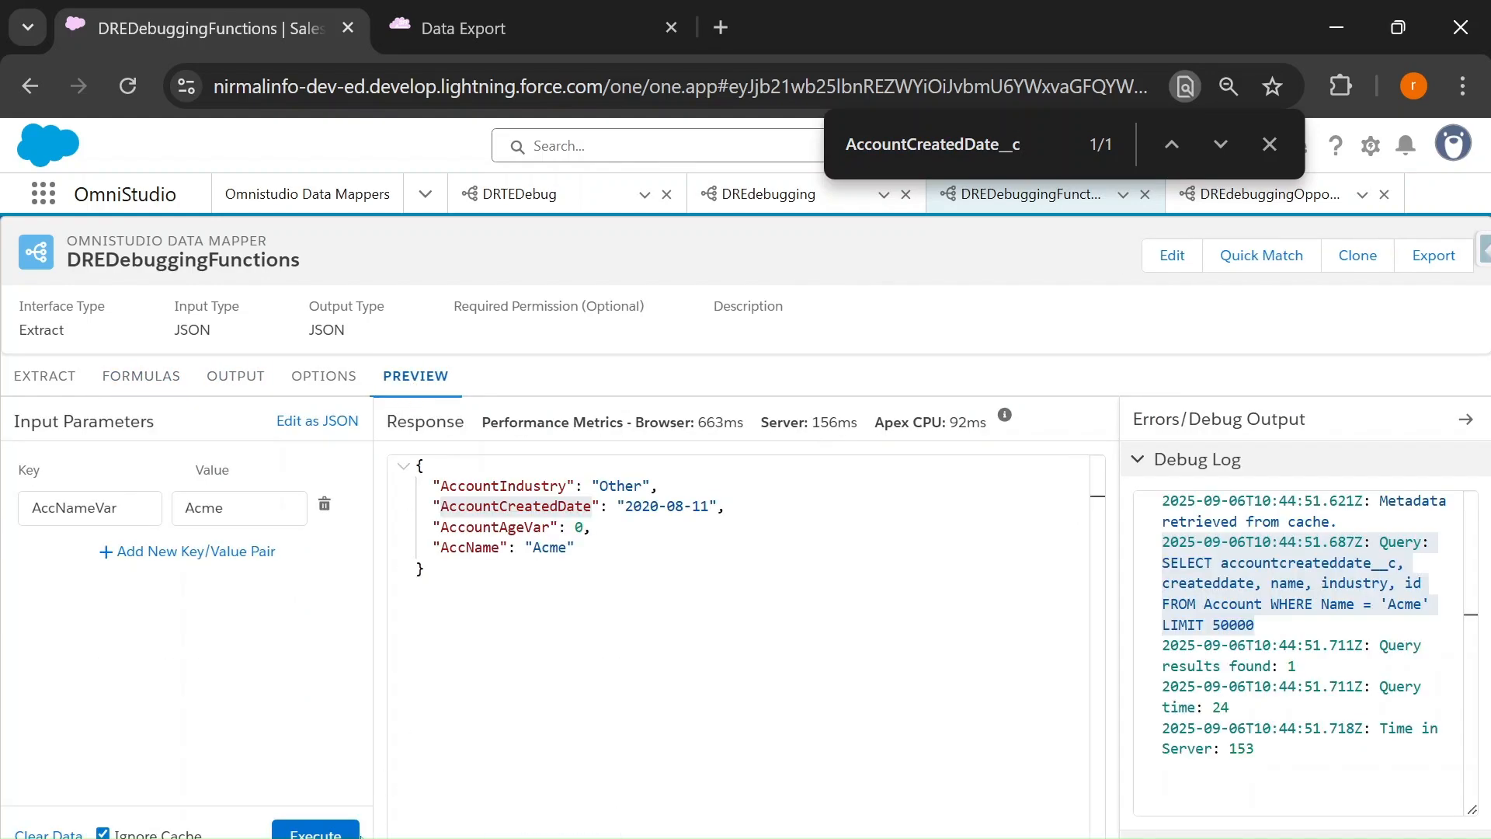
click(326, 832)
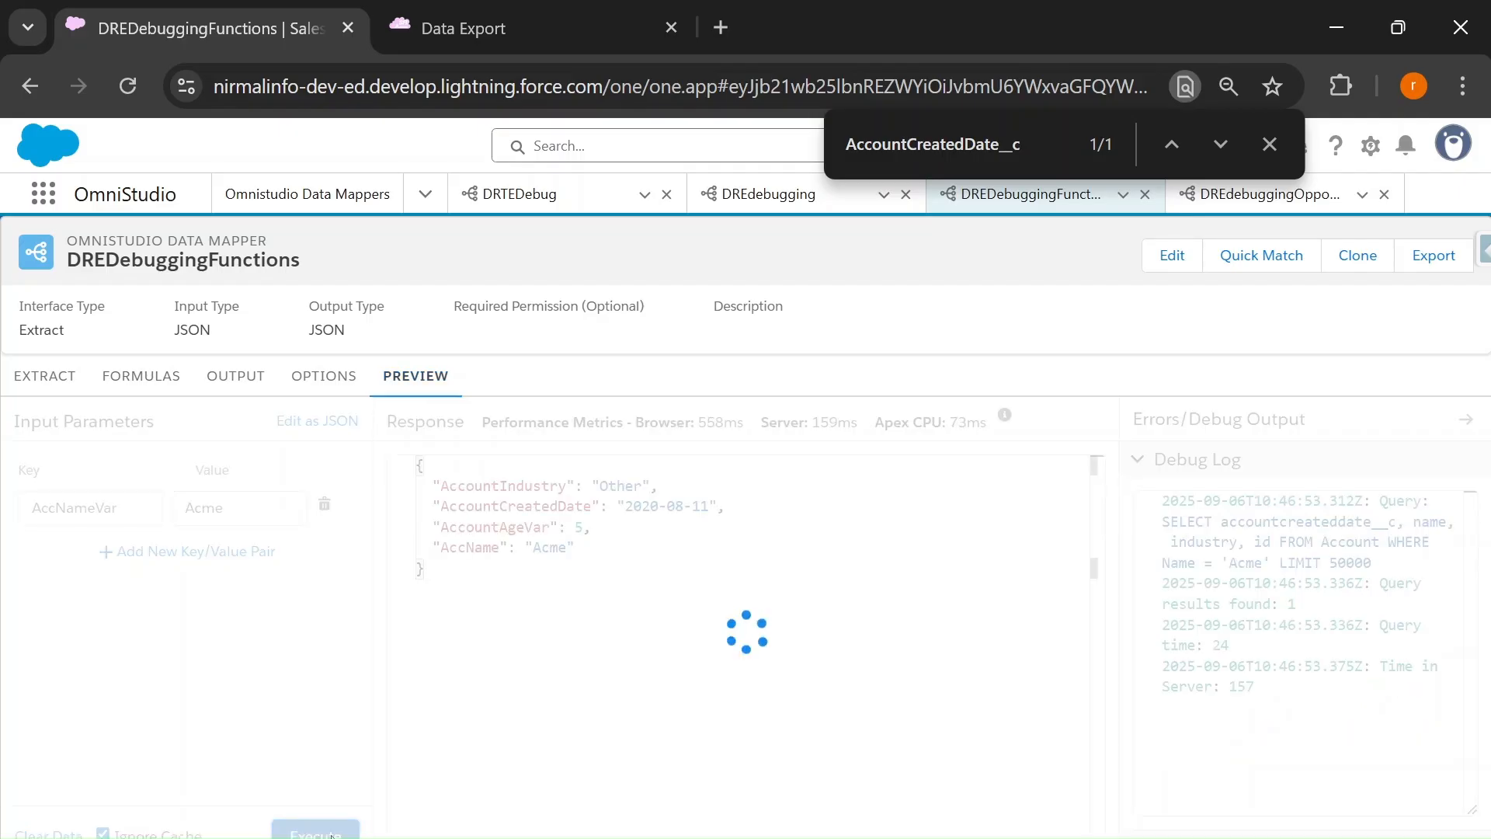
Replace the AccountAgeVar formula with the mixed-case function Age, starting its argument with the extract output path AccList followed by a colon
drag(575, 528, 658, 505)
drag(574, 527, 585, 527)
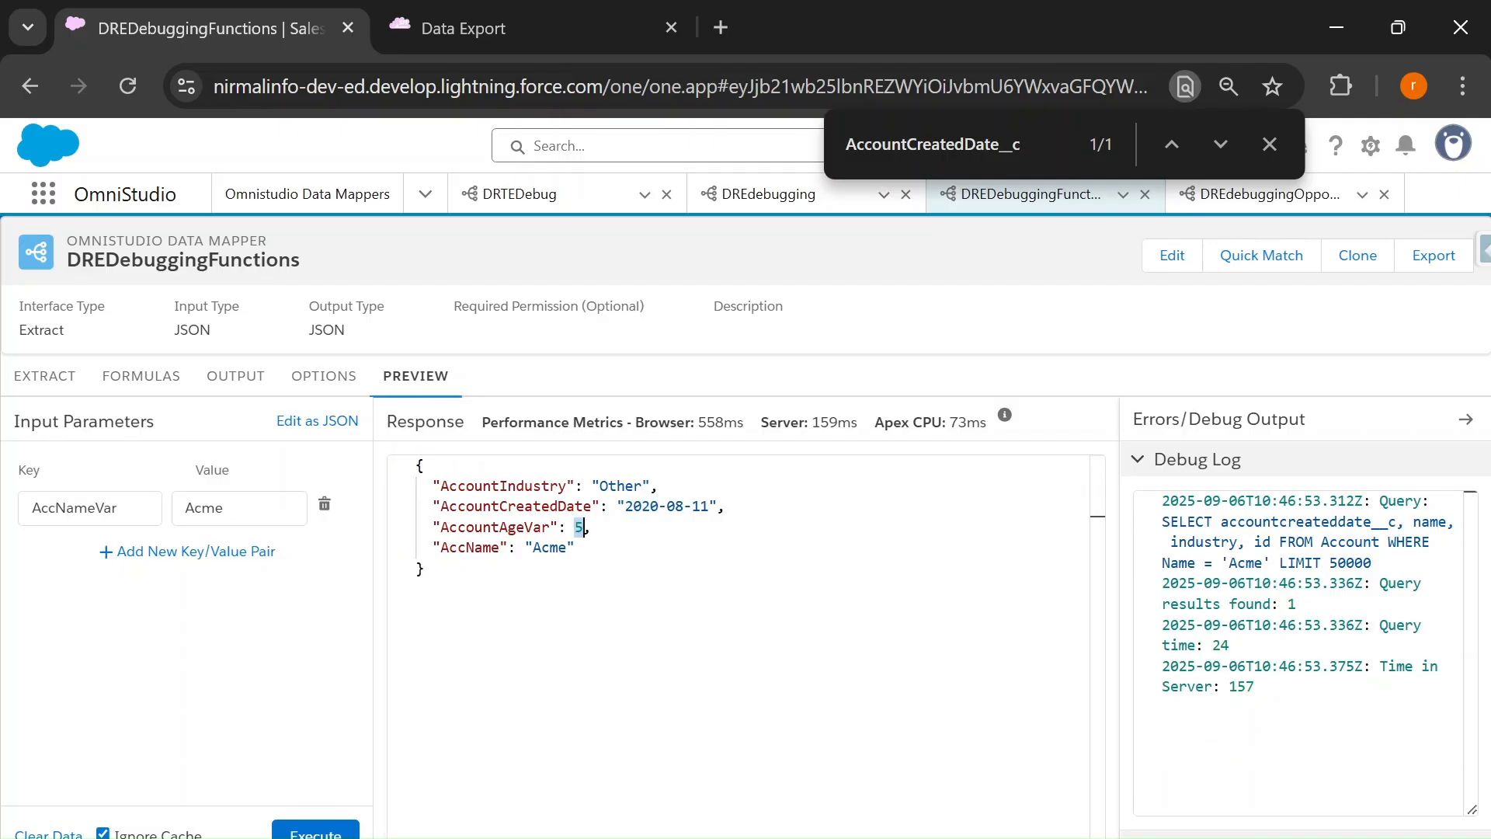
click(141, 376)
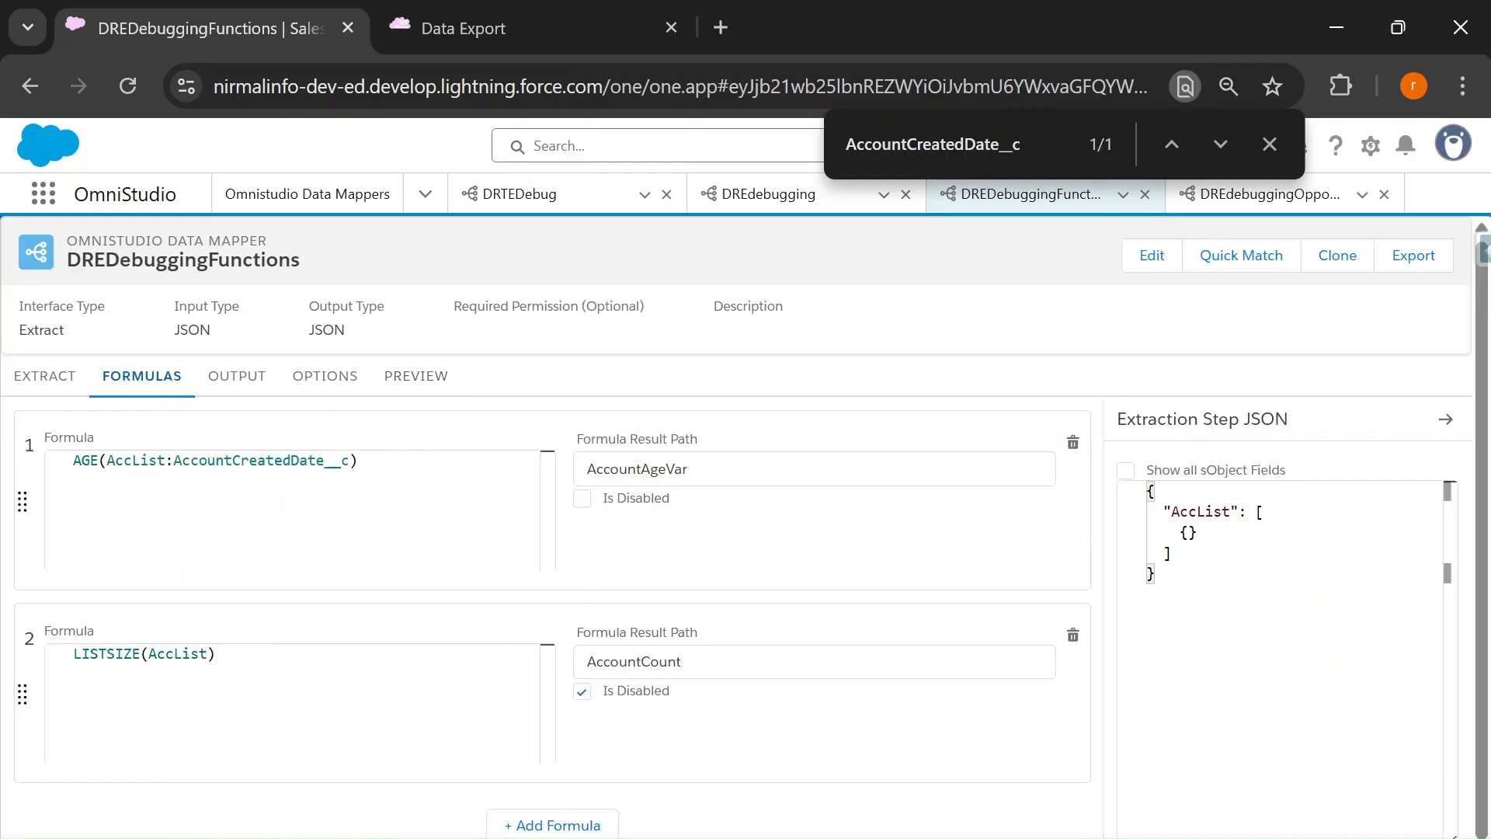
drag(370, 462, 28, 460)
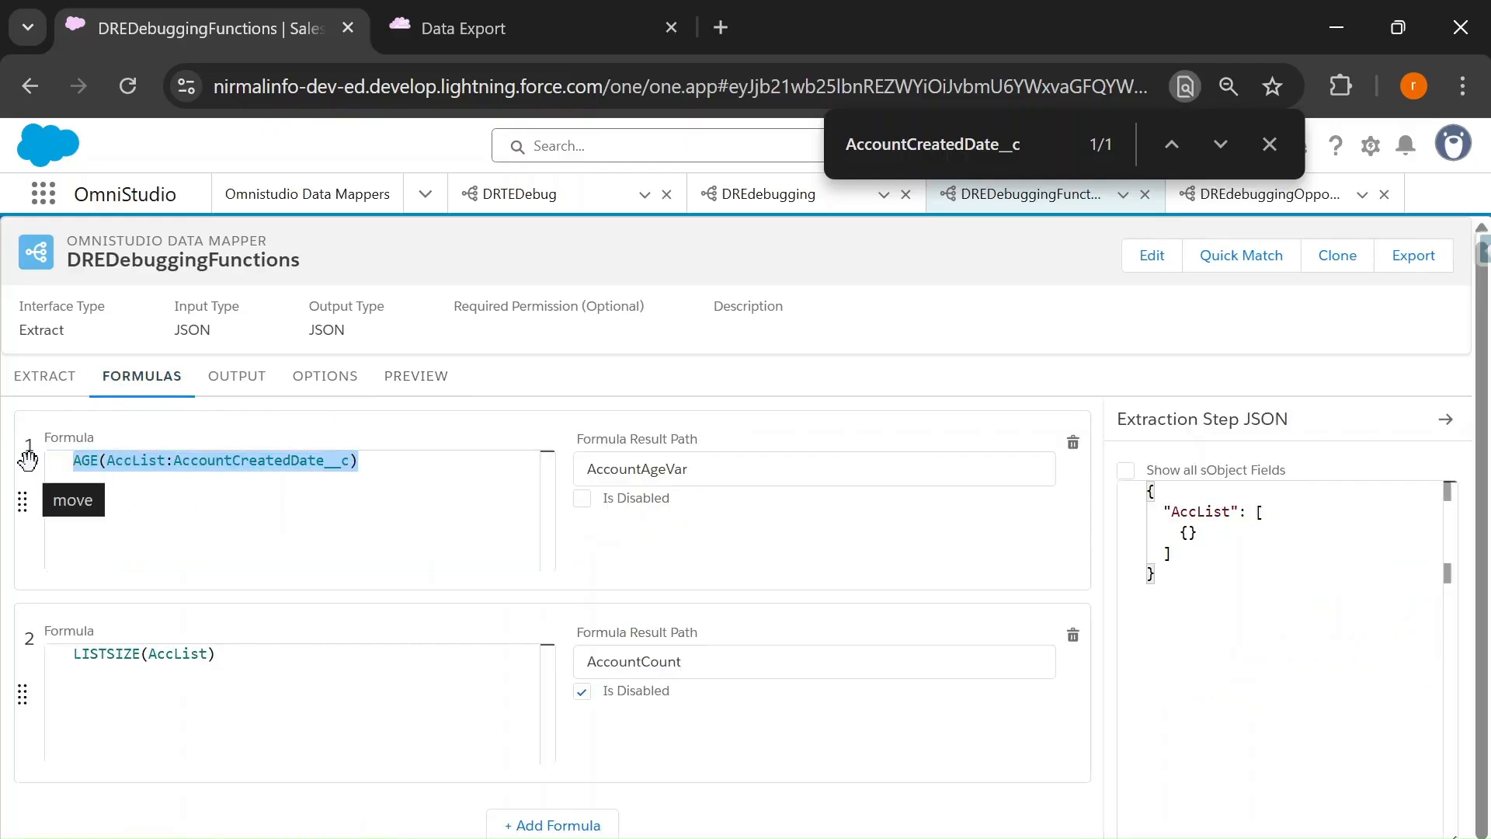
key(BackSpace)
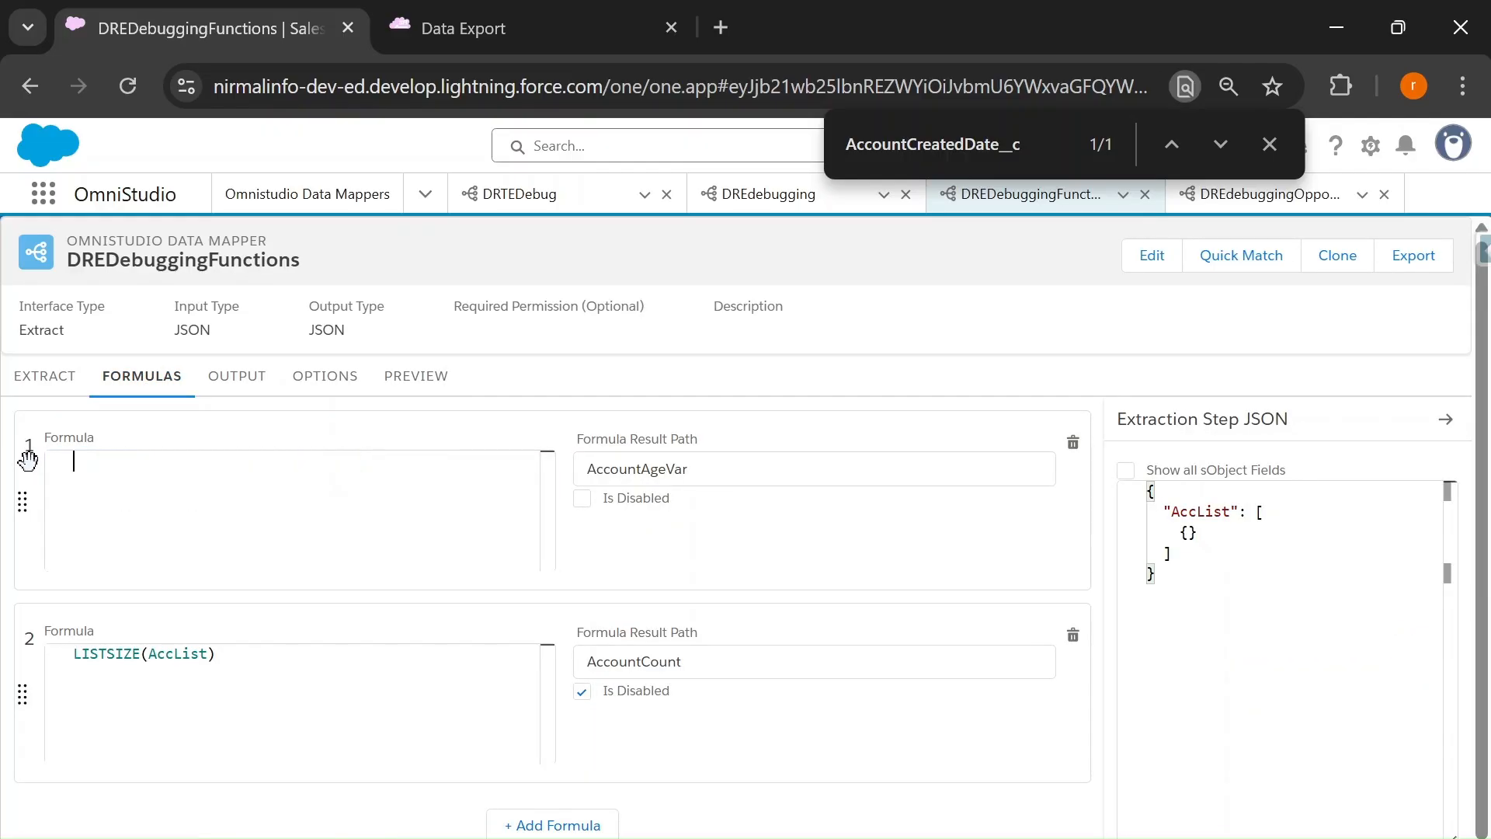
text(Age()
click(44, 375)
double_click(104, 515)
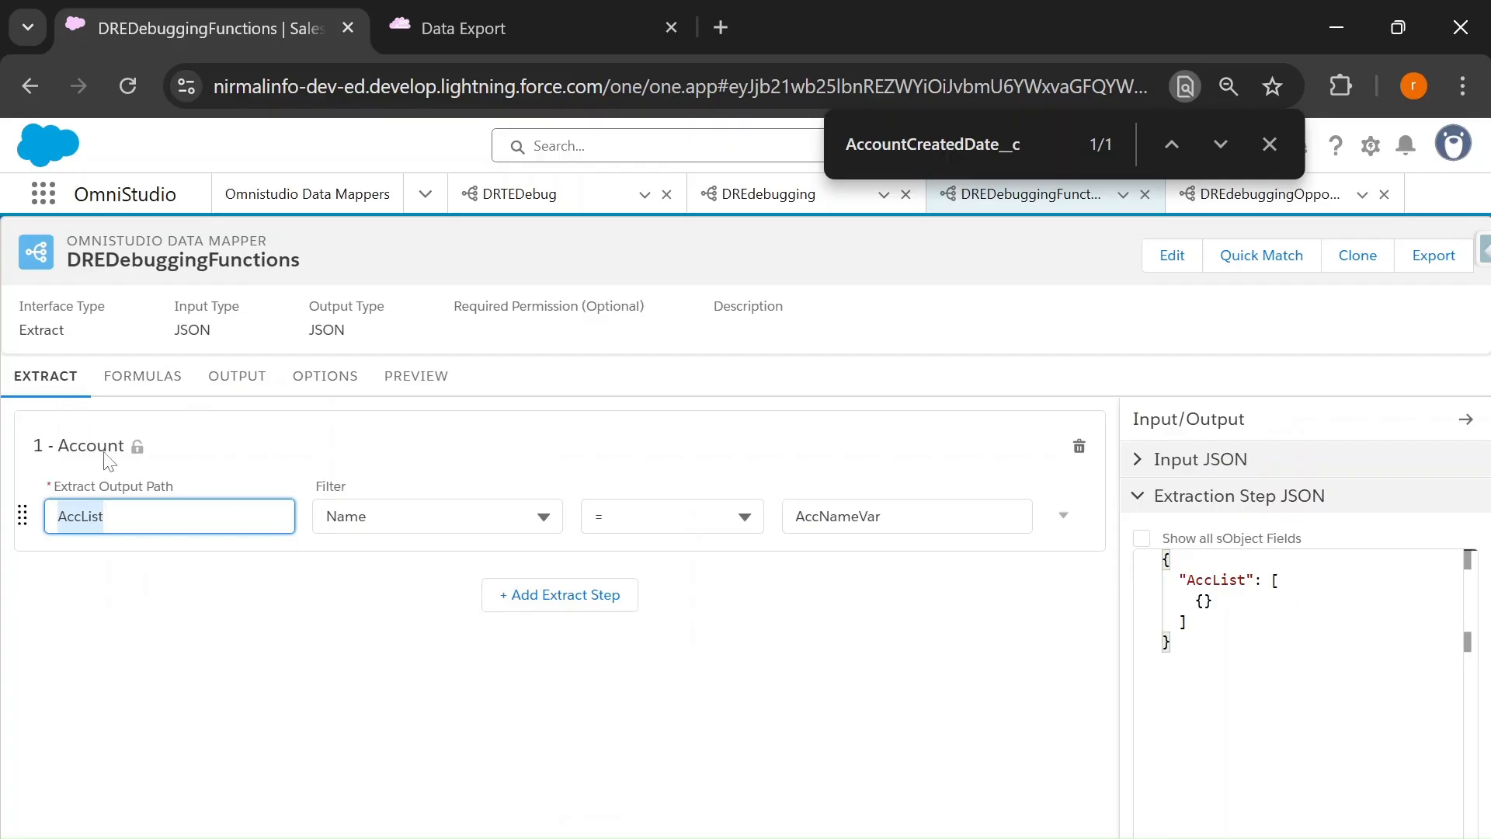
click(141, 376)
key(ctrl+v)
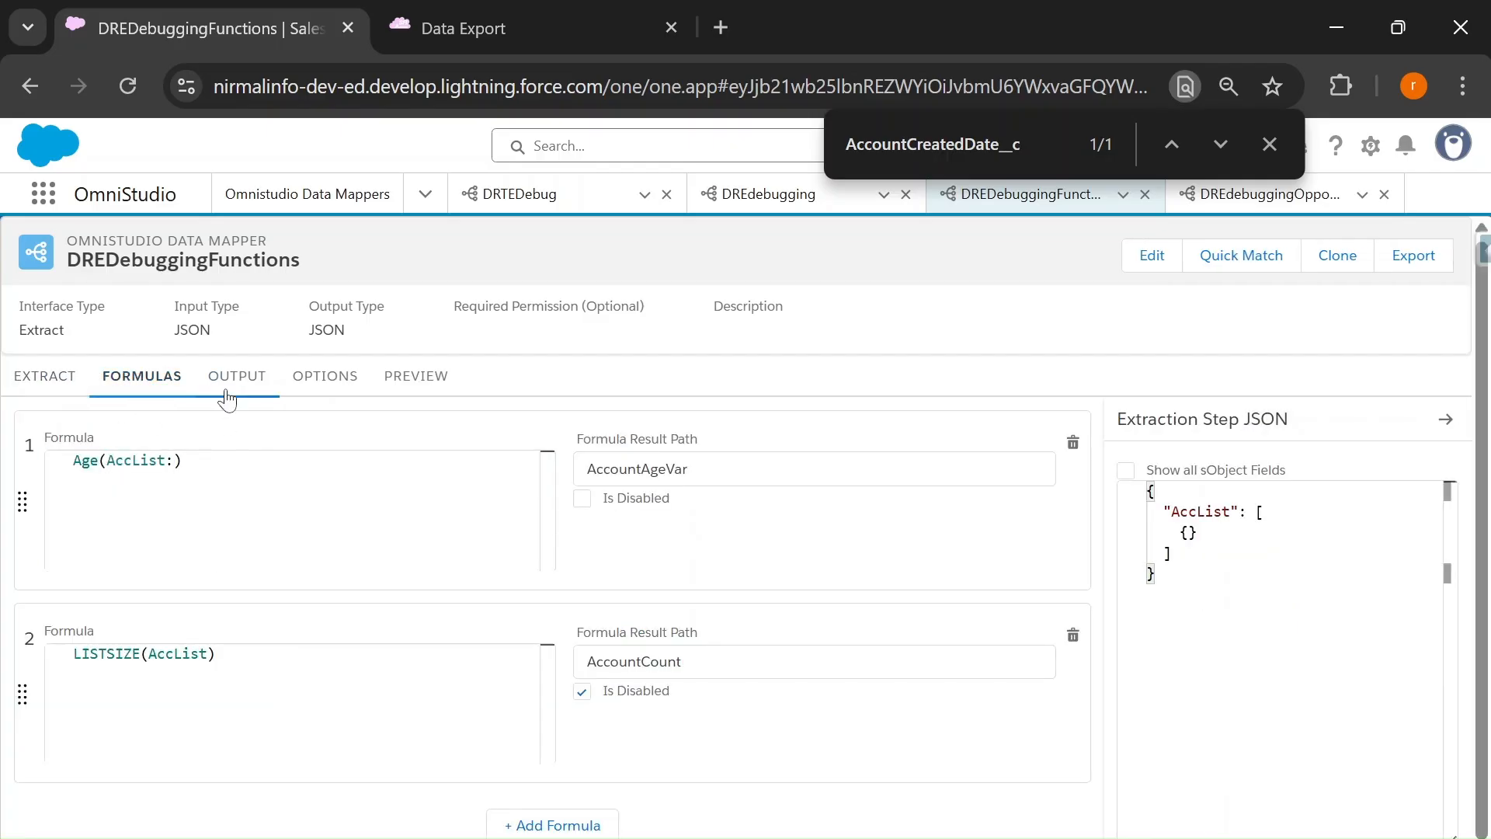
Complete the Age formula's argument as AccList:AccountCreatedDate__c, copied from the extract JSON path of the AccountCreatedDate output mapping
click(236, 376)
click(351, 479)
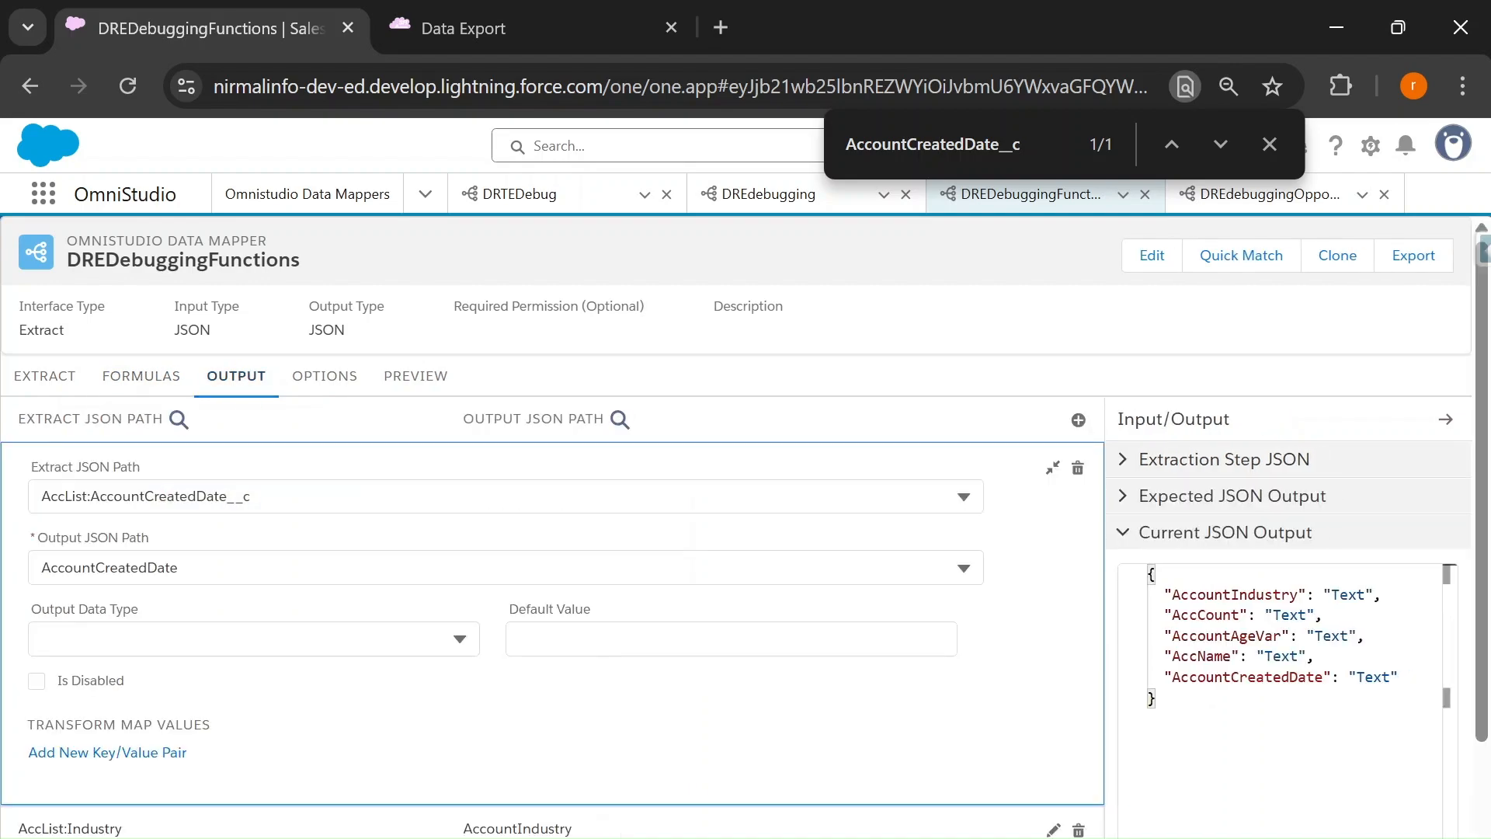
drag(285, 497, 13, 506)
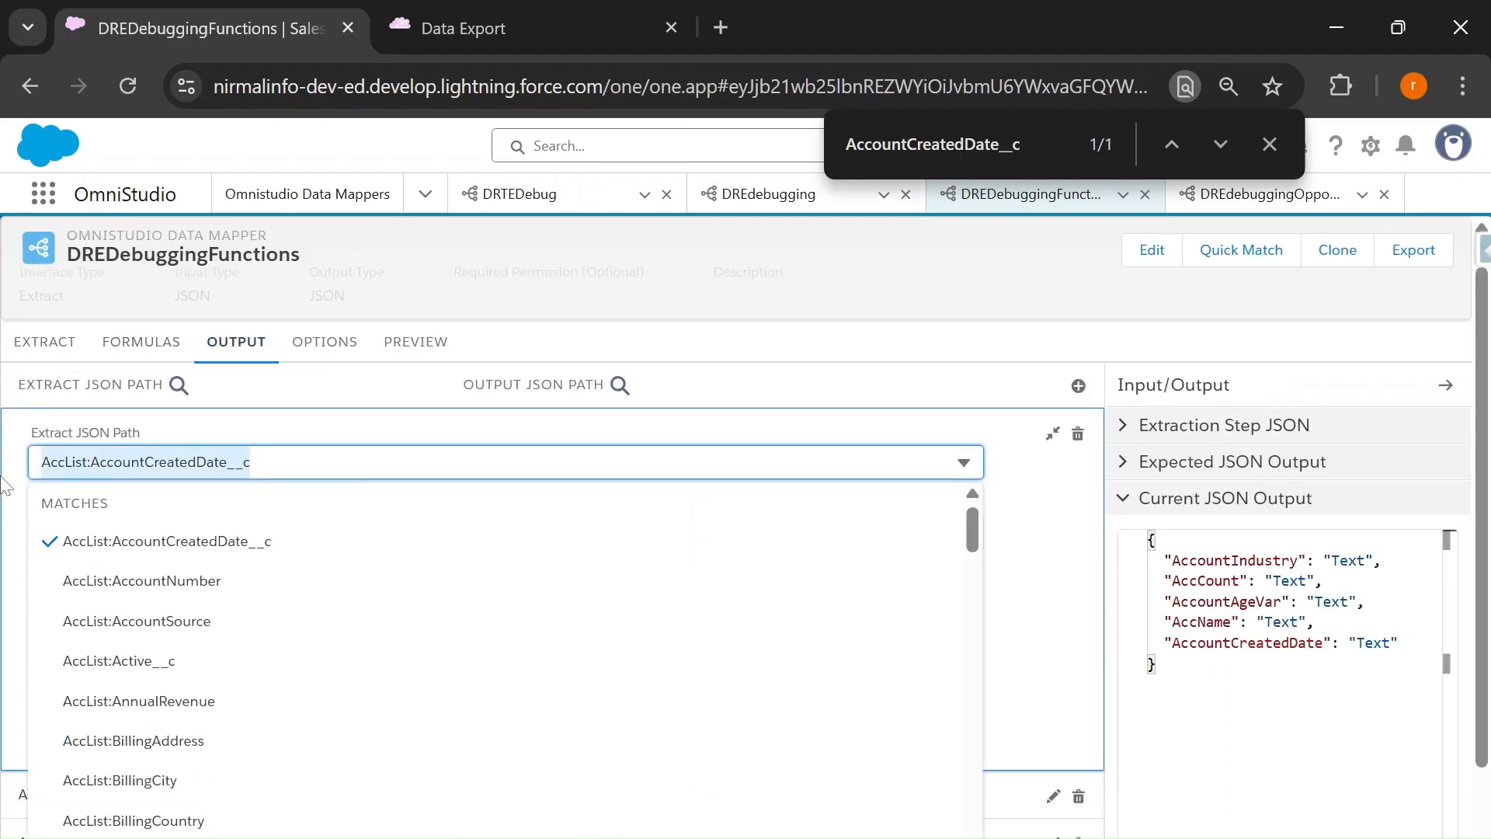
key(ctrl+c)
click(141, 342)
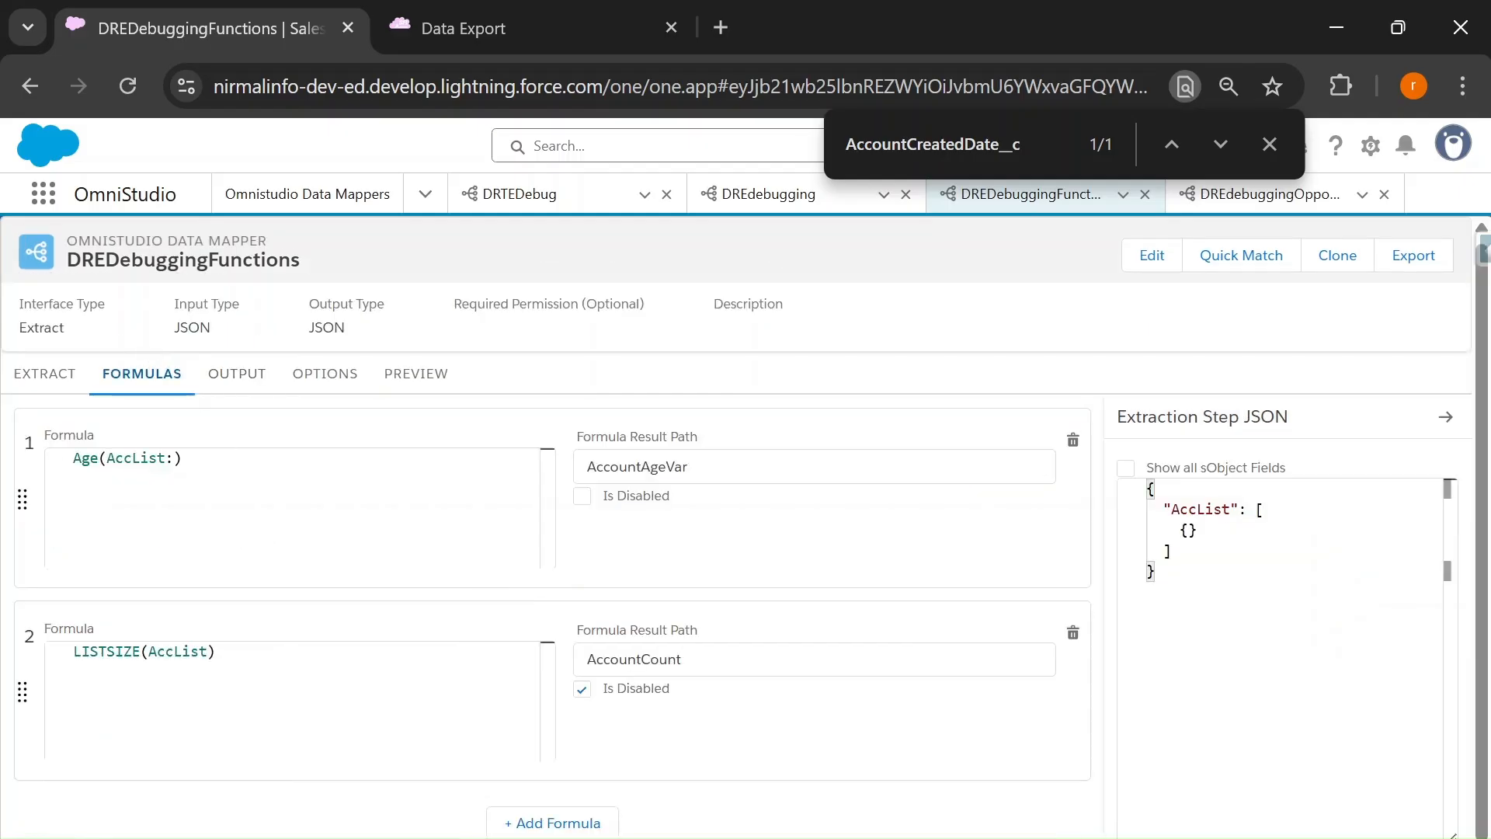
double_click(136, 457)
key(BackSpace)
key(ctrl+v)
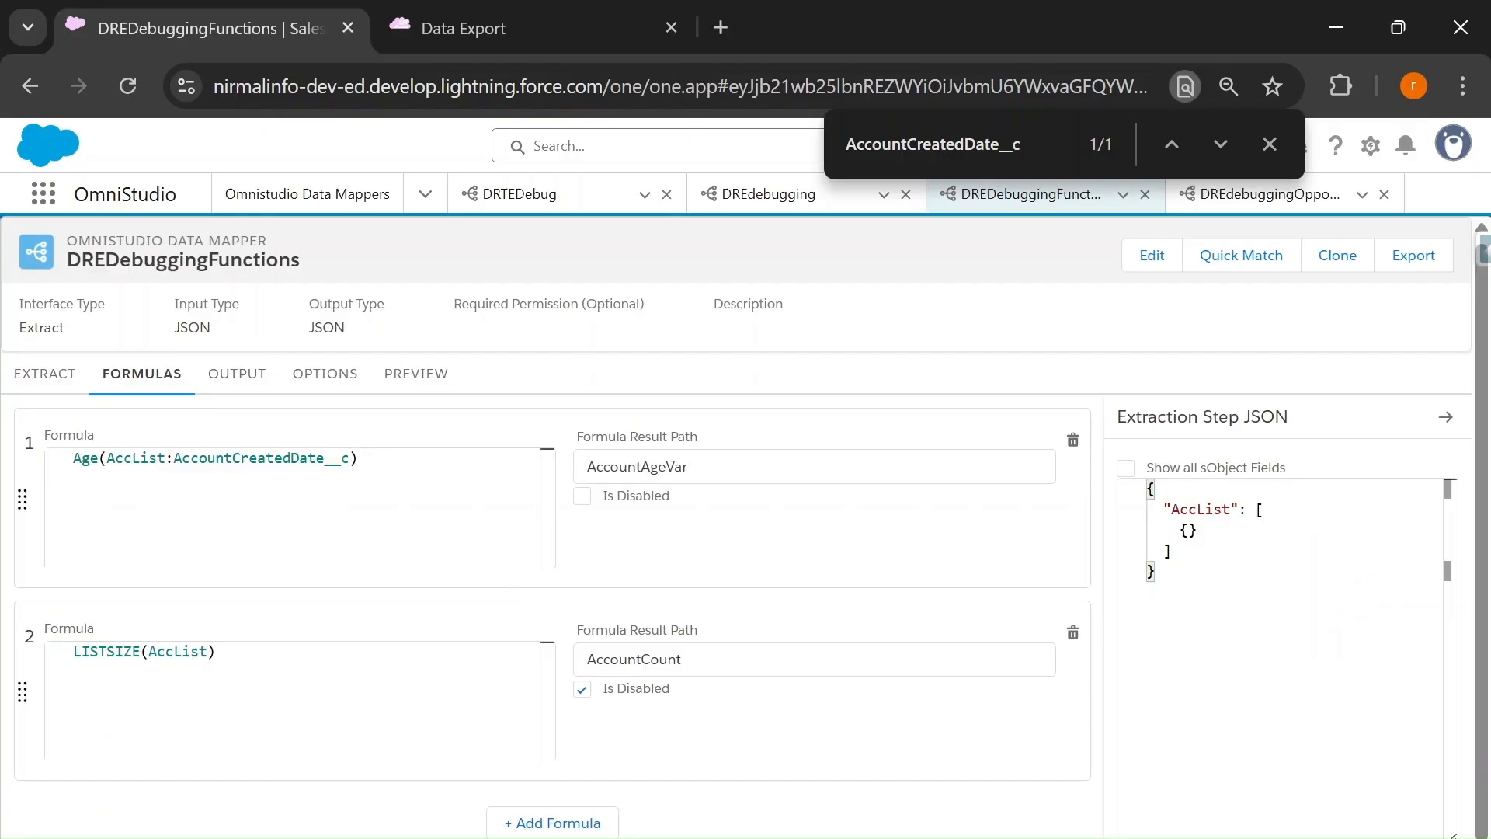
Check the Age formula's argument against the output mappings and execute the DREDebuggingFunctions preview for Acme
drag(106, 458, 350, 459)
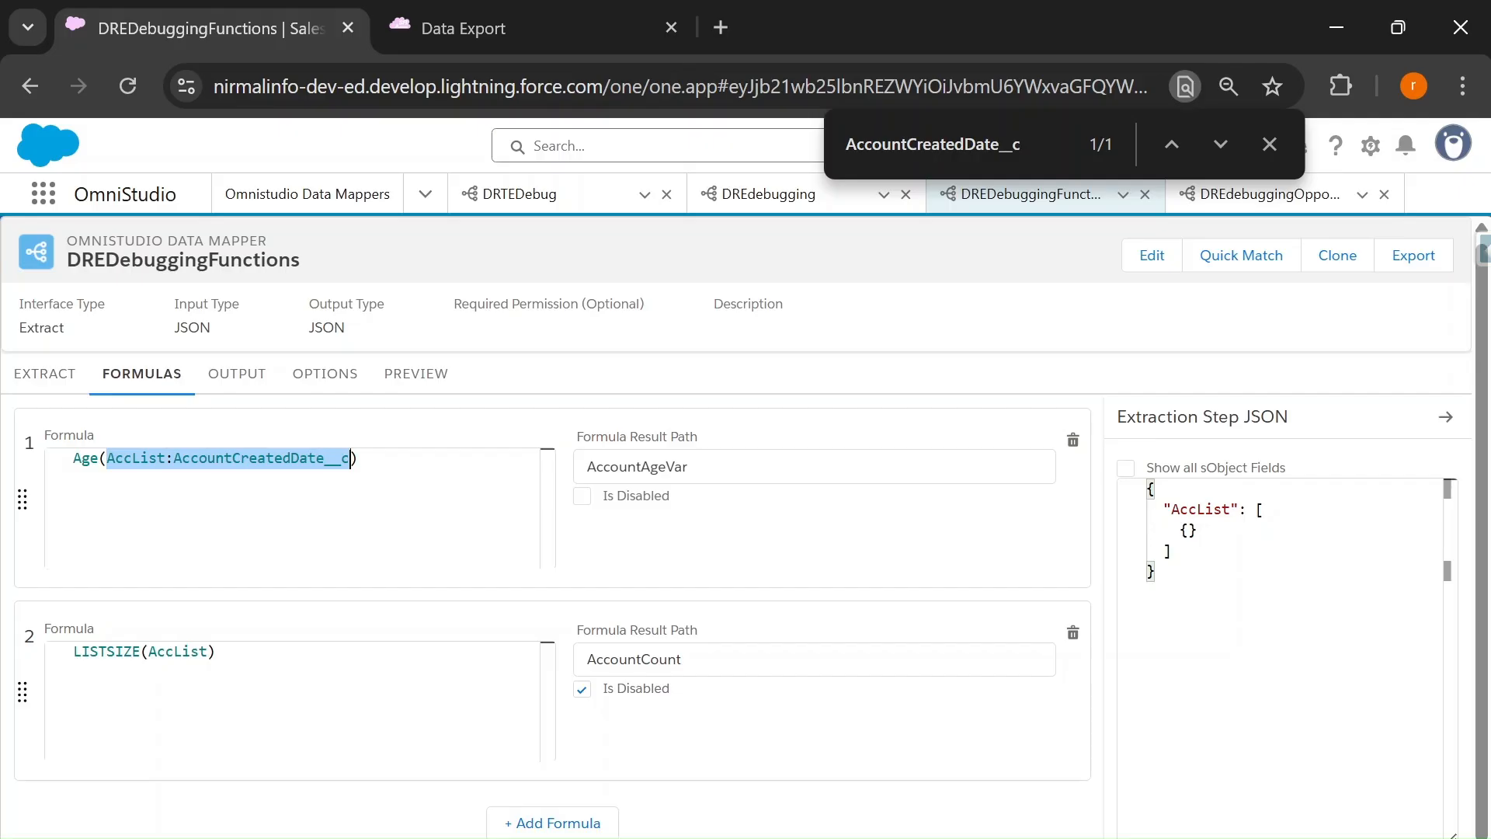
click(248, 373)
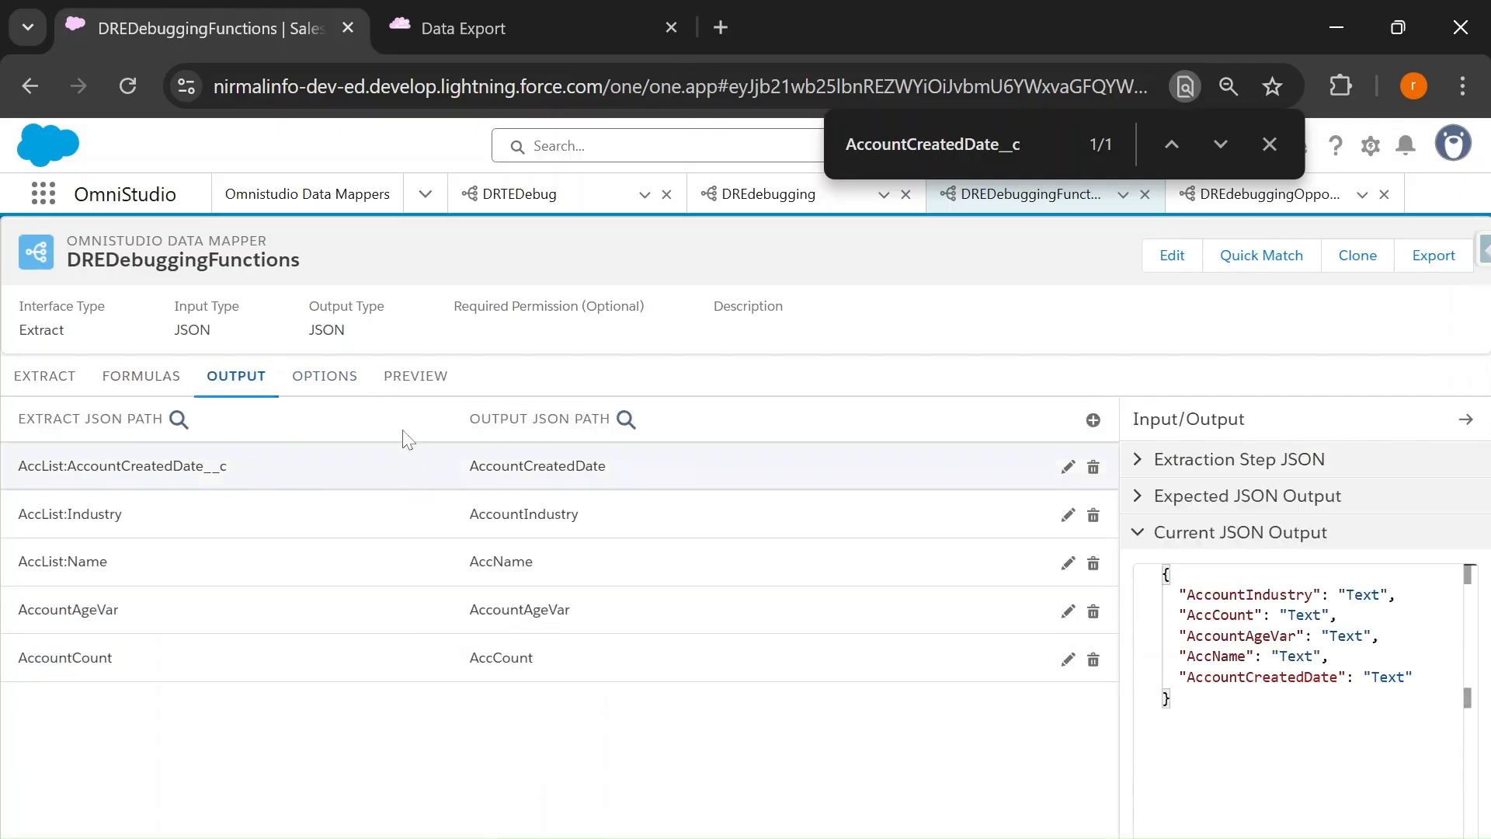
click(416, 376)
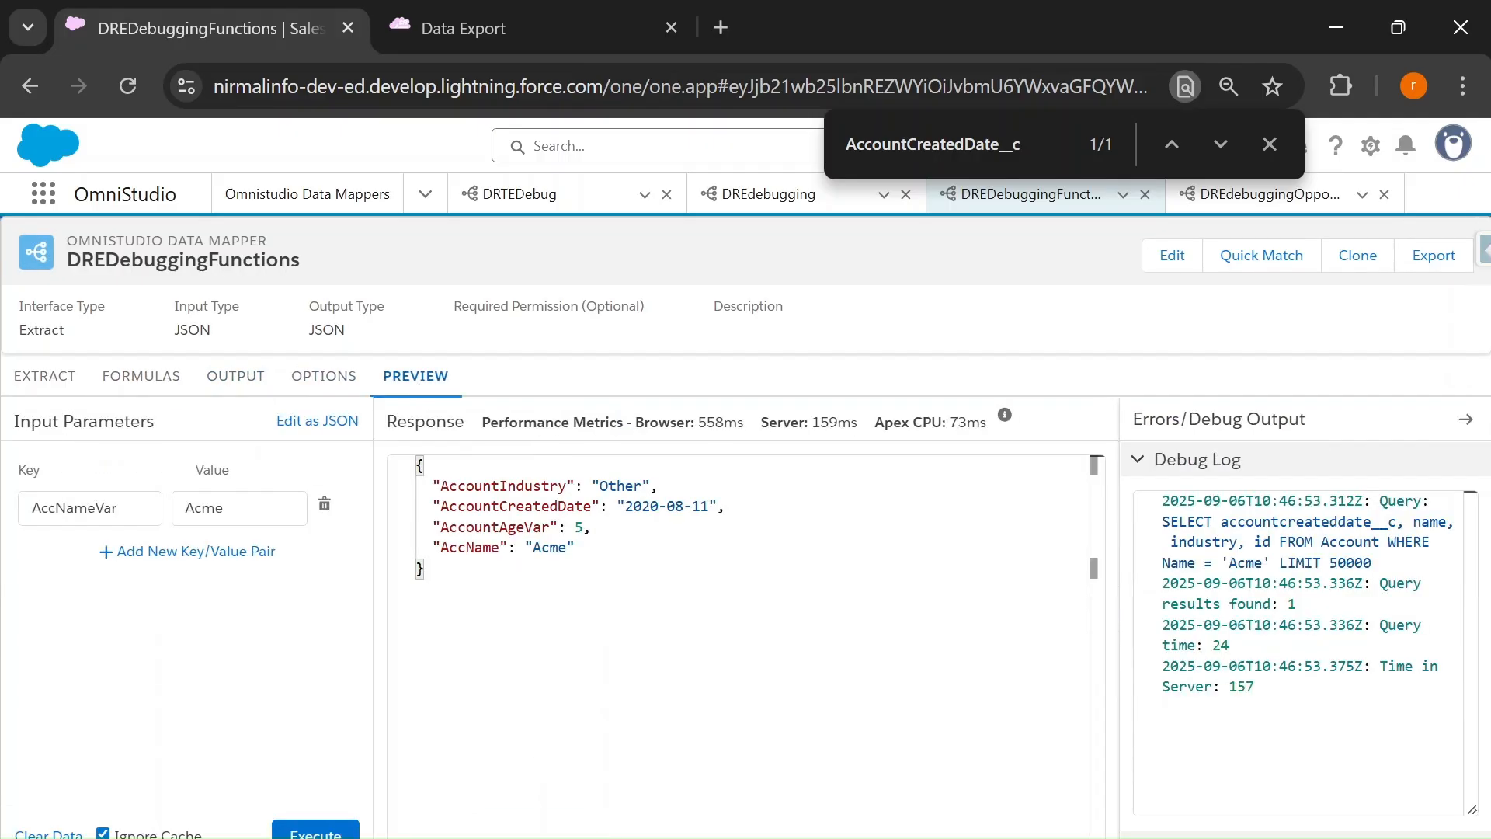
drag(592, 527, 432, 505)
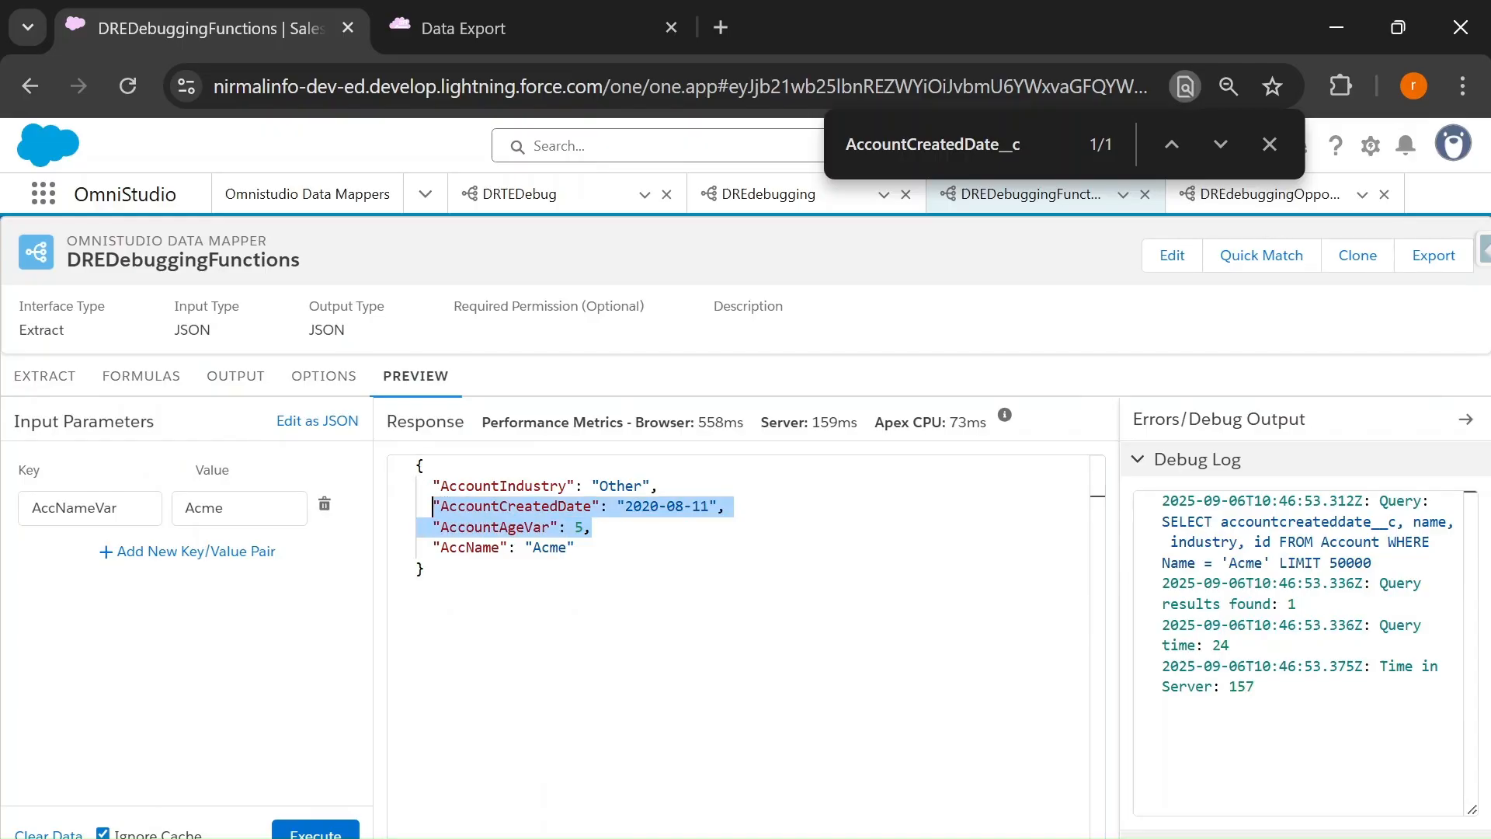
click(594, 527)
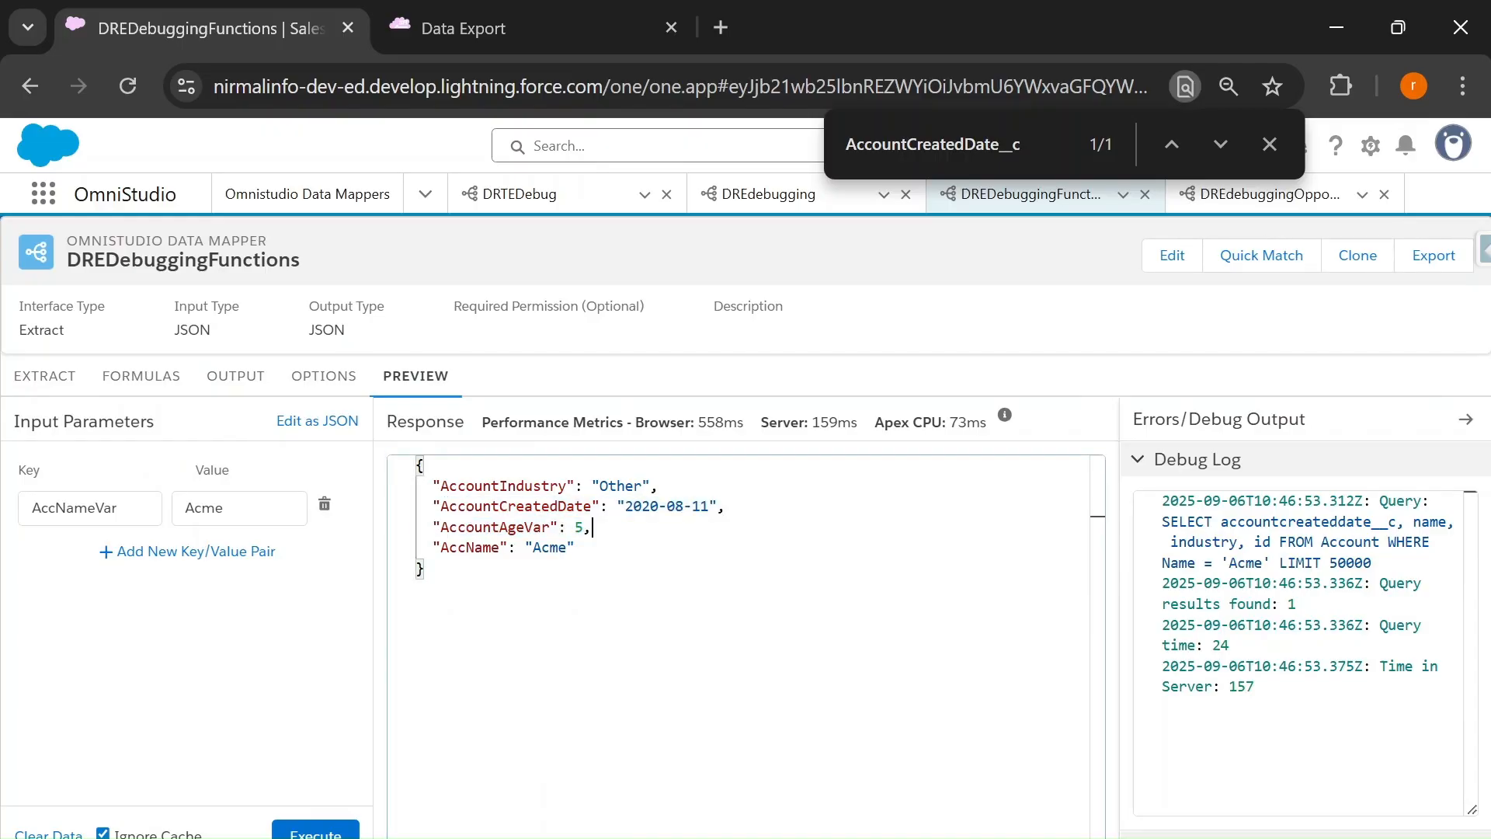
click(330, 833)
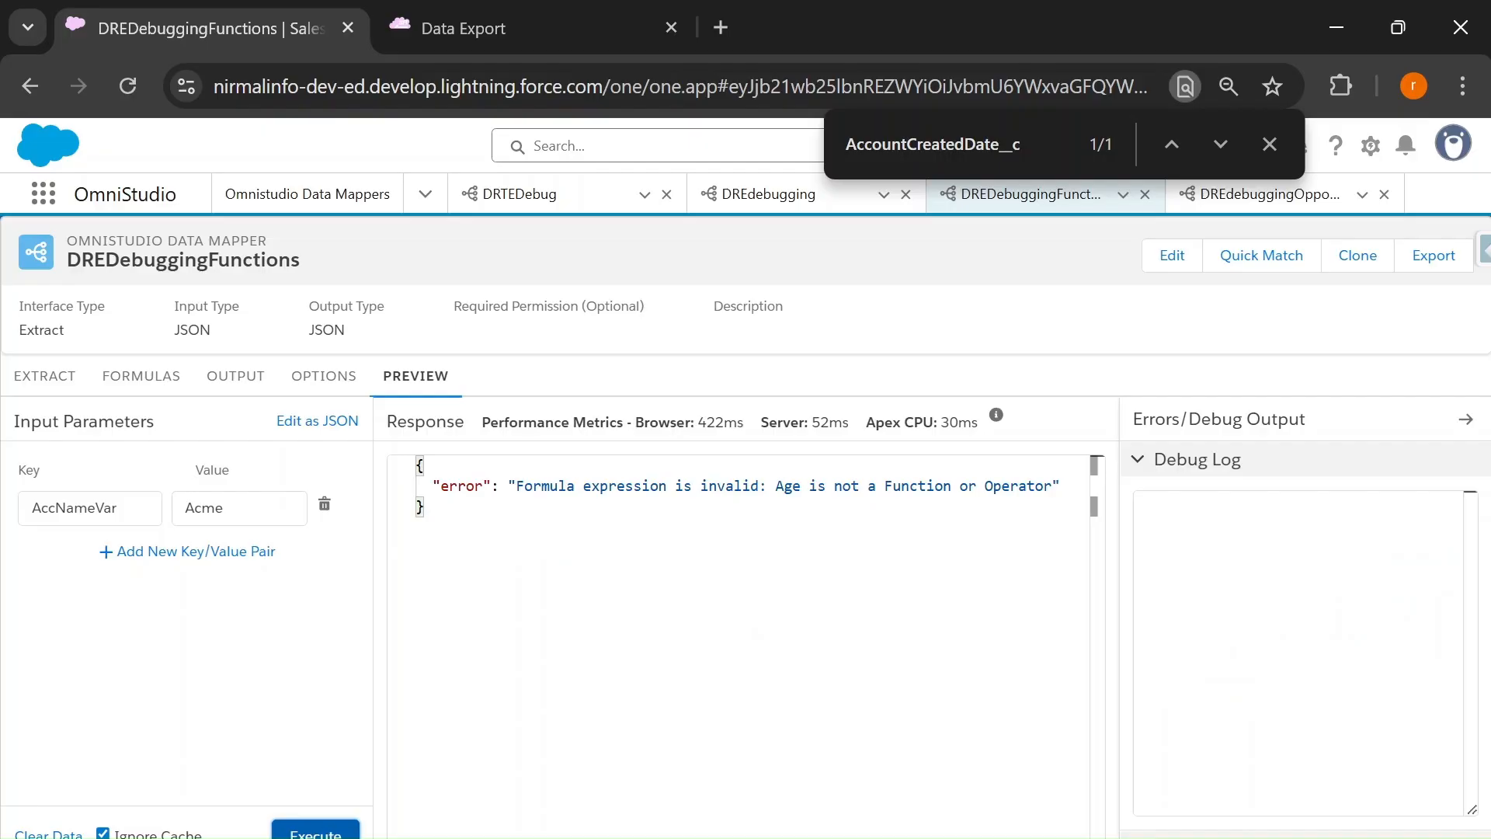
Read the function name in the response's error and change the AccountAgeVar formula's function name to uppercase AGE
drag(515, 486, 1060, 485)
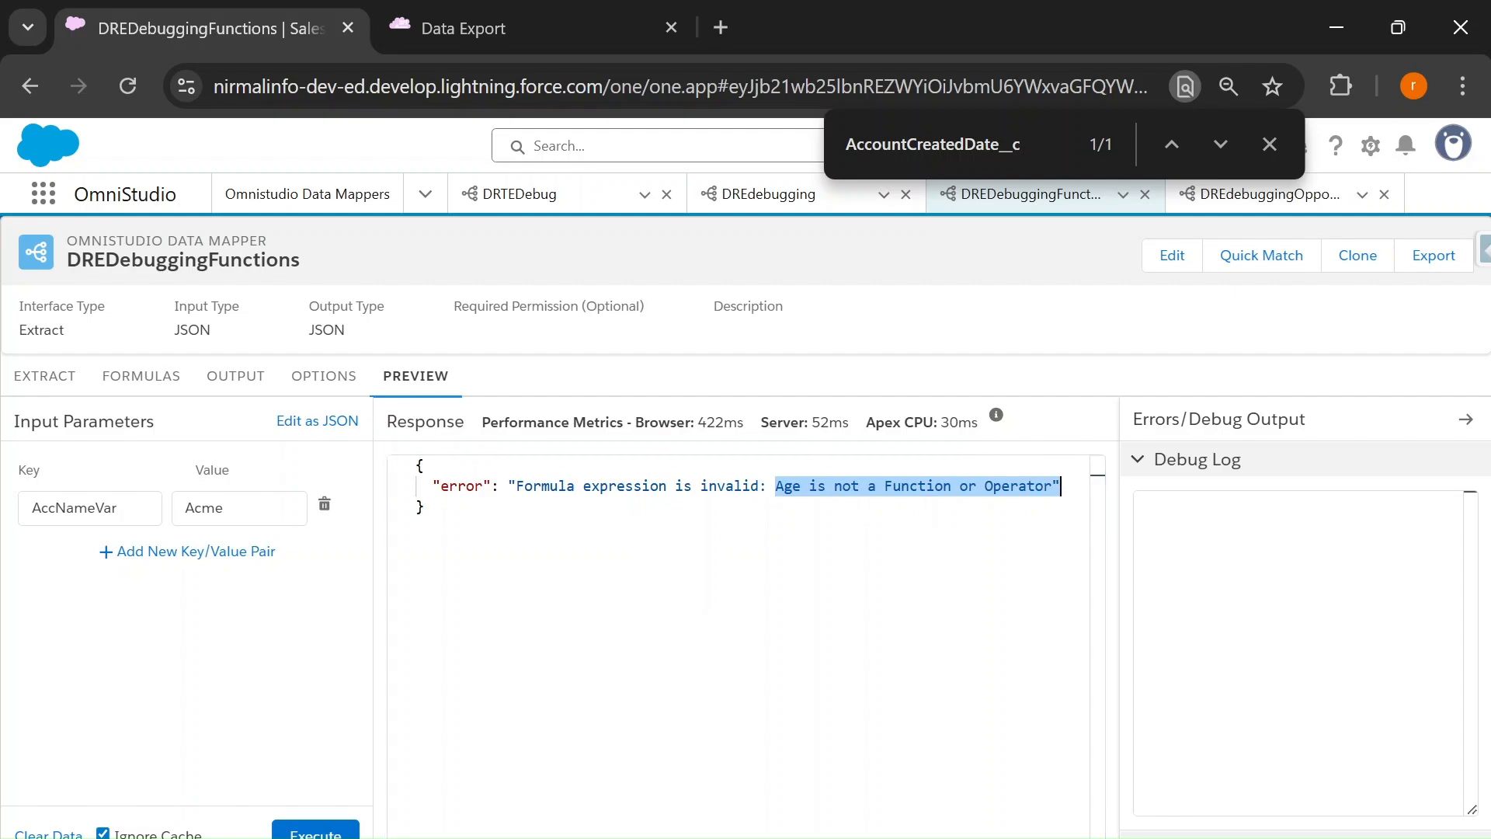
click(785, 486)
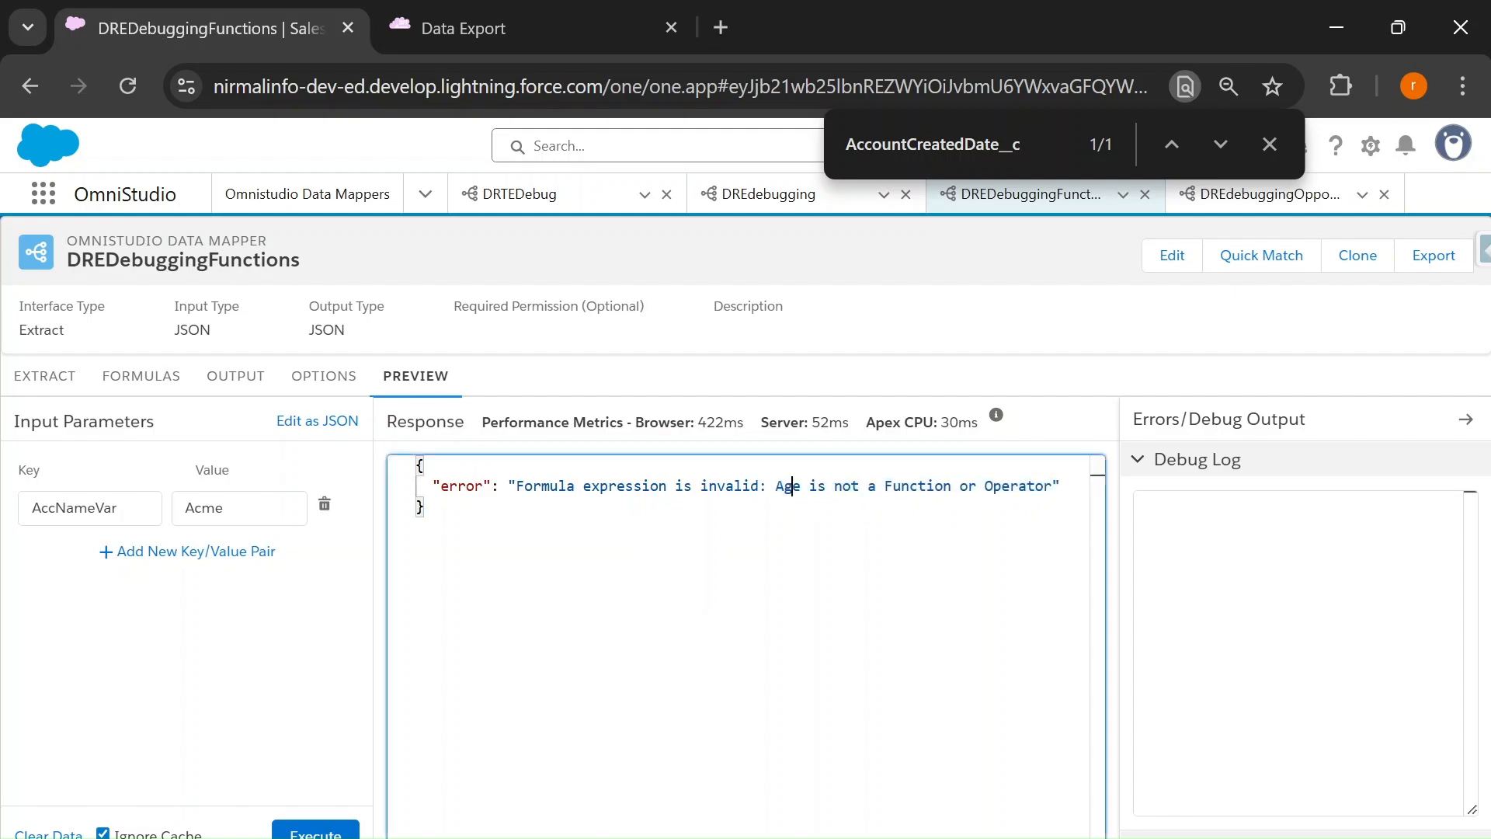
drag(785, 486, 801, 485)
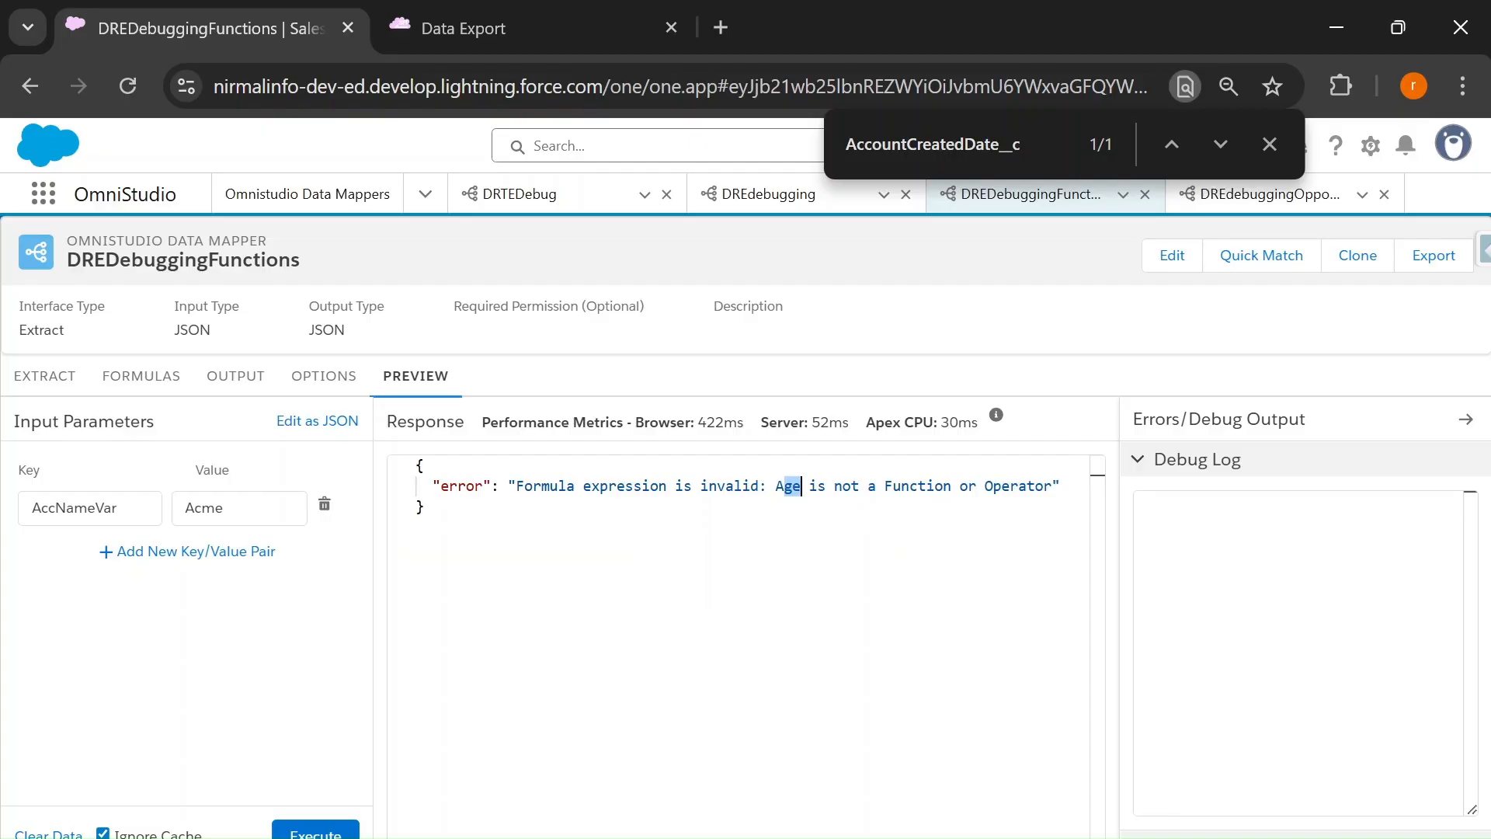
click(156, 369)
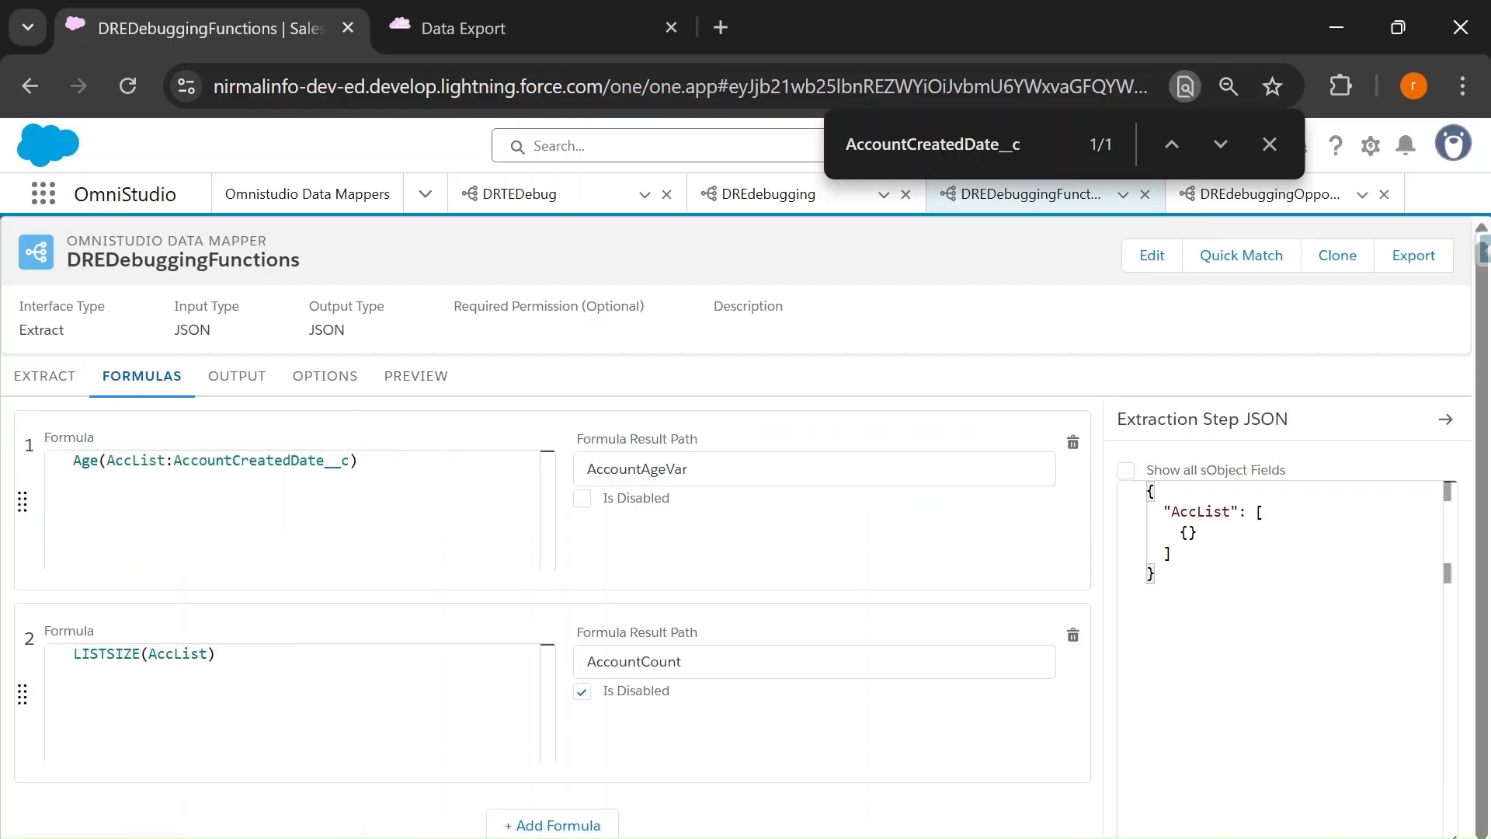
drag(99, 461, 73, 461)
click(99, 462)
key(BackSpace)
key(BackSpace)
key(BackSpace)
text(AGE)
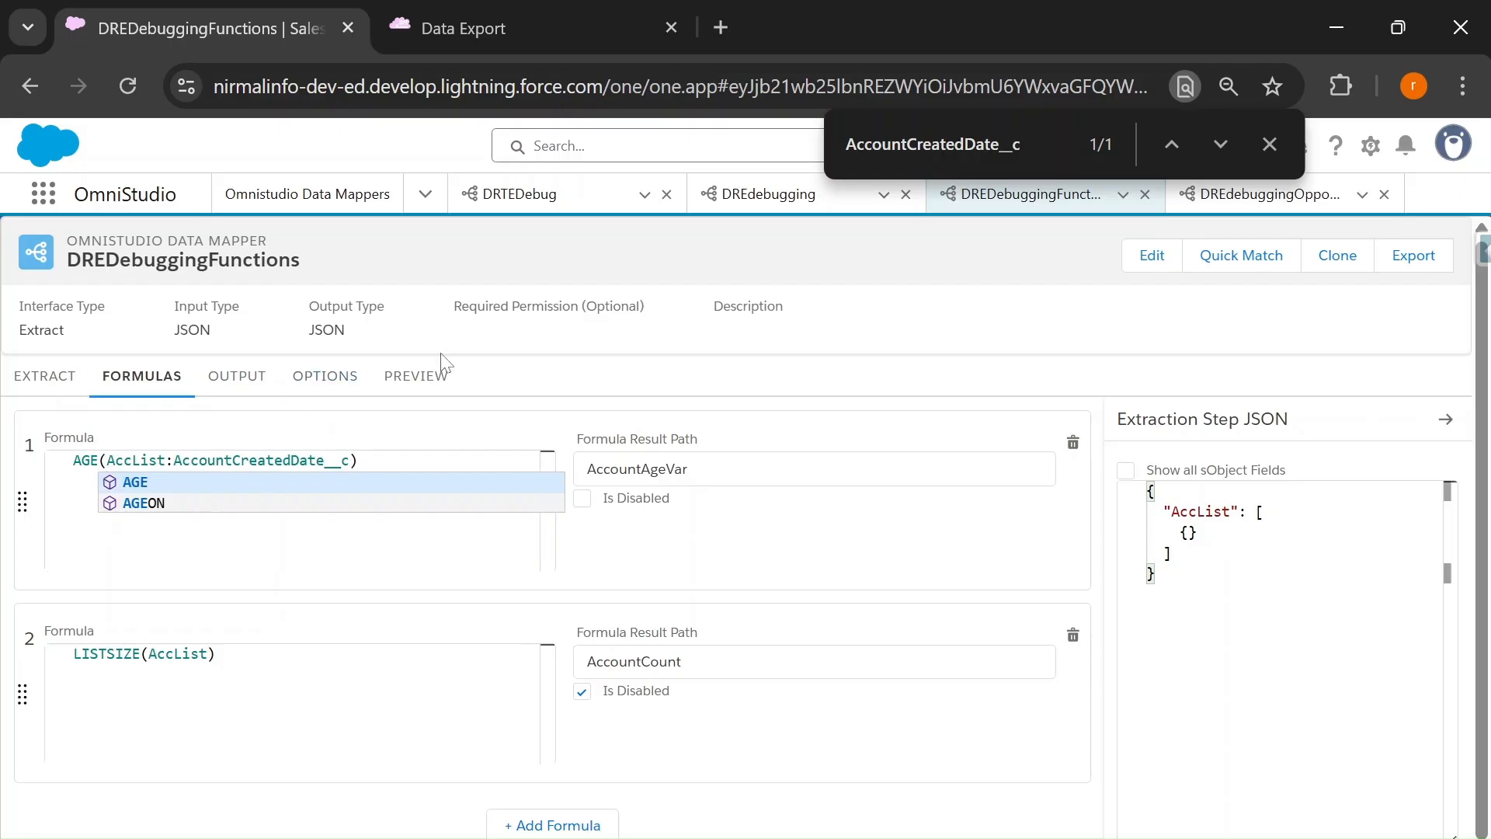
Compare the corrected AGE formula with the previous error and execute the preview for Acme again
click(433, 379)
drag(784, 486, 801, 486)
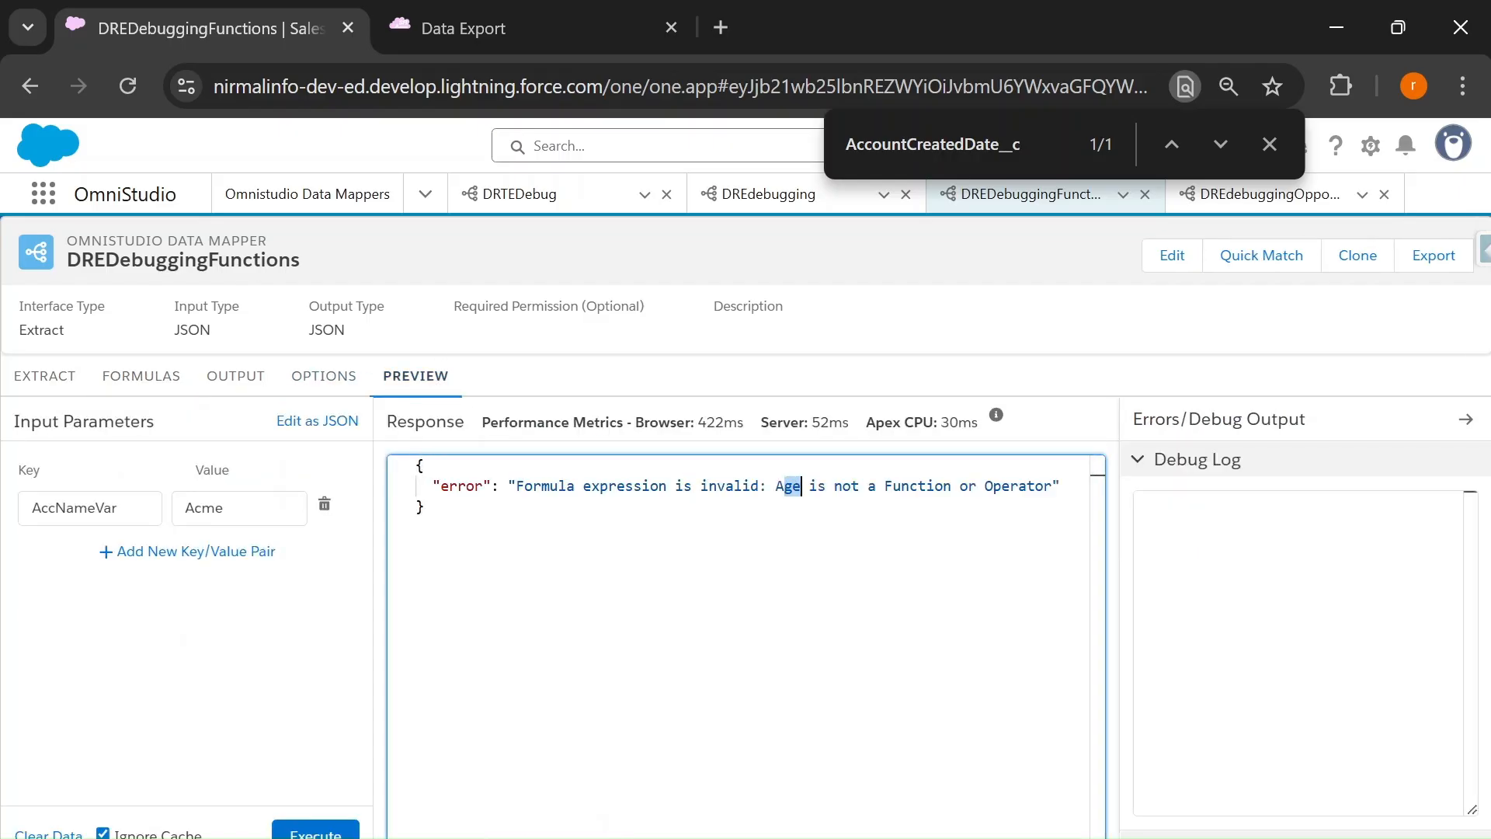
click(120, 379)
click(416, 376)
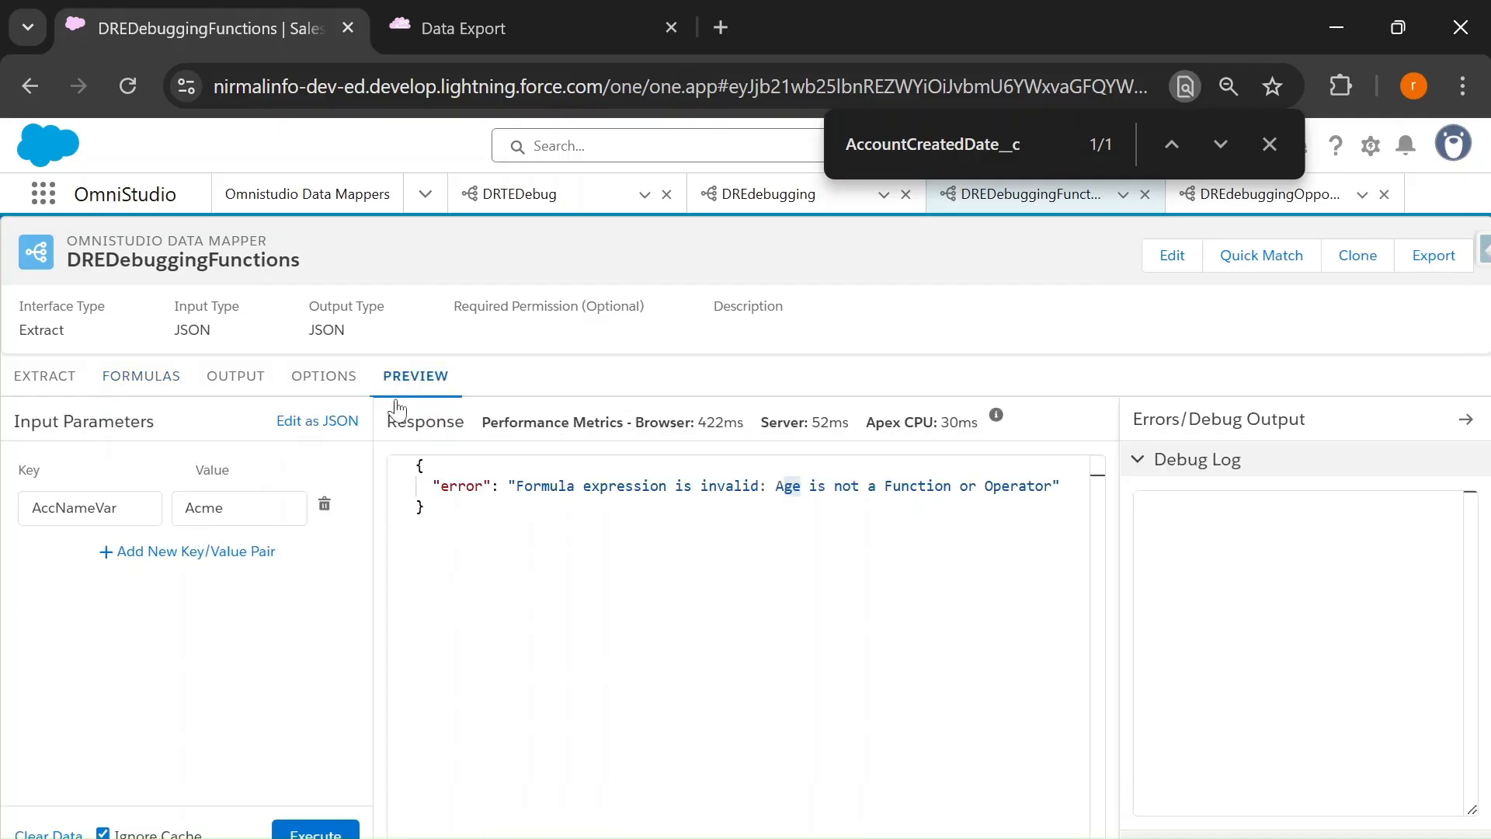
click(315, 829)
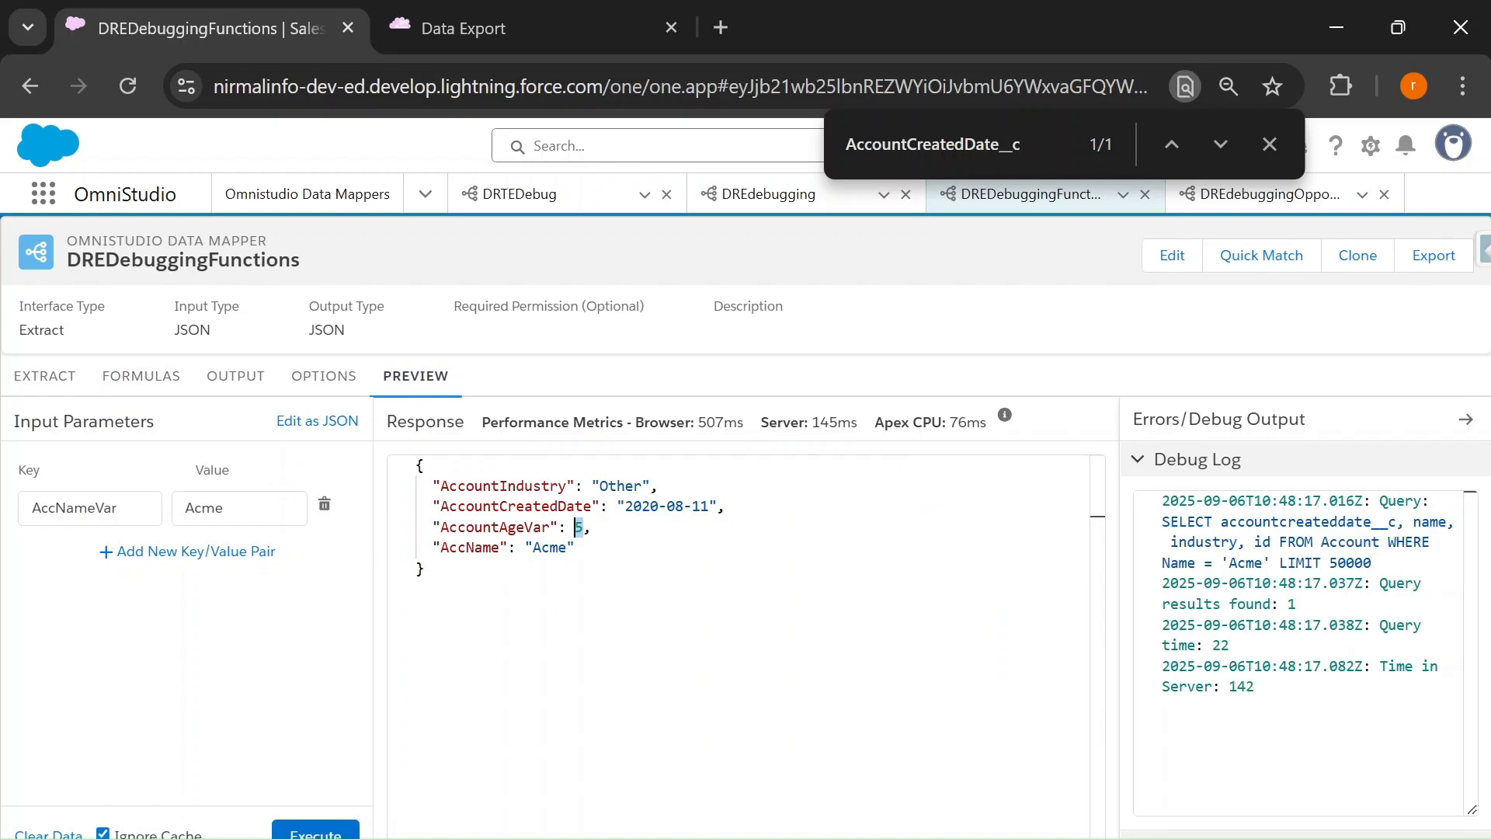
Enable the LISTSIZE formula and search the output mappings for its result path AccountCount
click(131, 381)
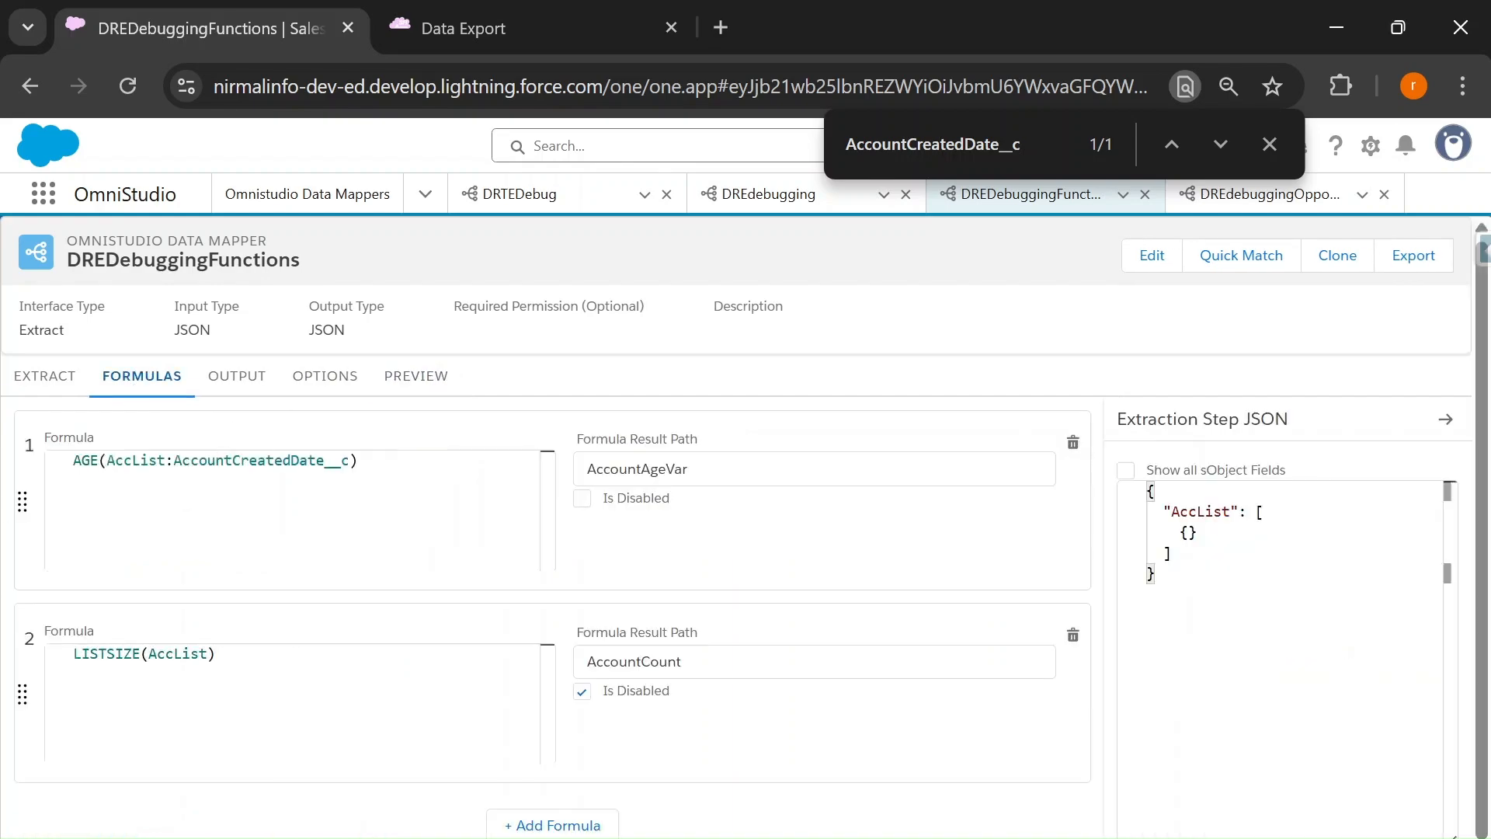
click(581, 691)
click(617, 662)
double_click(618, 661)
key(ctrl+c)
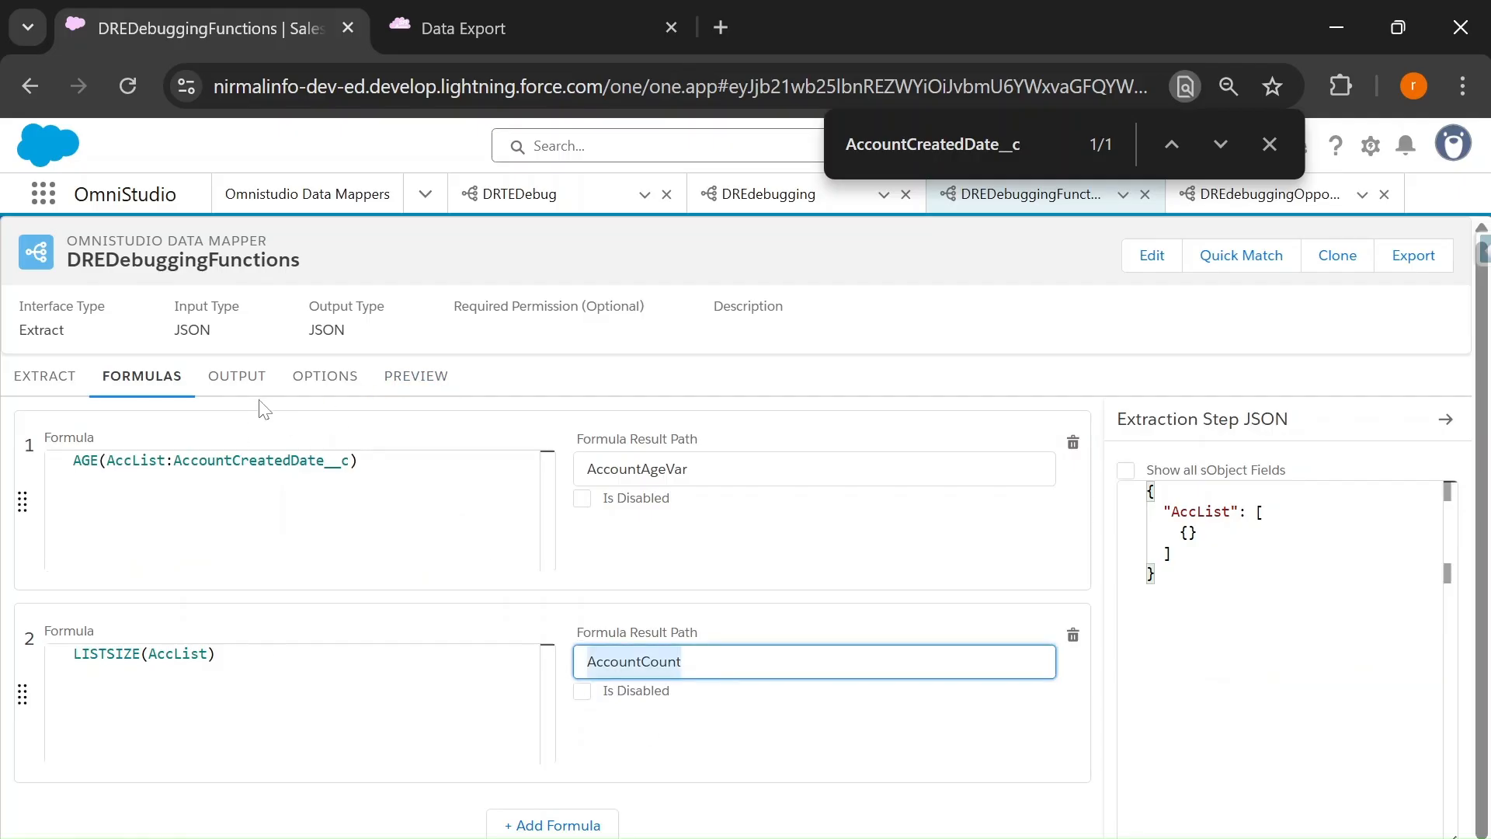
click(241, 379)
key(ctrl+f)
key(ctrl+v)
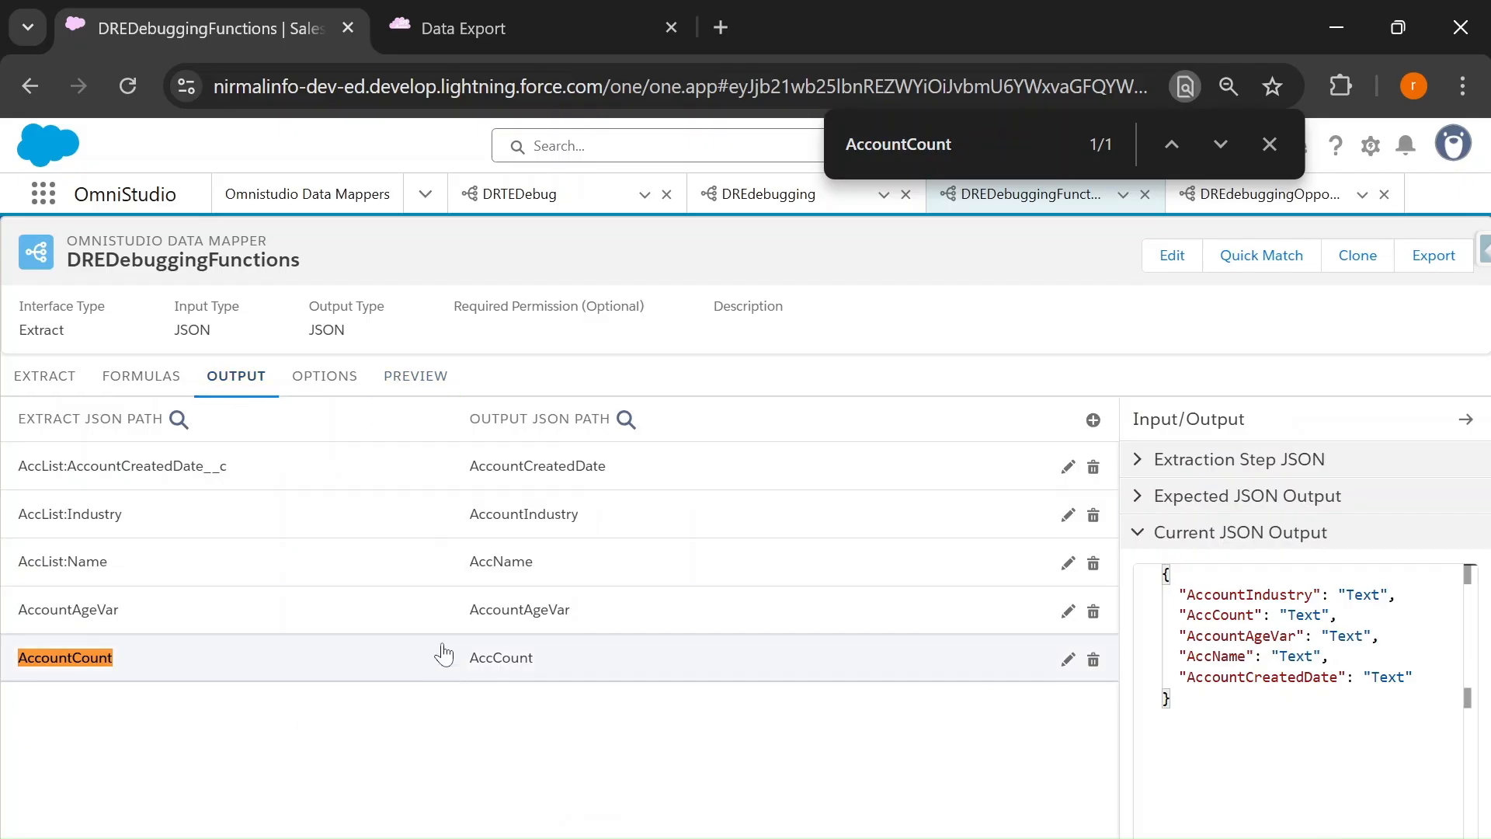
Execute the preview for Acme with the LISTSIZE formula enabled and check AccCount in the response
click(427, 377)
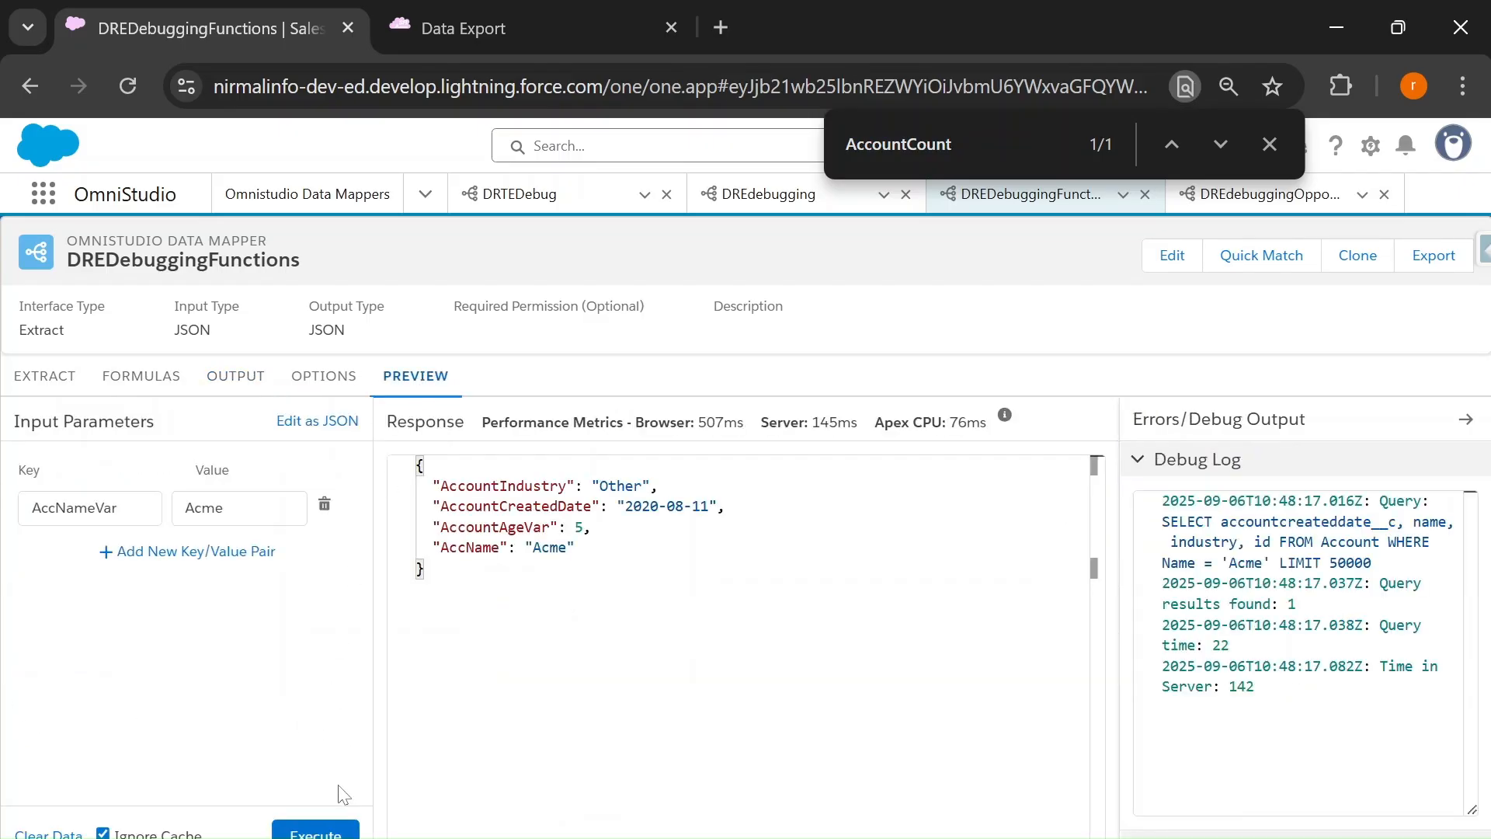
click(316, 830)
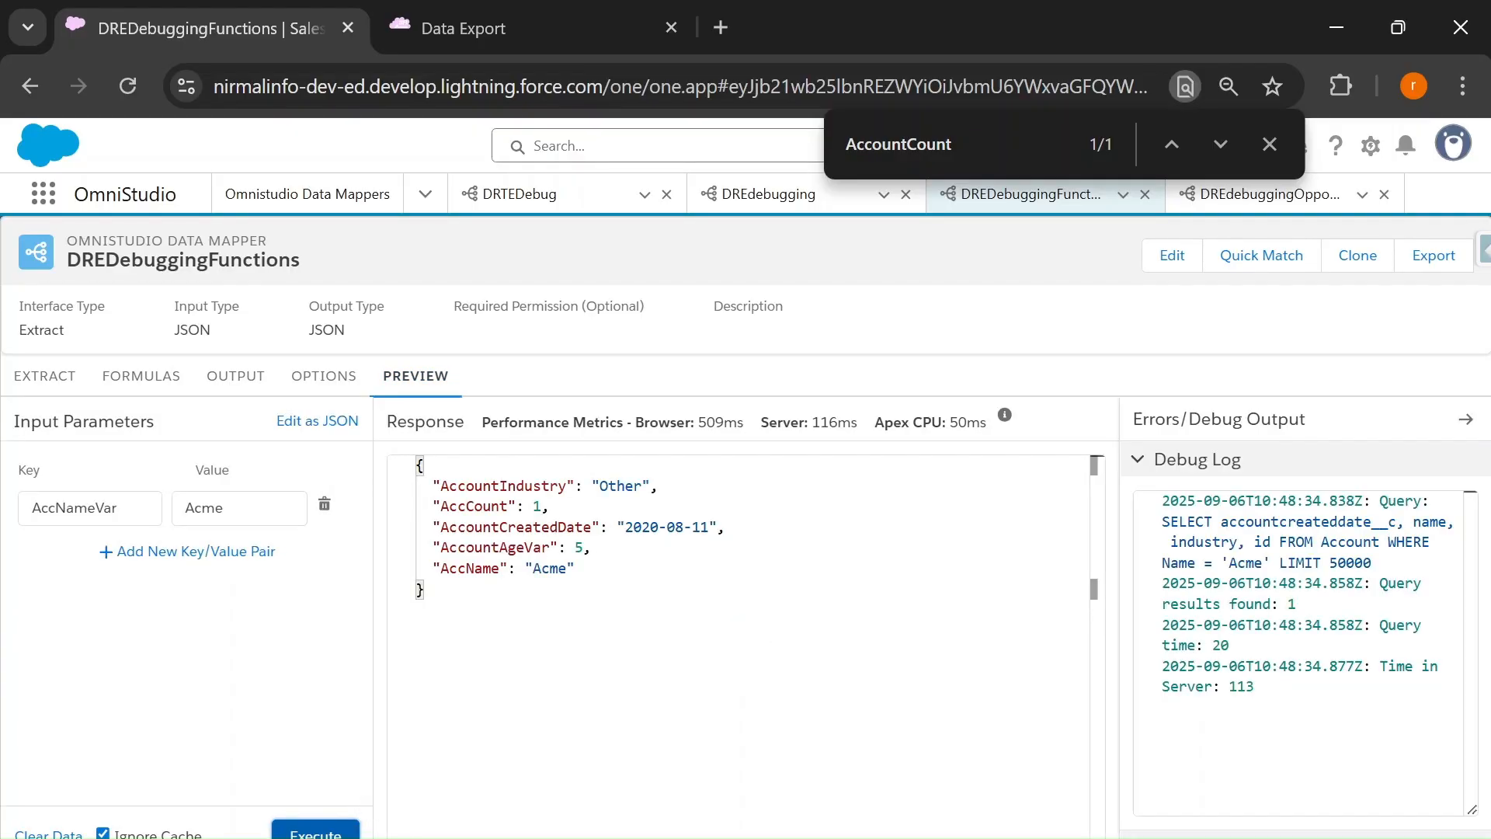
drag(440, 506, 549, 505)
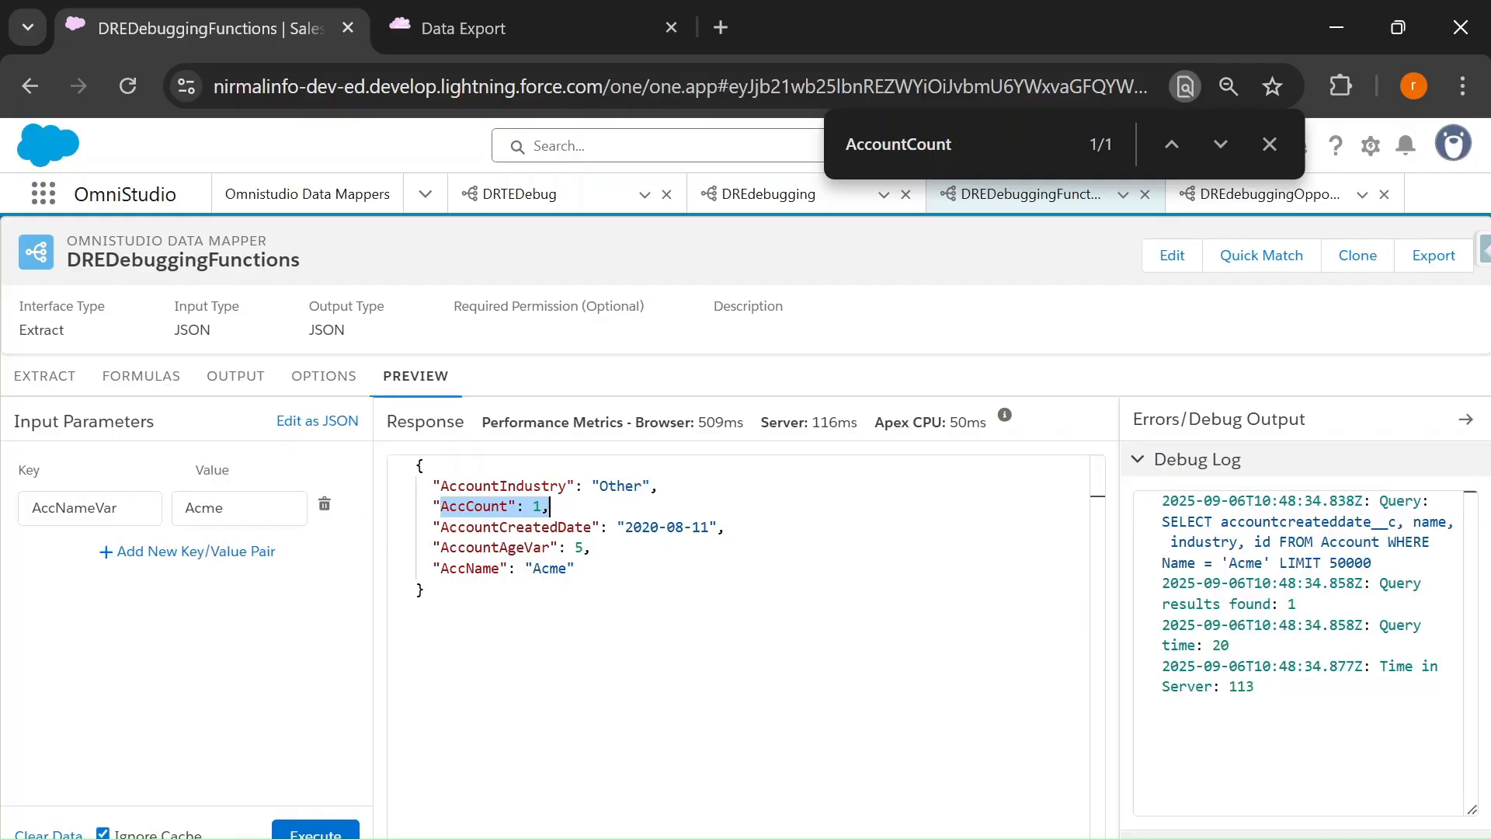
click(483, 506)
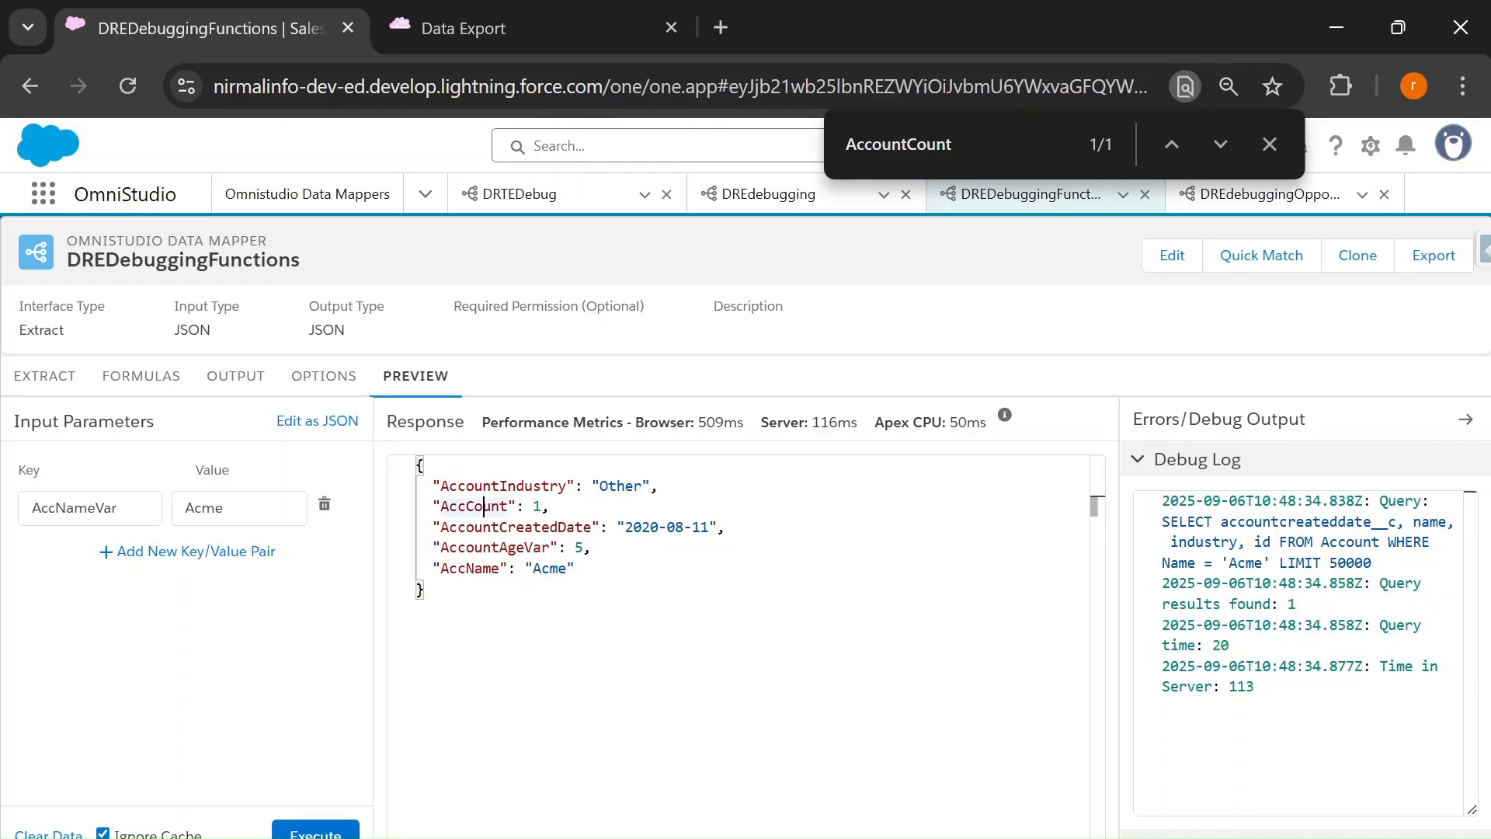
Set the AccNameVar input value to the misspelled name Acne and execute the preview to test AccCount
click(216, 507)
key(BackSpace)
text(n)
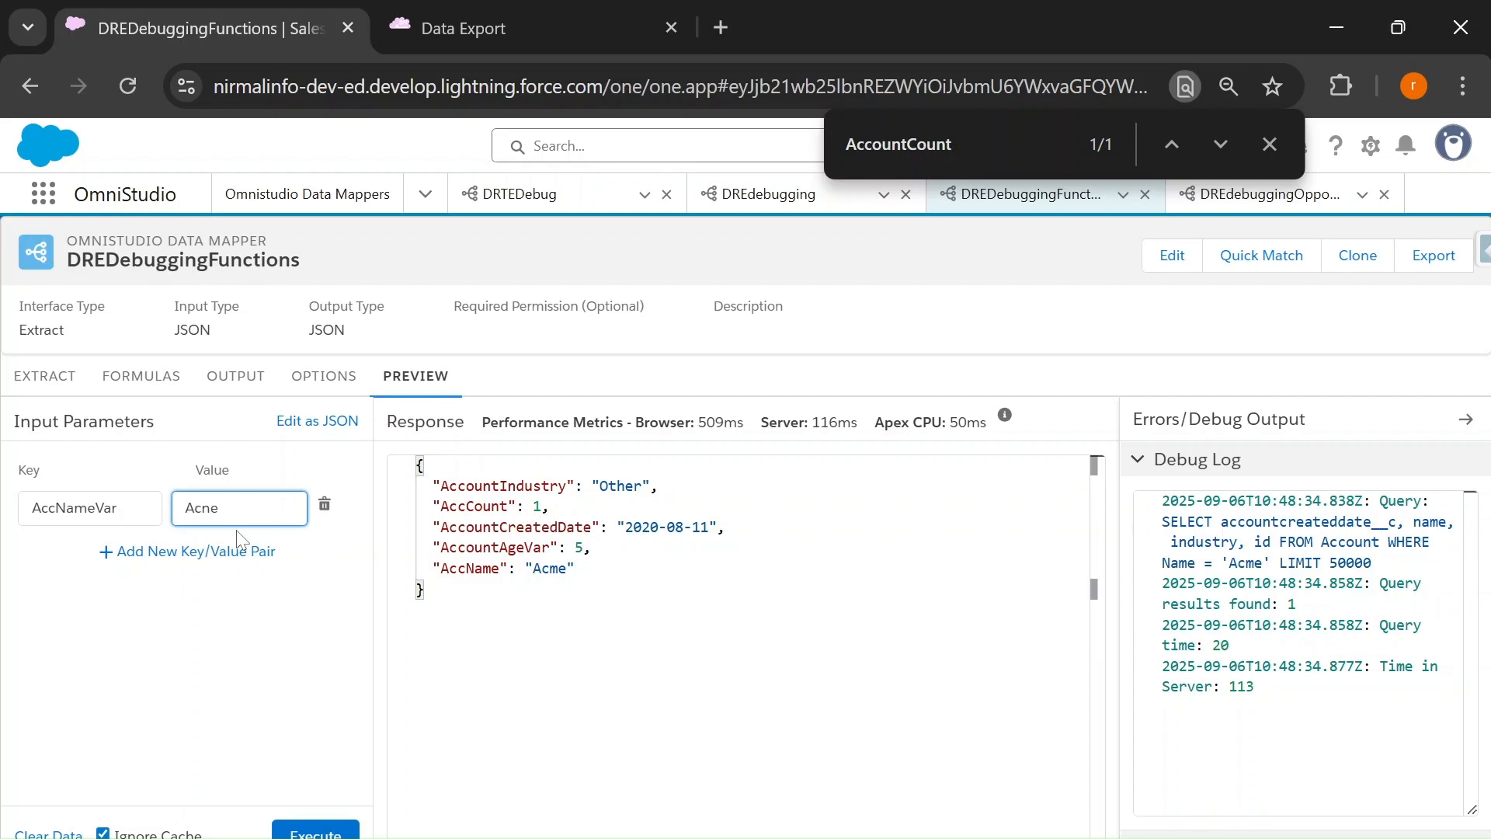
drag(416, 465, 426, 592)
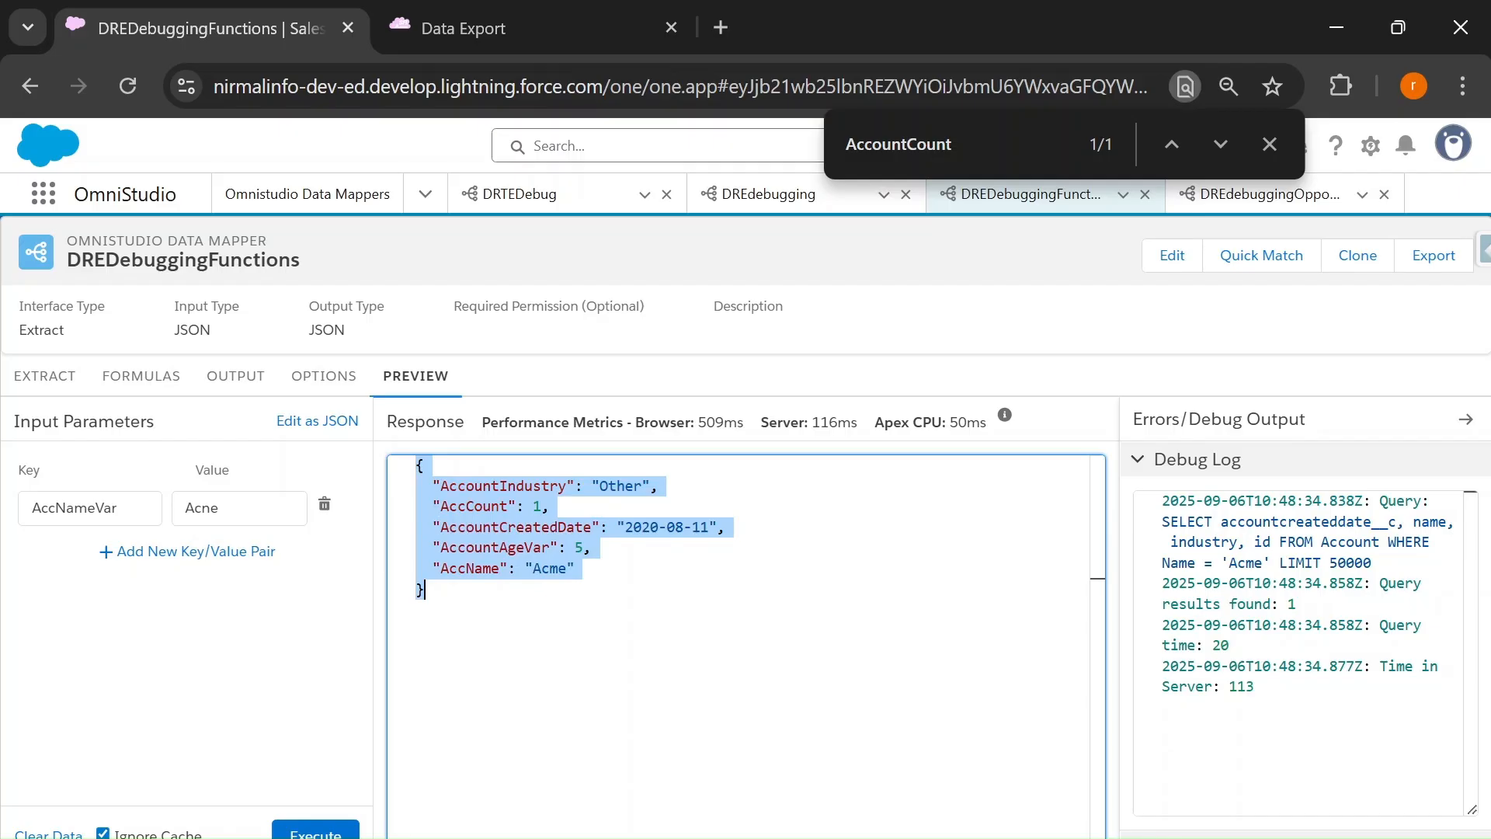
double_click(474, 506)
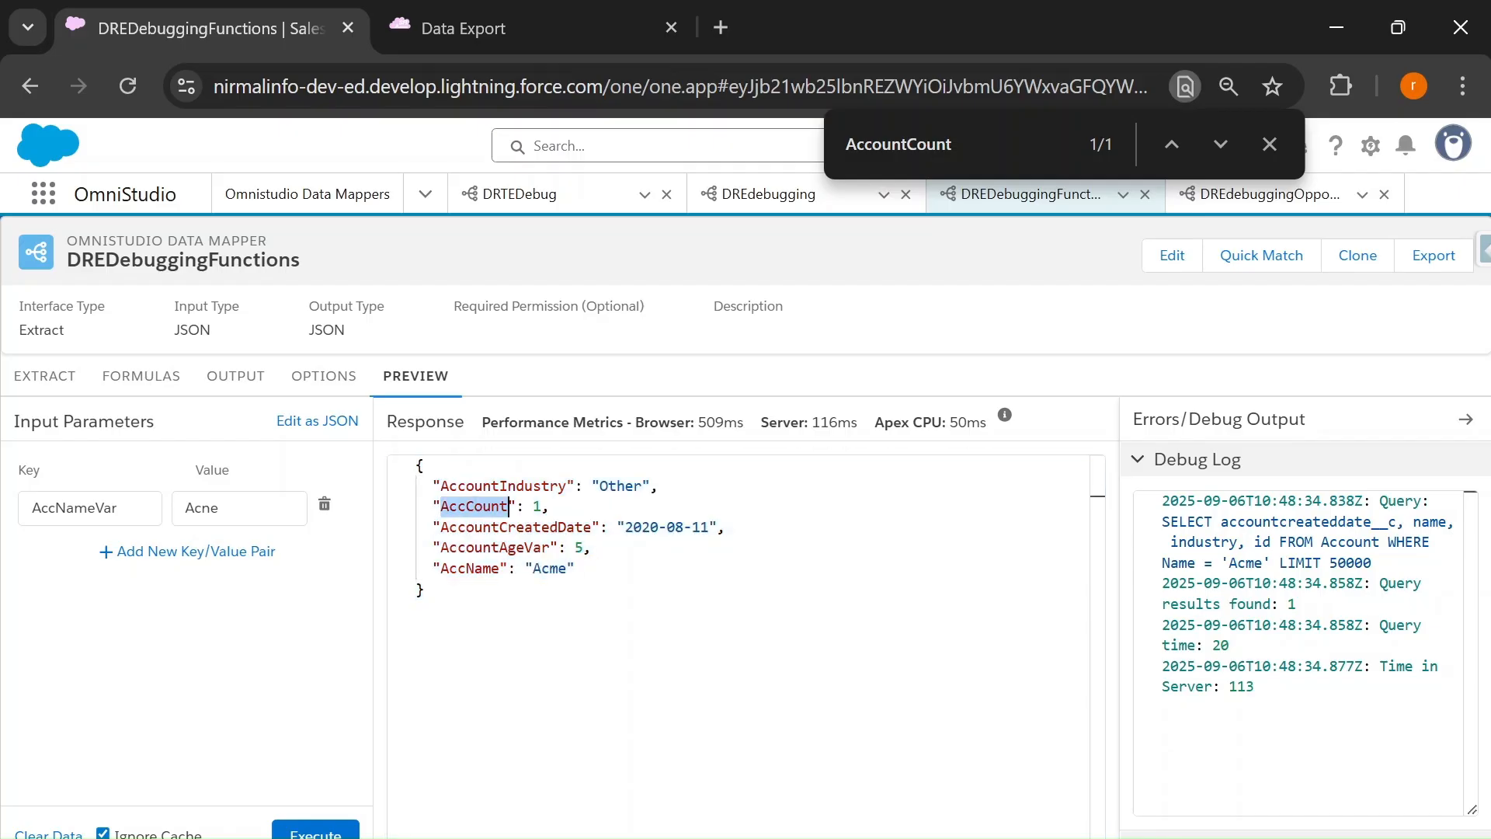
click(317, 832)
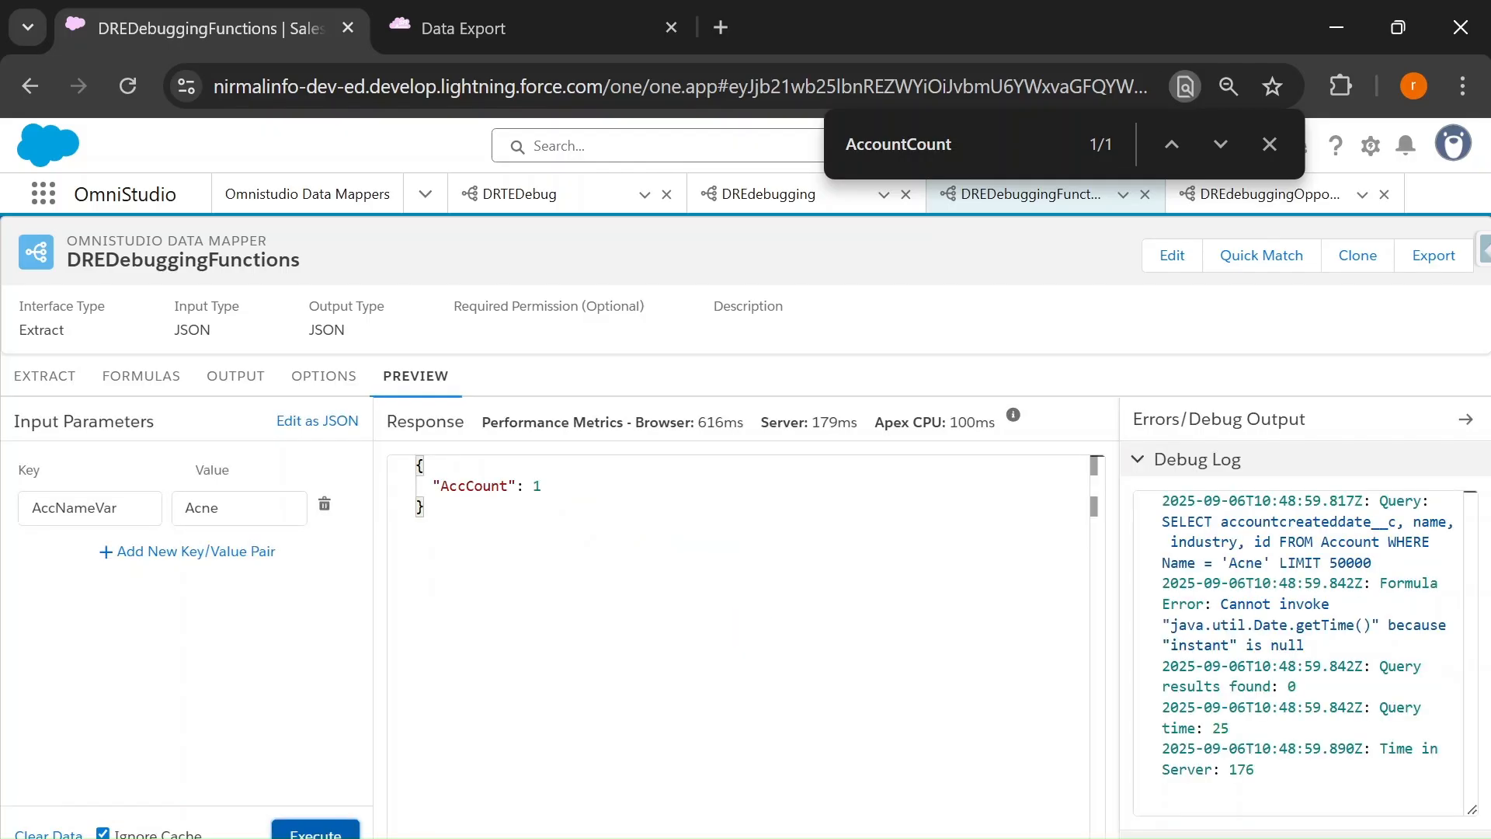
Examine the Acne query, formula error and query result count in the debug log against the AccCount response value
drag(1162, 521, 1371, 563)
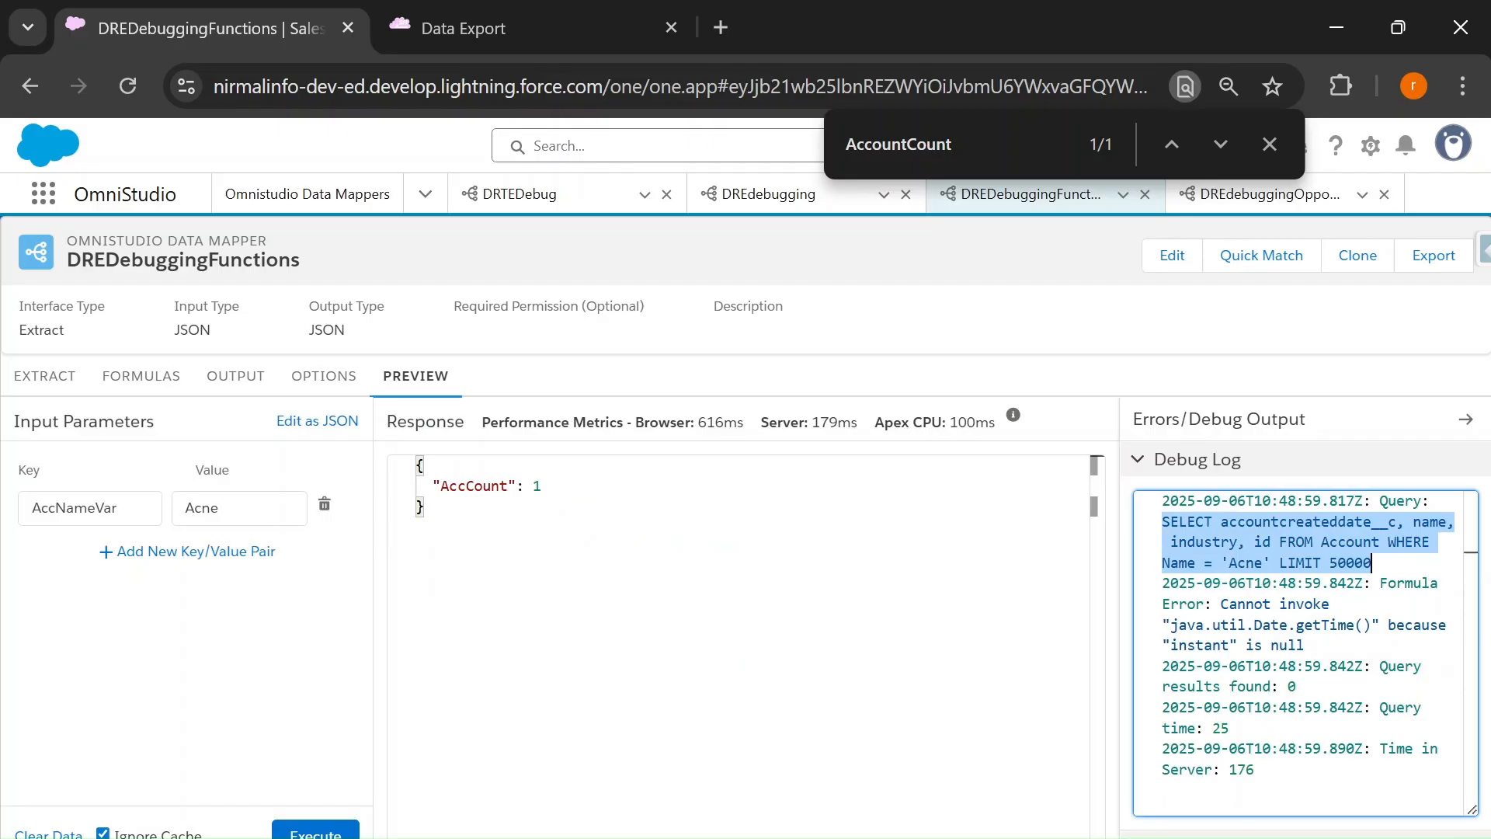
drag(1295, 686, 1163, 668)
drag(1222, 582, 1304, 645)
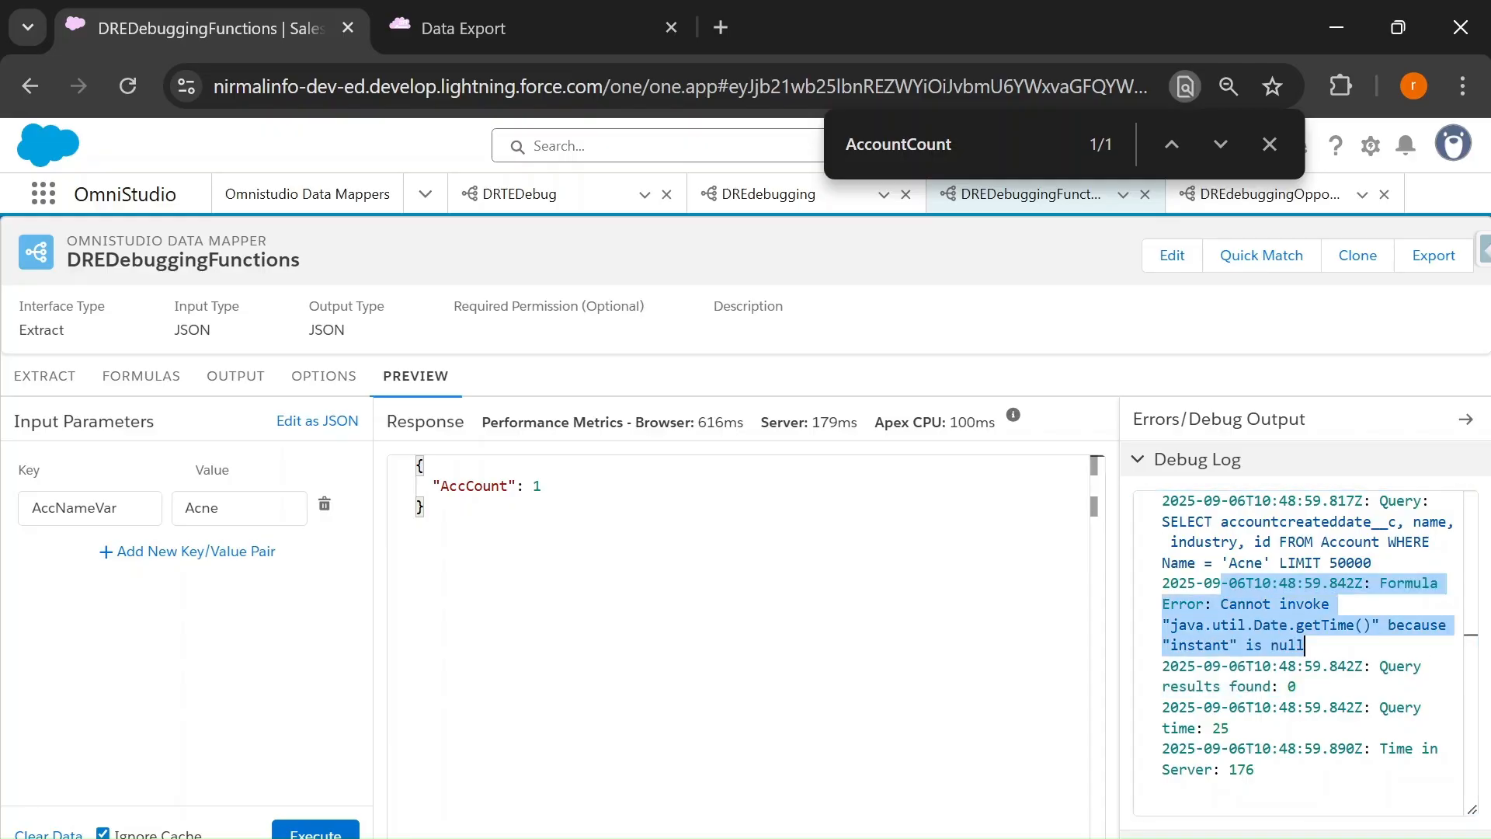
drag(1295, 686, 1163, 666)
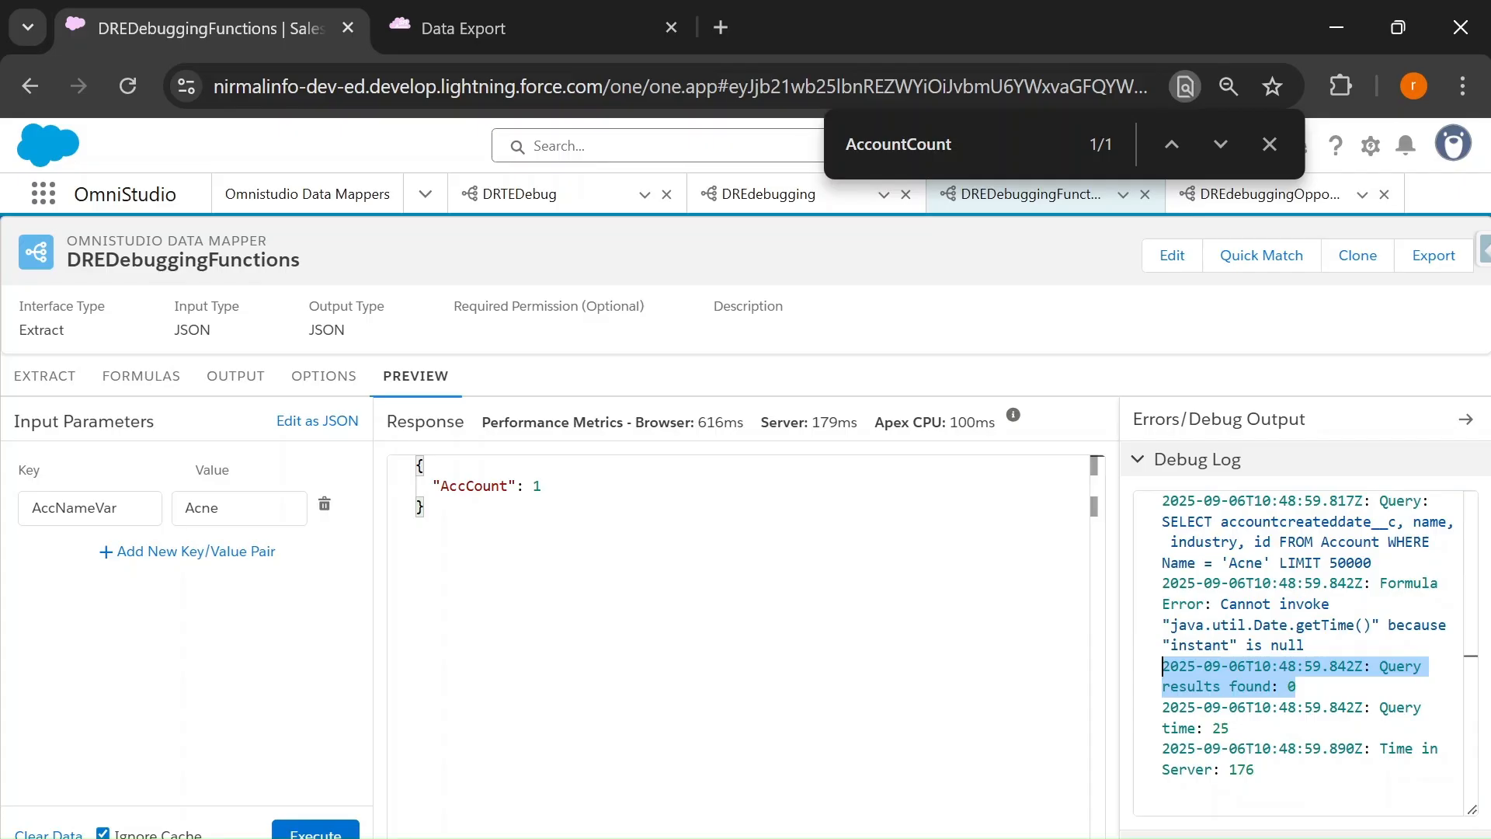
drag(440, 485, 541, 486)
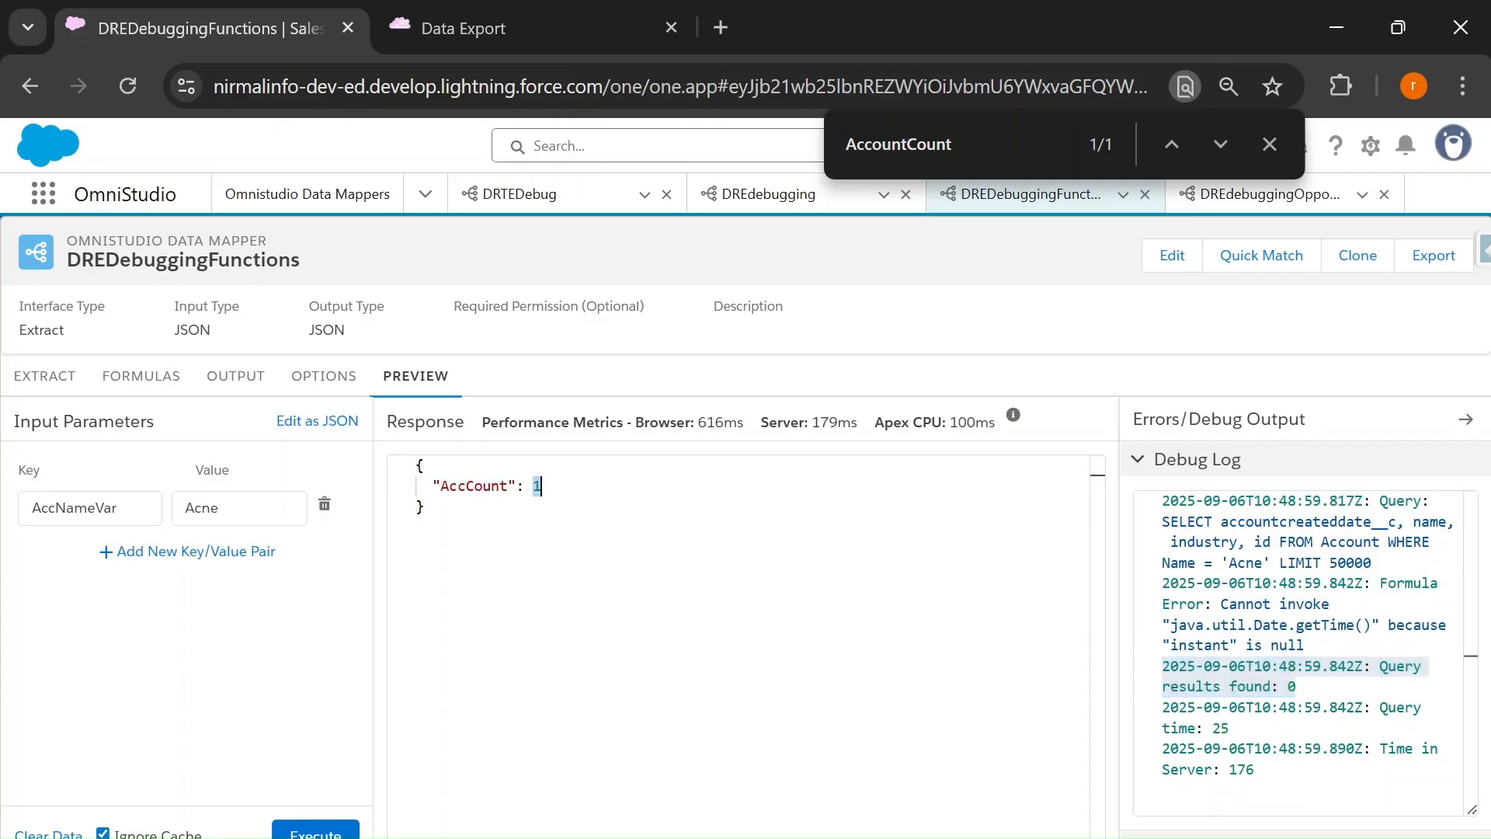
Examine how the LISTSIZE(AccList) formula handles an empty AccList, comparing it with AccCount in the preview response
click(151, 375)
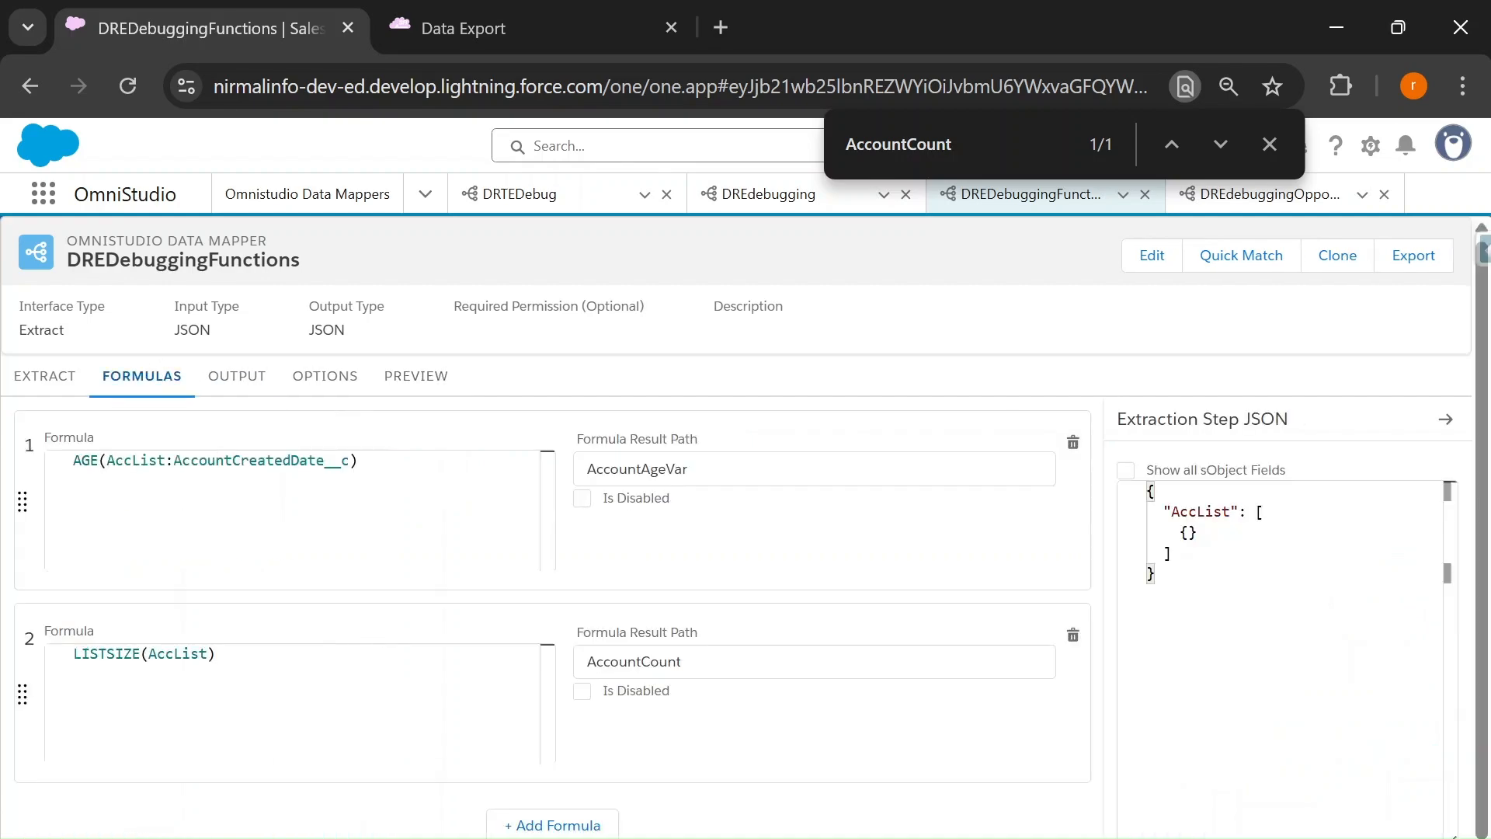
double_click(84, 654)
double_click(177, 654)
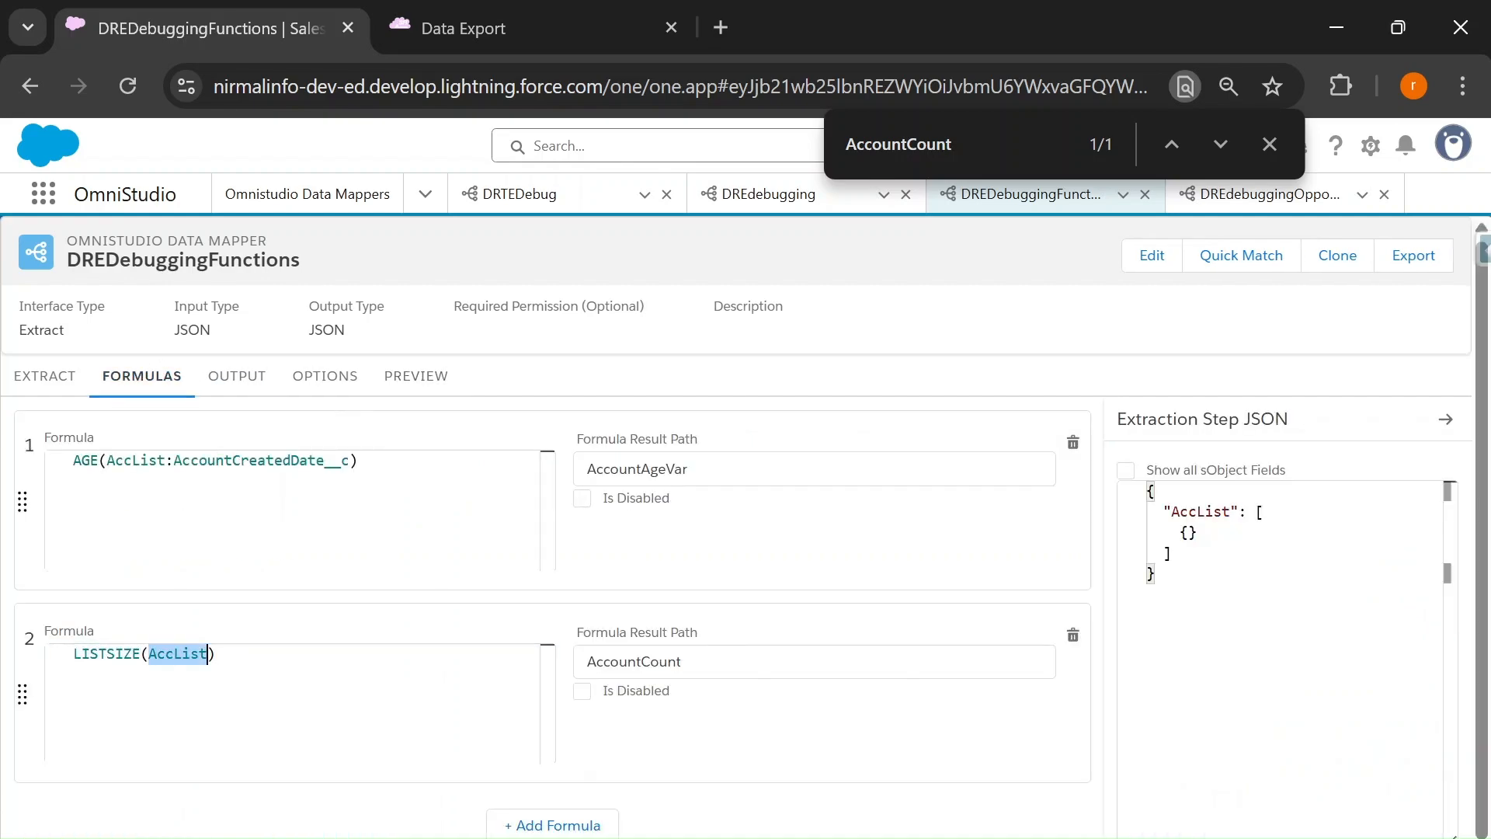
click(416, 376)
double_click(536, 485)
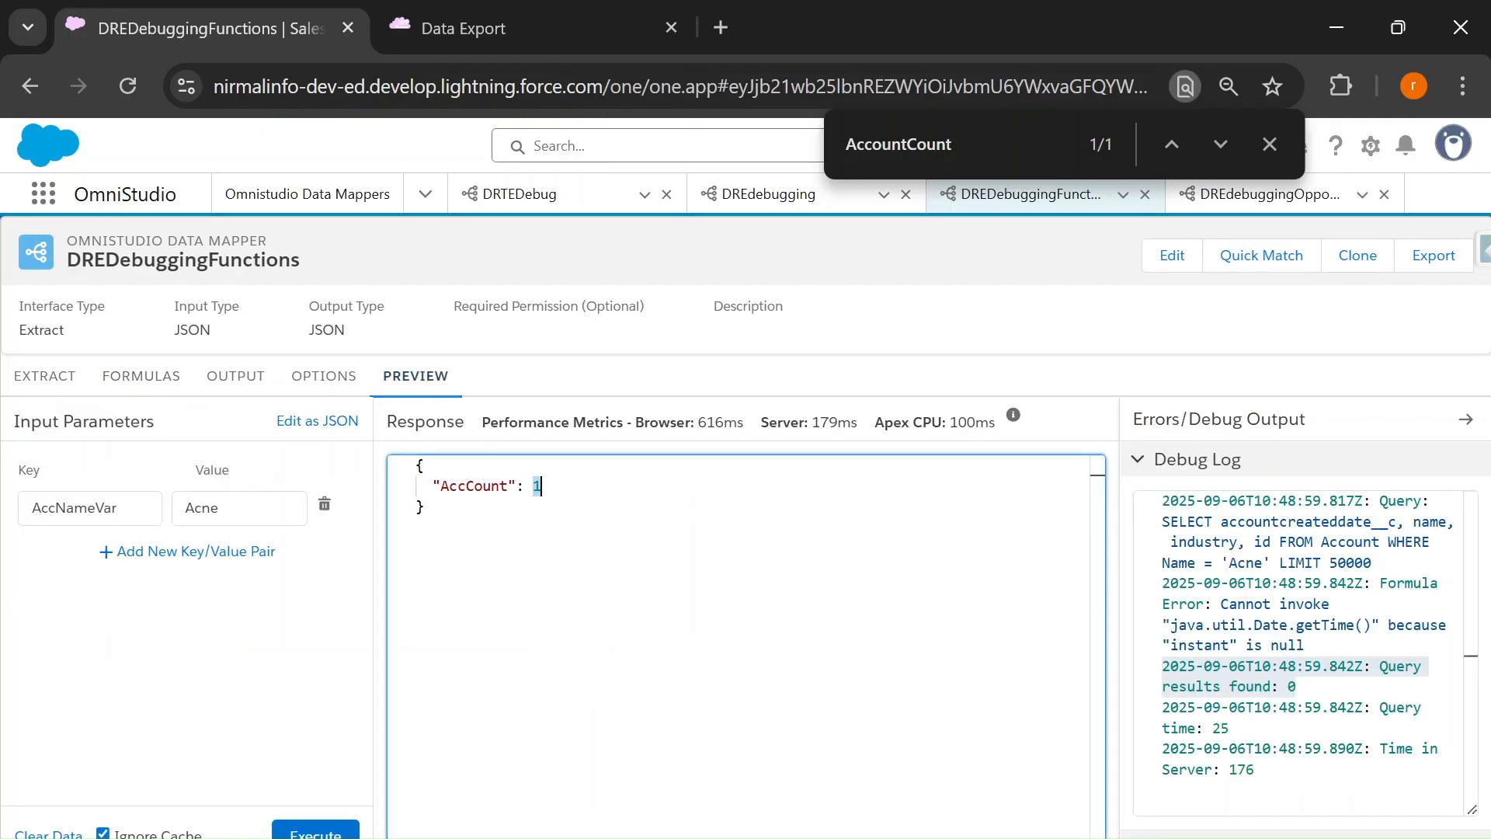
click(159, 378)
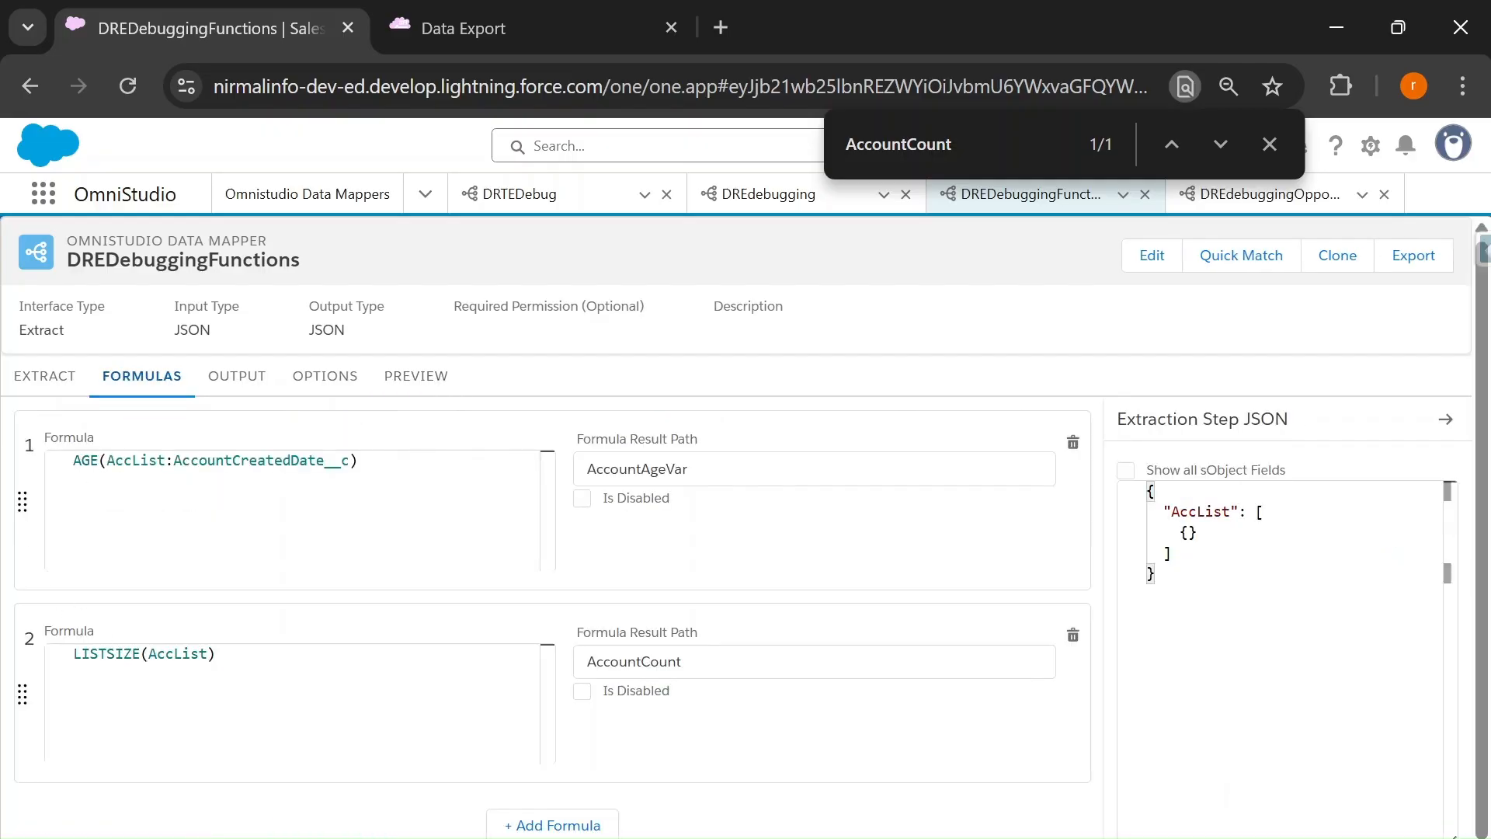
double_click(104, 653)
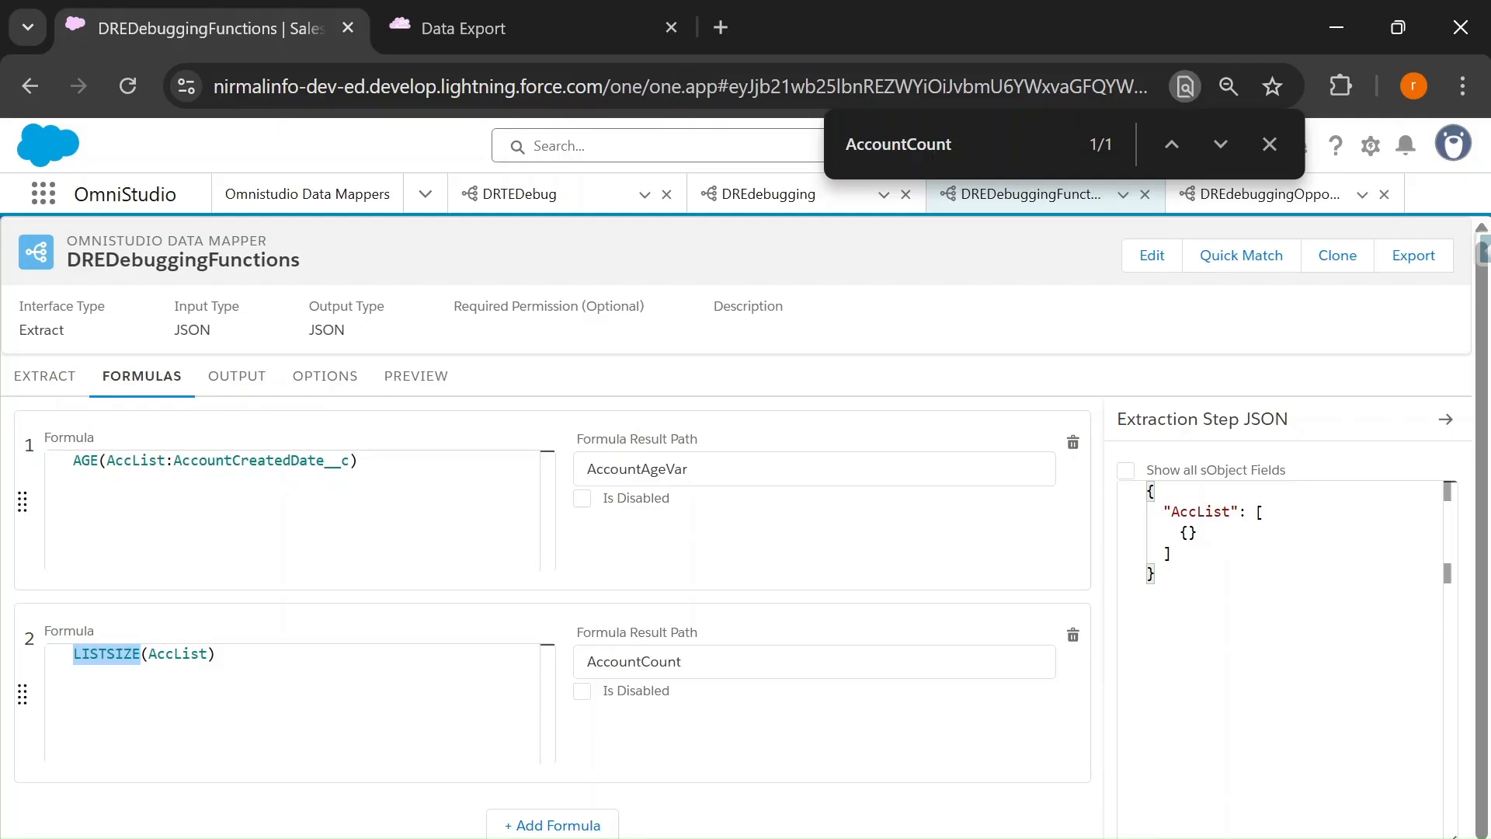
click(216, 654)
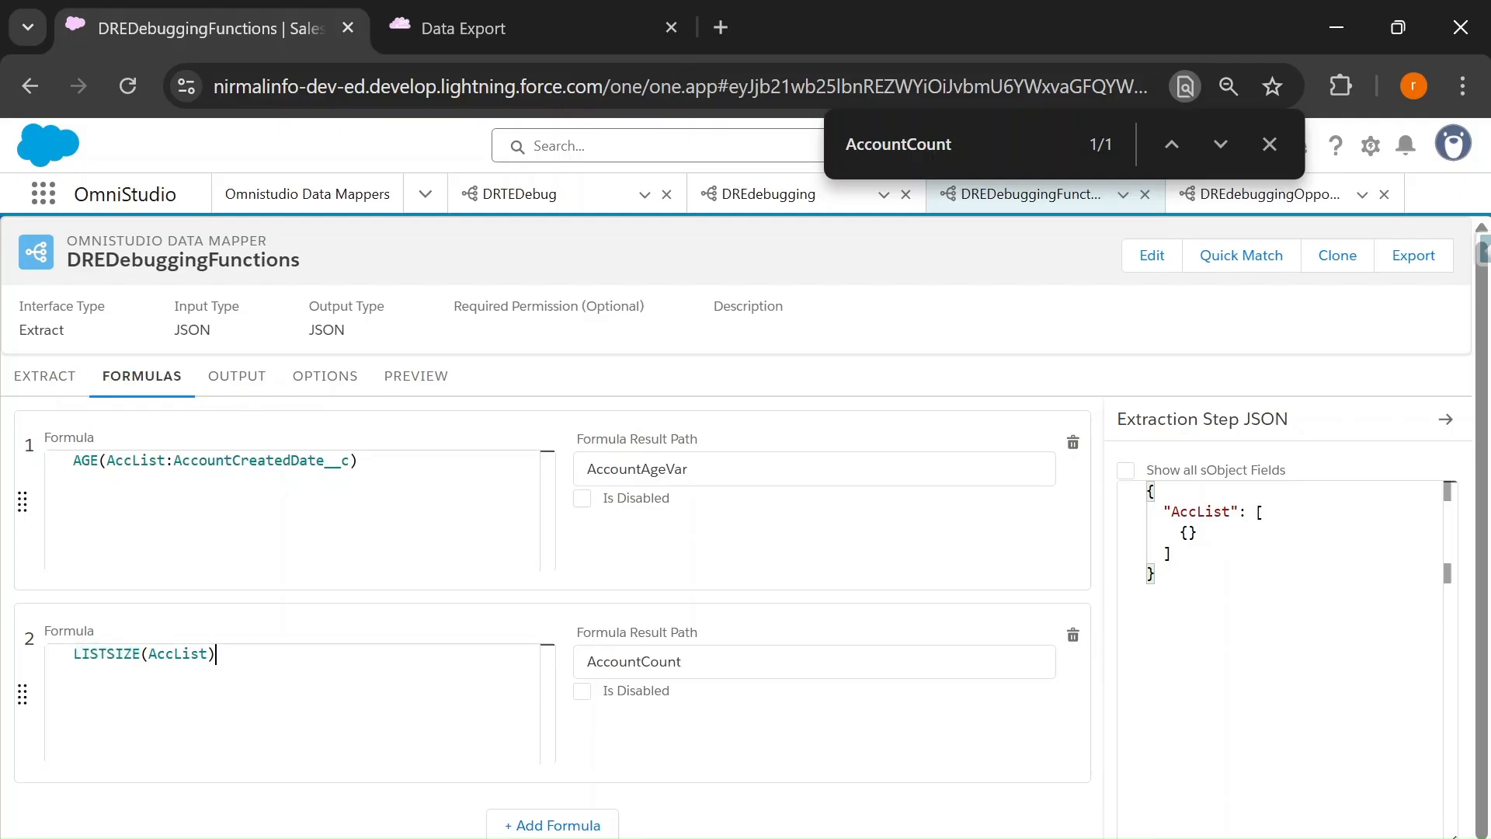
double_click(178, 654)
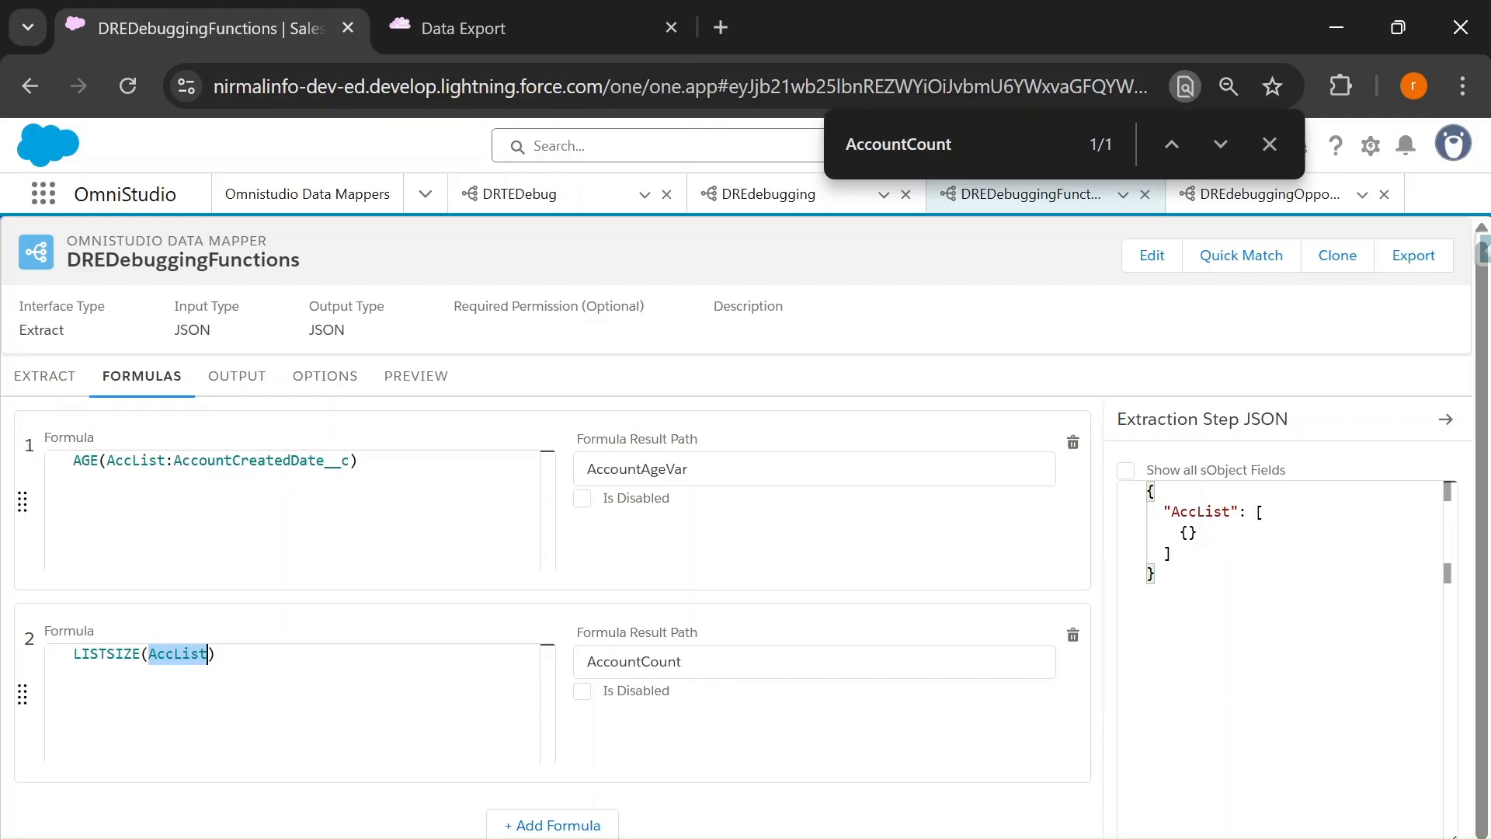
click(217, 654)
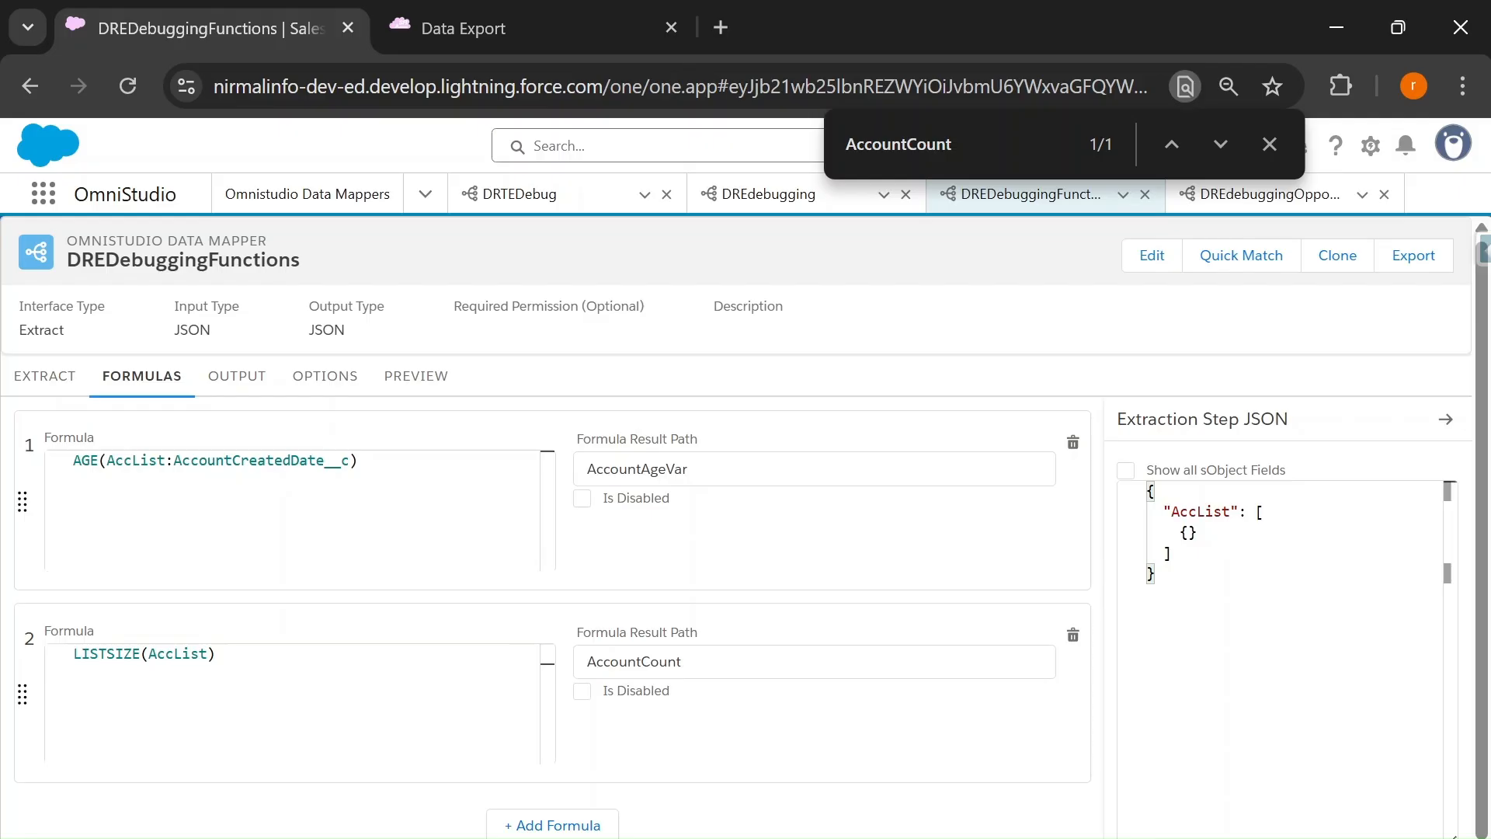
double_click(178, 654)
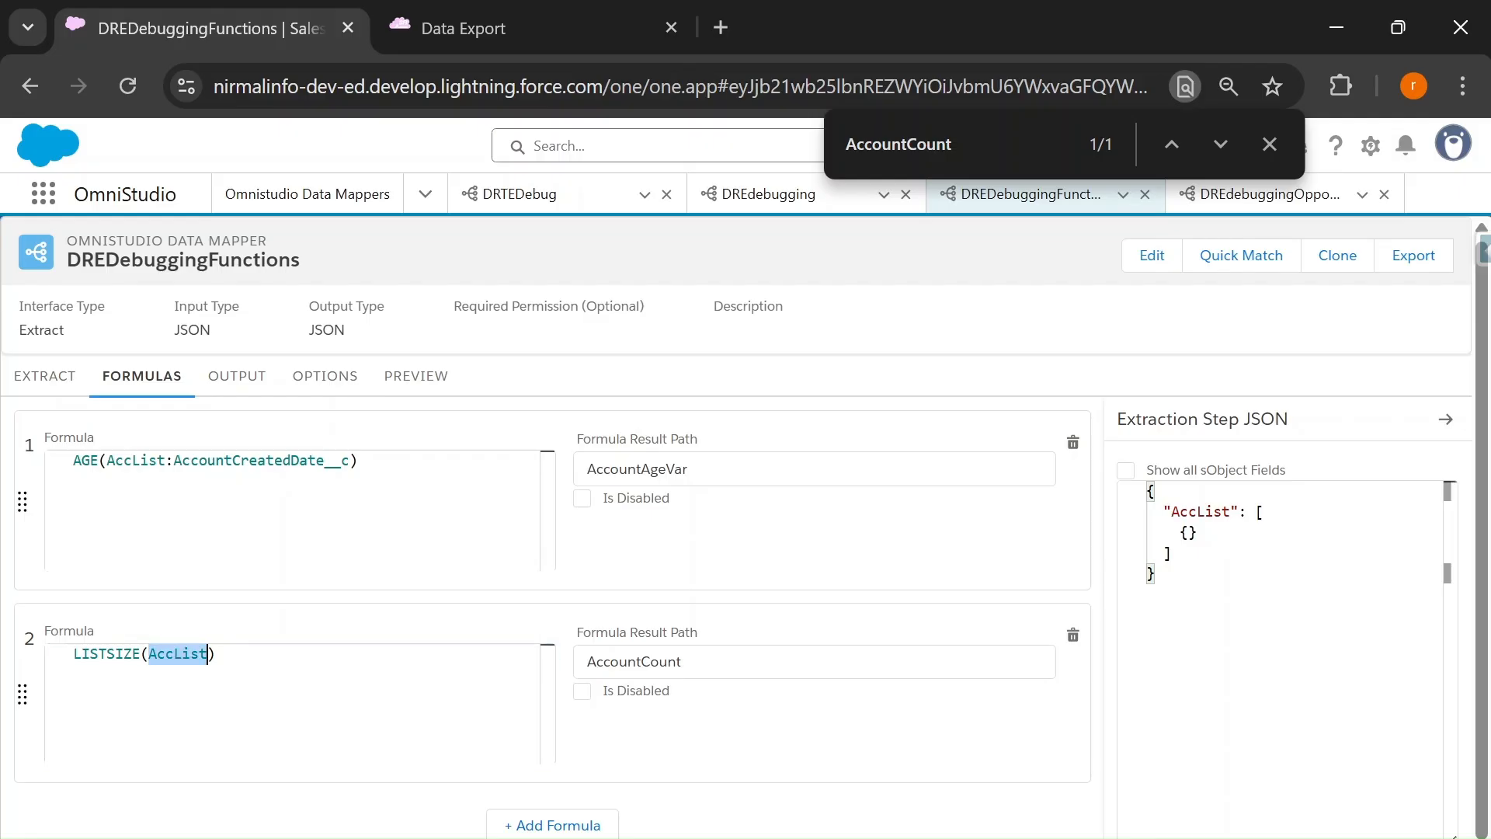
Add a second line IF(ISBLANK(AccList) below the LISTSIZE formula, reusing the AccList name
click(75, 675)
text(IF()
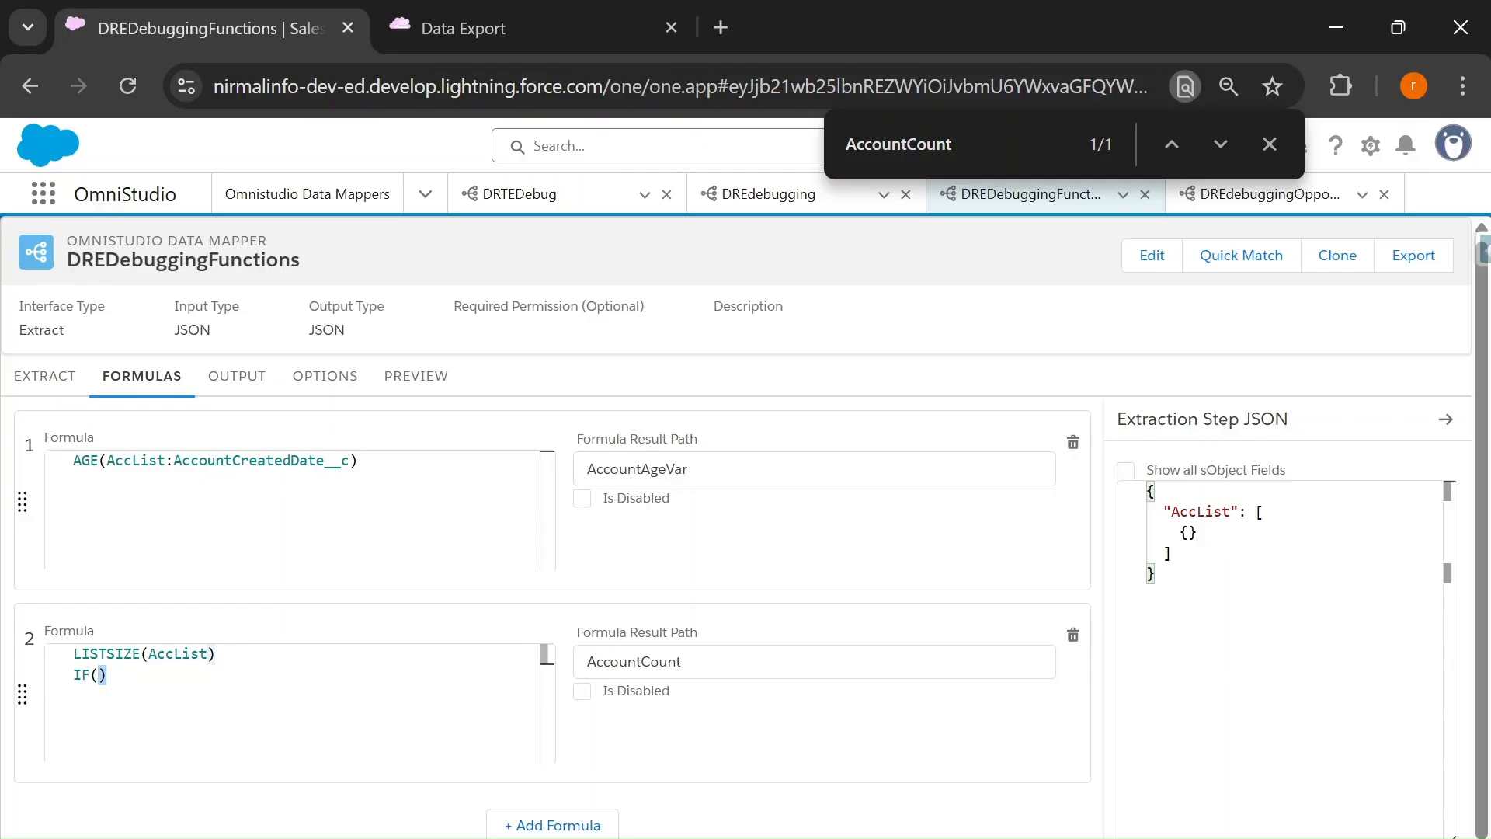
text(ISBL)
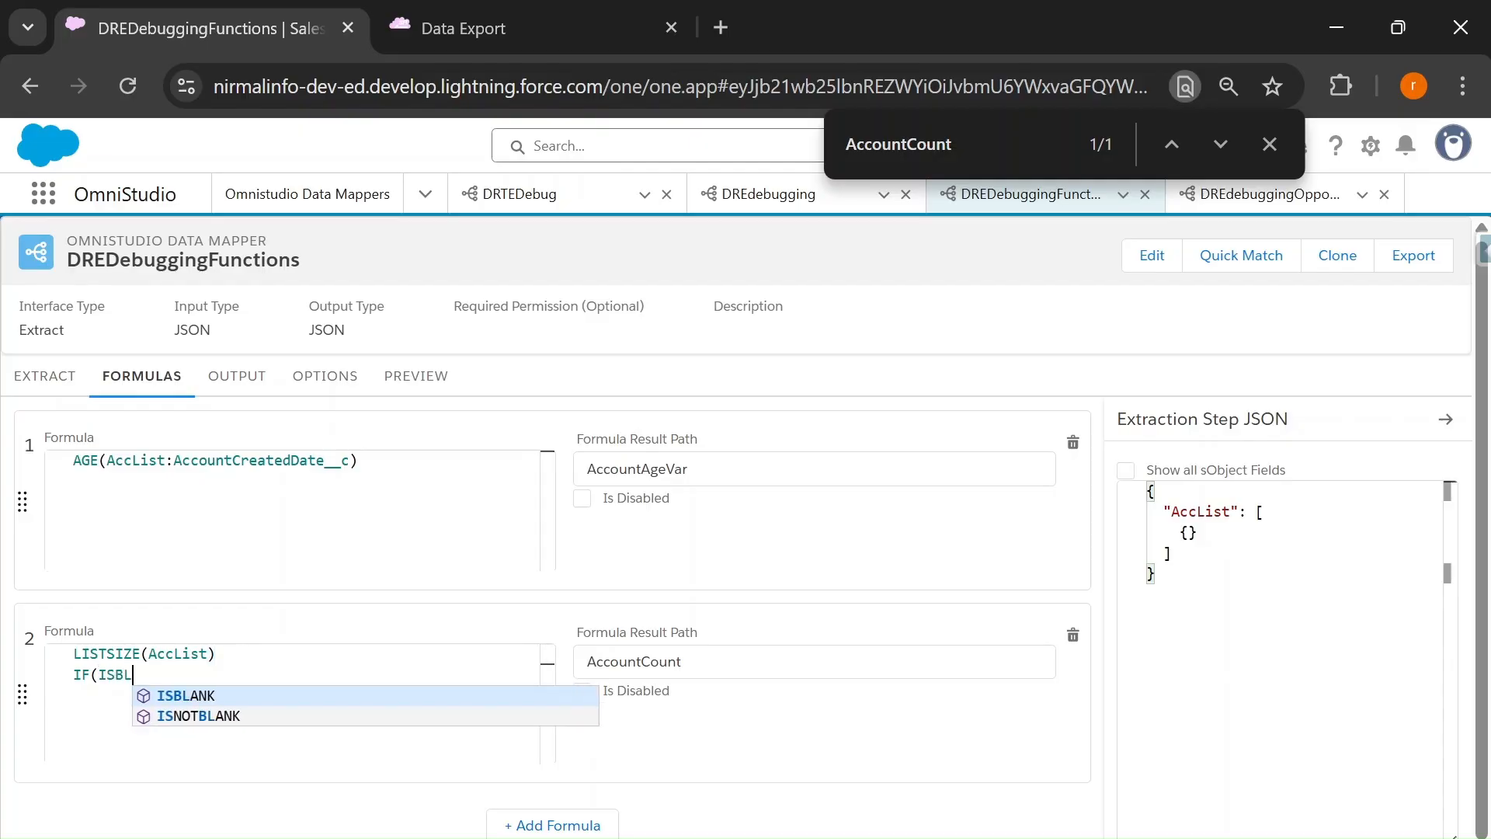
text(ANK)
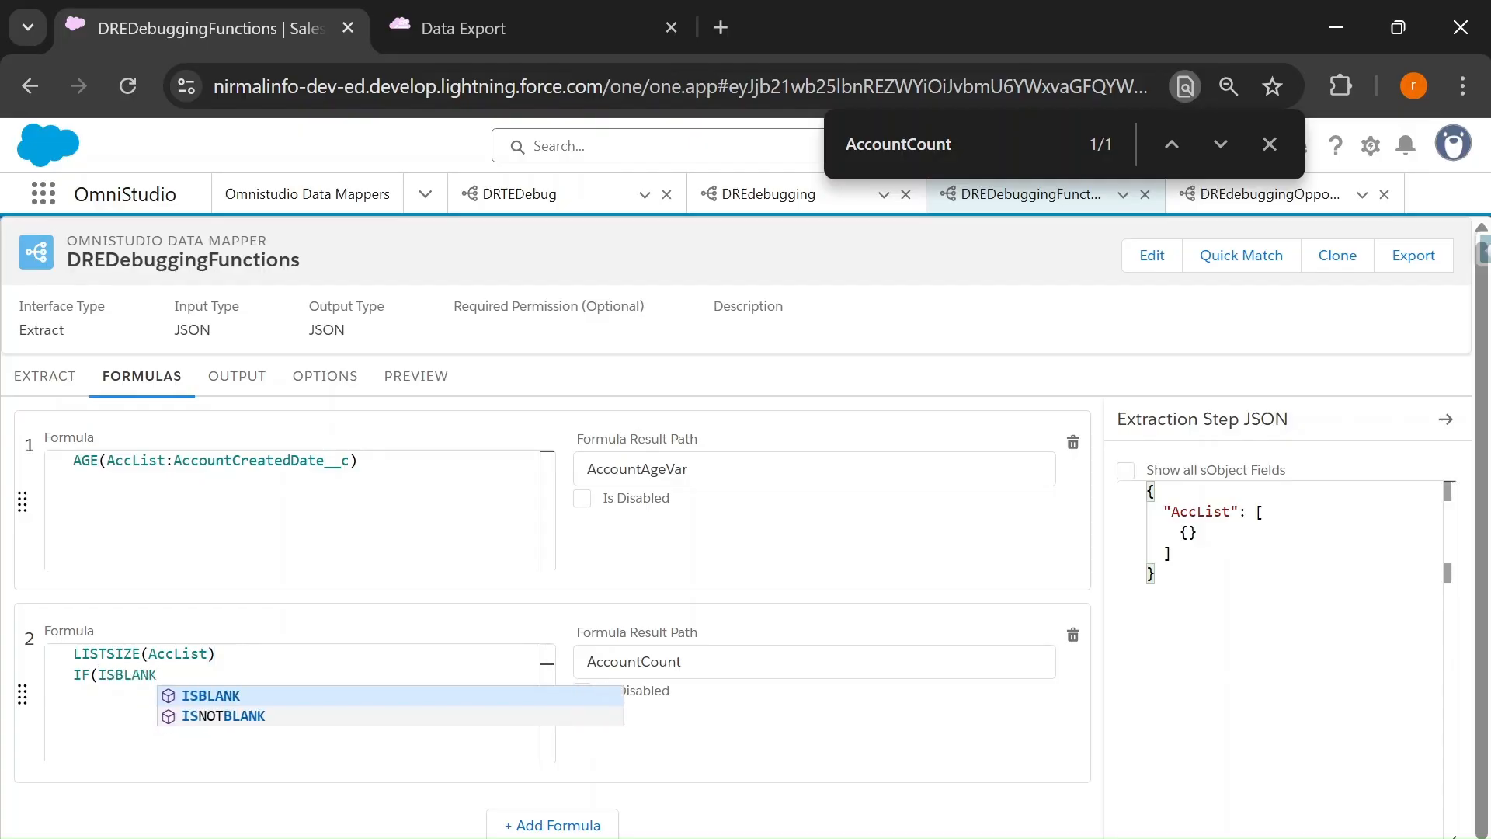
text(())
double_click(175, 654)
key(ctrl+c)
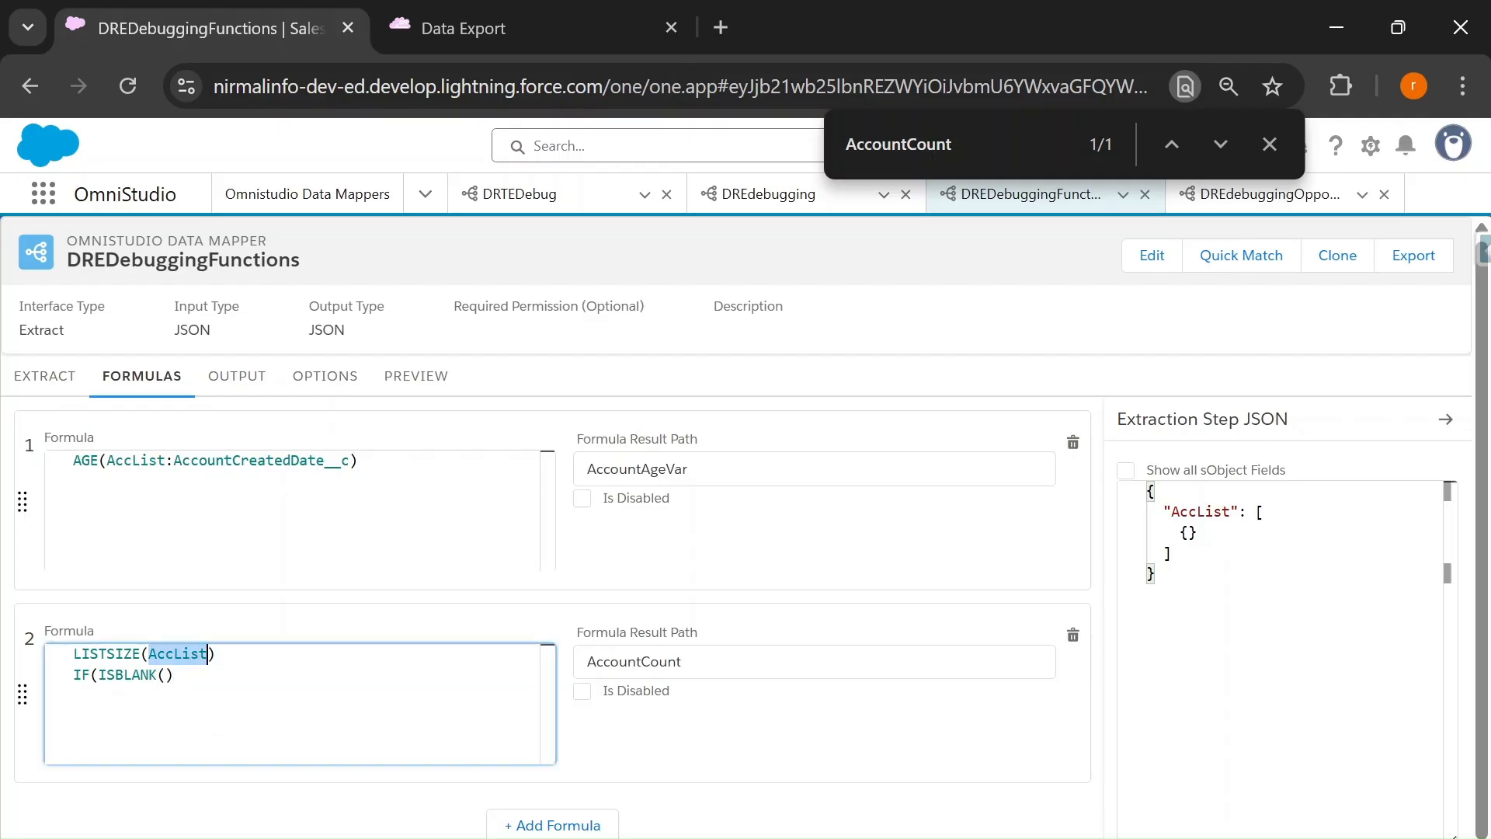
click(165, 675)
key(ctrl+v)
double_click(183, 675)
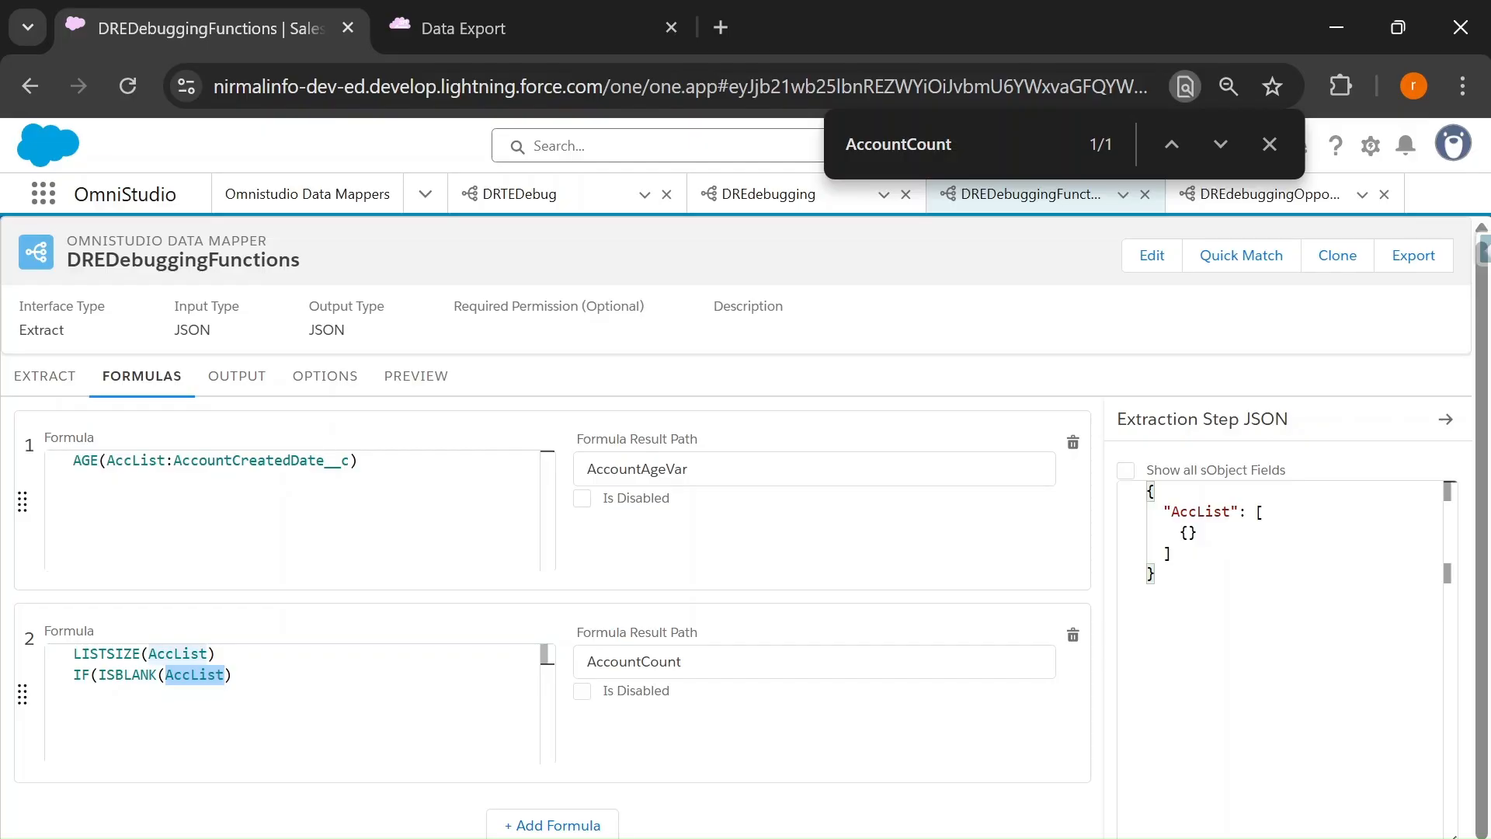
Complete the AccountCount formula as IF(ISBLANK(AccList),0,LISTSIZE(AccList)), moving the LISTSIZE expression into it and removing the empty line
triple_click(133, 675)
click(133, 675)
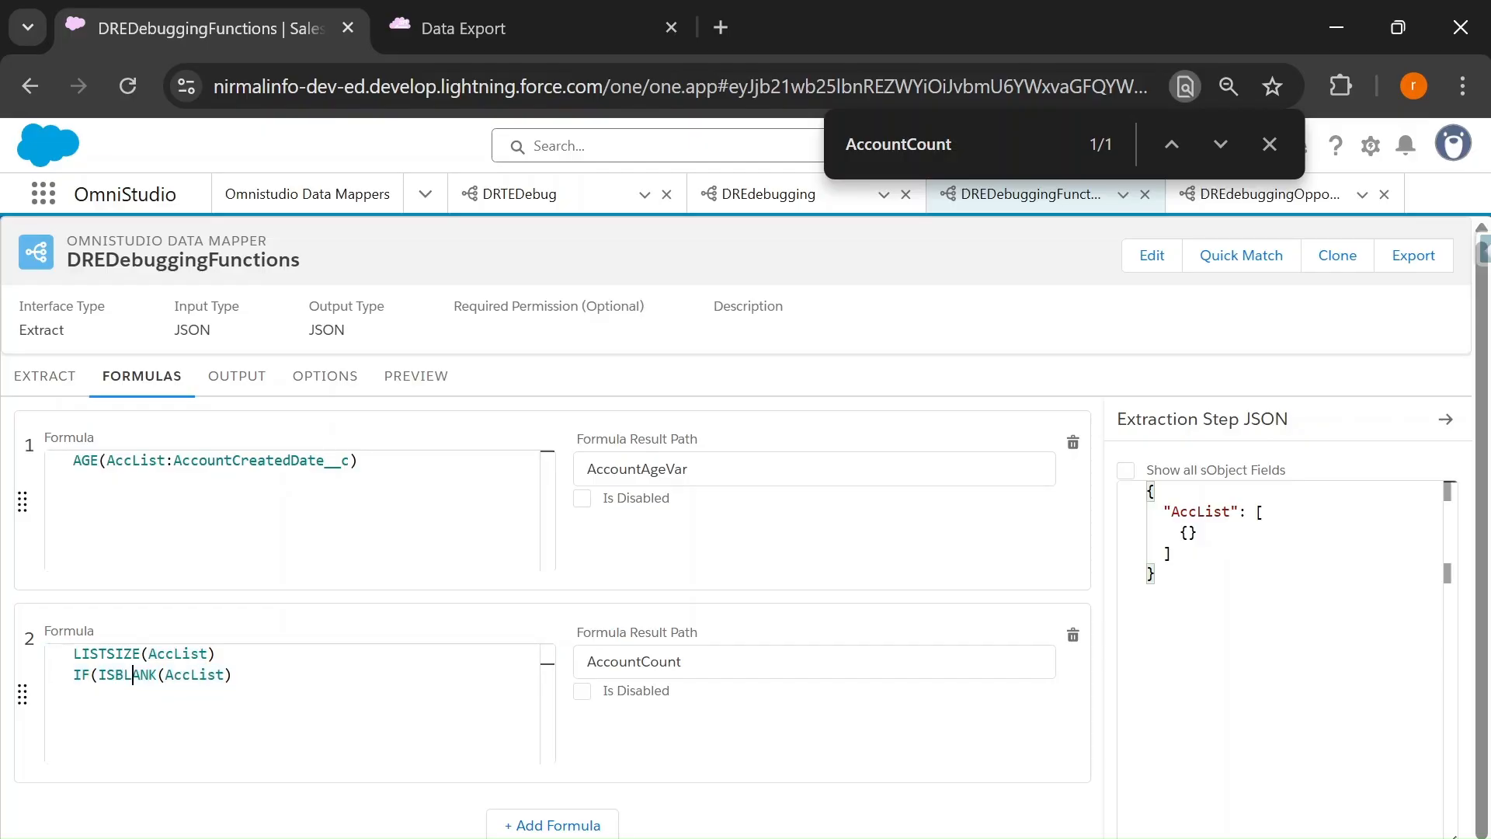
double_click(207, 674)
click(233, 674)
text(,0,)
drag(73, 653, 216, 653)
key(ctrl+x)
click(258, 674)
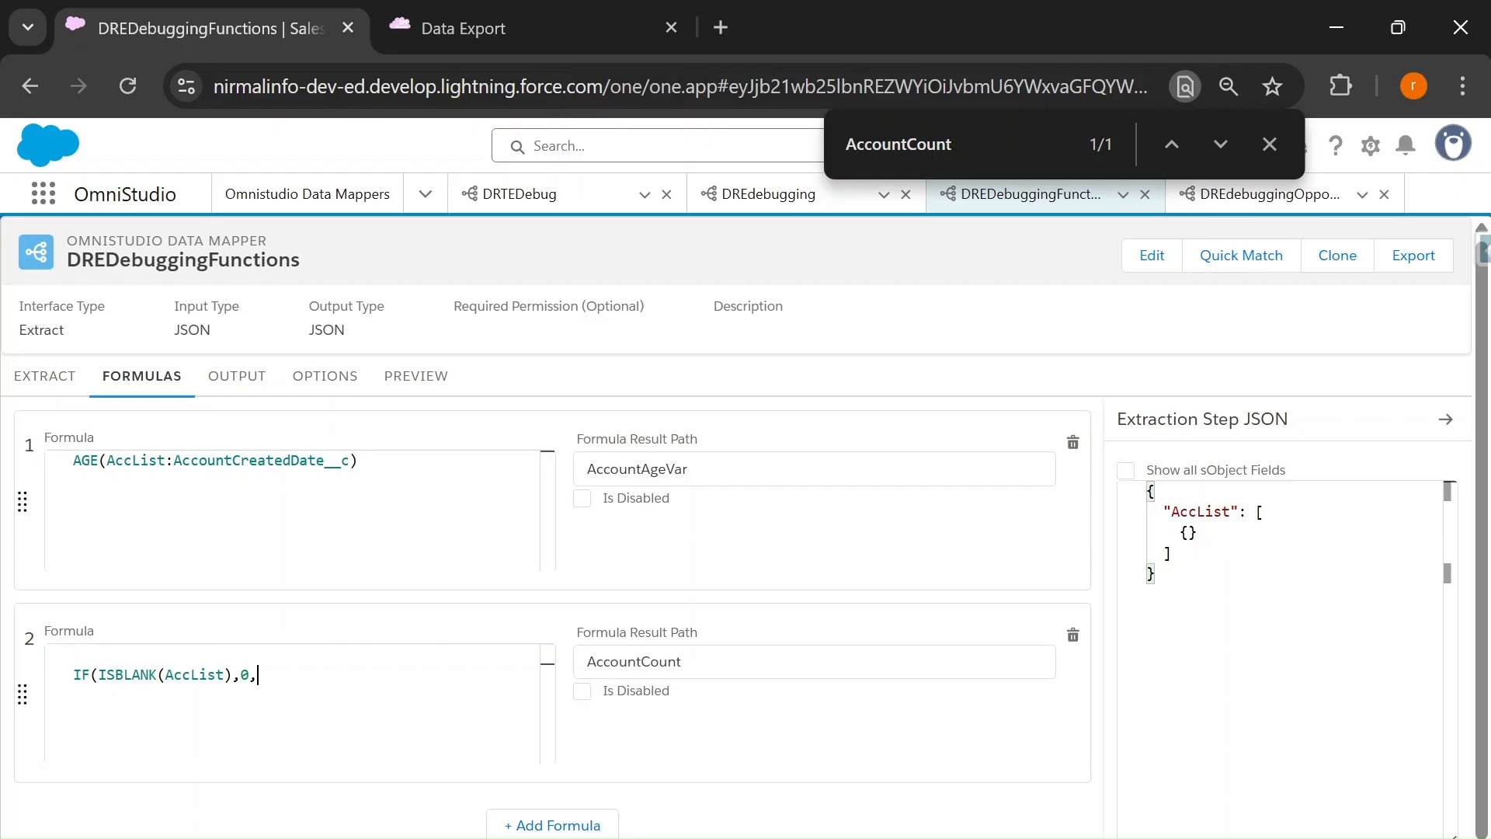
key(ctrl+v)
text())
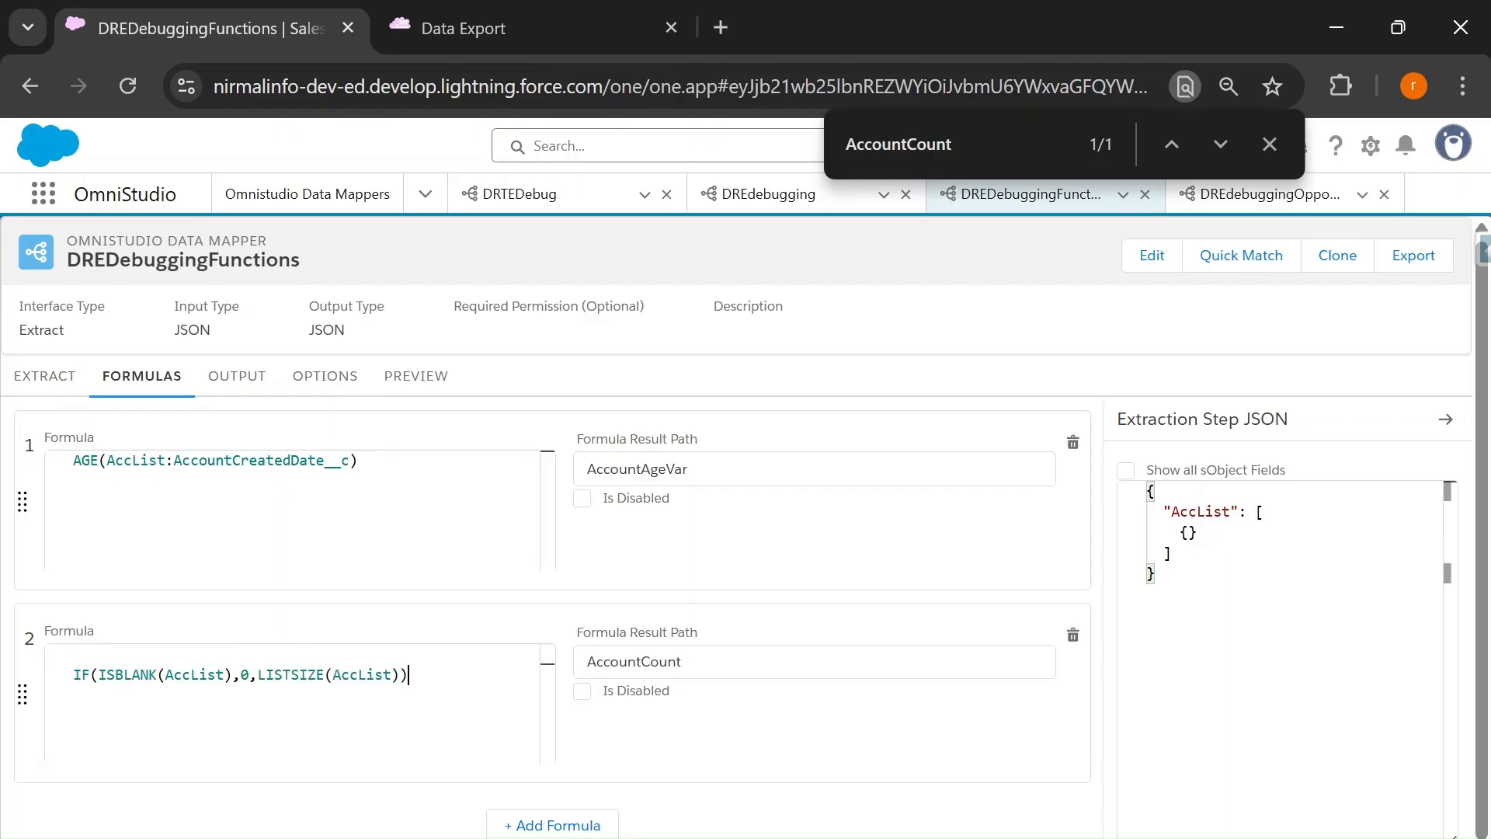
key(Delete)
Check the revised formula and its AccountCount result path, and execute the preview for Acne again
drag(258, 653, 401, 654)
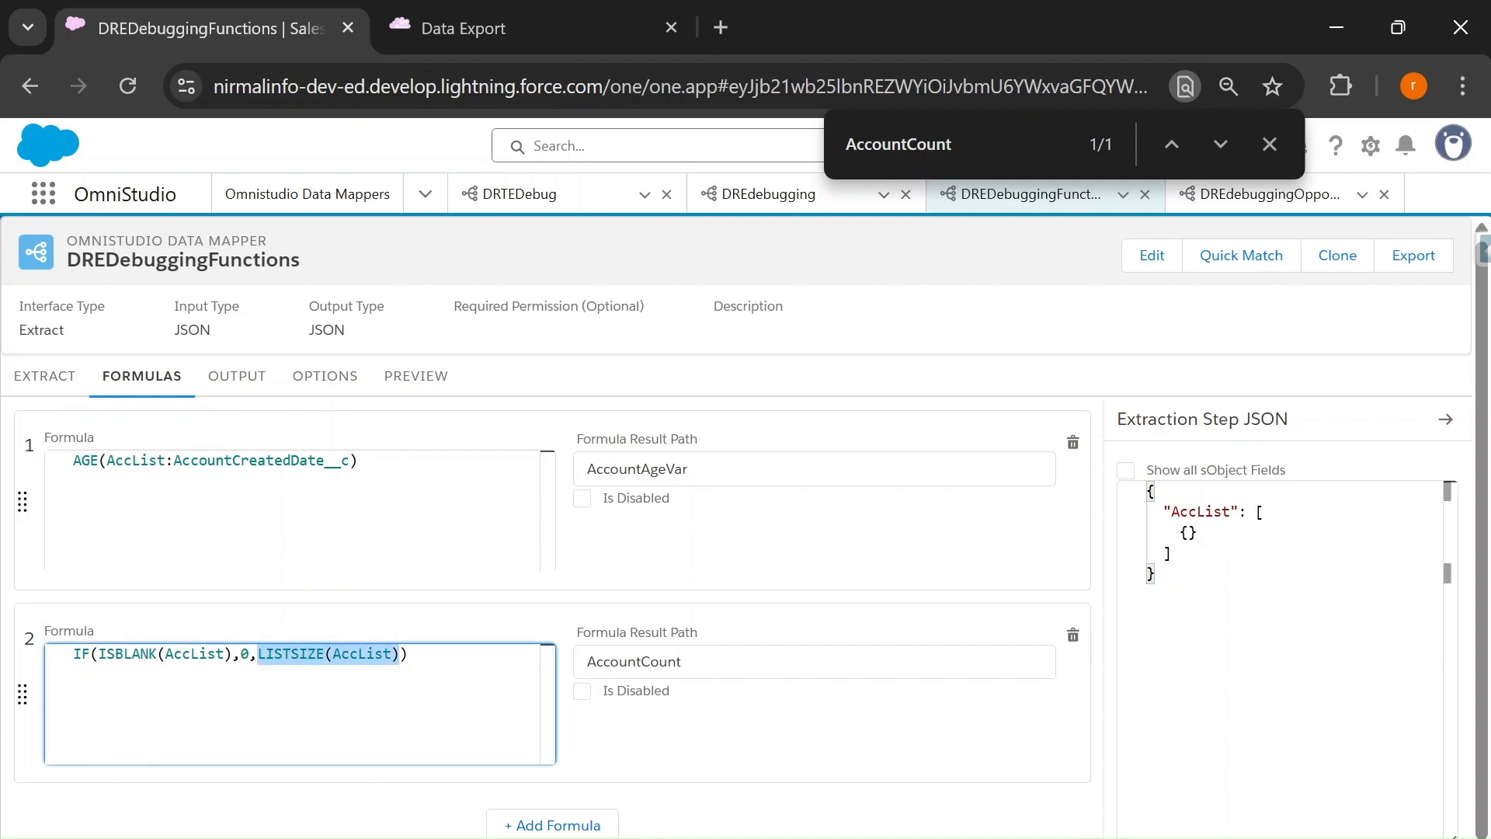
click(409, 654)
drag(97, 653, 409, 655)
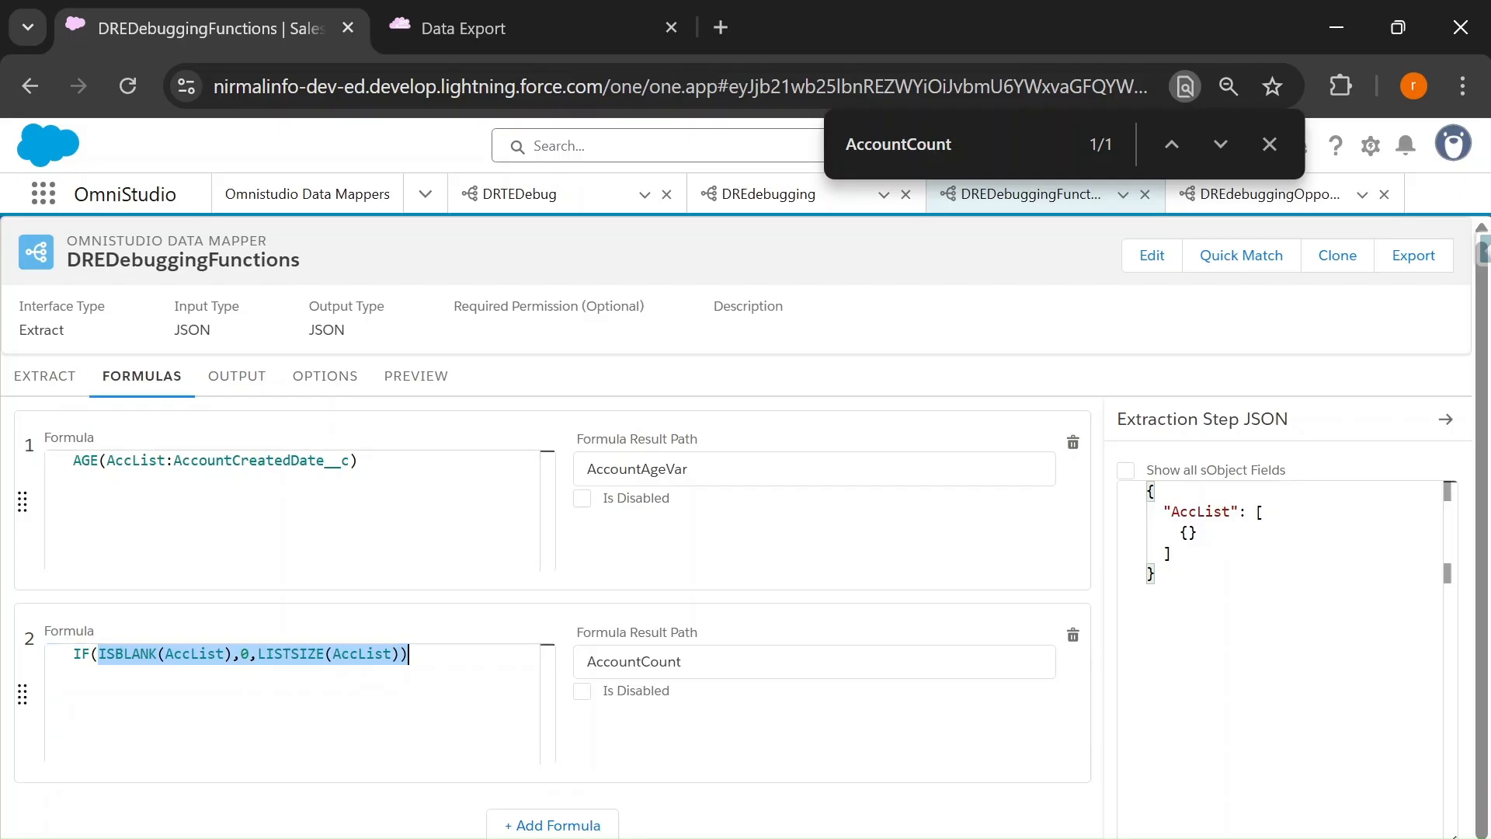
double_click(362, 653)
drag(687, 663, 566, 663)
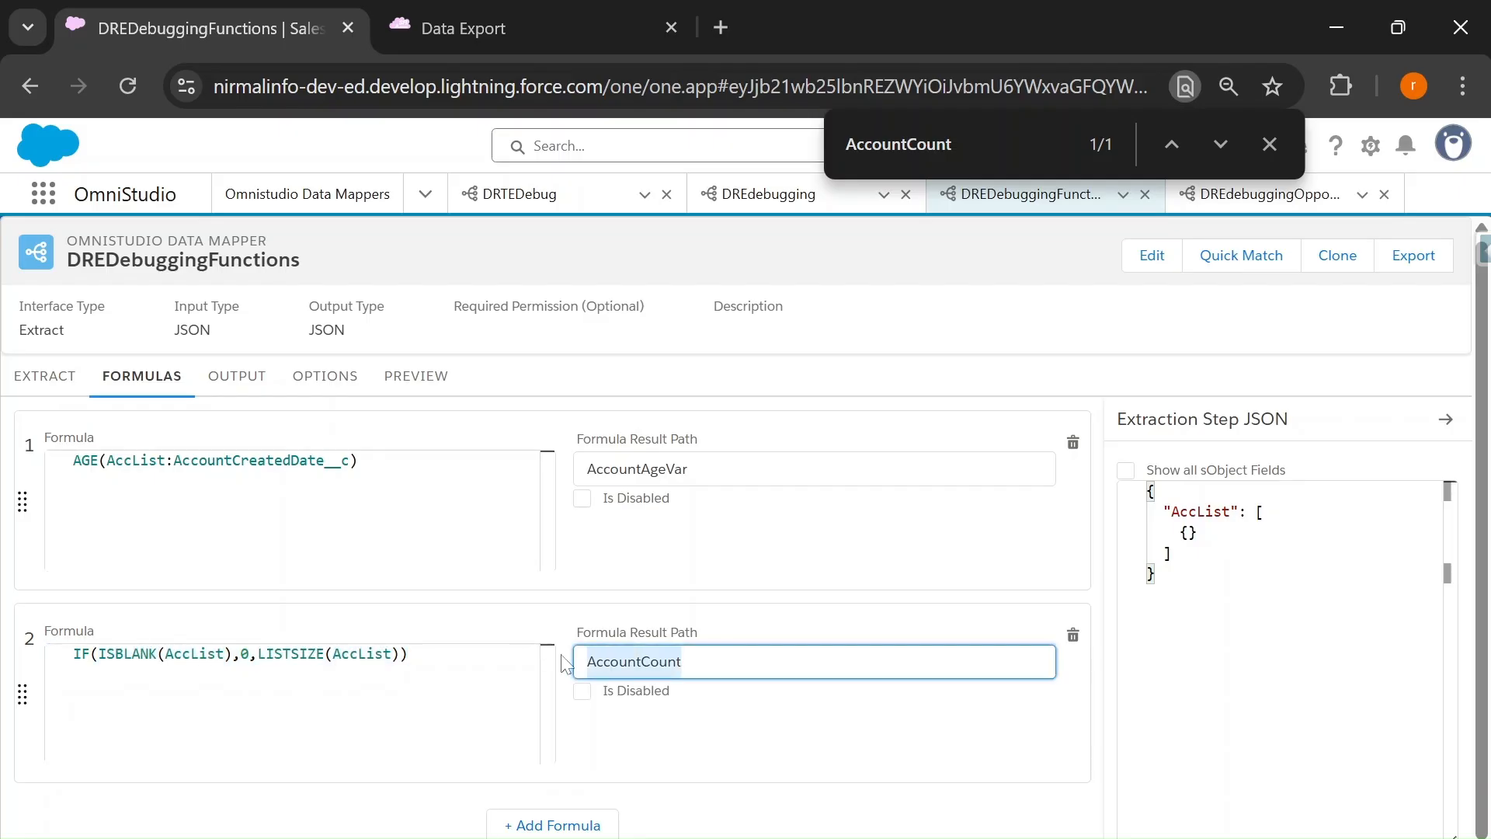
click(416, 382)
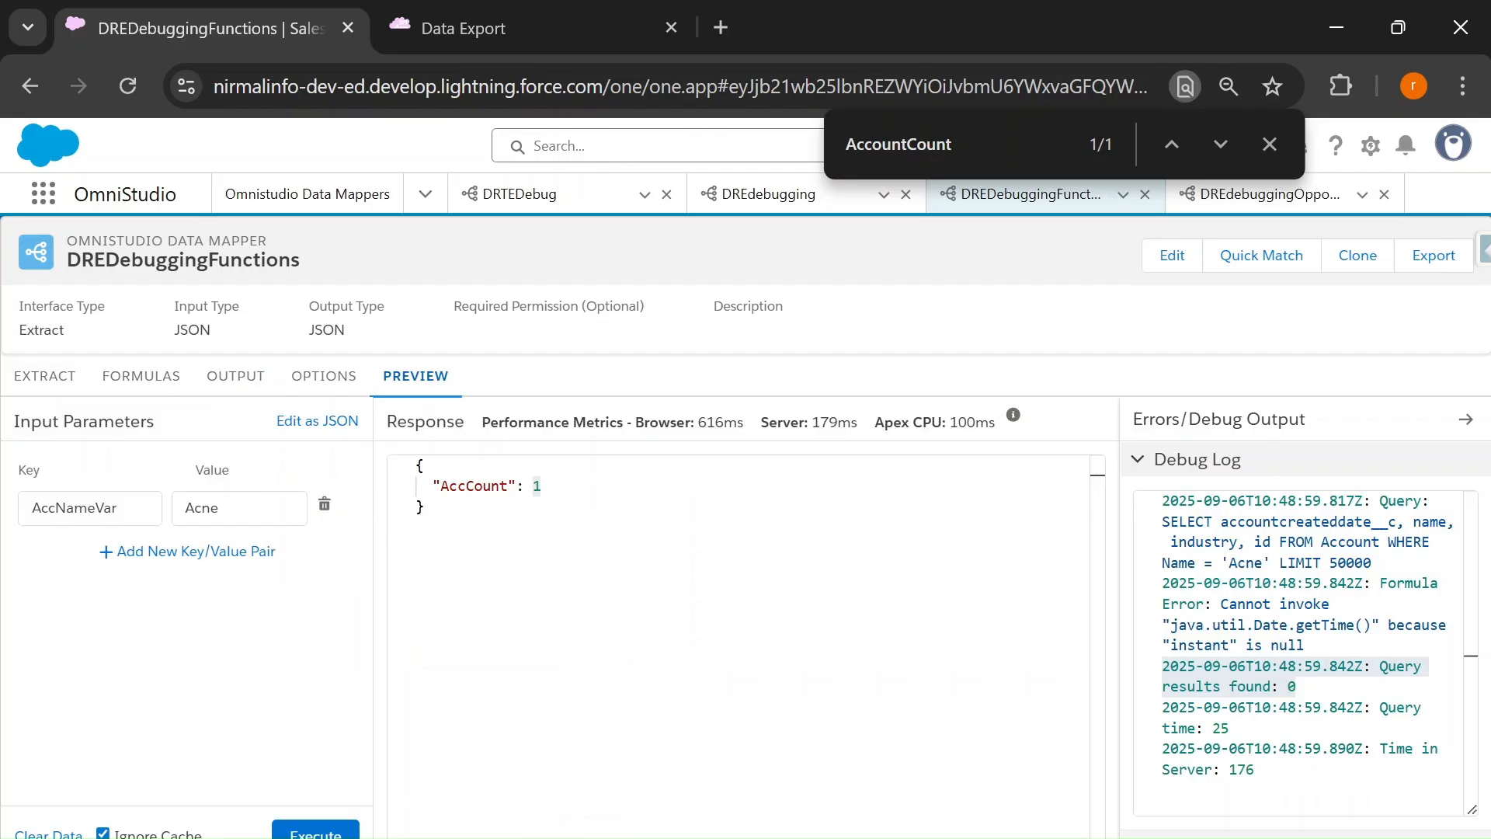
click(311, 831)
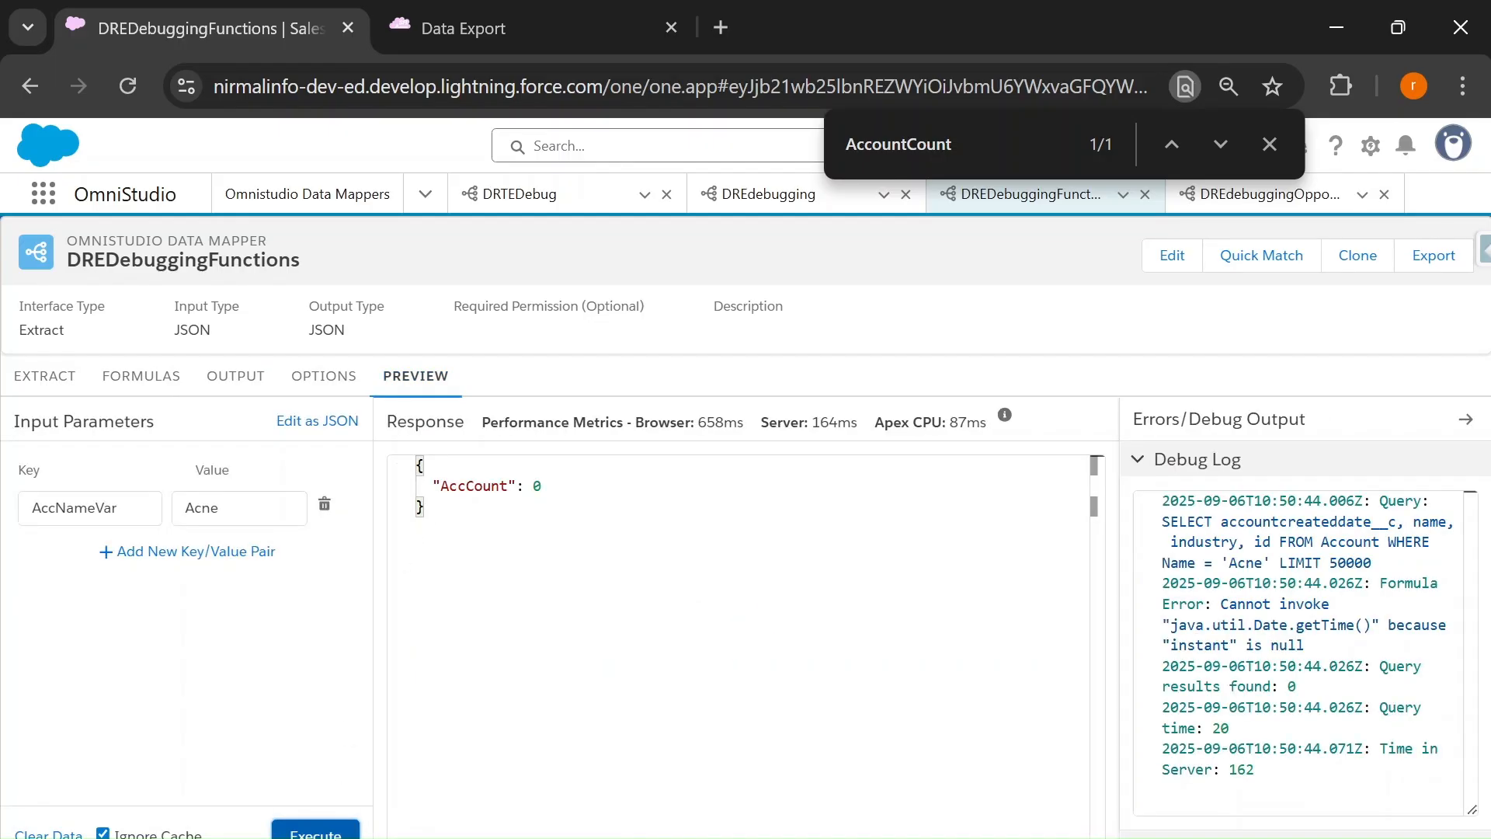
Set the AccNameVar input value to Acme, execute the preview, and revisit the LISTSIZE part of the formula
click(225, 508)
key(BackSpace)
key(BackSpace)
text(me)
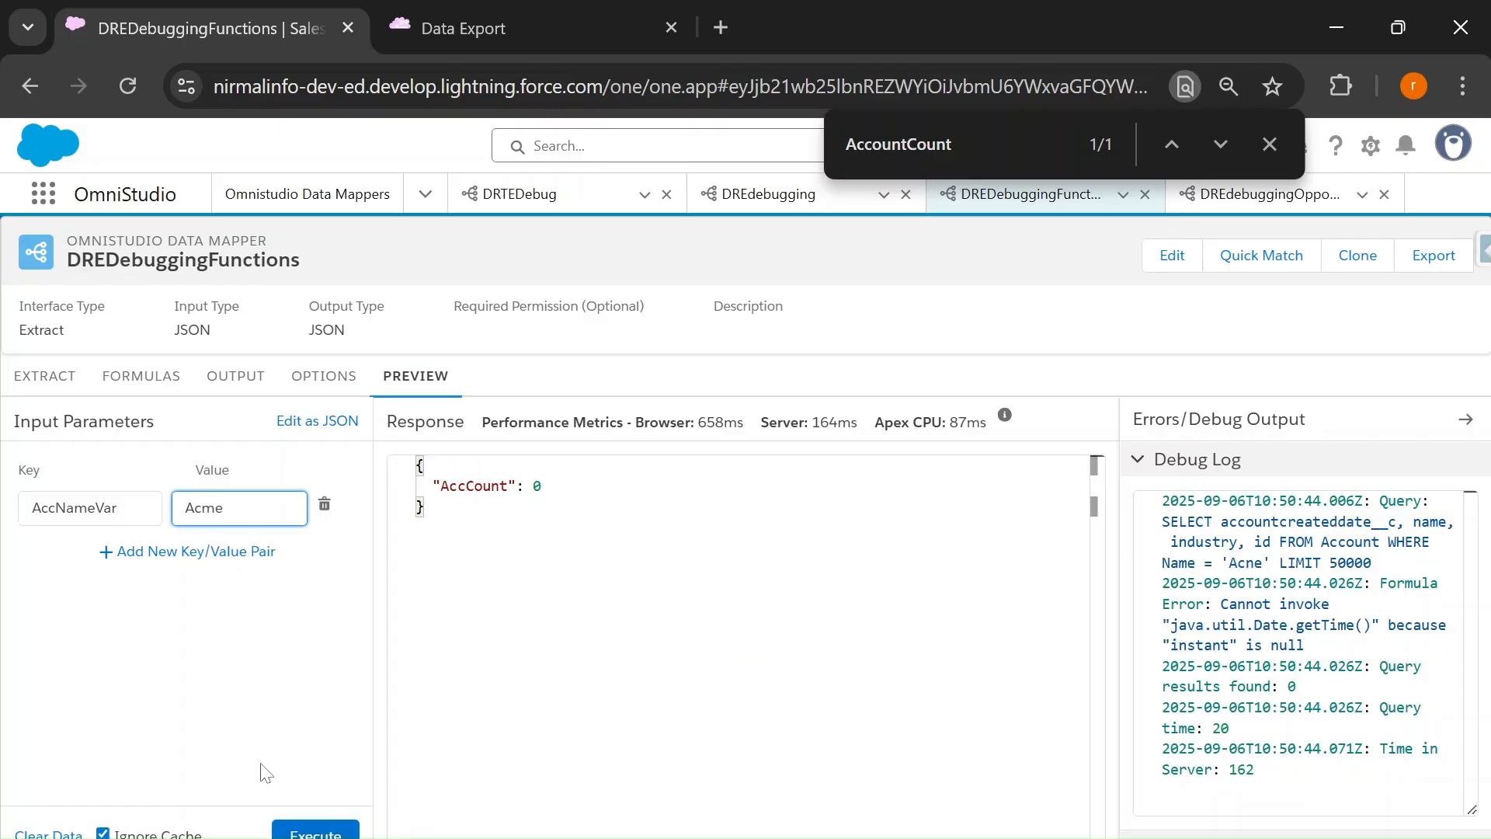
click(310, 829)
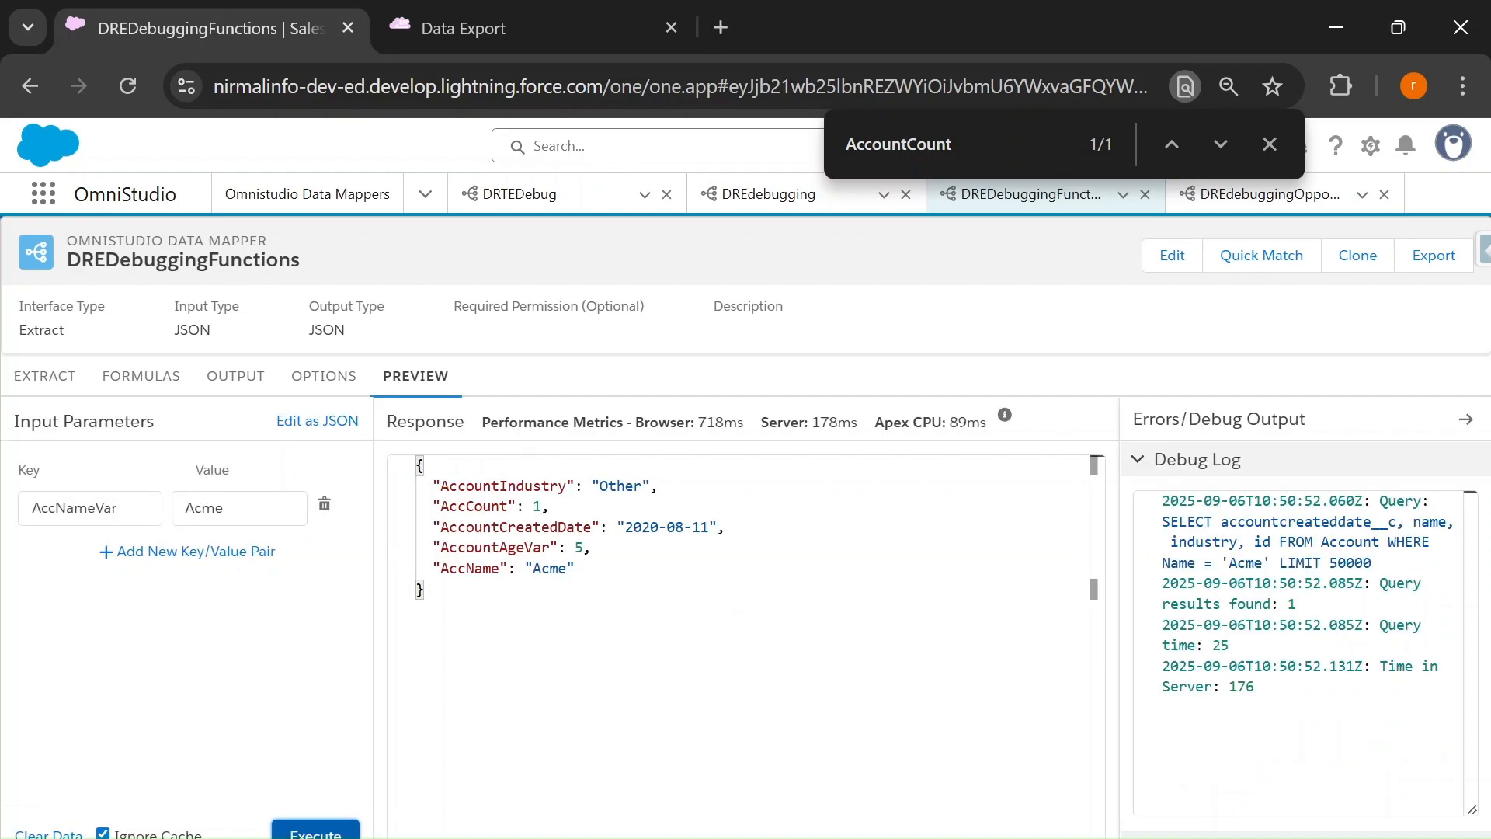
click(136, 379)
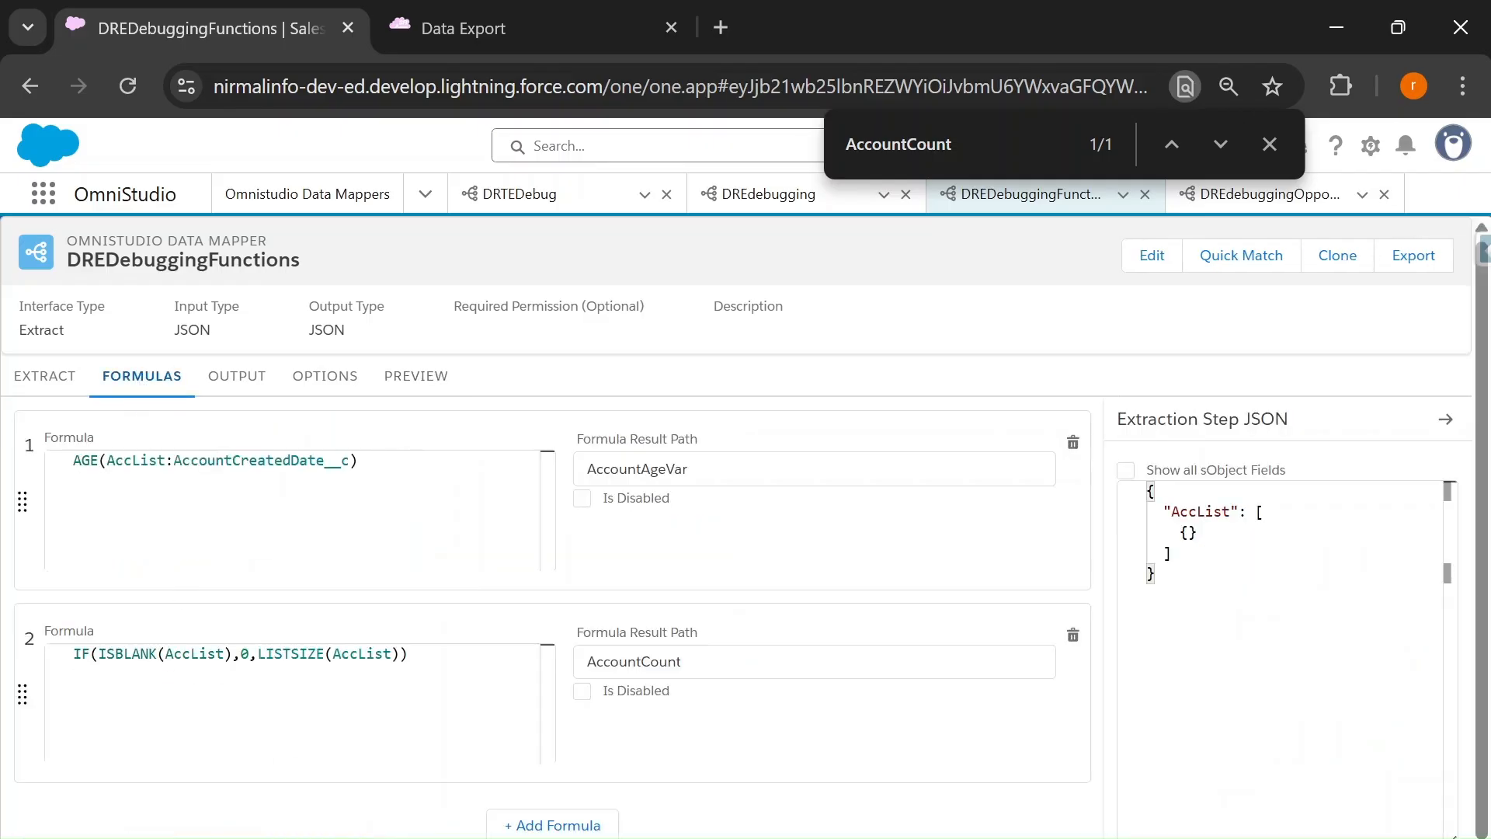
double_click(275, 653)
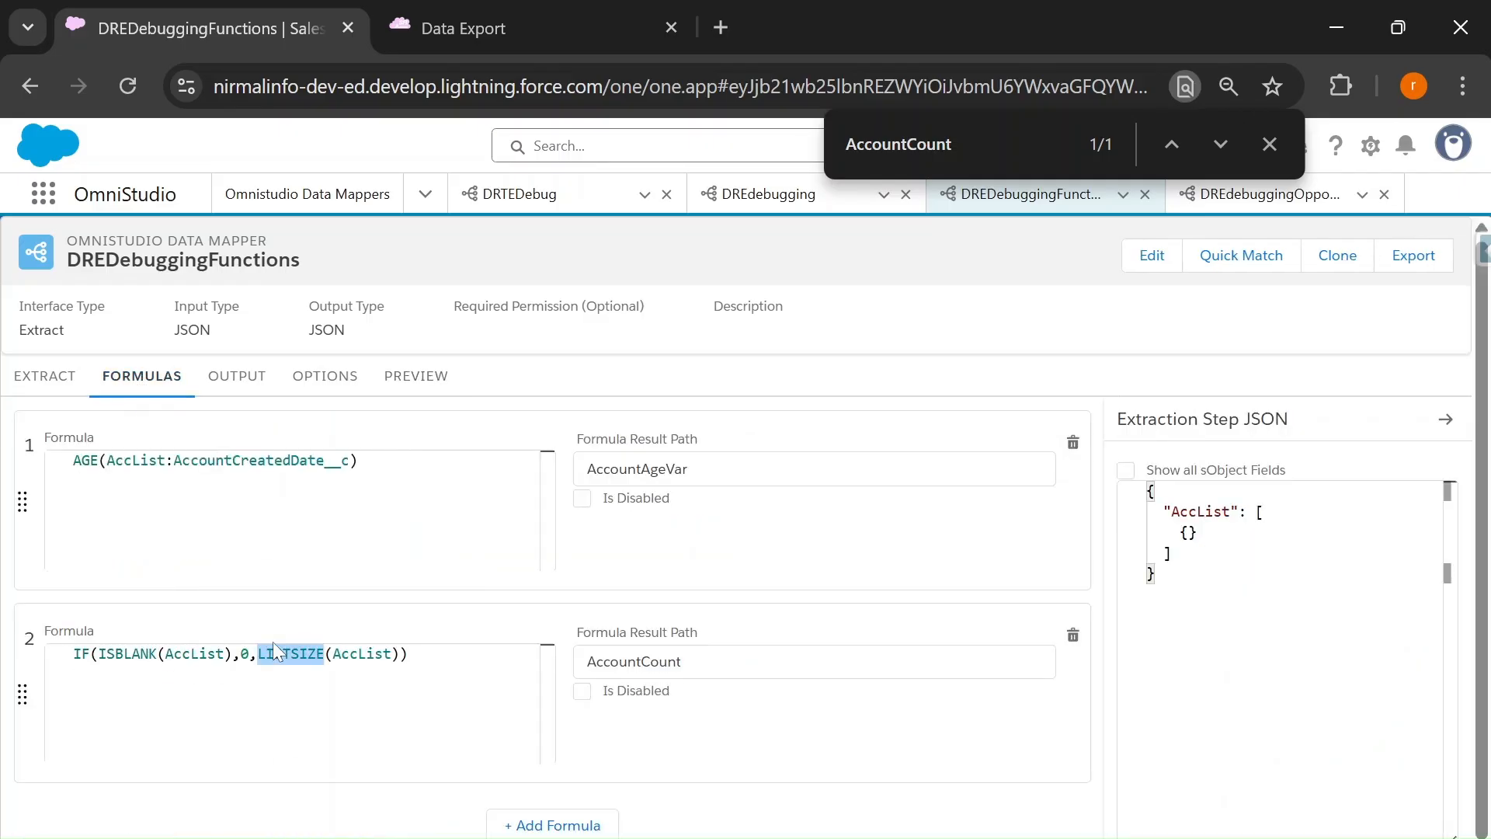
key(alt+Tab)
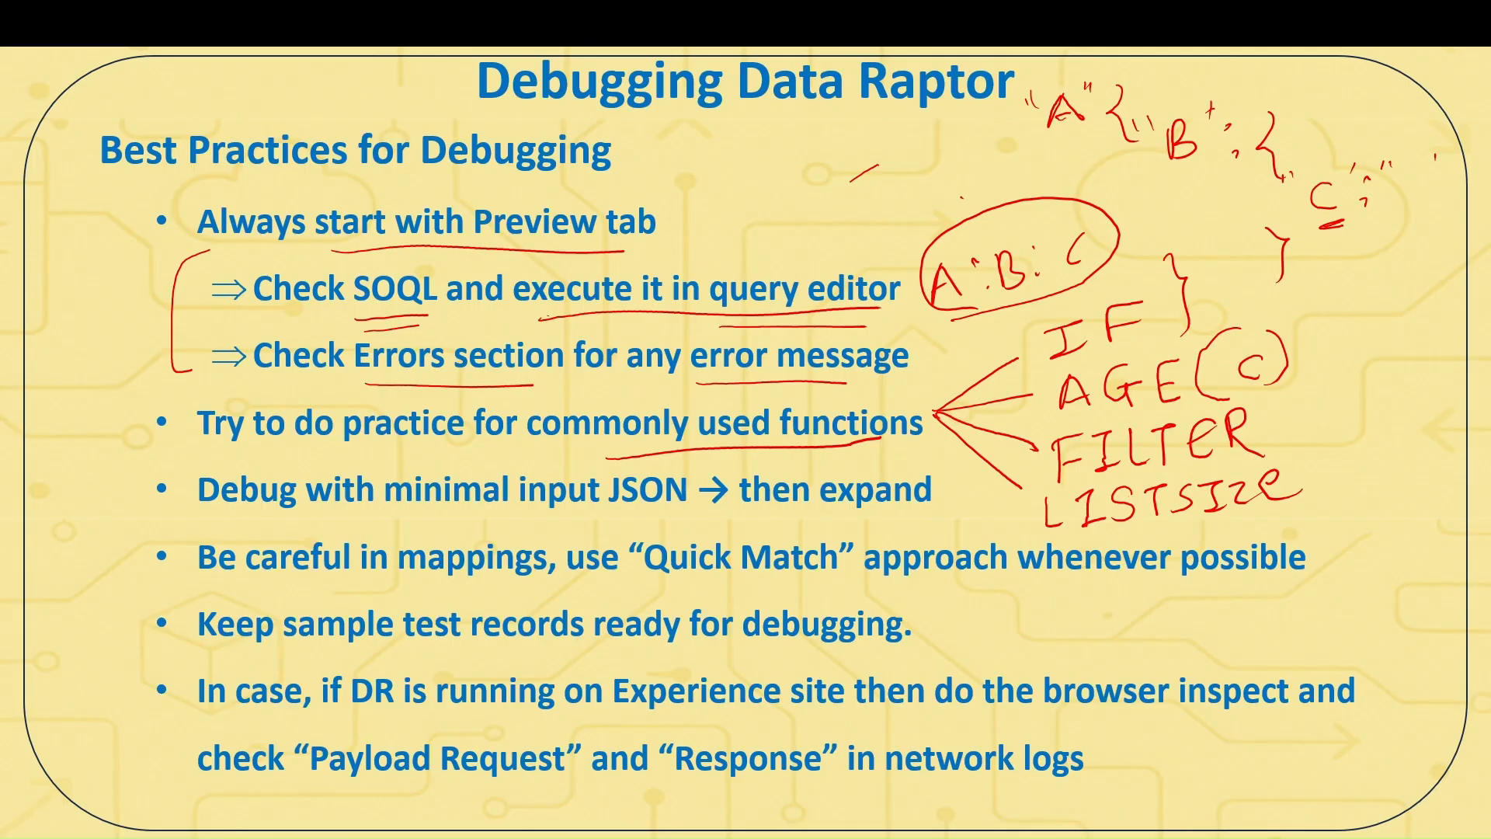
drag(100, 444, 180, 412)
click(184, 458)
key(Left)
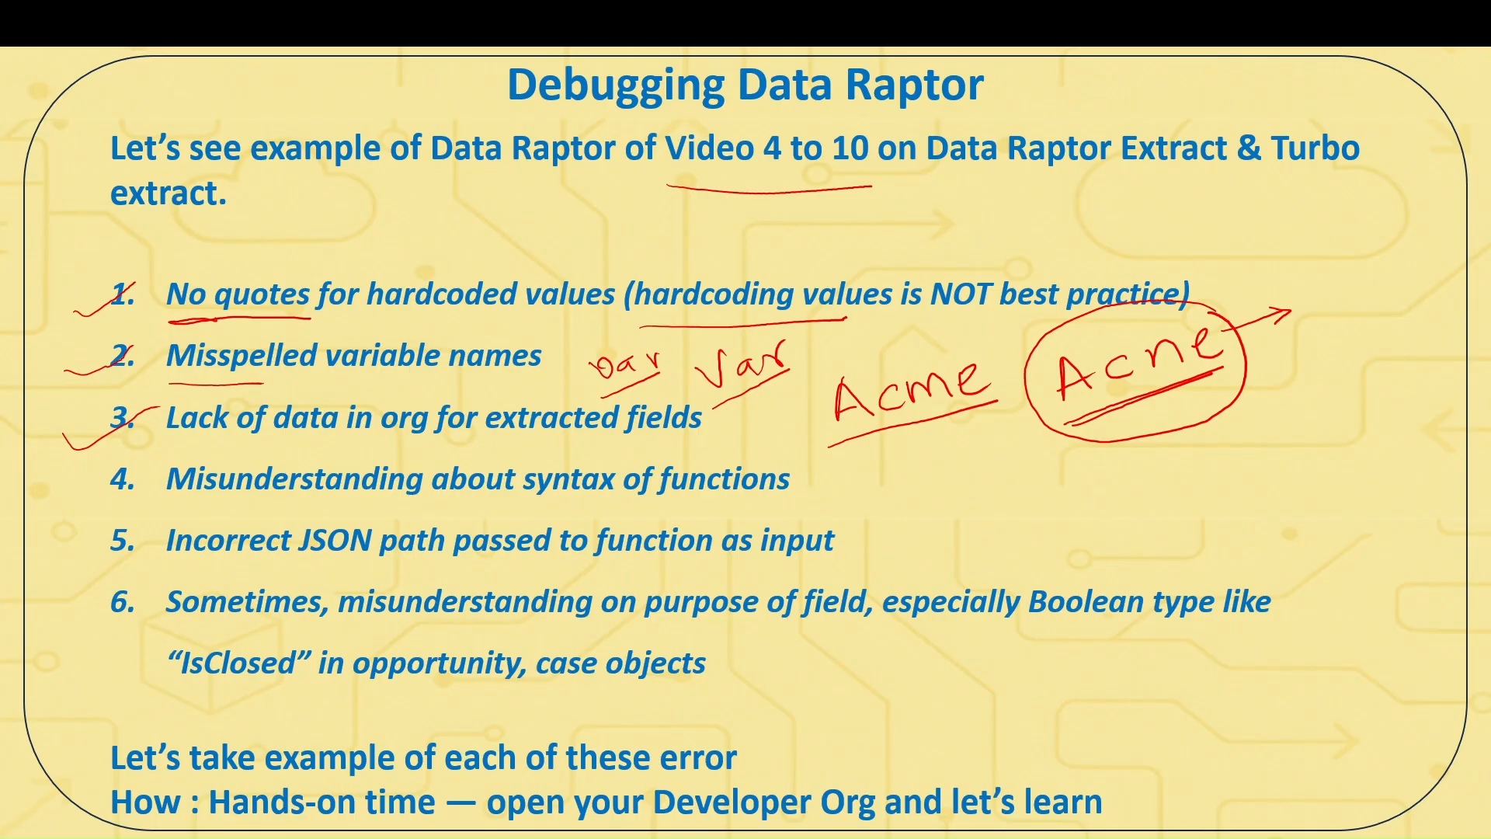
drag(52, 490, 130, 463)
key(alt+Tab)
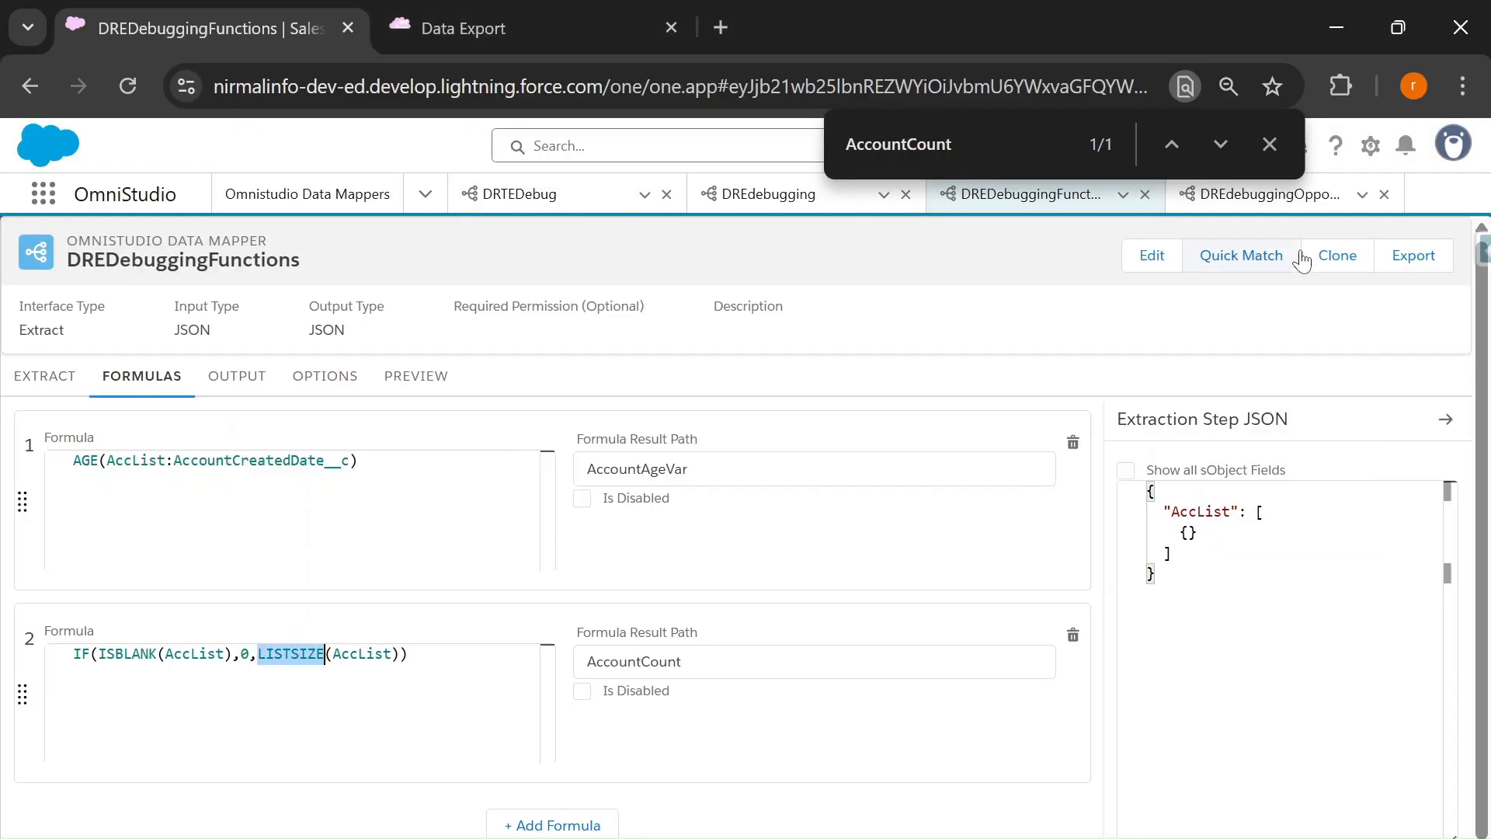
Close the page search, open the DREdebuggingOpportunity data mapper and review the AccNameVar value in its Account.Name filter
click(1268, 145)
click(1269, 195)
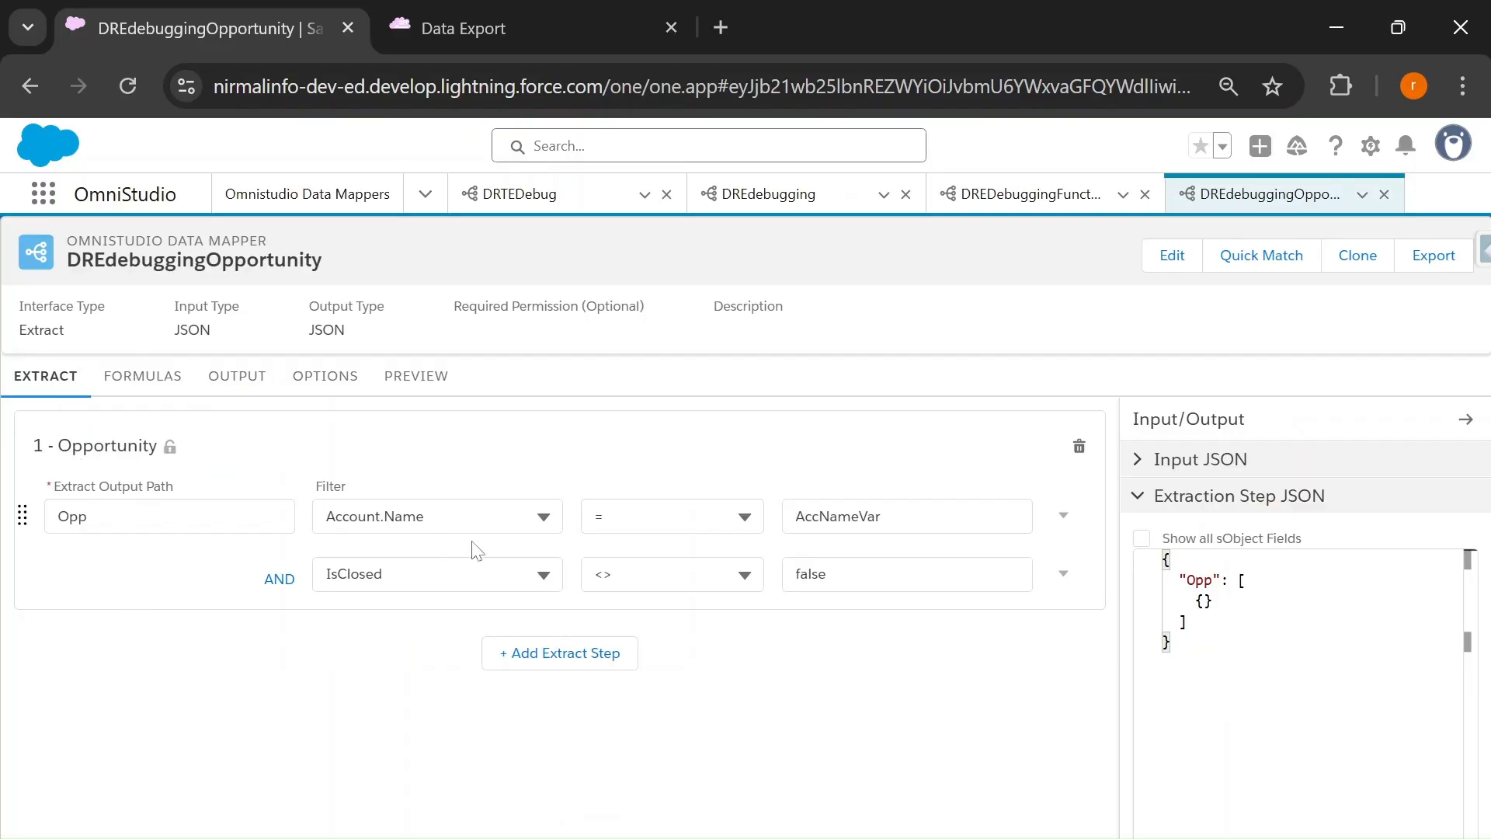
drag(882, 517, 805, 517)
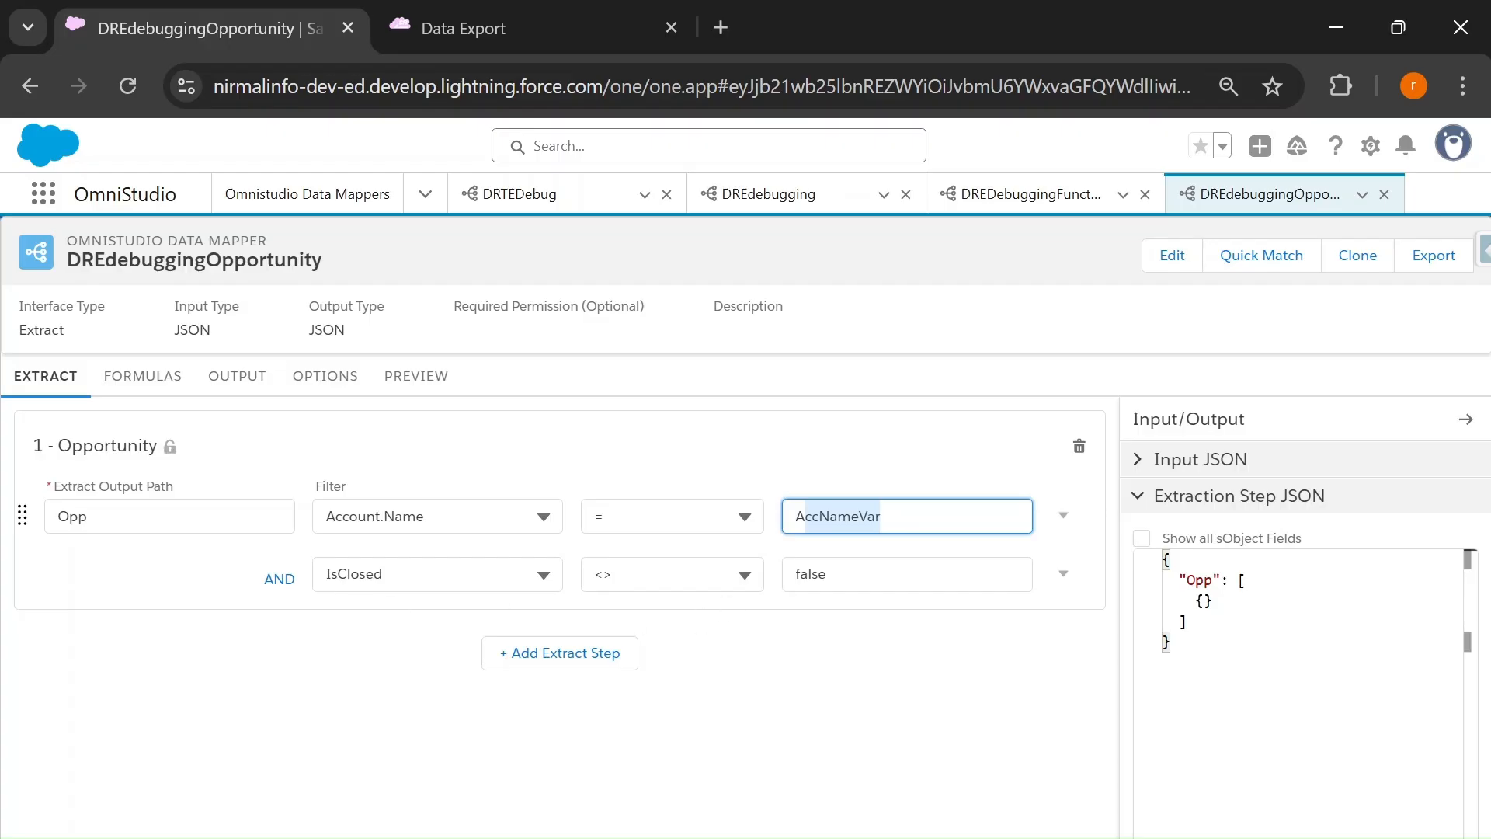
Review the output mappings and AccNameVar input against the extract filters, and execute the preview for Acme
click(226, 377)
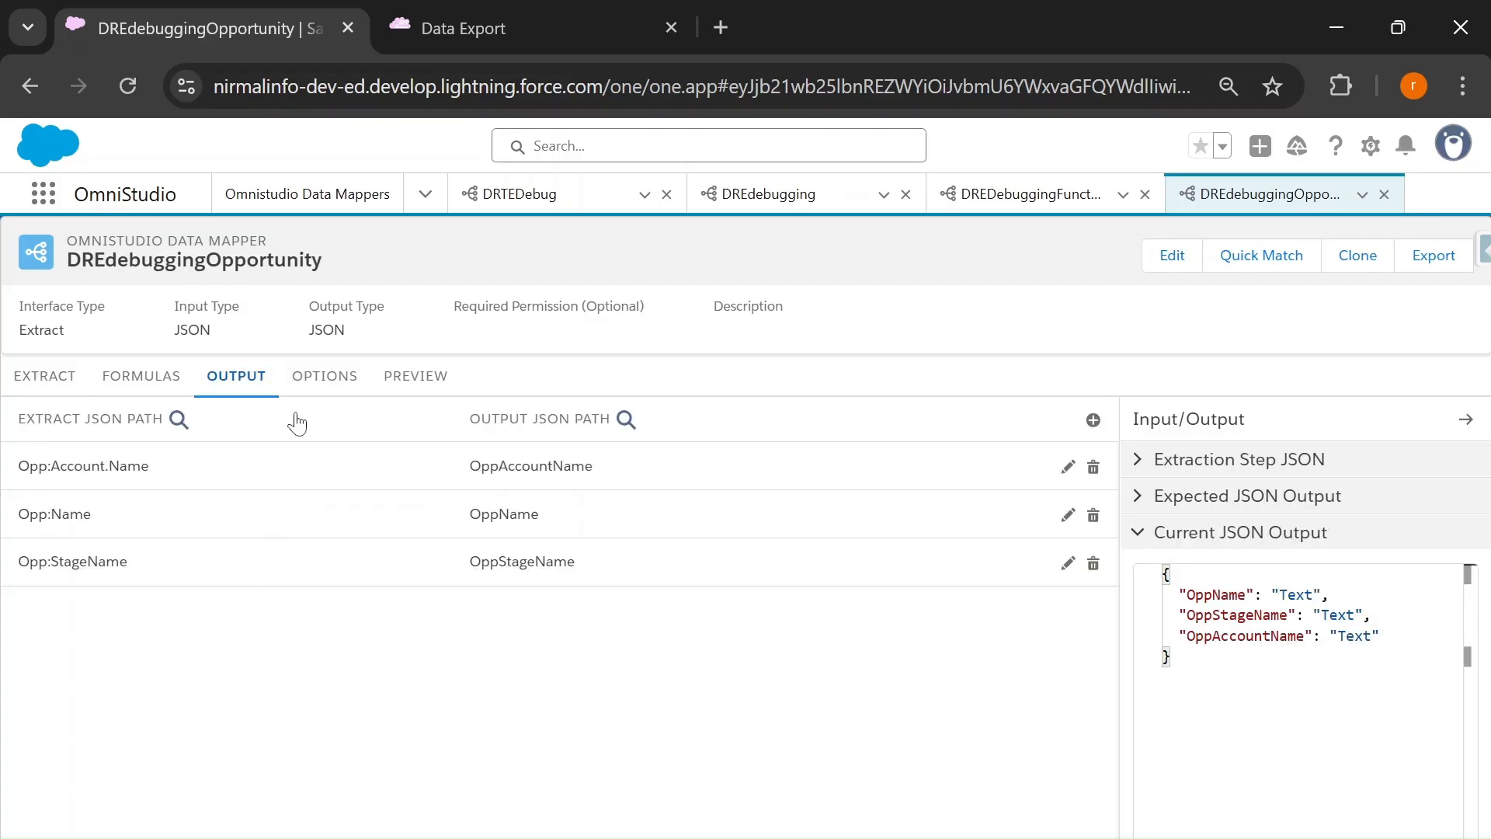
click(407, 379)
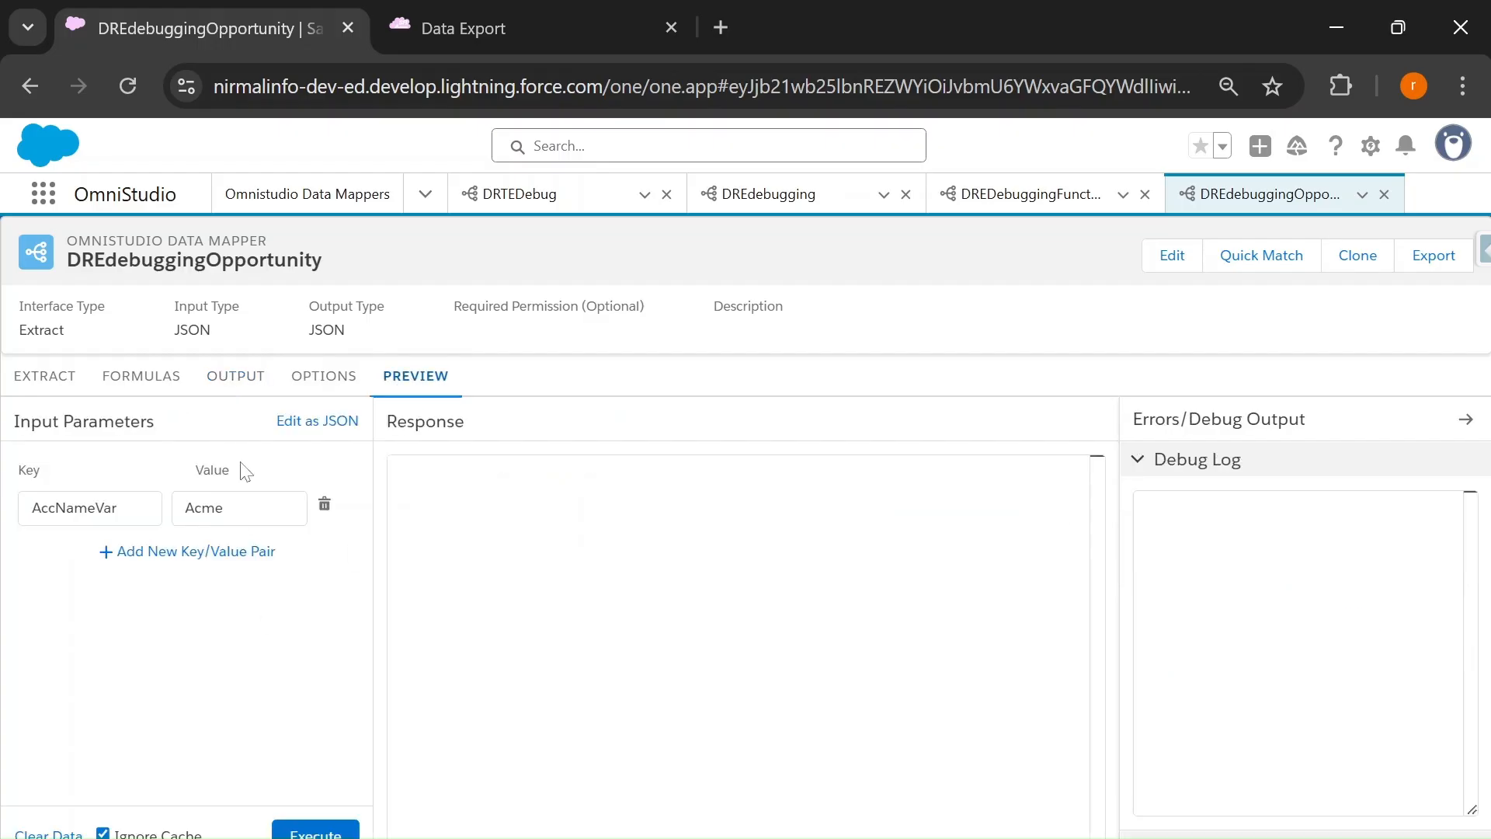
double_click(74, 507)
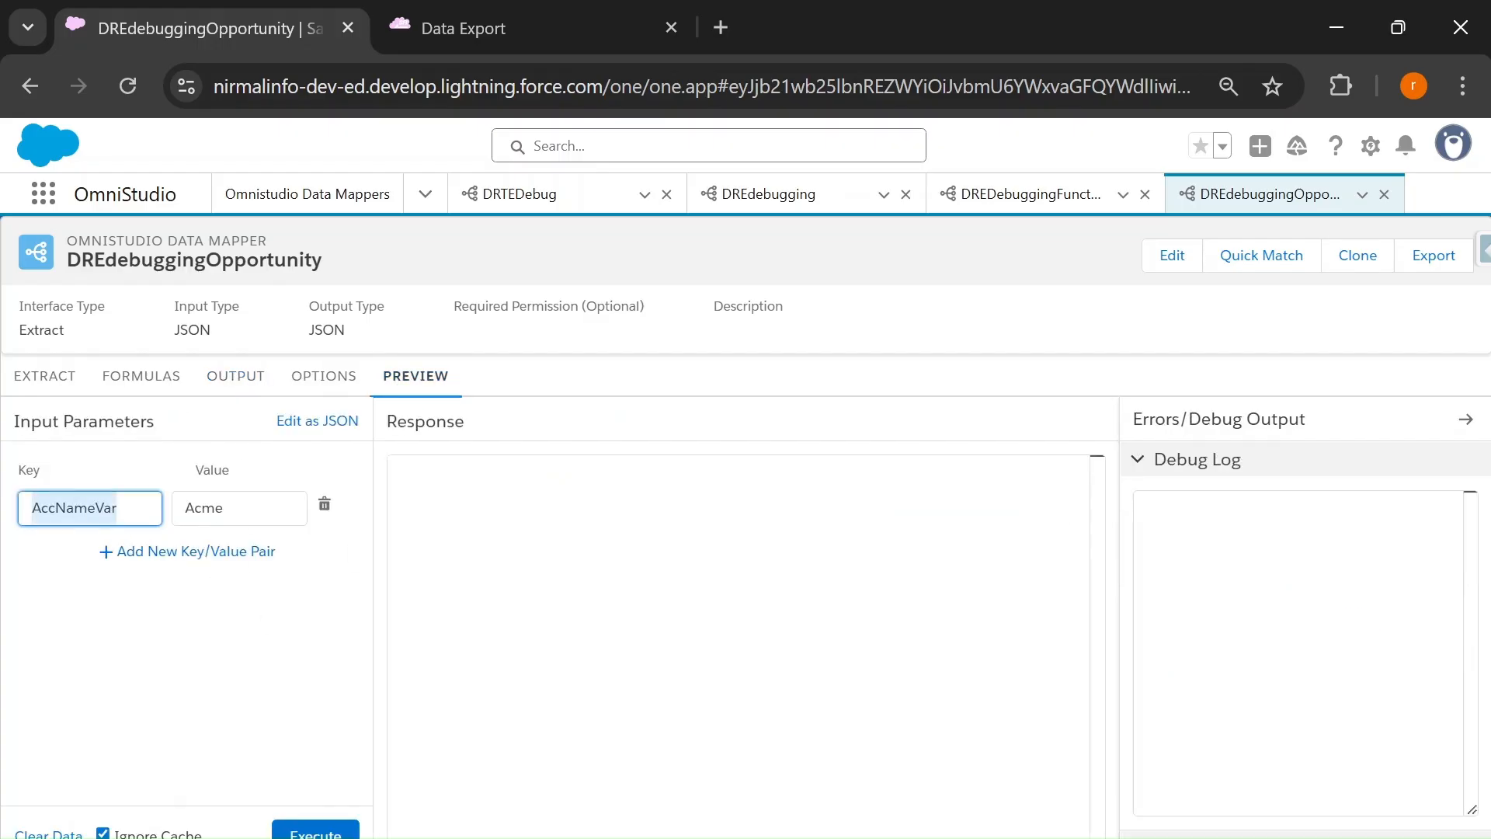
click(45, 388)
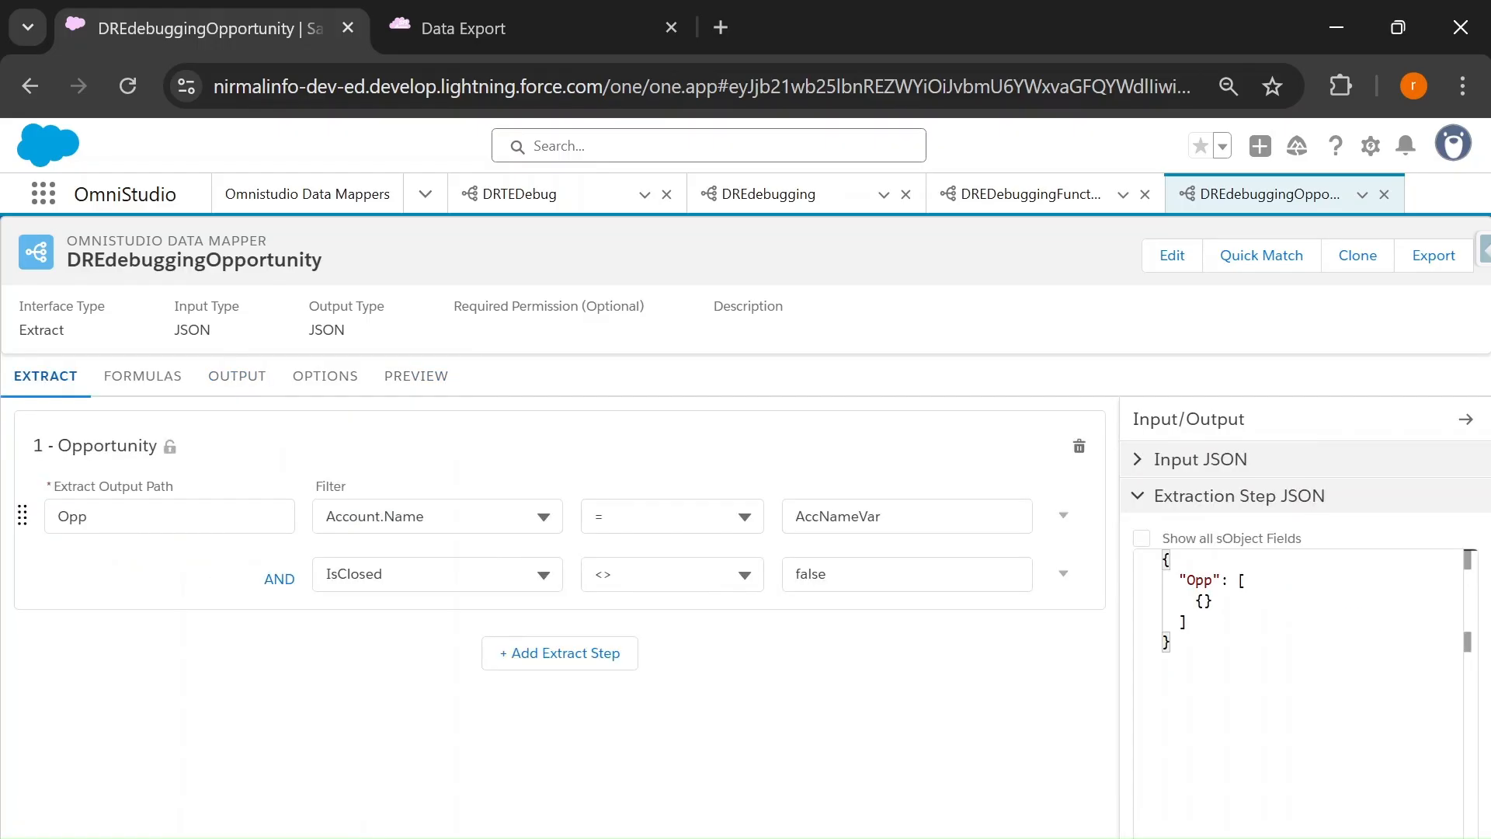
click(416, 377)
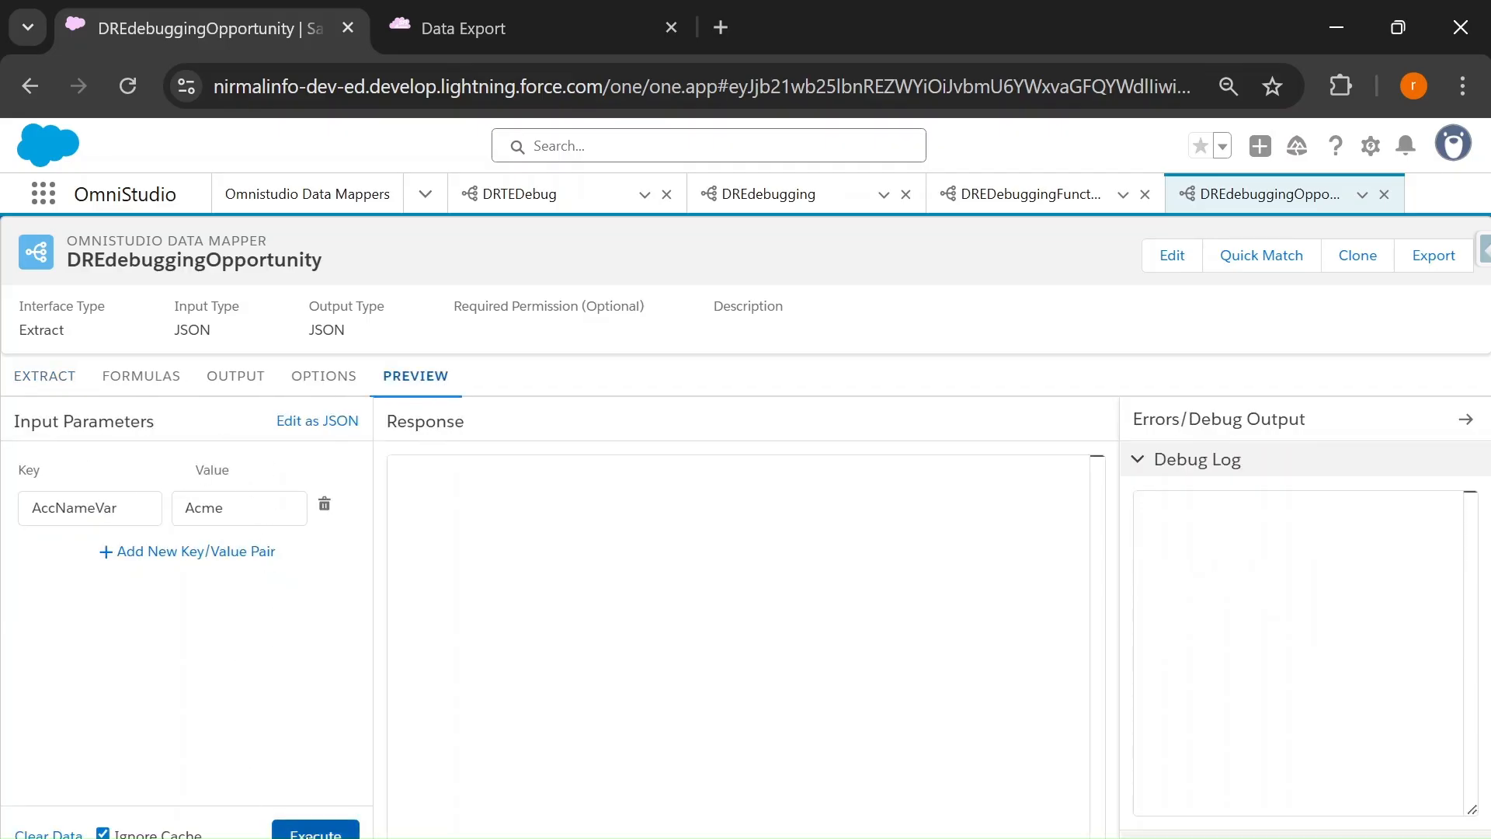
click(315, 832)
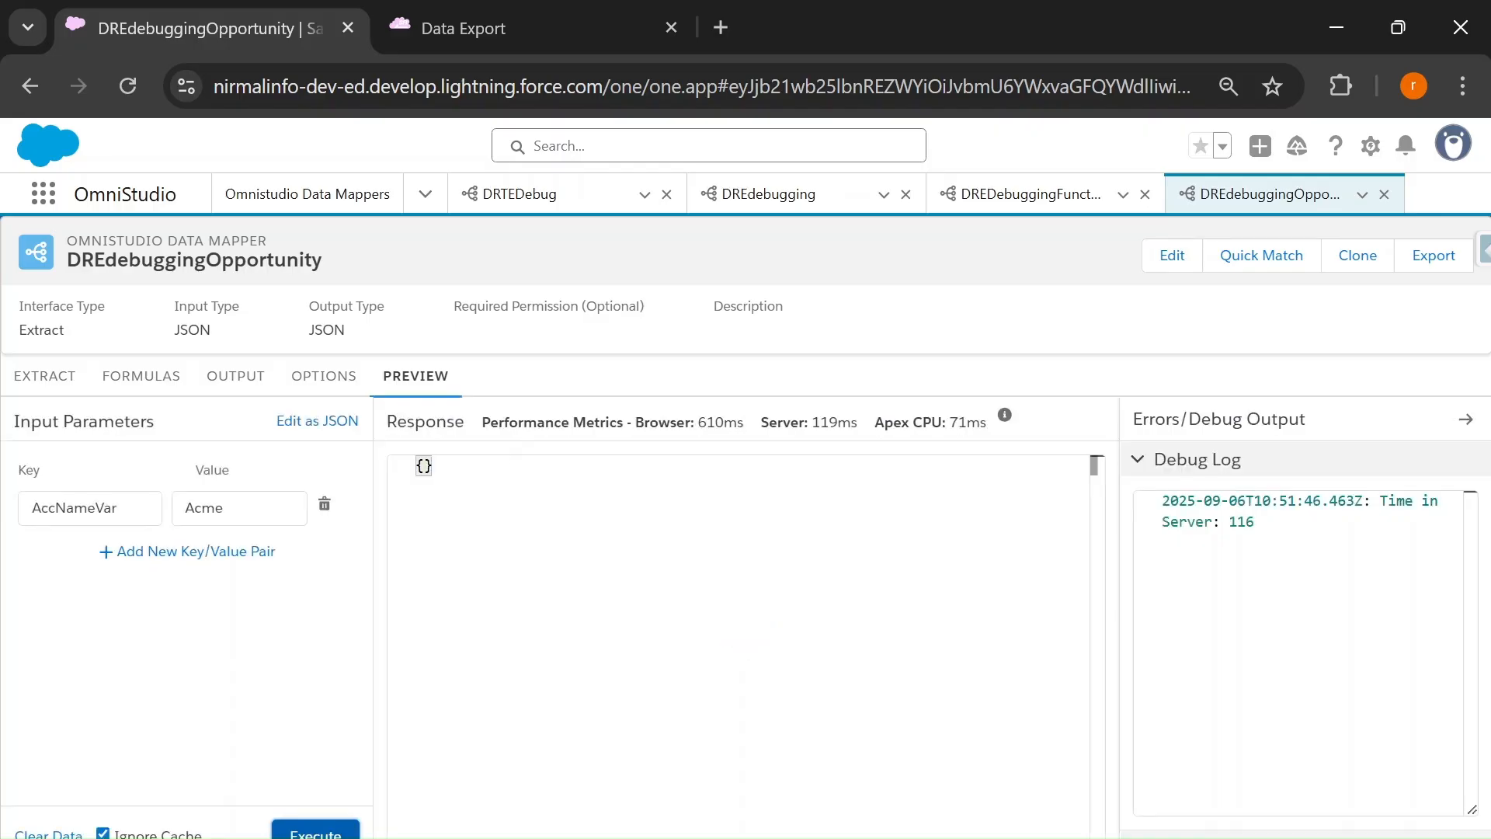
Change the Opportunity extract's IsClosed filter to the = operator with the value true
click(35, 379)
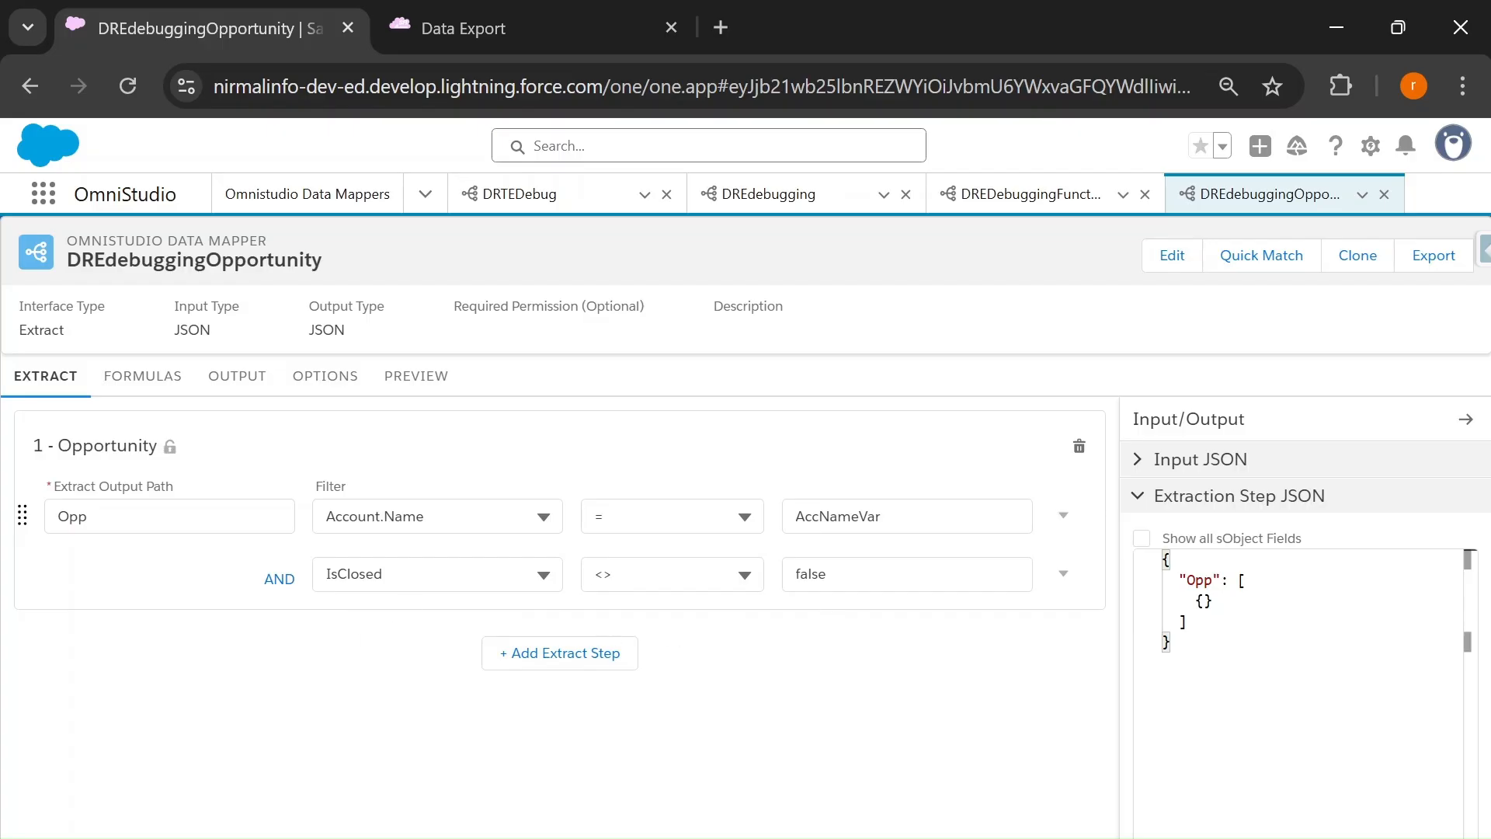
drag(828, 575, 800, 575)
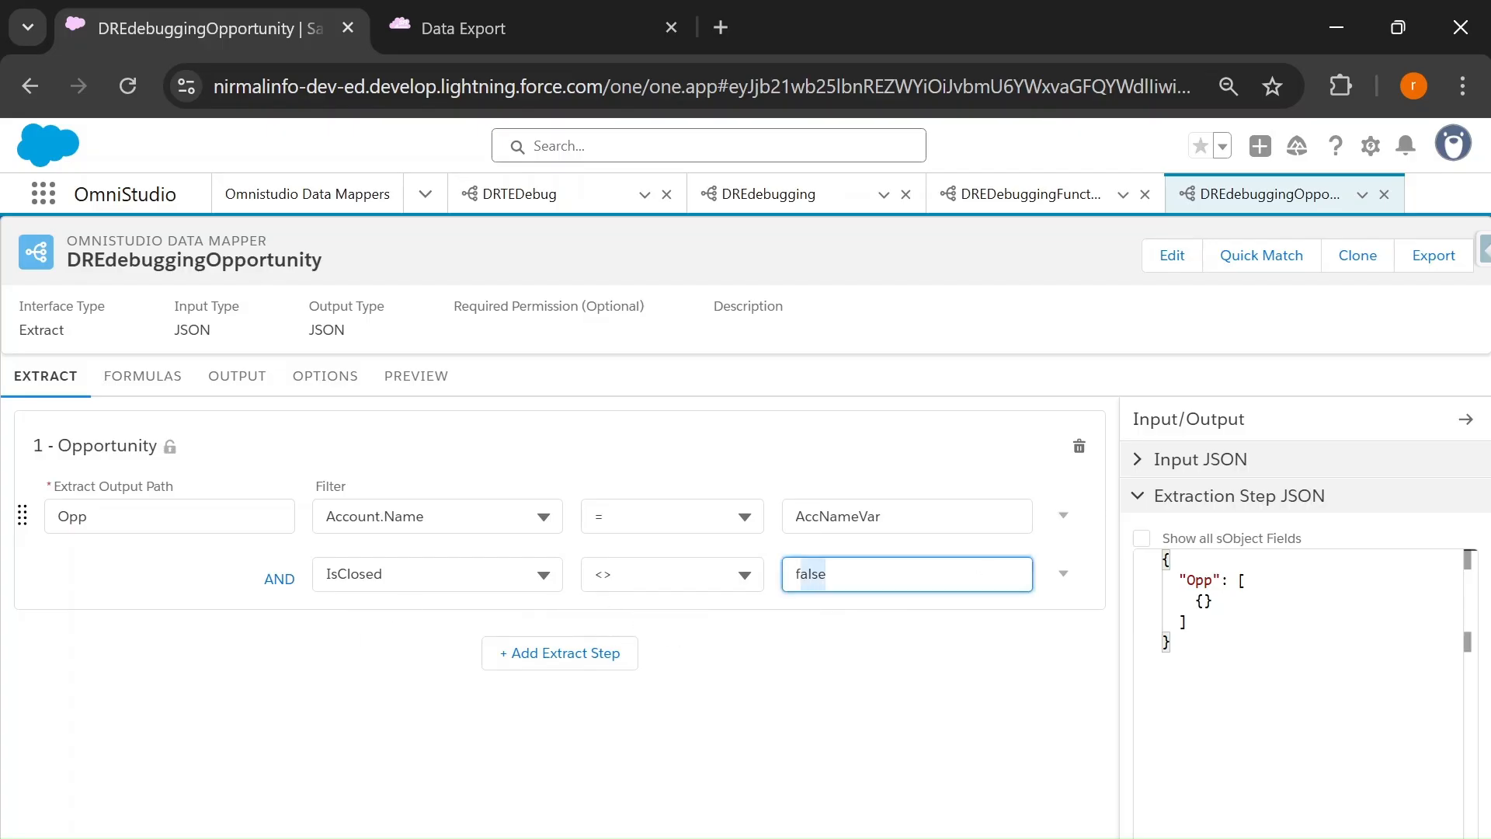
click(709, 579)
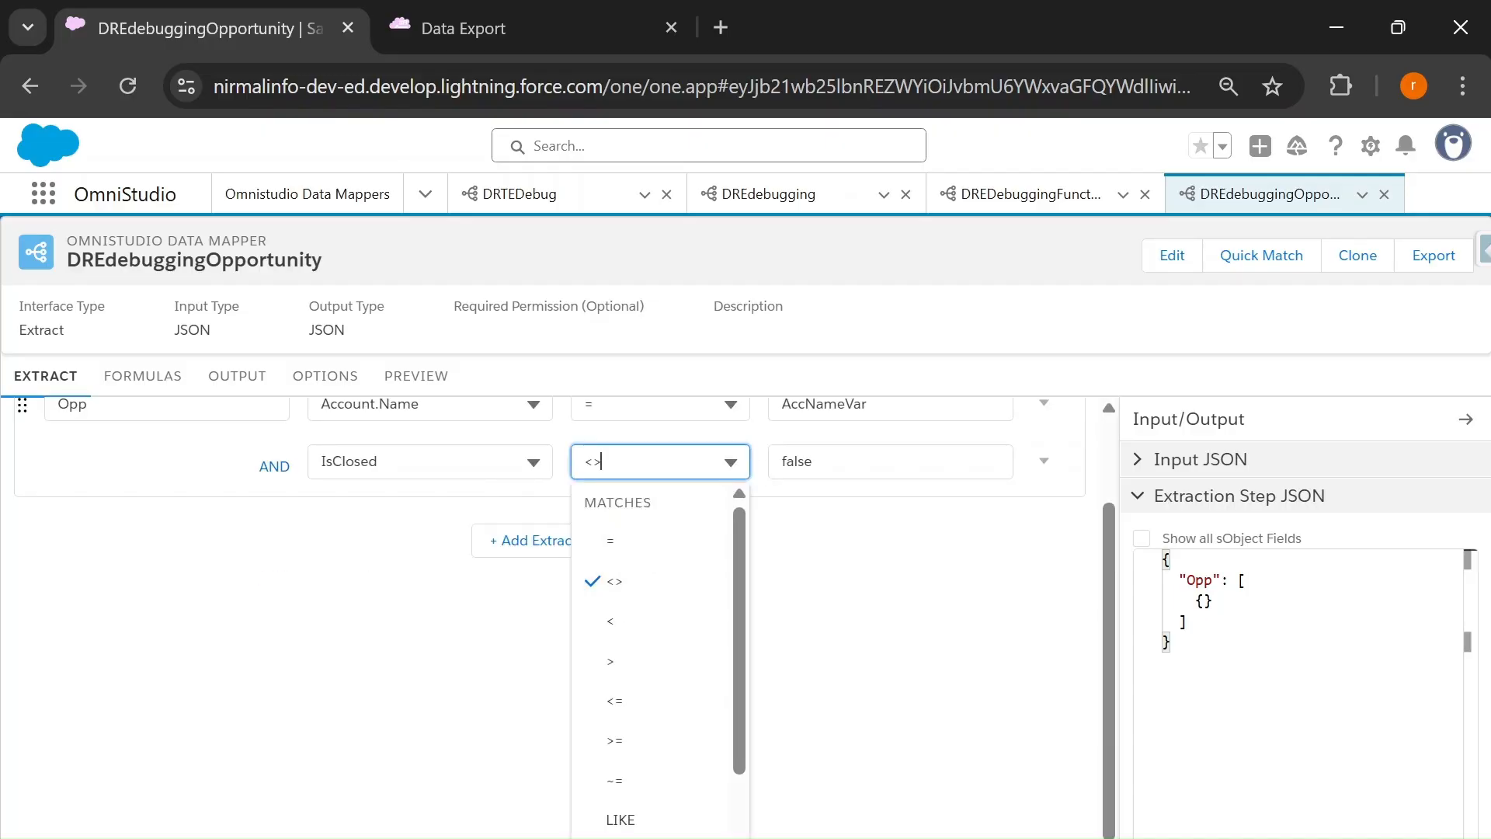
click(639, 546)
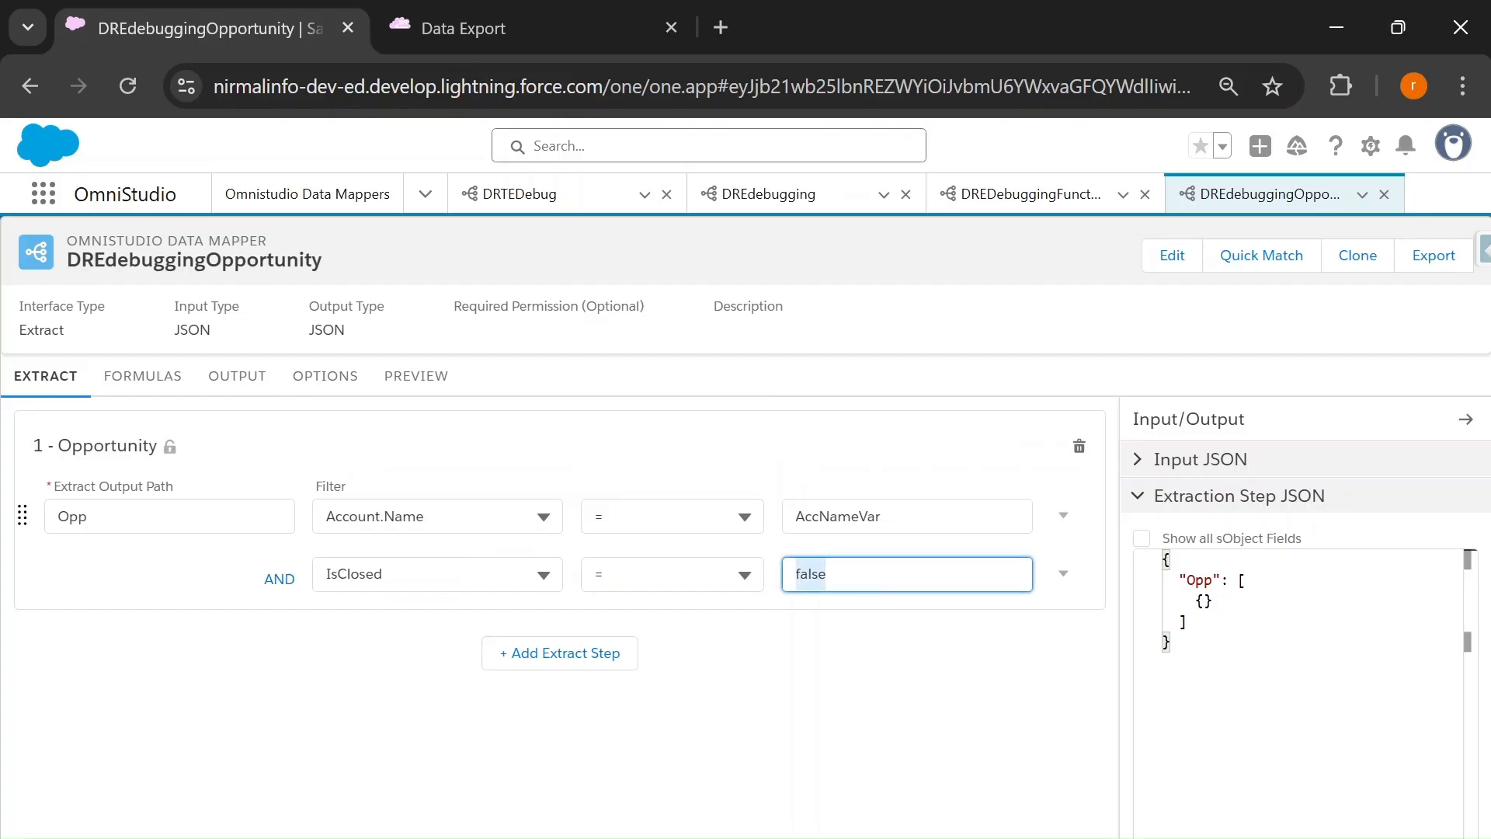
text(true)
Check the AccNameVar value in the Account.Name filter and execute the preview for Acme with the revised IsClosed filter
click(893, 516)
key(ctrl+a)
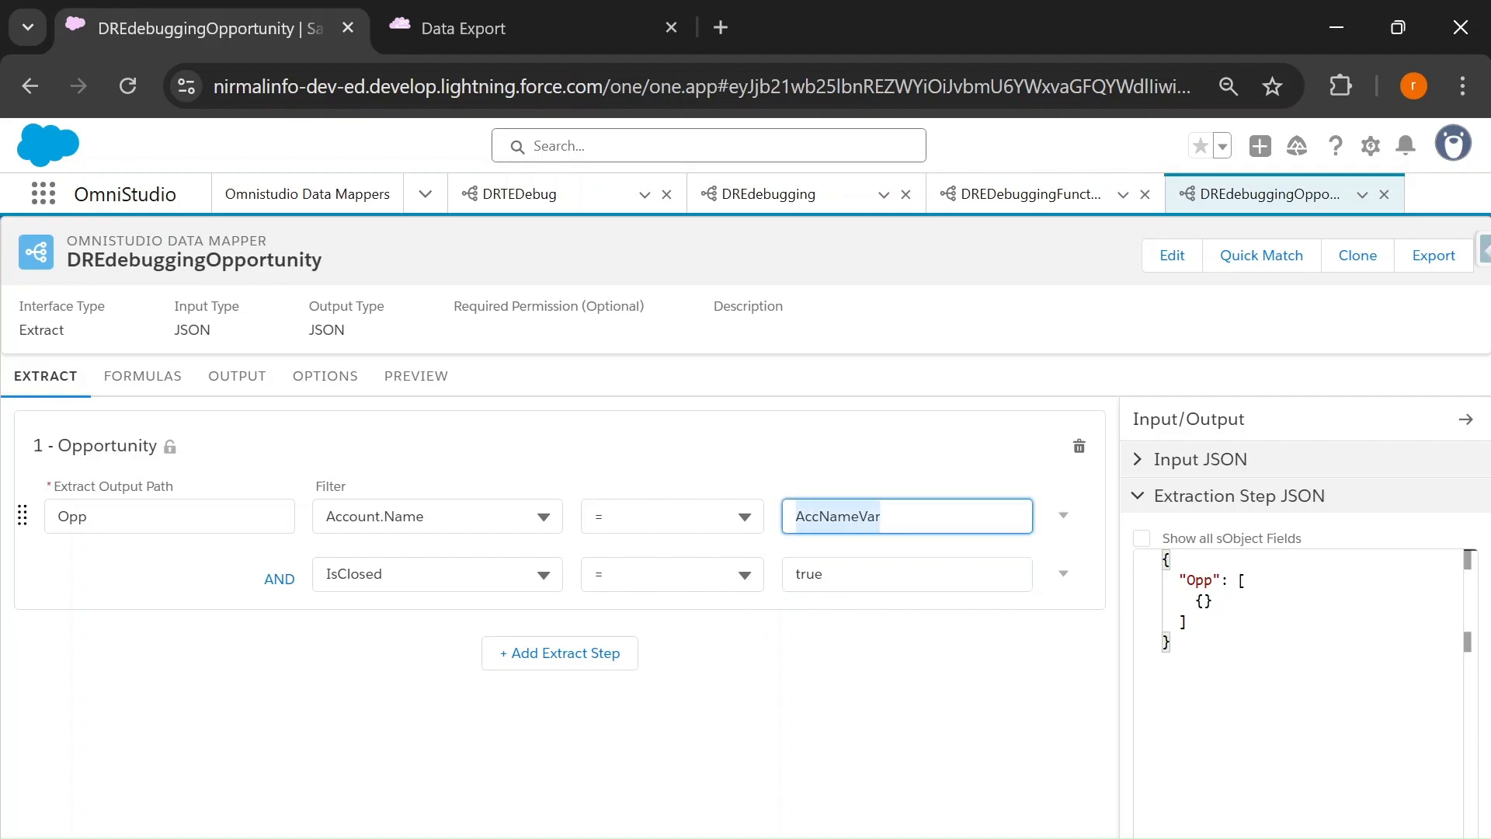
click(416, 376)
click(315, 829)
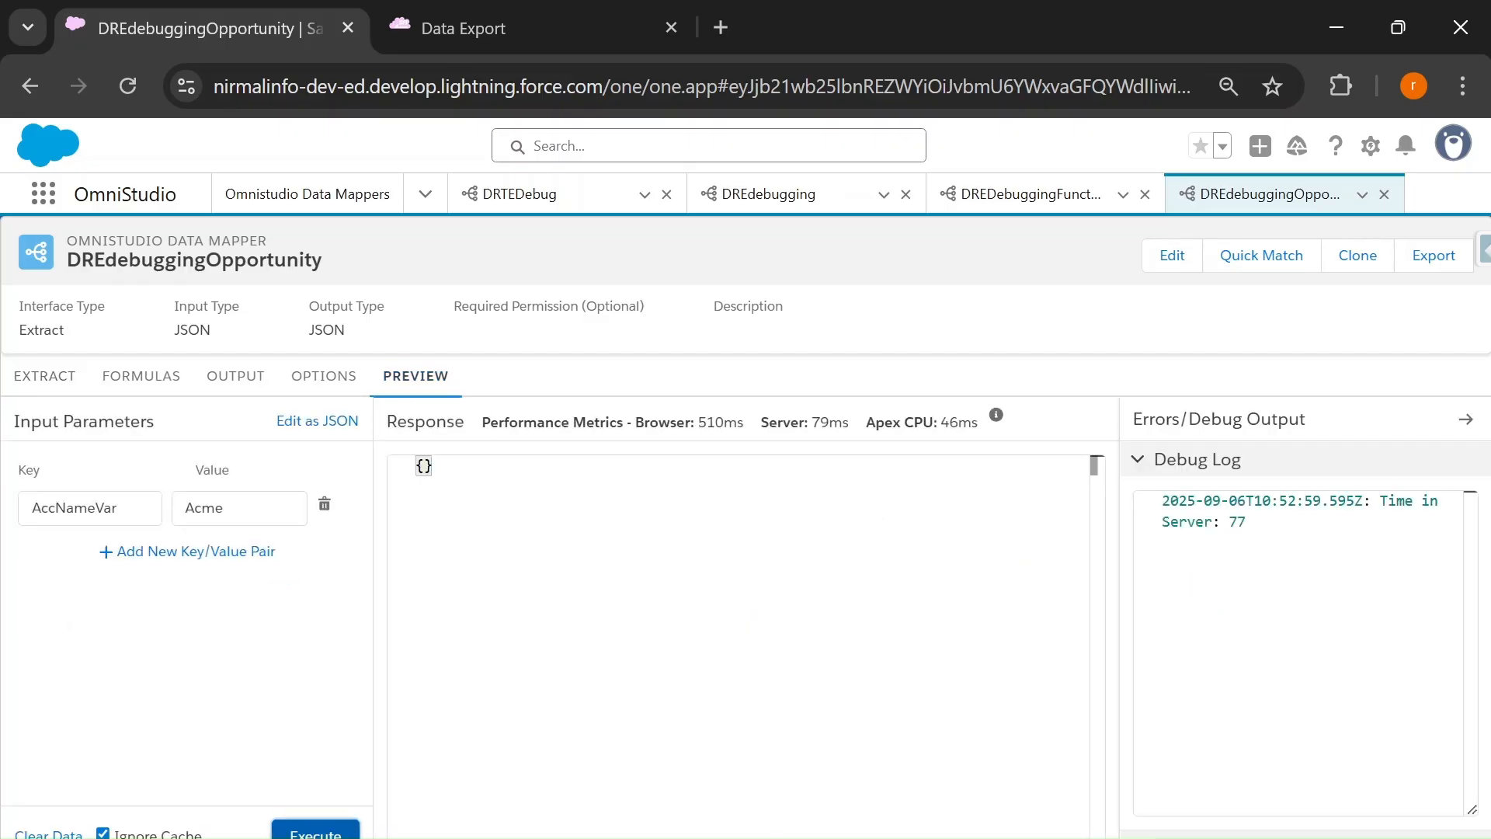
Set the IsClosed filter value to false and execute the preview for Acme
click(48, 380)
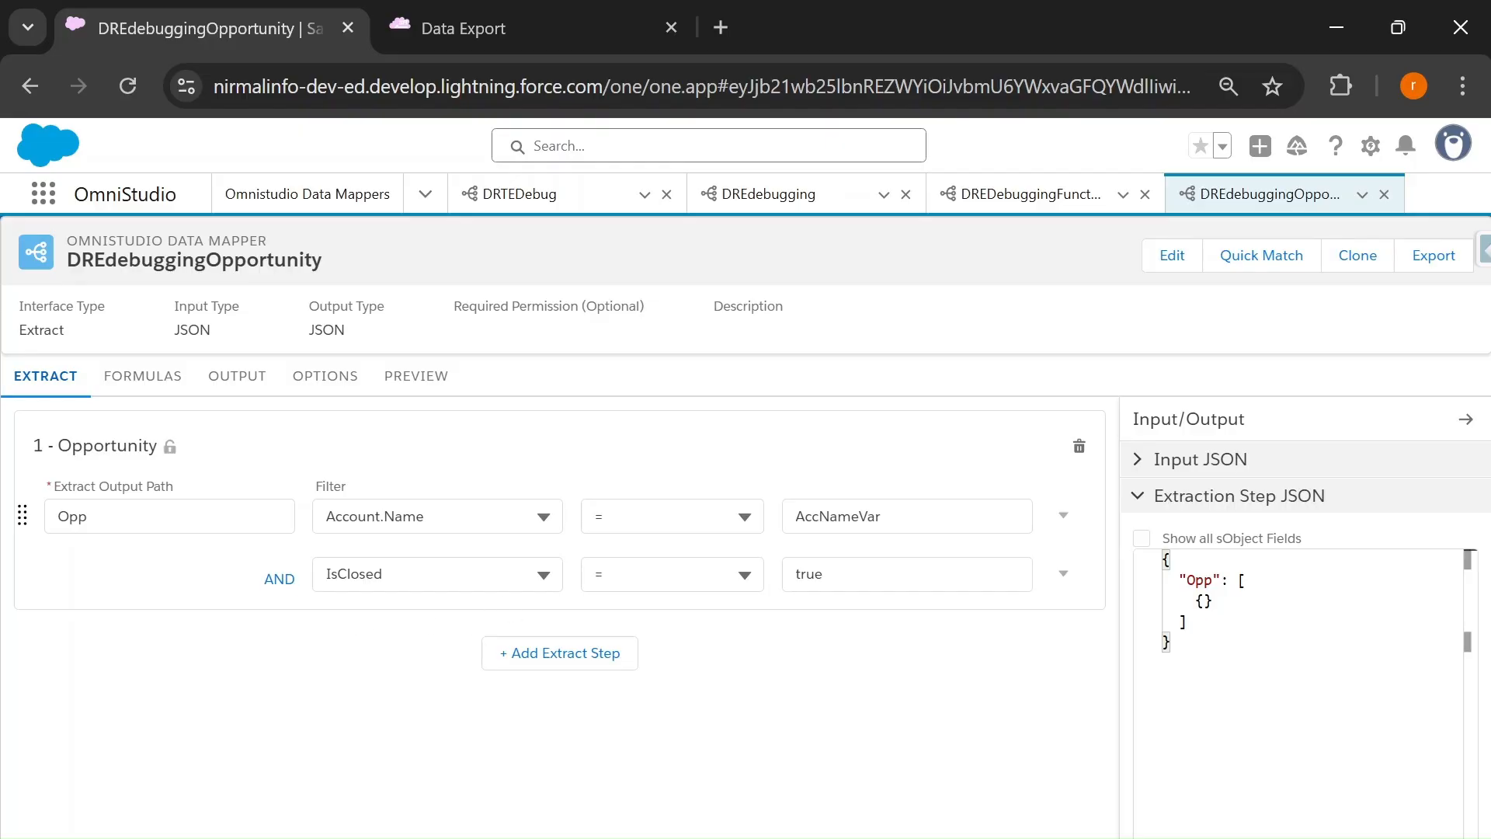
double_click(808, 575)
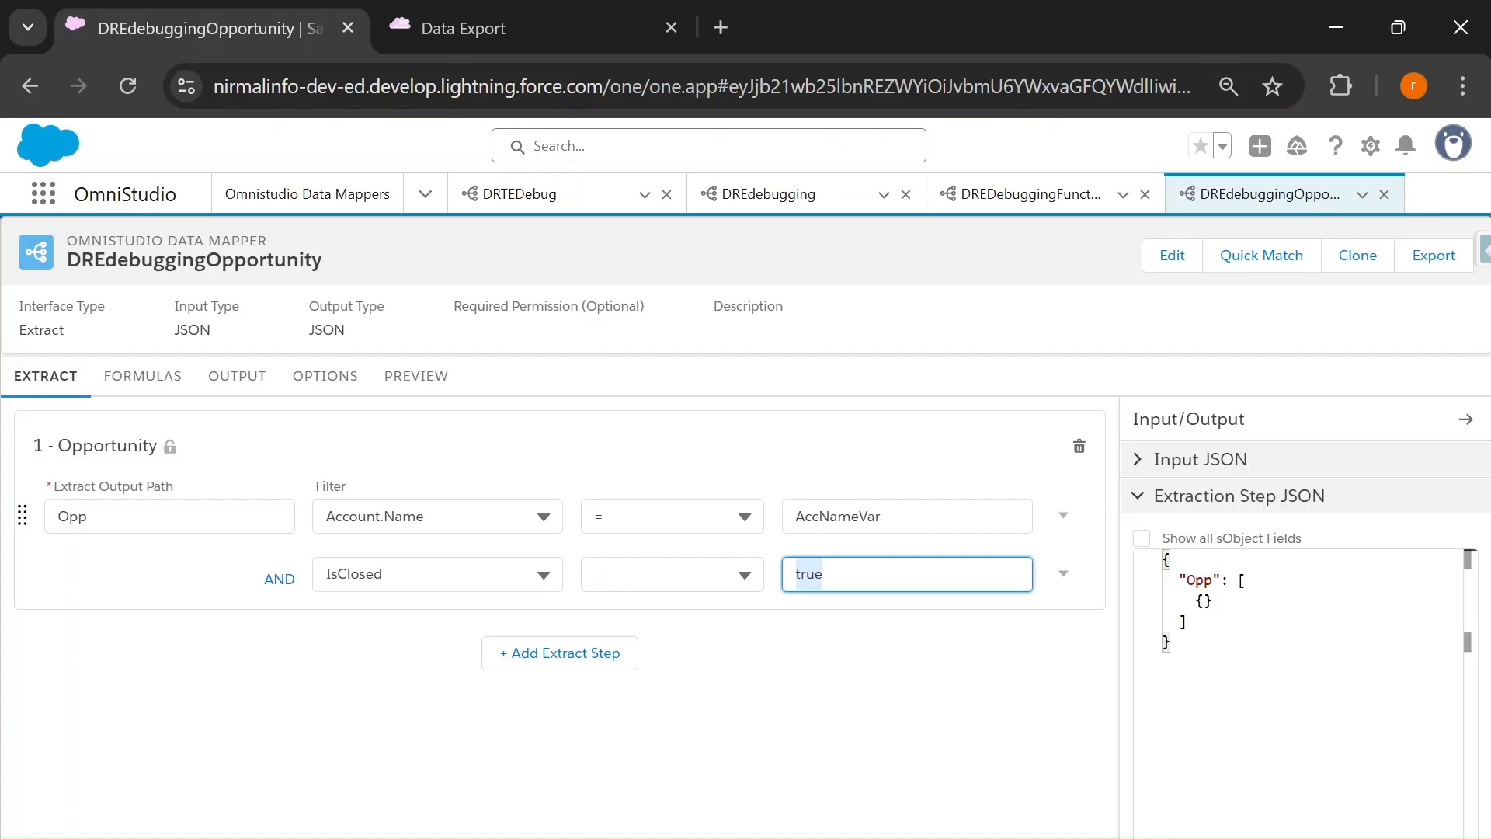
text(false)
click(412, 403)
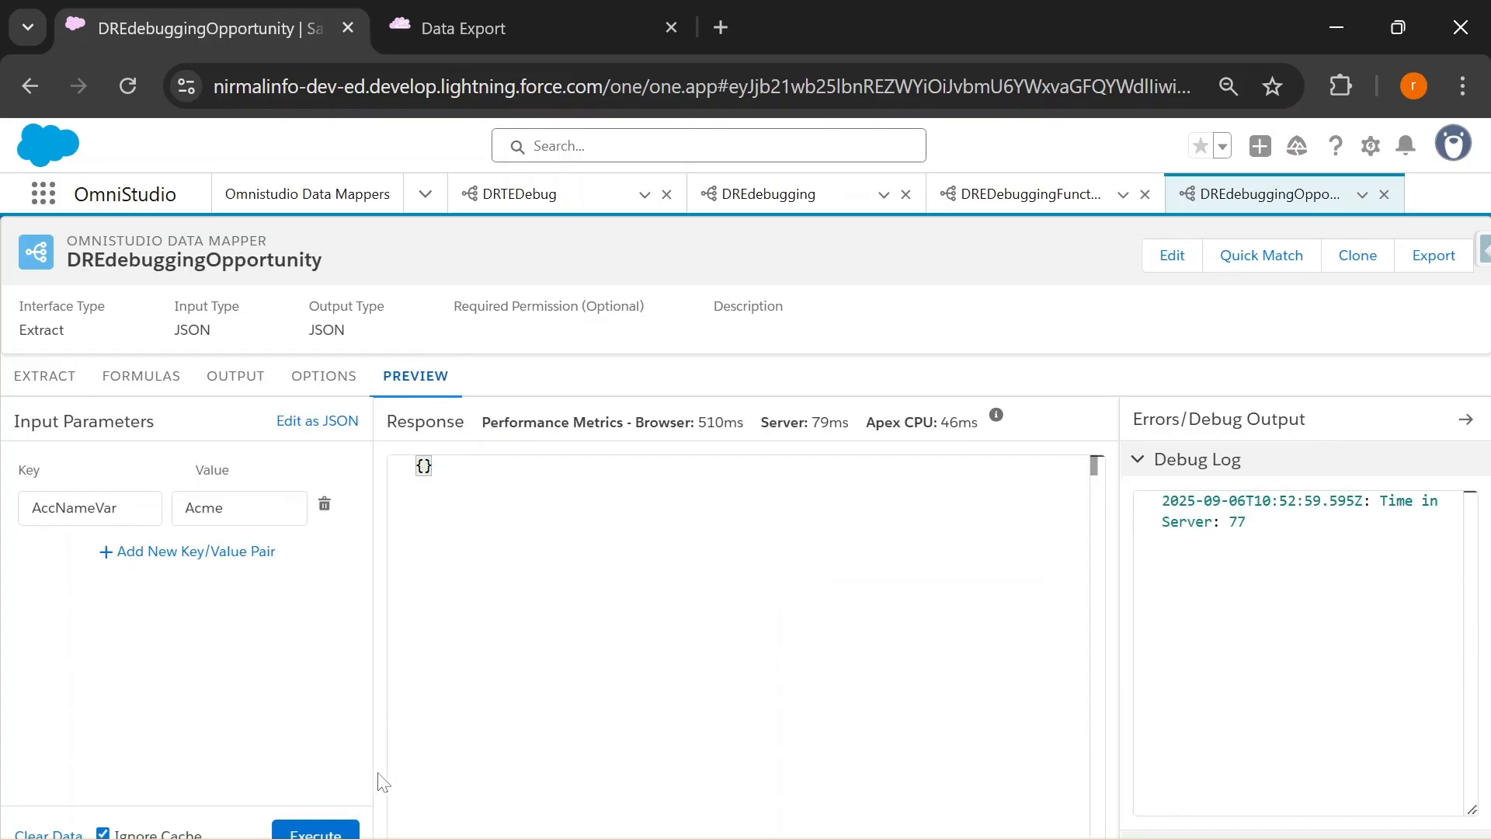
click(318, 833)
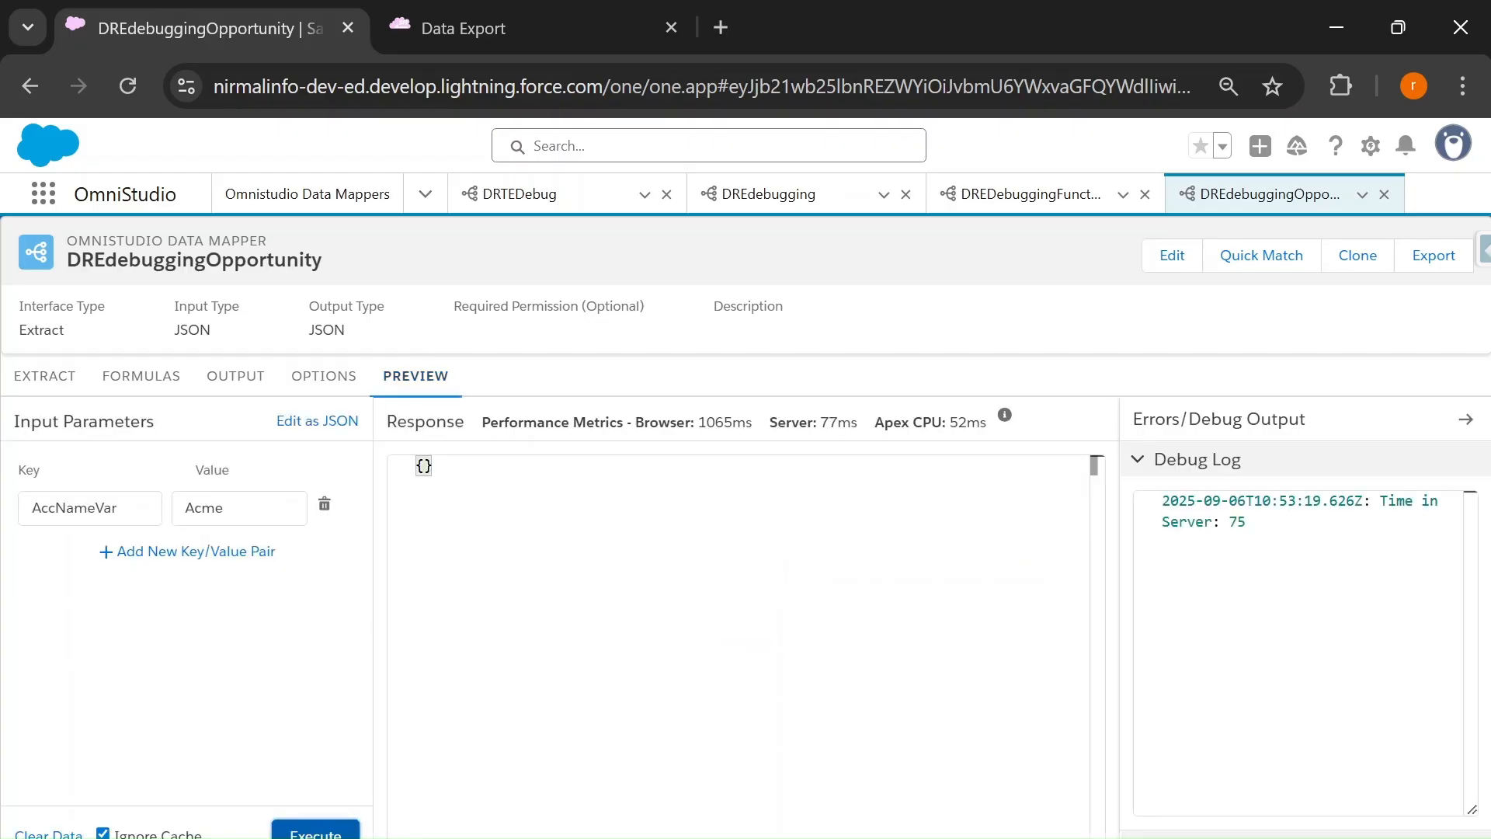
Check the available operators for the IsClosed filter without changing it, and execute the Acme preview again
click(44, 376)
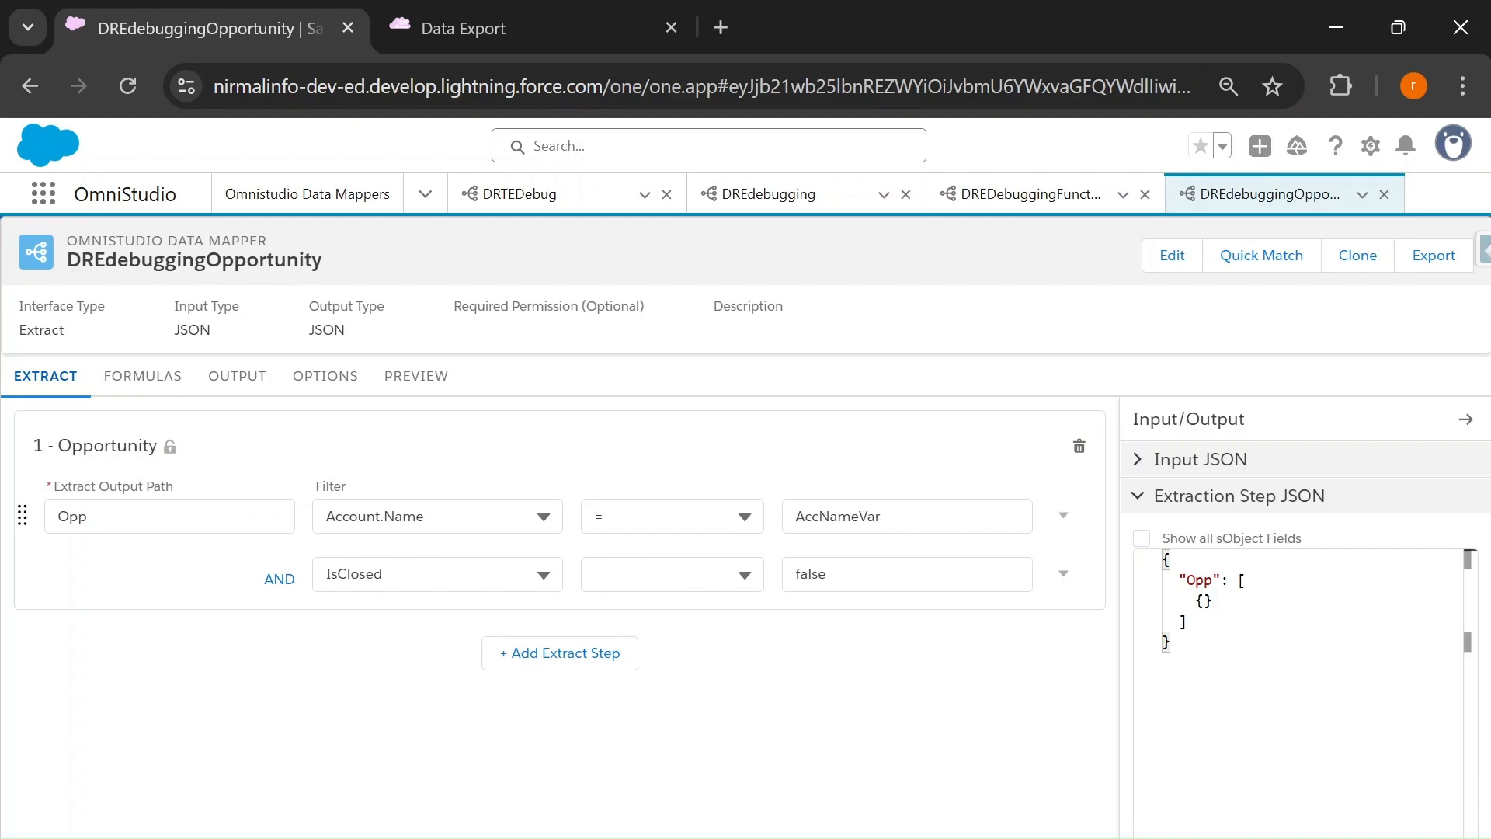
click(671, 575)
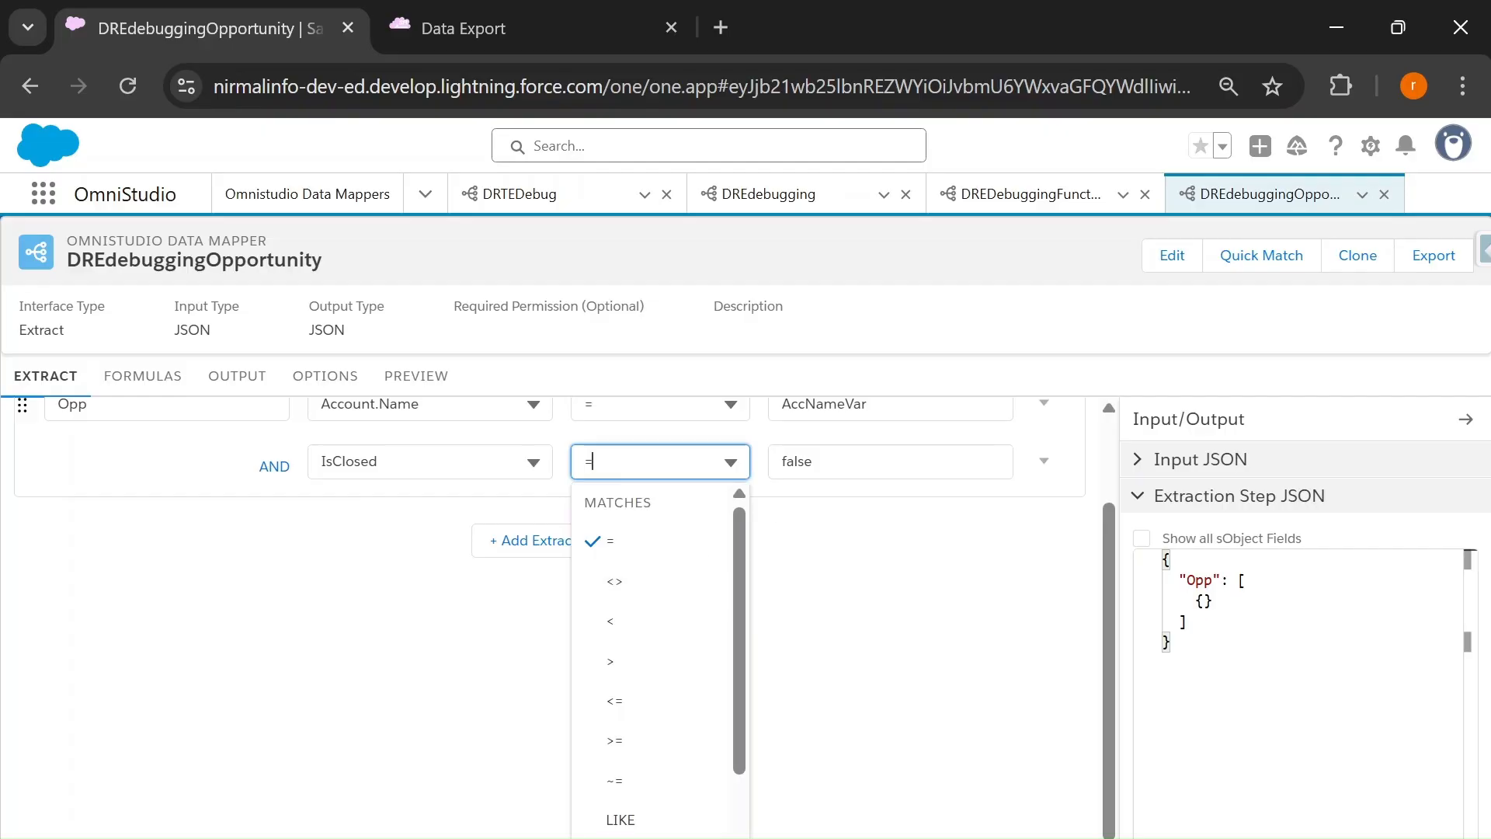
click(888, 605)
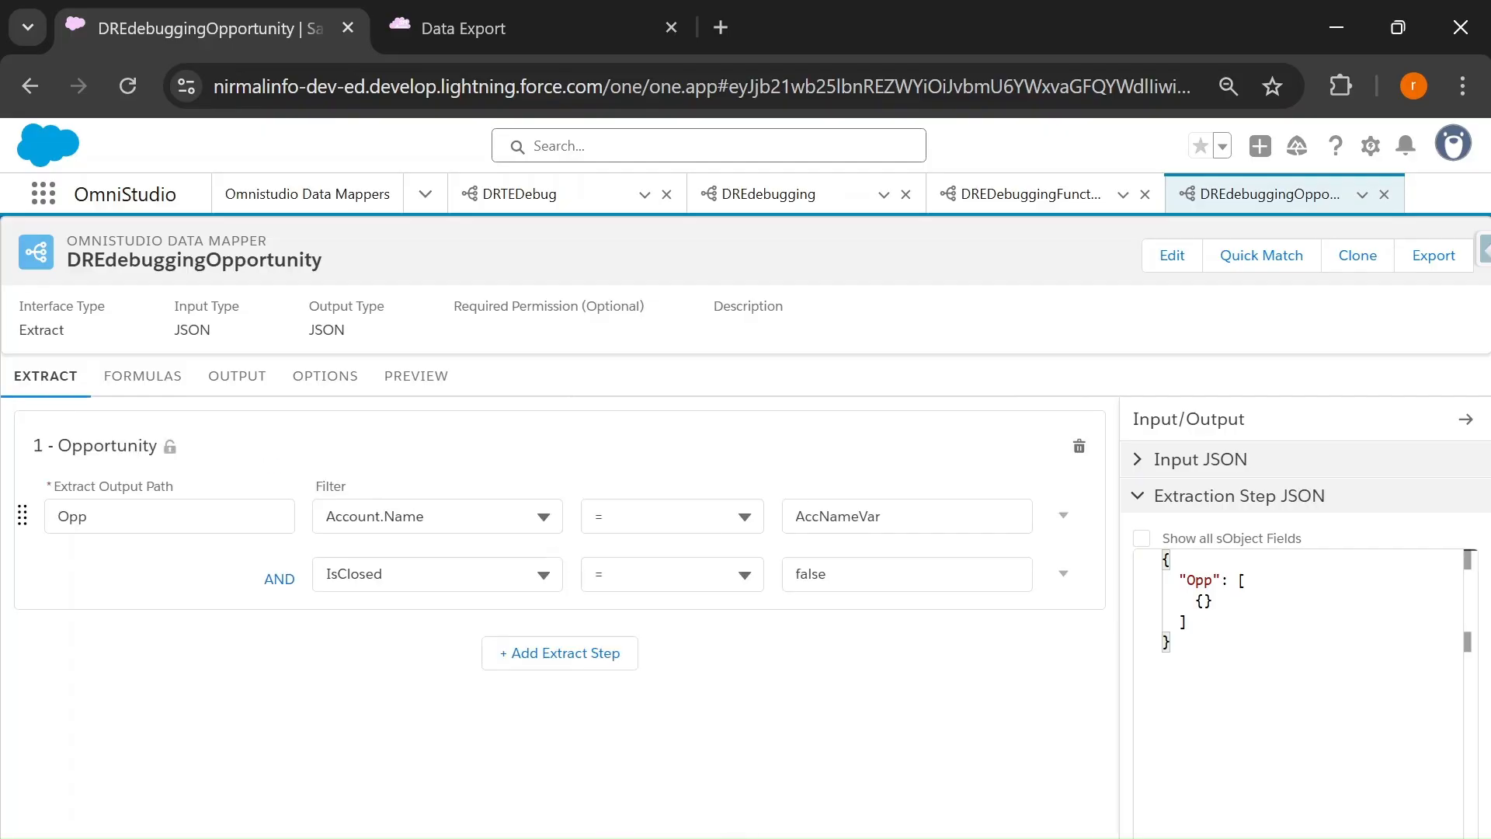
click(432, 381)
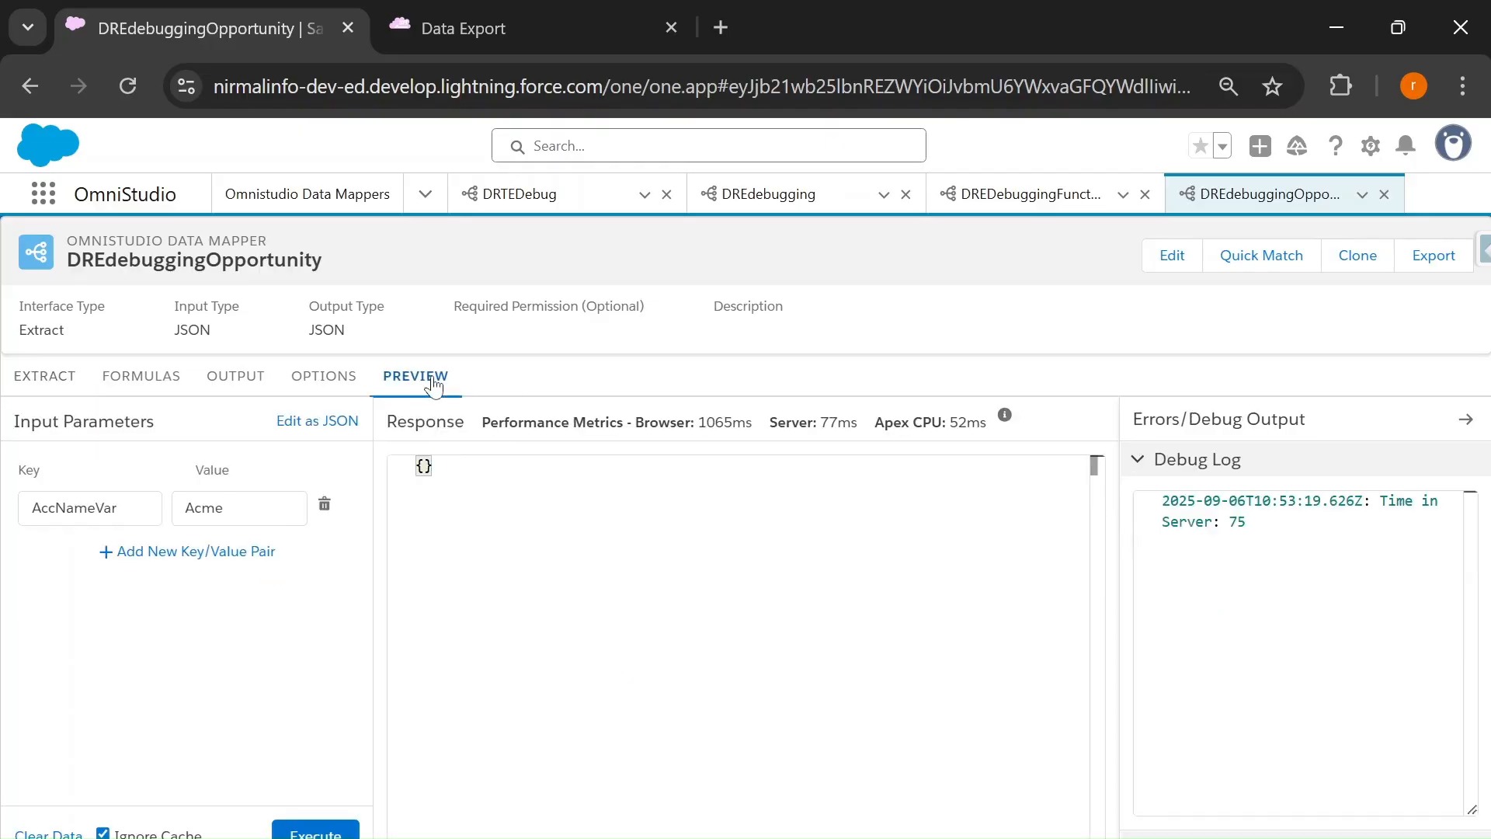
click(323, 833)
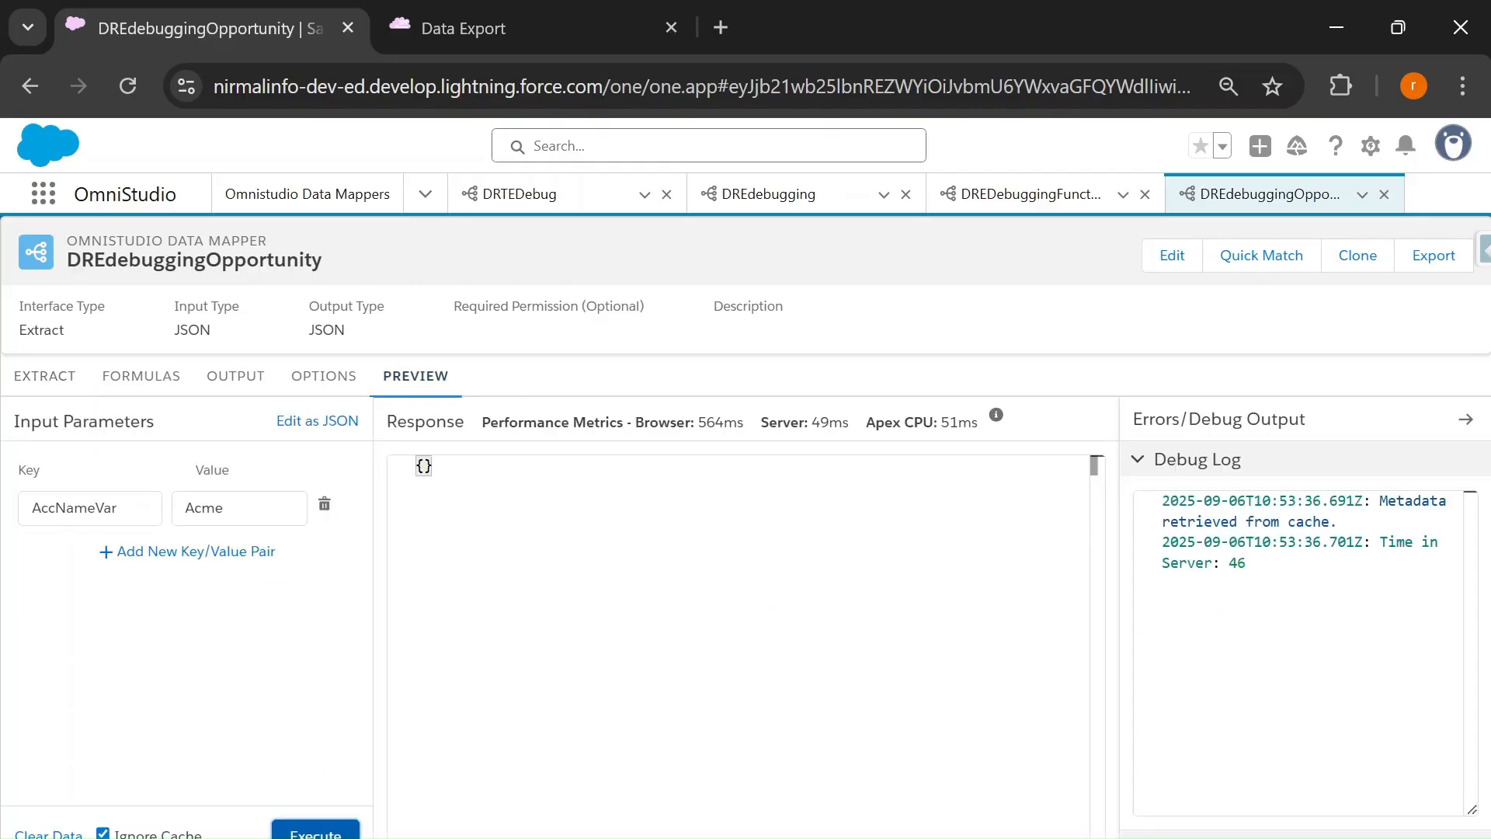
Review the output mappings and delete the IsClosed filter from the Opportunity extract step
click(247, 380)
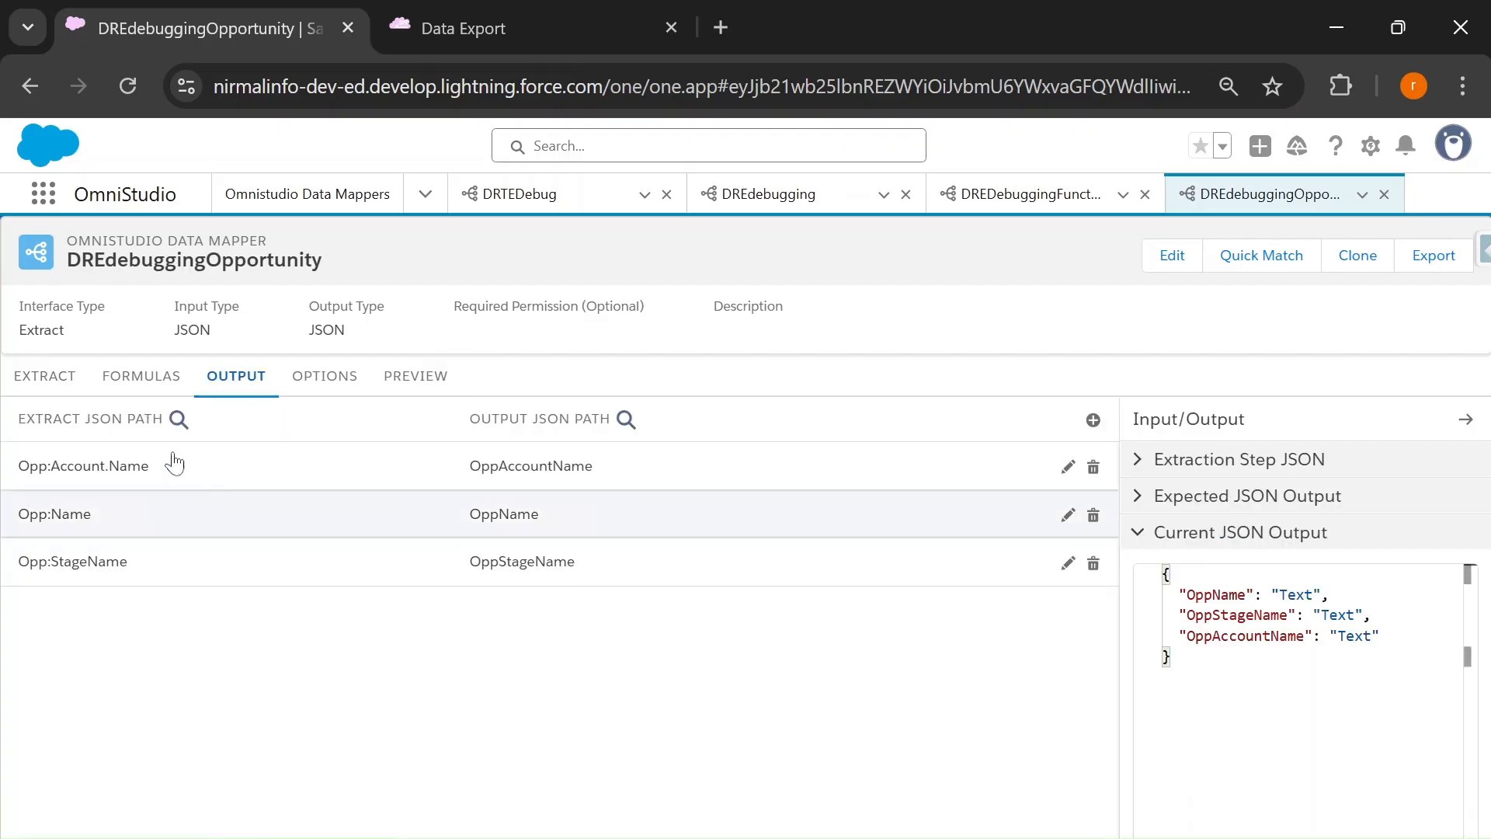
click(114, 382)
click(17, 377)
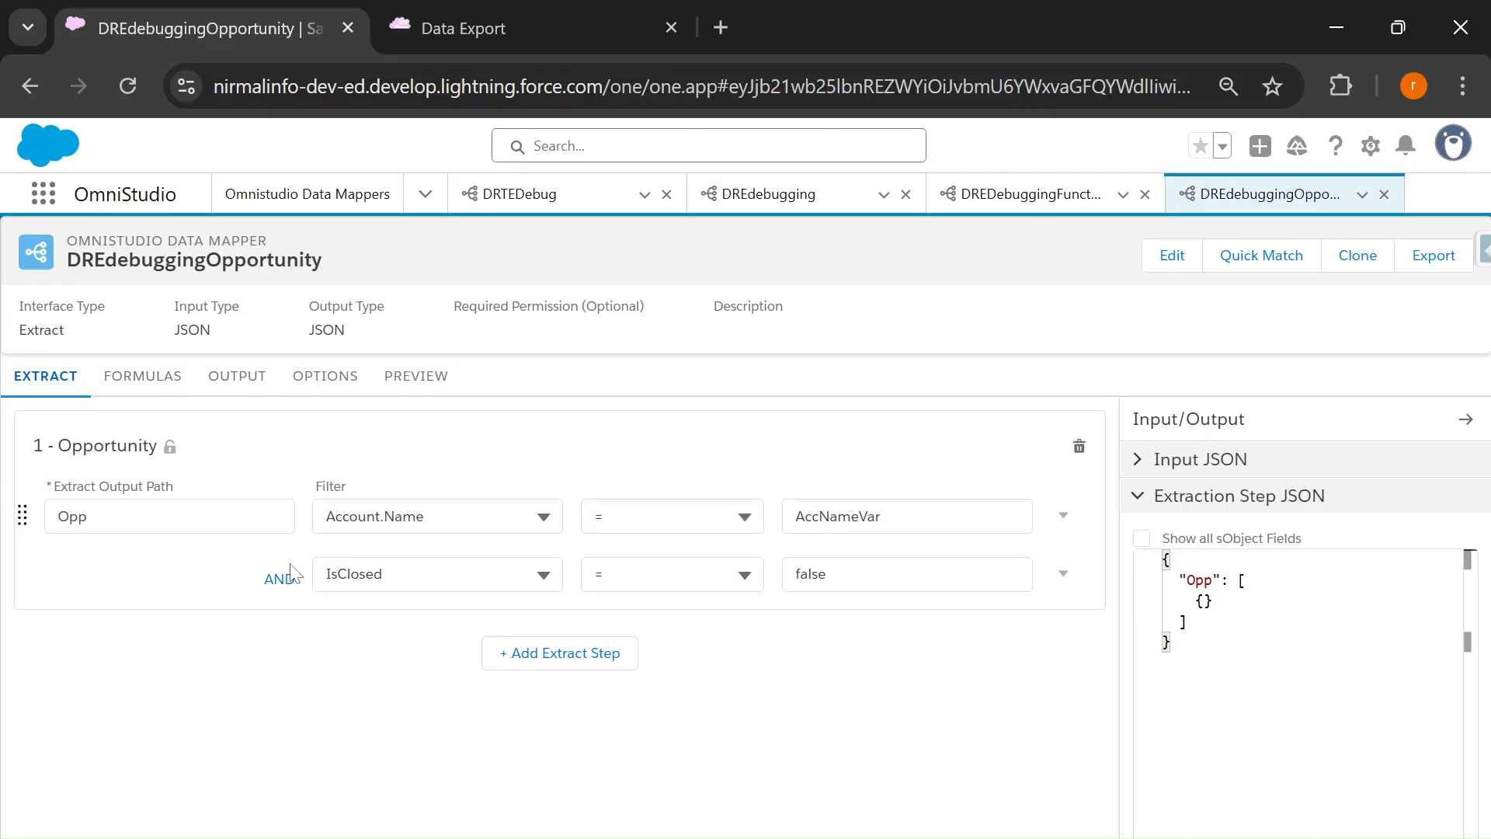
click(1063, 573)
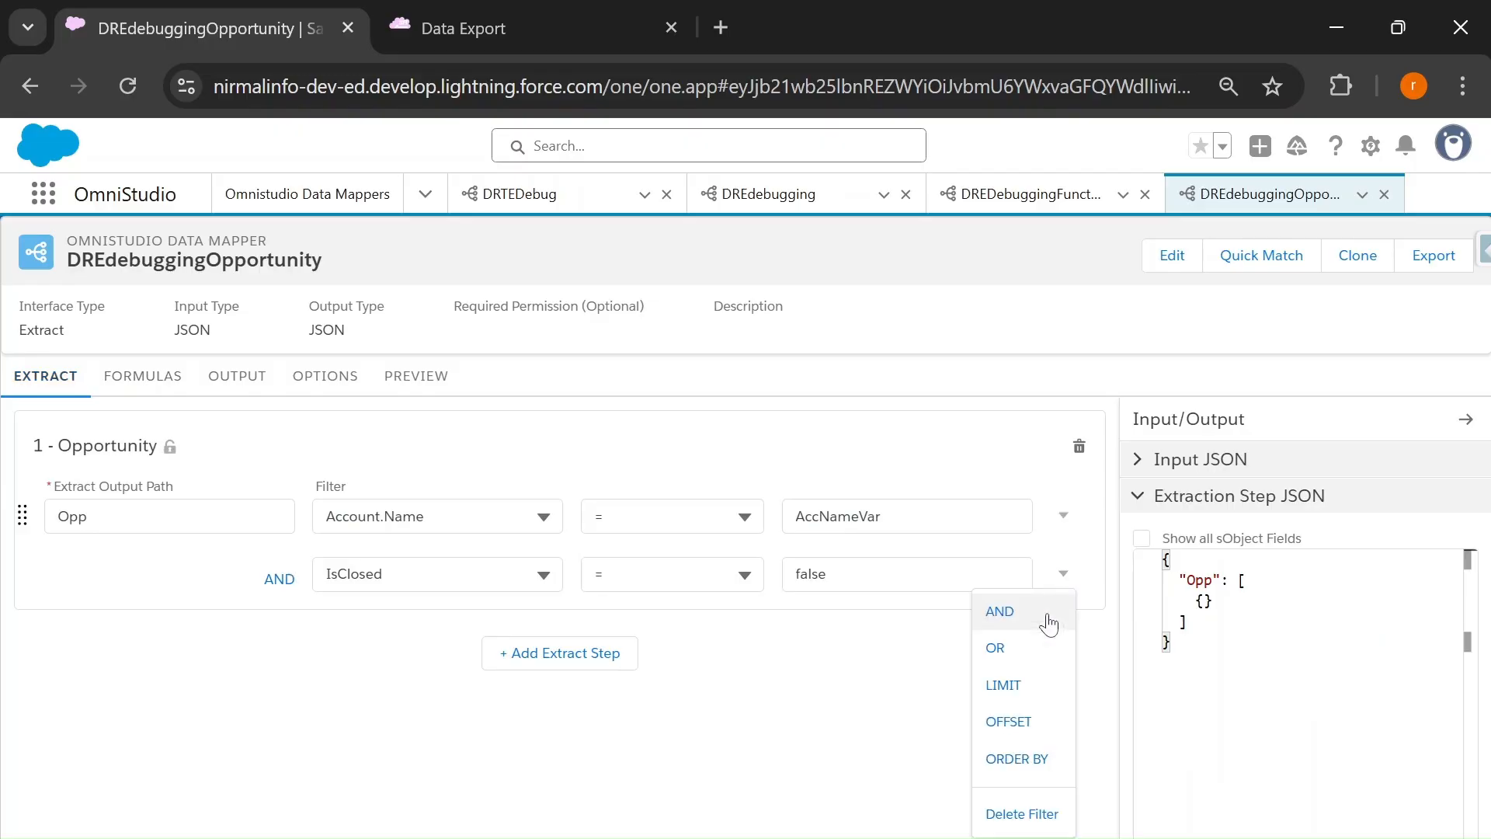
click(1022, 814)
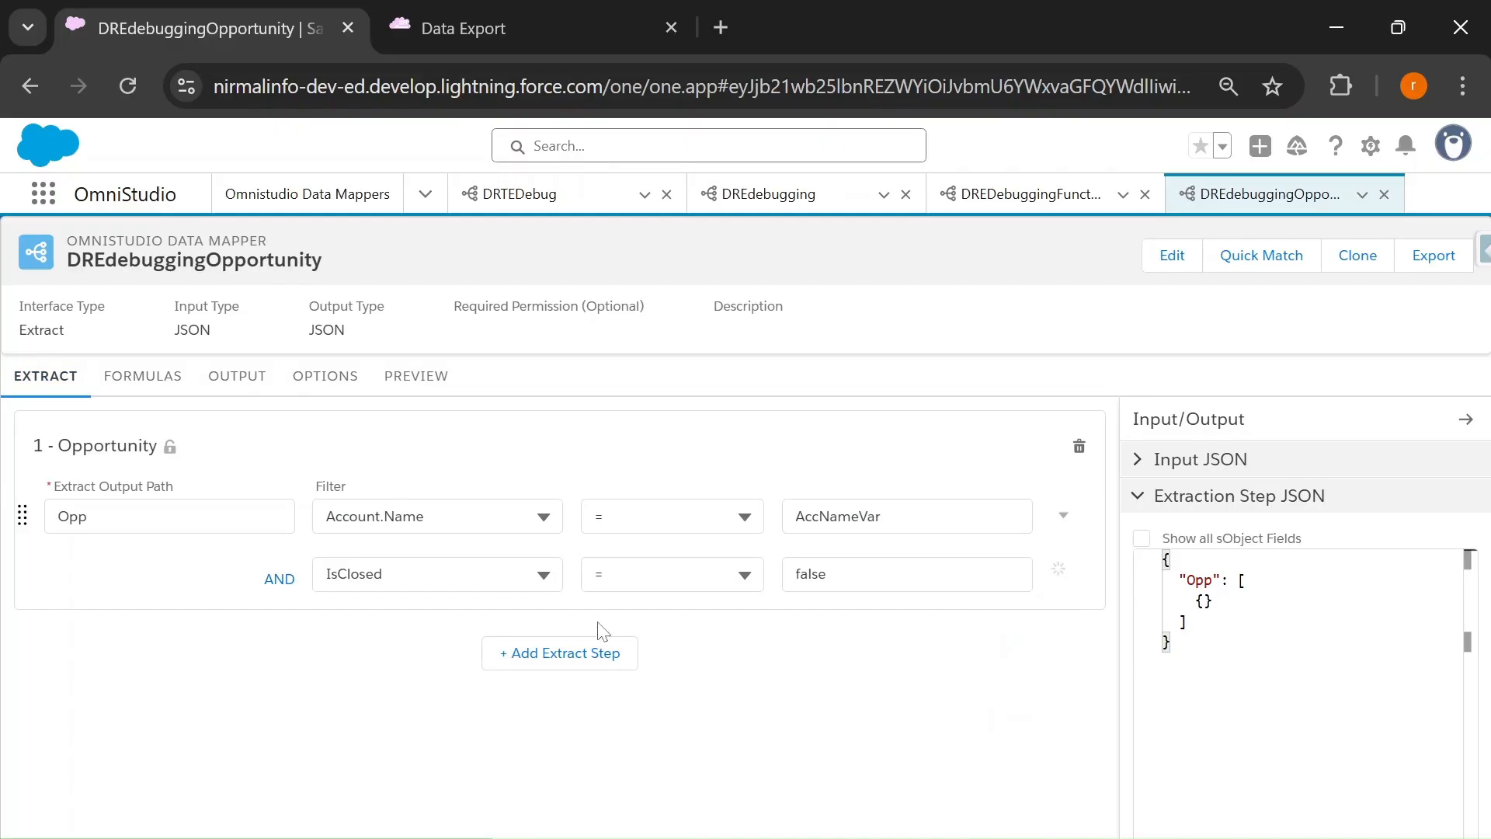
Execute the preview for Acme without the IsClosed filter and read through the returned opportunities
click(417, 378)
click(315, 832)
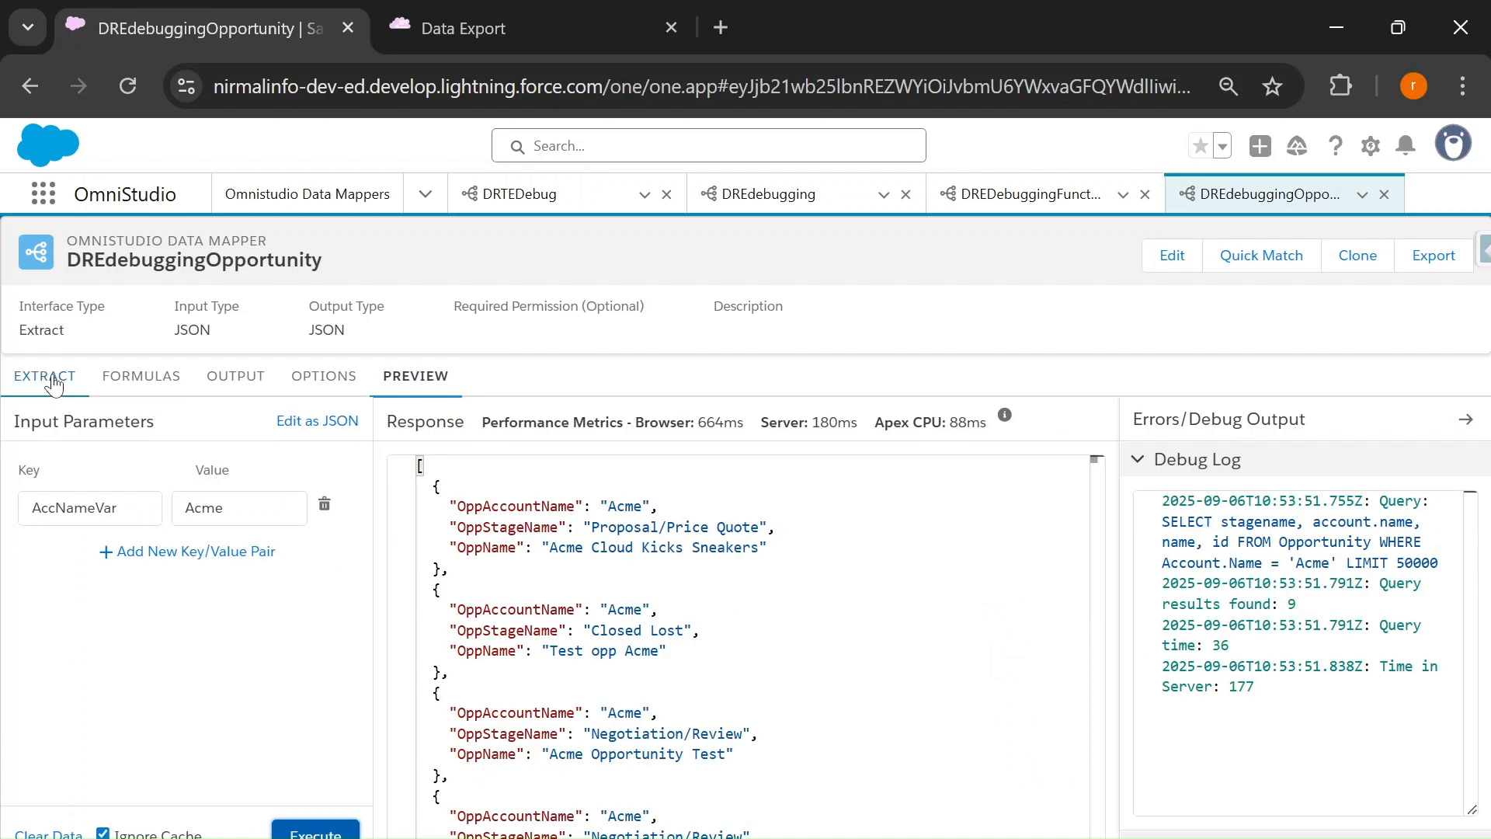
scroll(738, 644, down, 10)
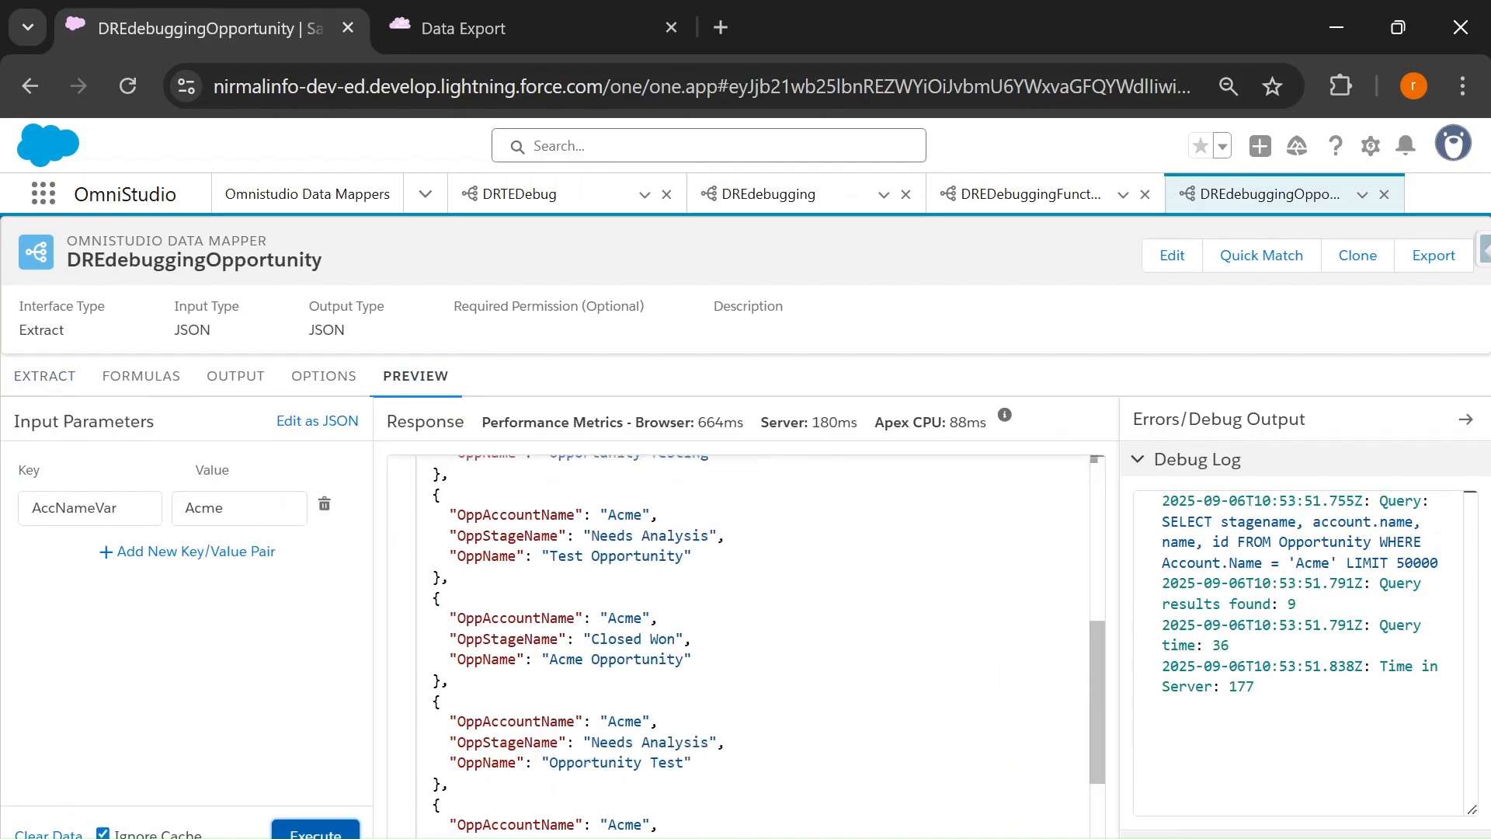
scroll(746, 645, down, 1)
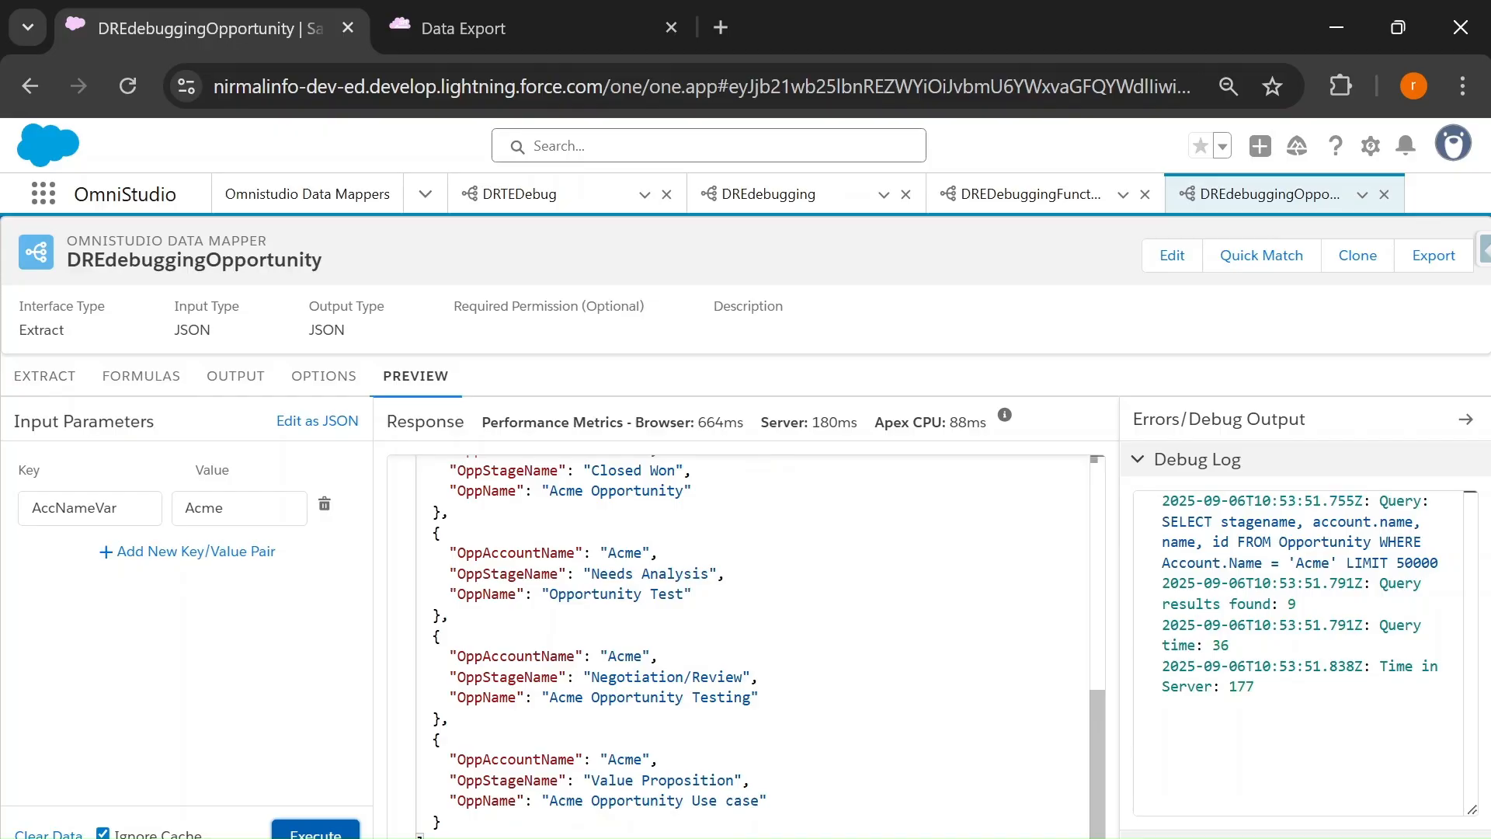
Copy the Opportunity query from the debug log into Data Export, replacing the Contact query, and run it
drag(1163, 521, 1437, 563)
key(ctrl+c)
click(478, 16)
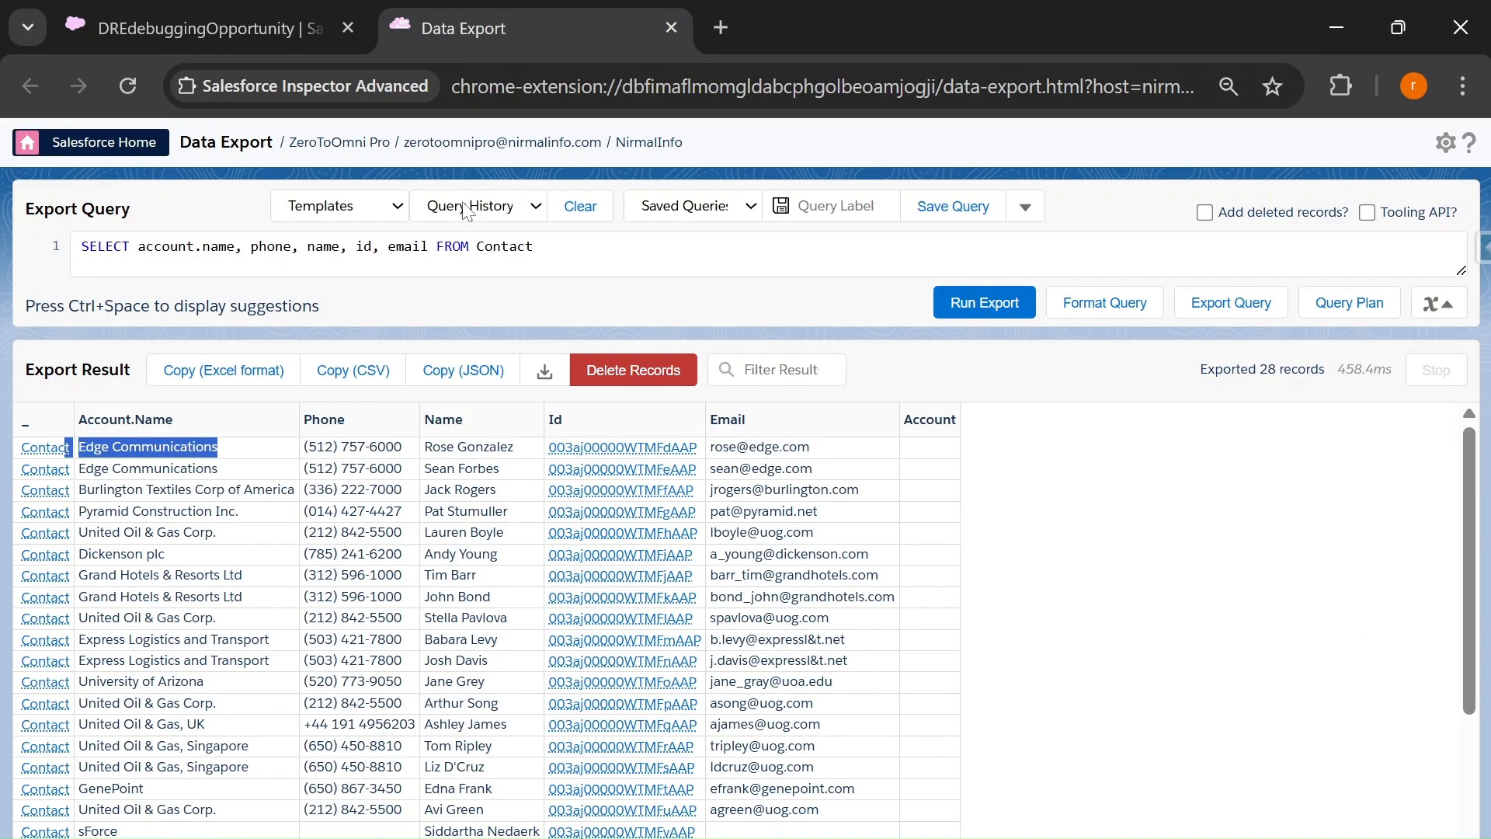
drag(536, 247, 31, 260)
key(ctrl+v)
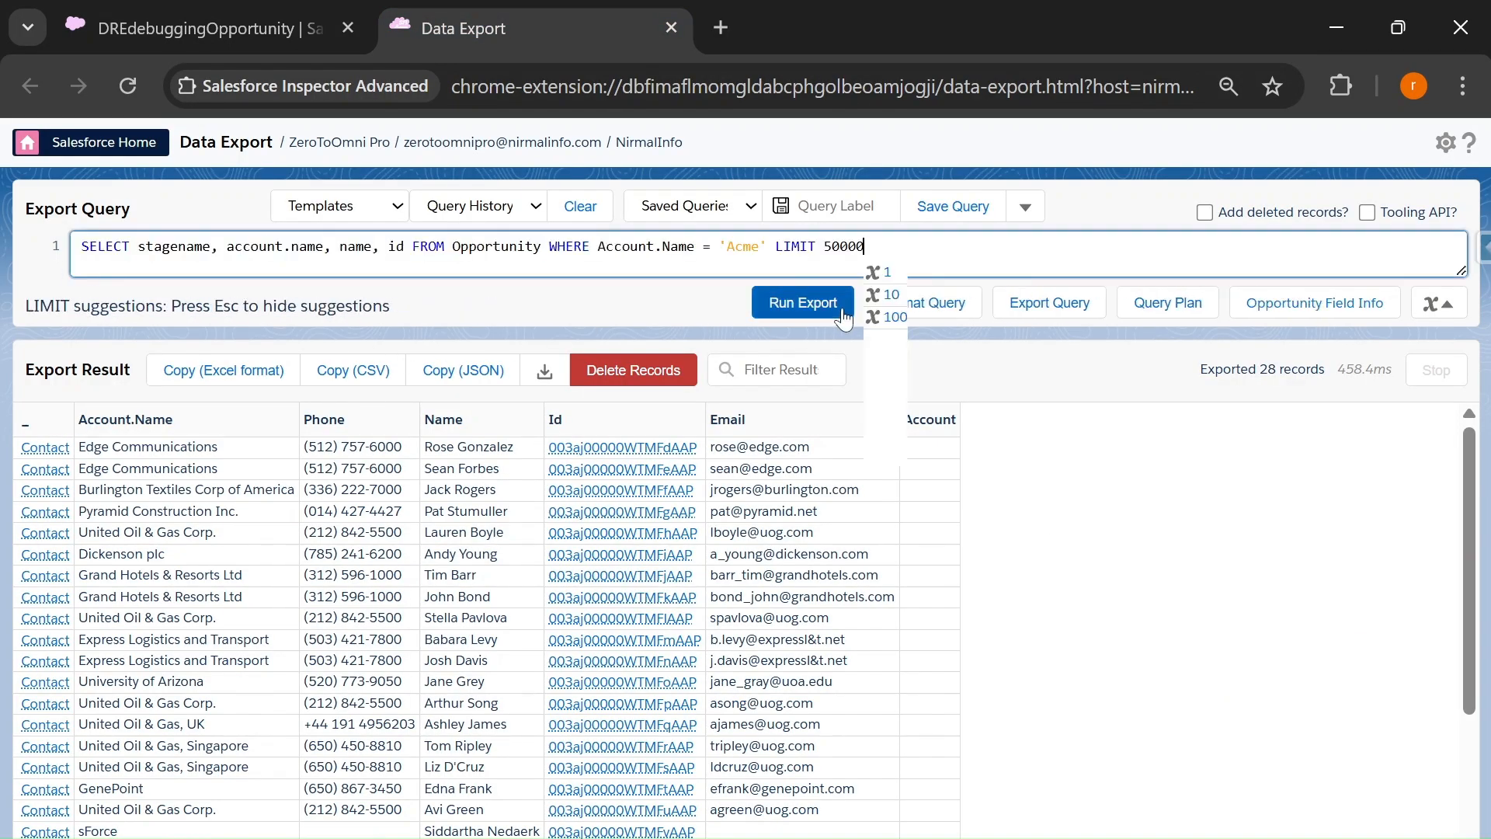
click(815, 303)
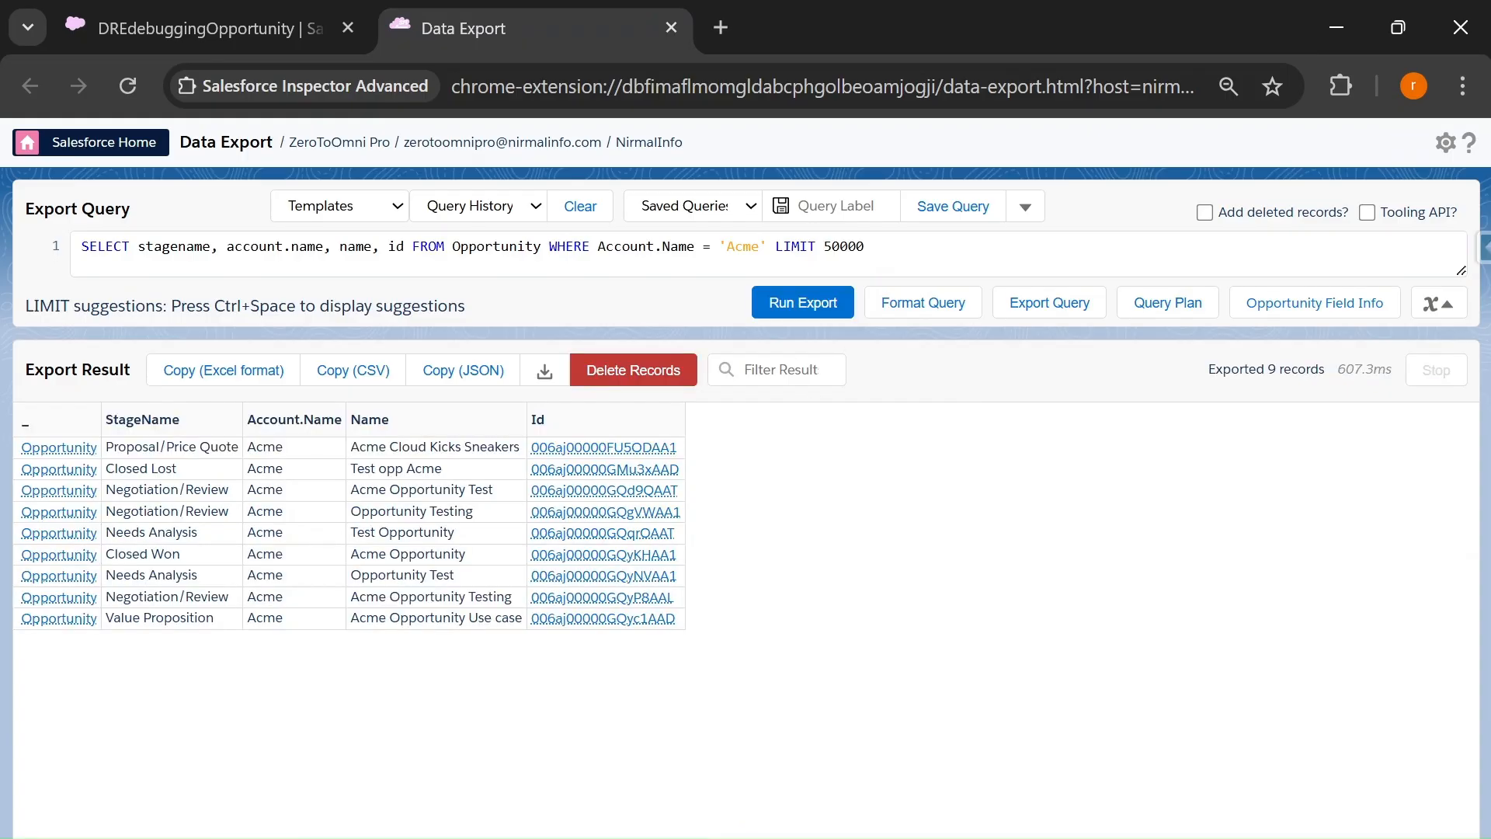
Add the IsClosed field after id in the Opportunity query and run the export again
click(404, 247)
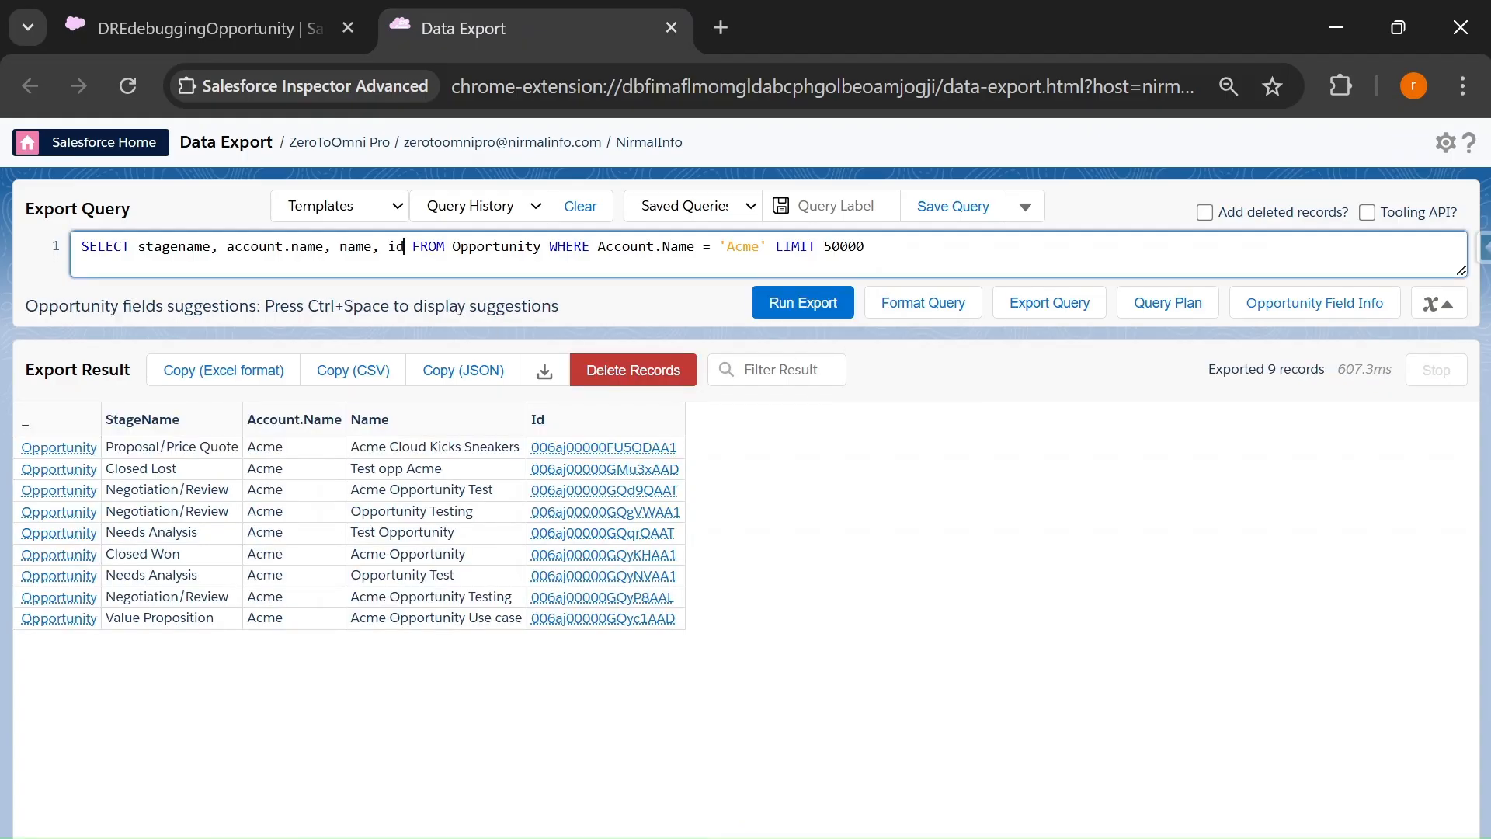
text(, isclo)
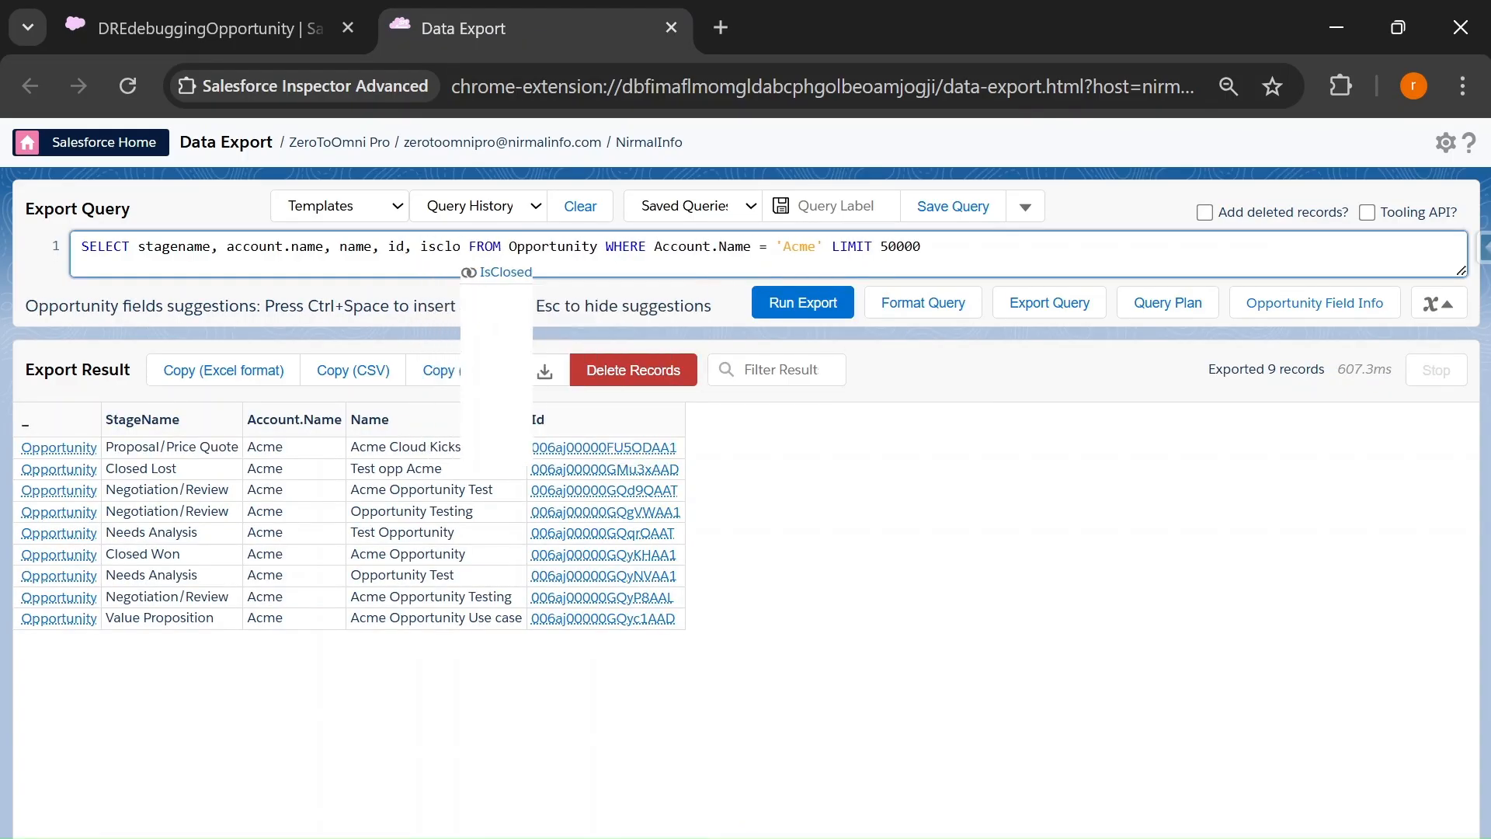
key(ctrl+space)
click(807, 305)
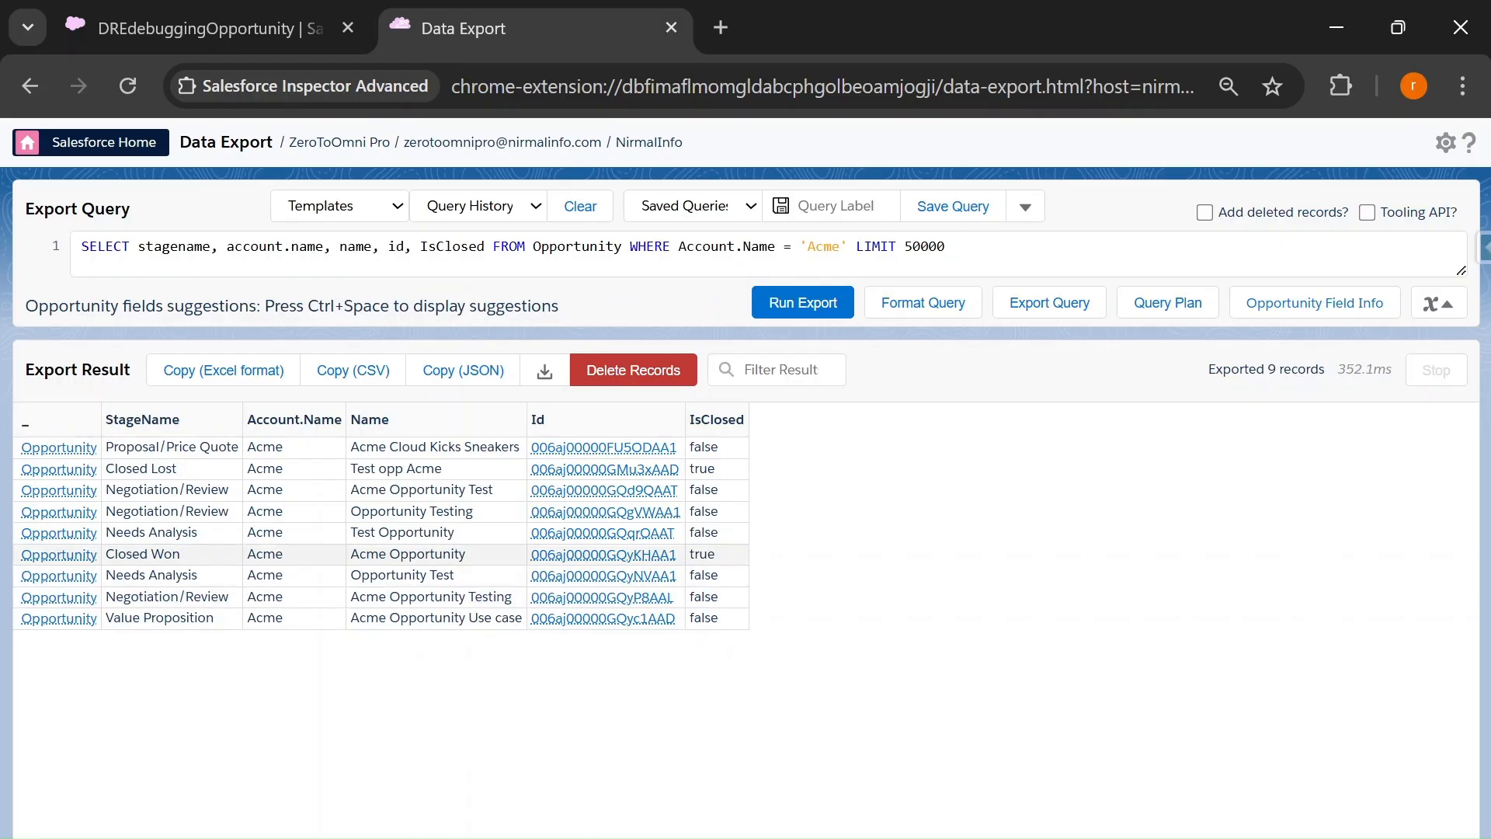
Add a second AND filter row on the IsClosed field to the Opportunity extract step in DREdebuggingOpportunity
click(203, 11)
click(45, 377)
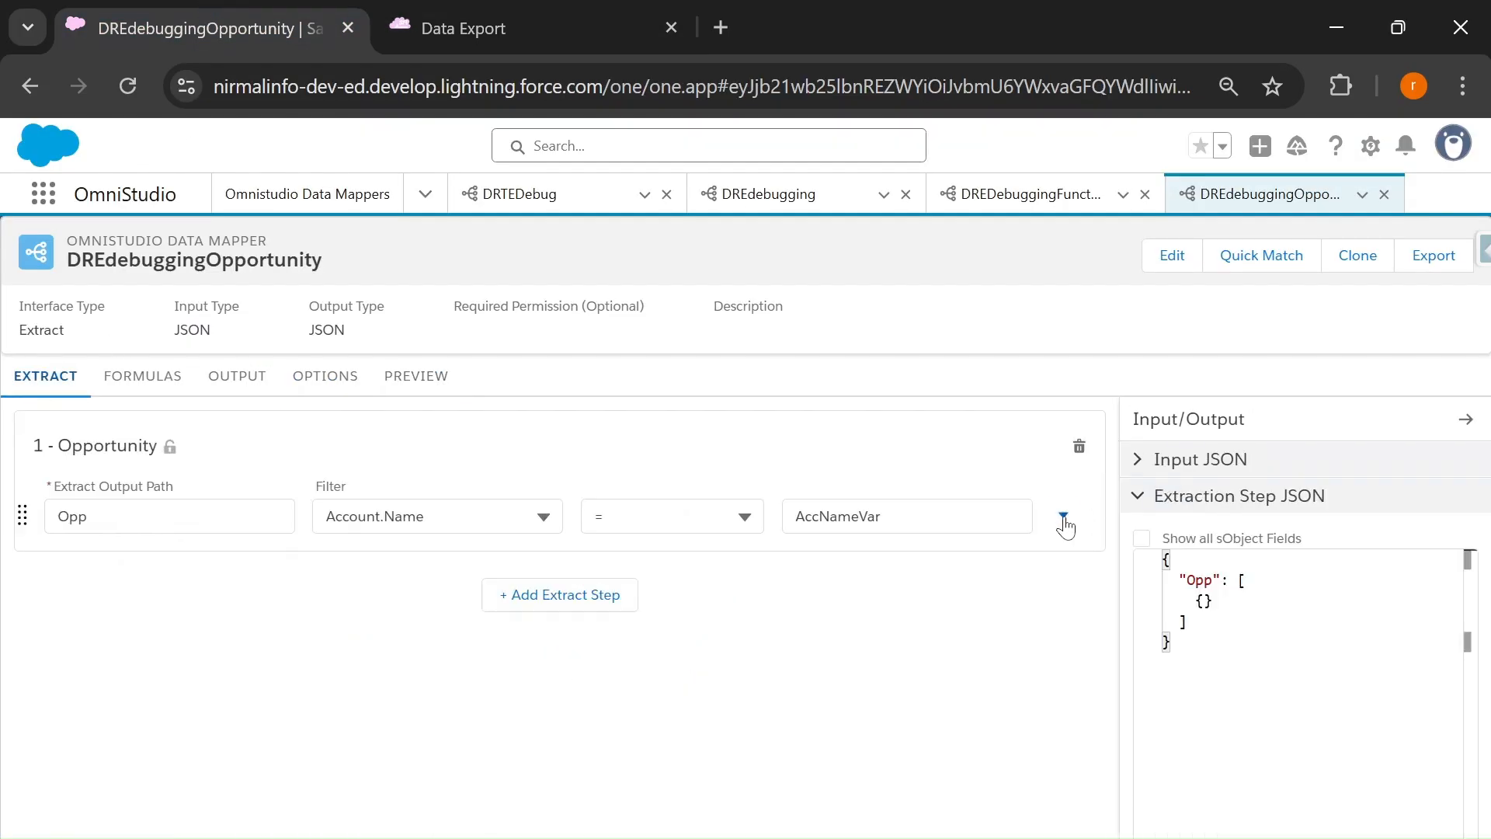
click(1063, 515)
click(1018, 550)
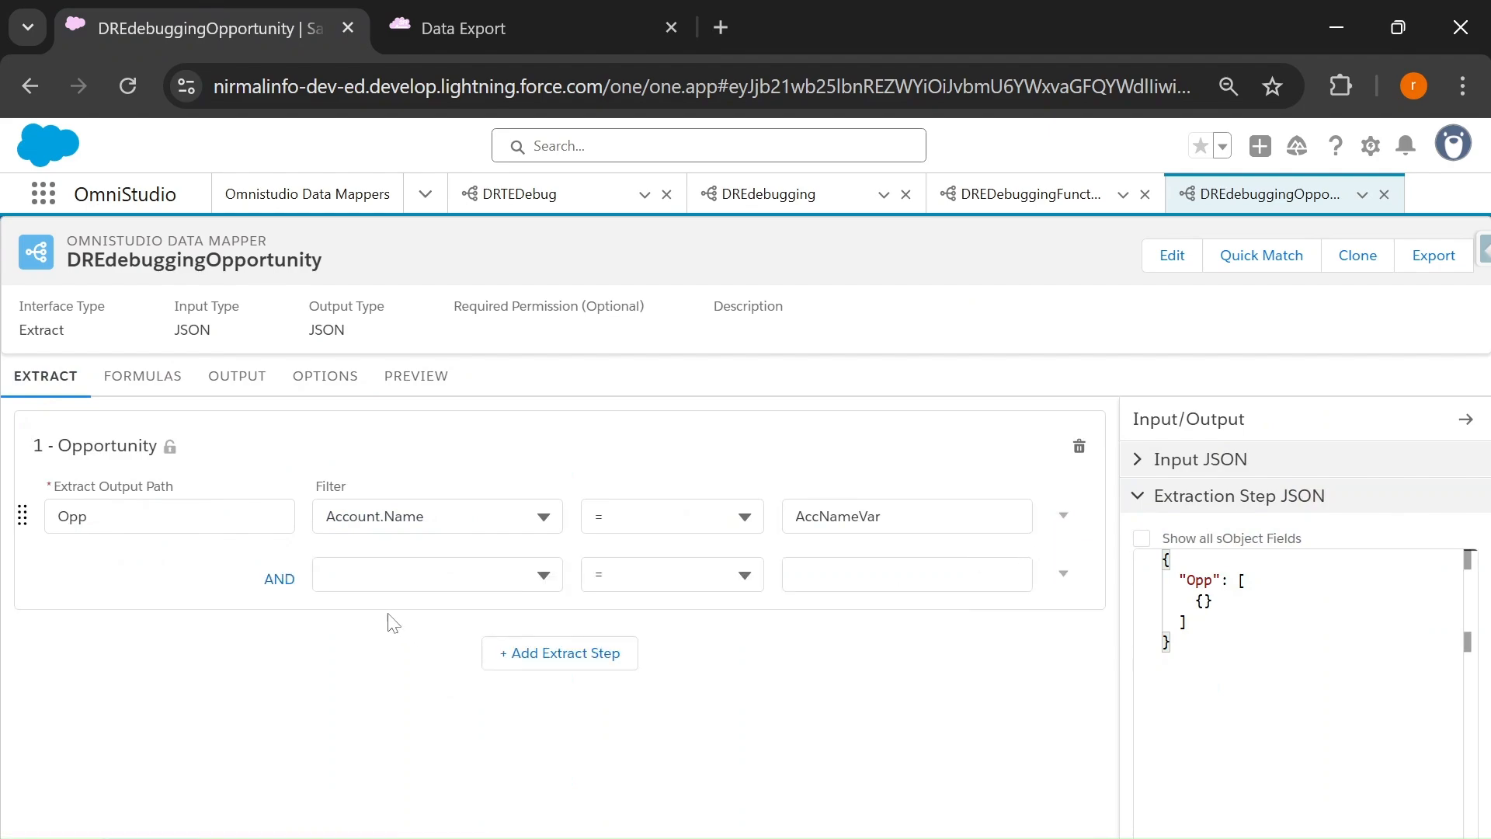
click(354, 575)
text(Isc)
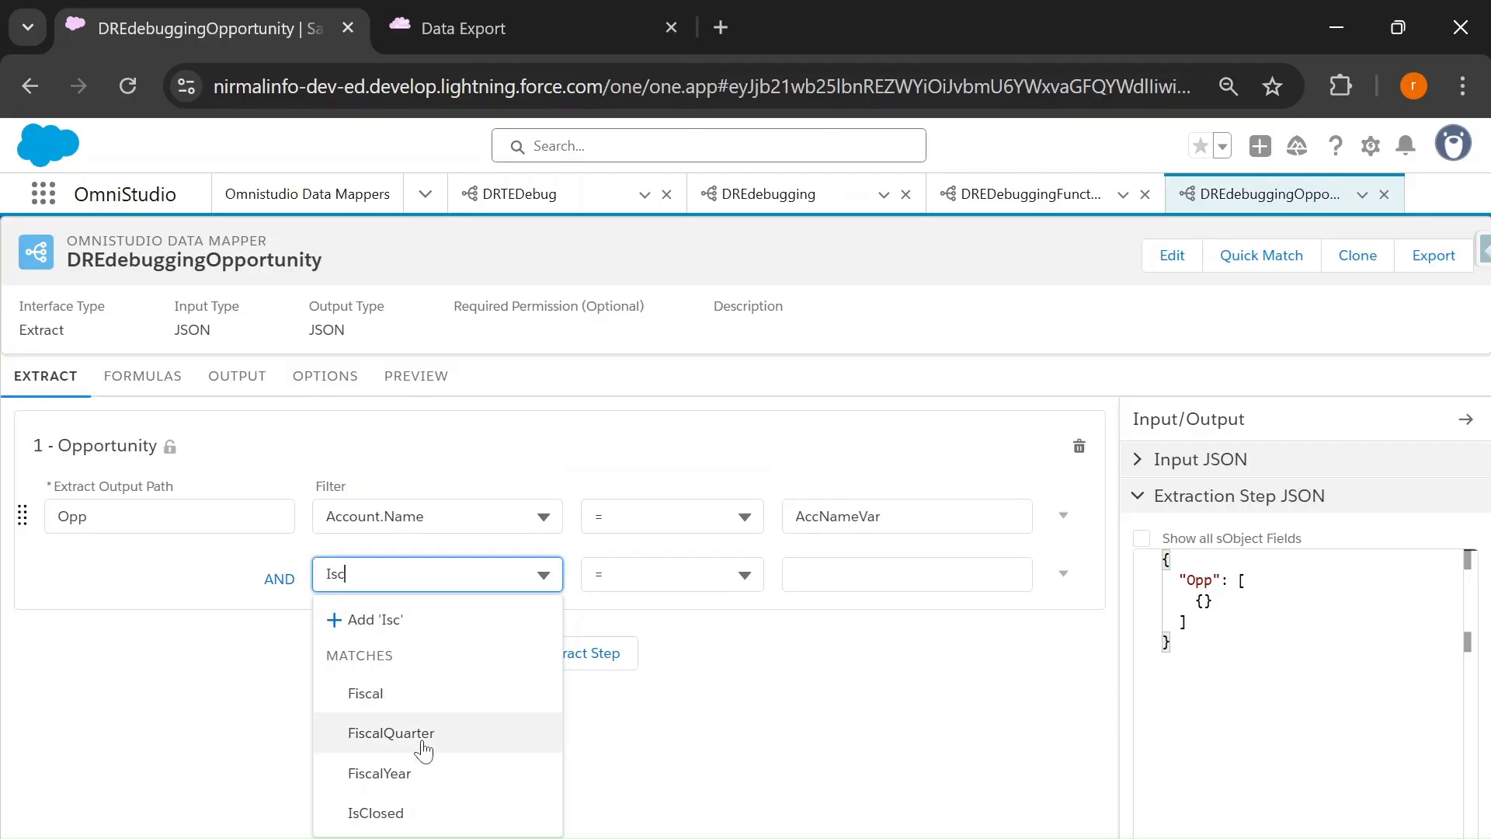
click(397, 812)
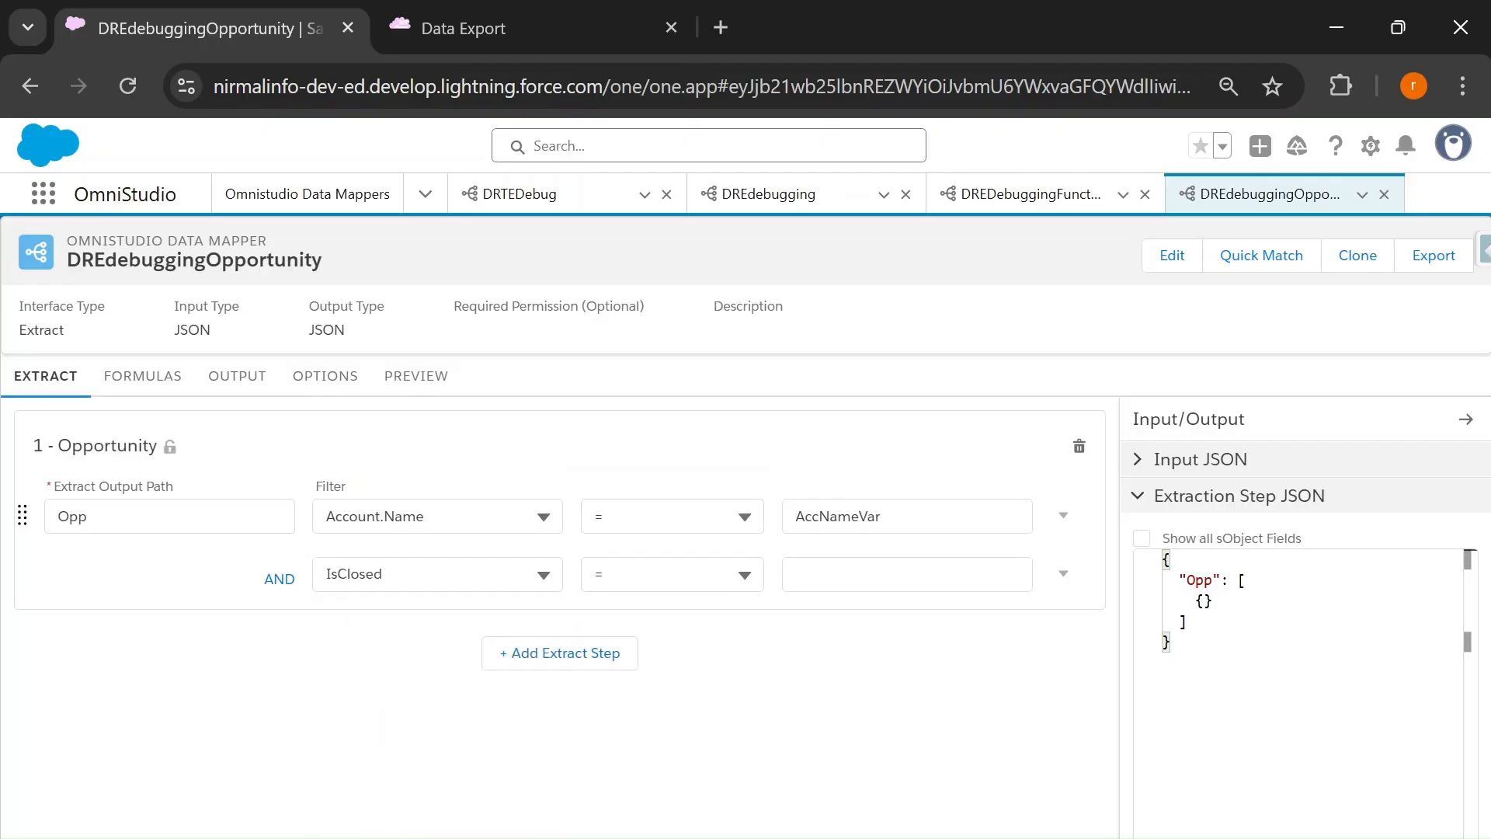
Check the exported IsClosed values, enter true without quotes as the IsClosed filter value, and execute the preview for Acme
click(497, 31)
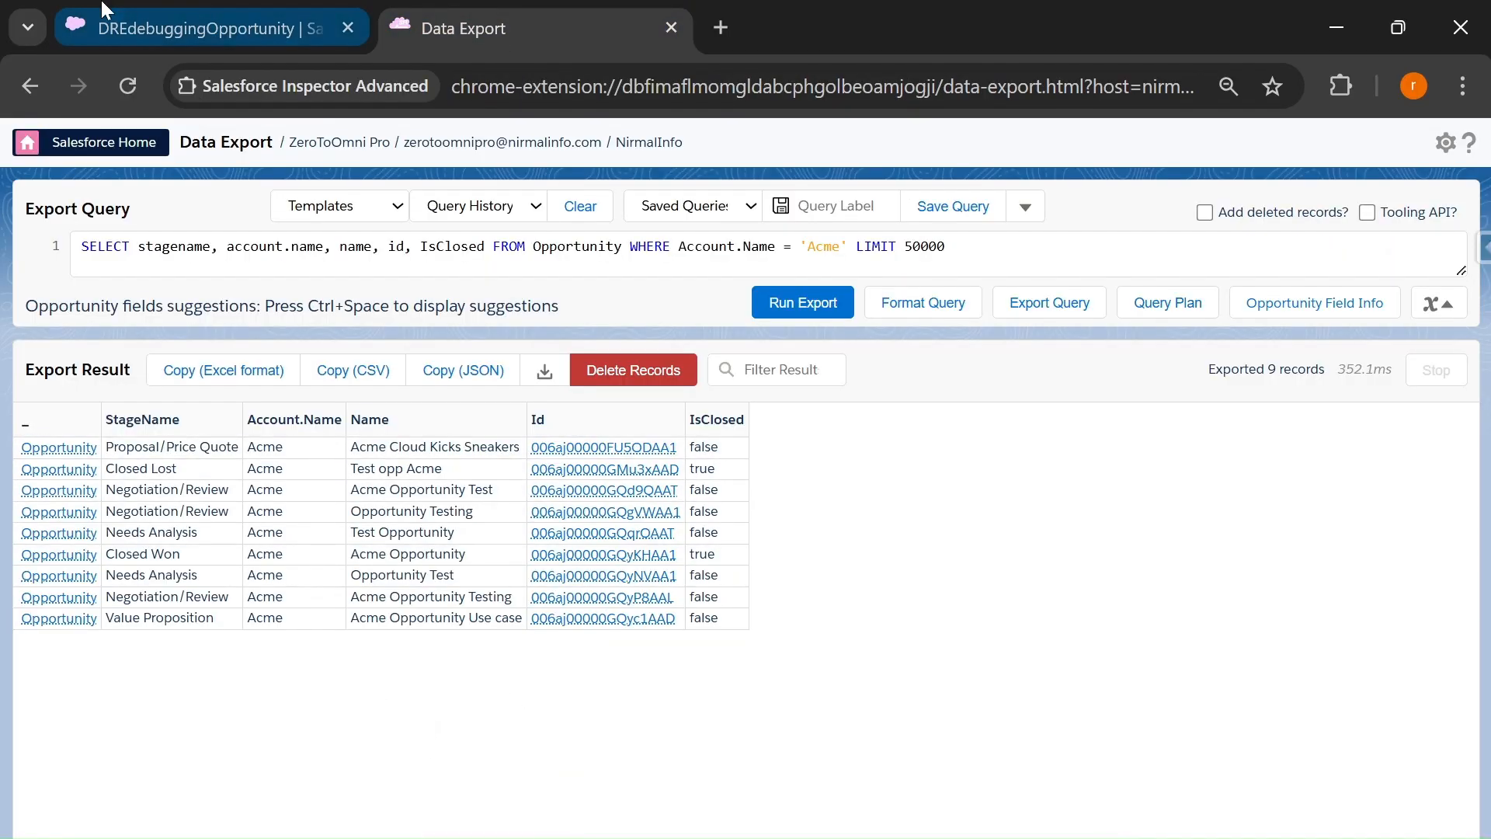
click(147, 15)
click(907, 574)
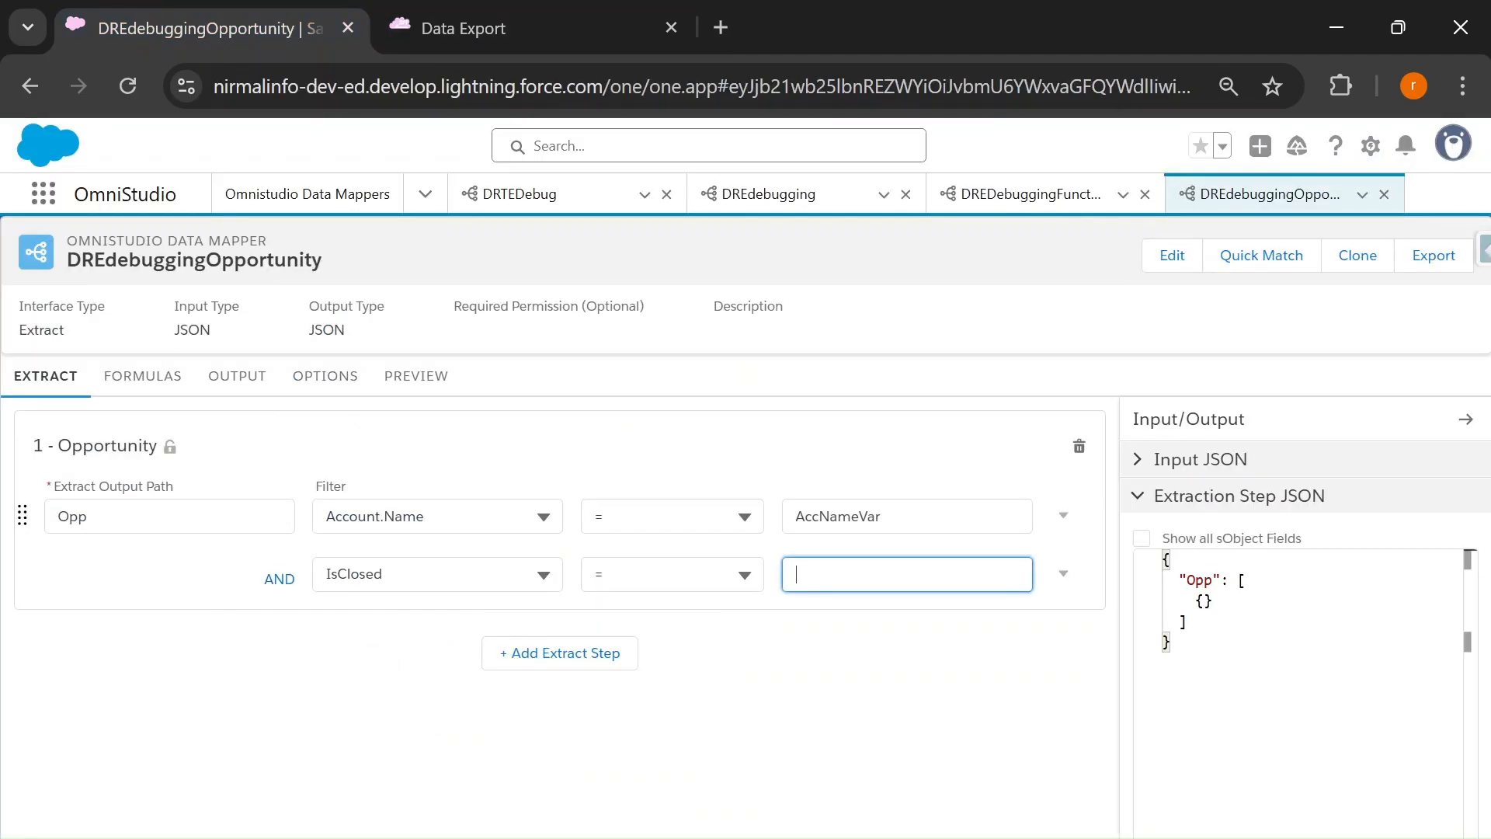
text(true)
click(398, 378)
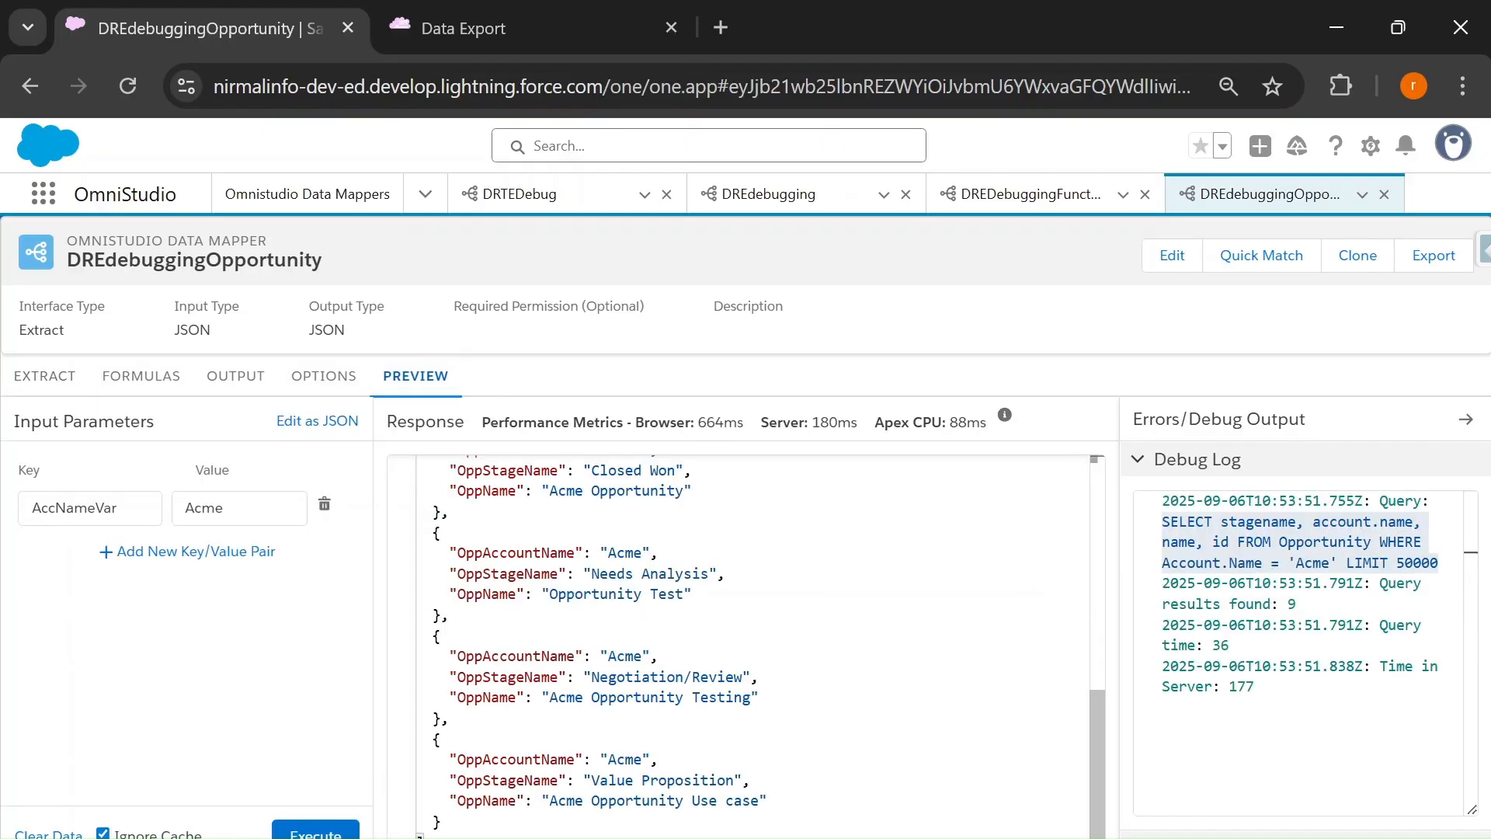
click(316, 832)
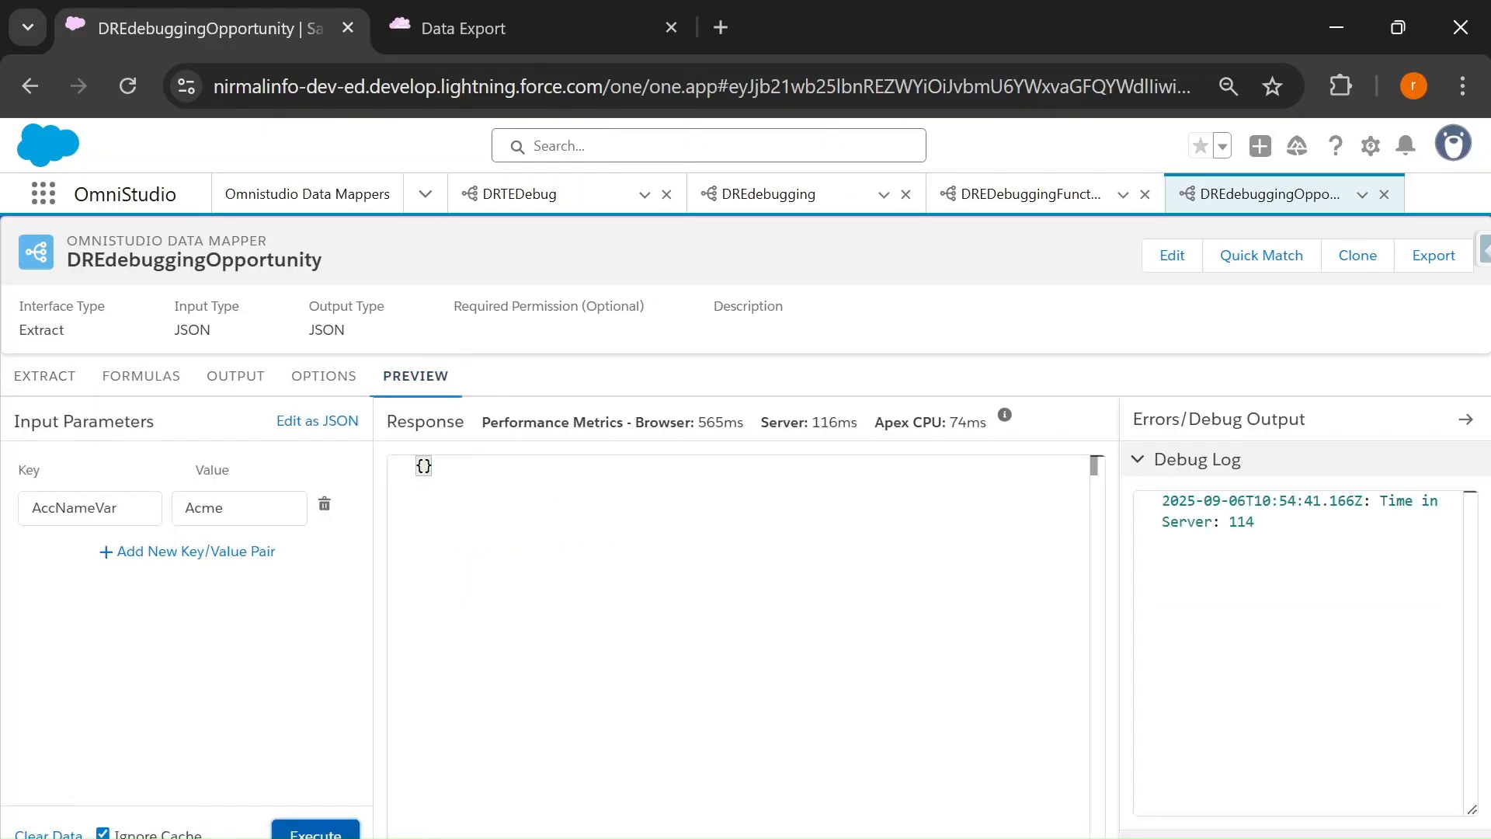
Enclose the IsClosed filter value in single quotes as 'true' and execute the preview for Acme
click(44, 376)
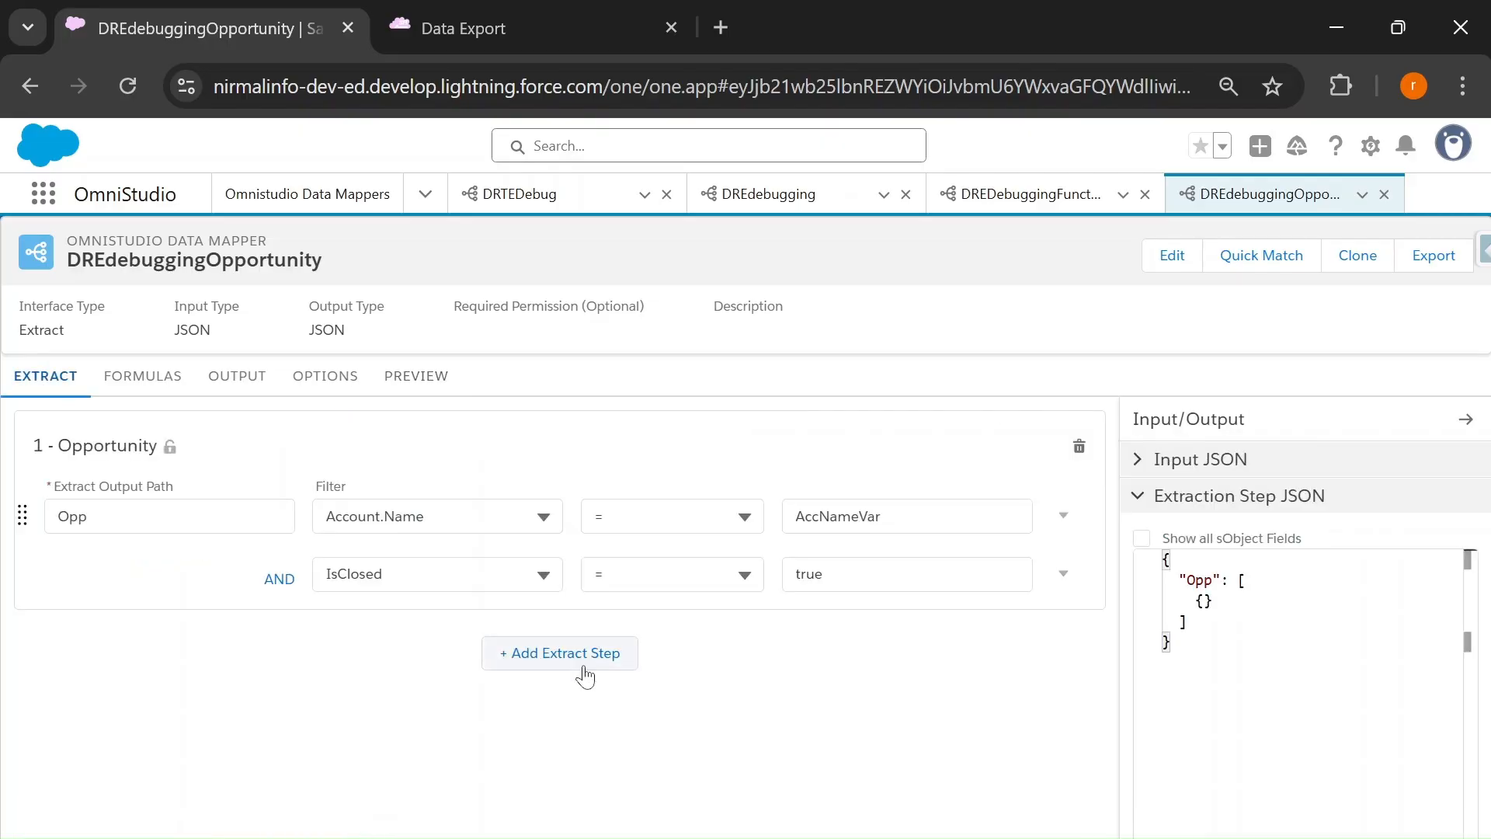
click(796, 574)
text(')
text(')
click(414, 376)
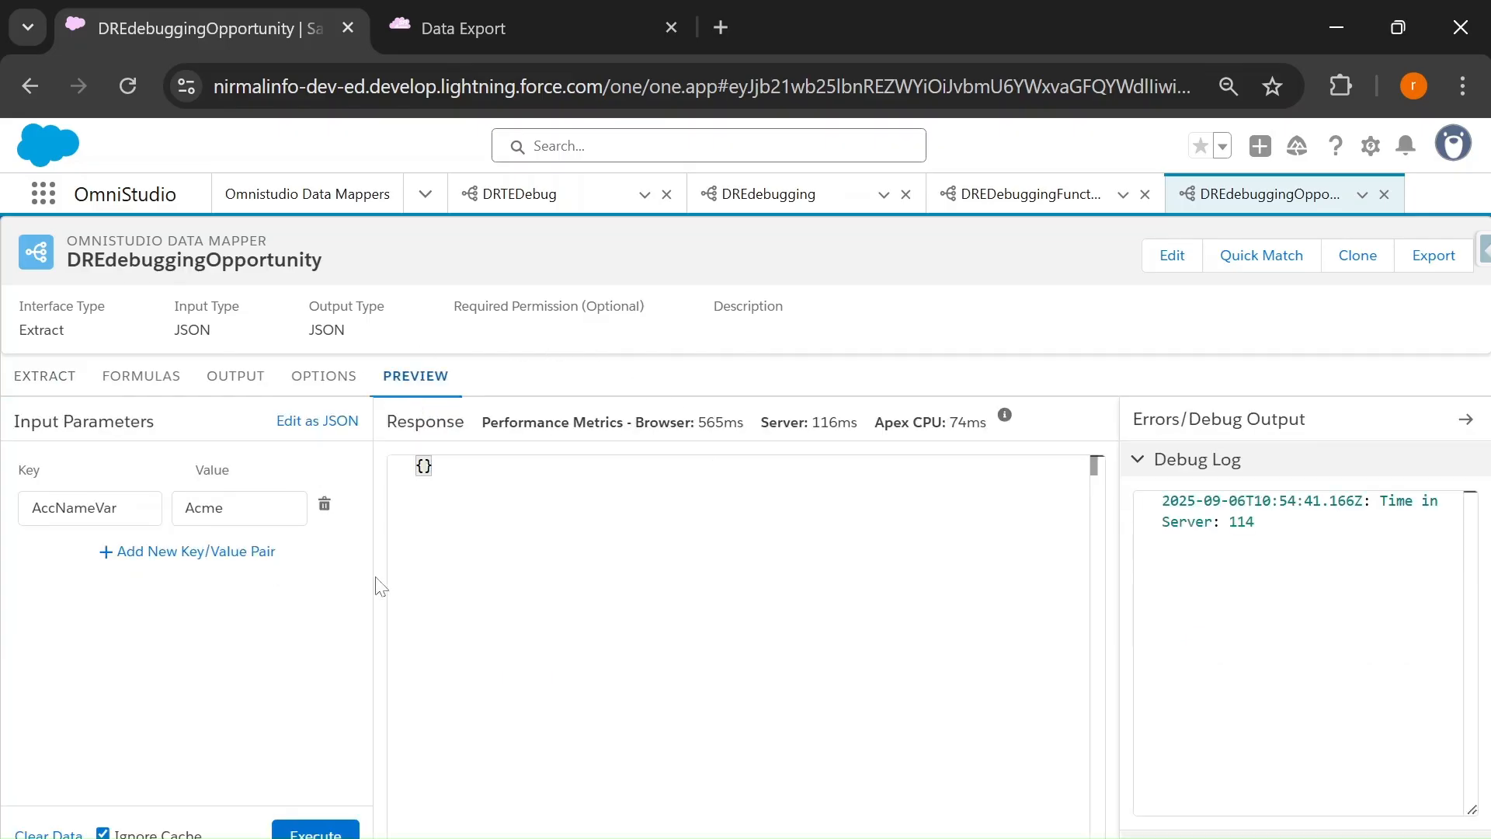
click(326, 830)
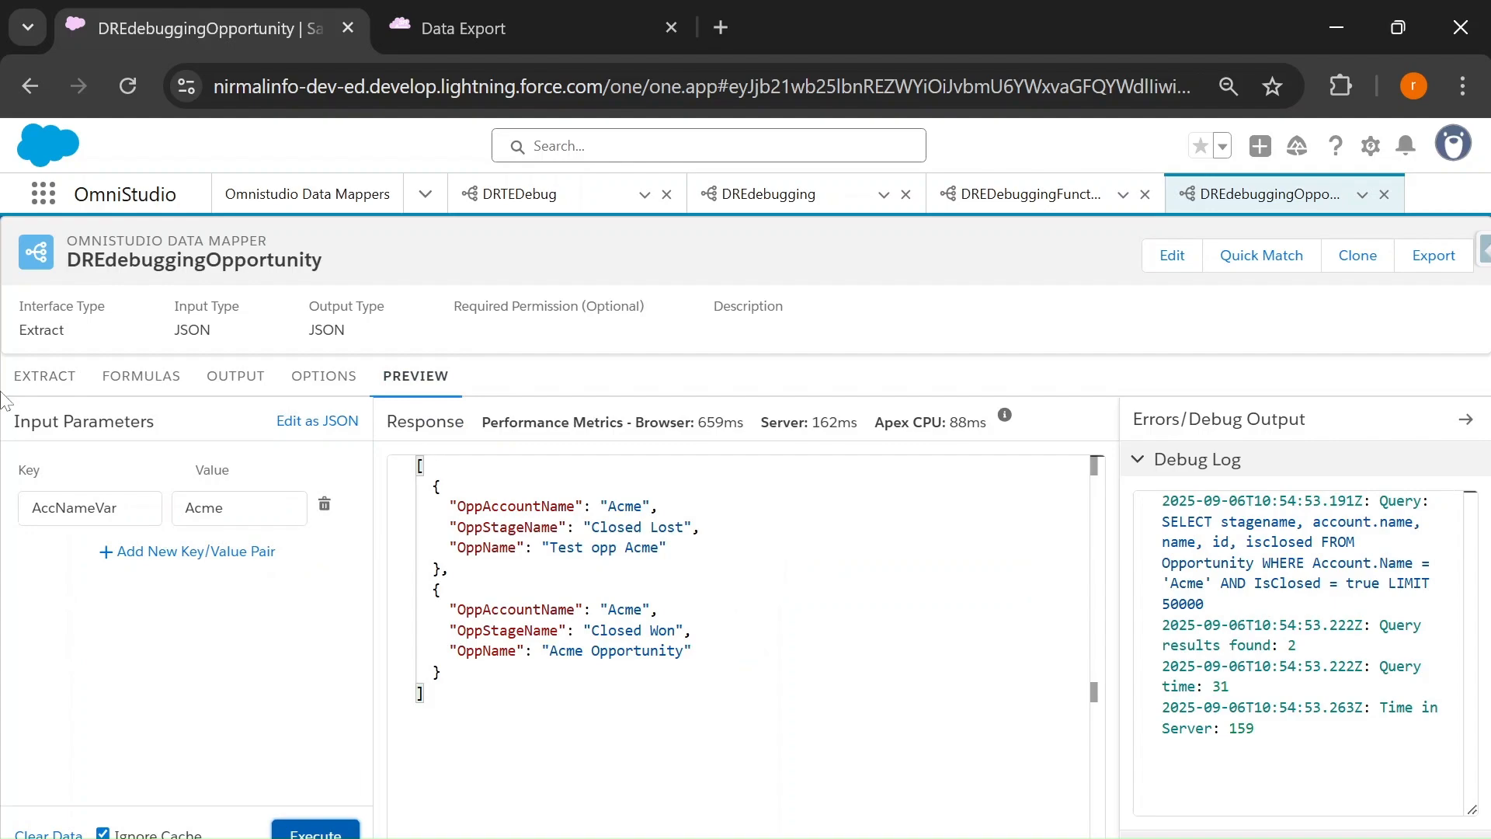
Compare with the exported opportunities, change the IsClosed filter value to 'false', and execute the preview for Acme
click(39, 375)
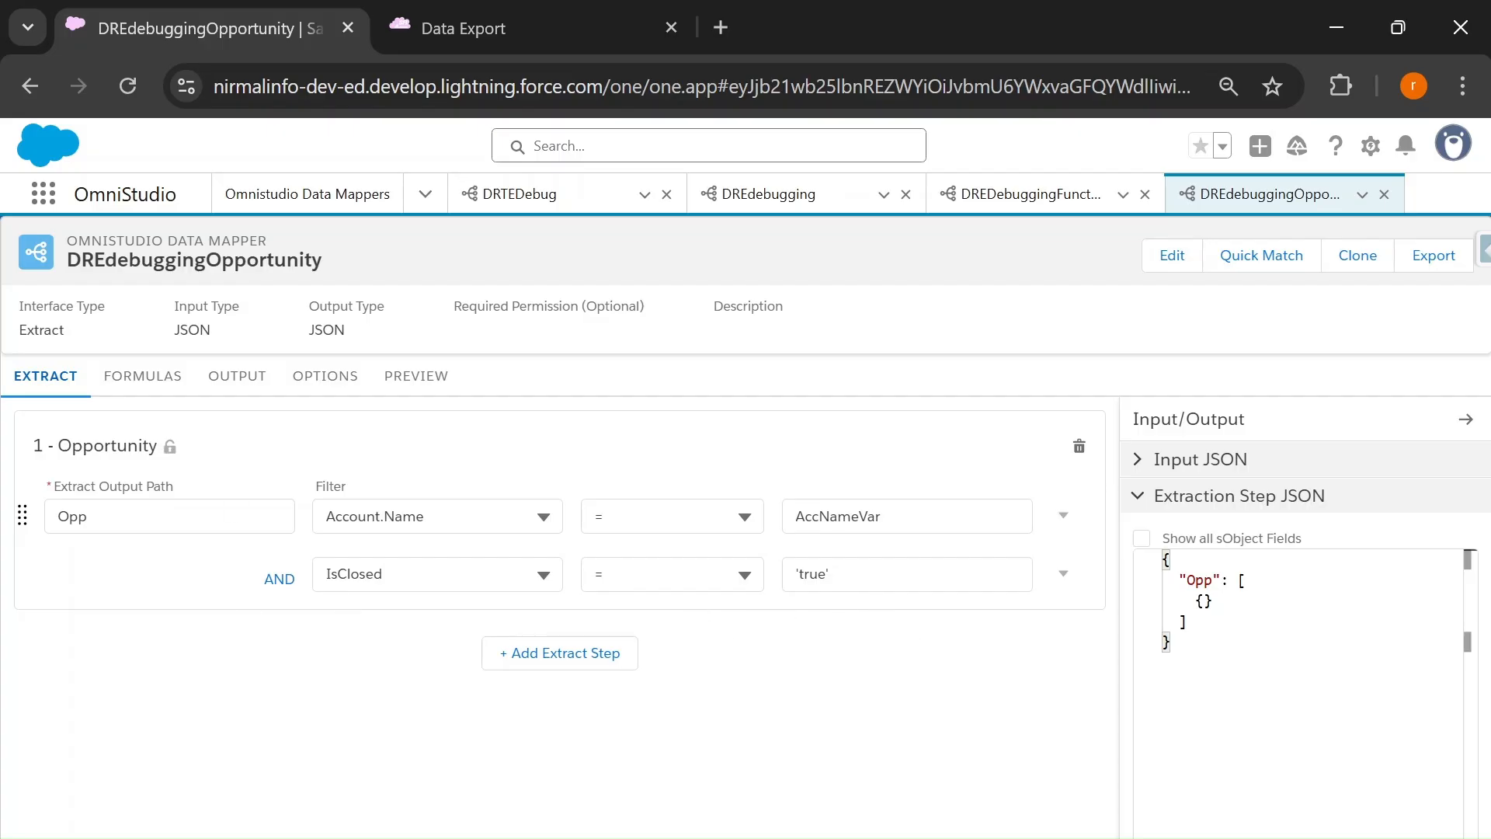
click(474, 30)
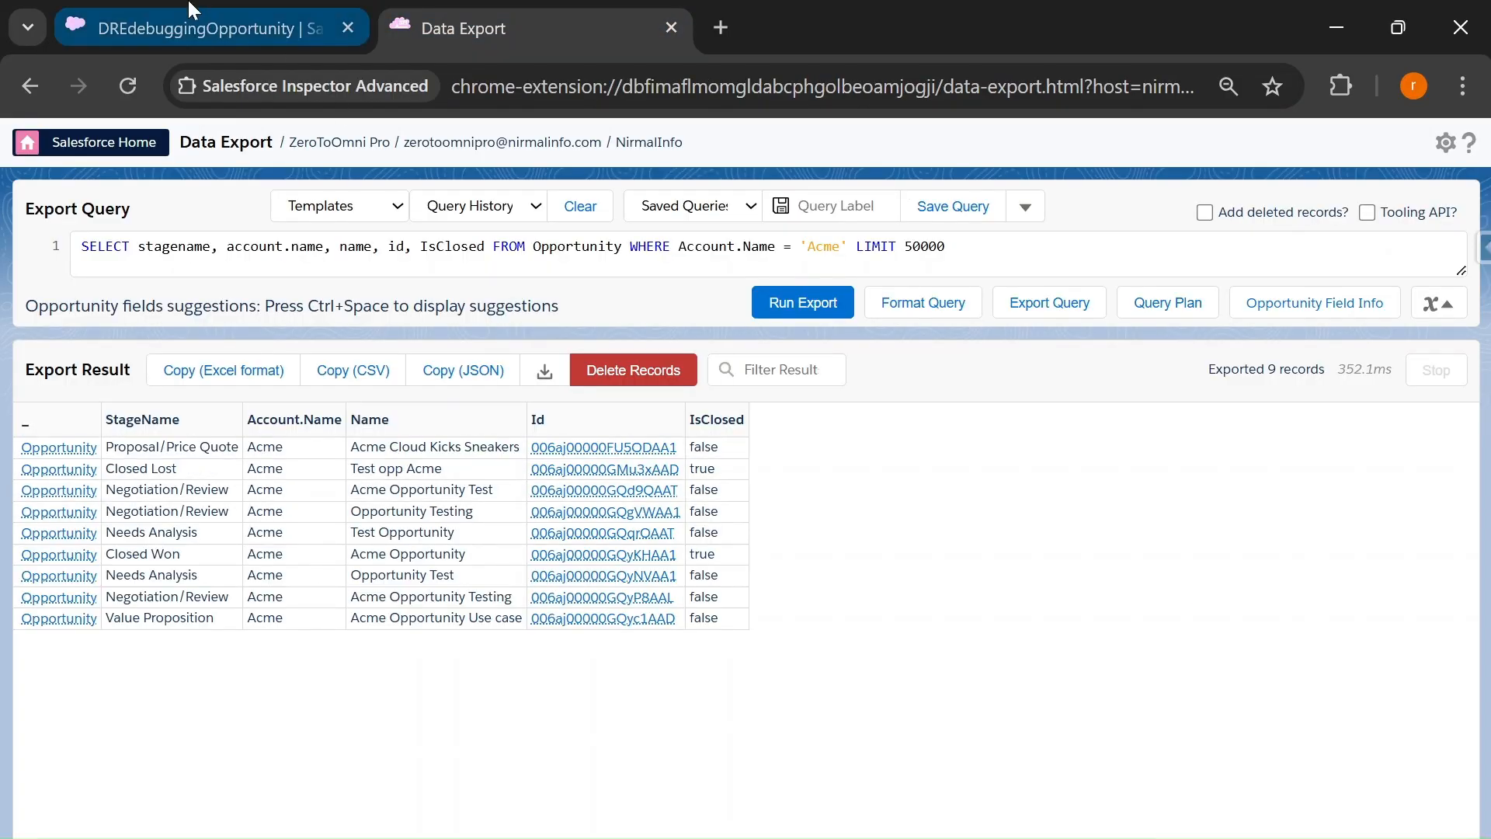
click(209, 28)
double_click(810, 574)
text(false)
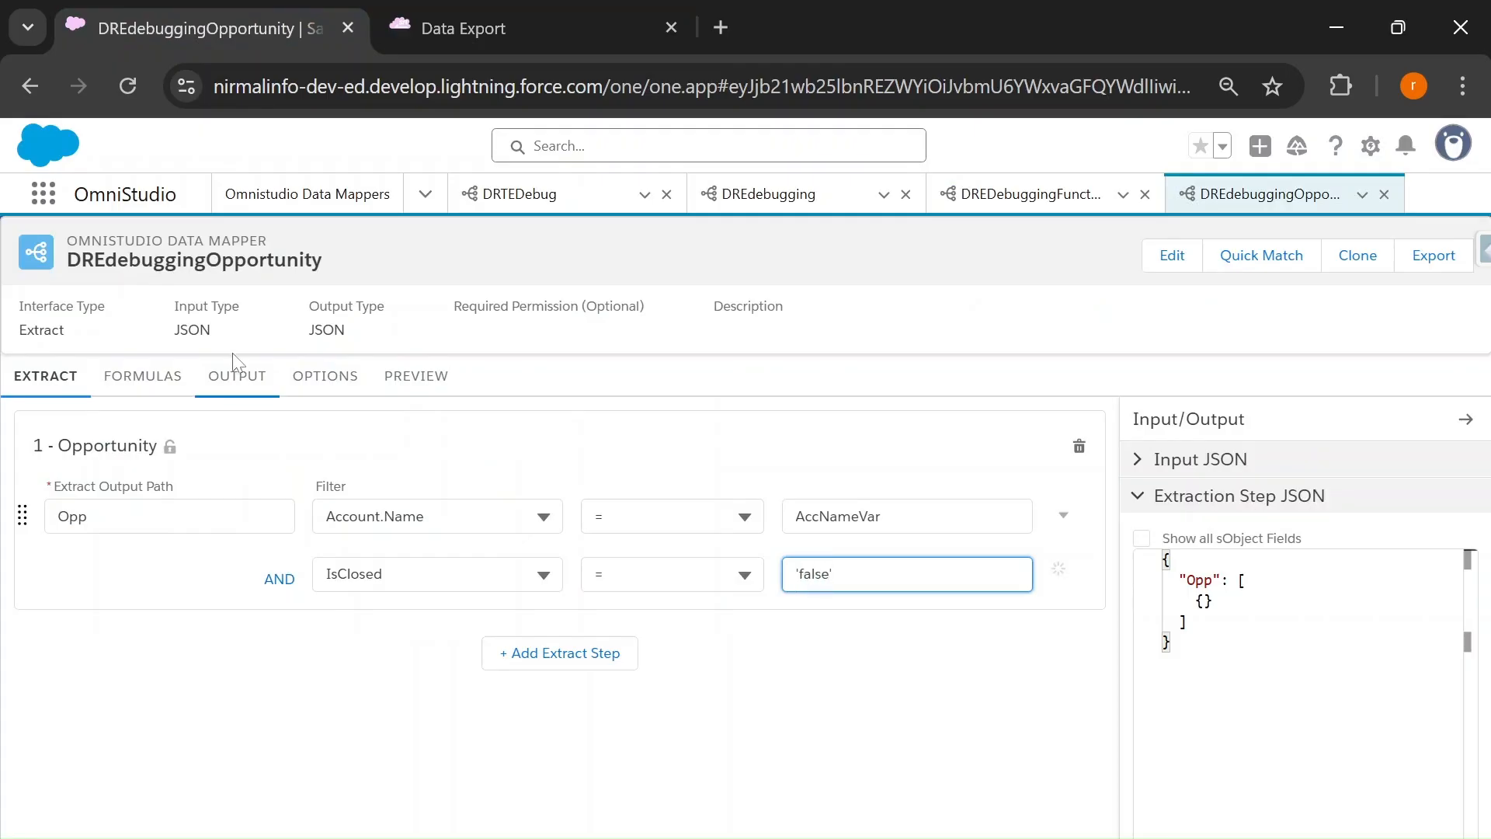
click(398, 378)
click(326, 830)
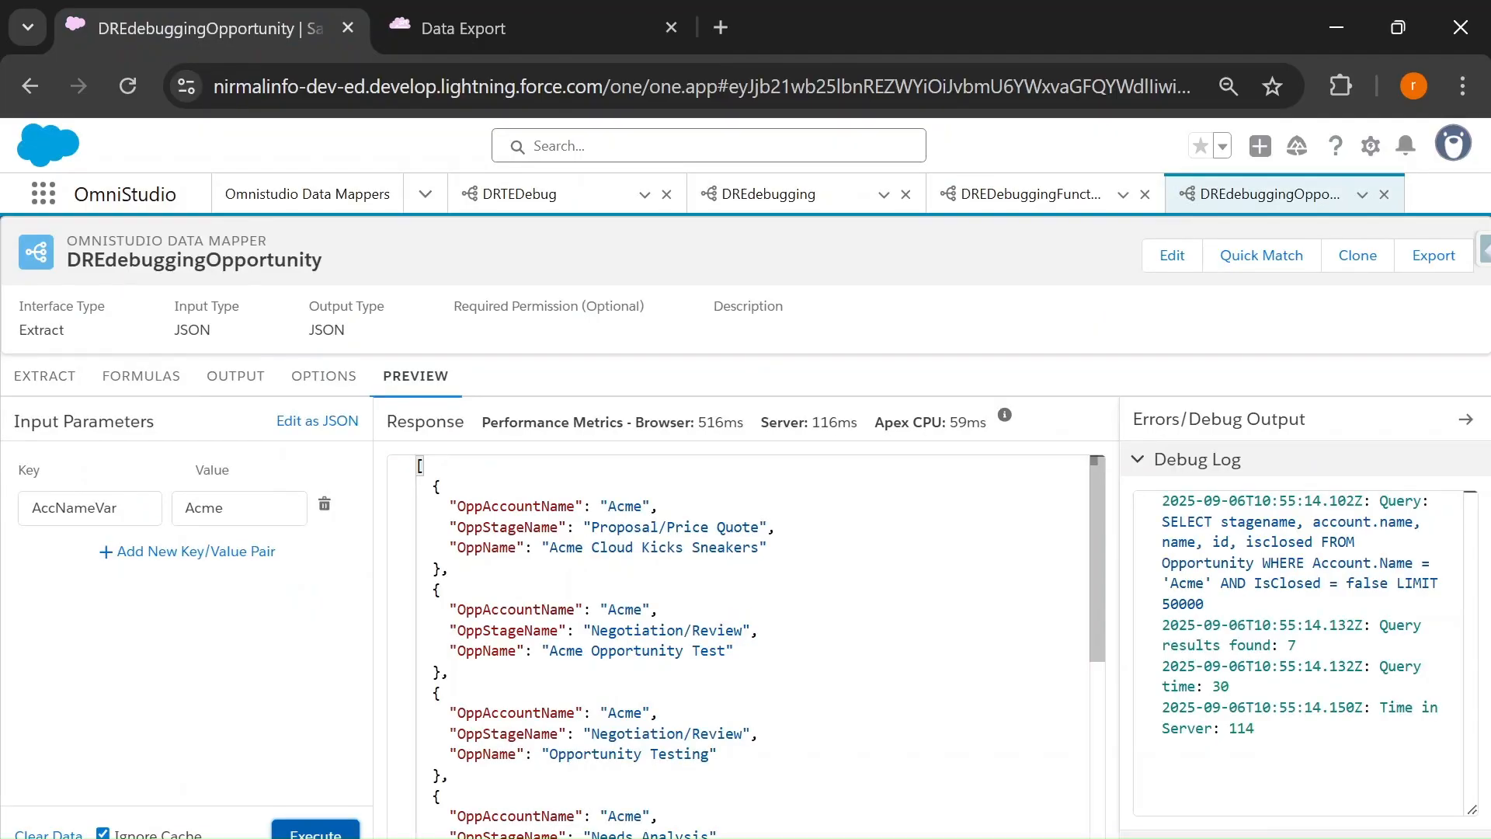
Try the IsClosed filter value as false without quotes and execute the preview for Acme
click(43, 377)
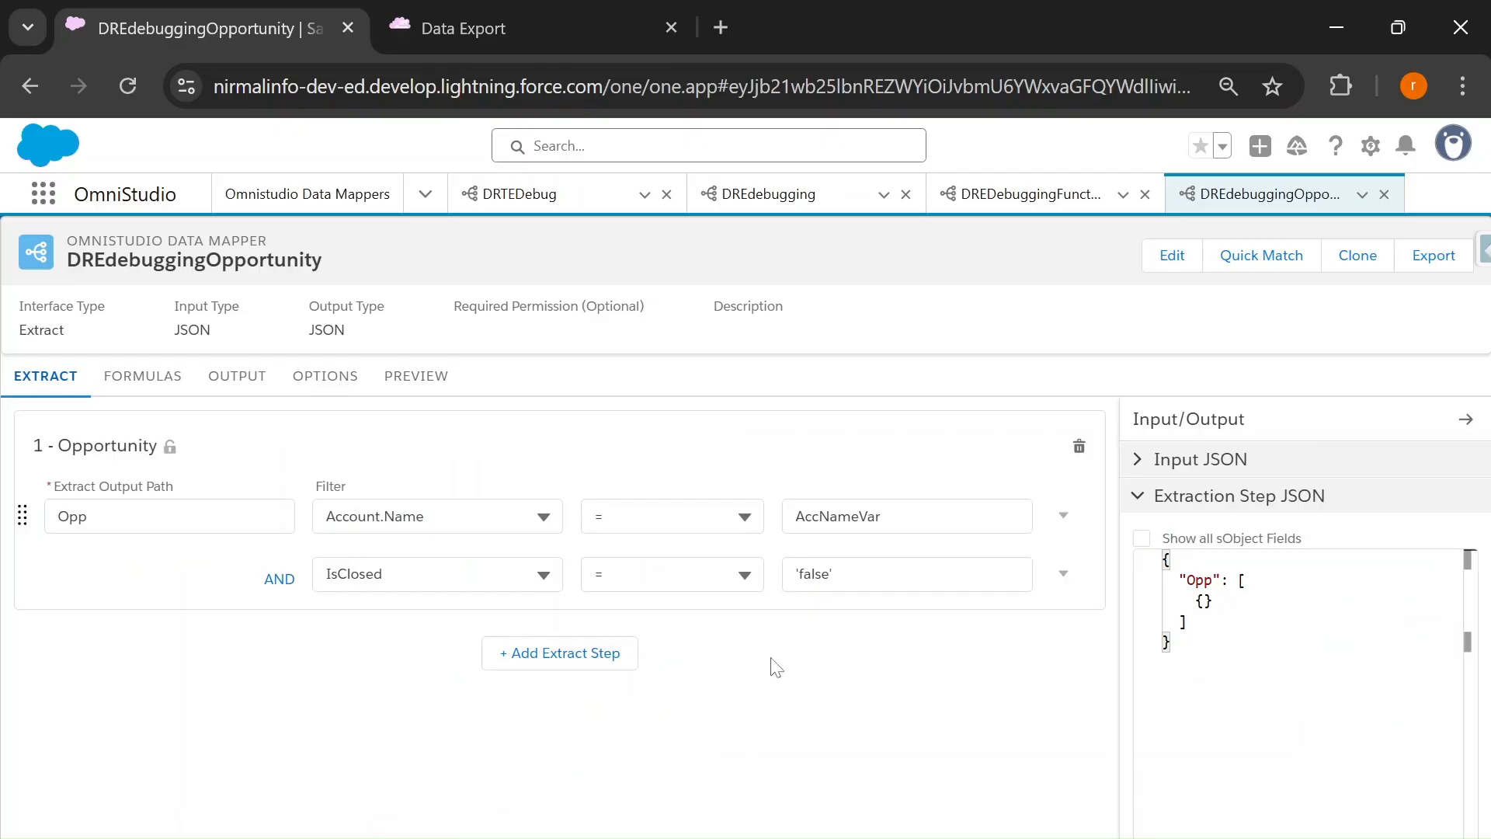
drag(842, 575, 791, 575)
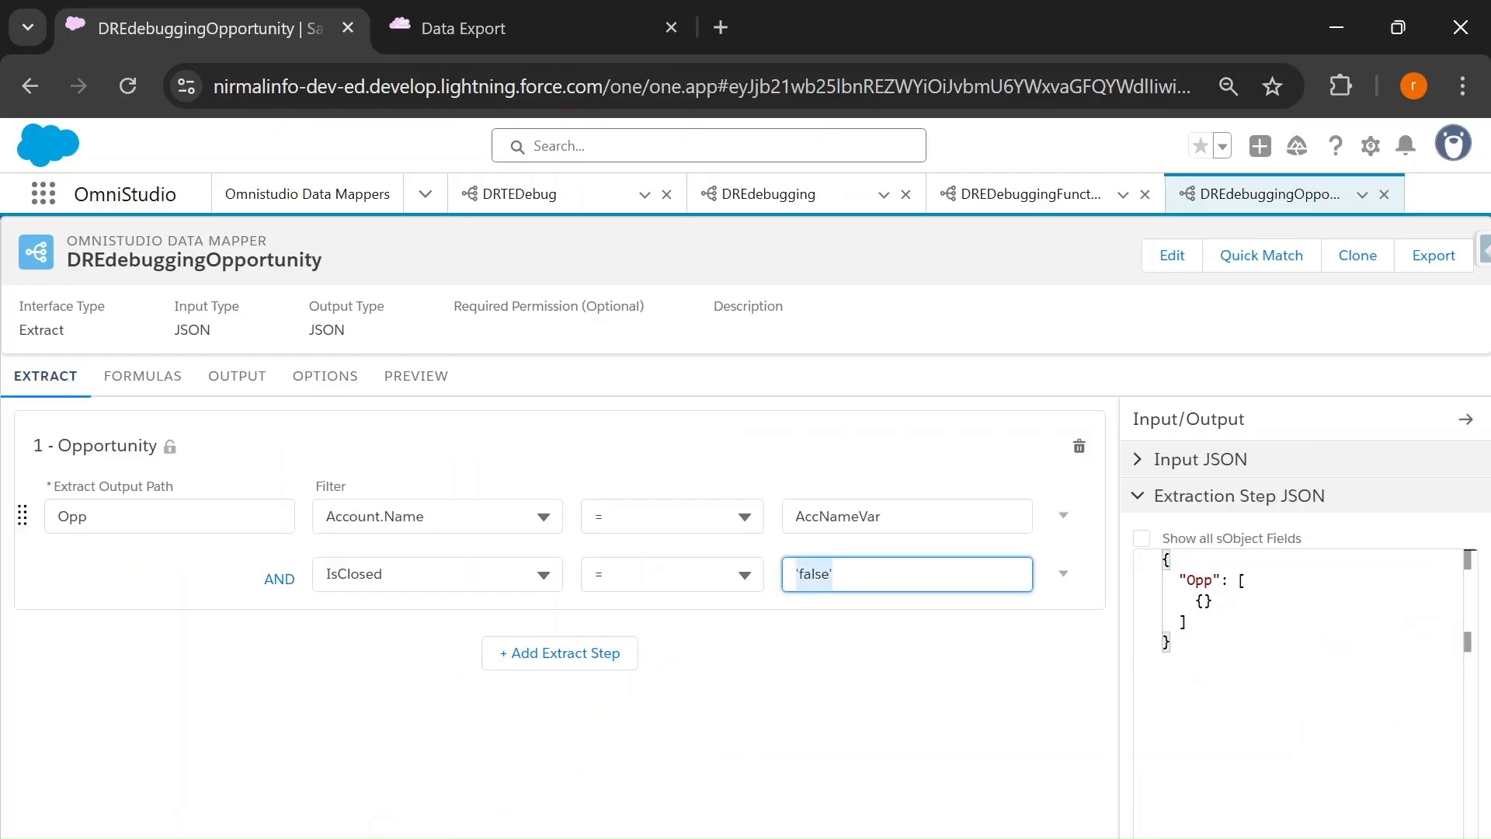
text(false)
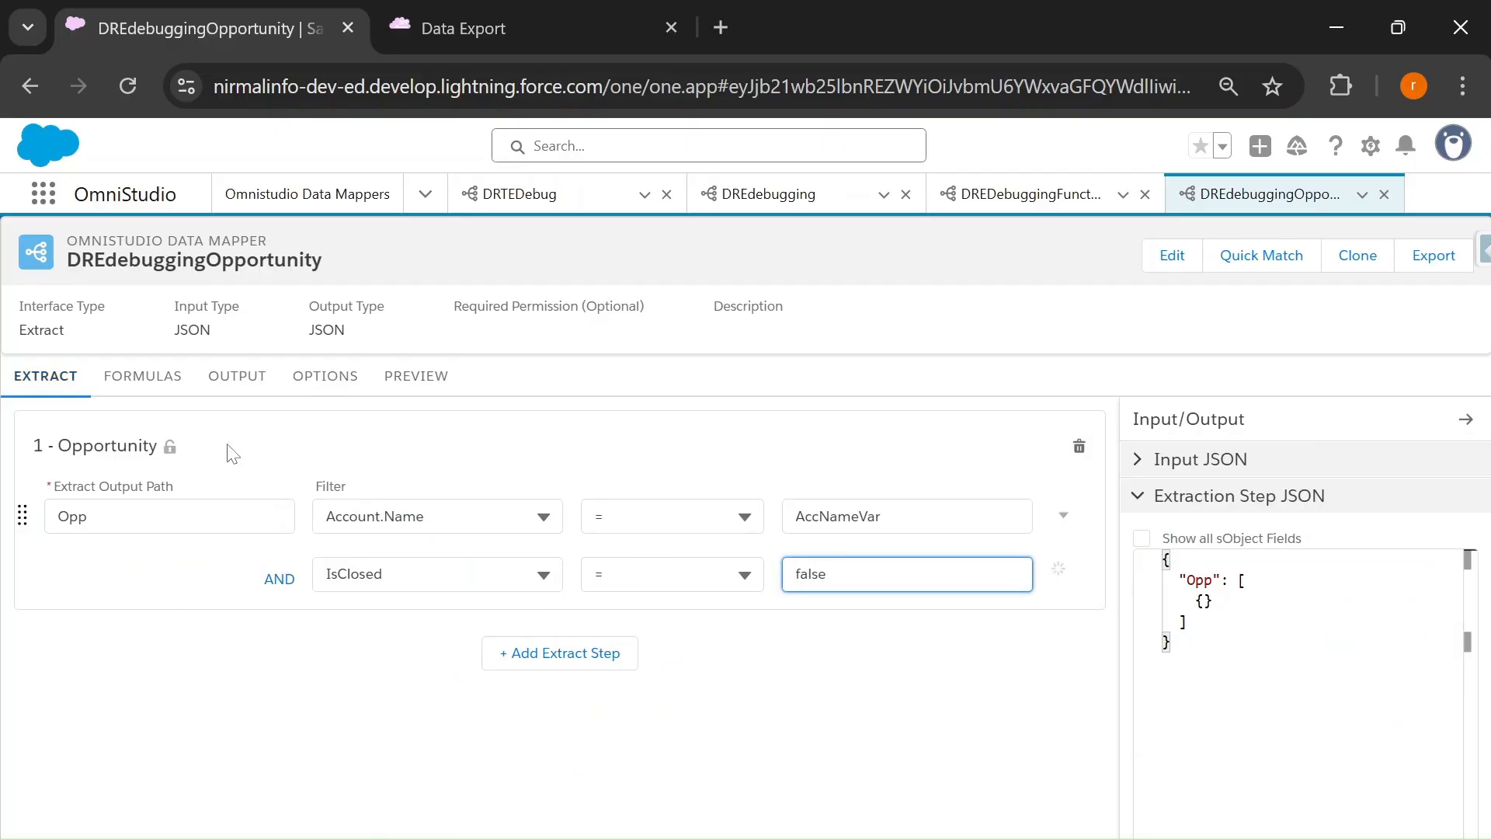
click(416, 375)
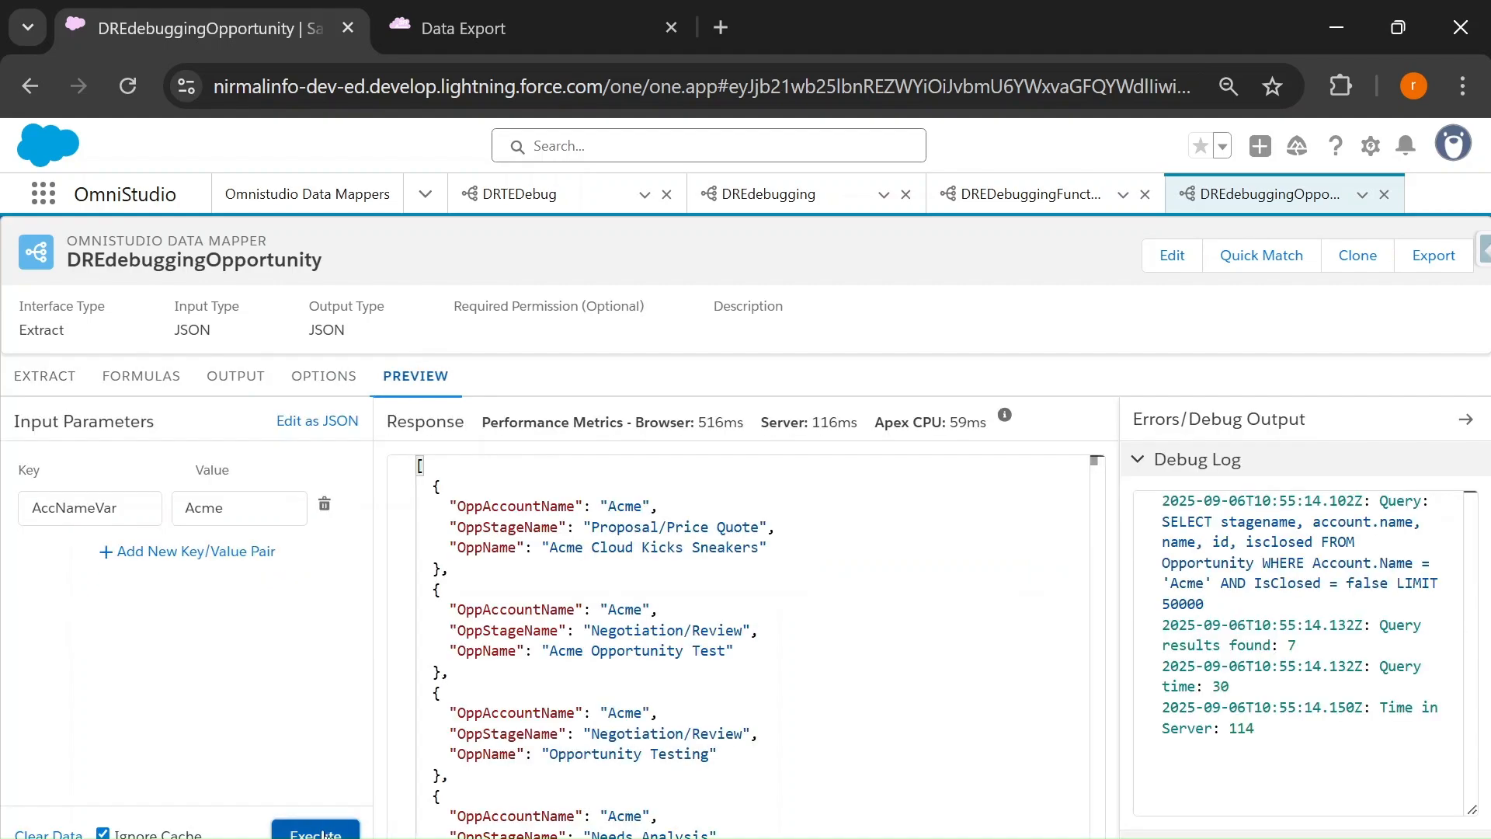
Put single quotes back around the IsClosed filter value as 'false', execute the preview, and return to the extract filters
click(46, 376)
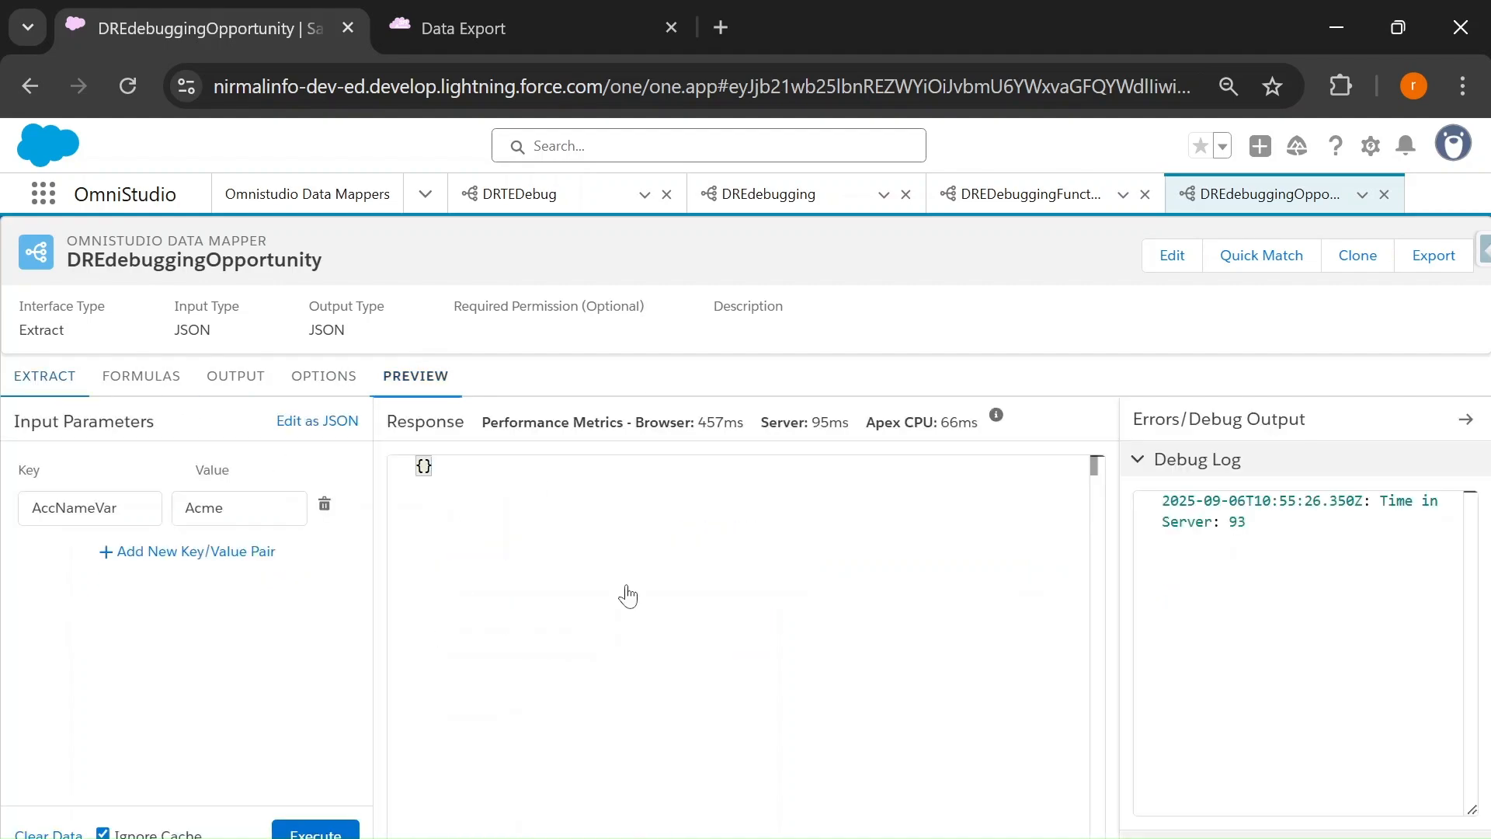
double_click(810, 574)
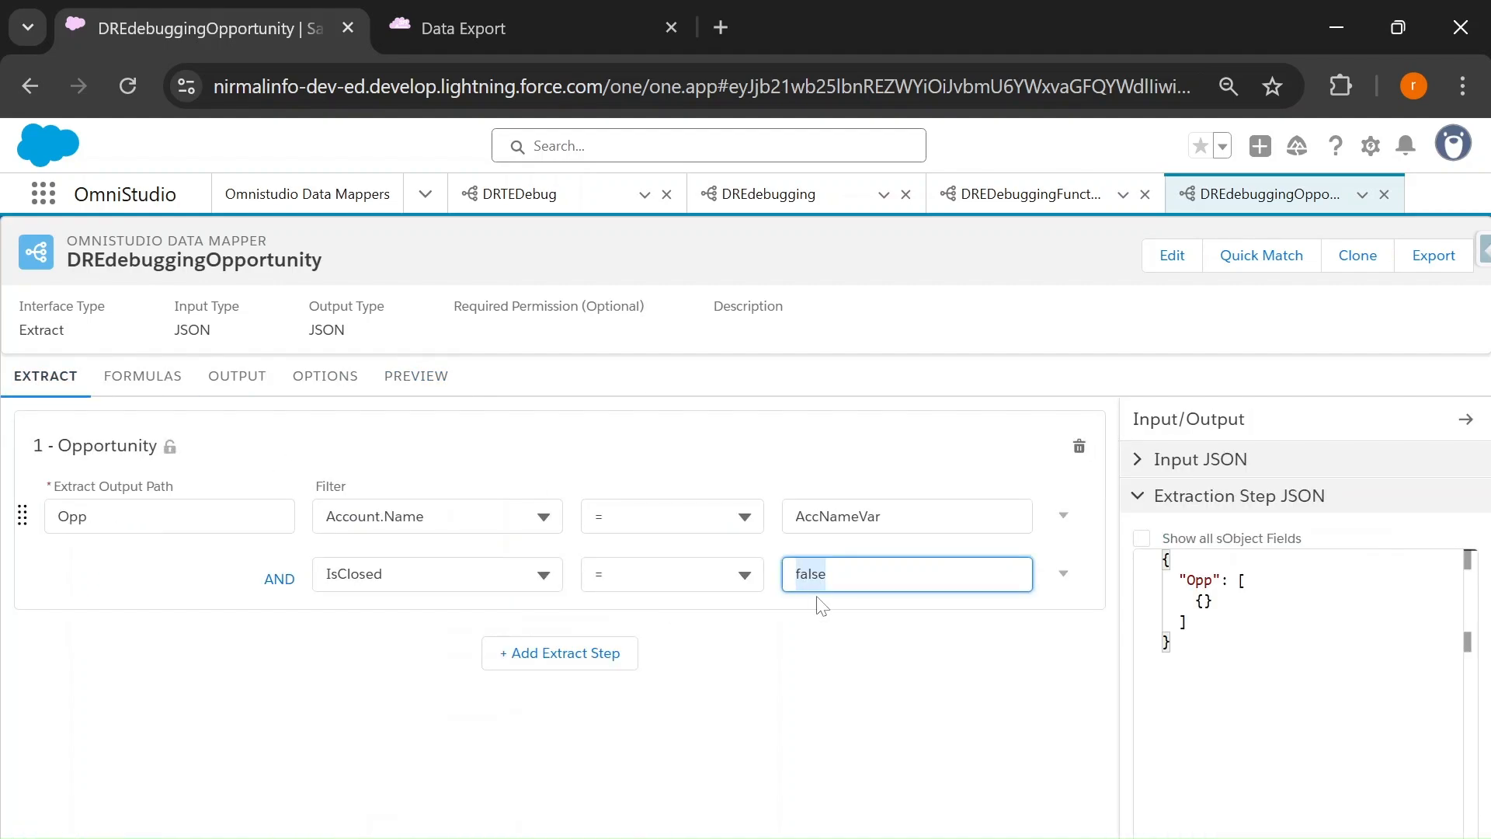
click(838, 575)
text(')
key(Home)
text(')
click(392, 379)
click(349, 833)
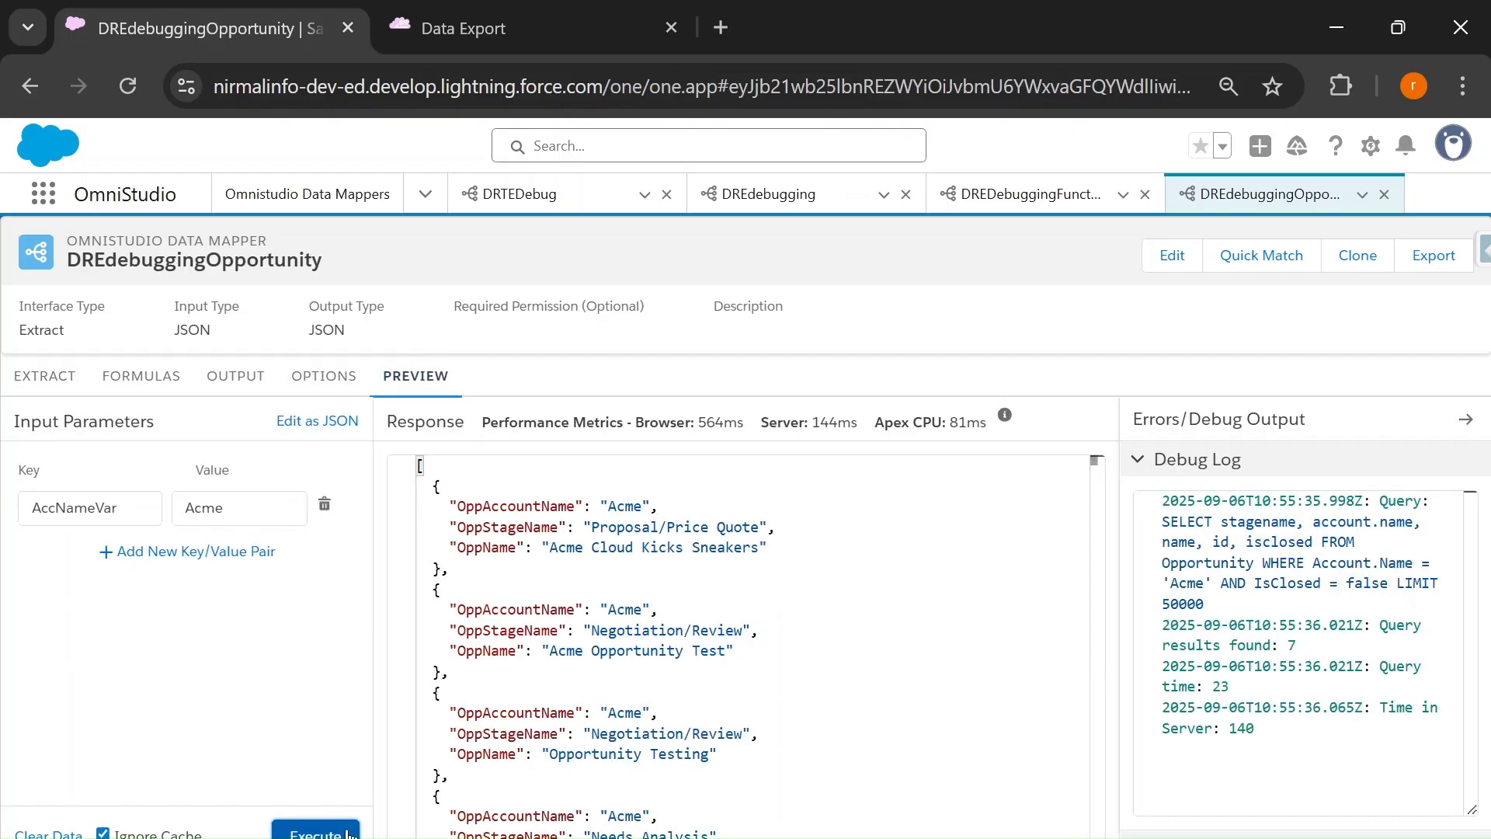
click(44, 376)
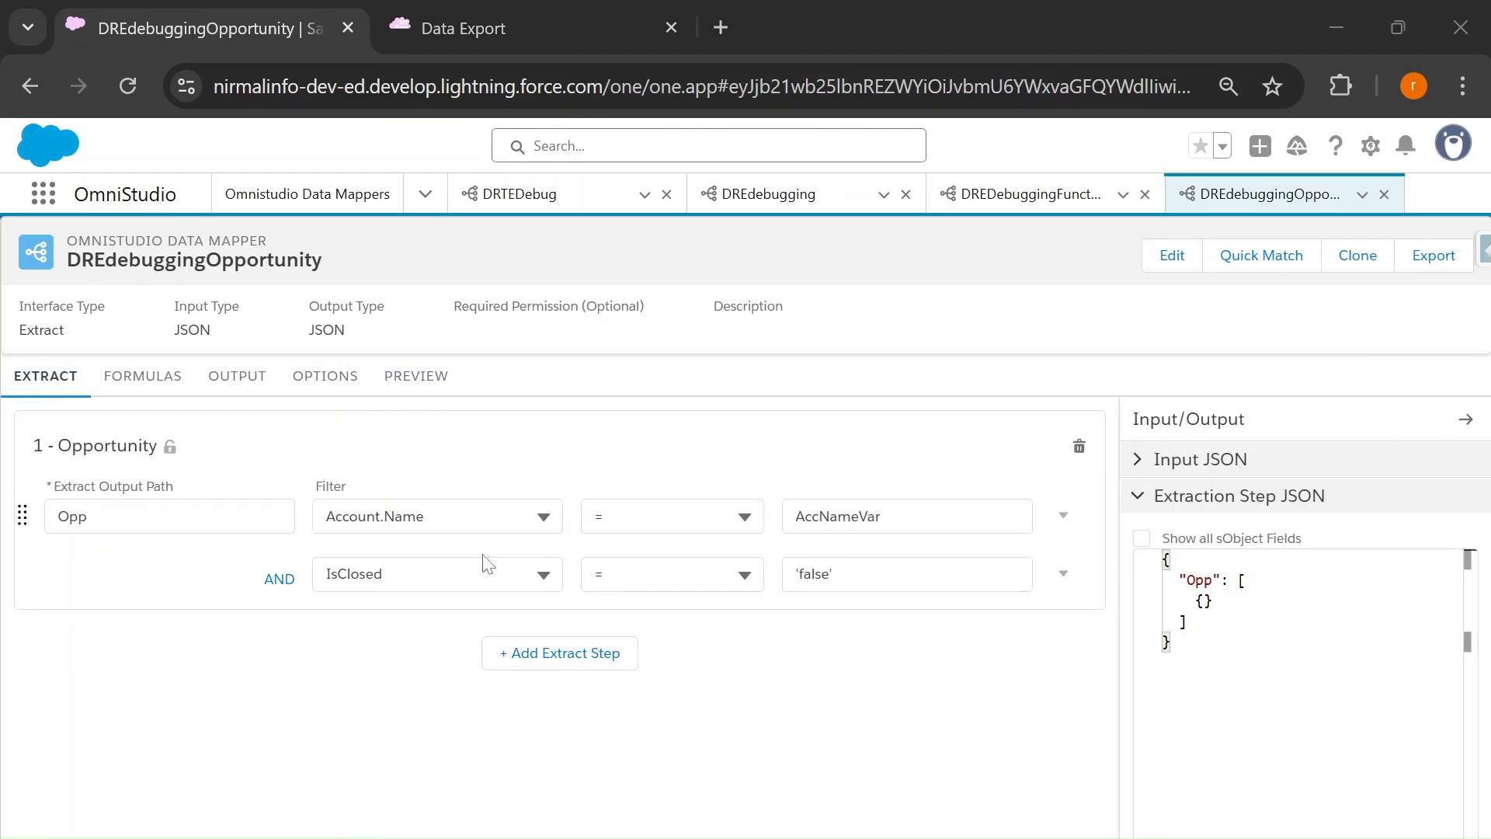
key(alt+Tab)
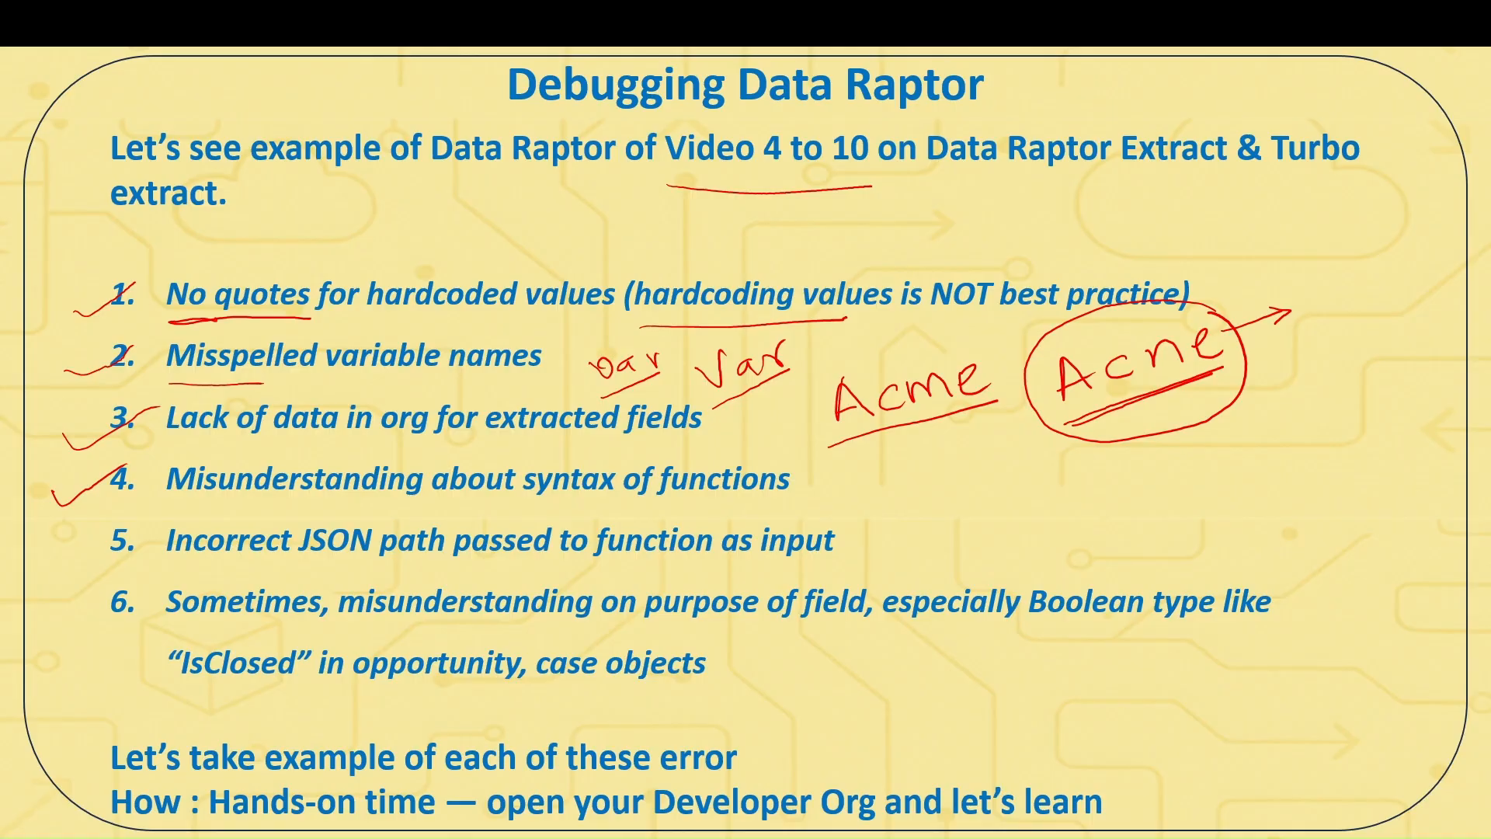
drag(61, 620, 130, 587)
drag(644, 629, 846, 631)
mouse_move(1023, 629)
mouse_down()
mouse_move(1173, 639)
mouse_move(1101, 533)
mouse_move(1029, 625)
mouse_up()
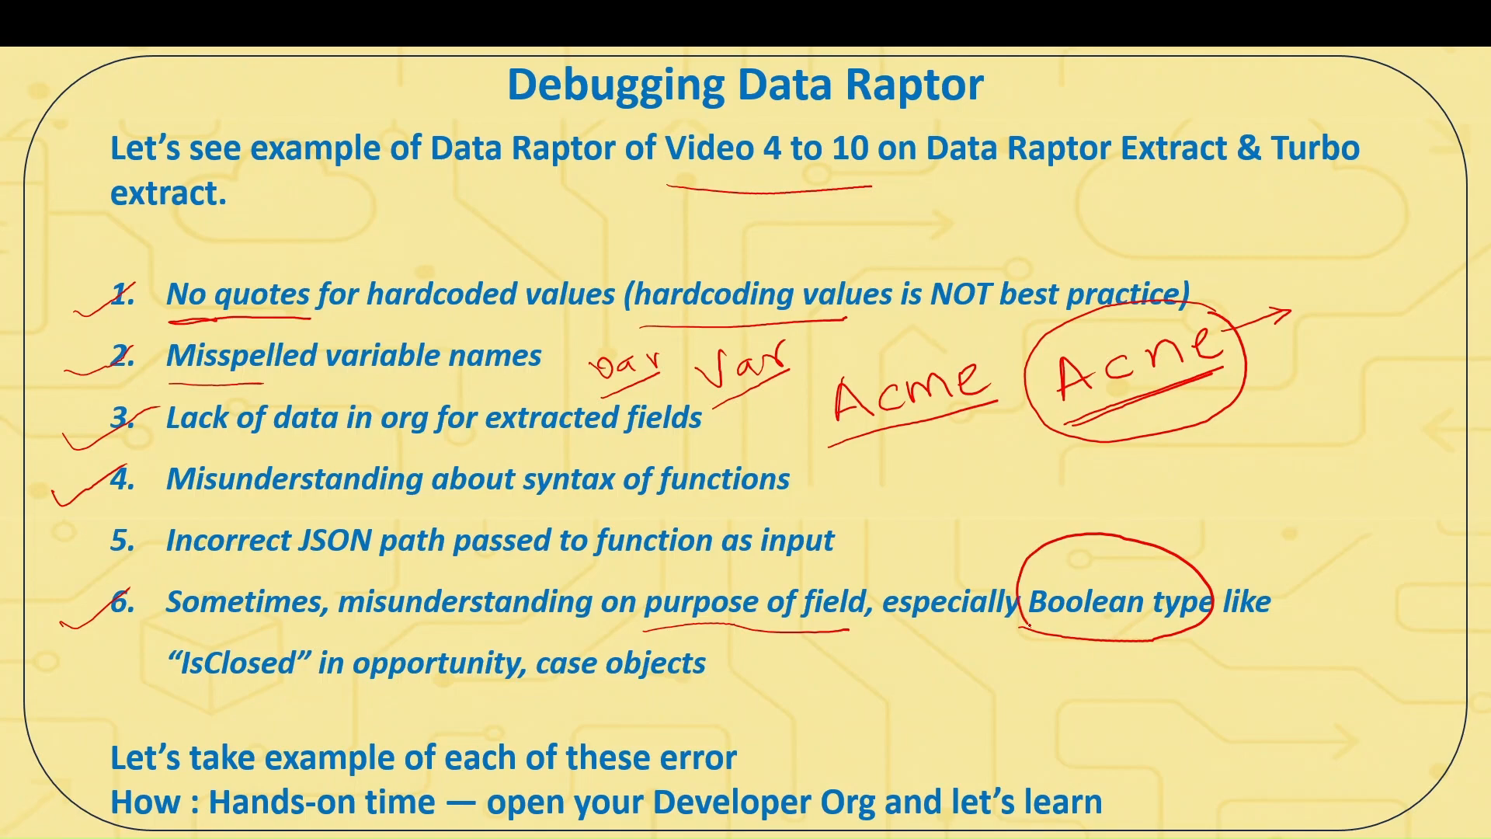
drag(57, 558, 125, 530)
key(alt+Tab)
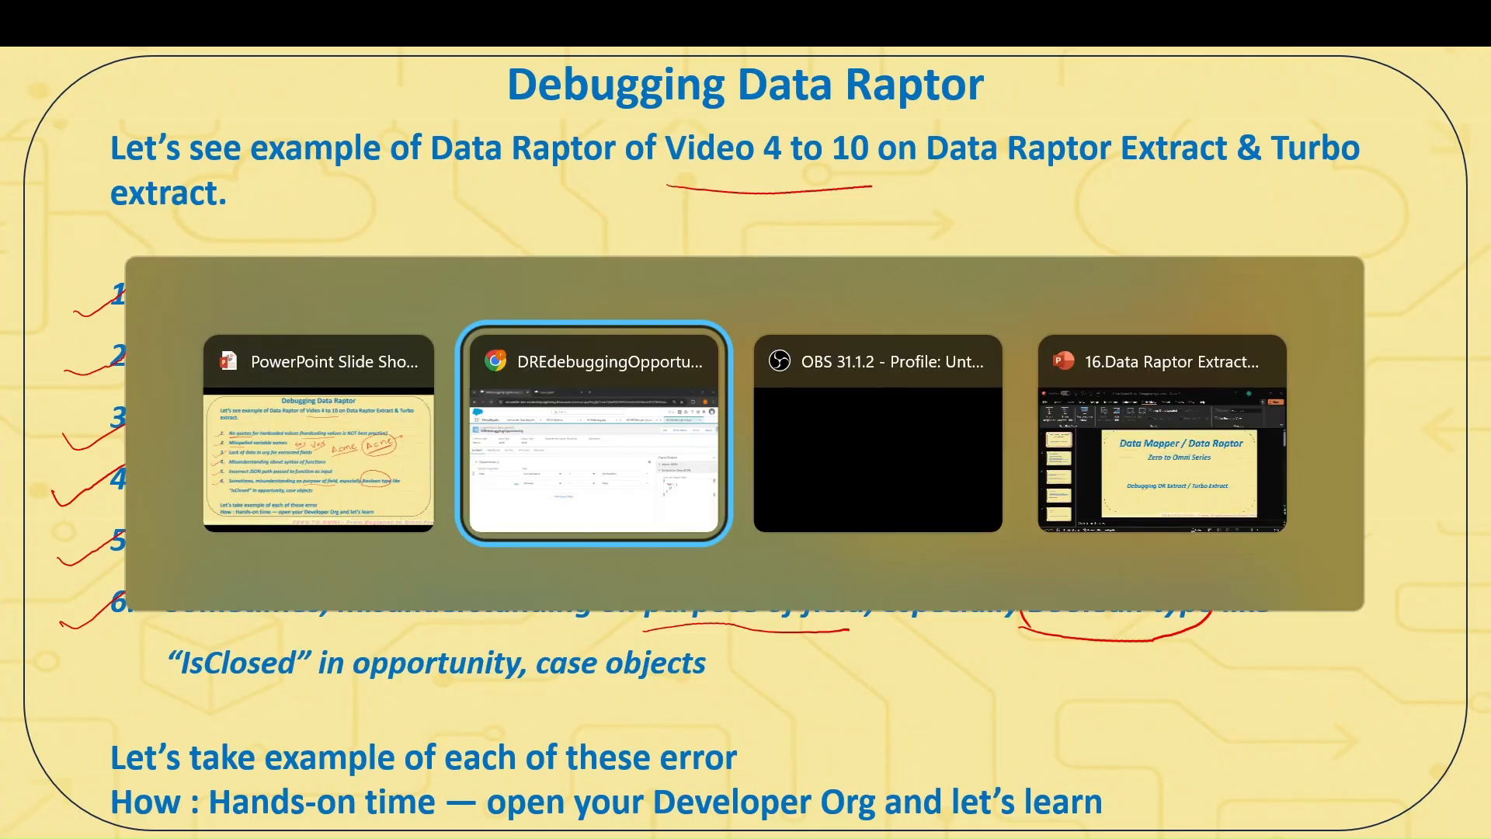
Open the preview of the DREDebuggingFunctions data mapper and switch its input parameters to JSON editing
click(1024, 194)
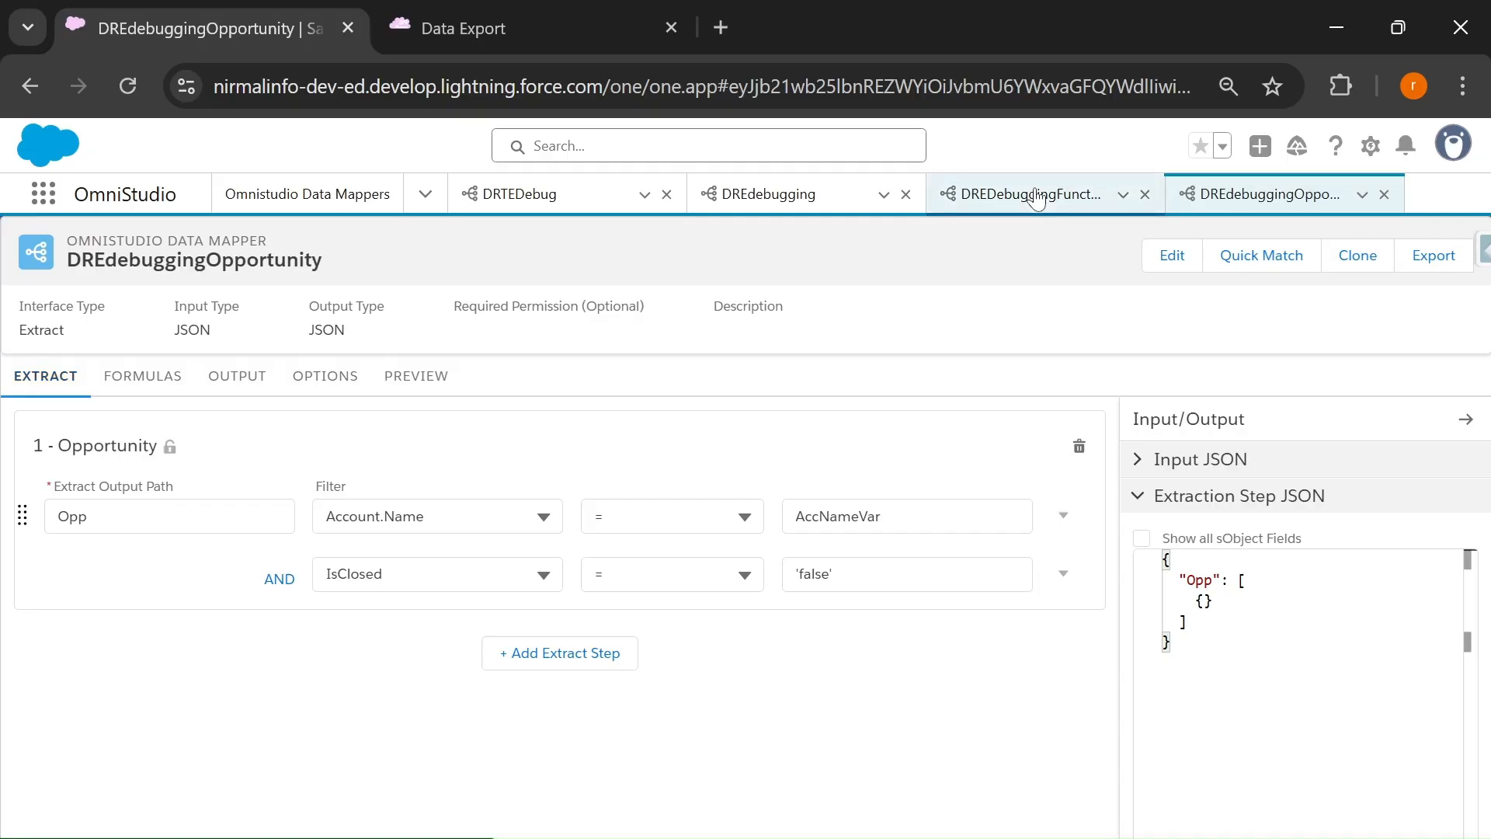
click(423, 376)
click(318, 423)
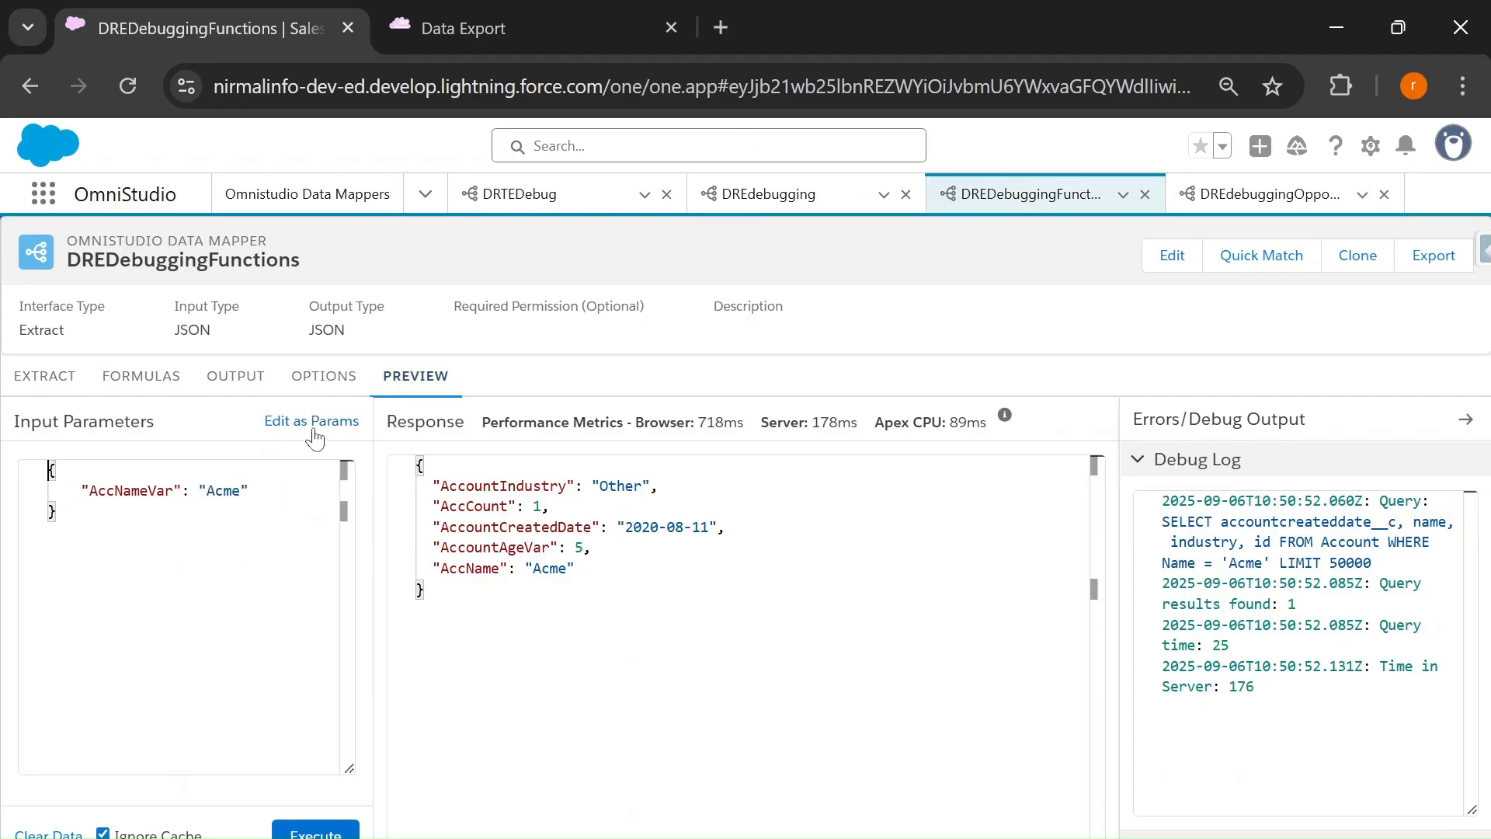
Wrap the AccNameVar entry in the input JSON inside a parent object named input
key(Return)
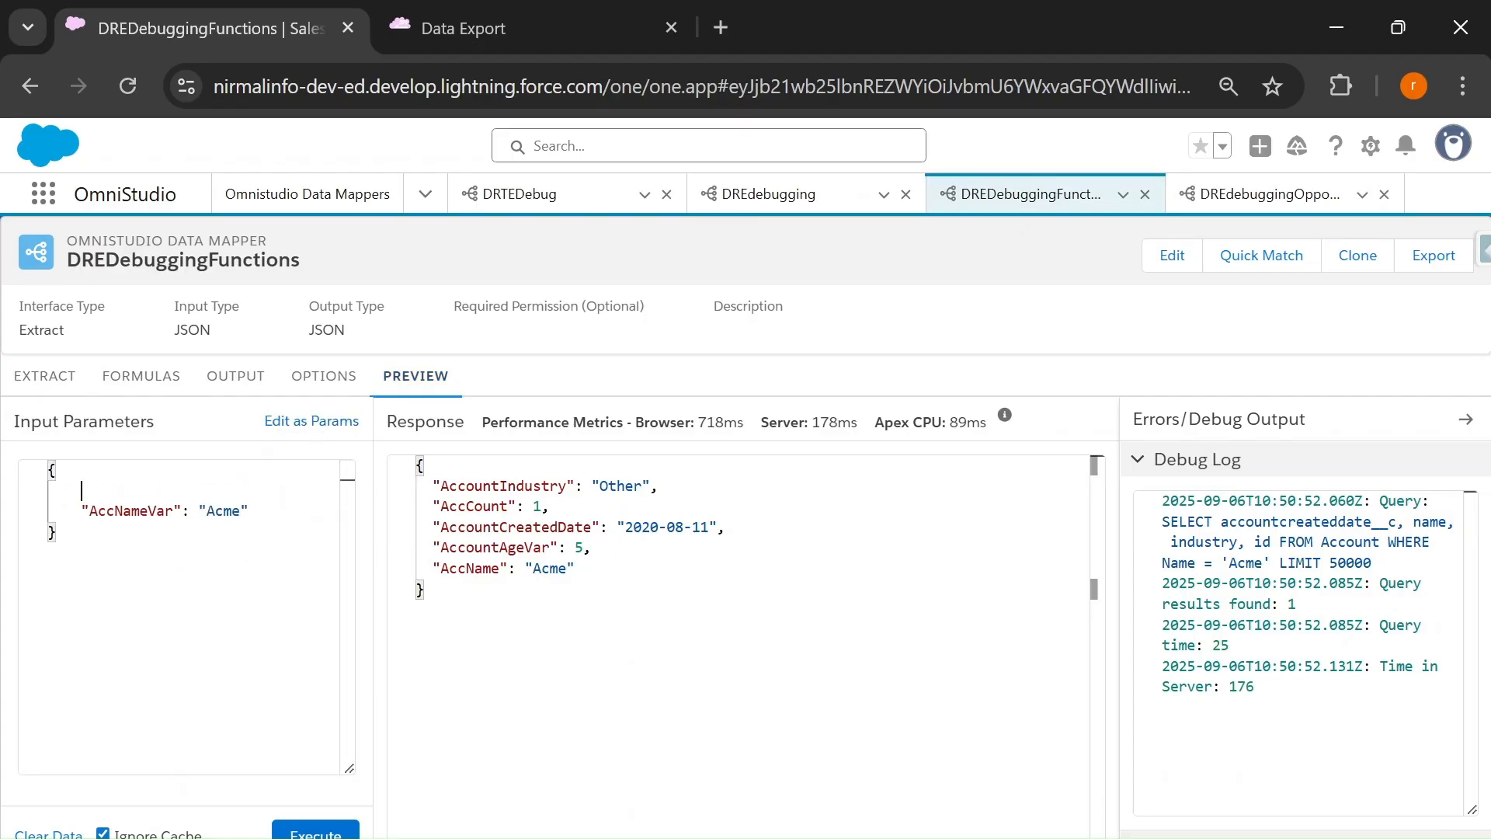
text("":)
key(Left)
key(Left)
text(input":)
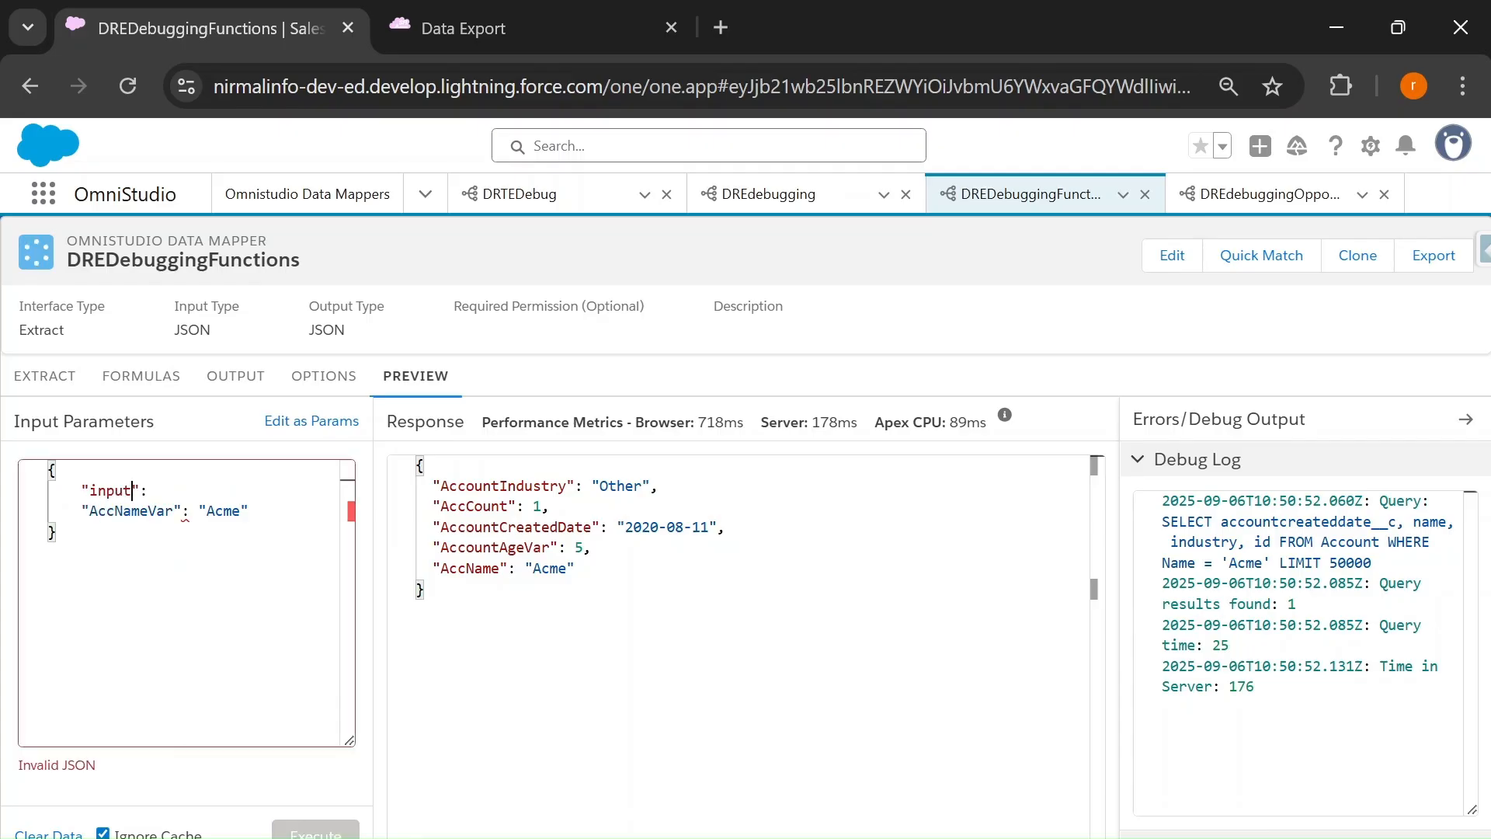
text({)
key(Delete)
key(Down)
key(Down)
key(Return)
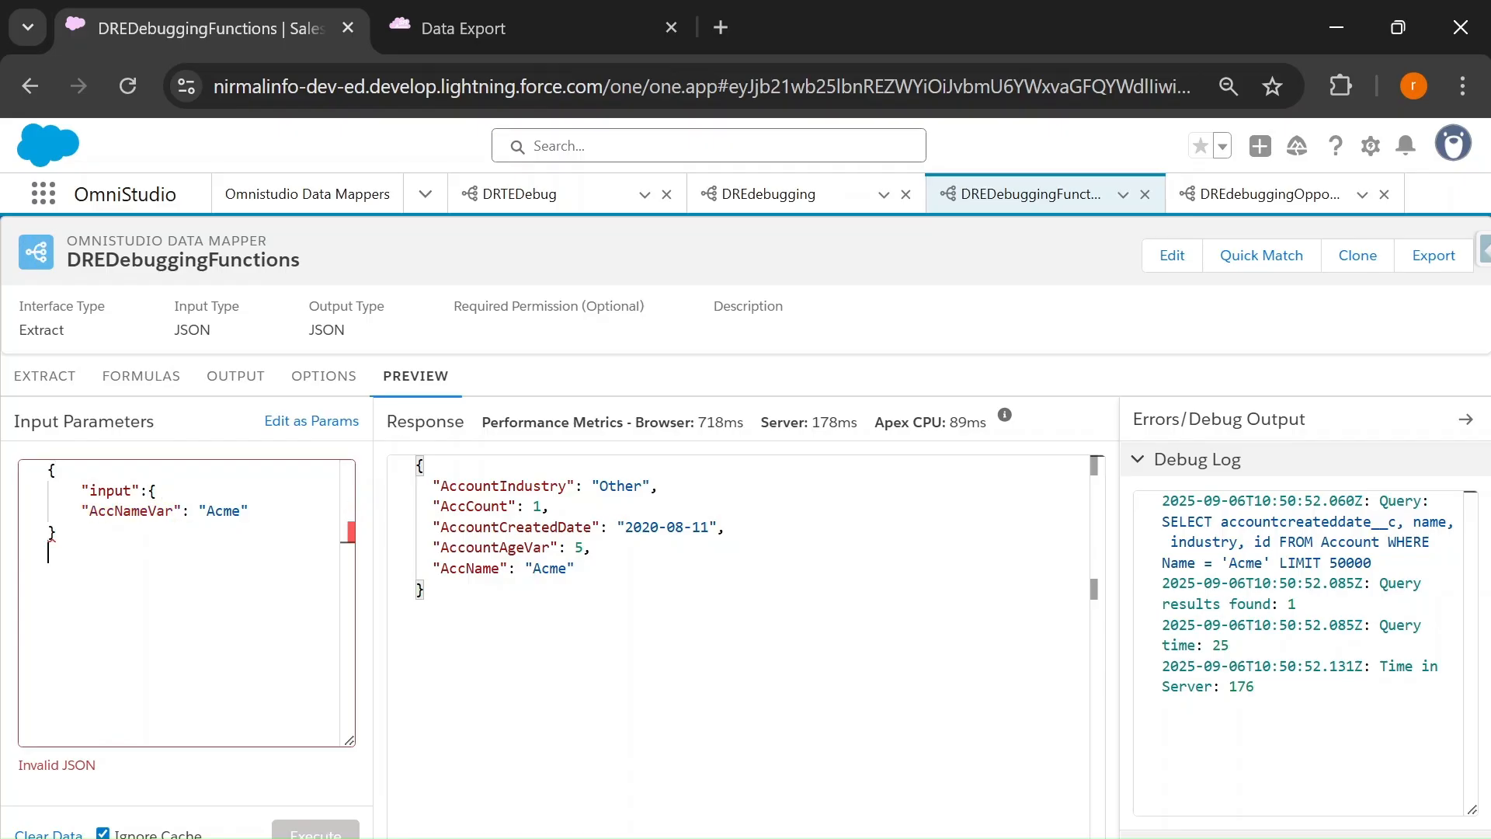
text(})
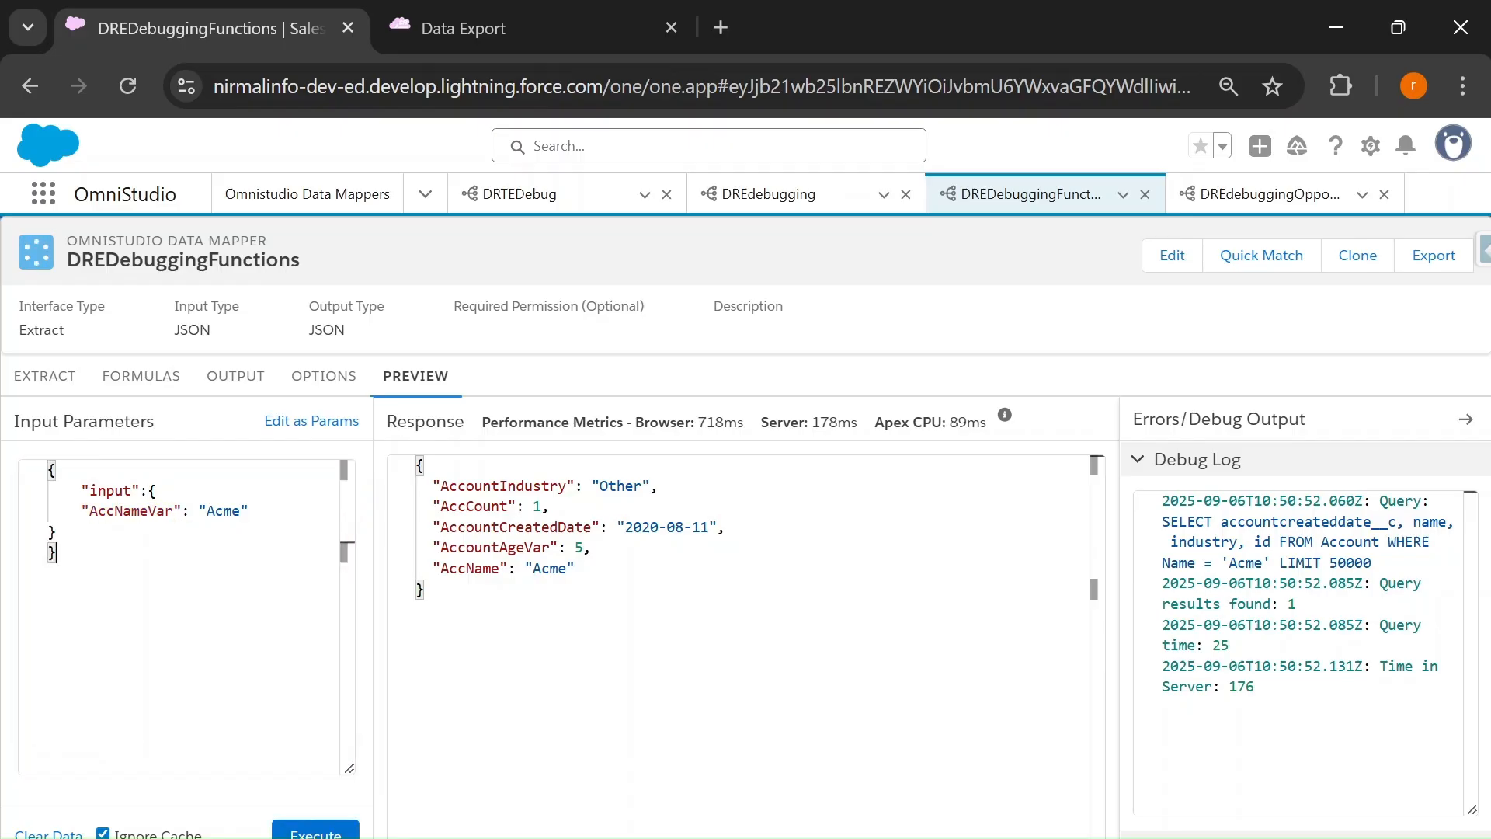
Execute the preview with the nested AccNameVar input and open the Account extract step to check its filter
double_click(173, 511)
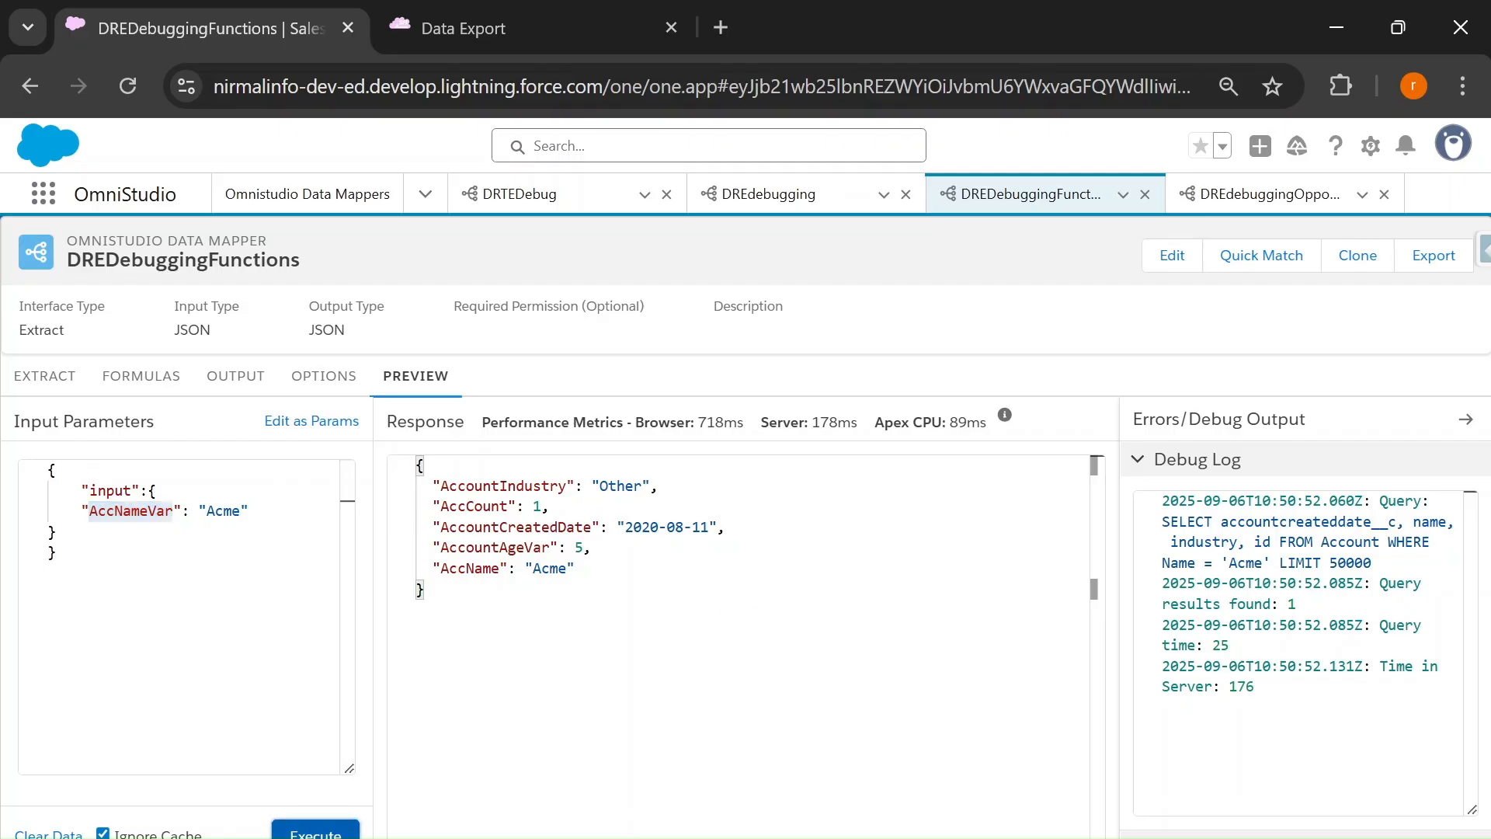
click(315, 831)
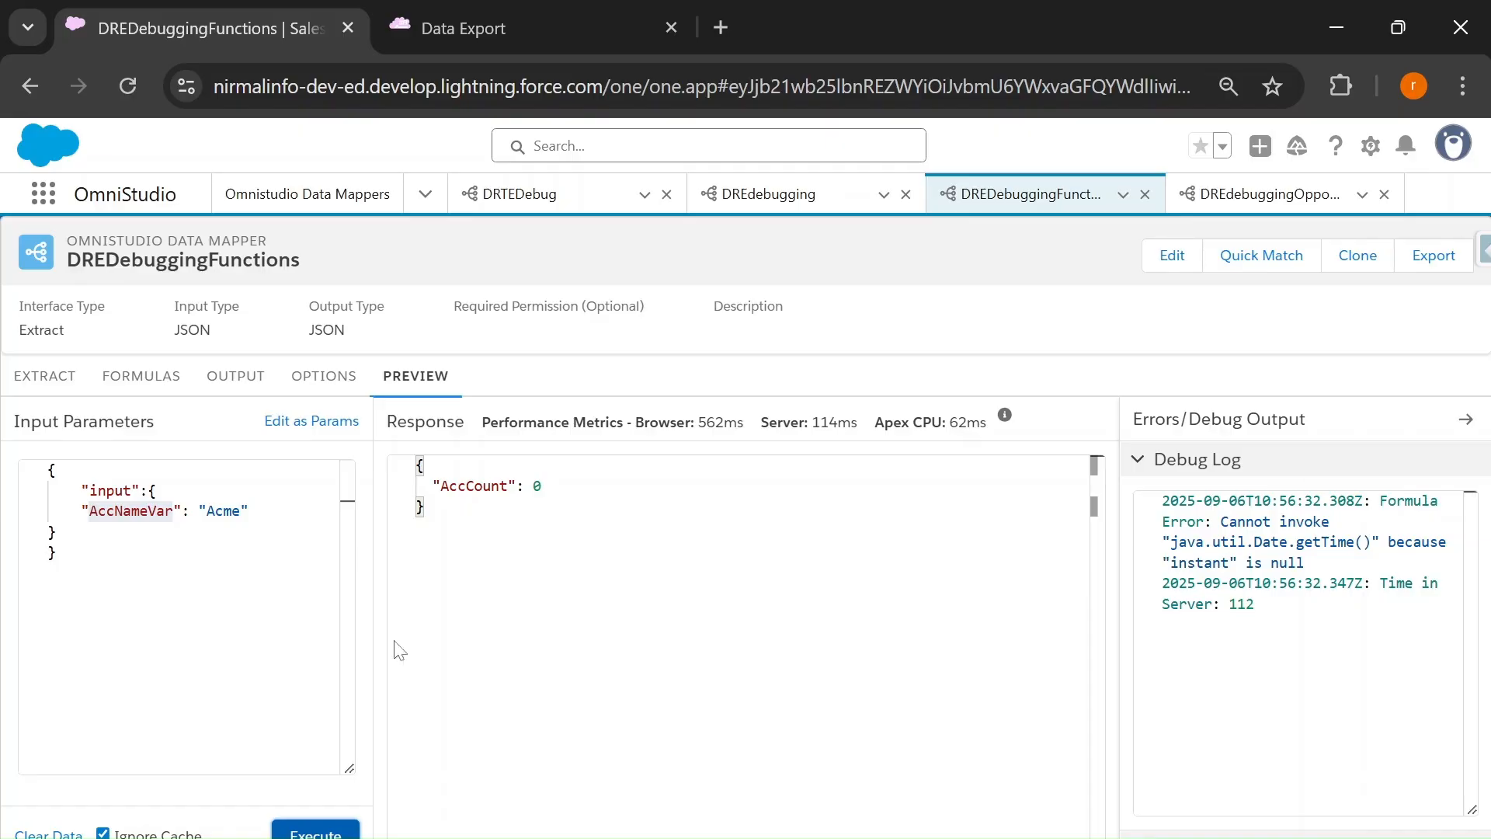
click(53, 377)
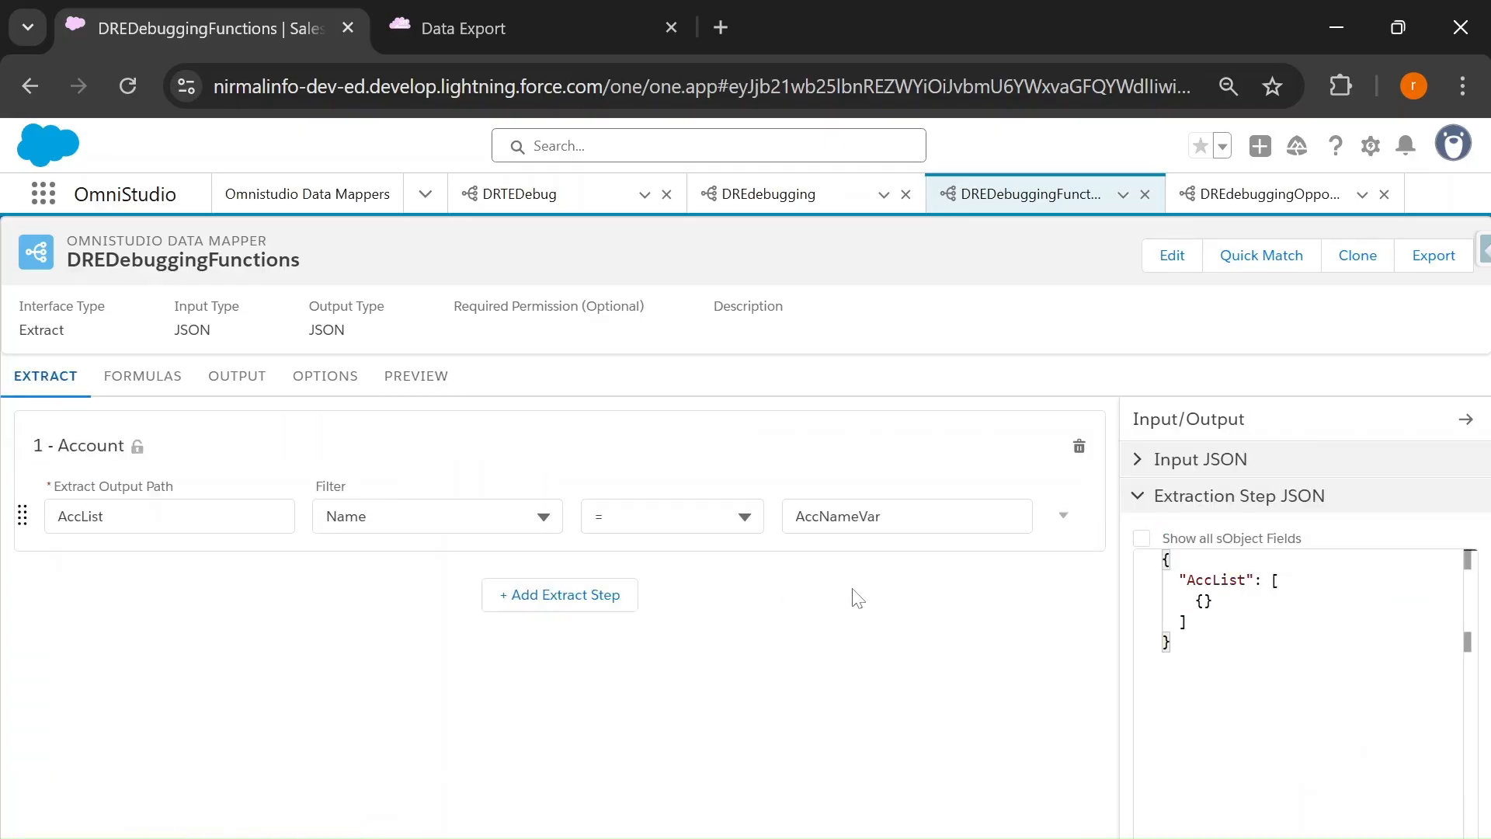
Prefix the Account step's Name filter value with the parent node from the input JSON, making it input:AccNameVar
double_click(862, 515)
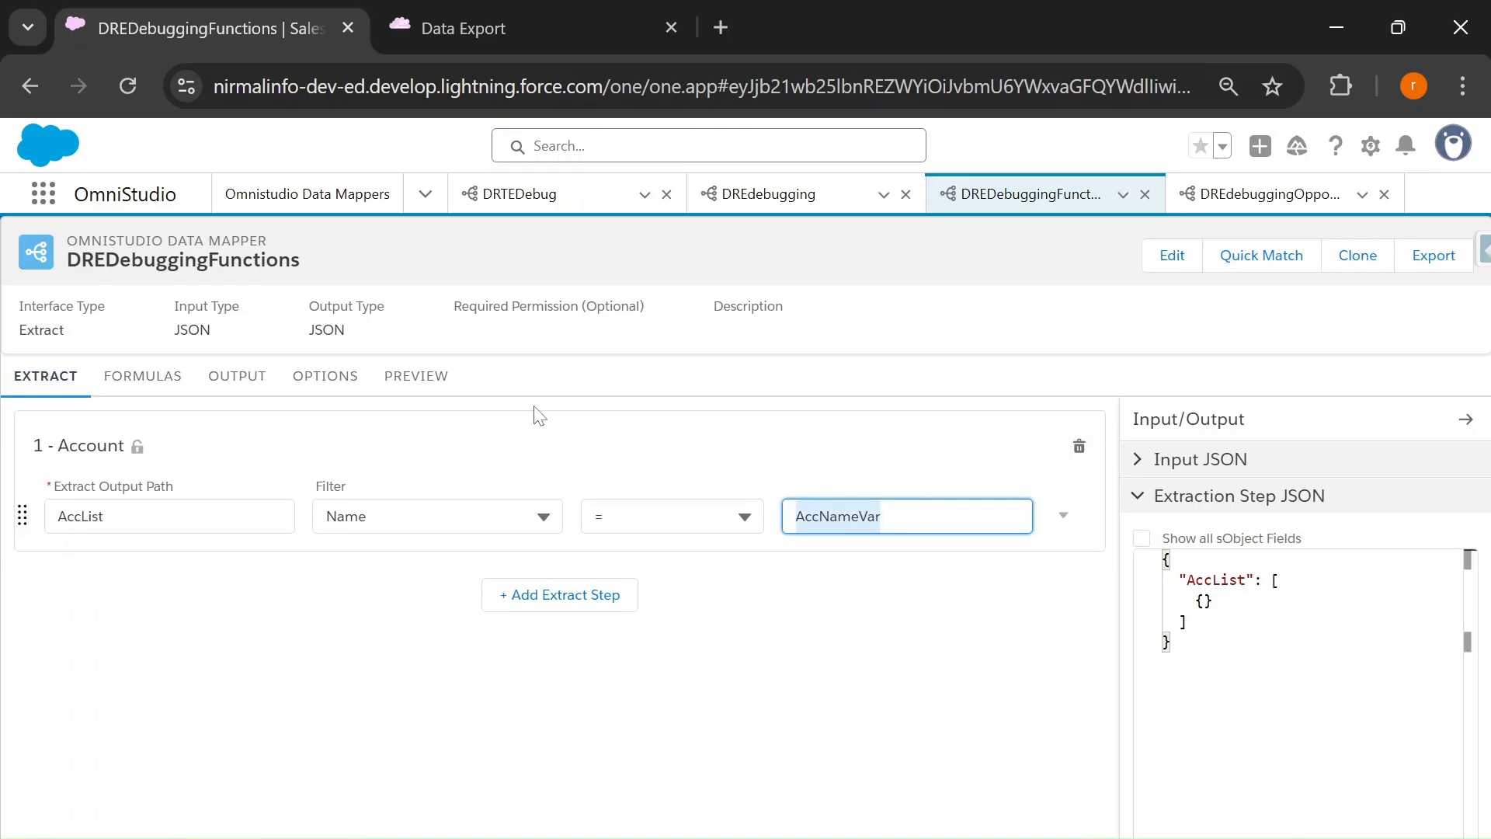
click(434, 378)
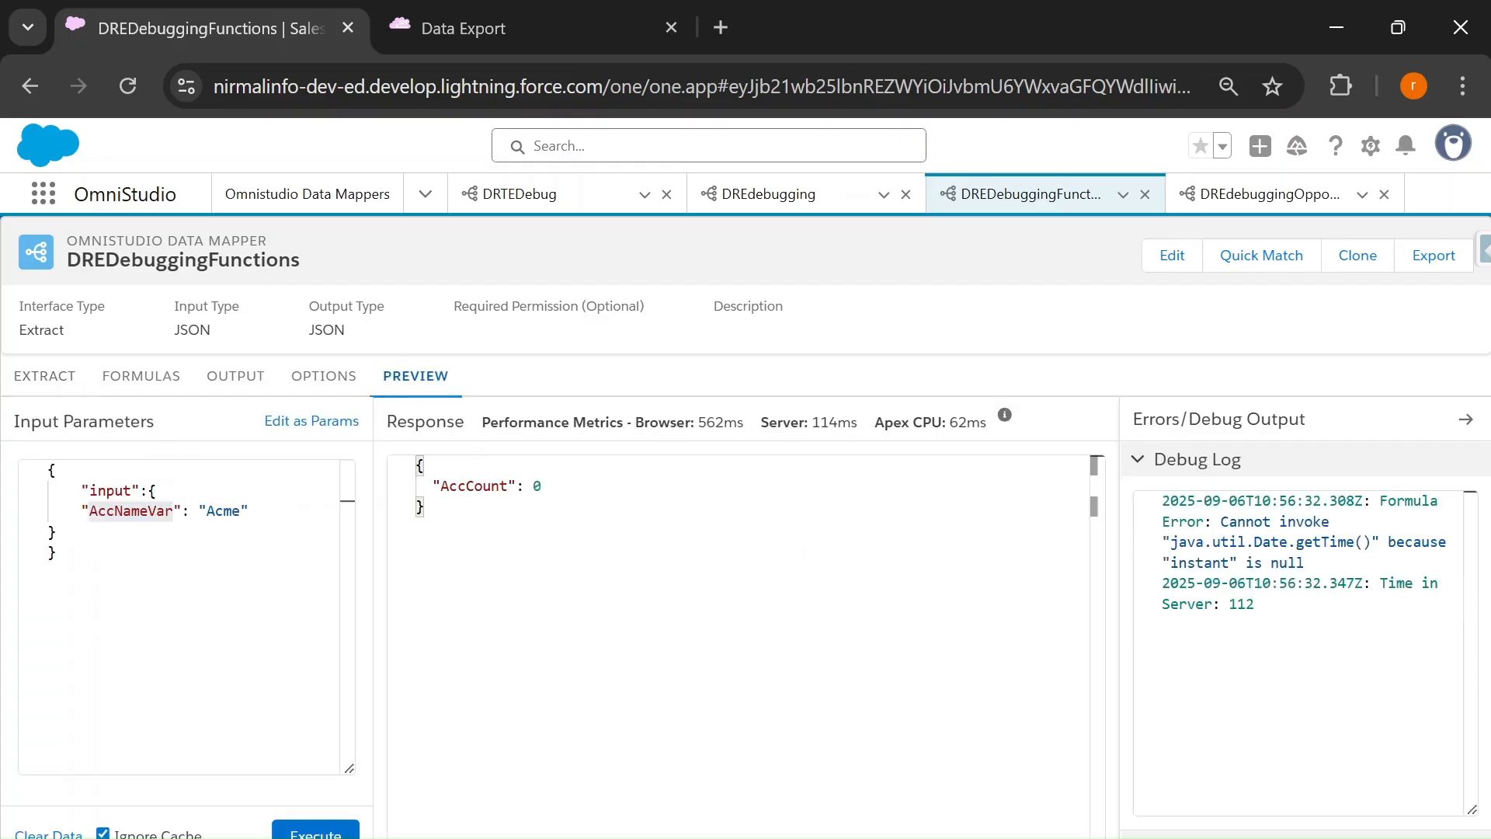
click(115, 512)
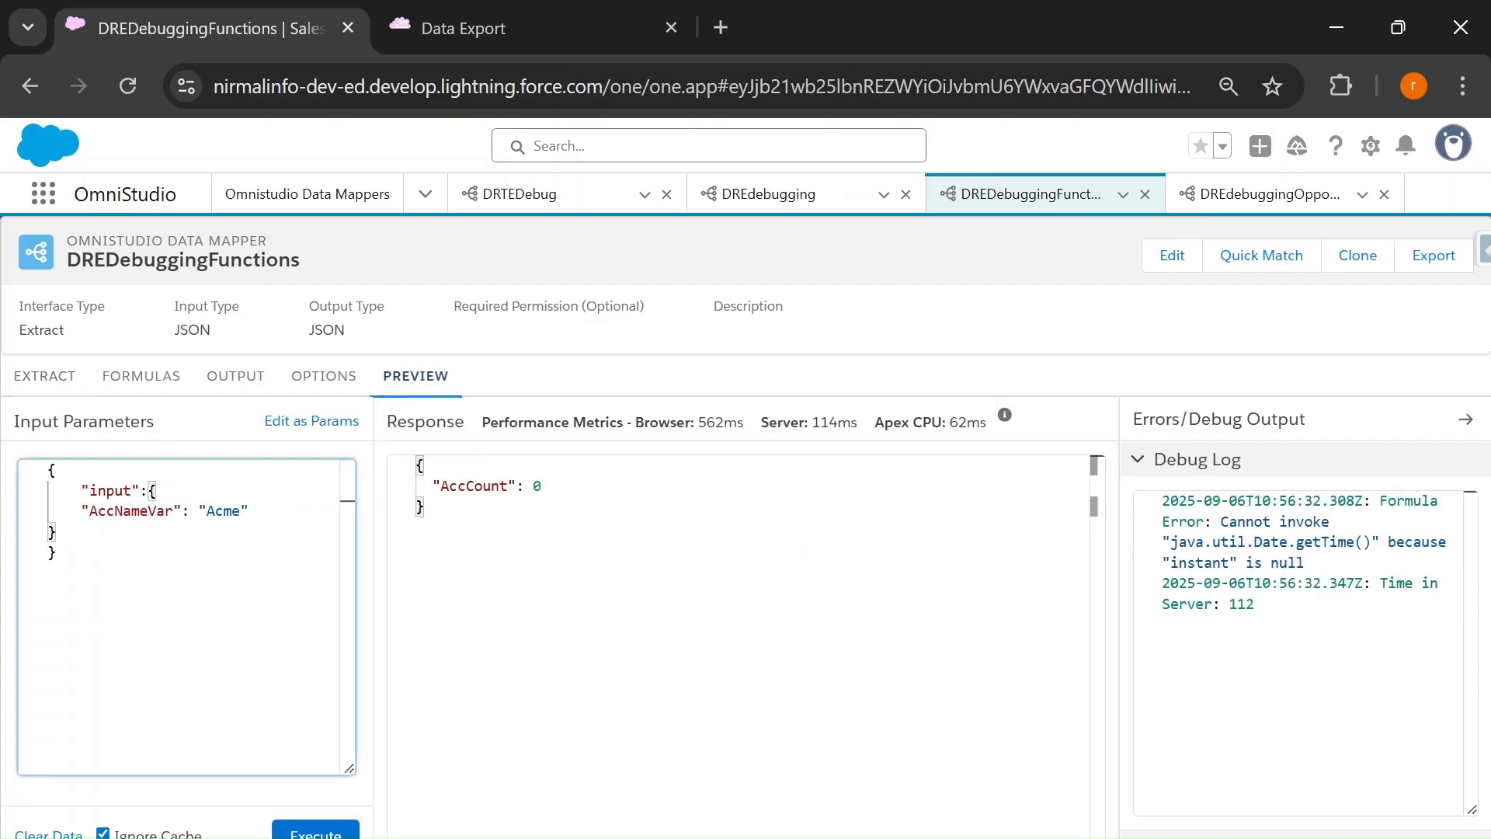
double_click(116, 511)
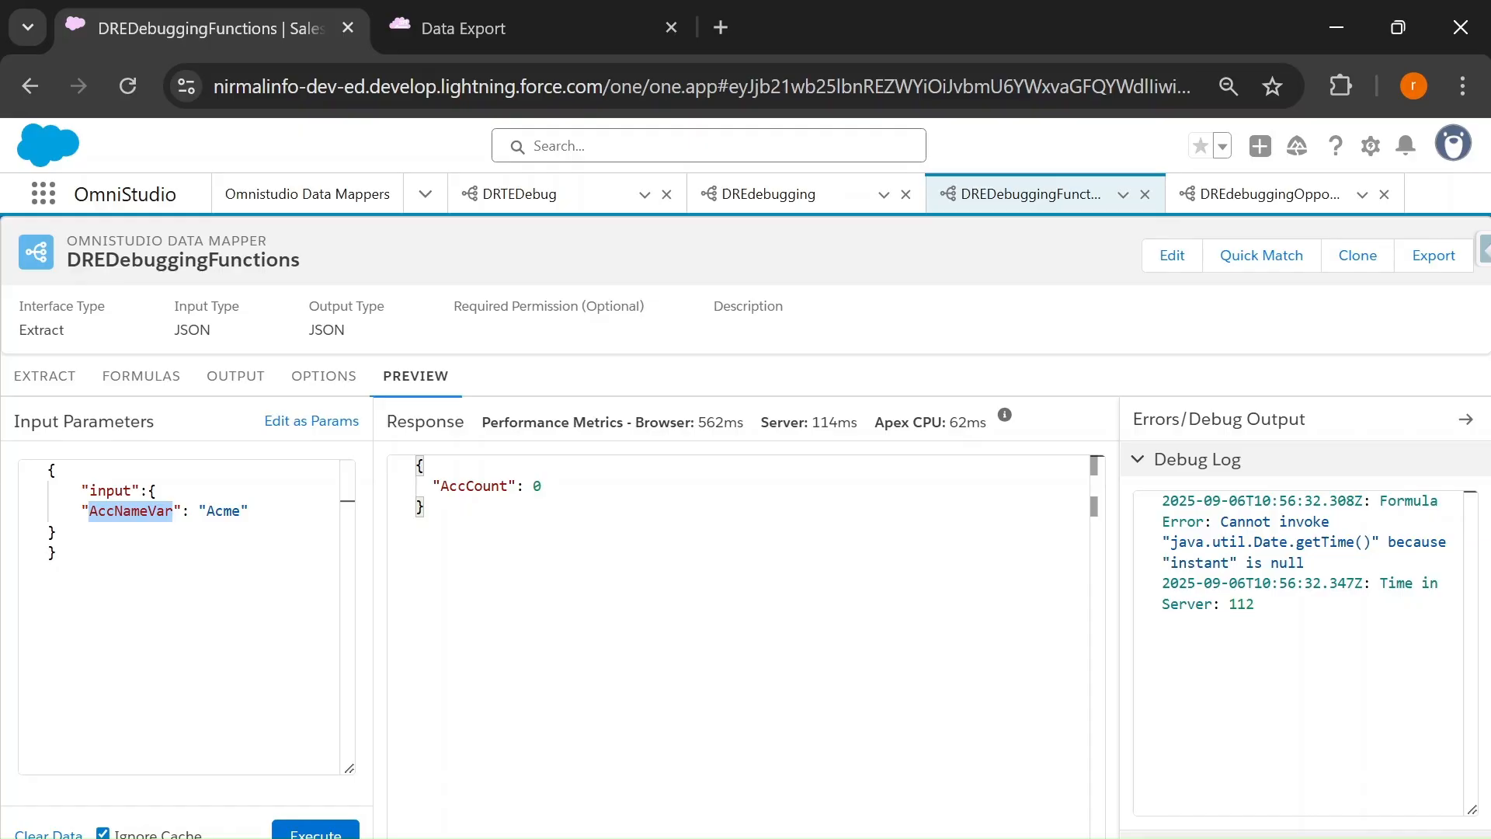
double_click(114, 490)
key(ctrl+c)
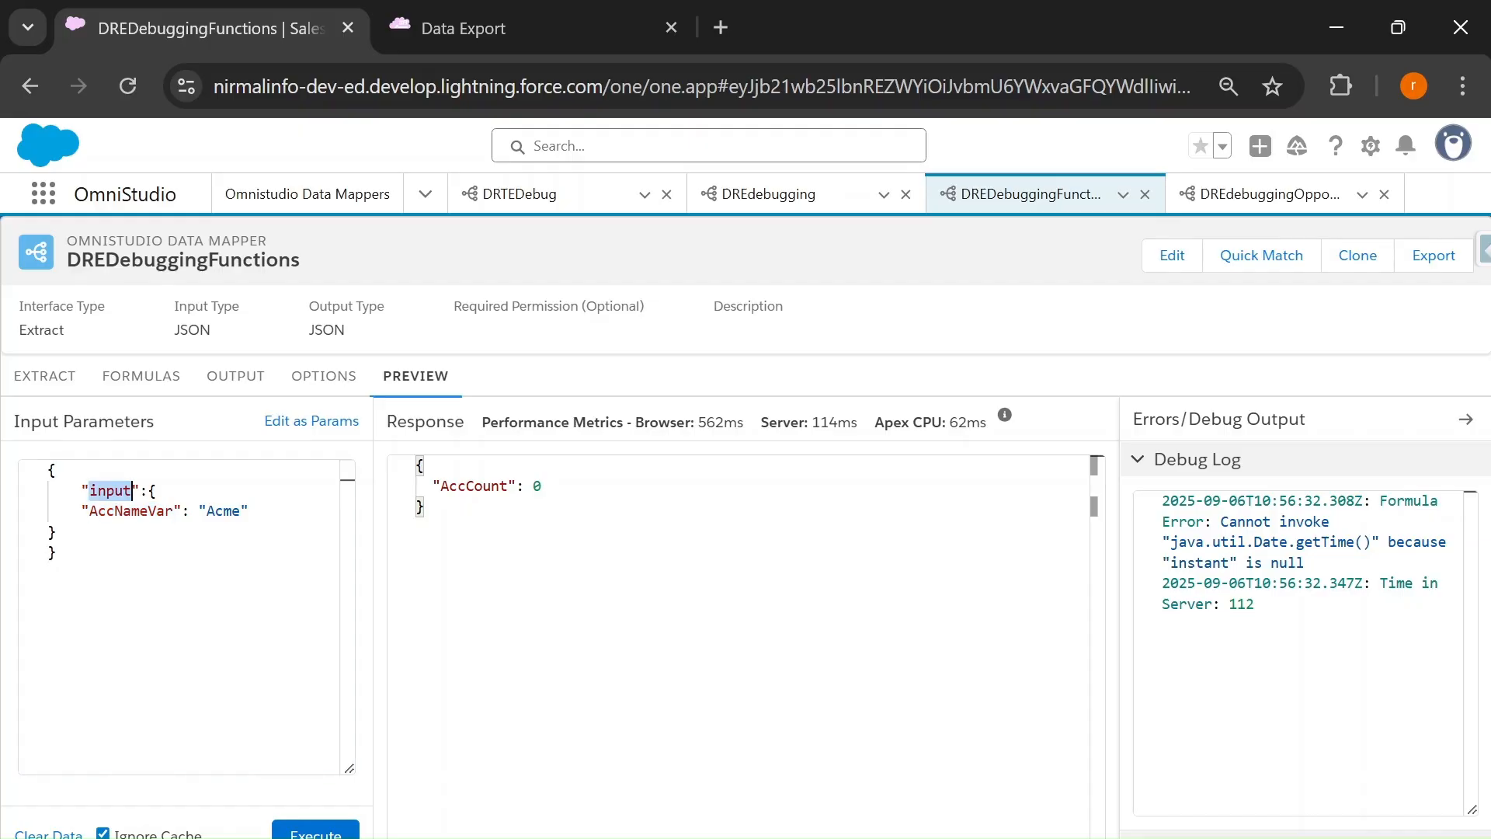
click(45, 380)
click(794, 516)
key(ctrl+v)
text(:)
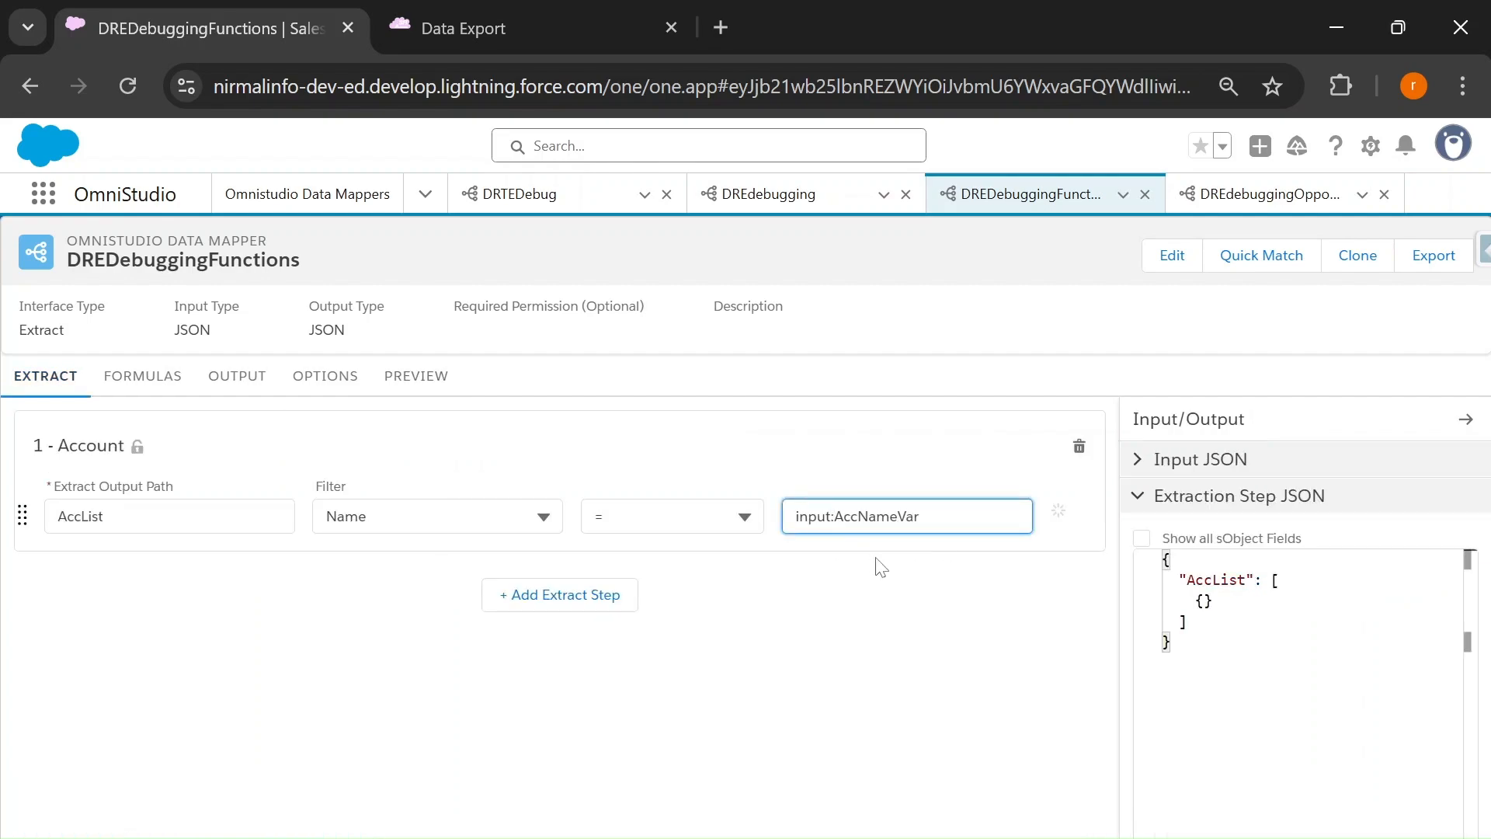
Execute the preview with the input:AccNameVar filter path and recheck the Account extract step against the input JSON
click(414, 375)
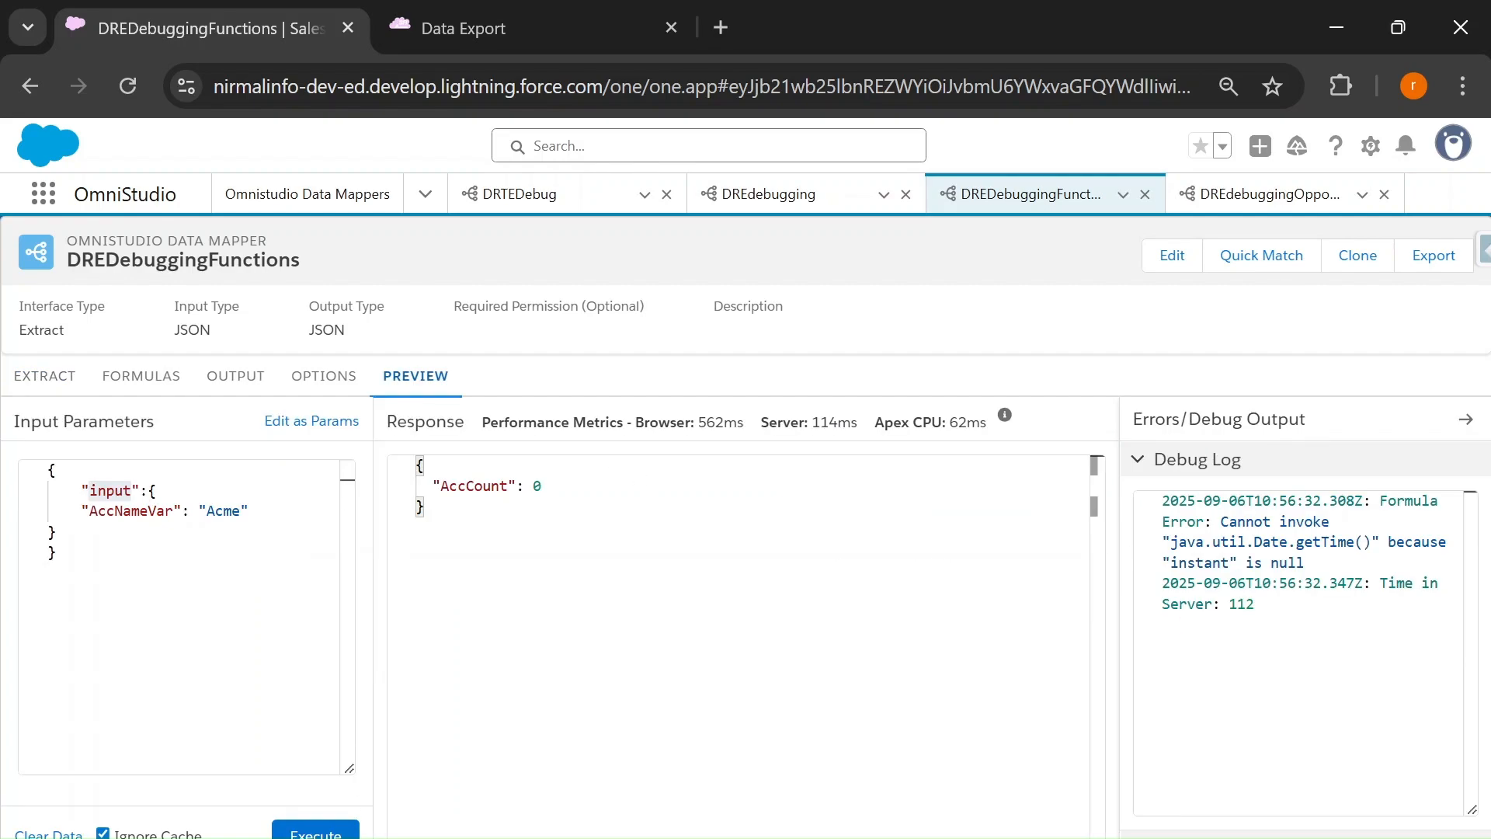
click(318, 834)
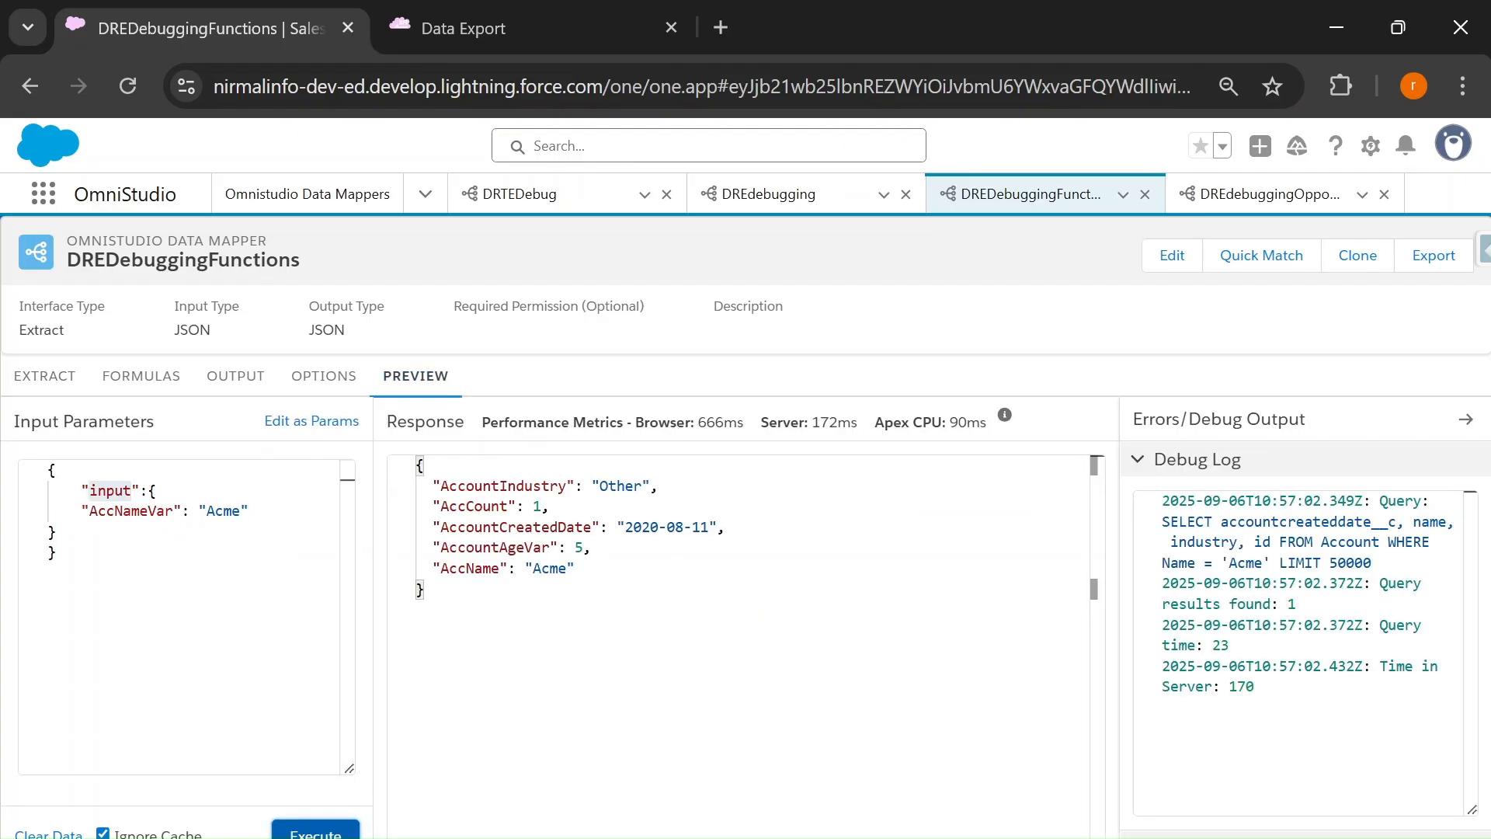
click(44, 376)
click(415, 377)
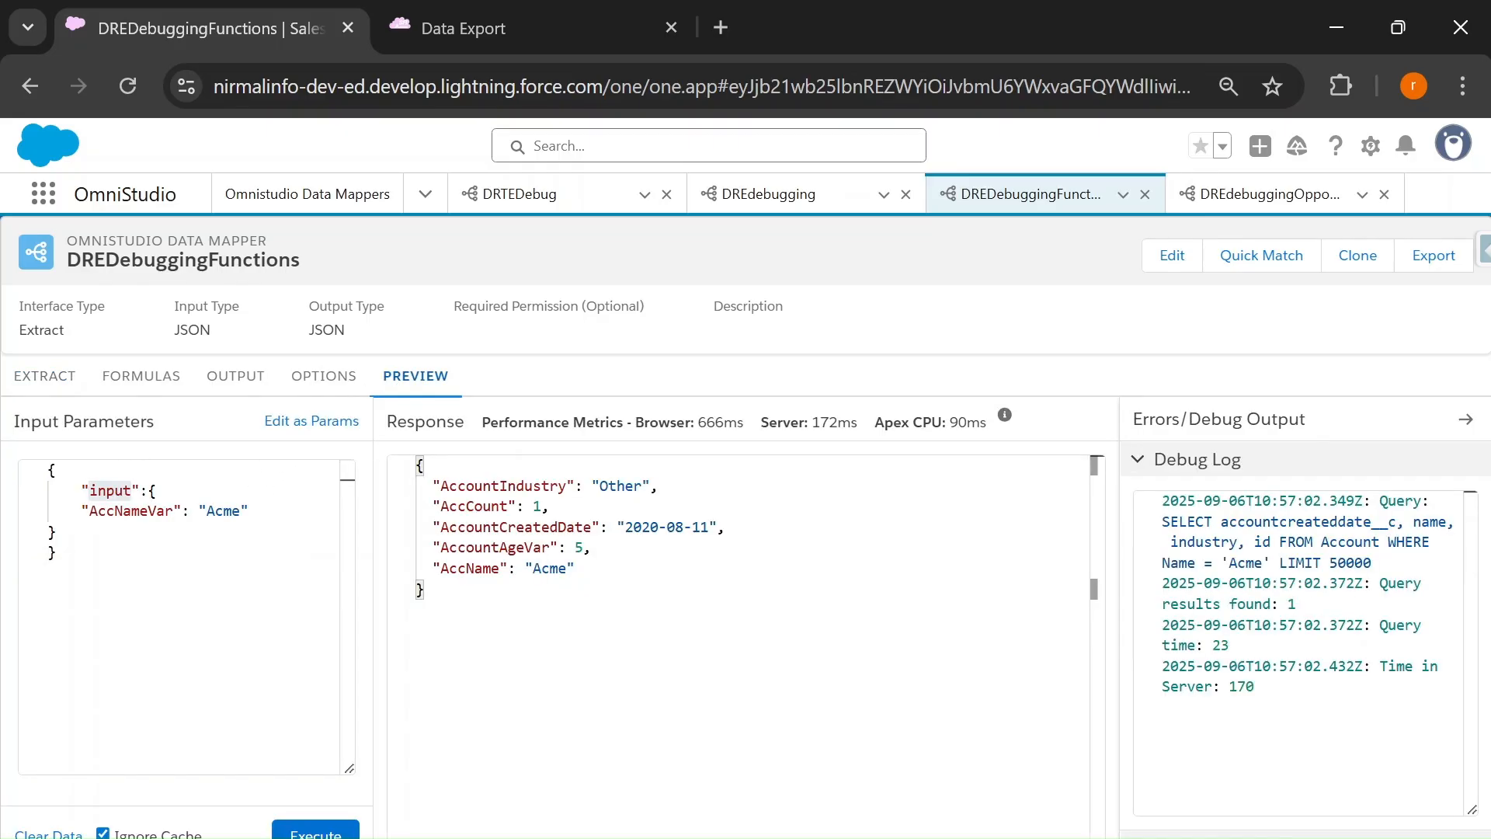
Nest the AccNameVar entry one level deeper in the input JSON by wrapping it in a test object inside input
click(154, 490)
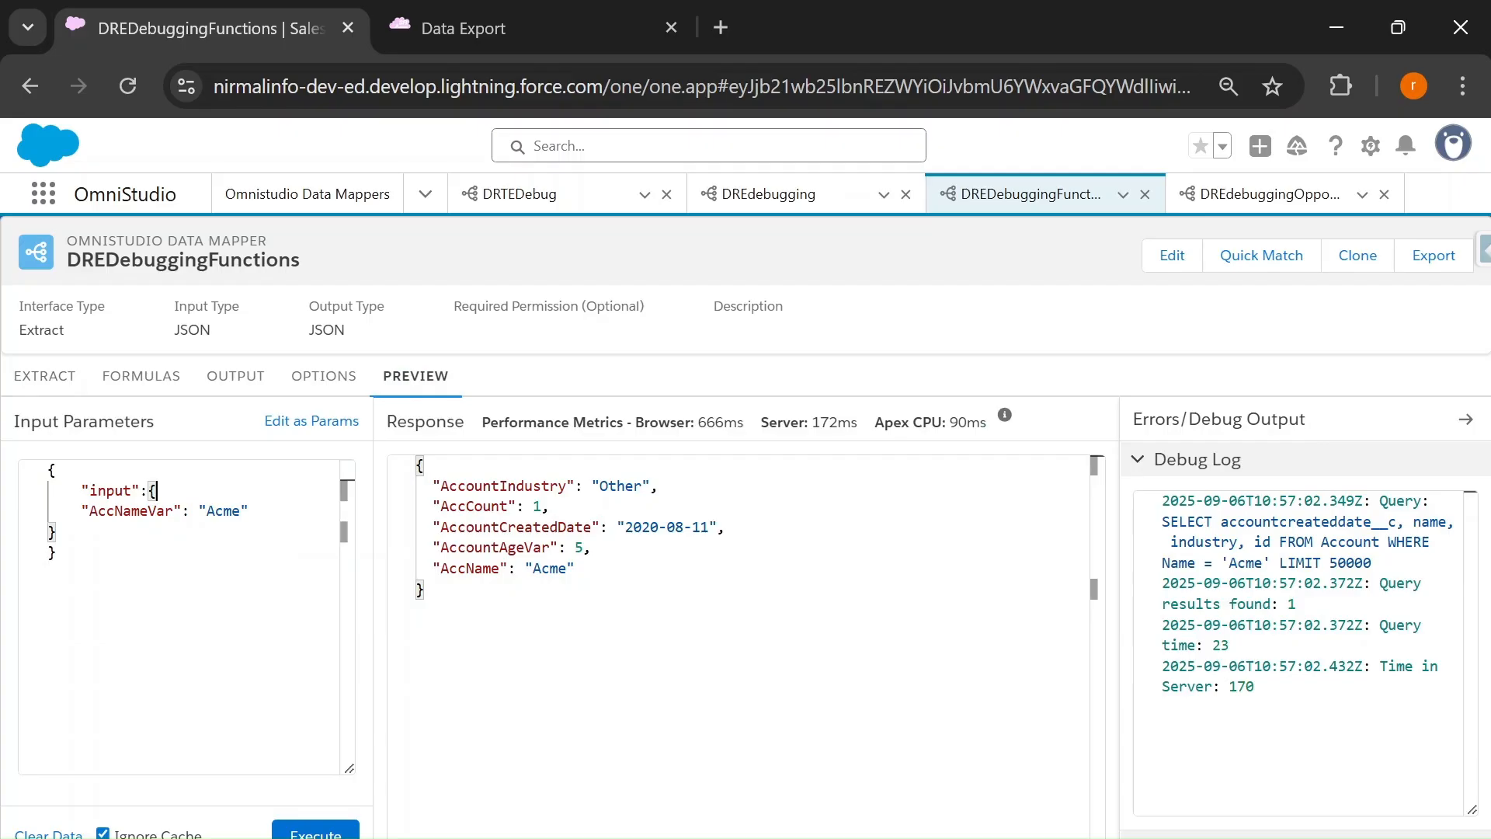
key(Return)
text(")
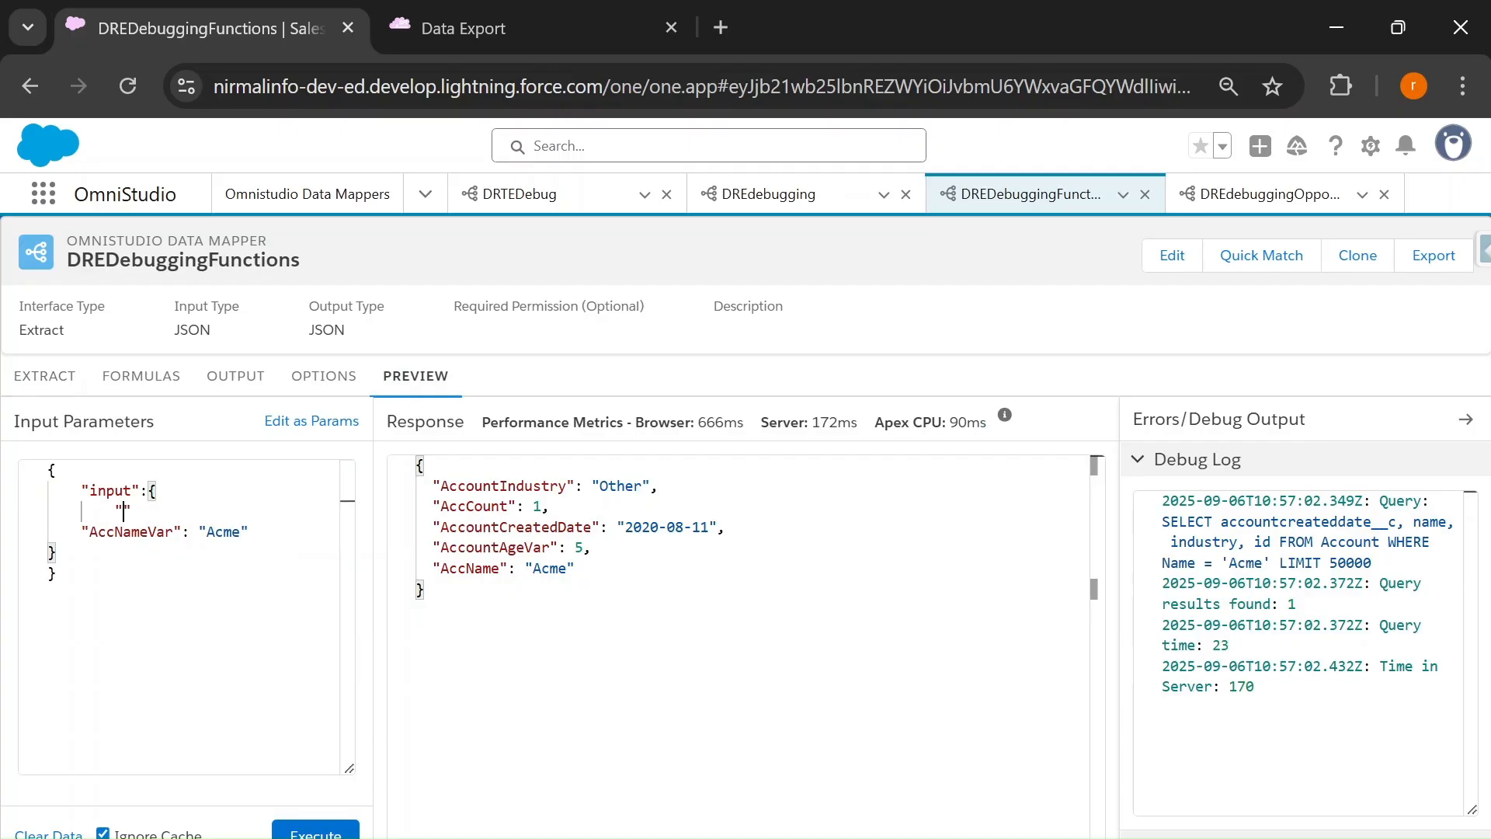
text(test")
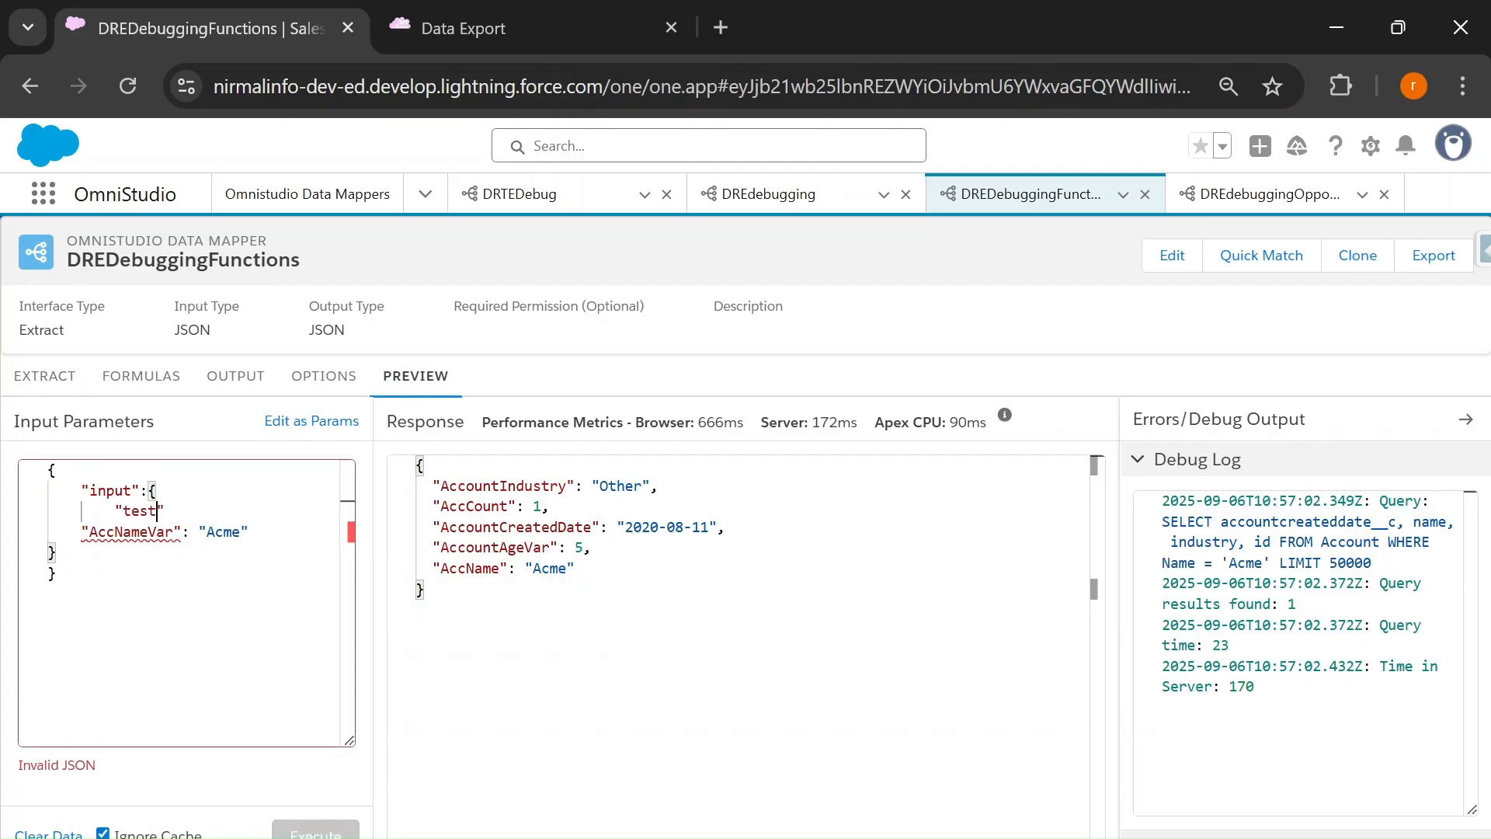
text(:{)
key(Delete)
click(57, 573)
key(Return)
text(})
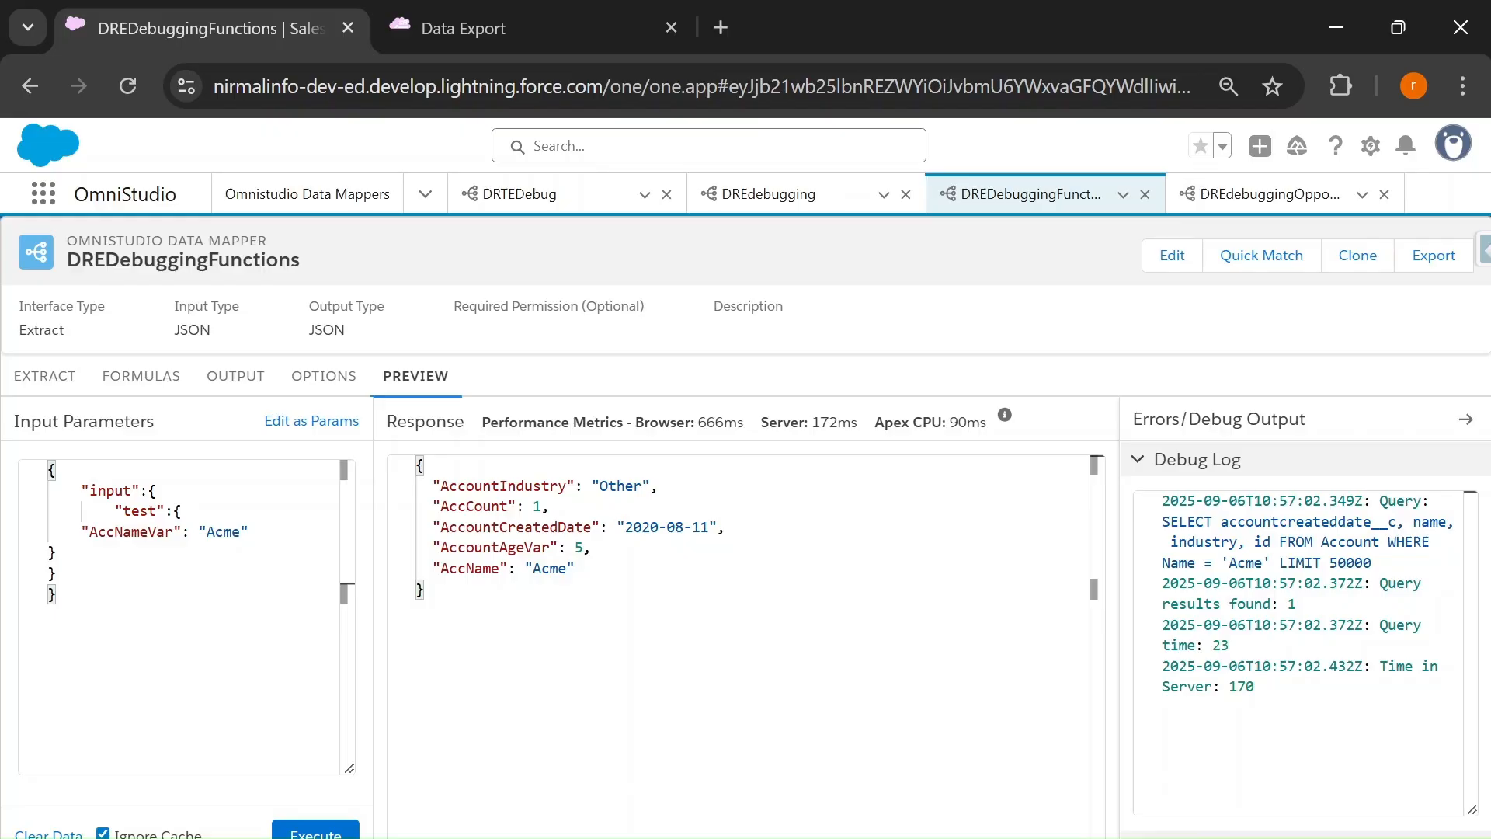
Set the Account Name filter value to input:test:AccNameVar to match the nested JSON, and execute the preview
double_click(140, 511)
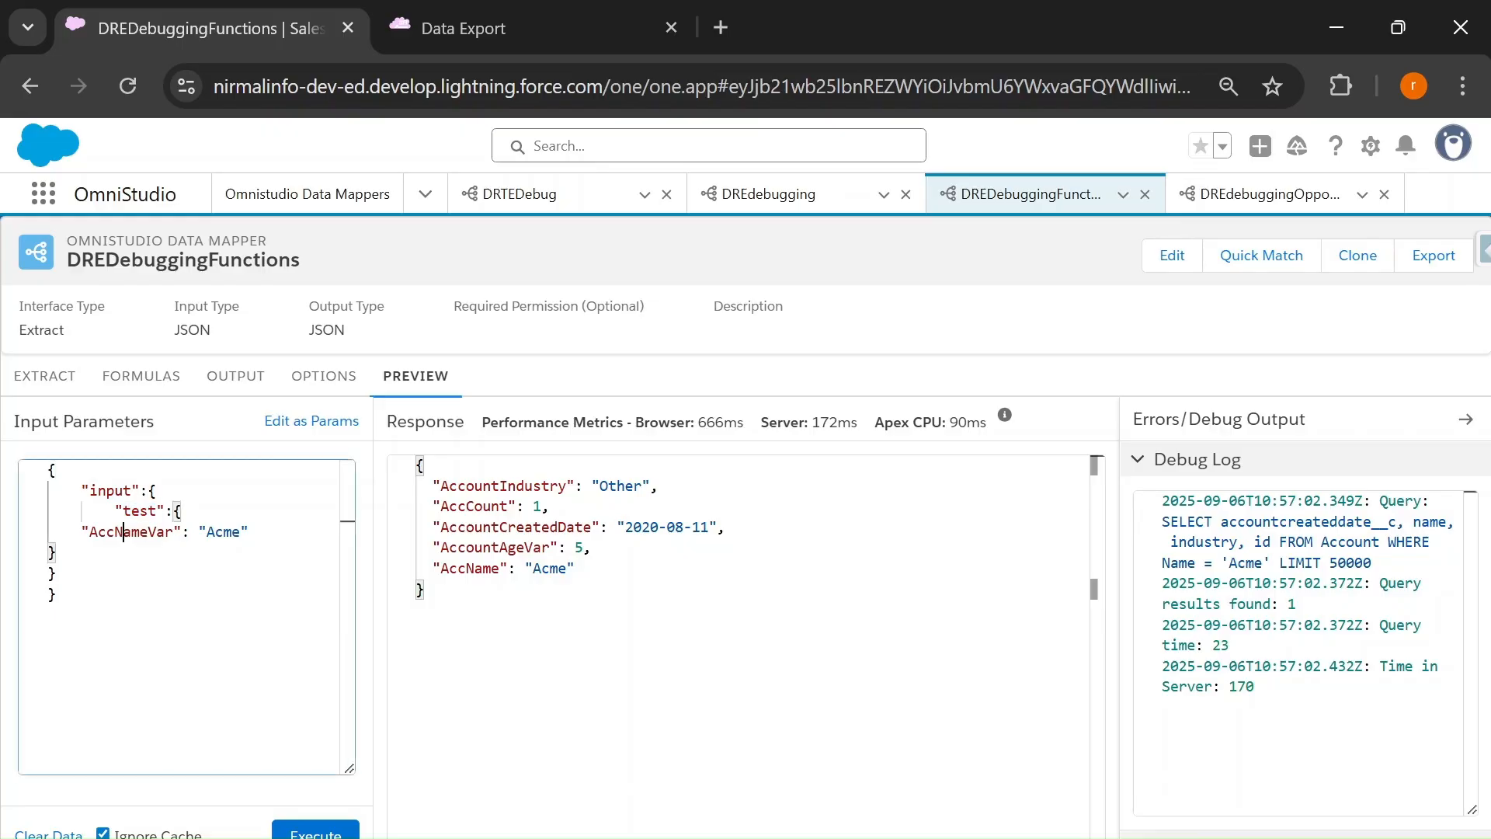
double_click(131, 532)
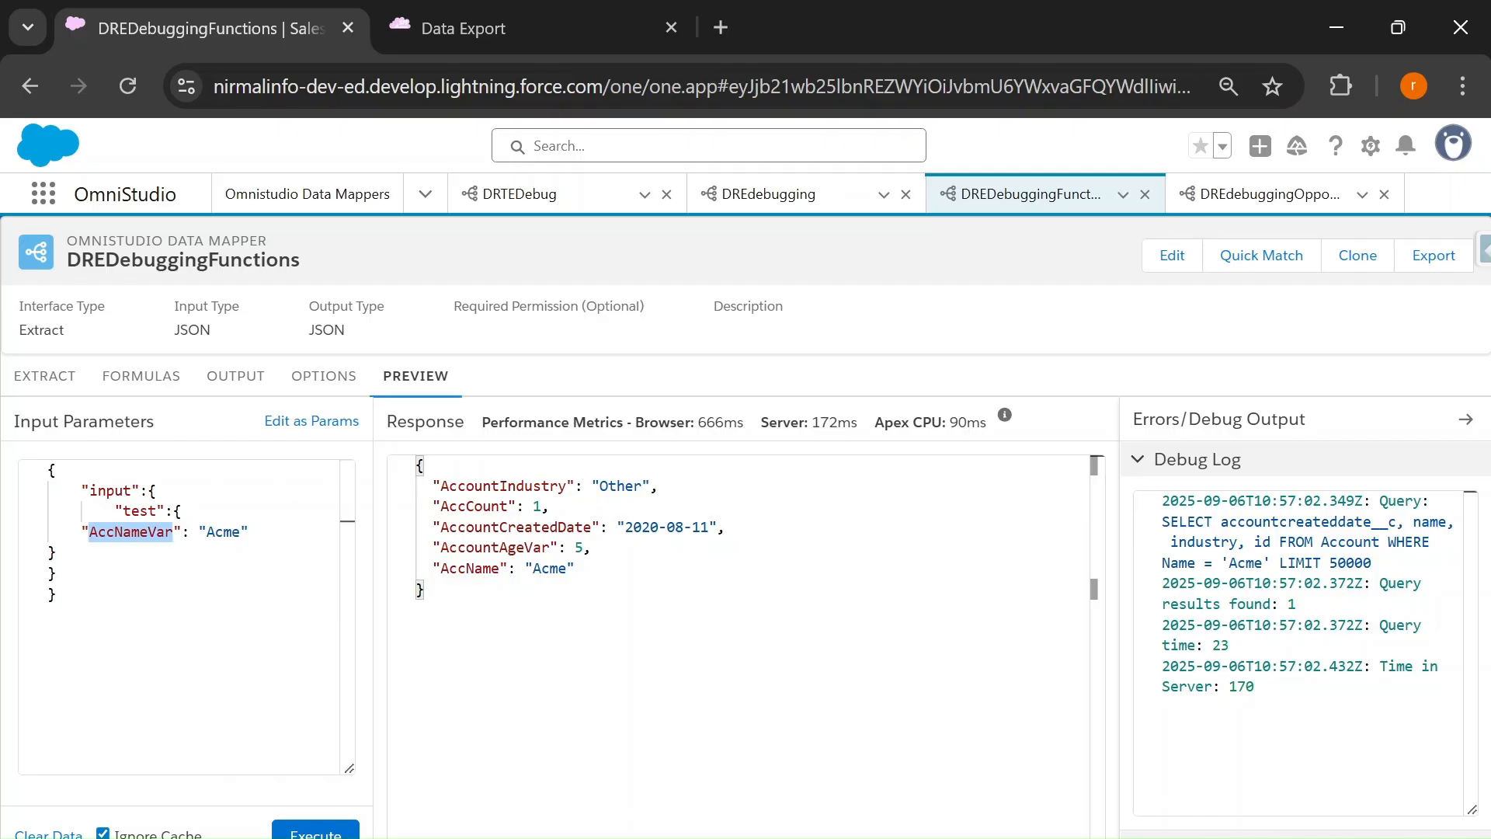
click(45, 376)
click(834, 516)
text(test:AccNameVar)
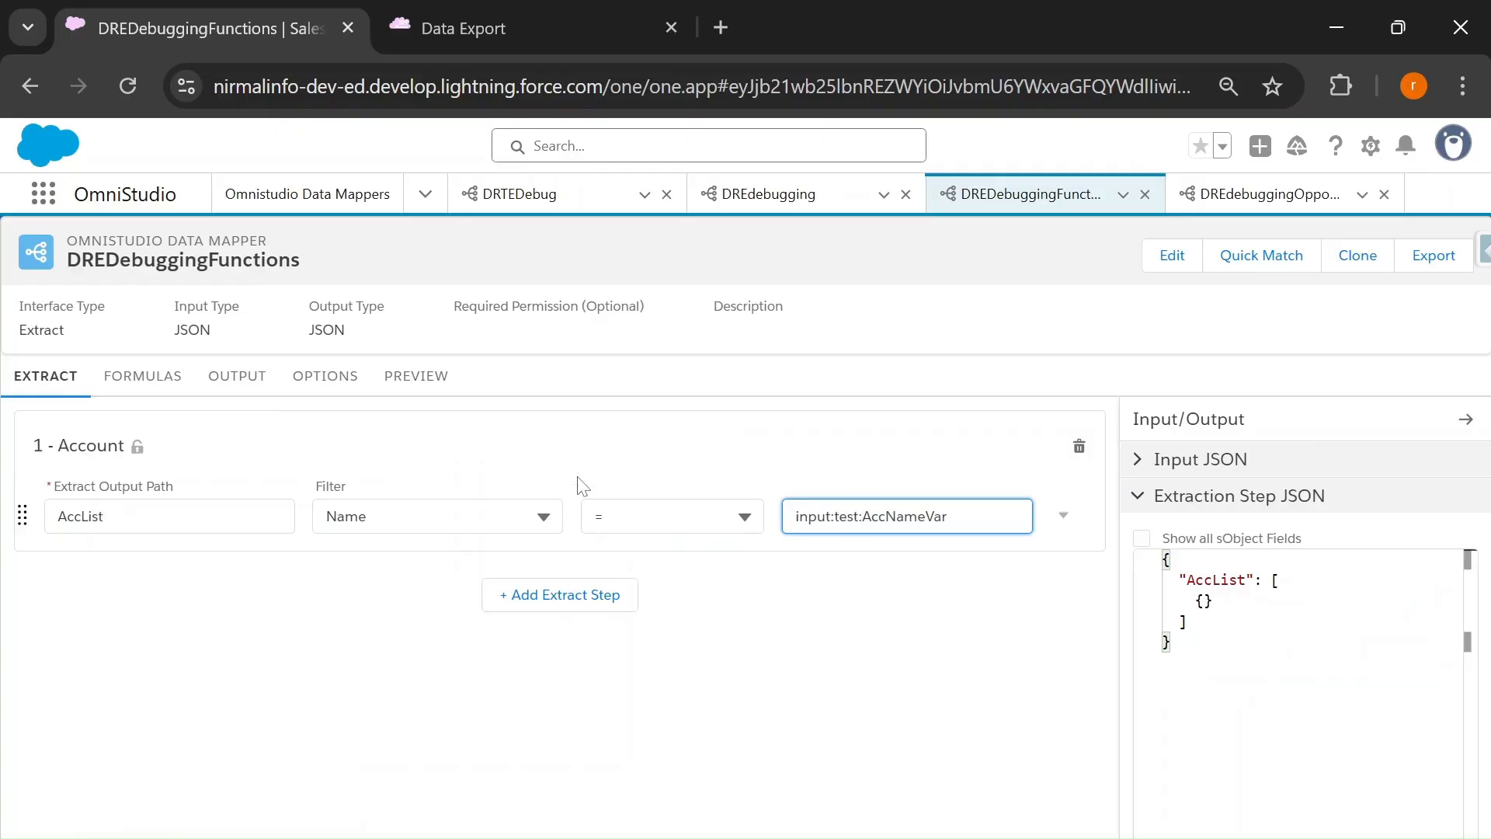
click(413, 378)
click(294, 833)
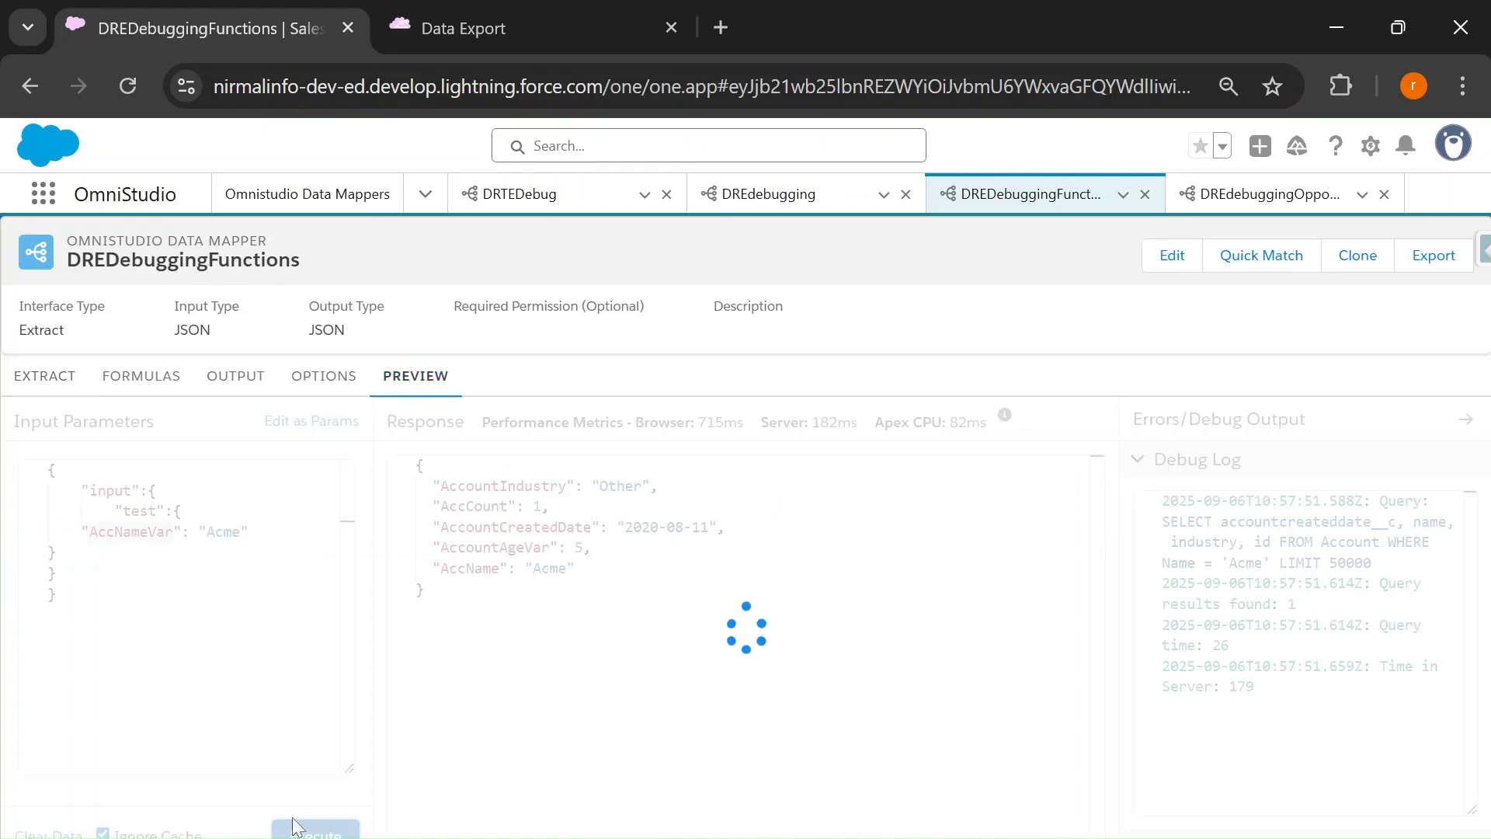
Remove the test node from the Account Name filter path, leaving input:AccNameVar, and execute the preview
click(40, 376)
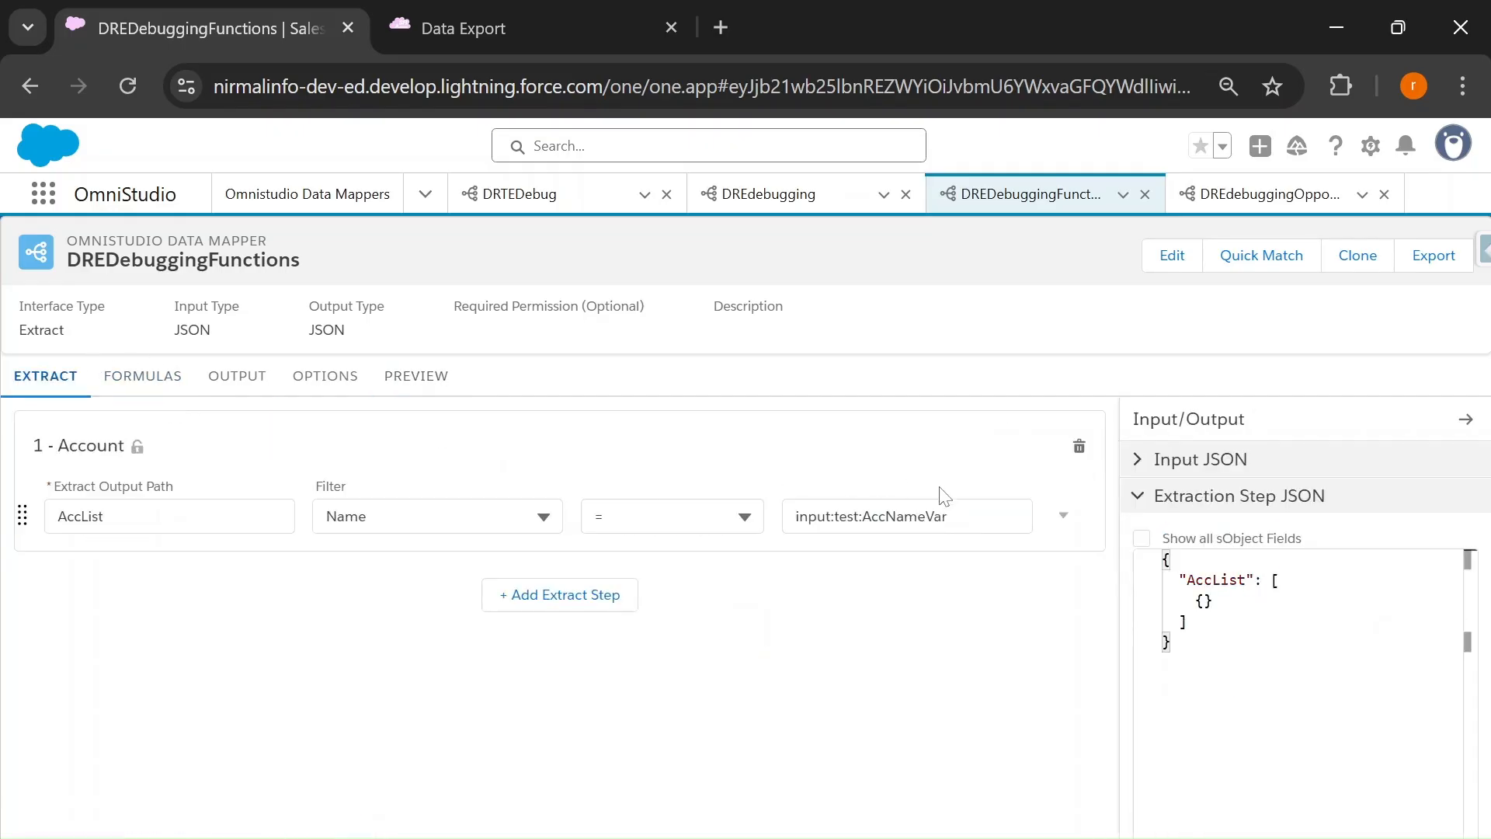
double_click(846, 516)
key(BackSpace)
key(BackSpace)
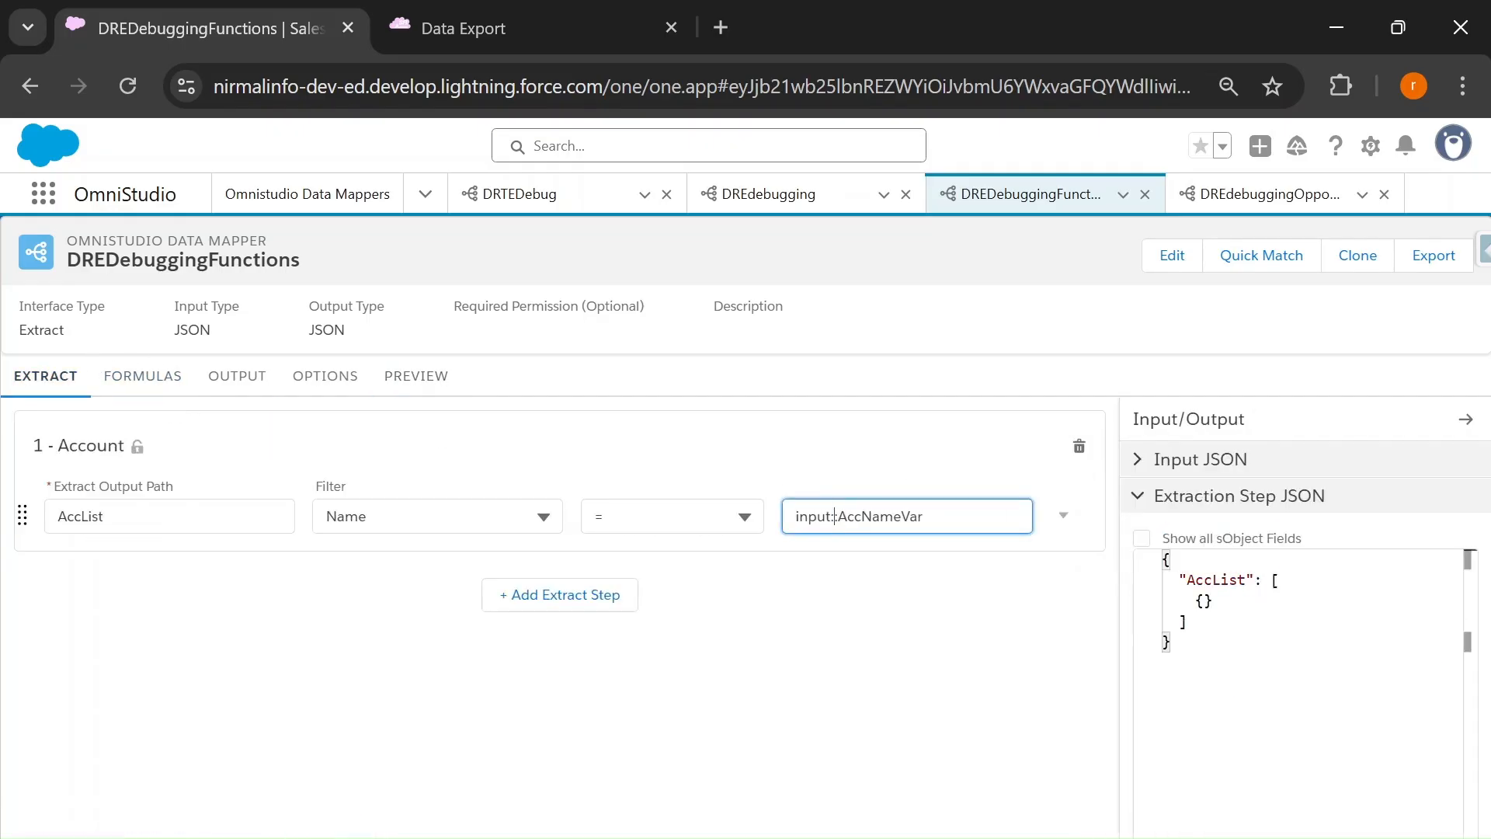
click(400, 374)
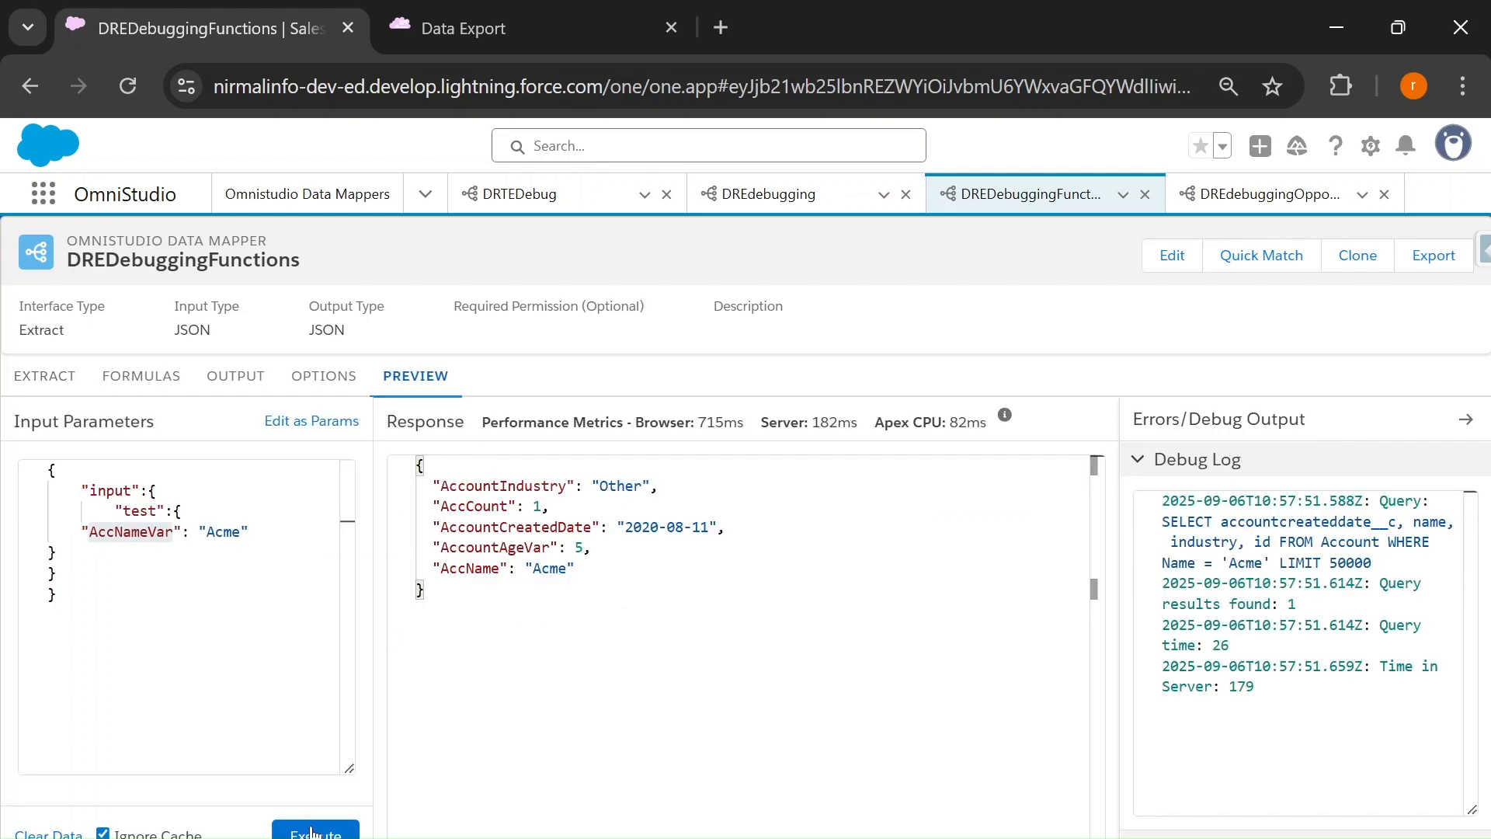
click(314, 832)
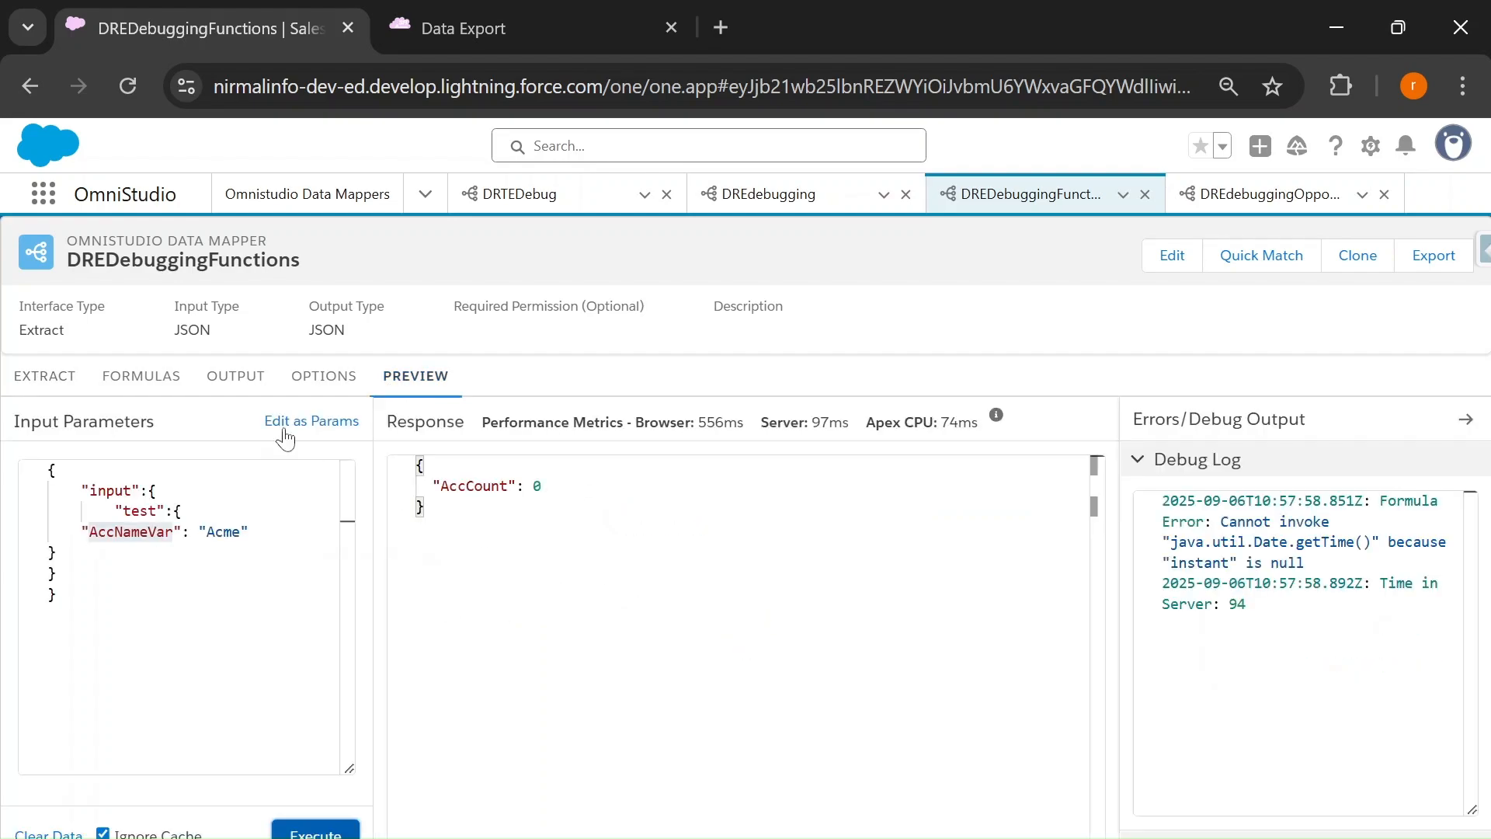
Execute the preview with the Account Name filter restored to input:test:AccNameVar, and switch to the Debugging Data Raptor slide
click(45, 376)
click(834, 516)
text(test:AccNameVar)
click(412, 376)
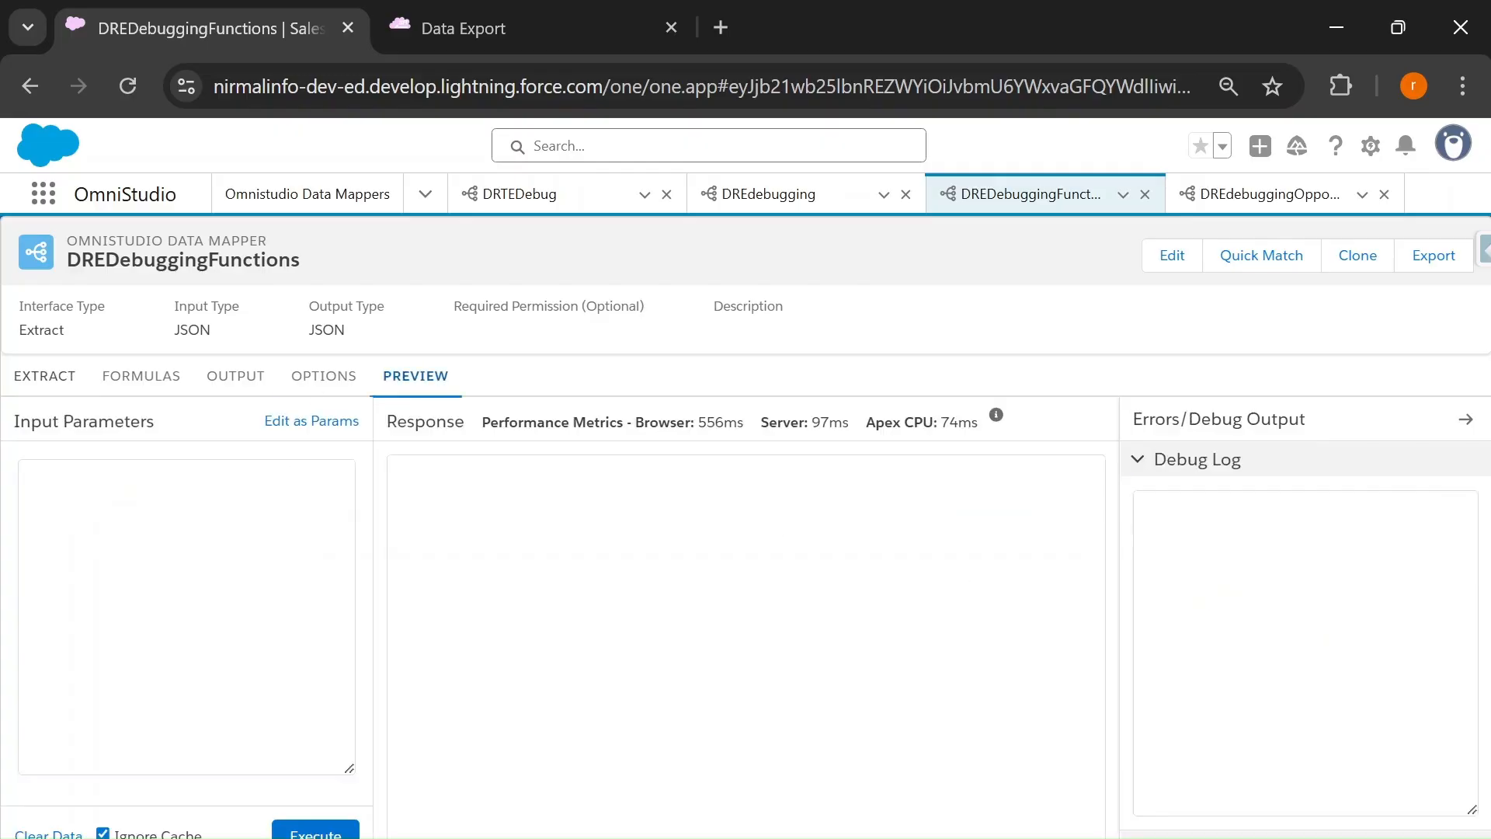
click(316, 832)
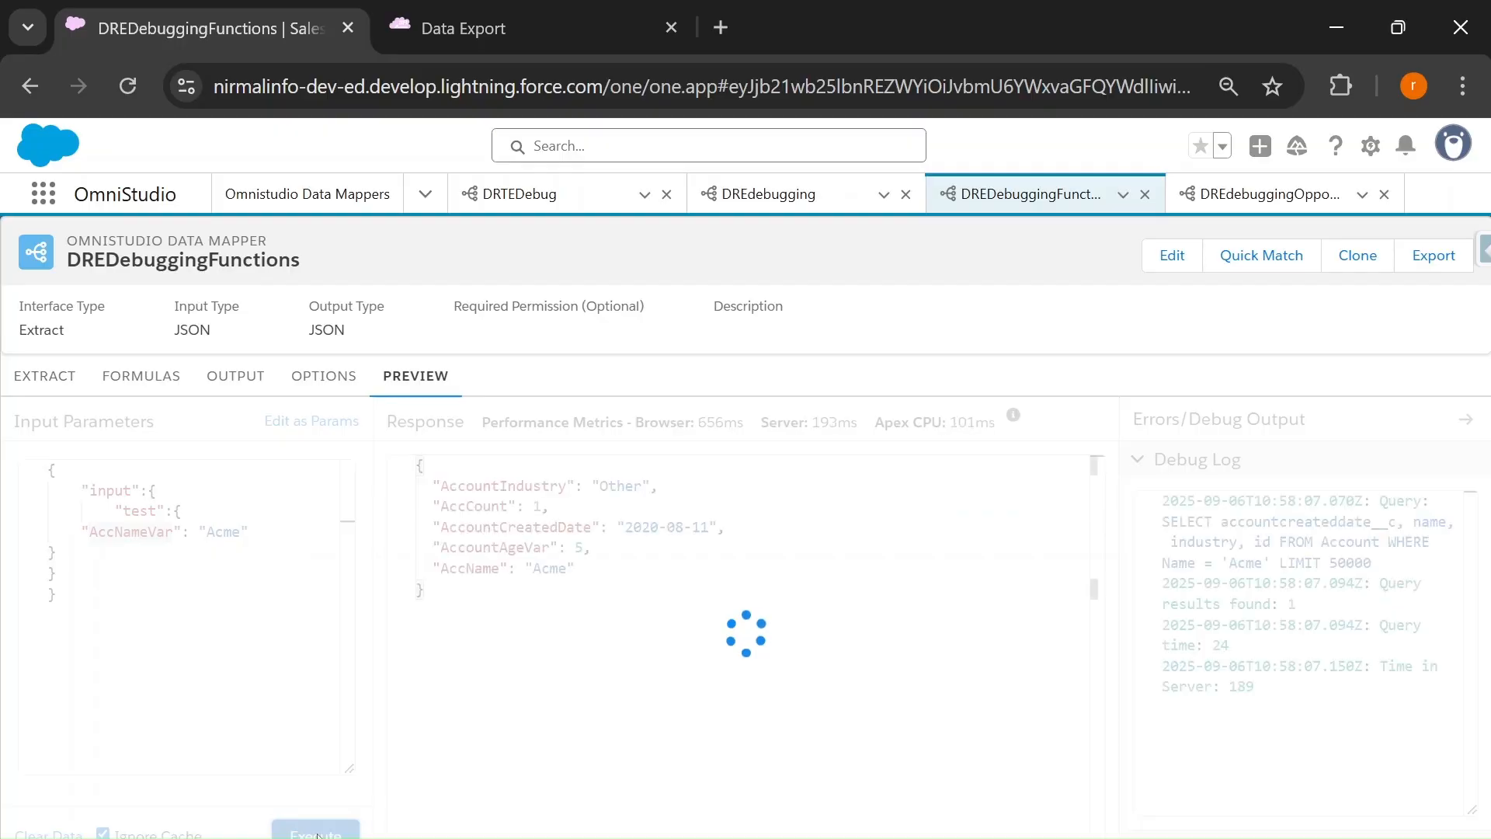
key(alt+Tab)
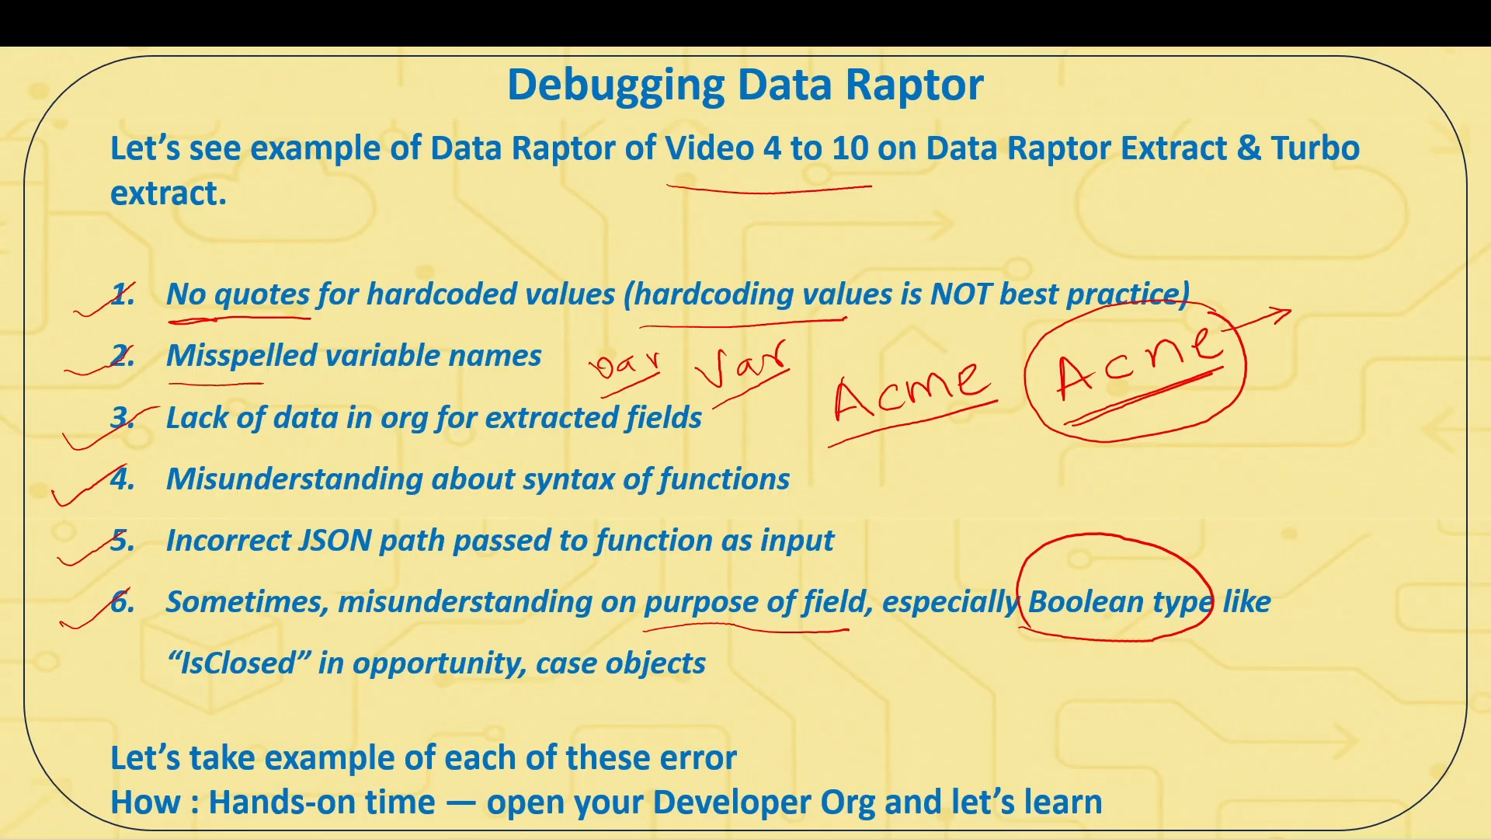